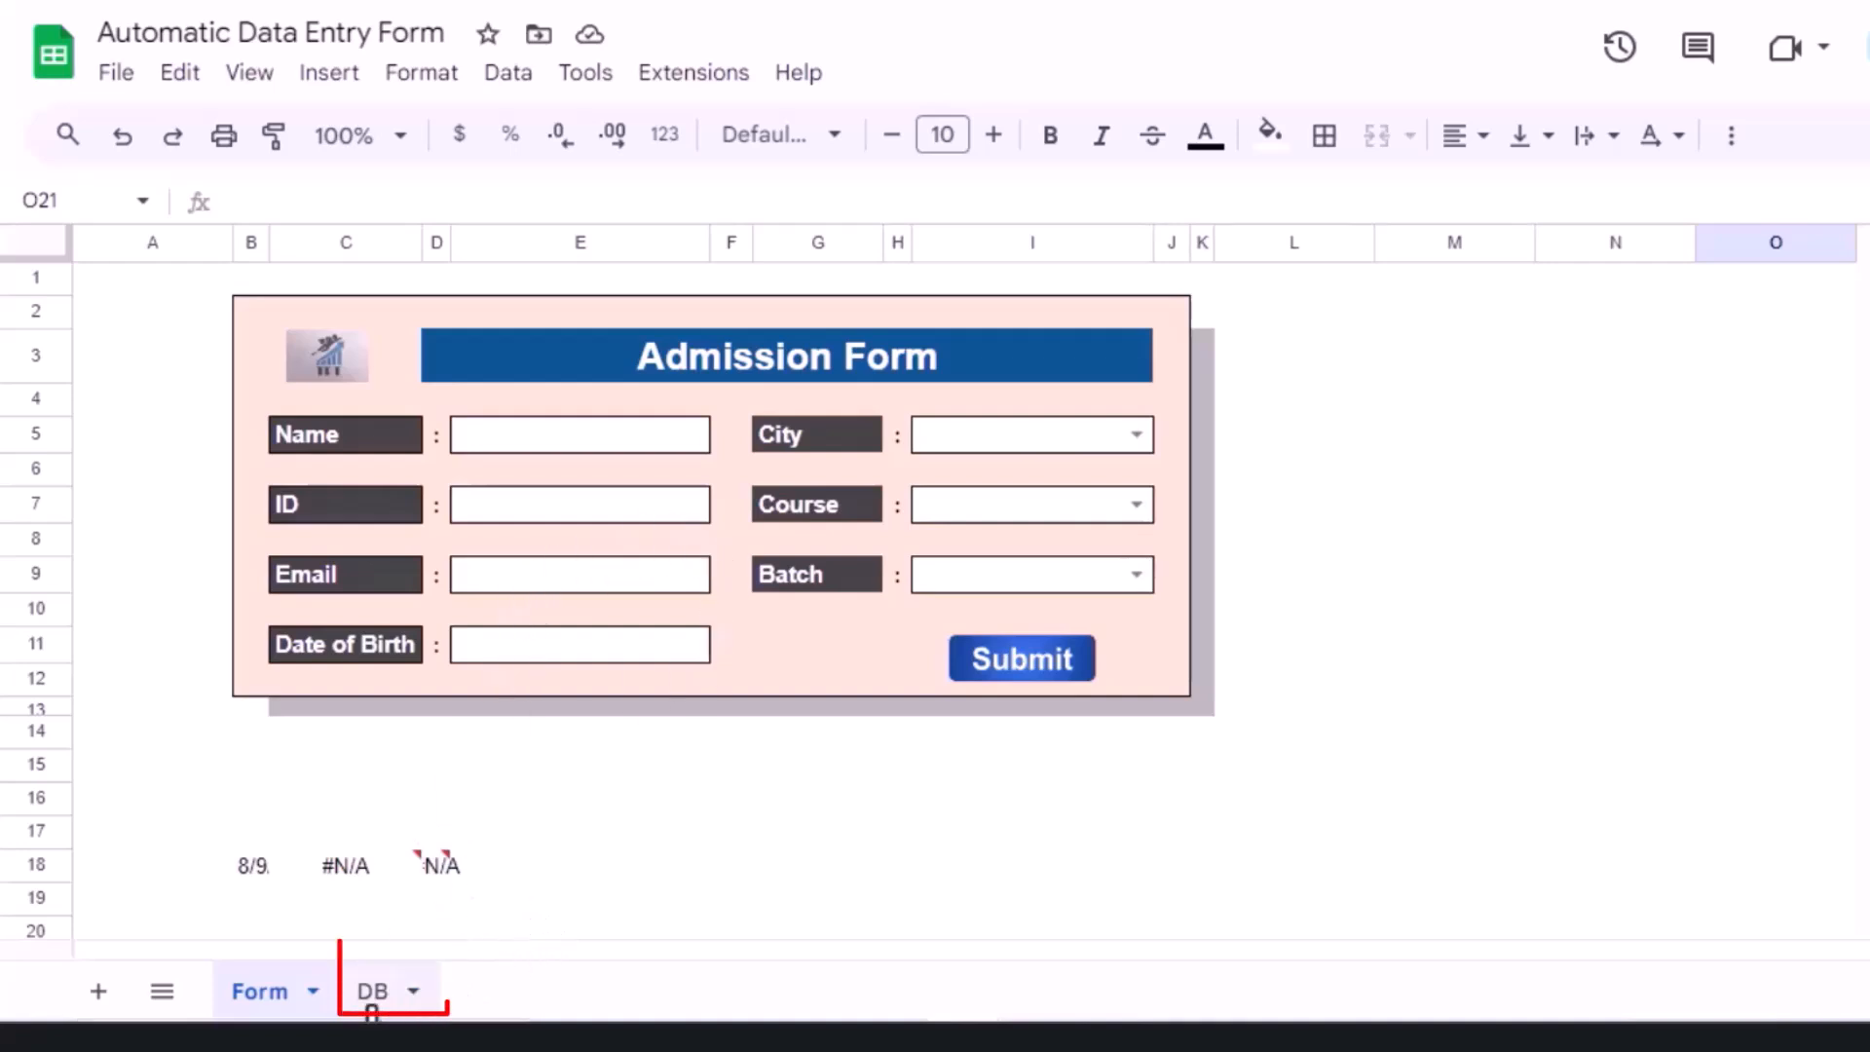
# Step: Enter the student's name, ID and e-mail address in the form, widening column E to fit
pyautogui.click(371, 1003)
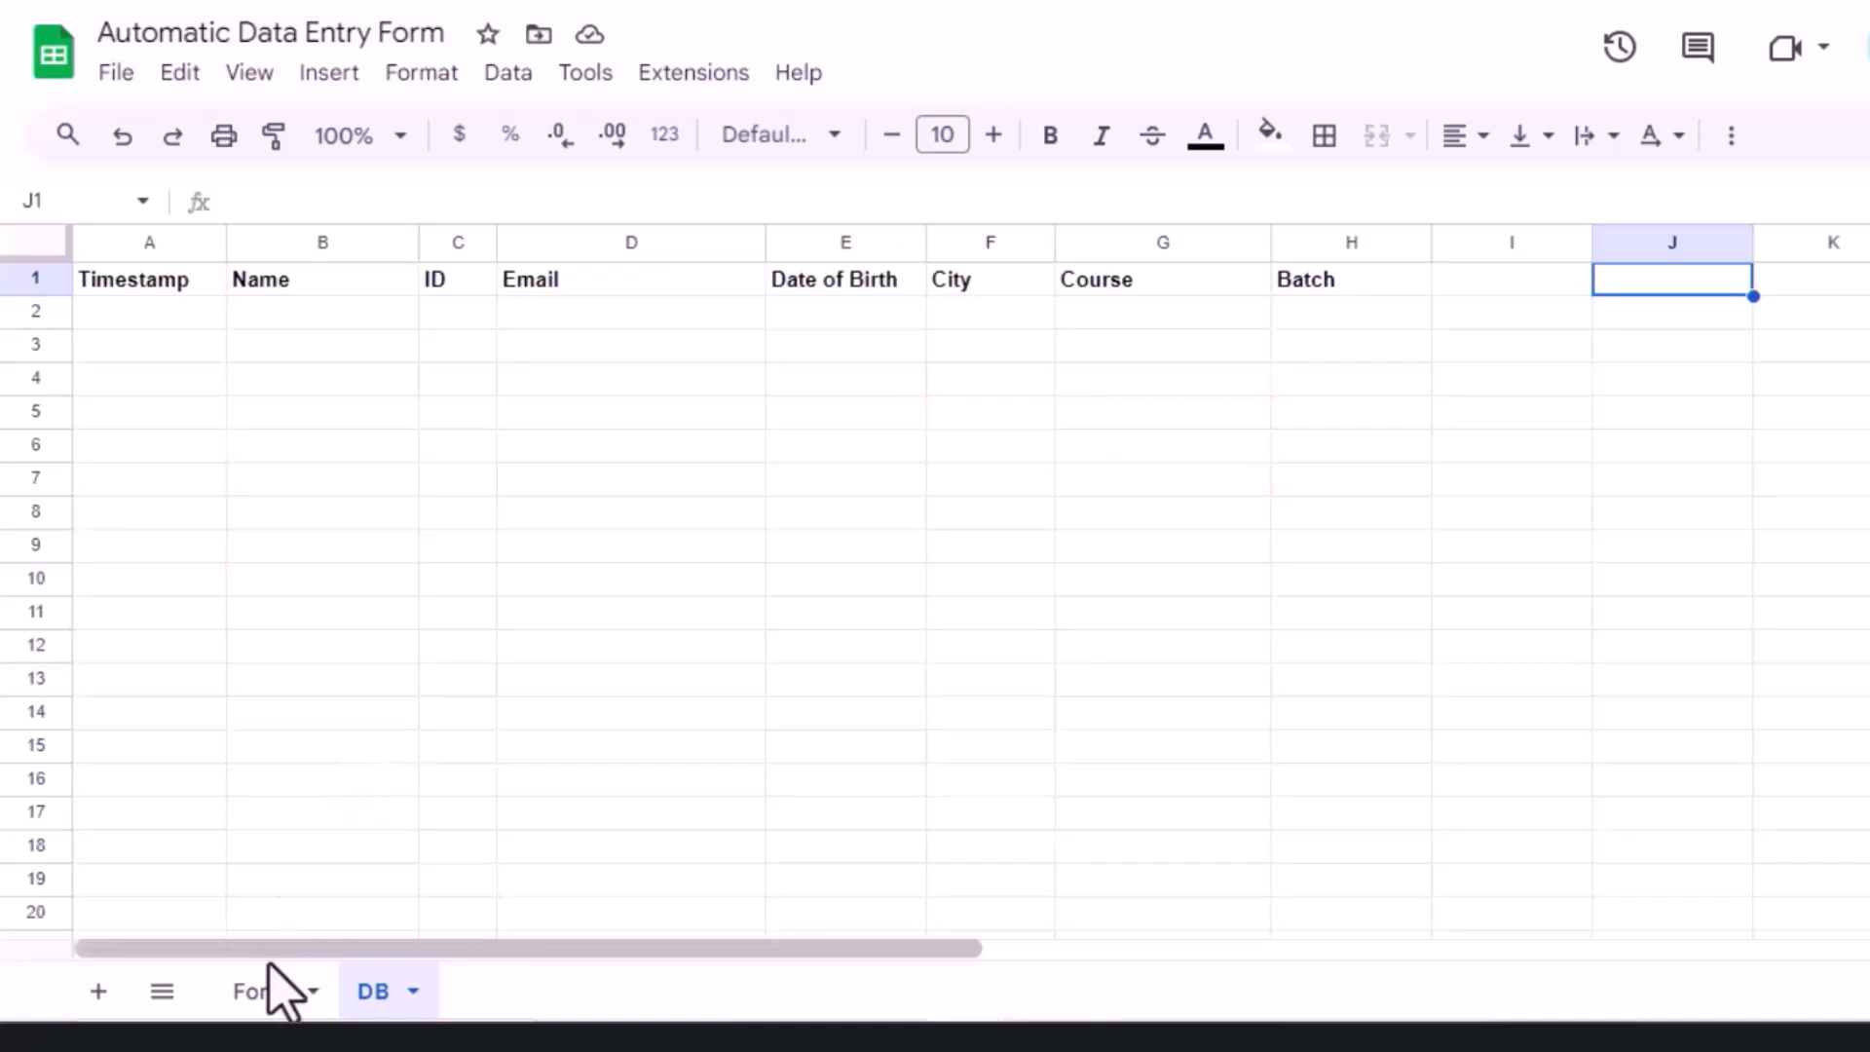
pyautogui.click(263, 994)
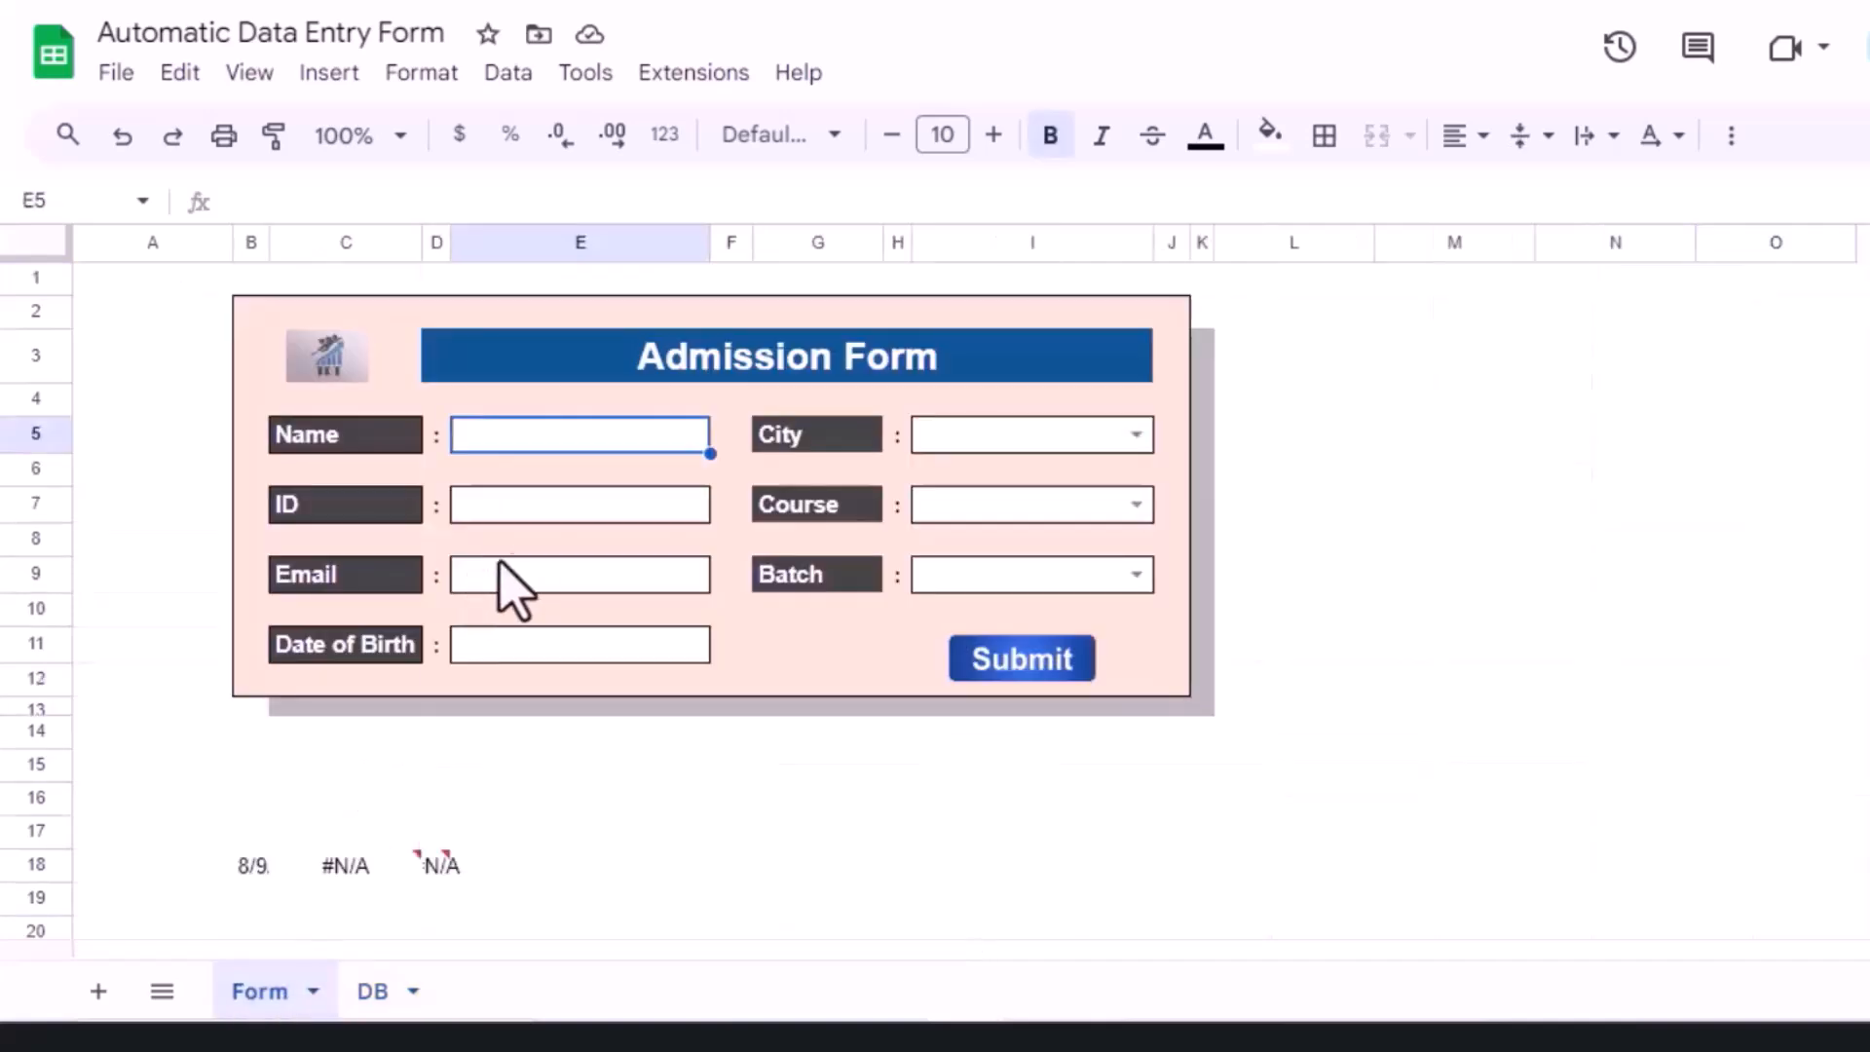
pyautogui.click(608, 518)
pyautogui.write('107')
pyautogui.click(535, 570)
pyautogui.click(534, 651)
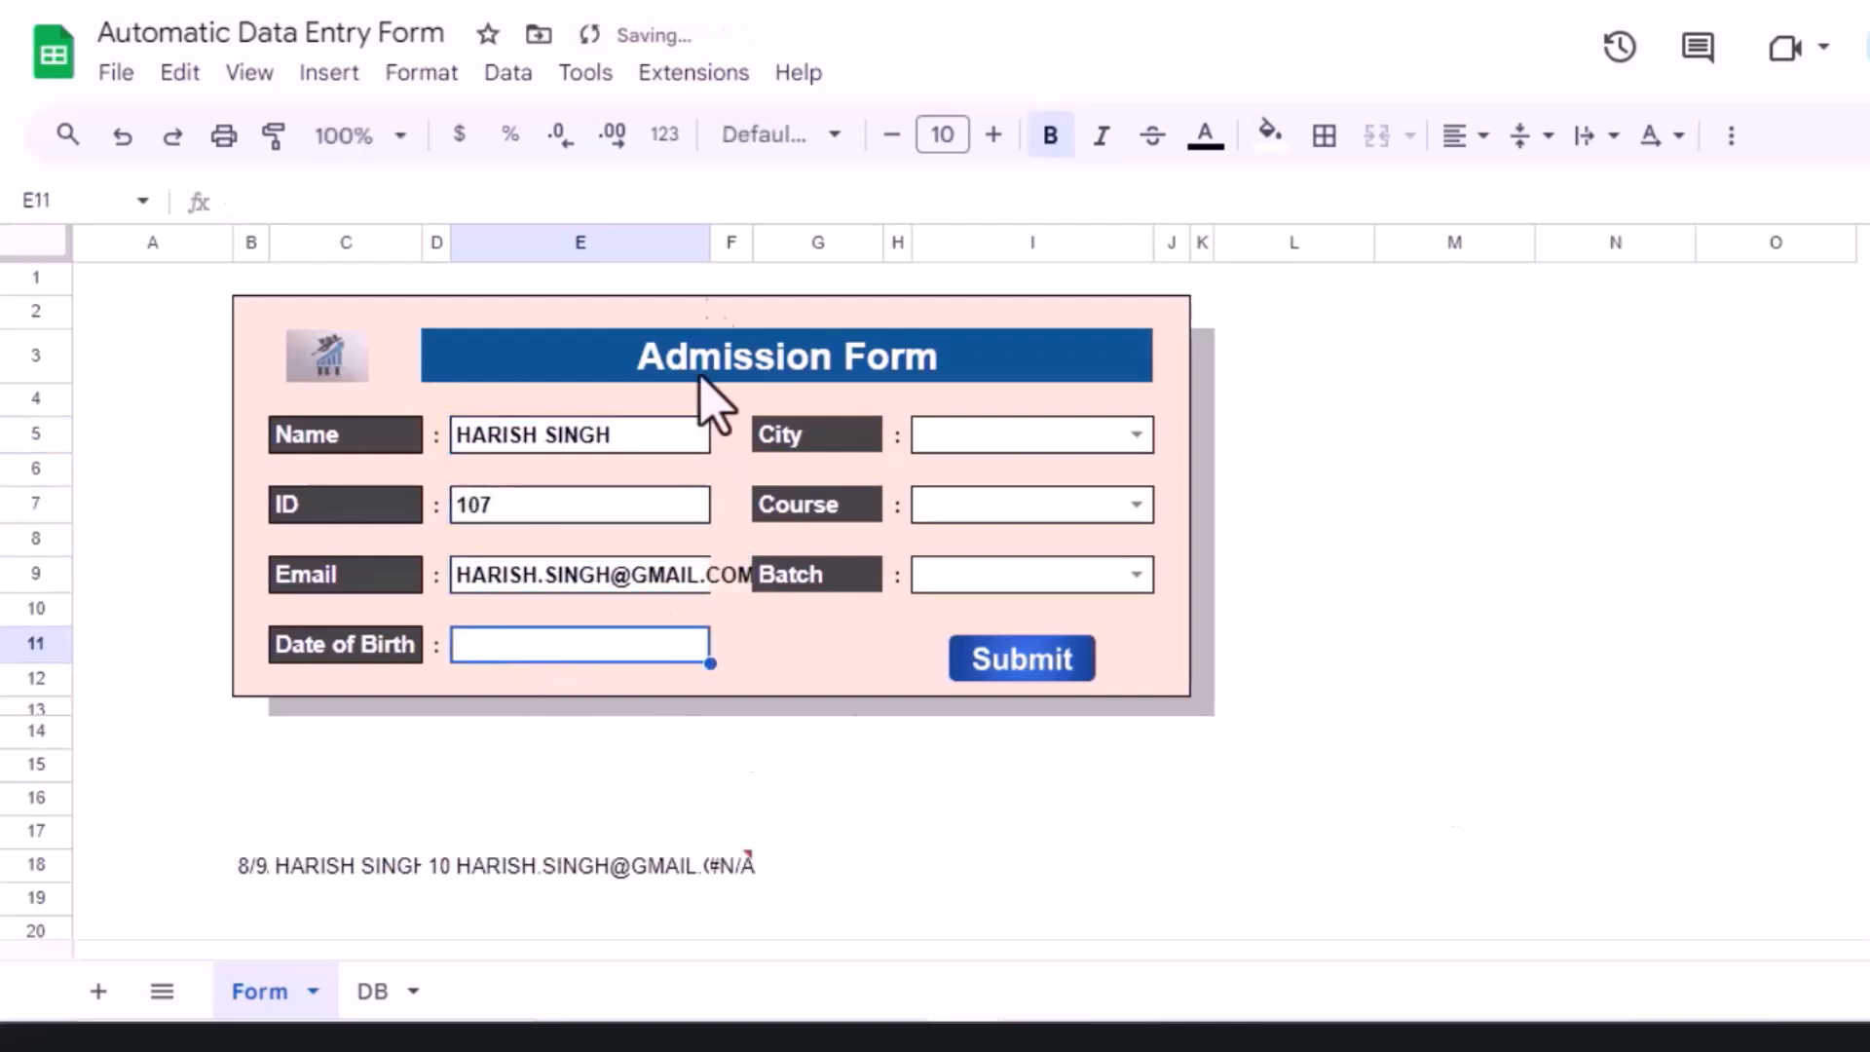
pyautogui.moveTo(711, 241); pyautogui.dragTo(756, 251)
# Step: Enter the date of birth and pick Mumbai, Google Sheets Pro and Weekend from the dropdowns
pyautogui.doubleClick(606, 653)
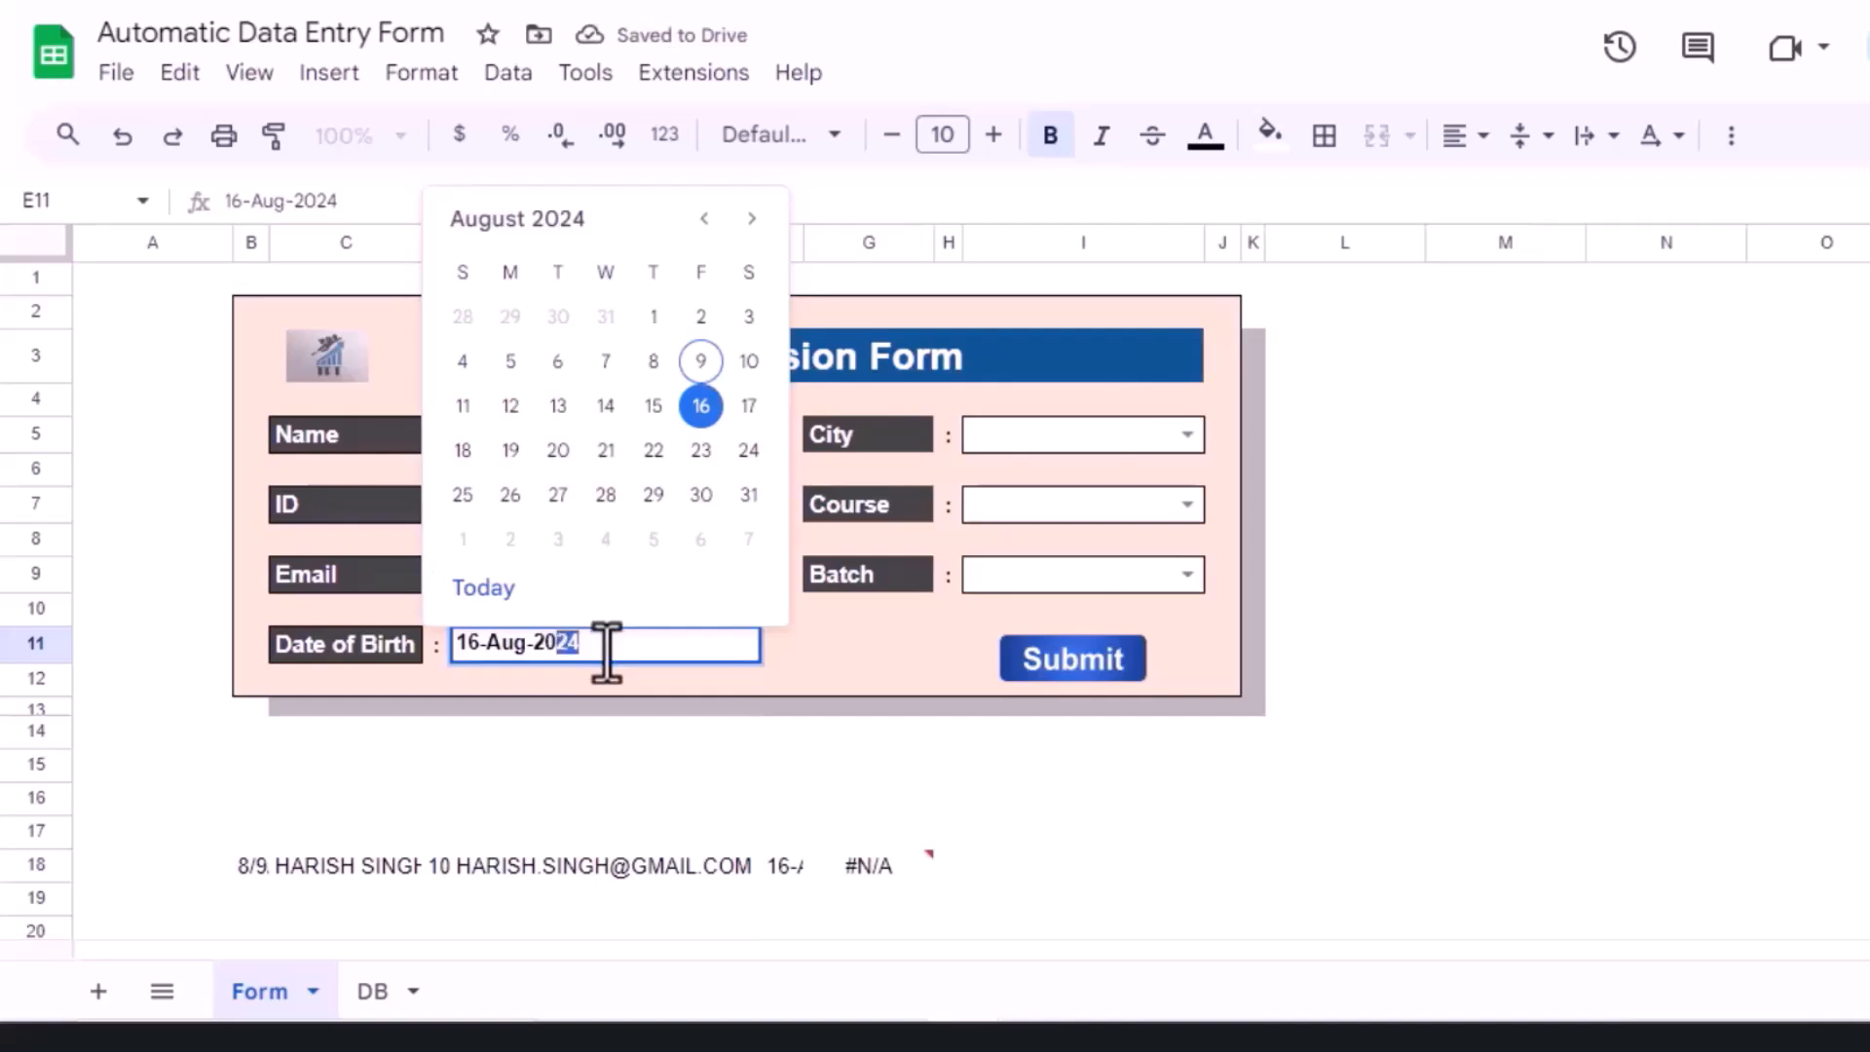
pyautogui.write('2')
pyautogui.click(877, 645)
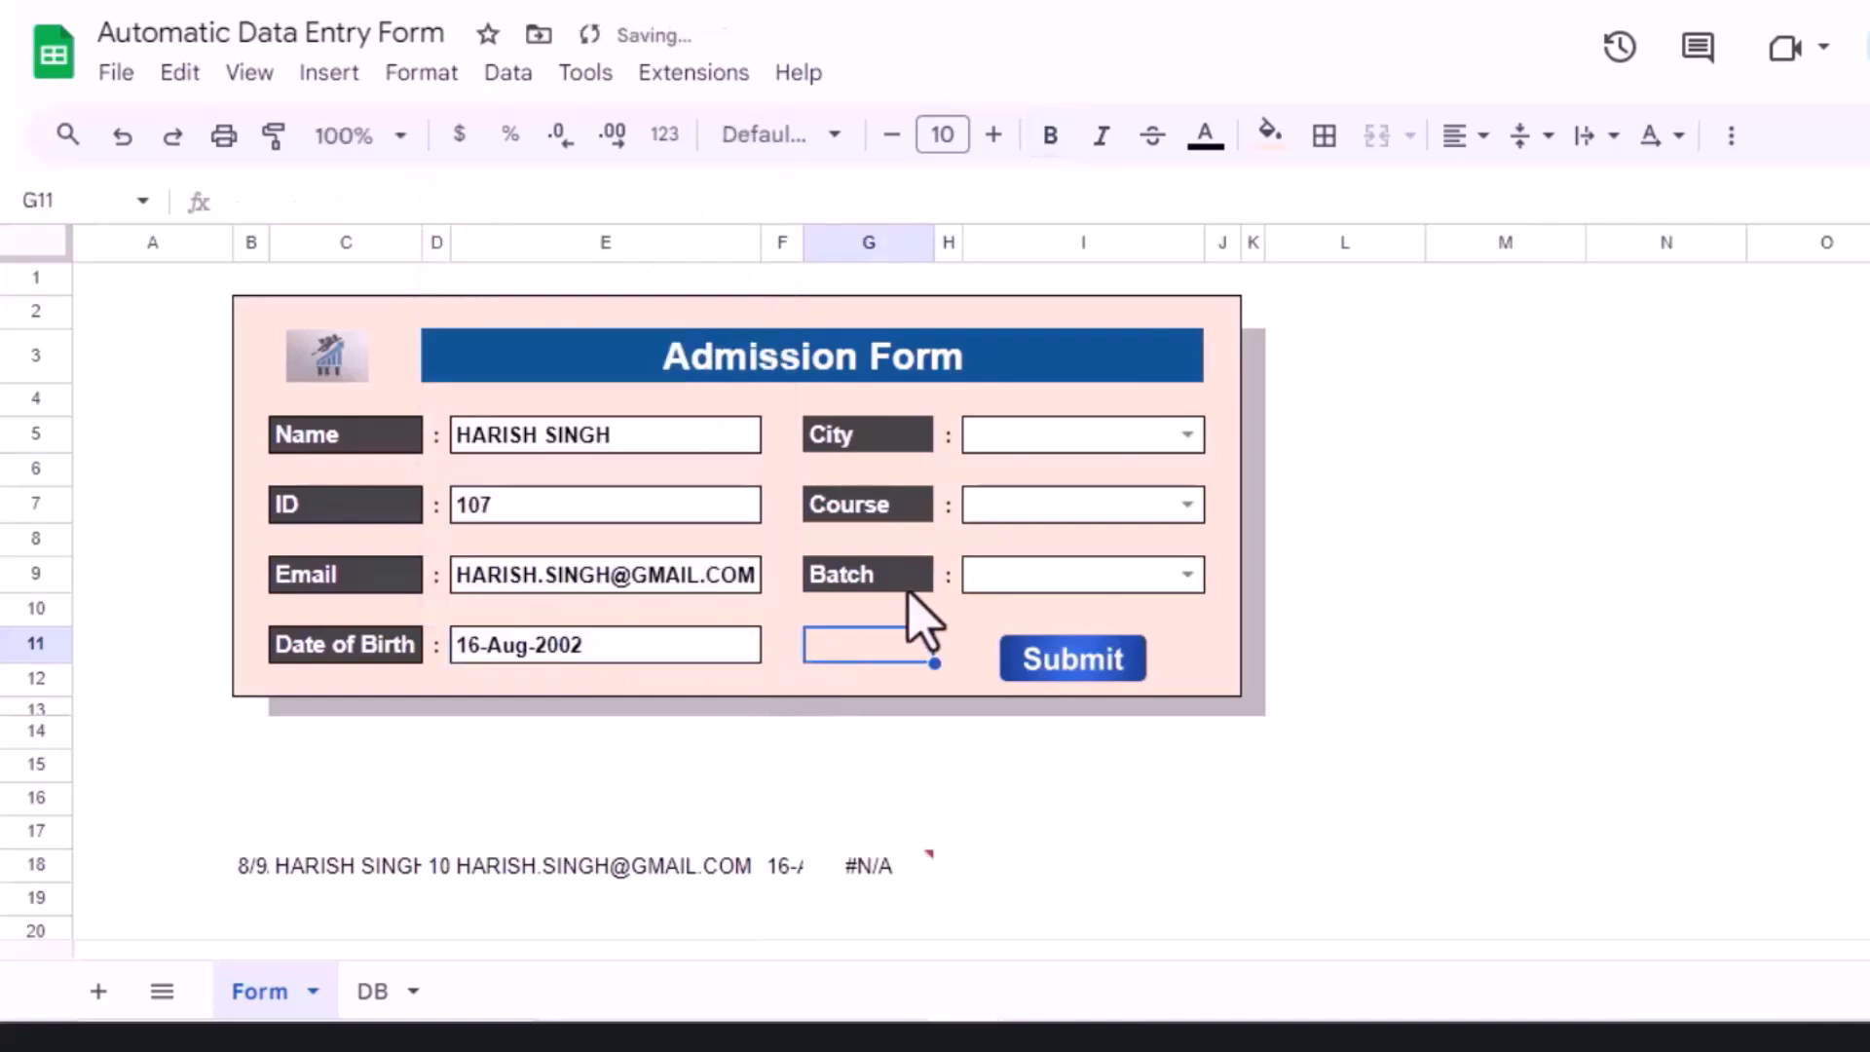
pyautogui.click(1184, 436)
pyautogui.click(1033, 520)
pyautogui.click(1185, 506)
pyautogui.click(1052, 588)
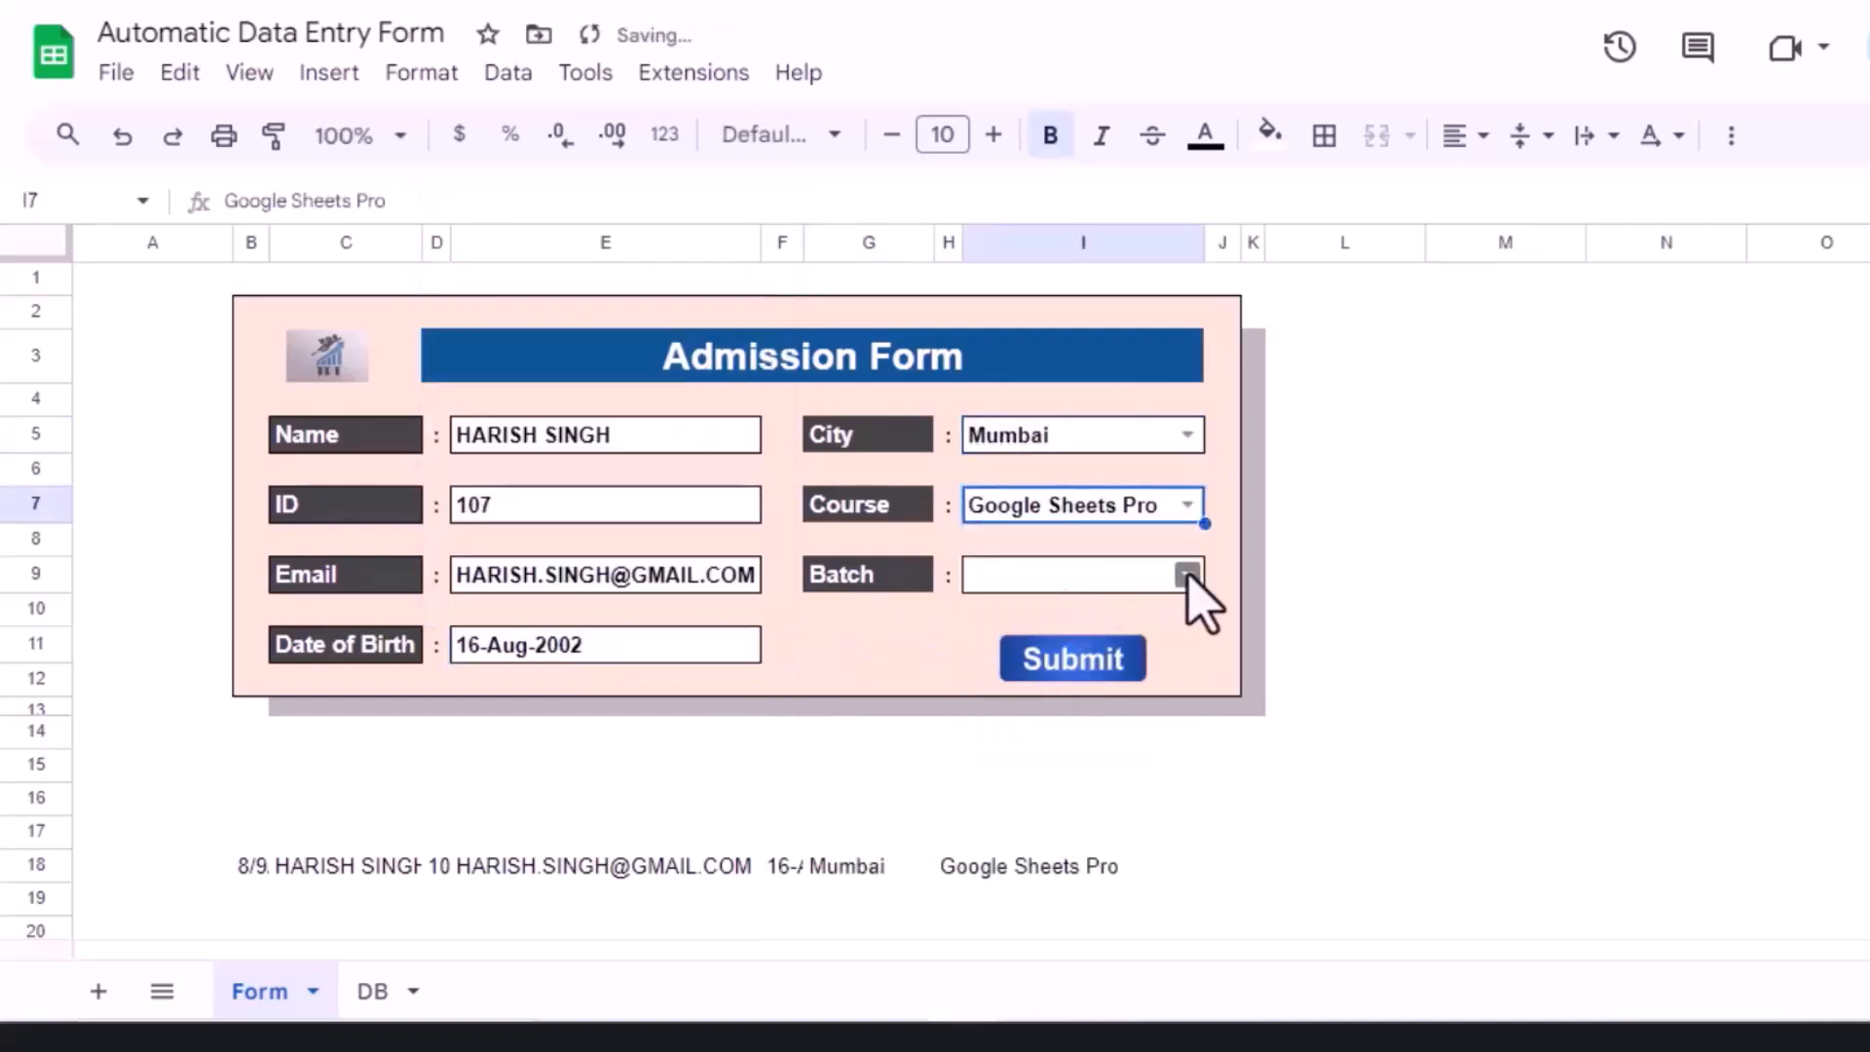
pyautogui.click(1185, 575)
pyautogui.click(999, 660)
pyautogui.click(886, 651)
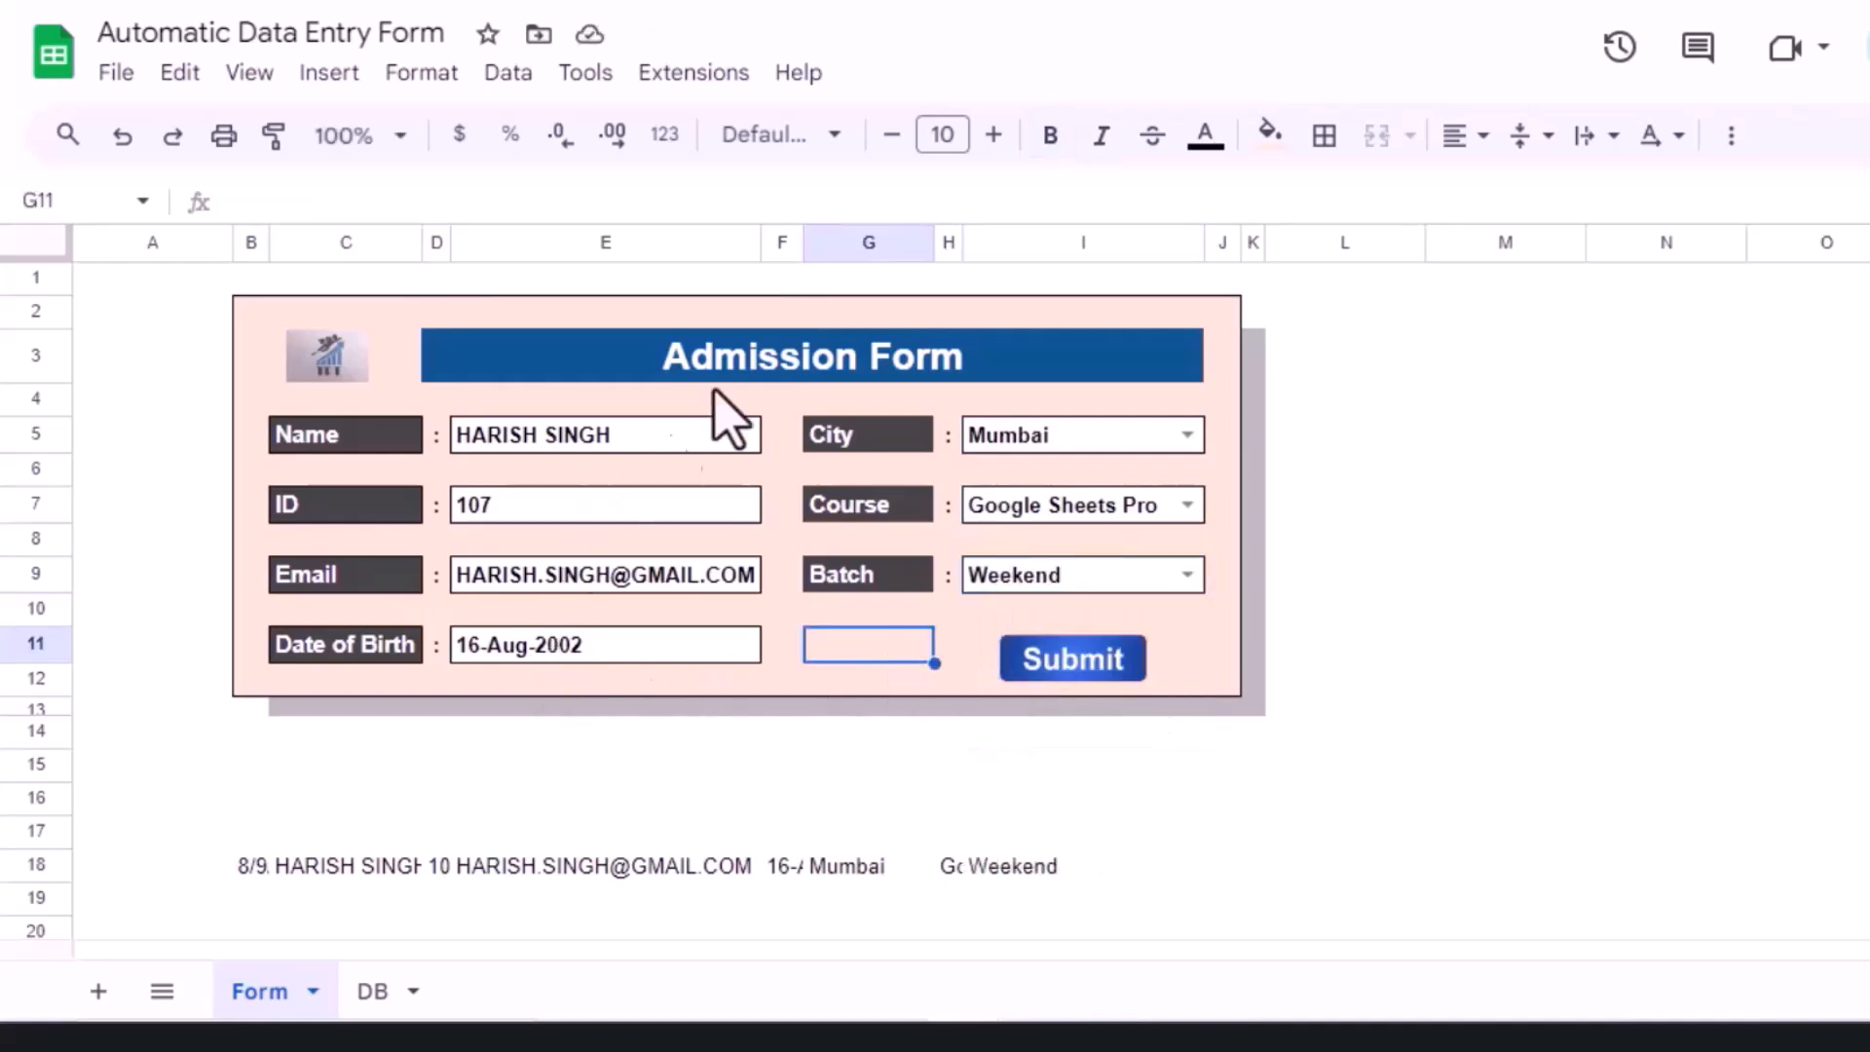
# Step: Submit the entry with the macro button and confirm the new record on the DB sheet
pyautogui.click(379, 991)
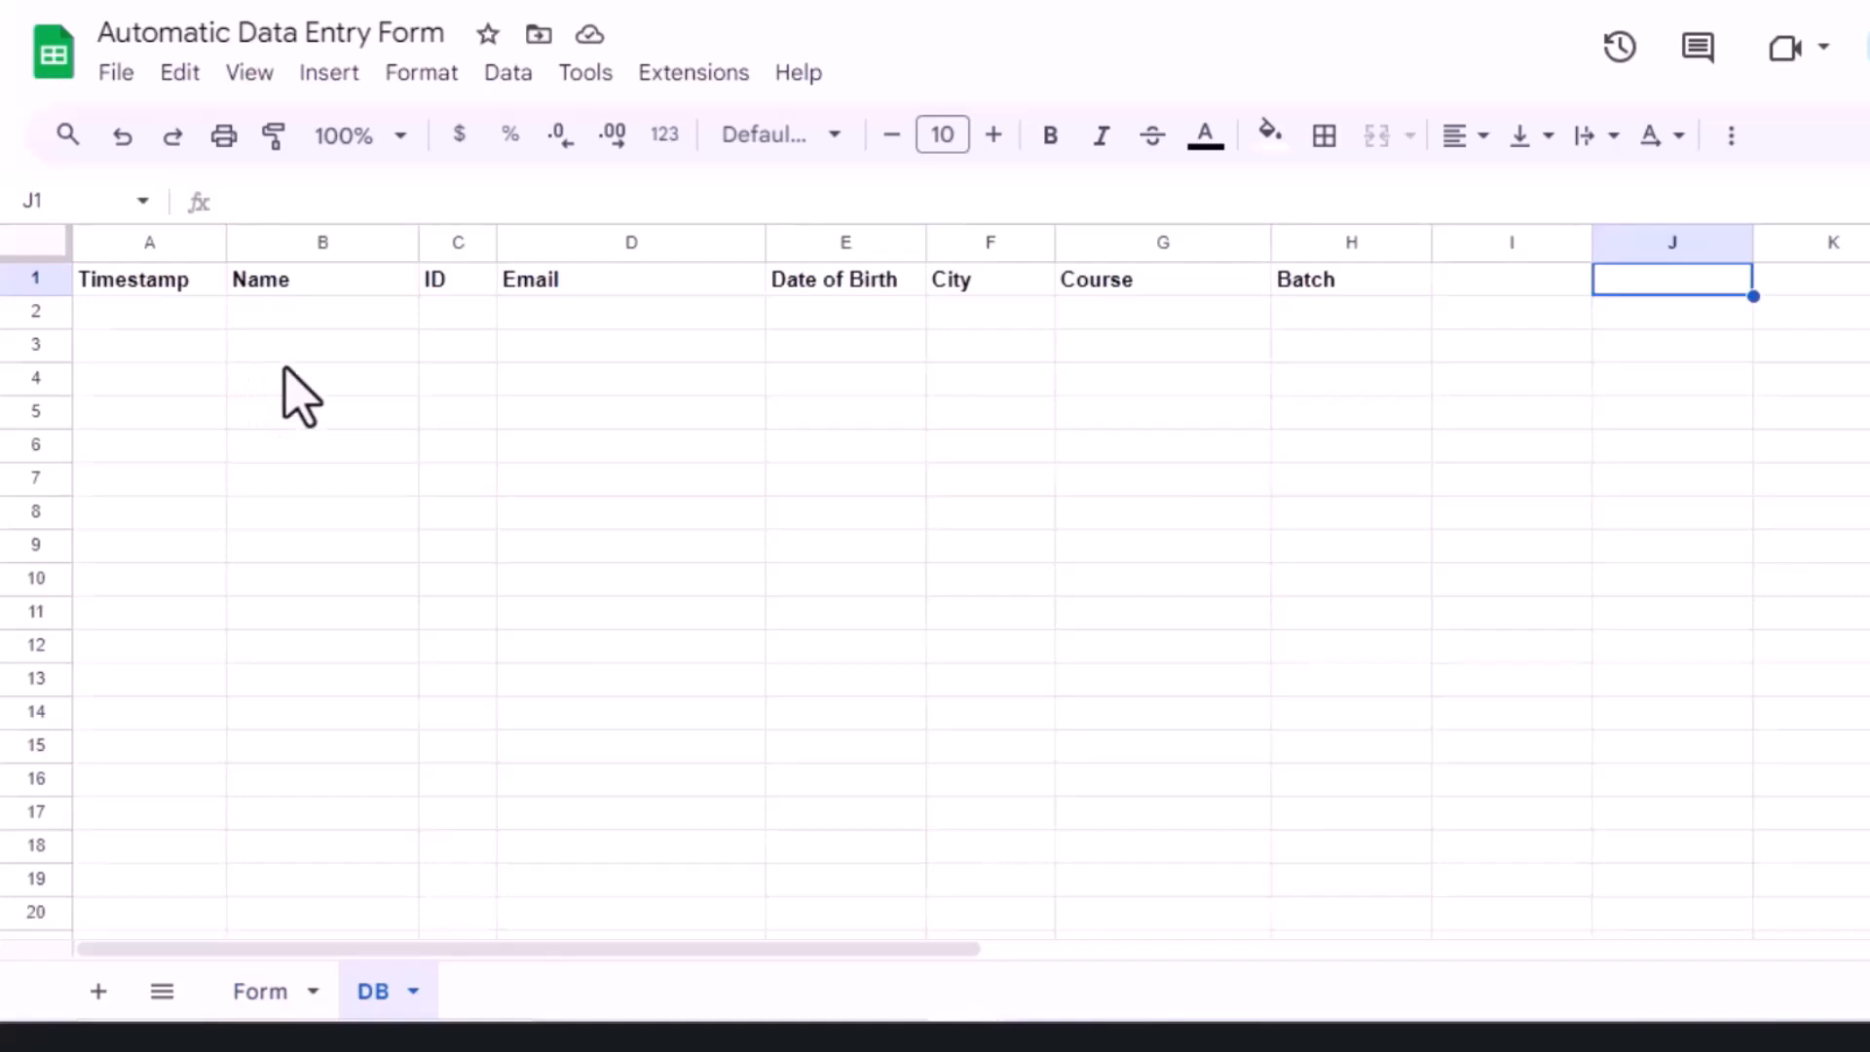
pyautogui.click(252, 993)
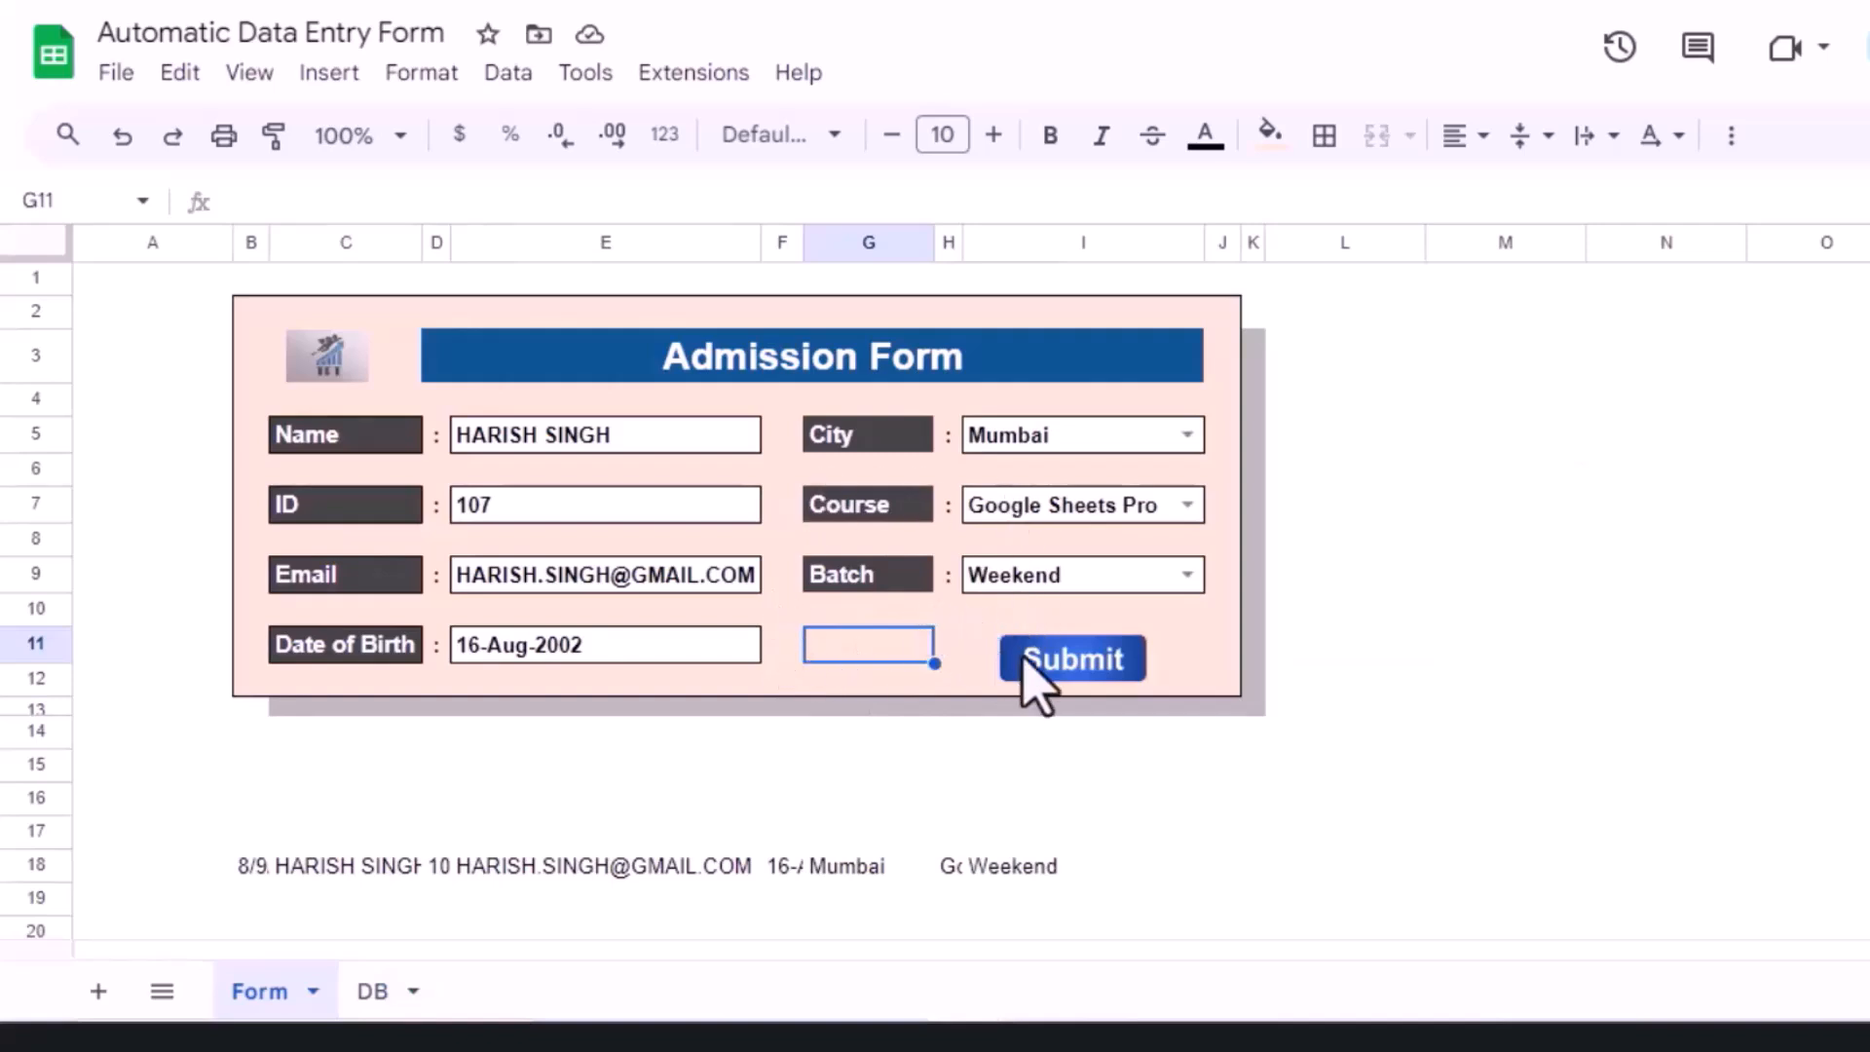
pyautogui.click(1072, 662)
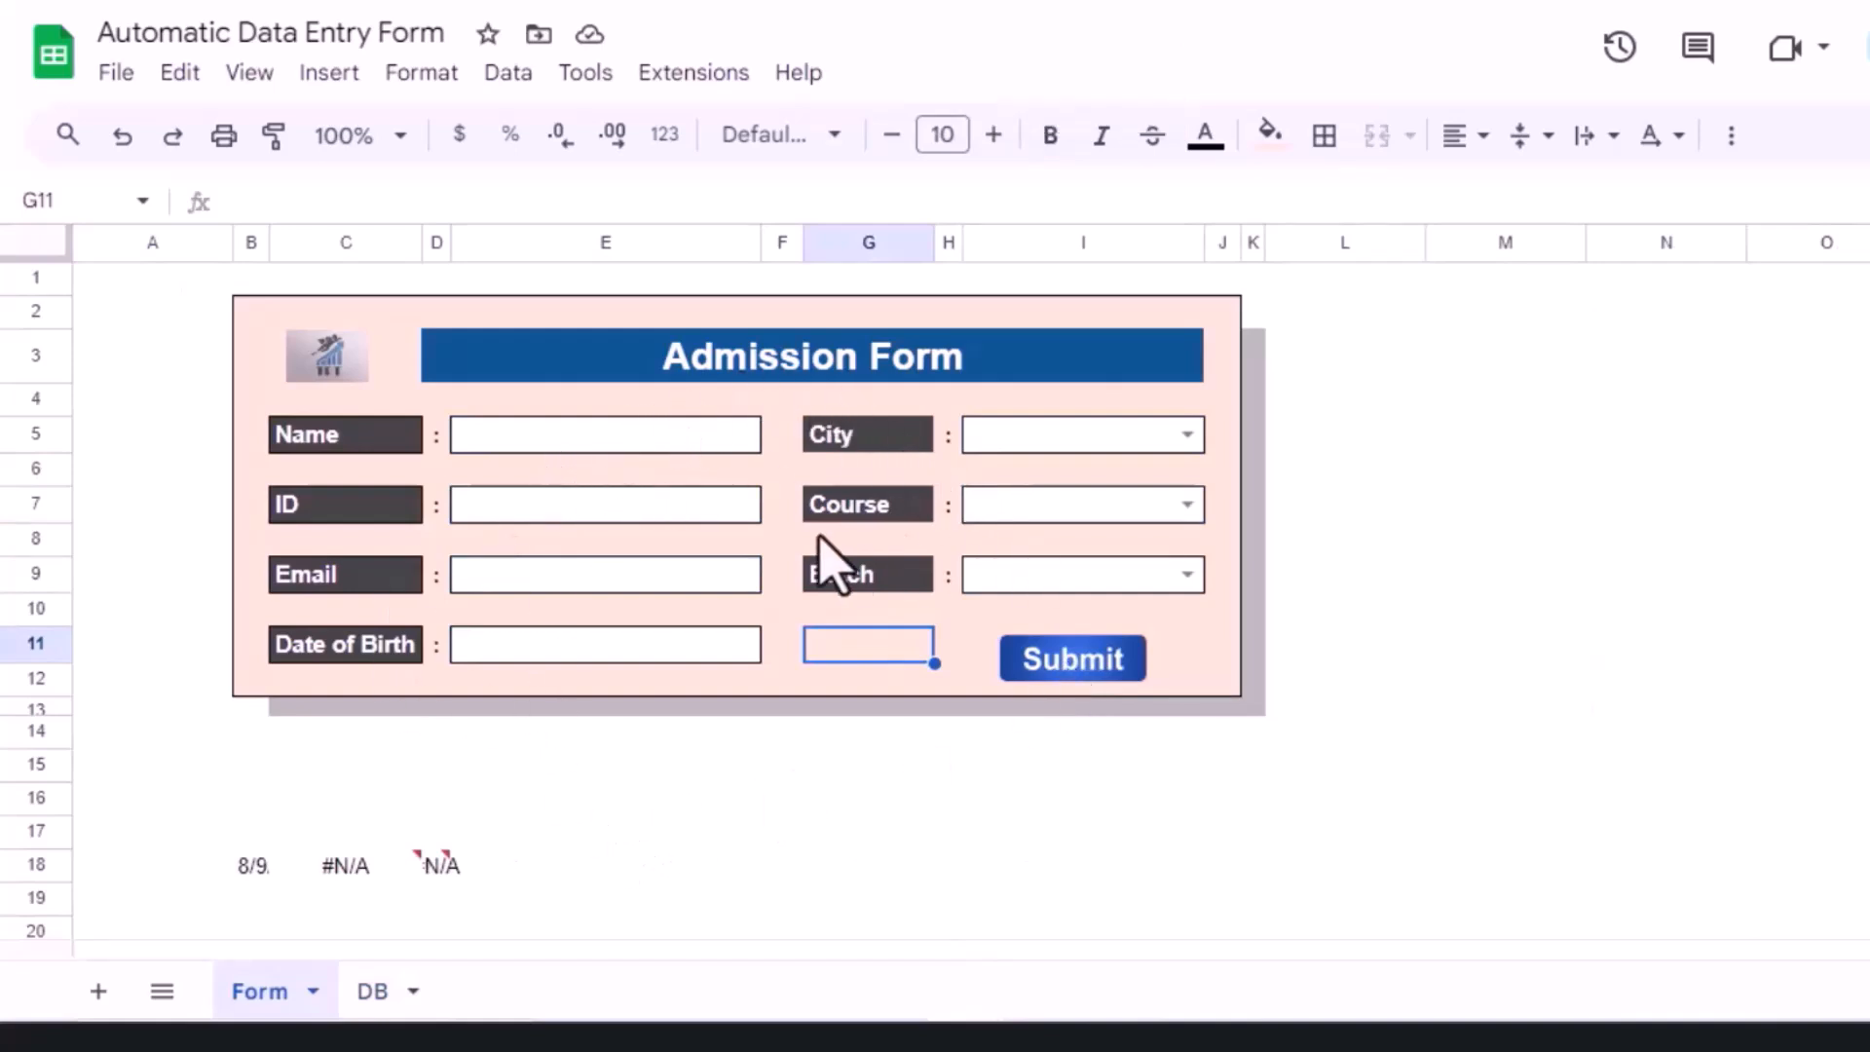
pyautogui.click(375, 992)
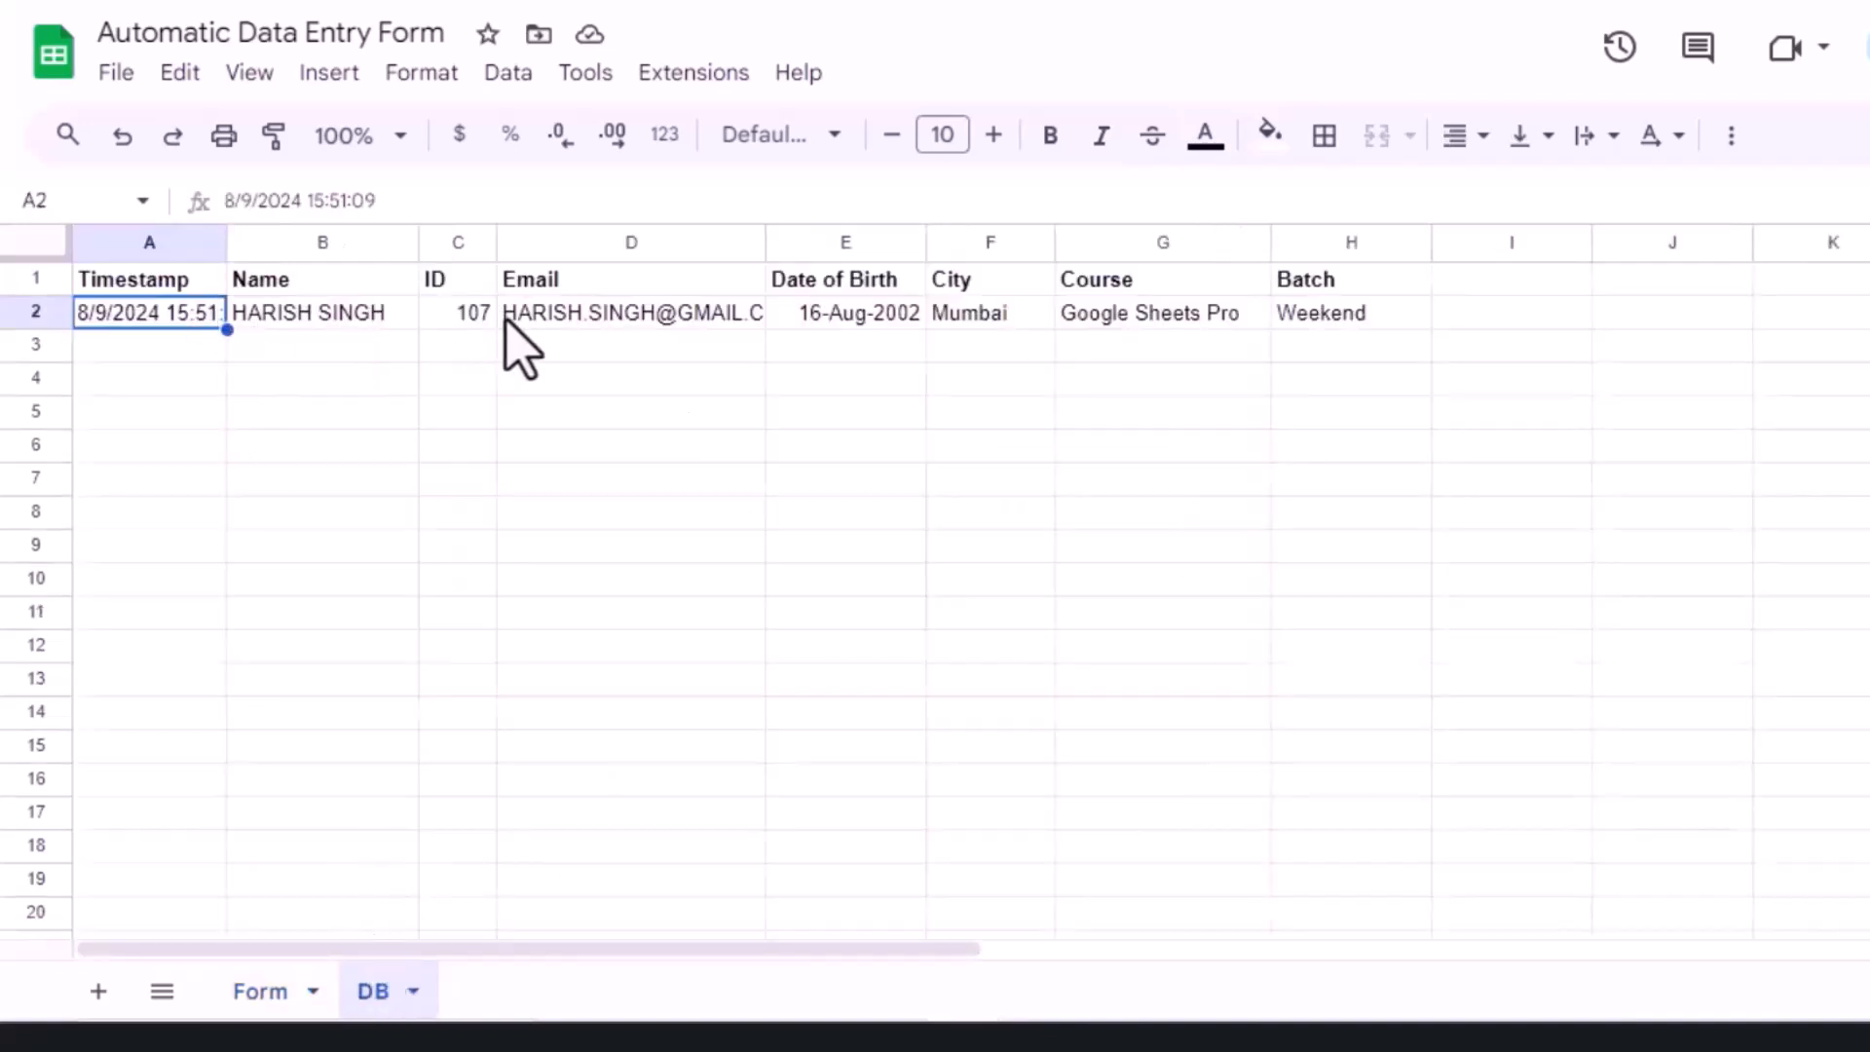
pyautogui.click(261, 992)
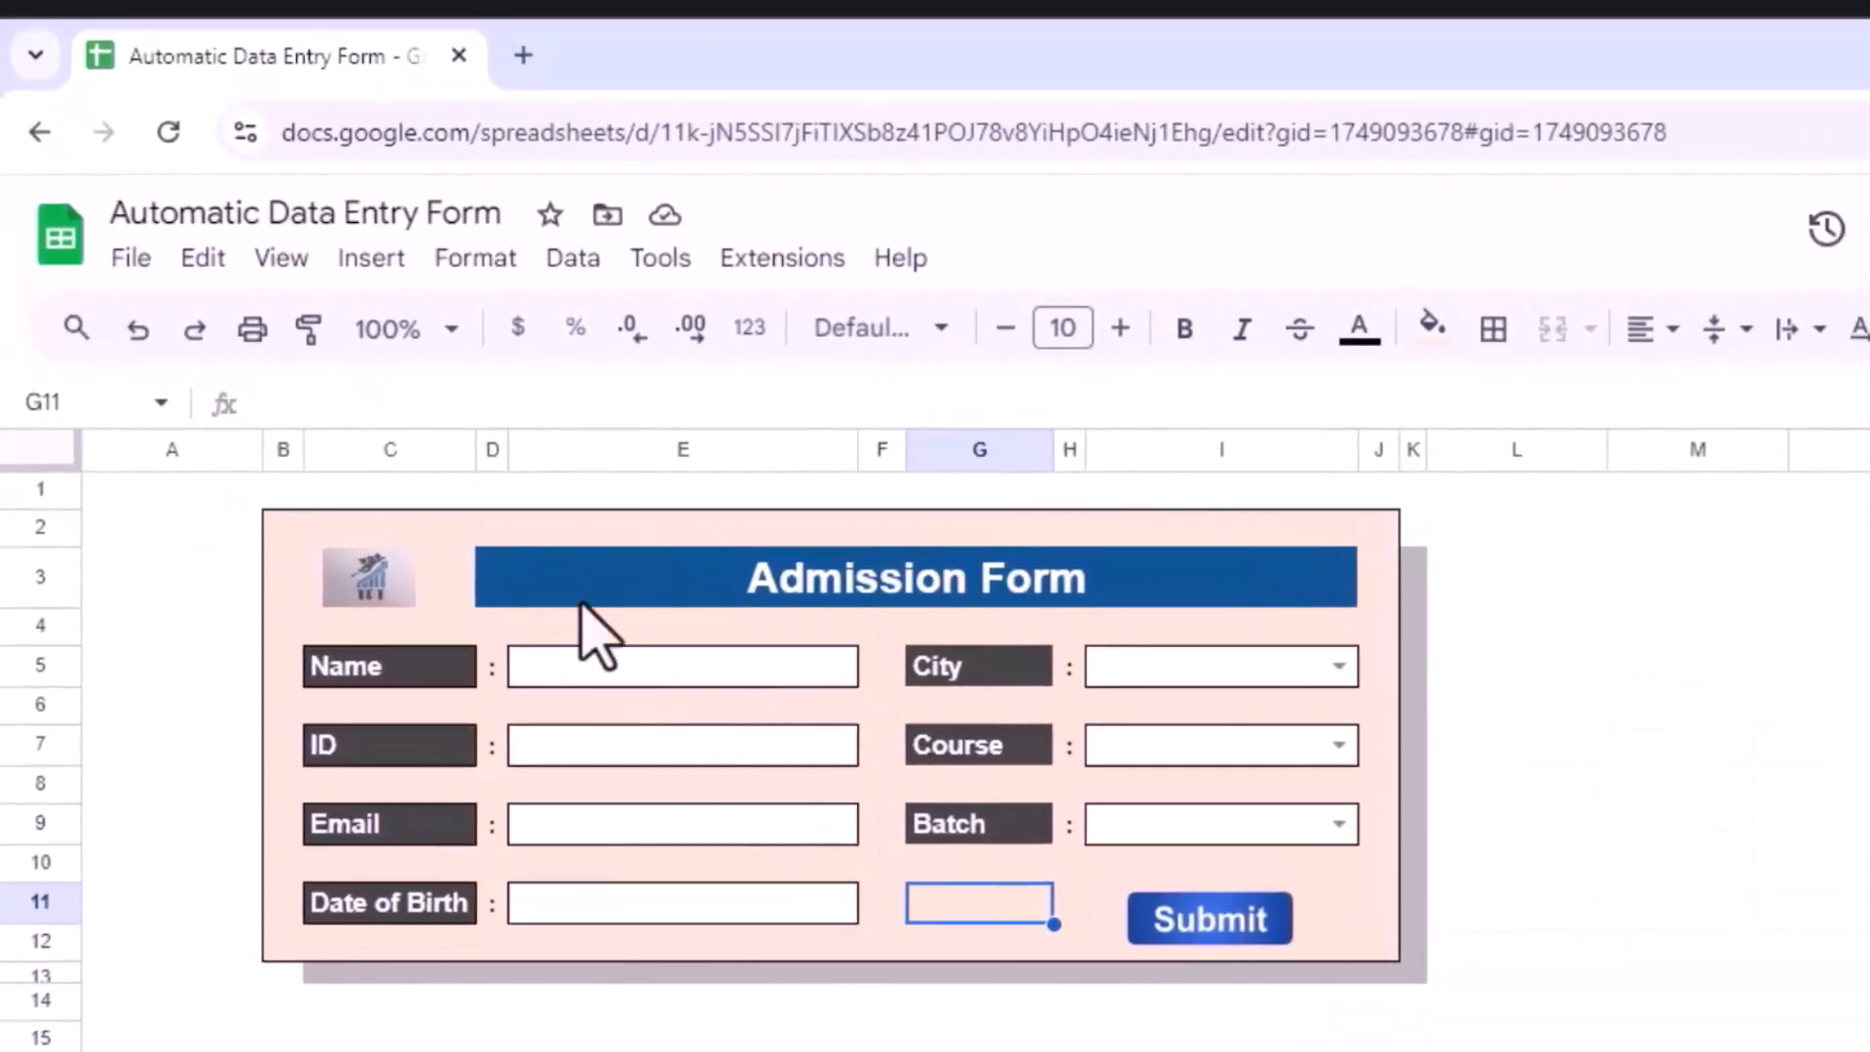
# Step: Create a new blank spreadsheet
pyautogui.click(137, 282)
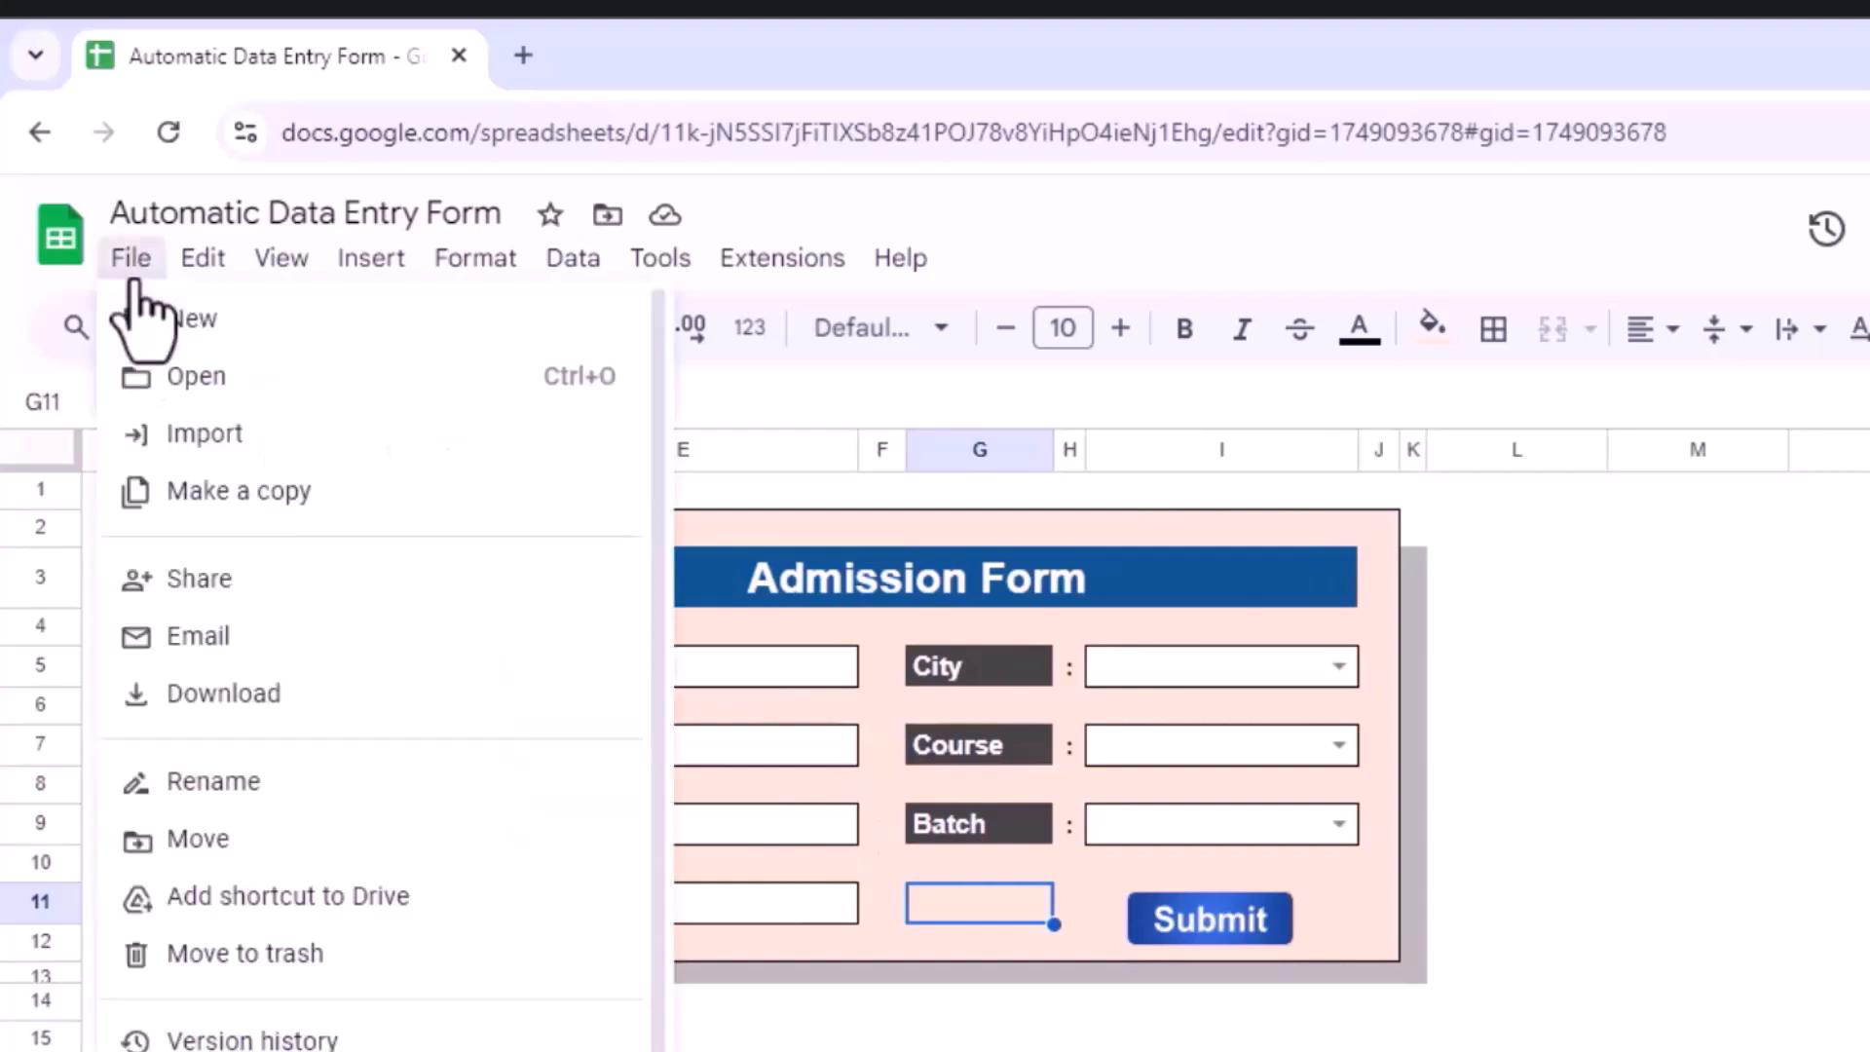
pyautogui.moveTo(192, 326)
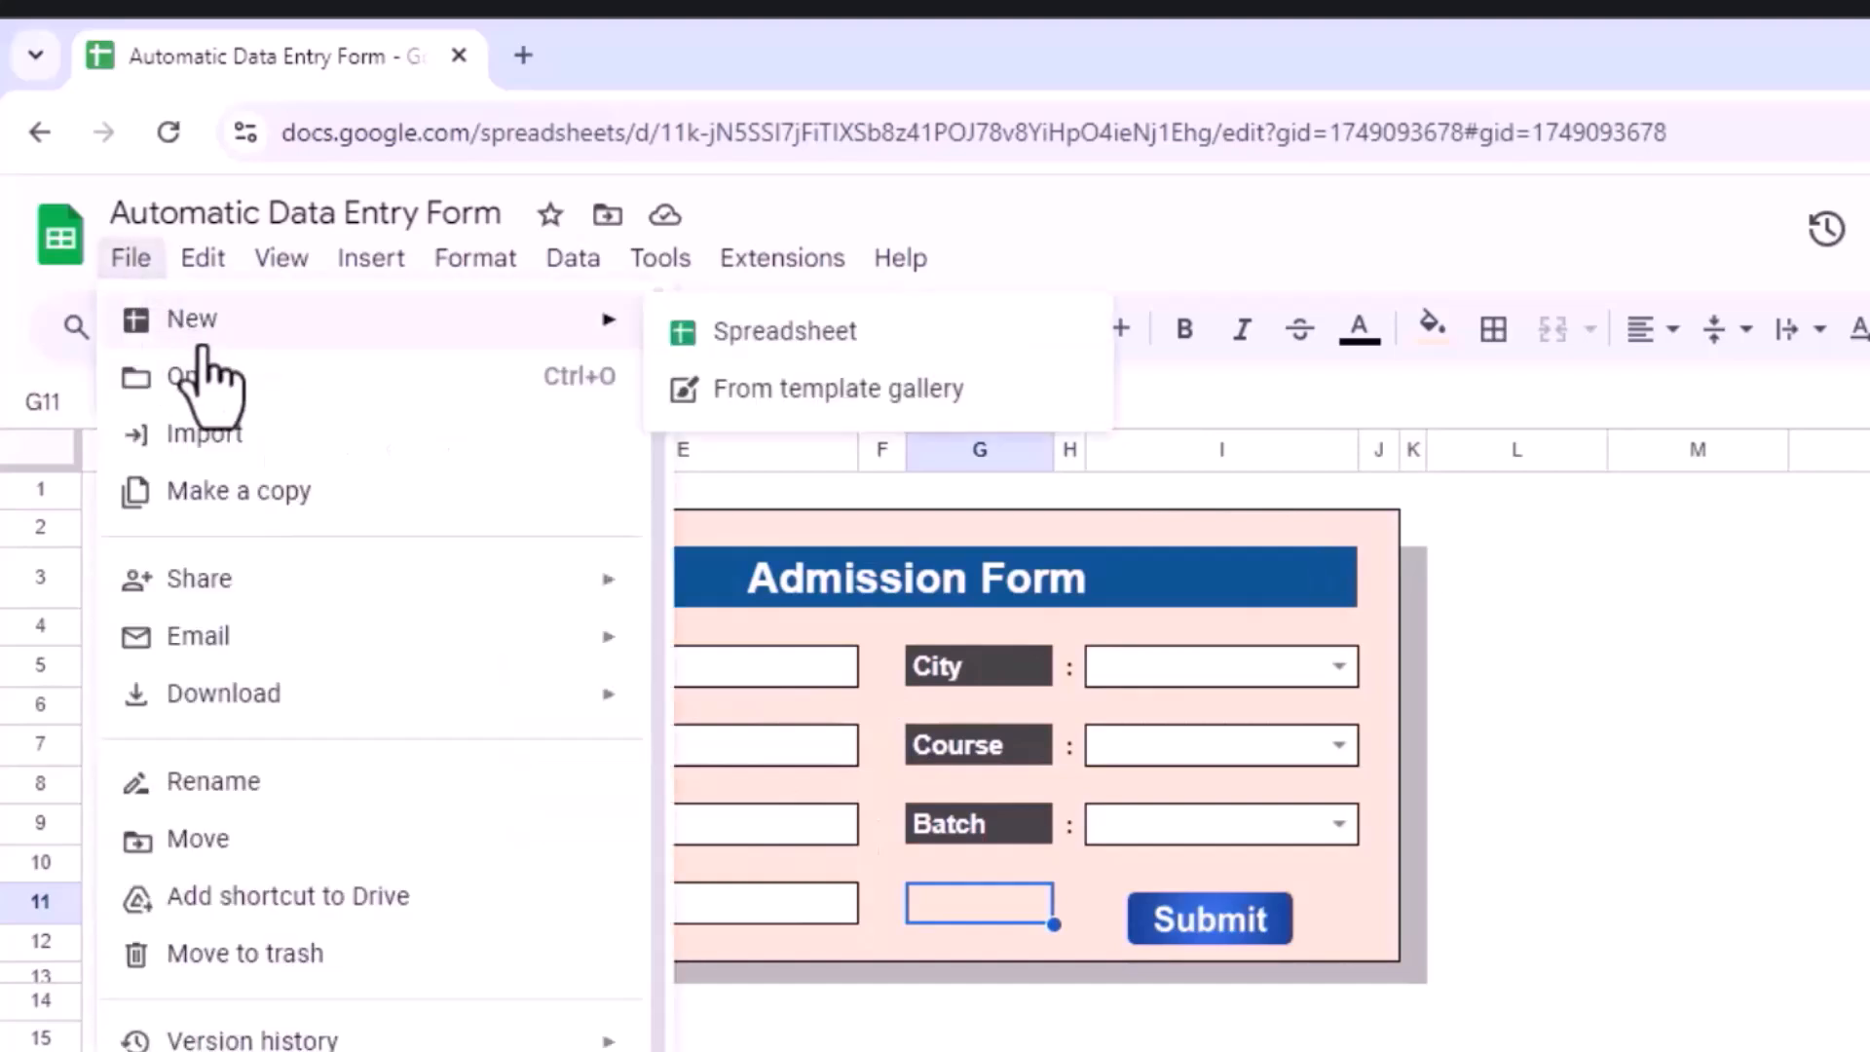
pyautogui.click(769, 336)
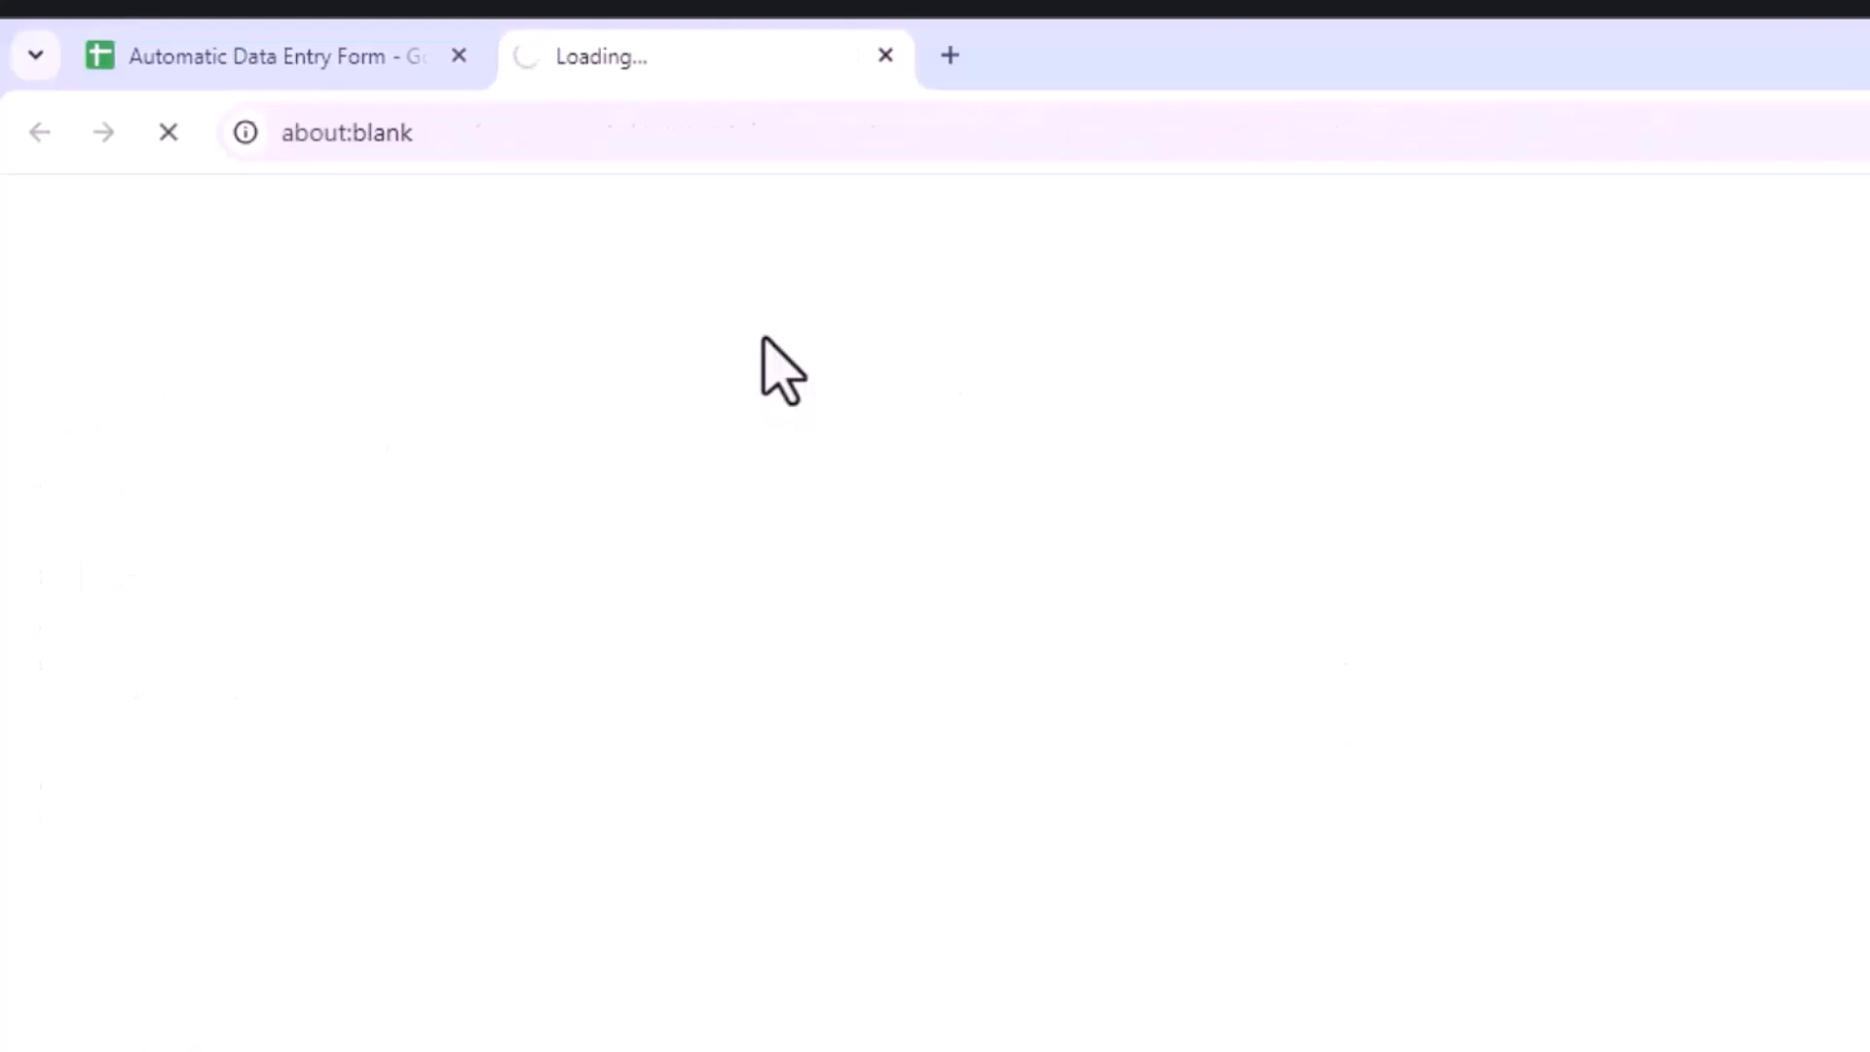
# Step: Rename the original spreadsheet to 'Automatic Data Entry Form-D'
pyautogui.click(276, 58)
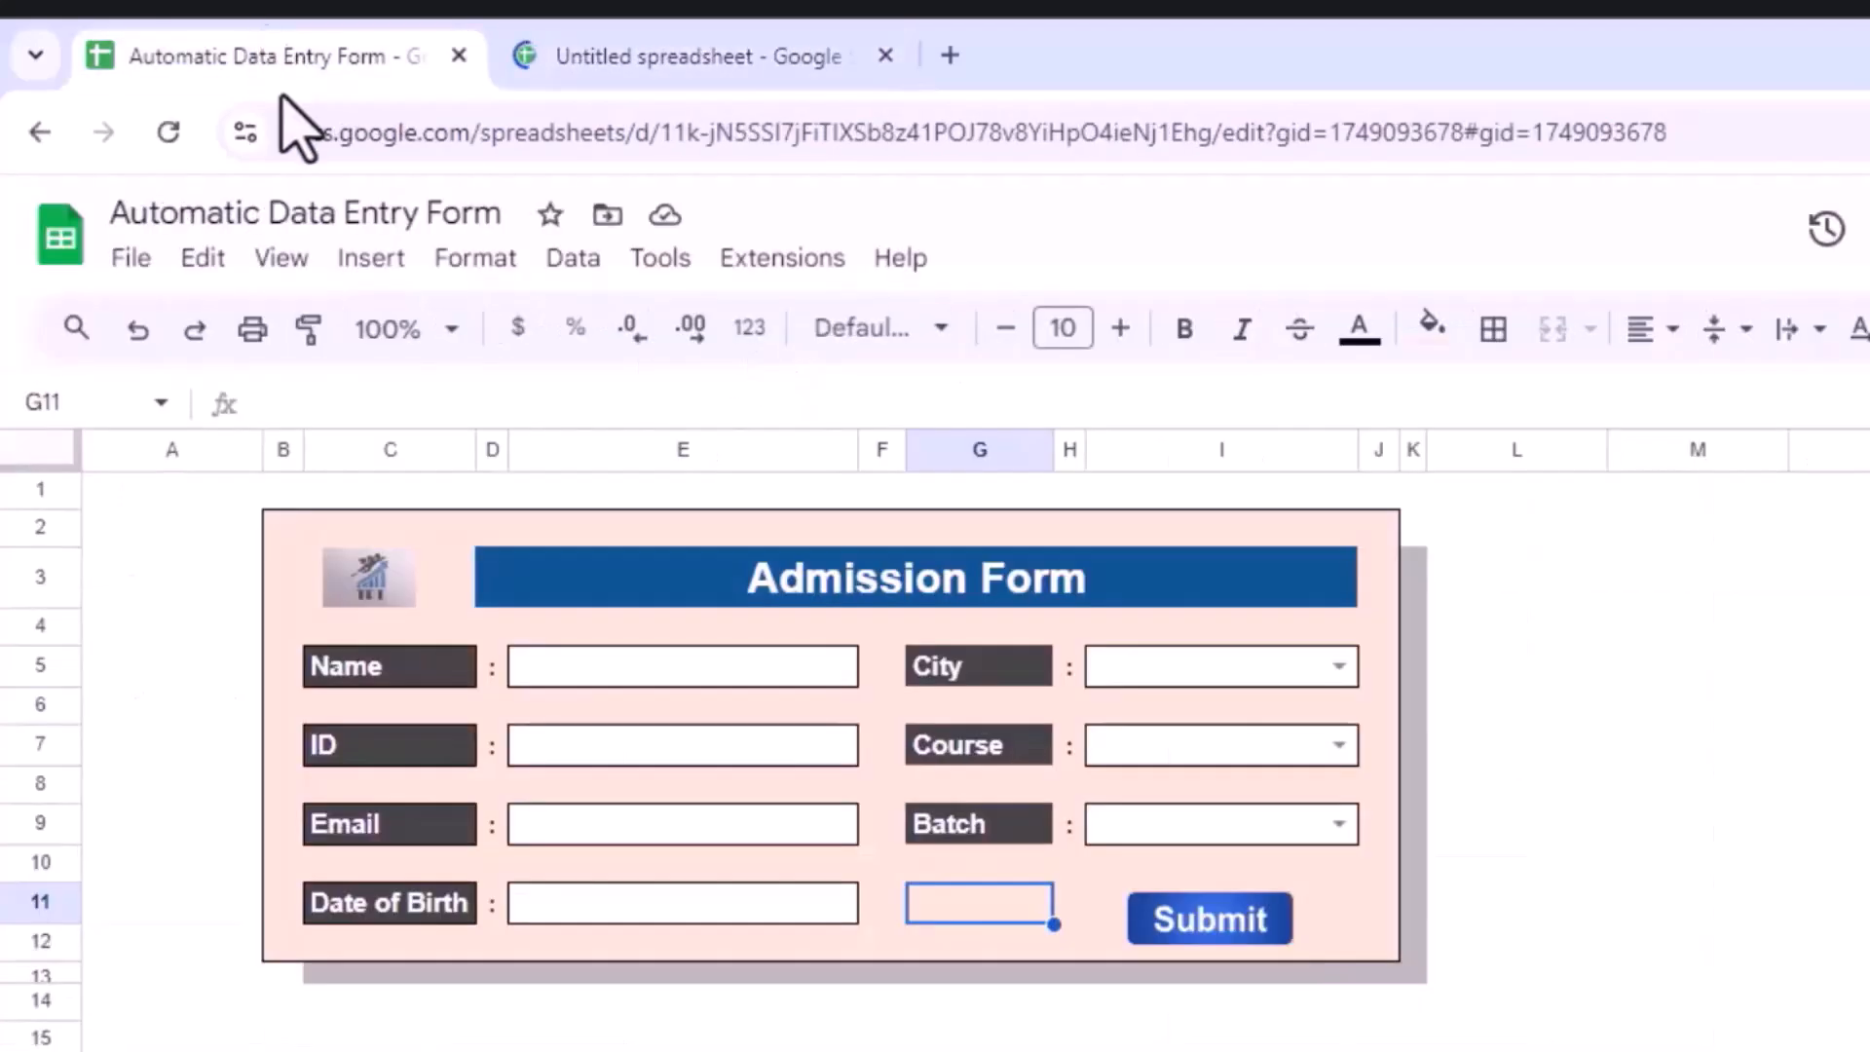
pyautogui.click(504, 214)
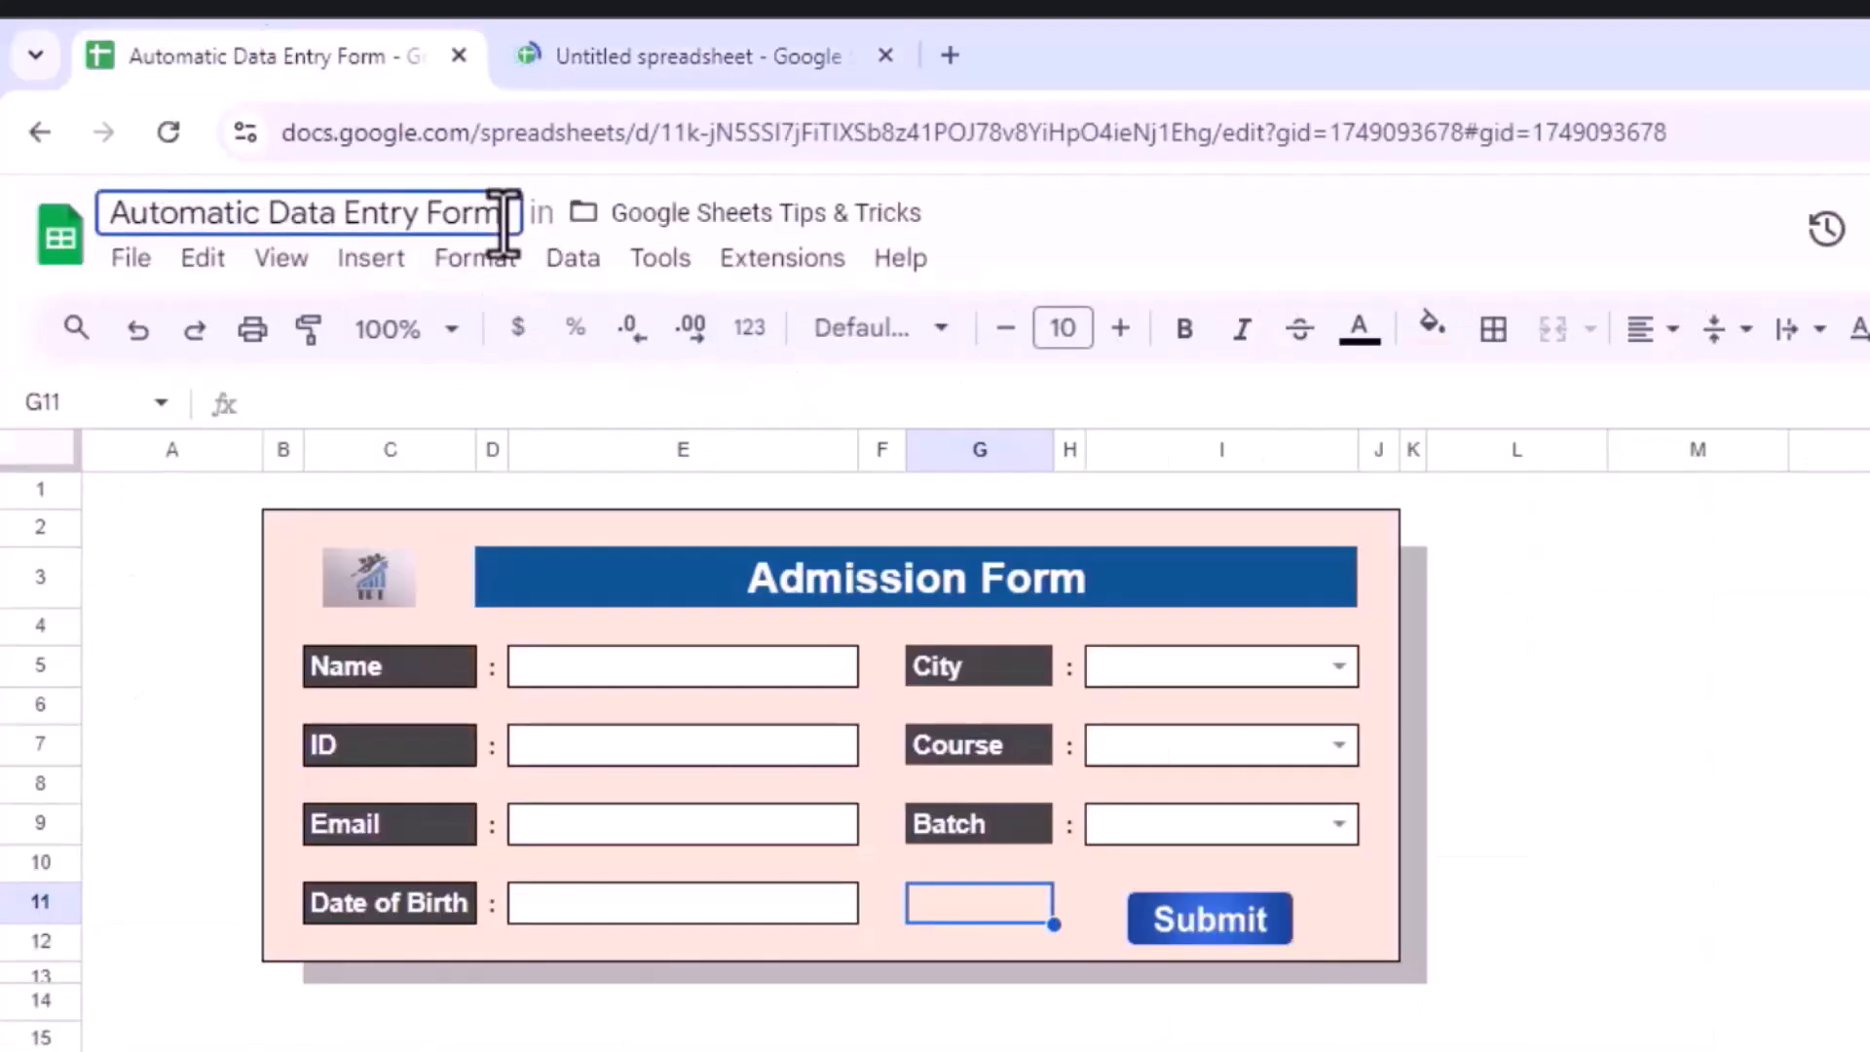
pyautogui.write('-D')
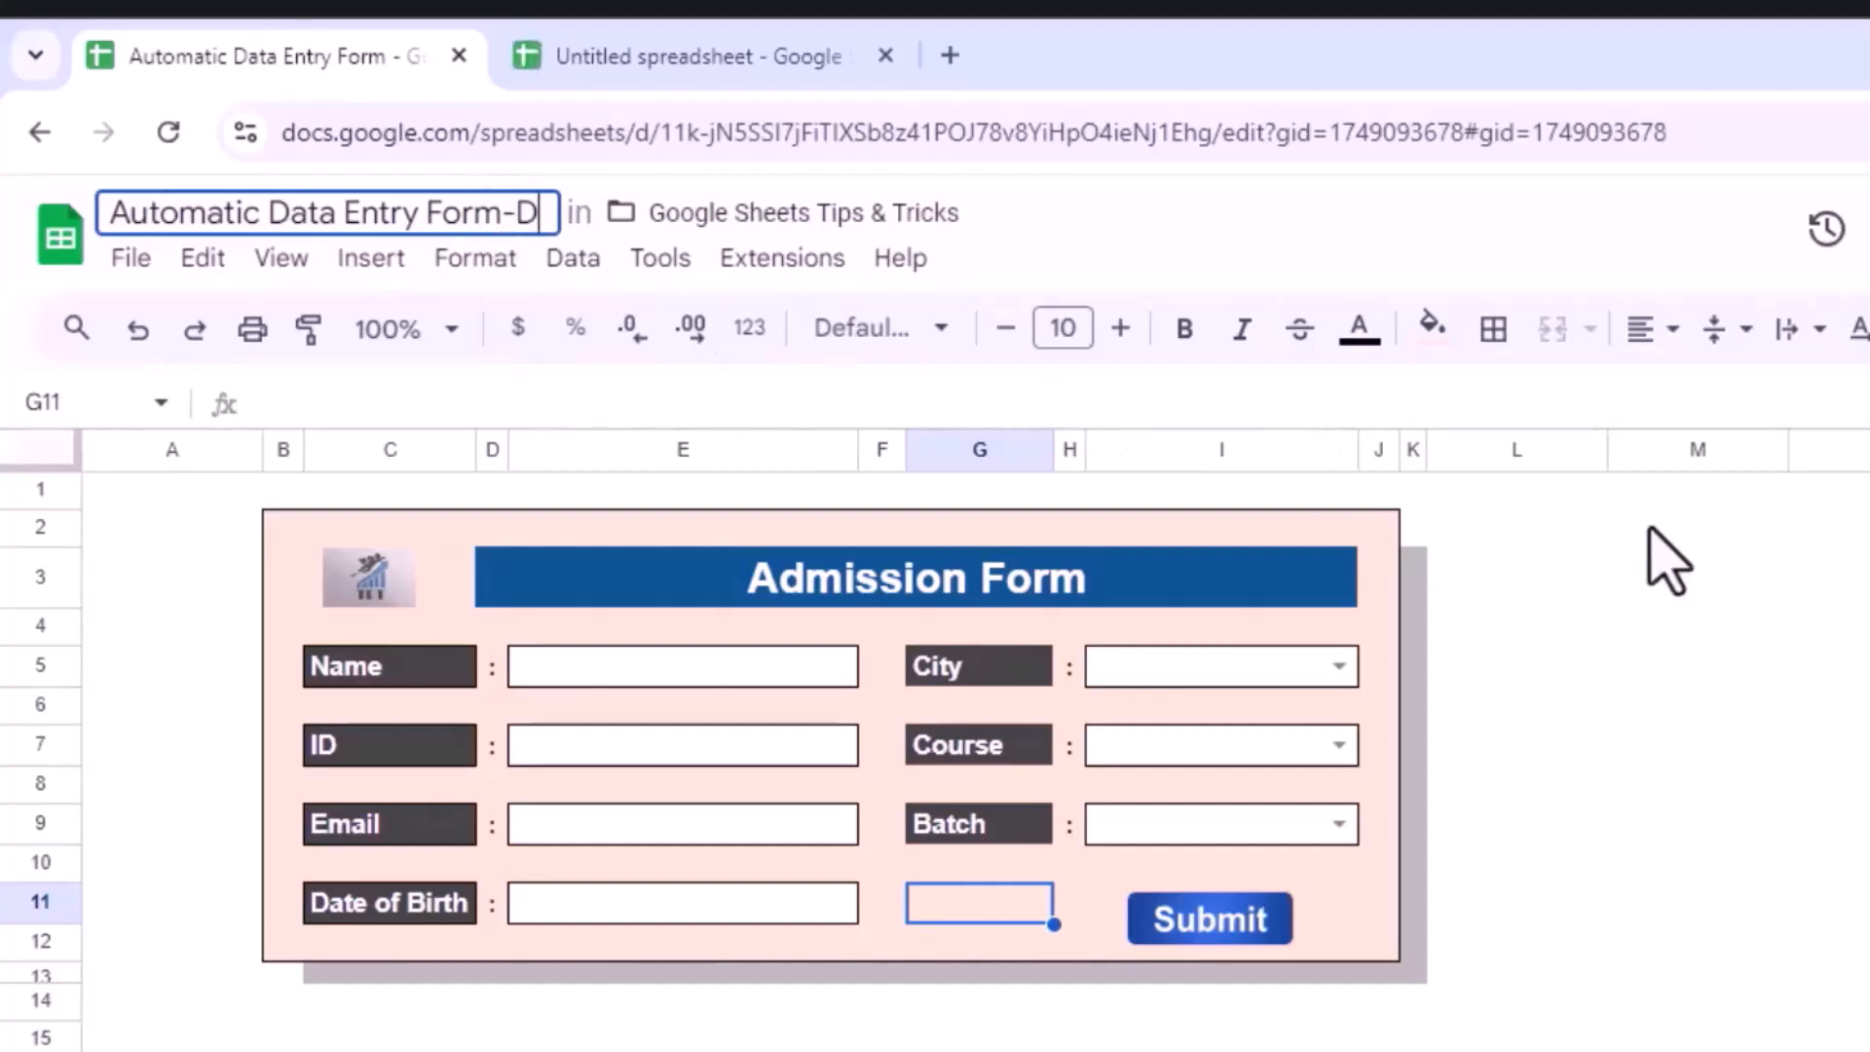
pyautogui.click(1648, 529)
# Step: Copy the original title and paste it as the new spreadsheet's name, 'Automatic Data Entry Form'
pyautogui.click(130, 212)
pyautogui.moveTo(129, 213); pyautogui.dragTo(523, 214)
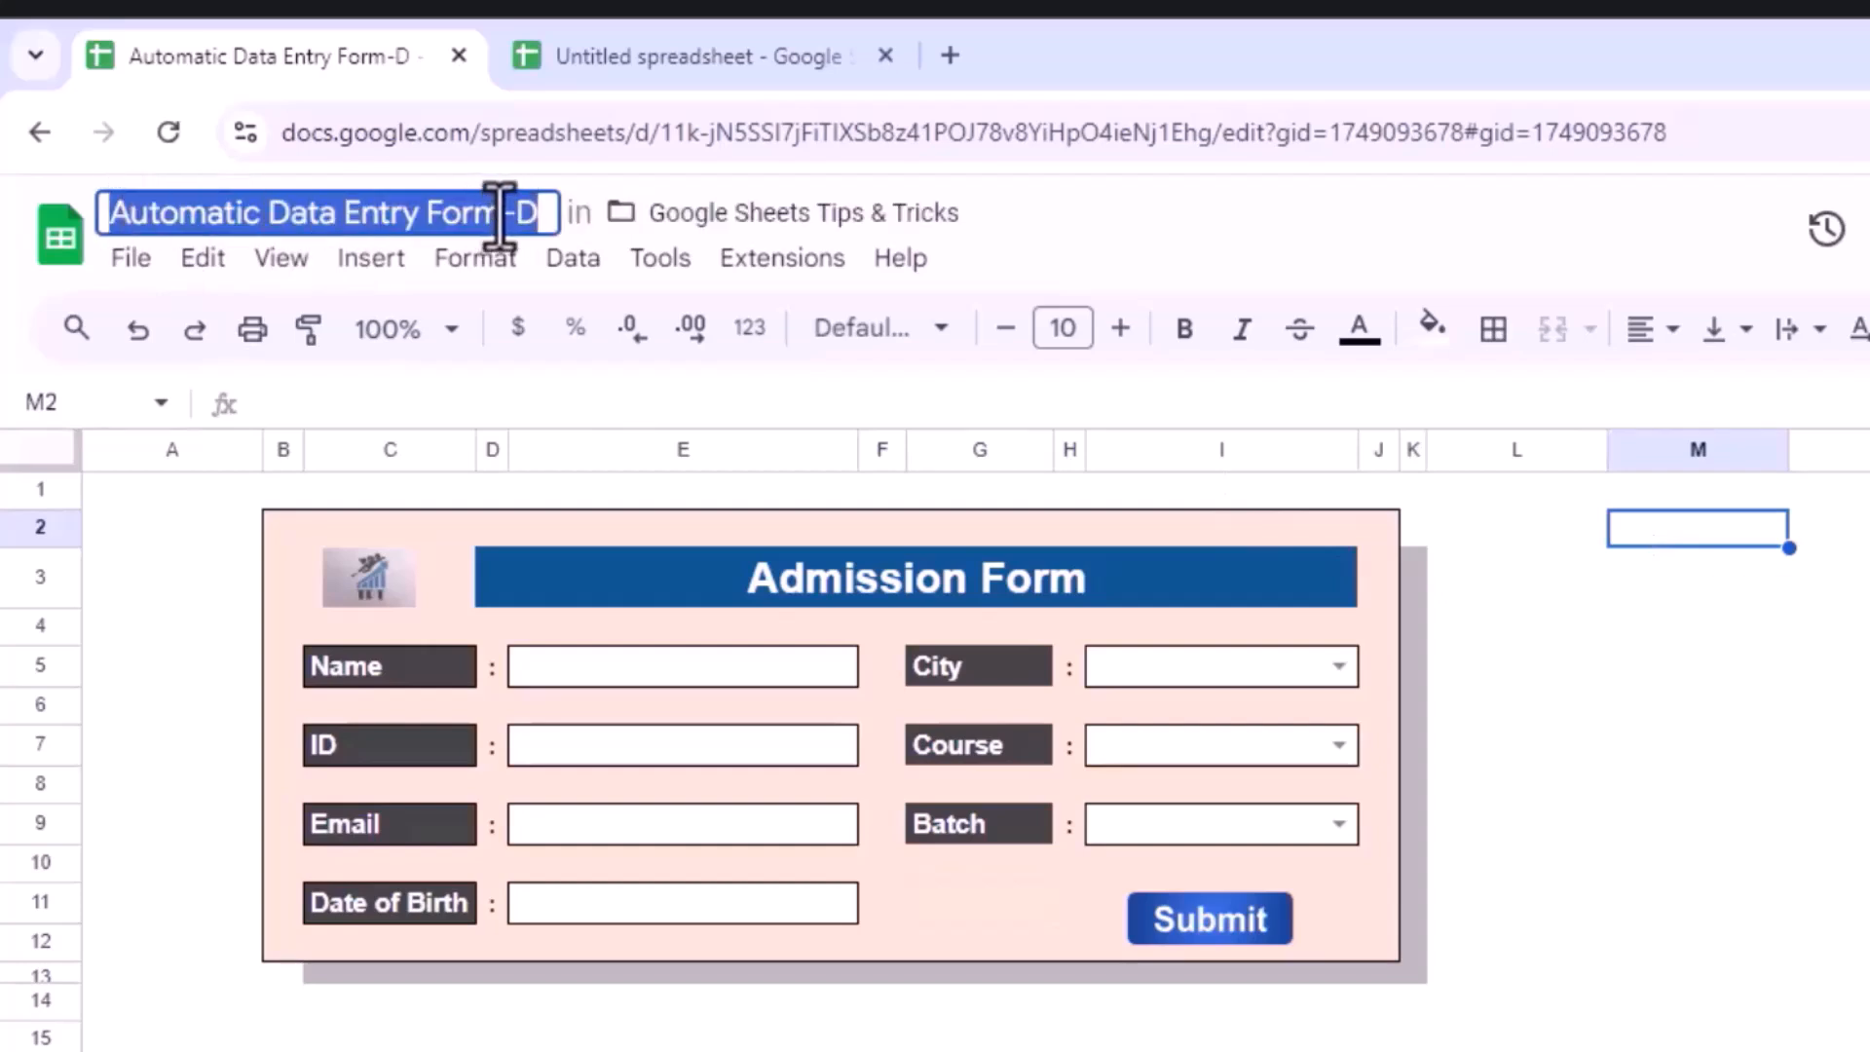
pyautogui.hotkey('ctrl', 'c')
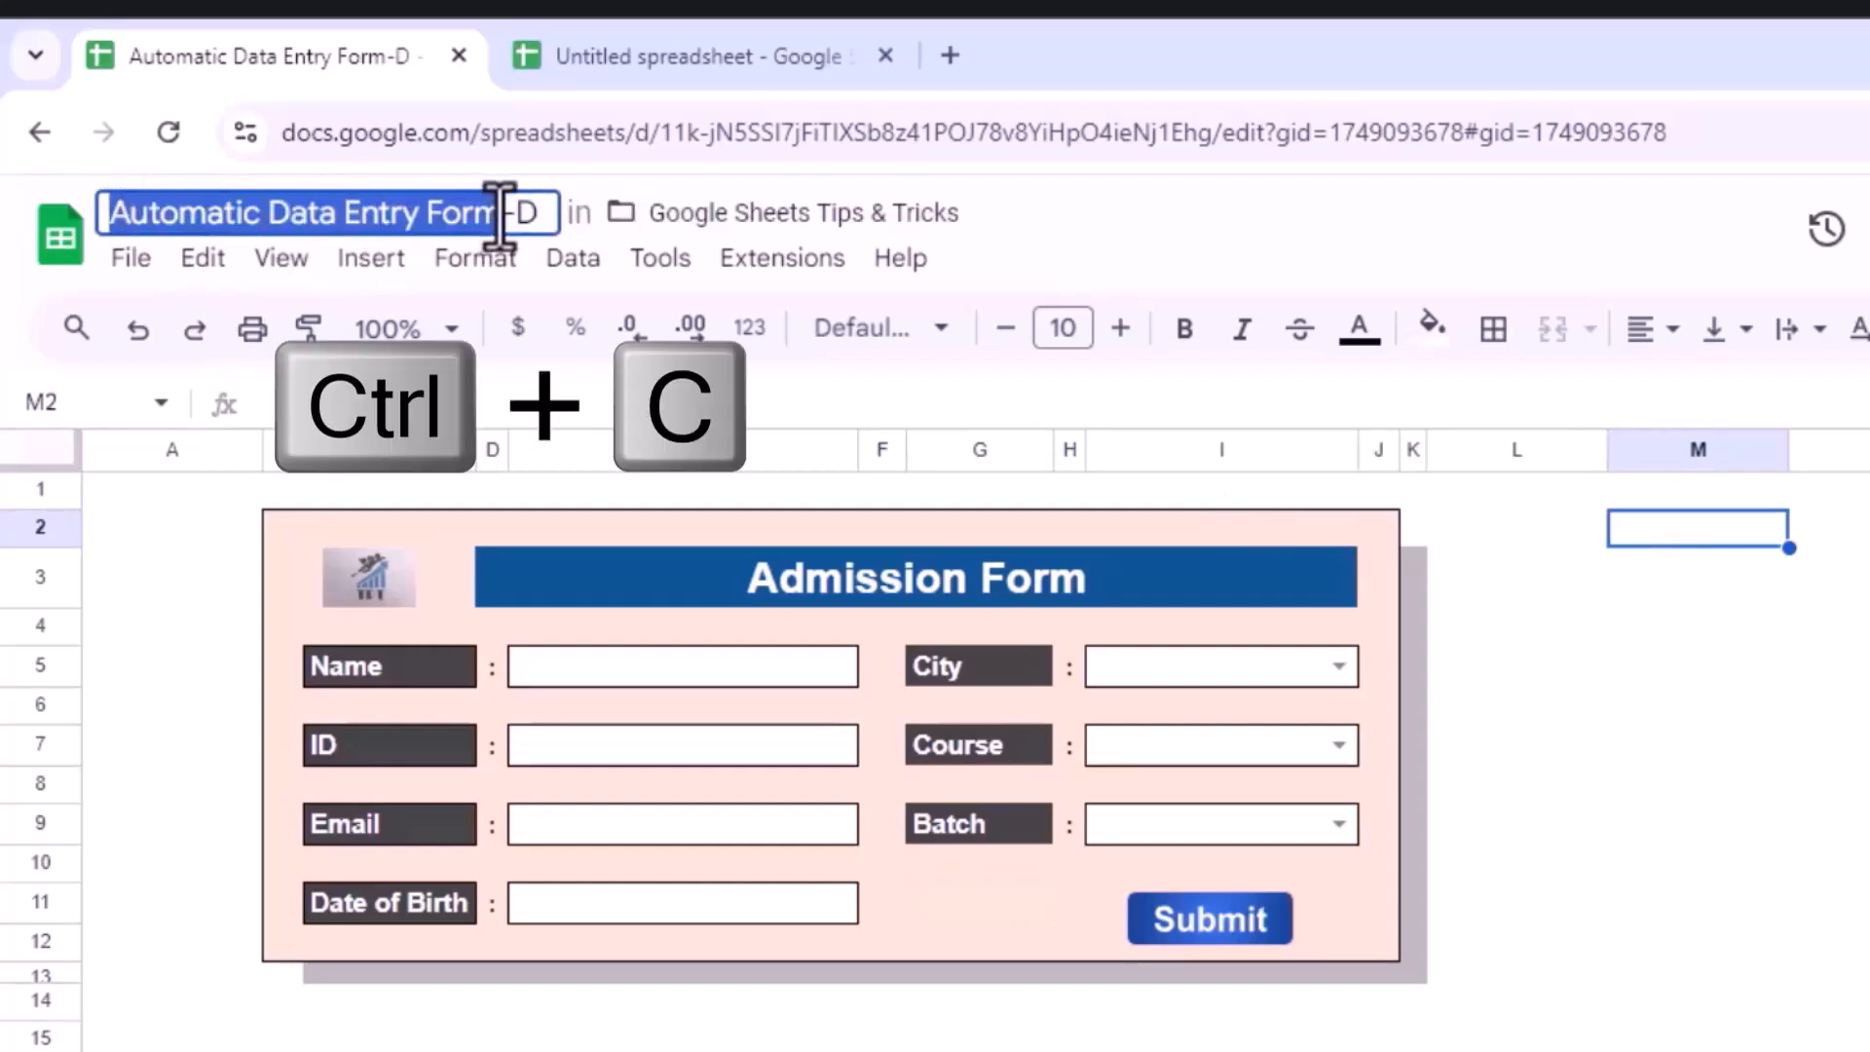
pyautogui.click(668, 61)
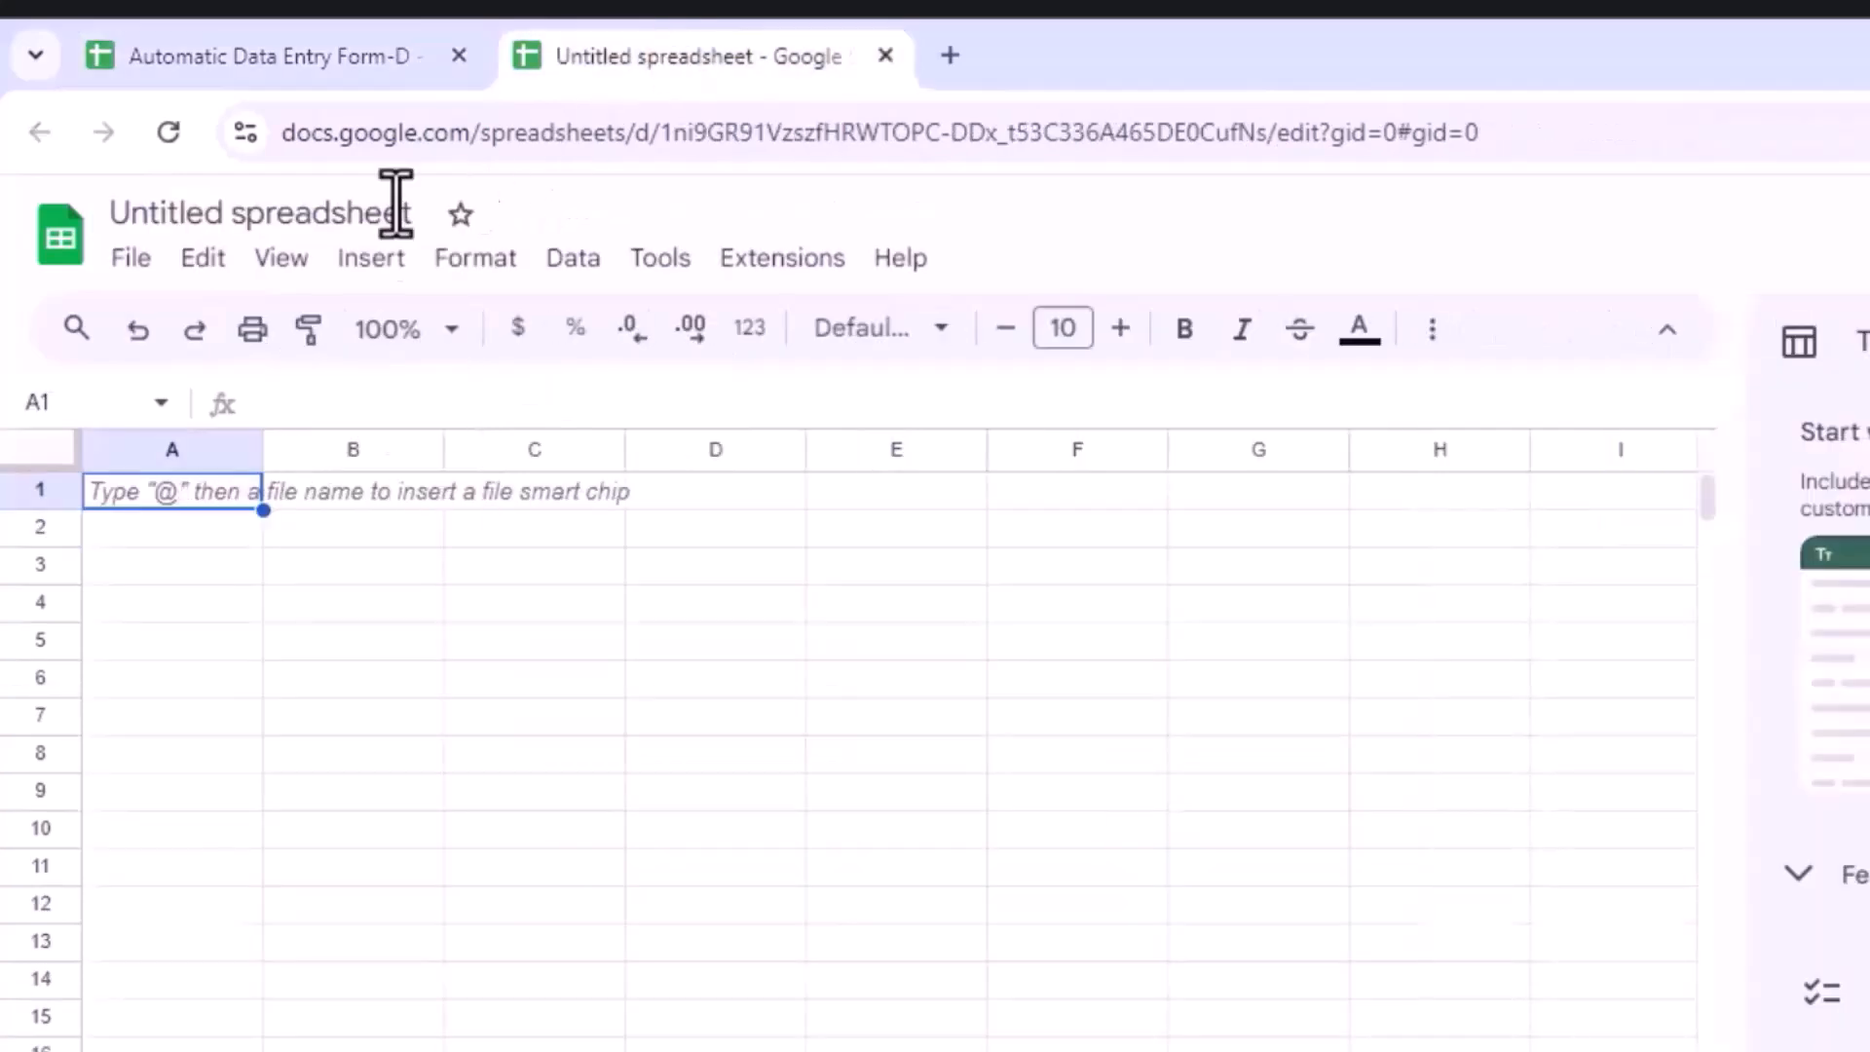
pyautogui.click(337, 212)
pyautogui.hotkey('ctrl', 'v')
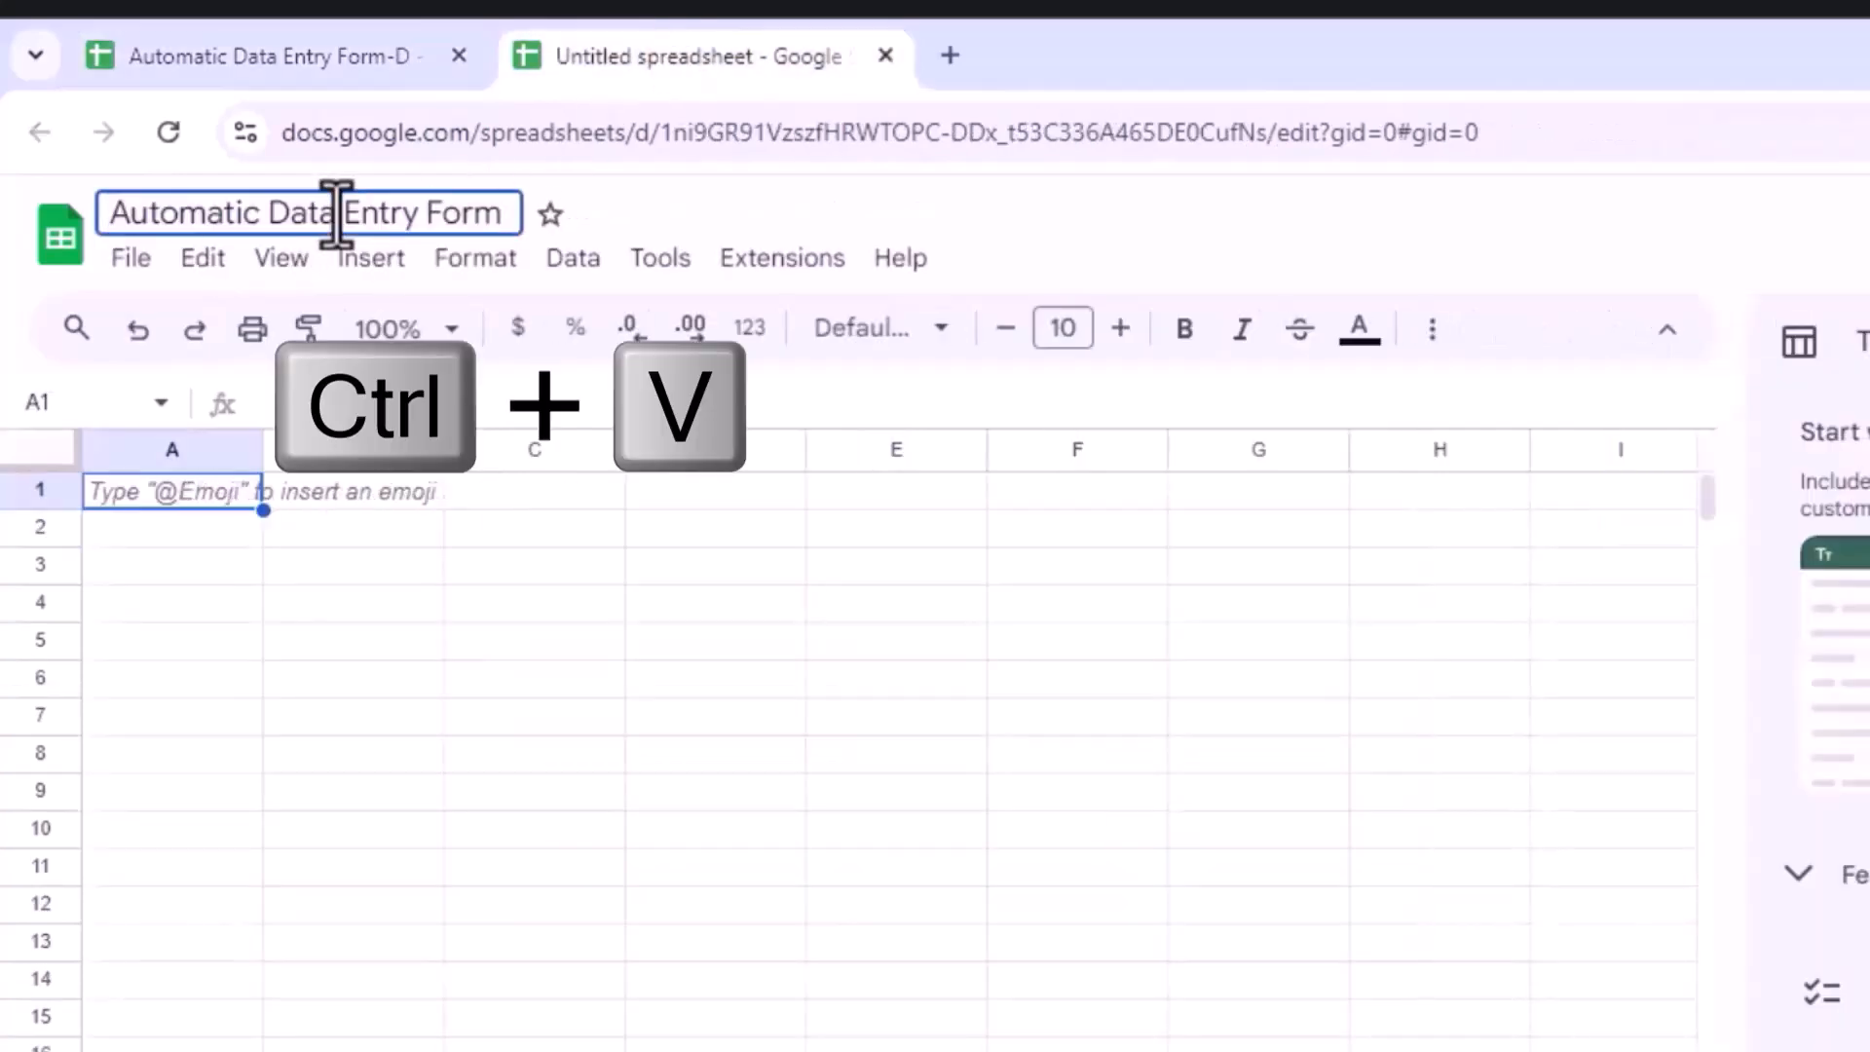
# Step: Fill cells B2:J12 of the new spreadsheet with light pink
pyautogui.click(308, 596)
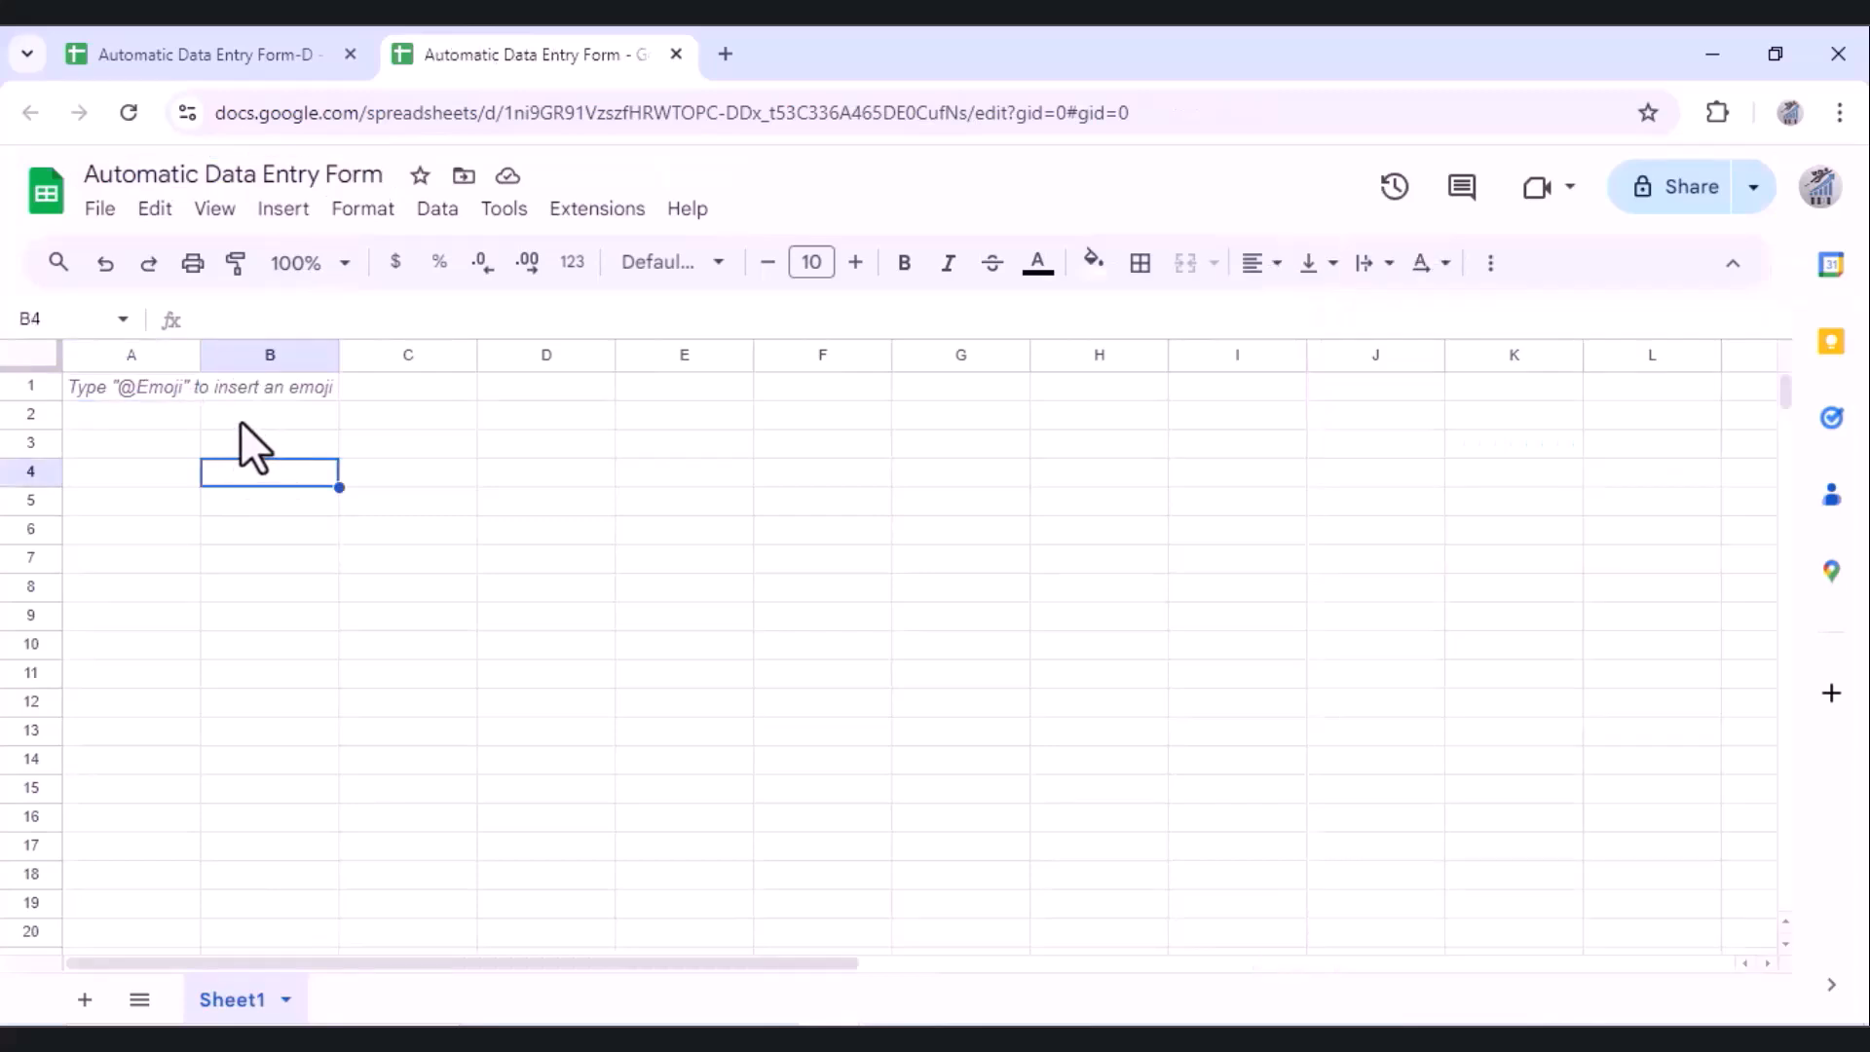
pyautogui.moveTo(239, 419); pyautogui.dragTo(1332, 710)
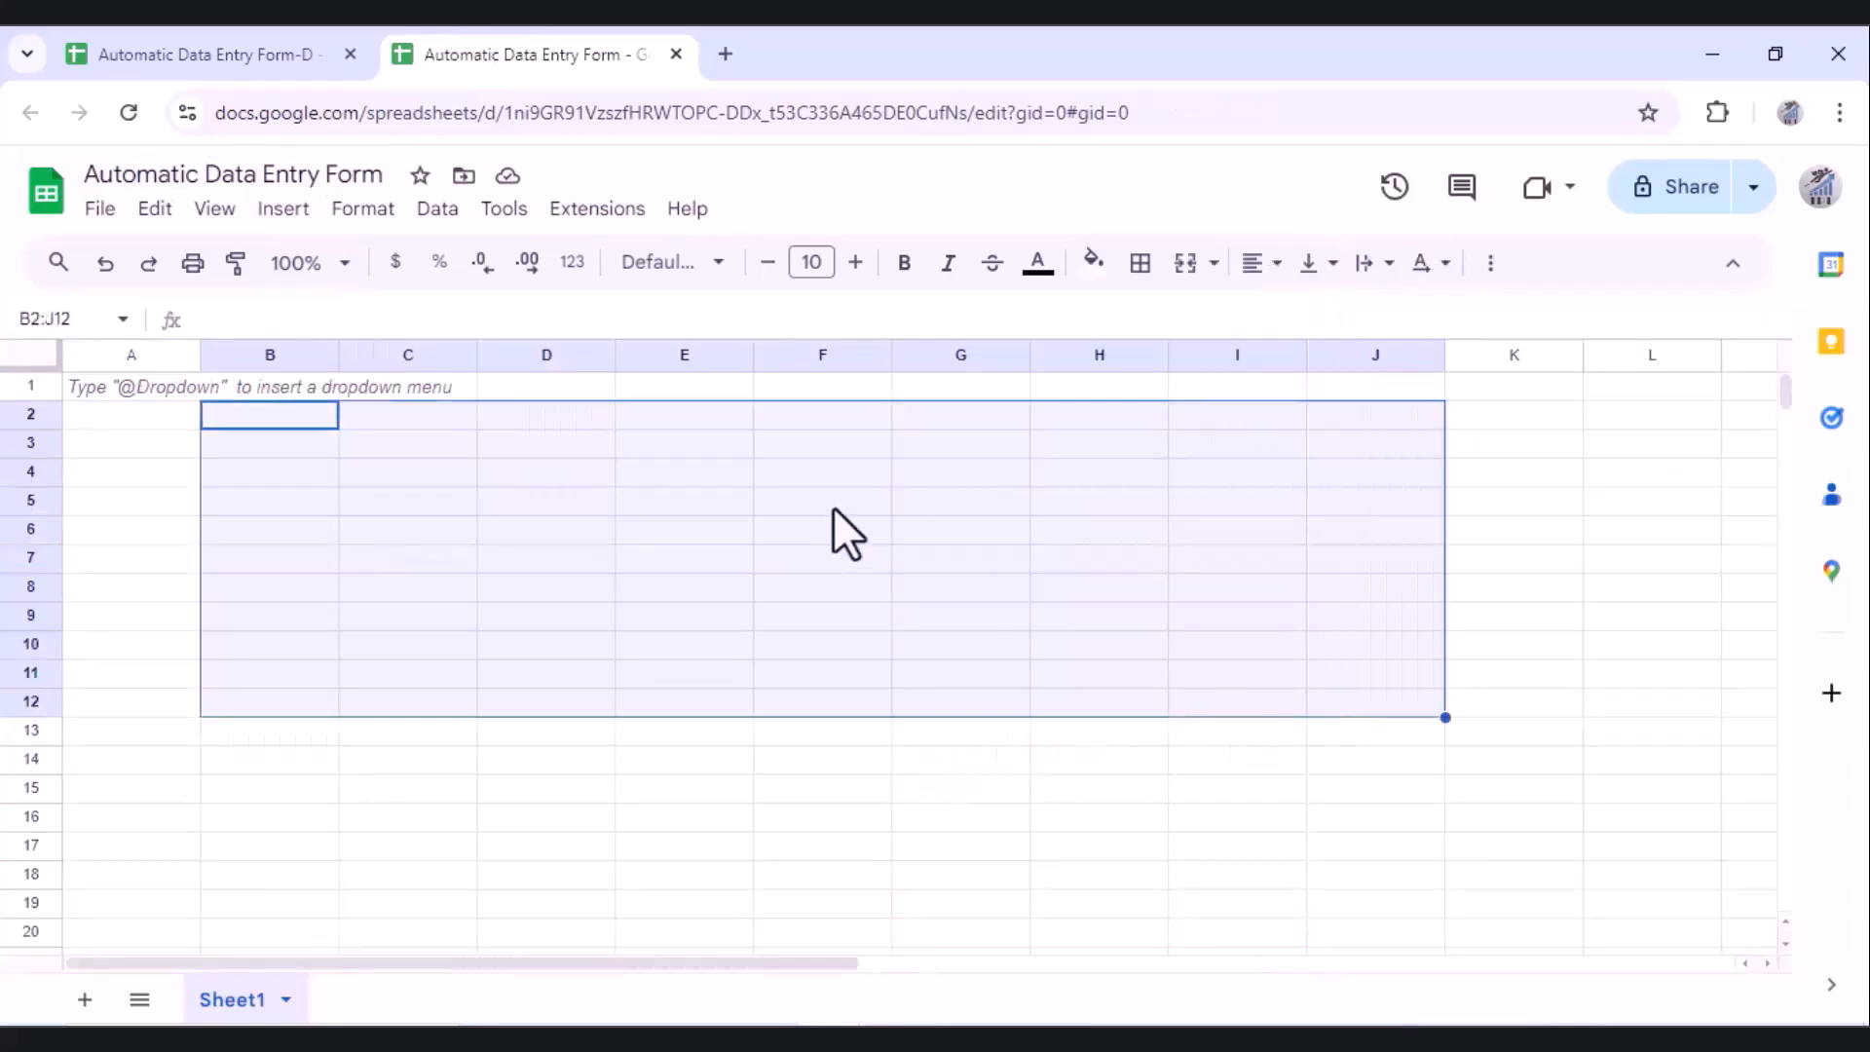
pyautogui.click(1094, 261)
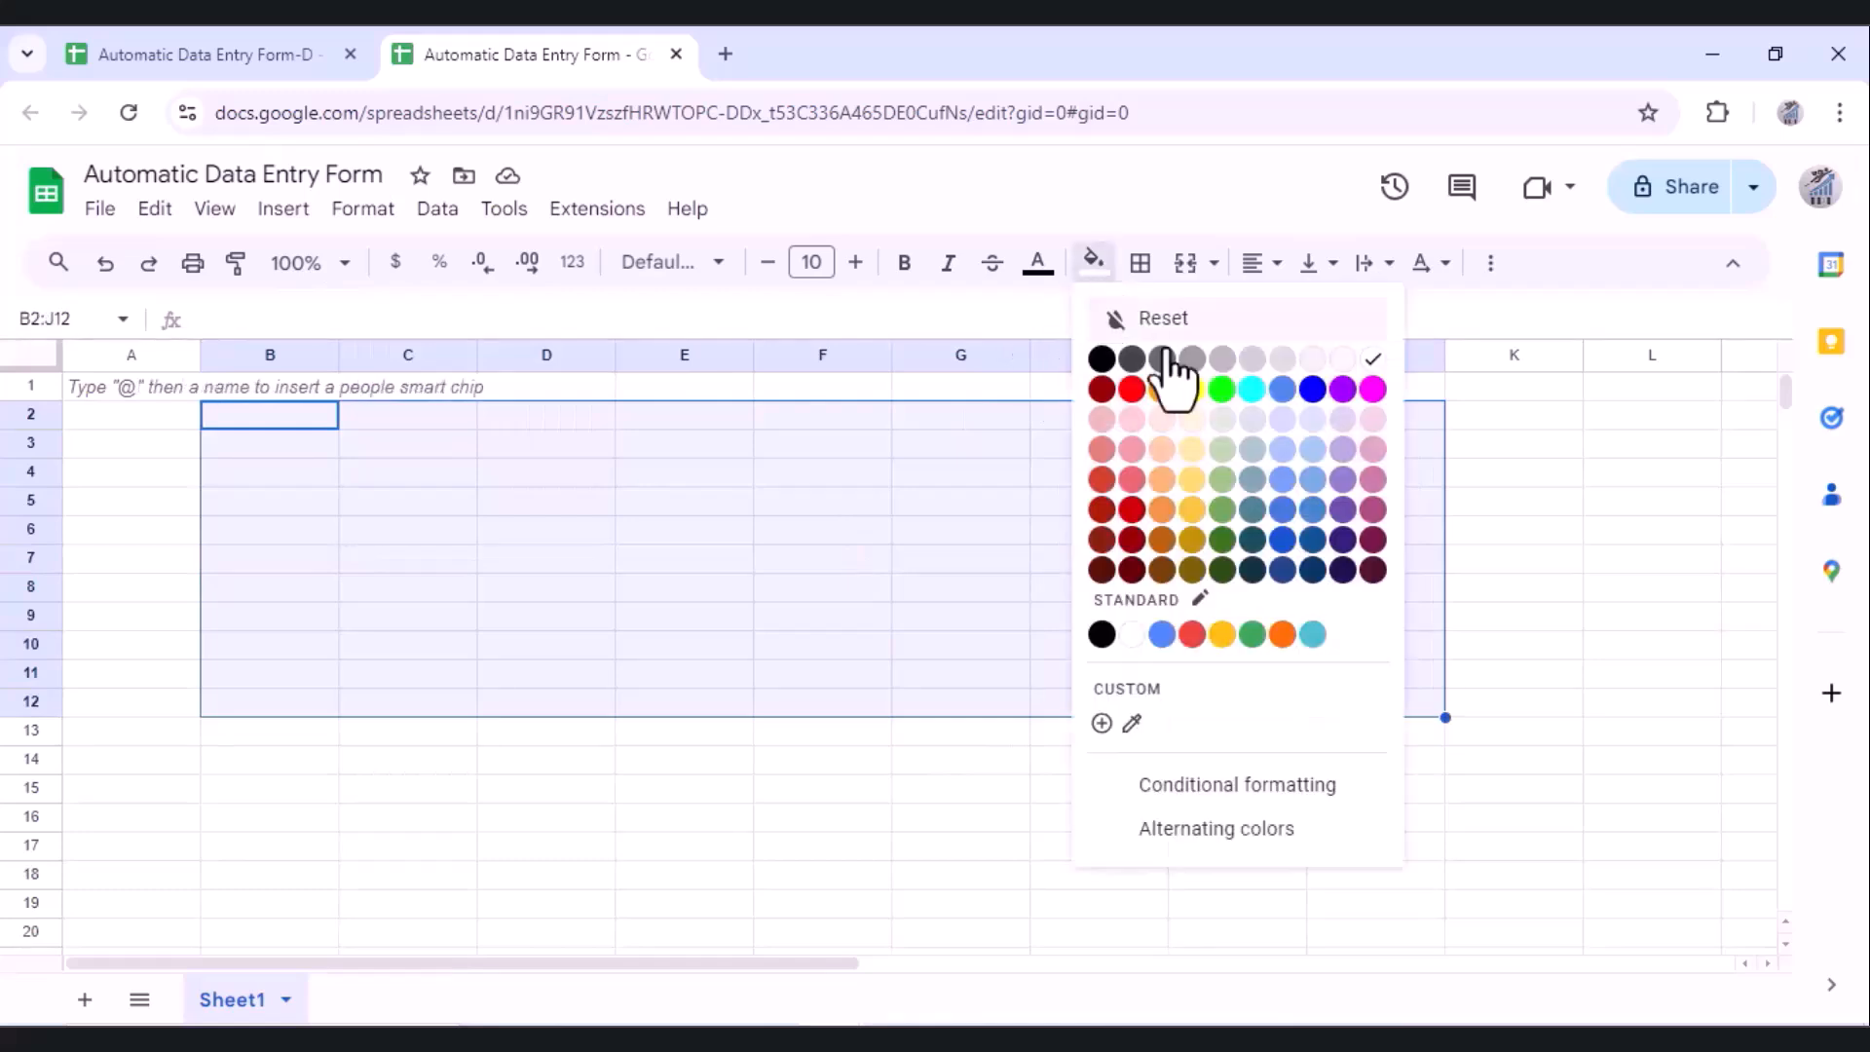
pyautogui.click(1163, 422)
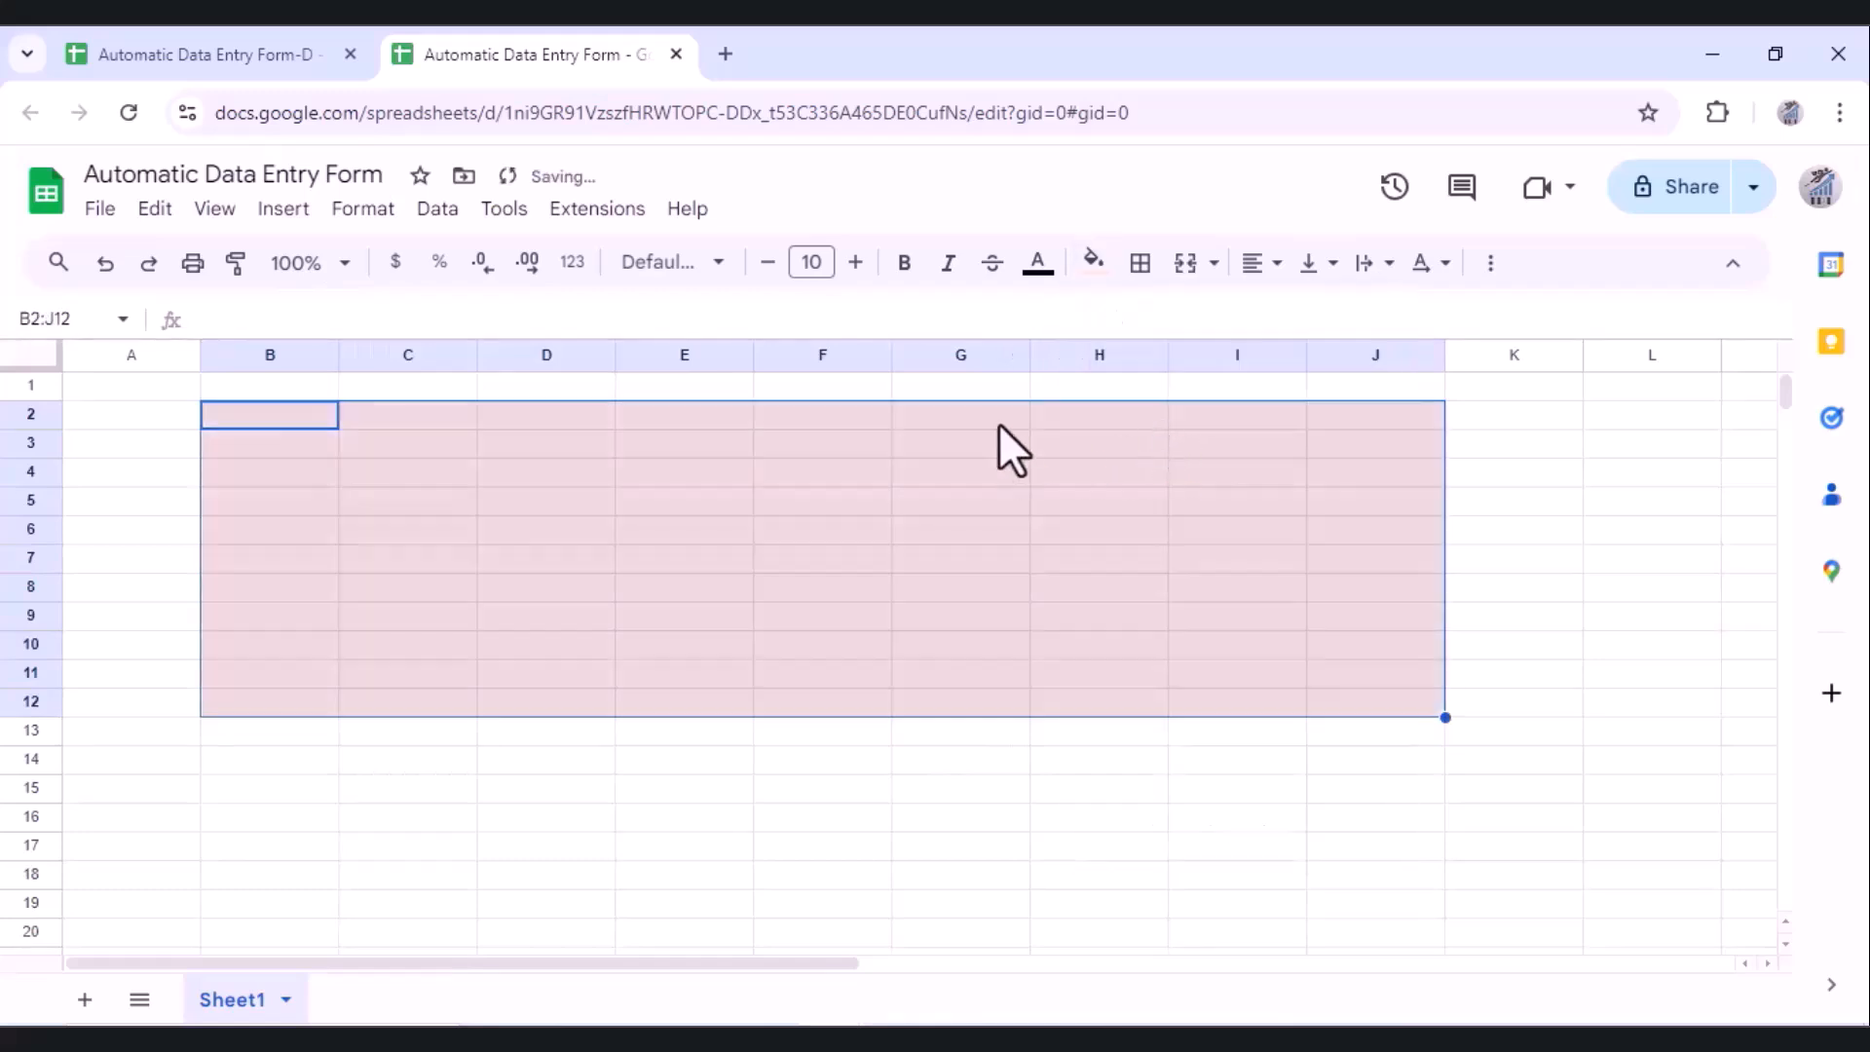
pyautogui.click(308, 477)
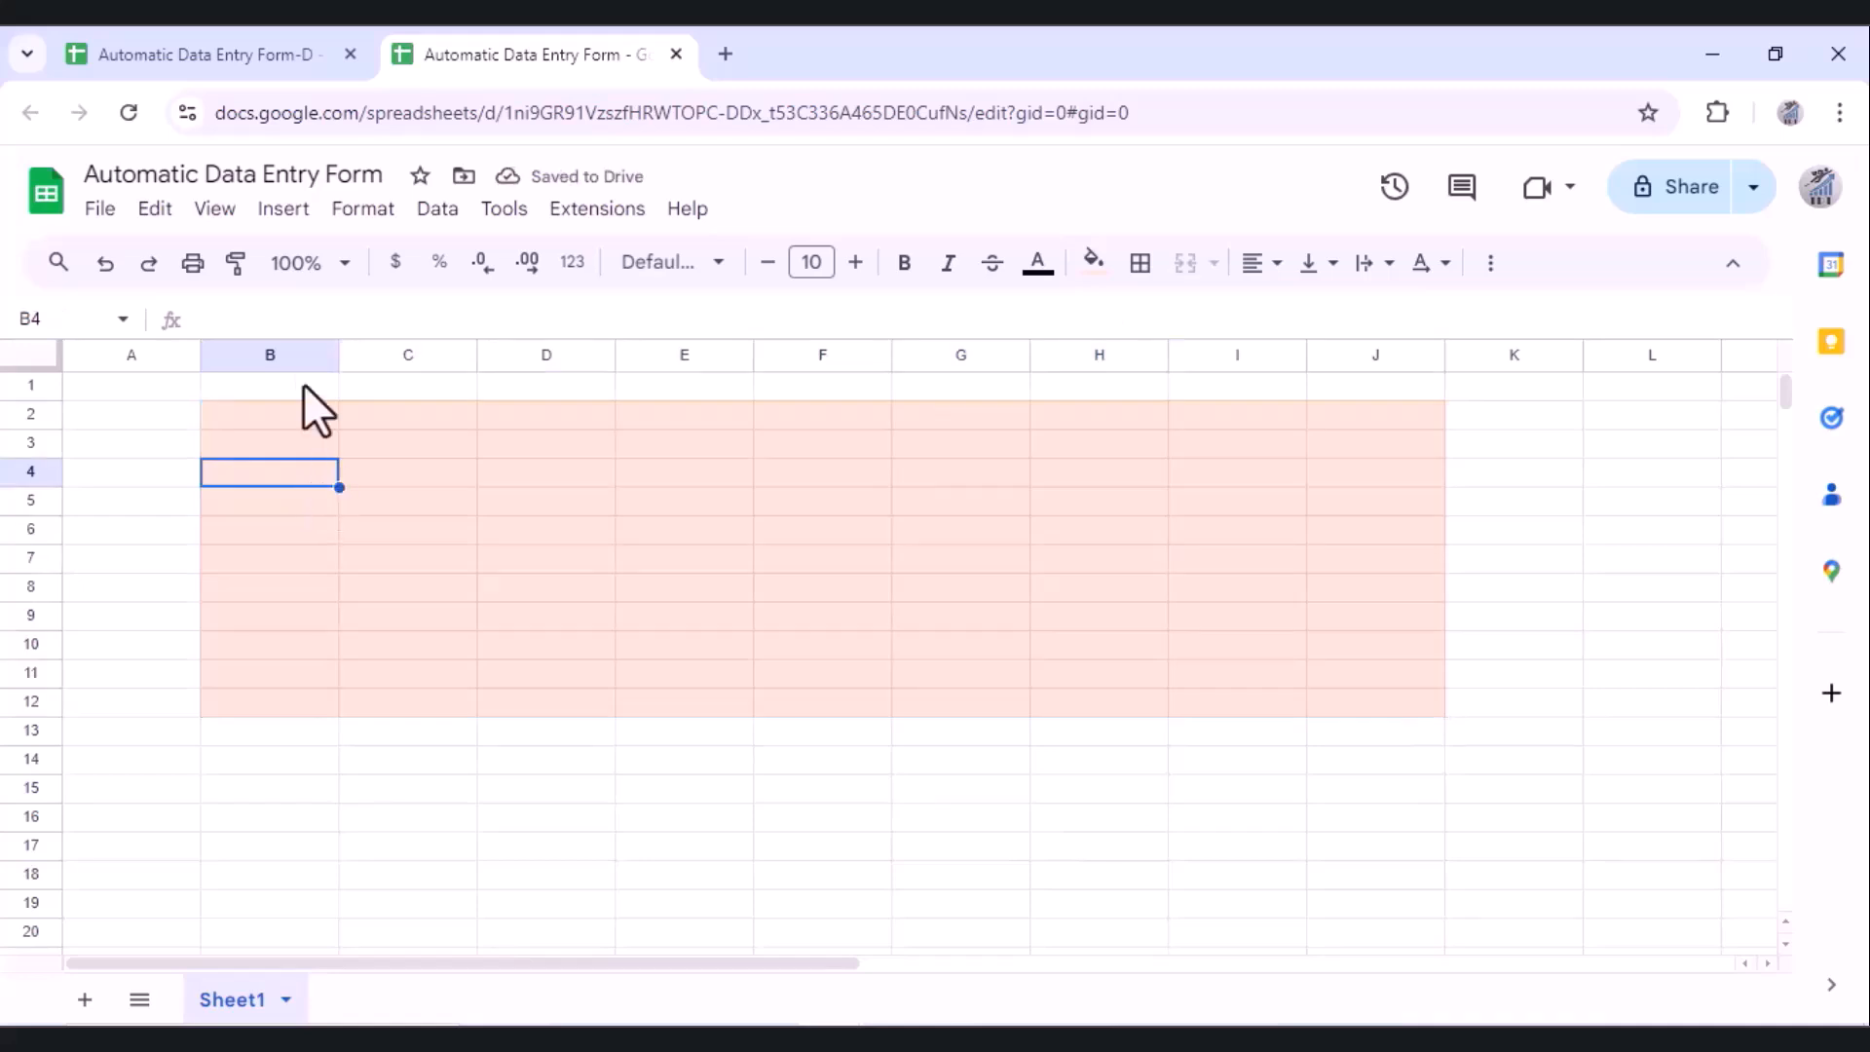
# Step: Copy the form area B2:I11 from the original and paste it at B2
pyautogui.click(202, 44)
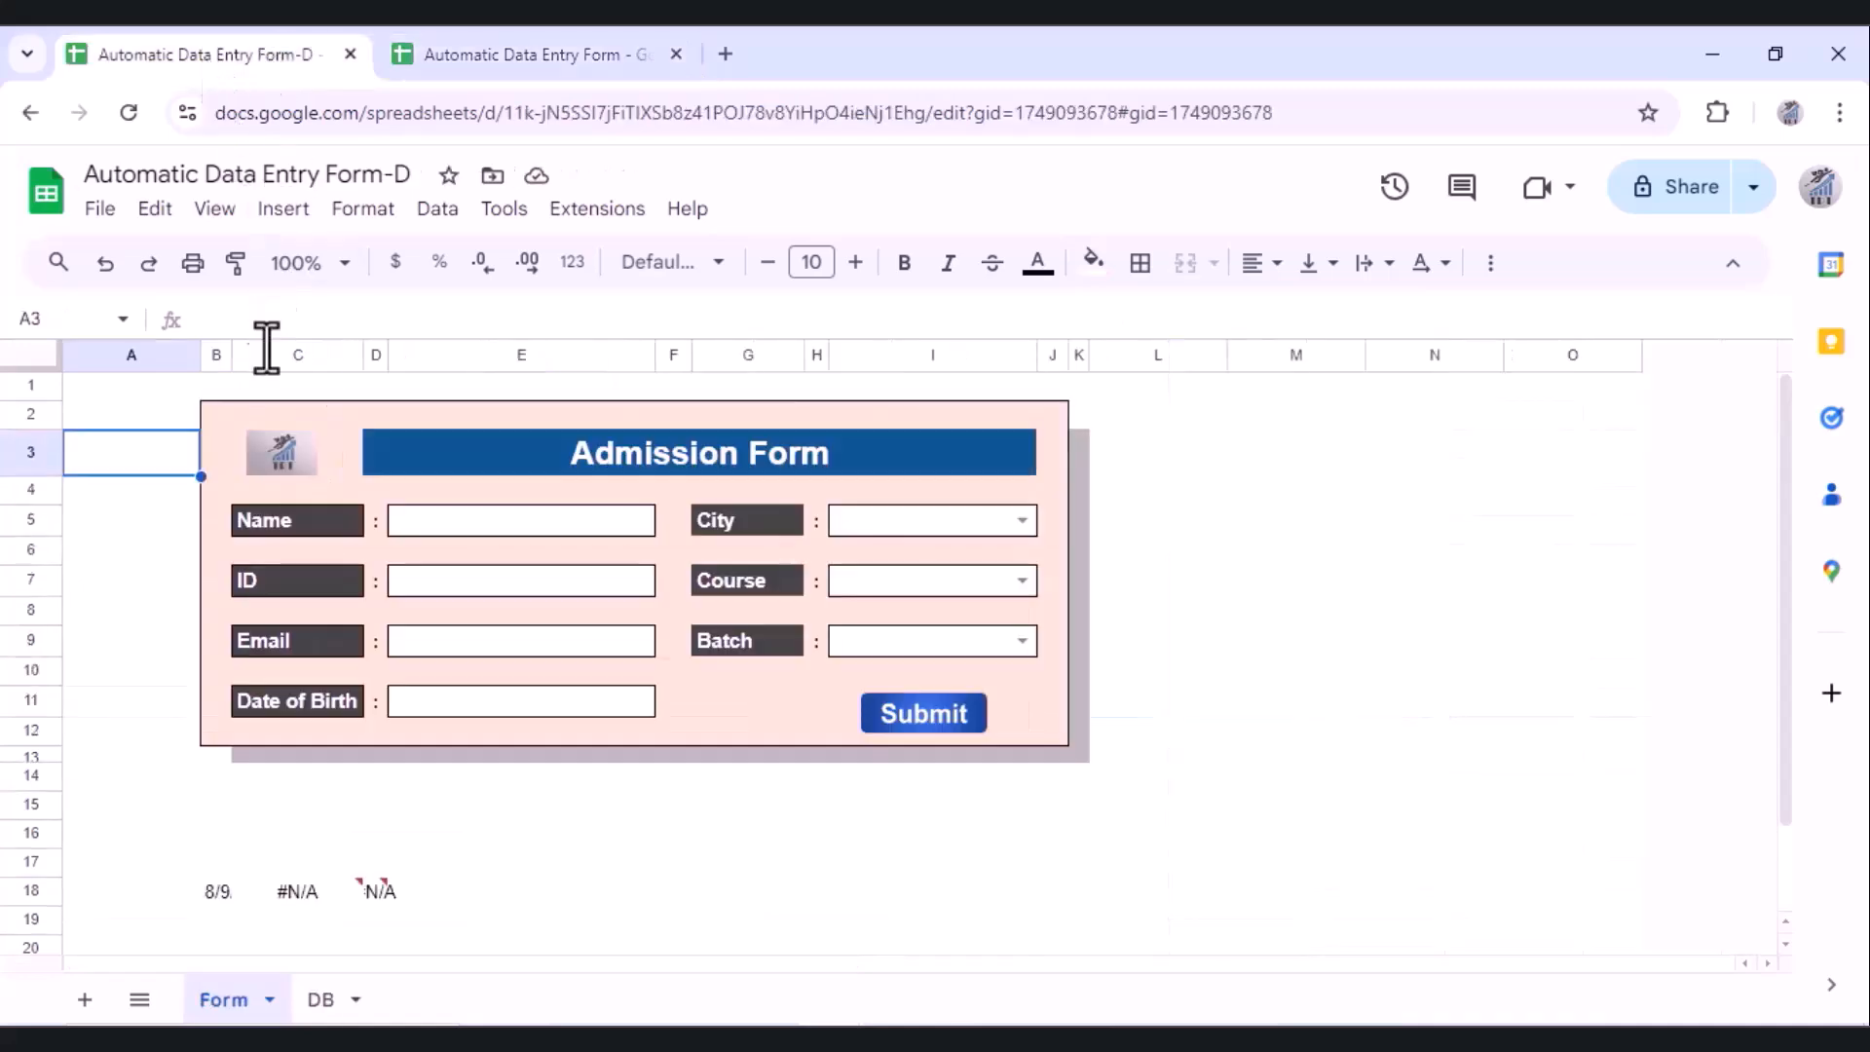
pyautogui.click(227, 444)
pyautogui.moveTo(212, 412); pyautogui.dragTo(774, 703)
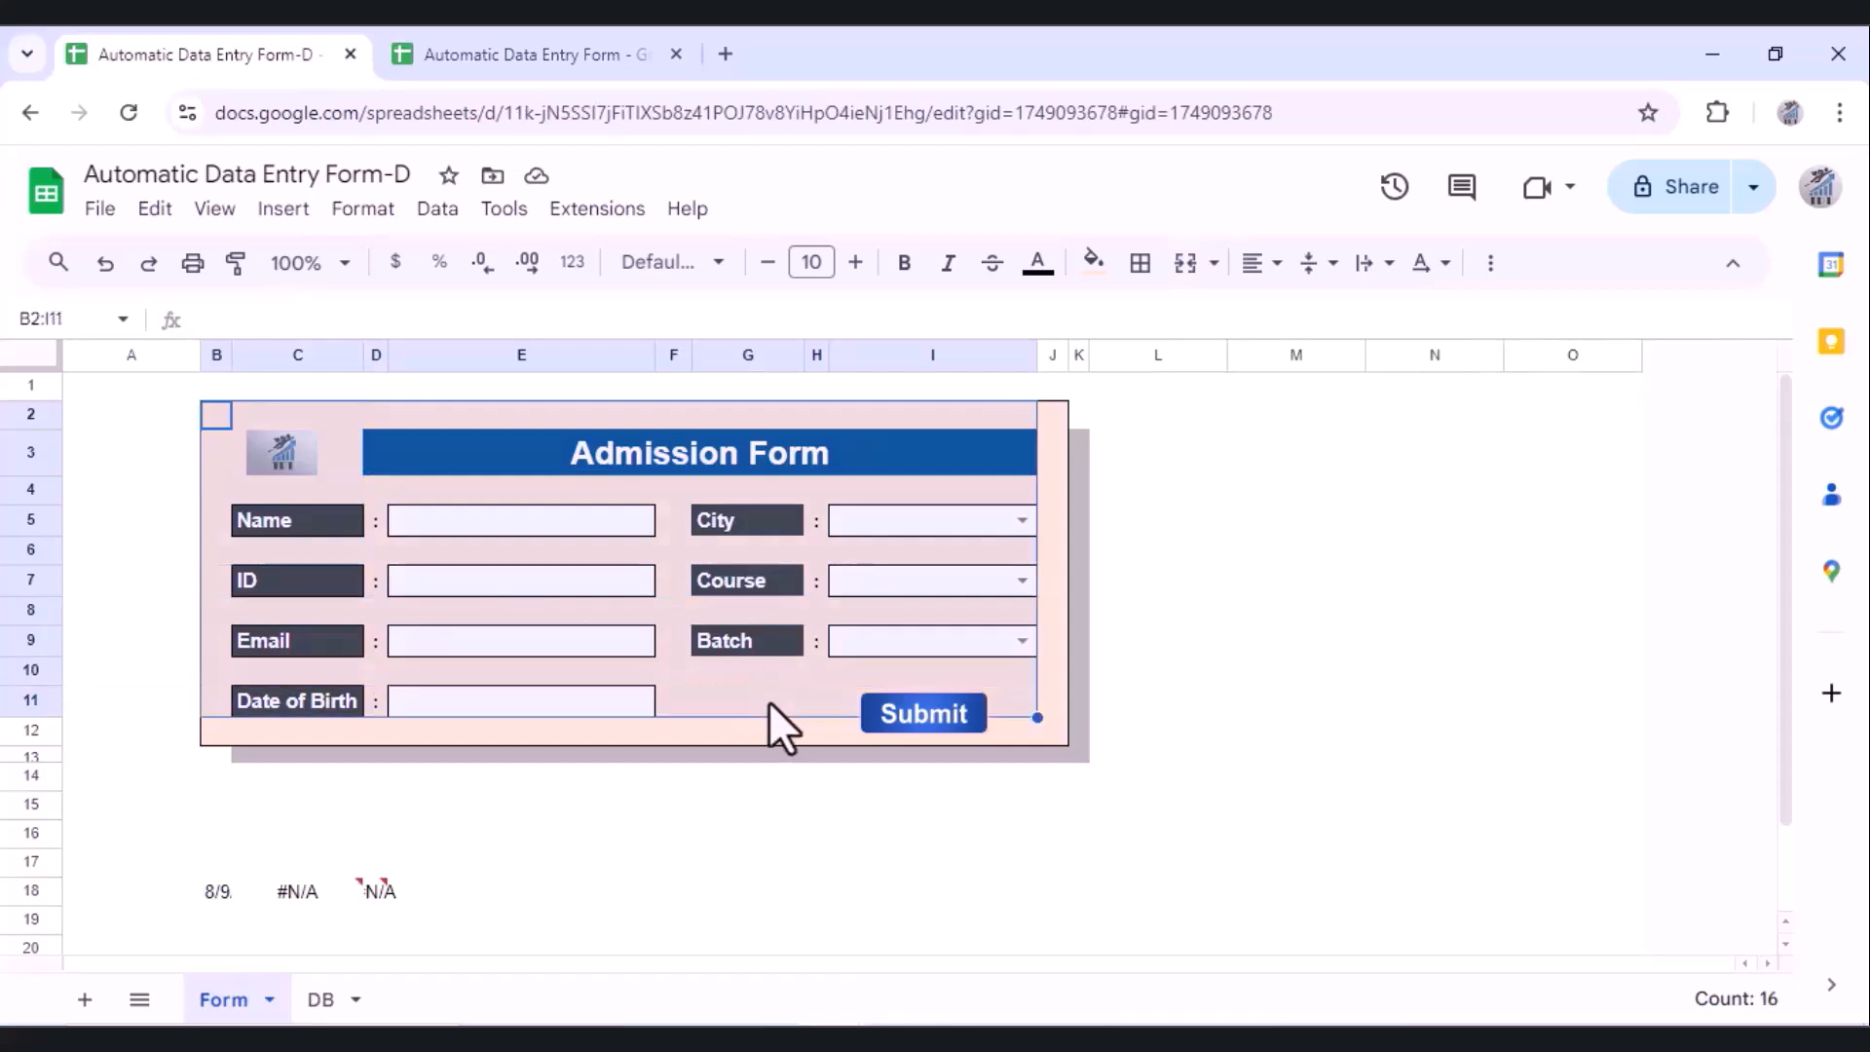
pyautogui.hotkey('ctrl', 'c')
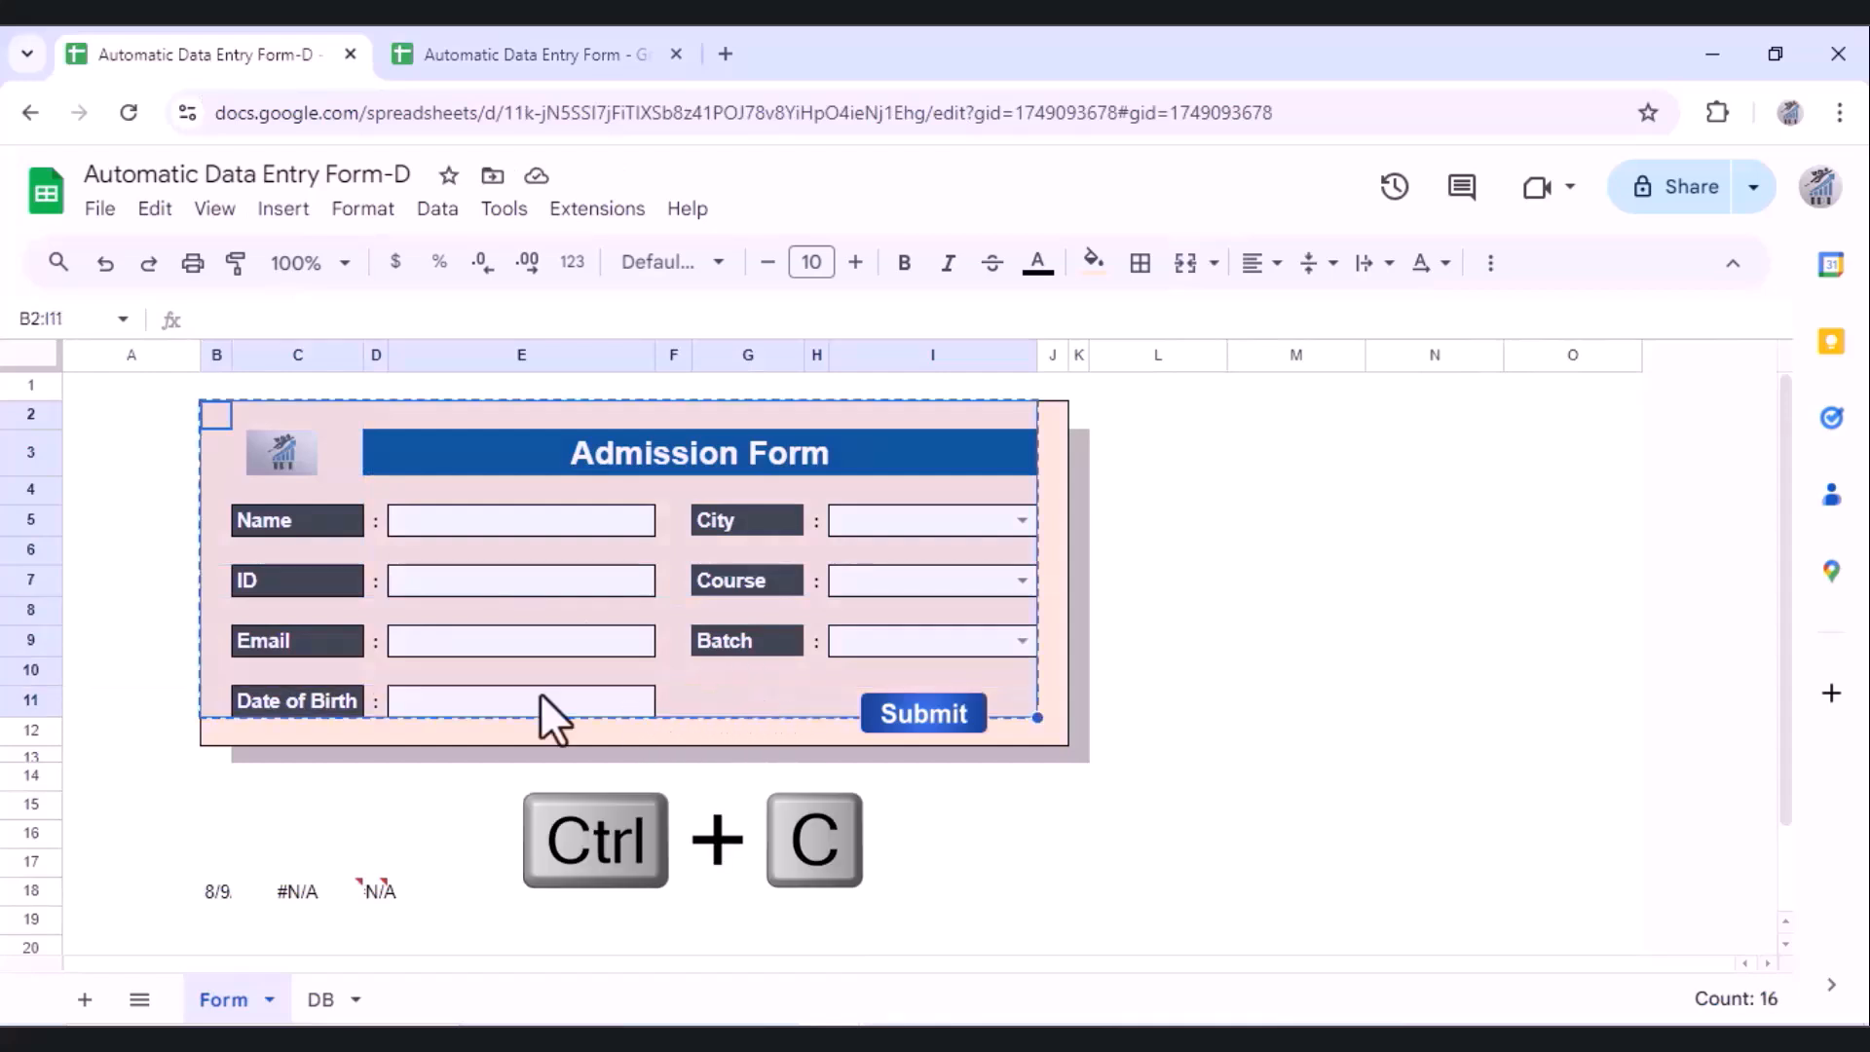
pyautogui.click(482, 62)
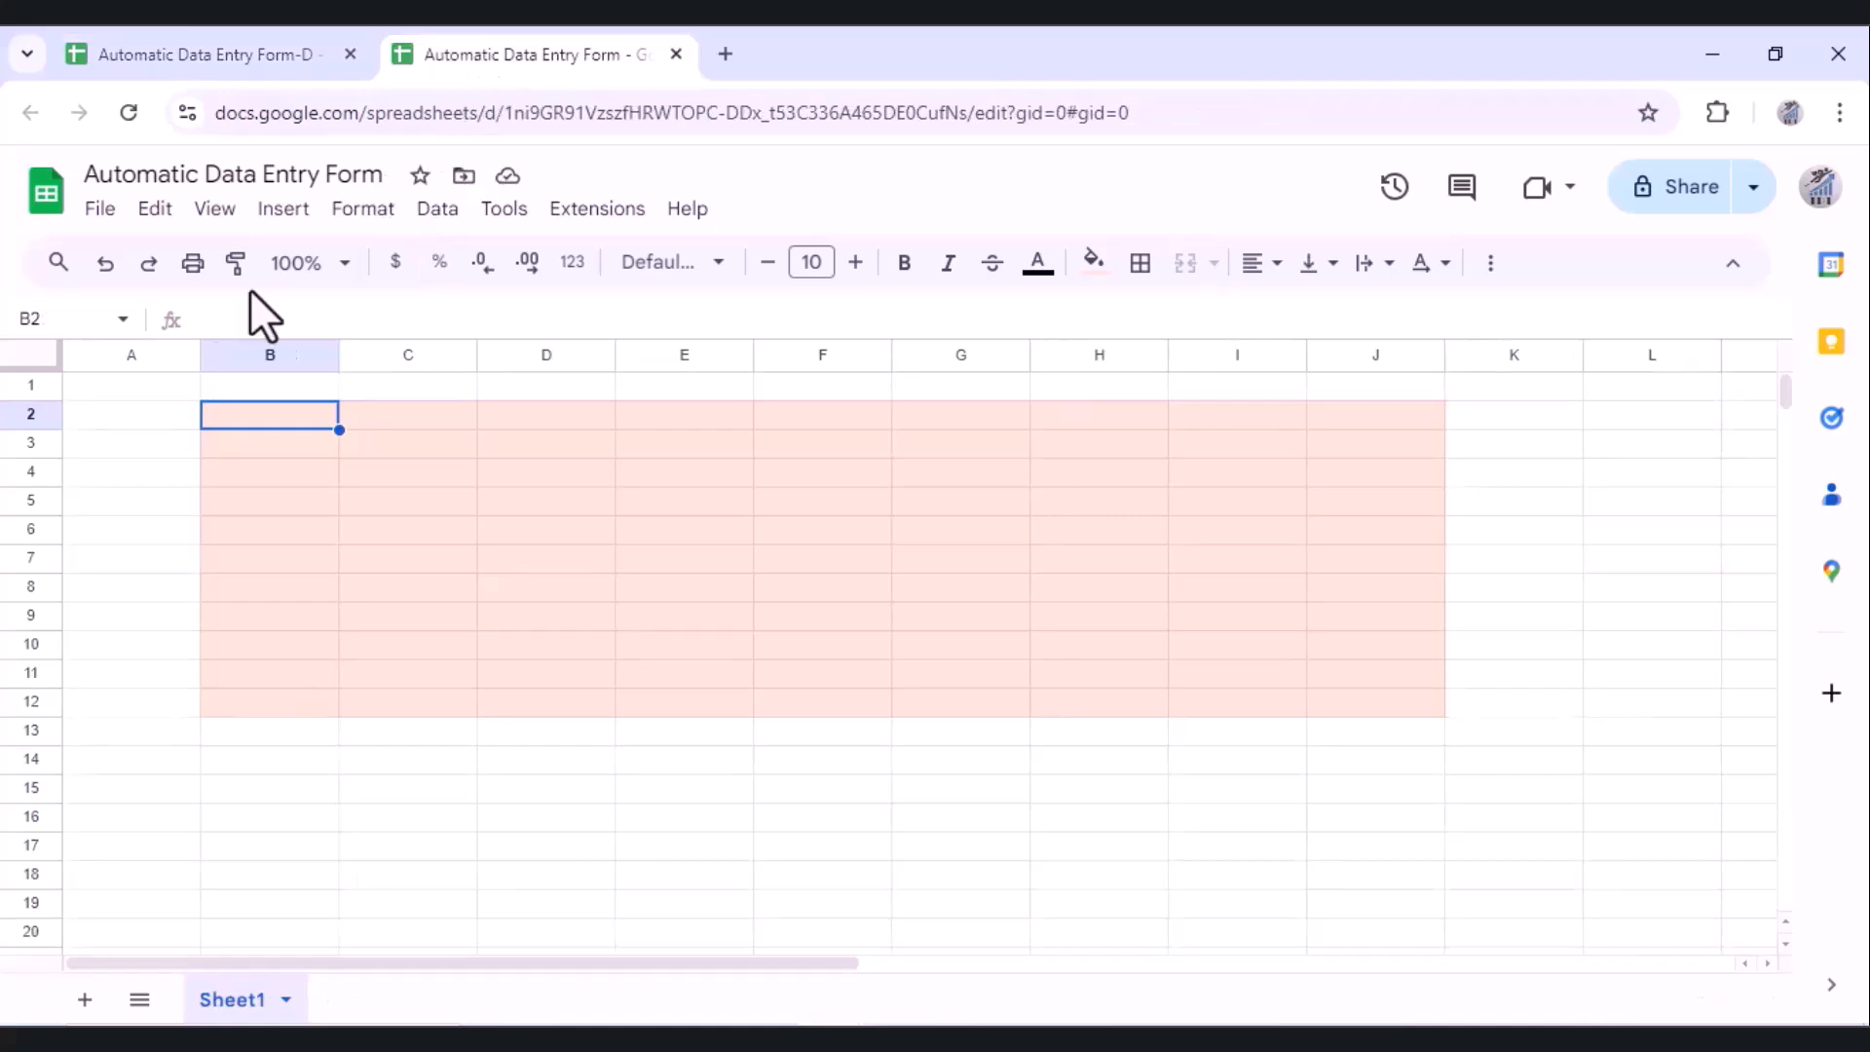
pyautogui.hotkey('ctrl', 'v')
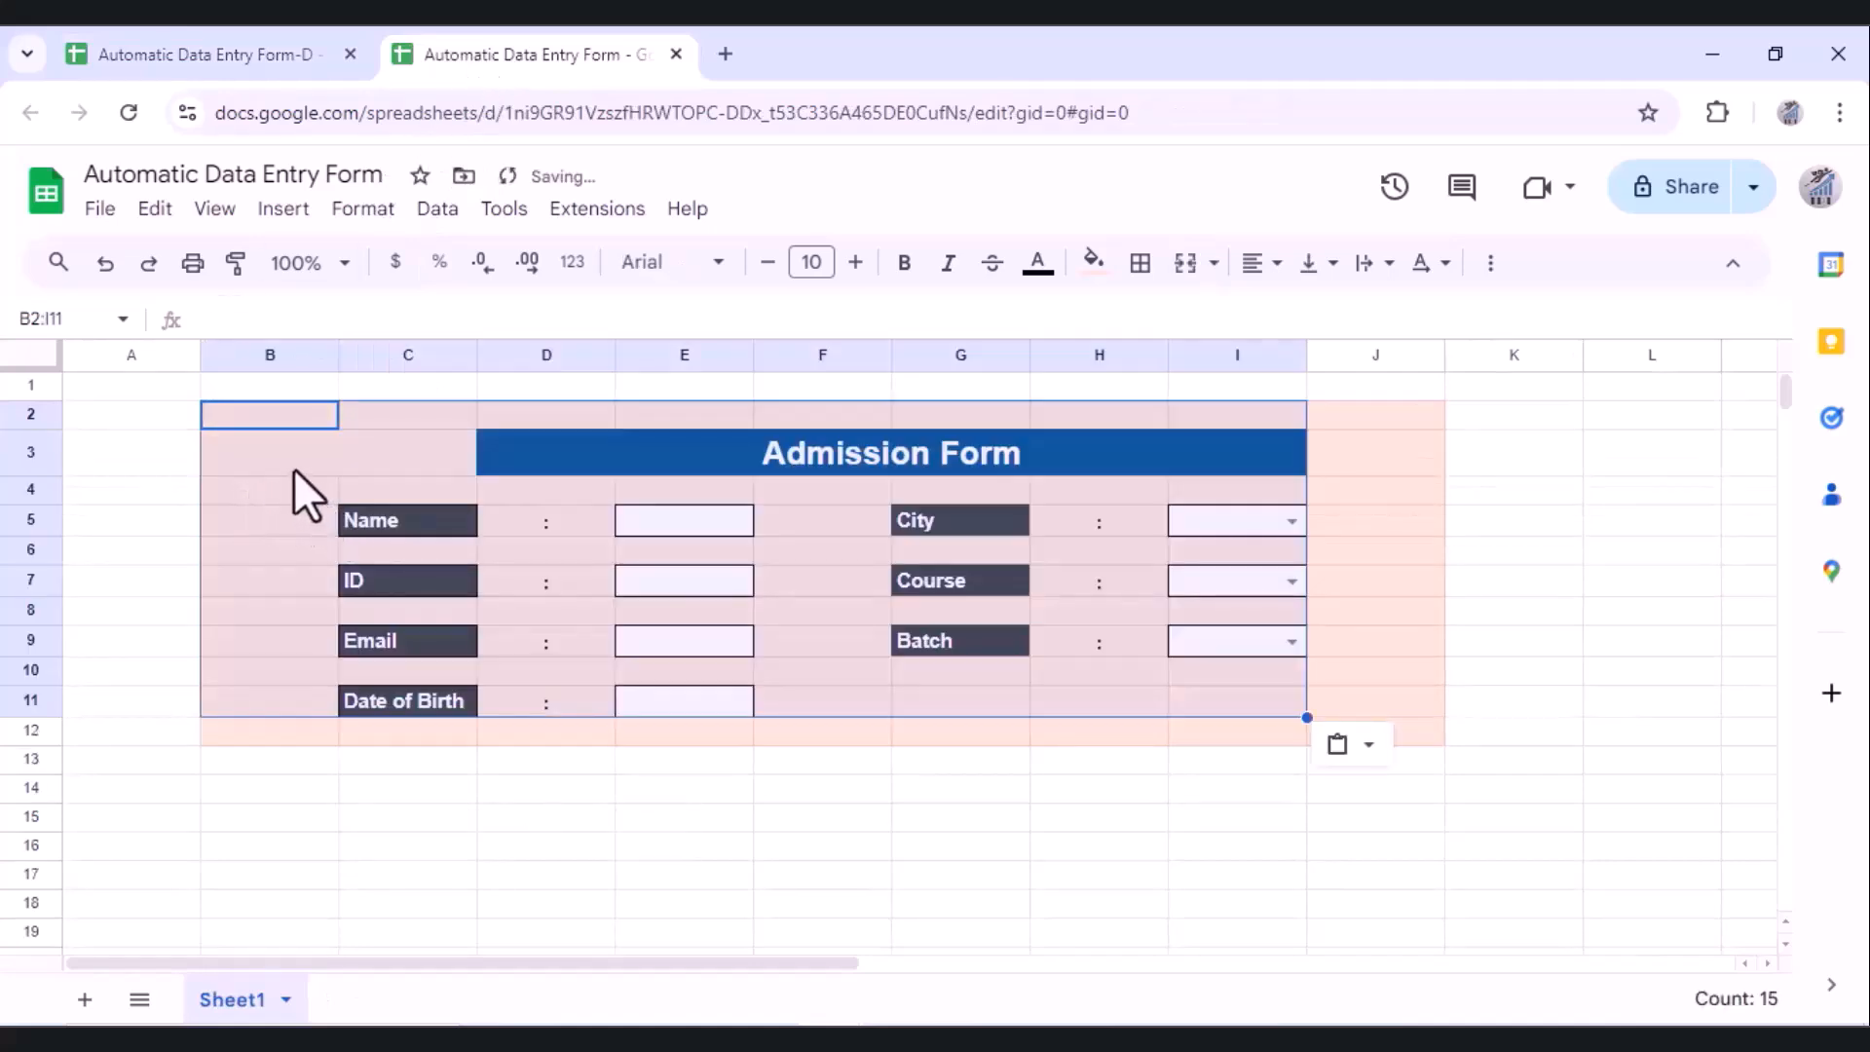
# Step: Vertically centre the contents of columns A through K
pyautogui.click(278, 448)
pyautogui.click(119, 356)
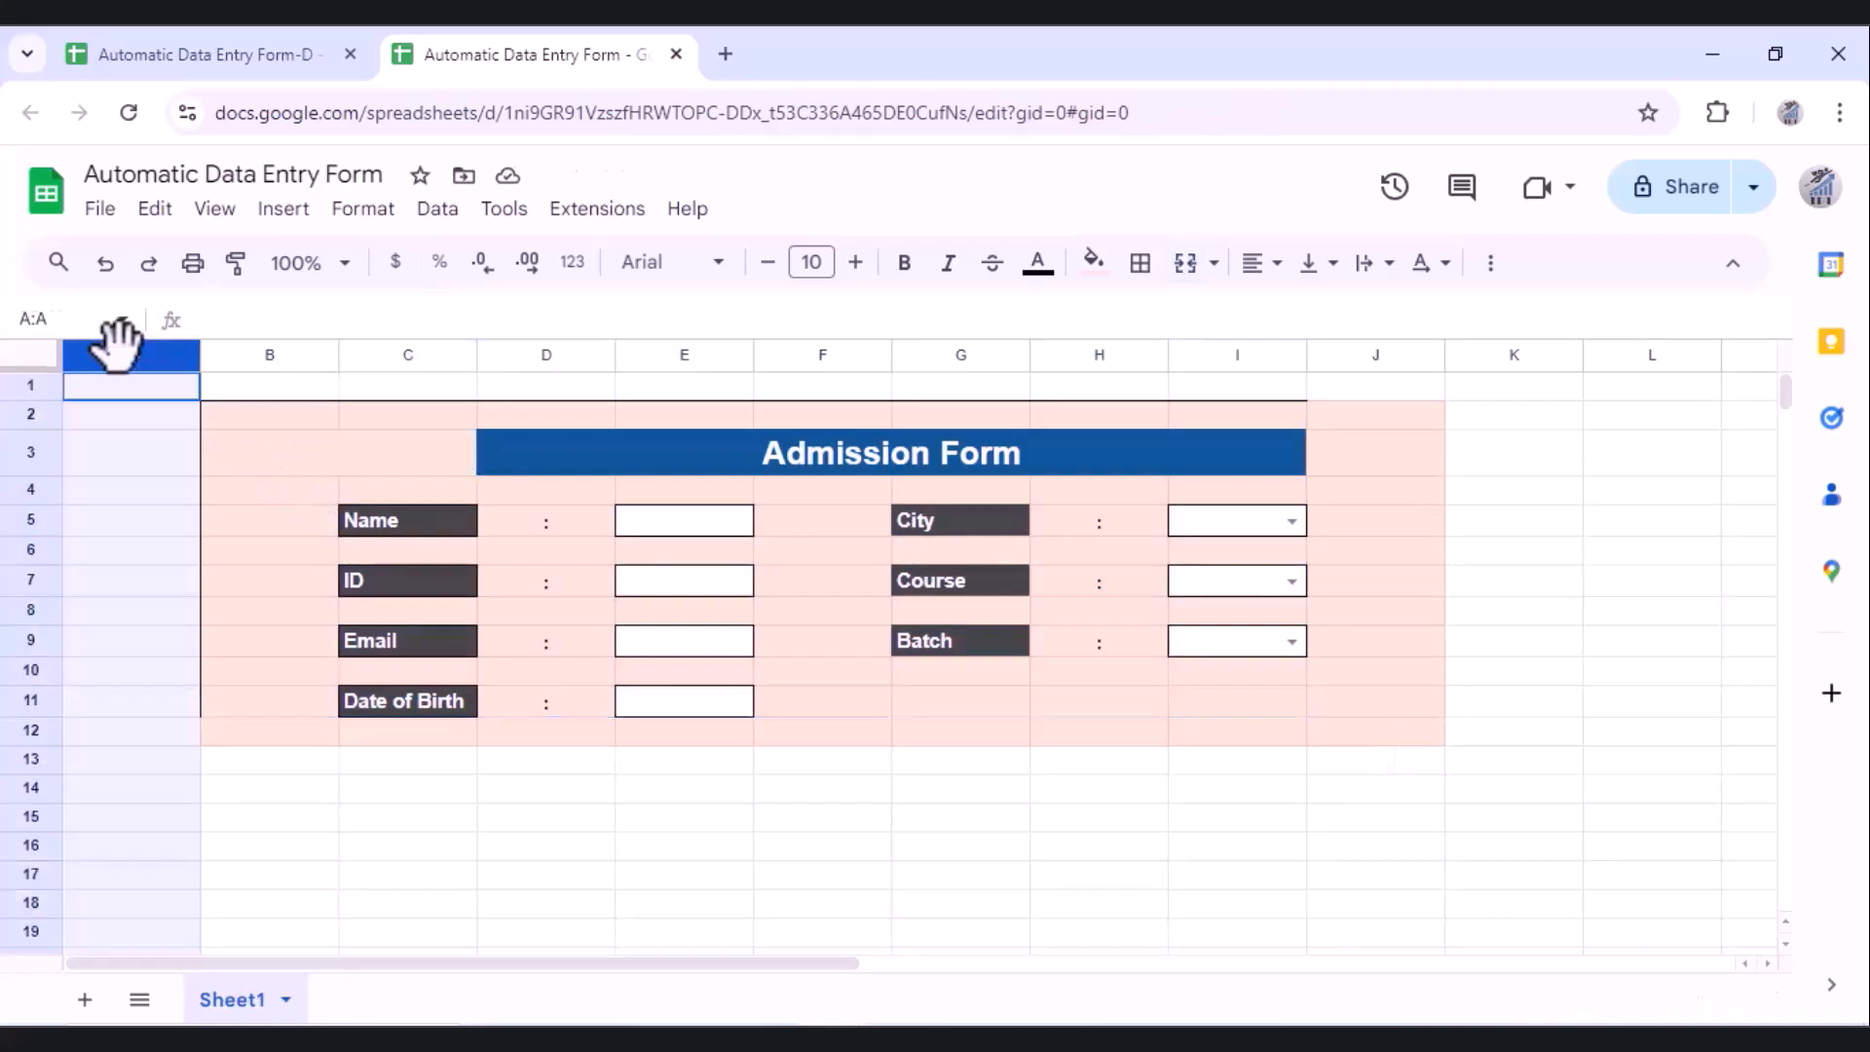
pyautogui.keyDown('shift'); pyautogui.click(1509, 361); pyautogui.keyUp('shift')
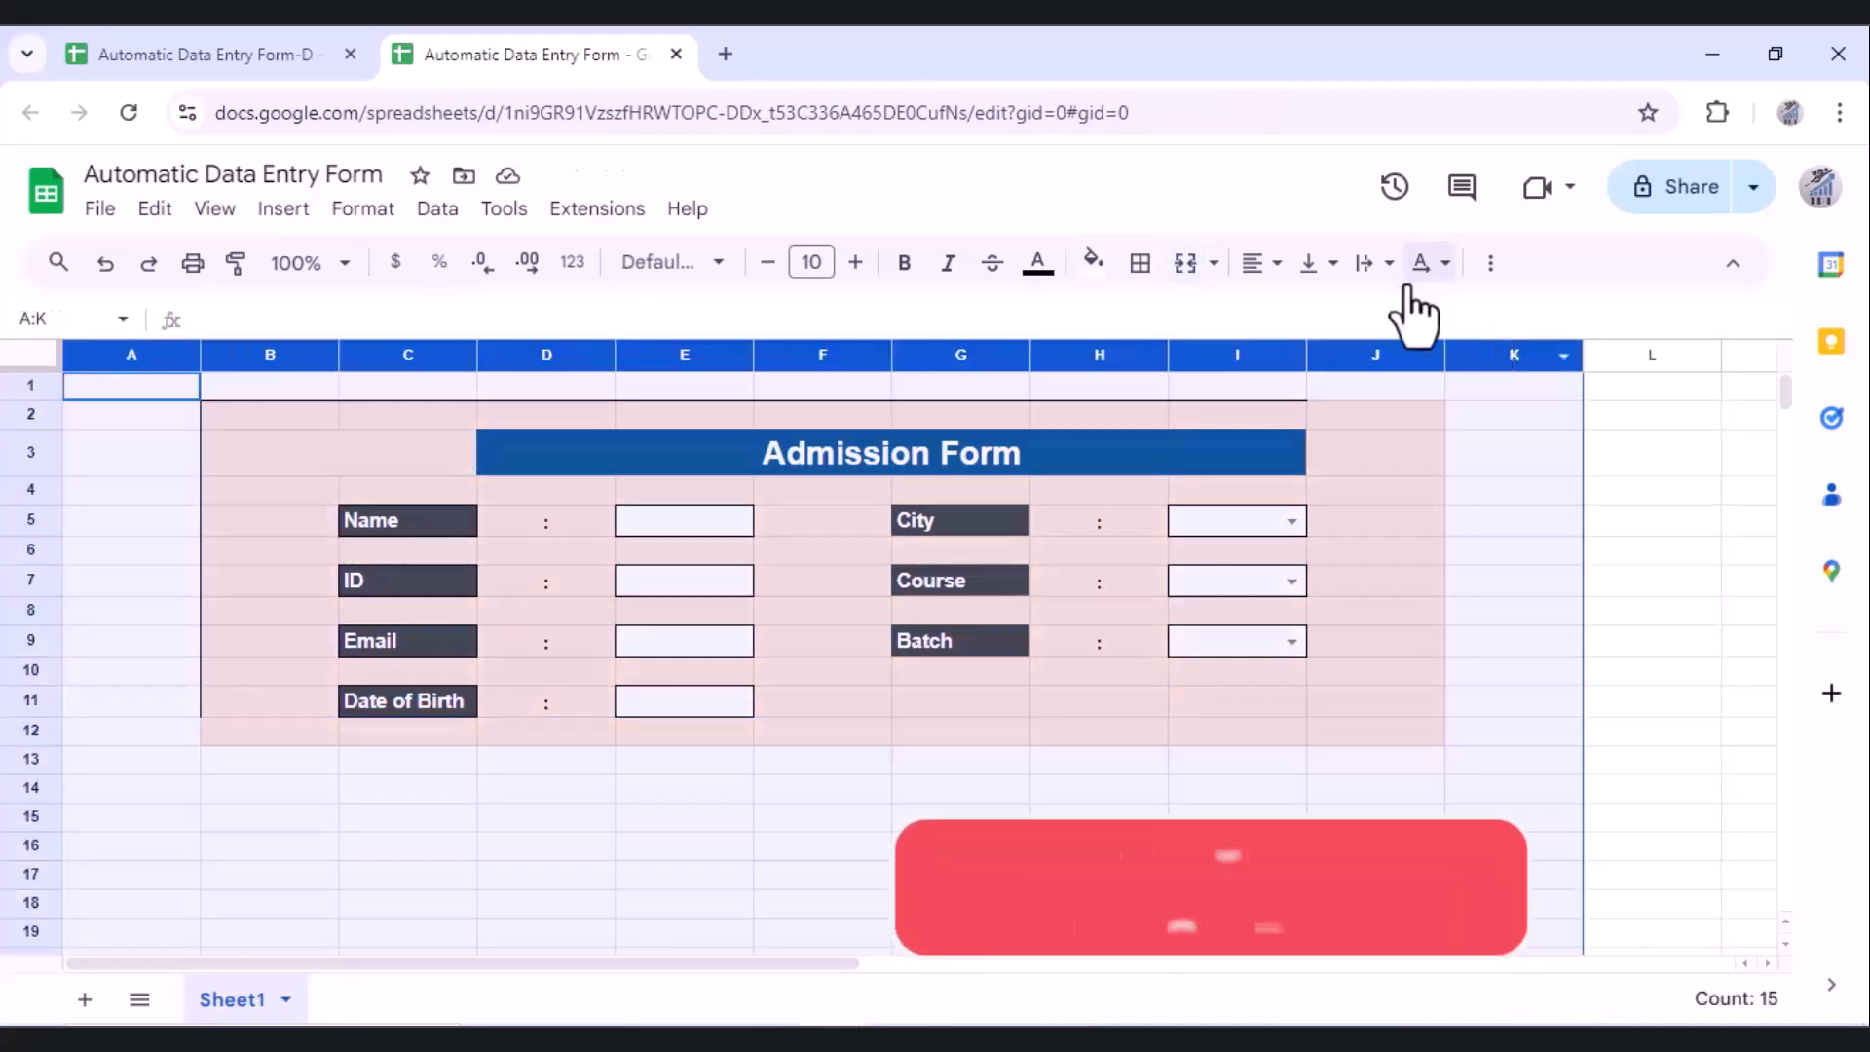
pyautogui.click(1332, 265)
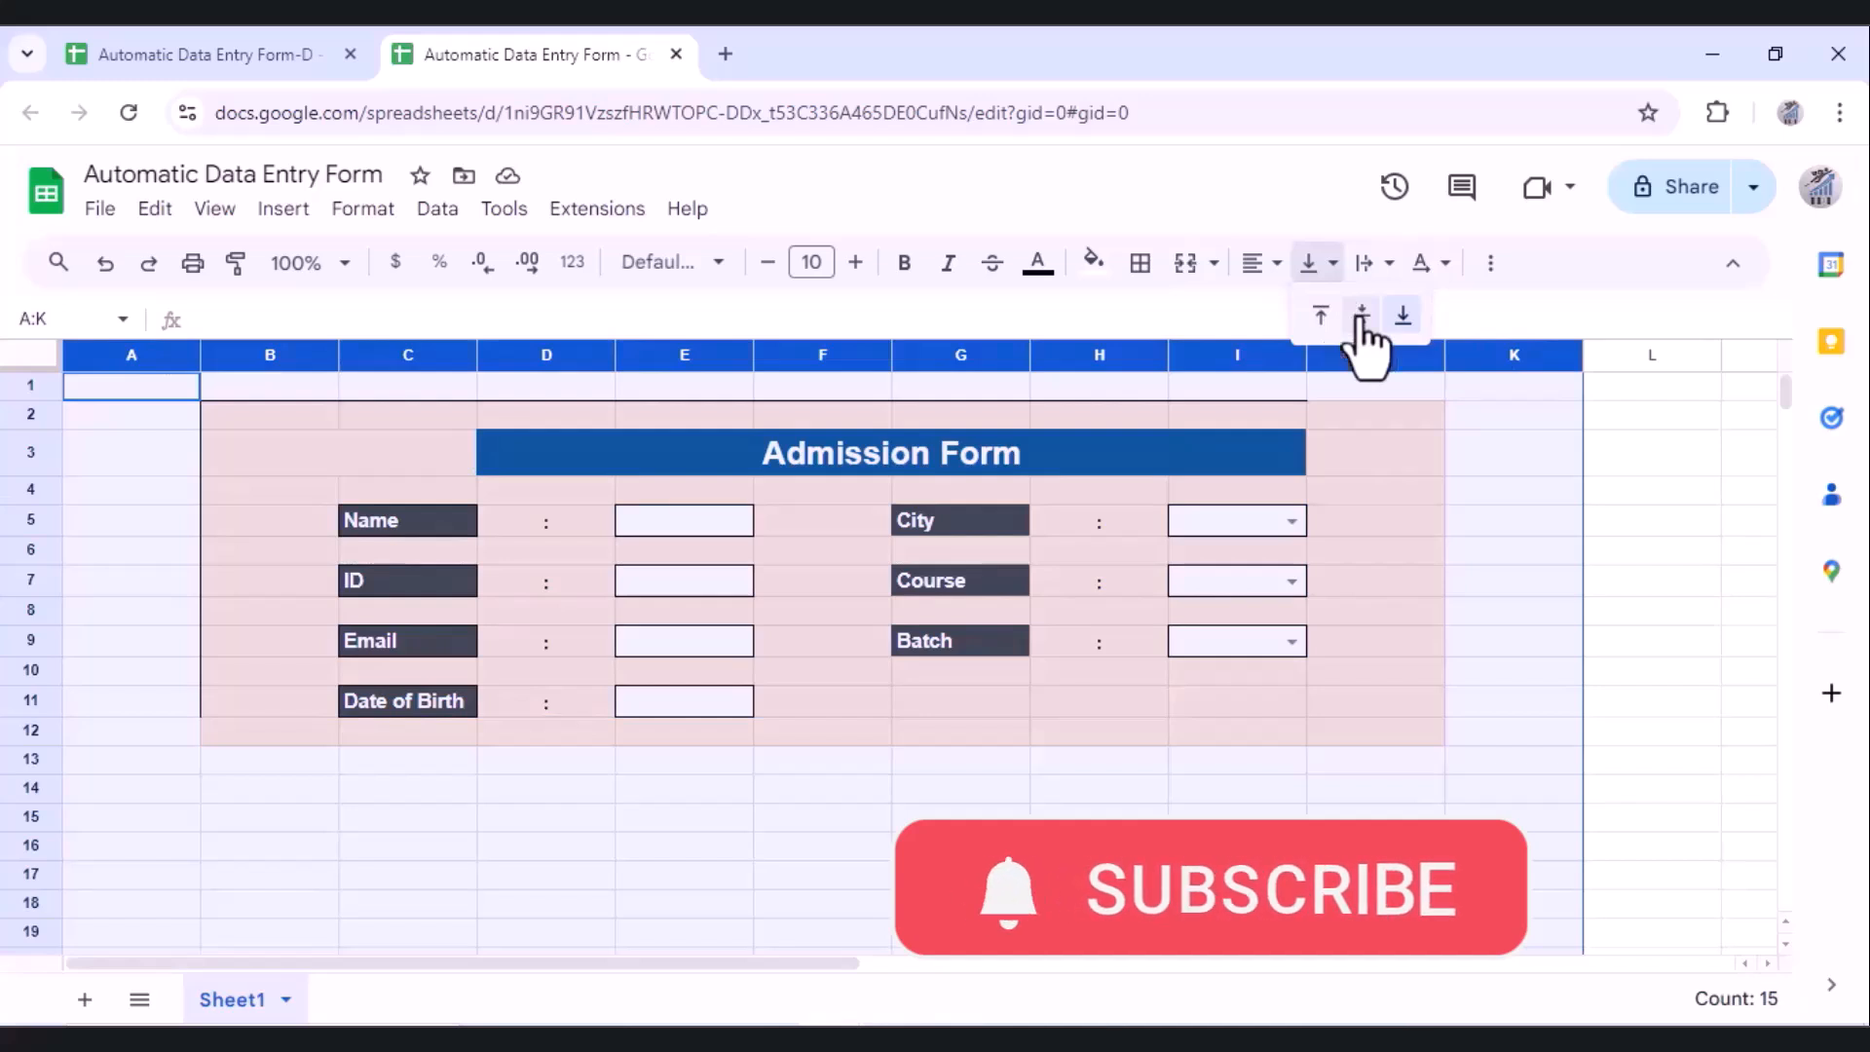
pyautogui.click(1362, 315)
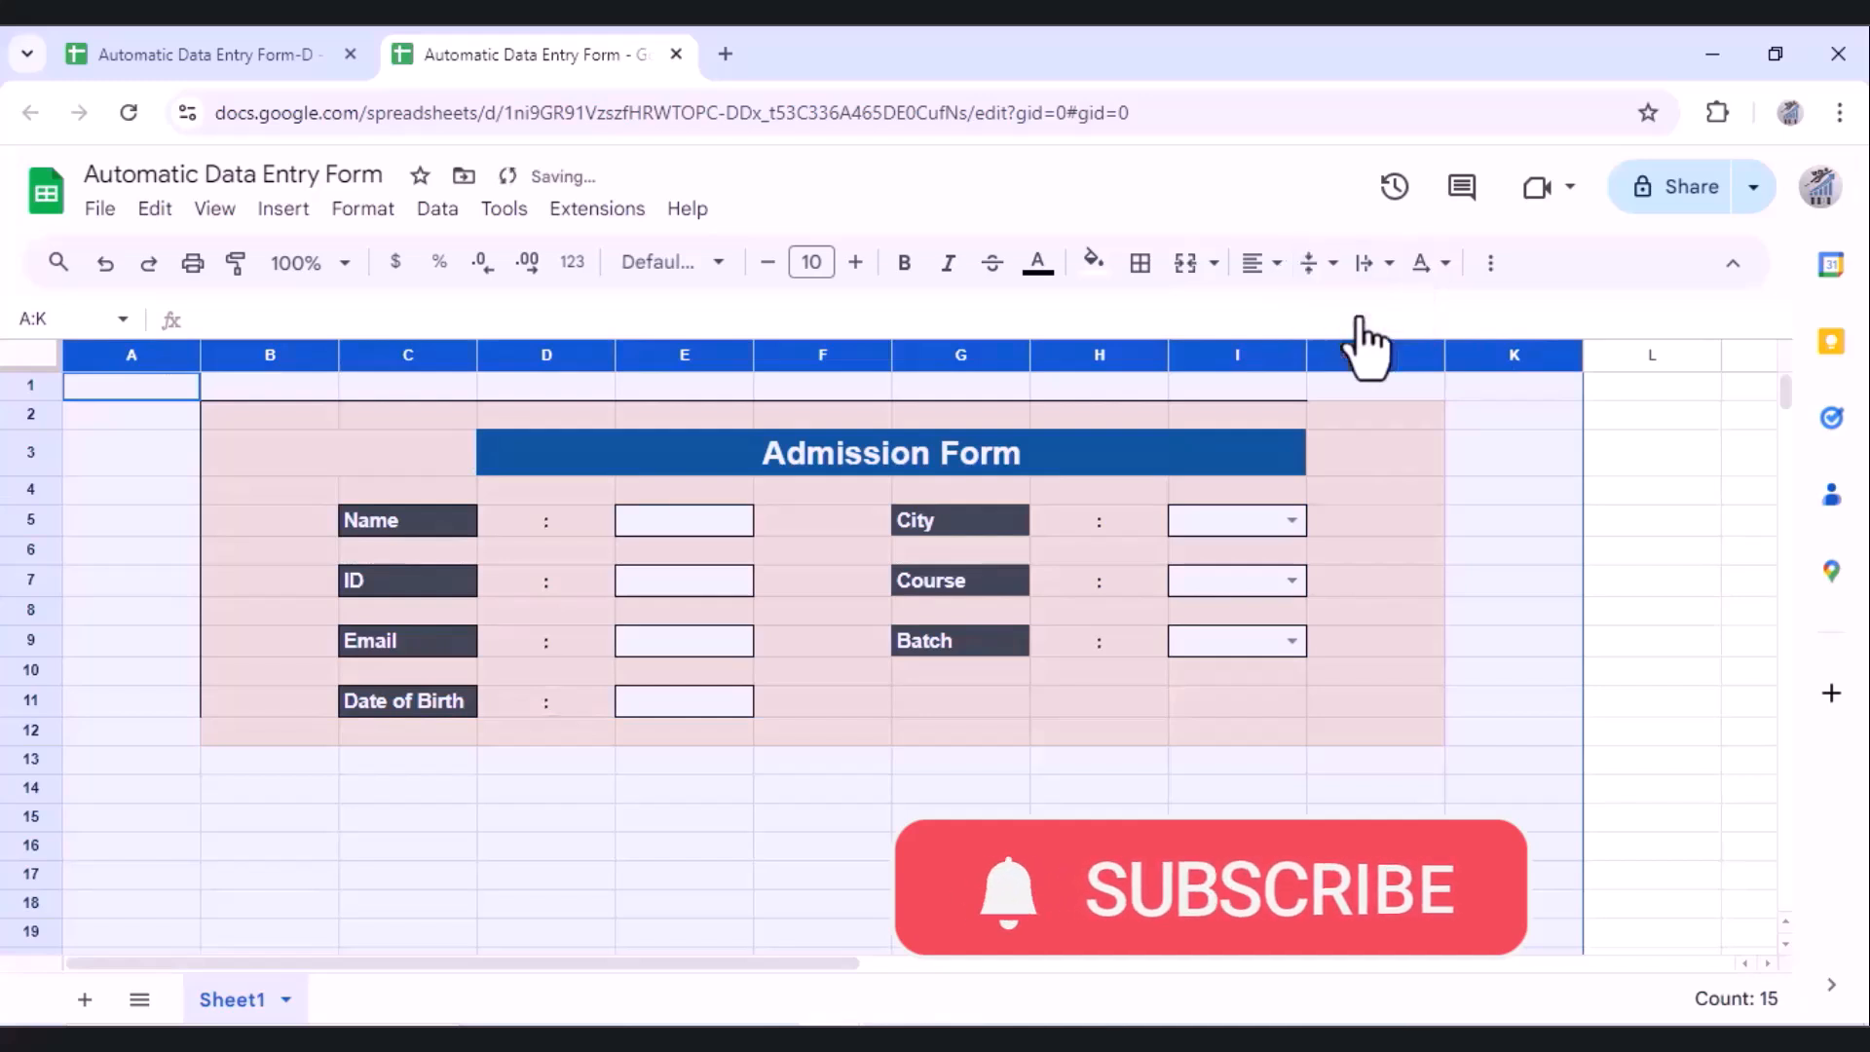
pyautogui.click(313, 448)
# Step: Narrow the colon columns D and H together
pyautogui.click(534, 355)
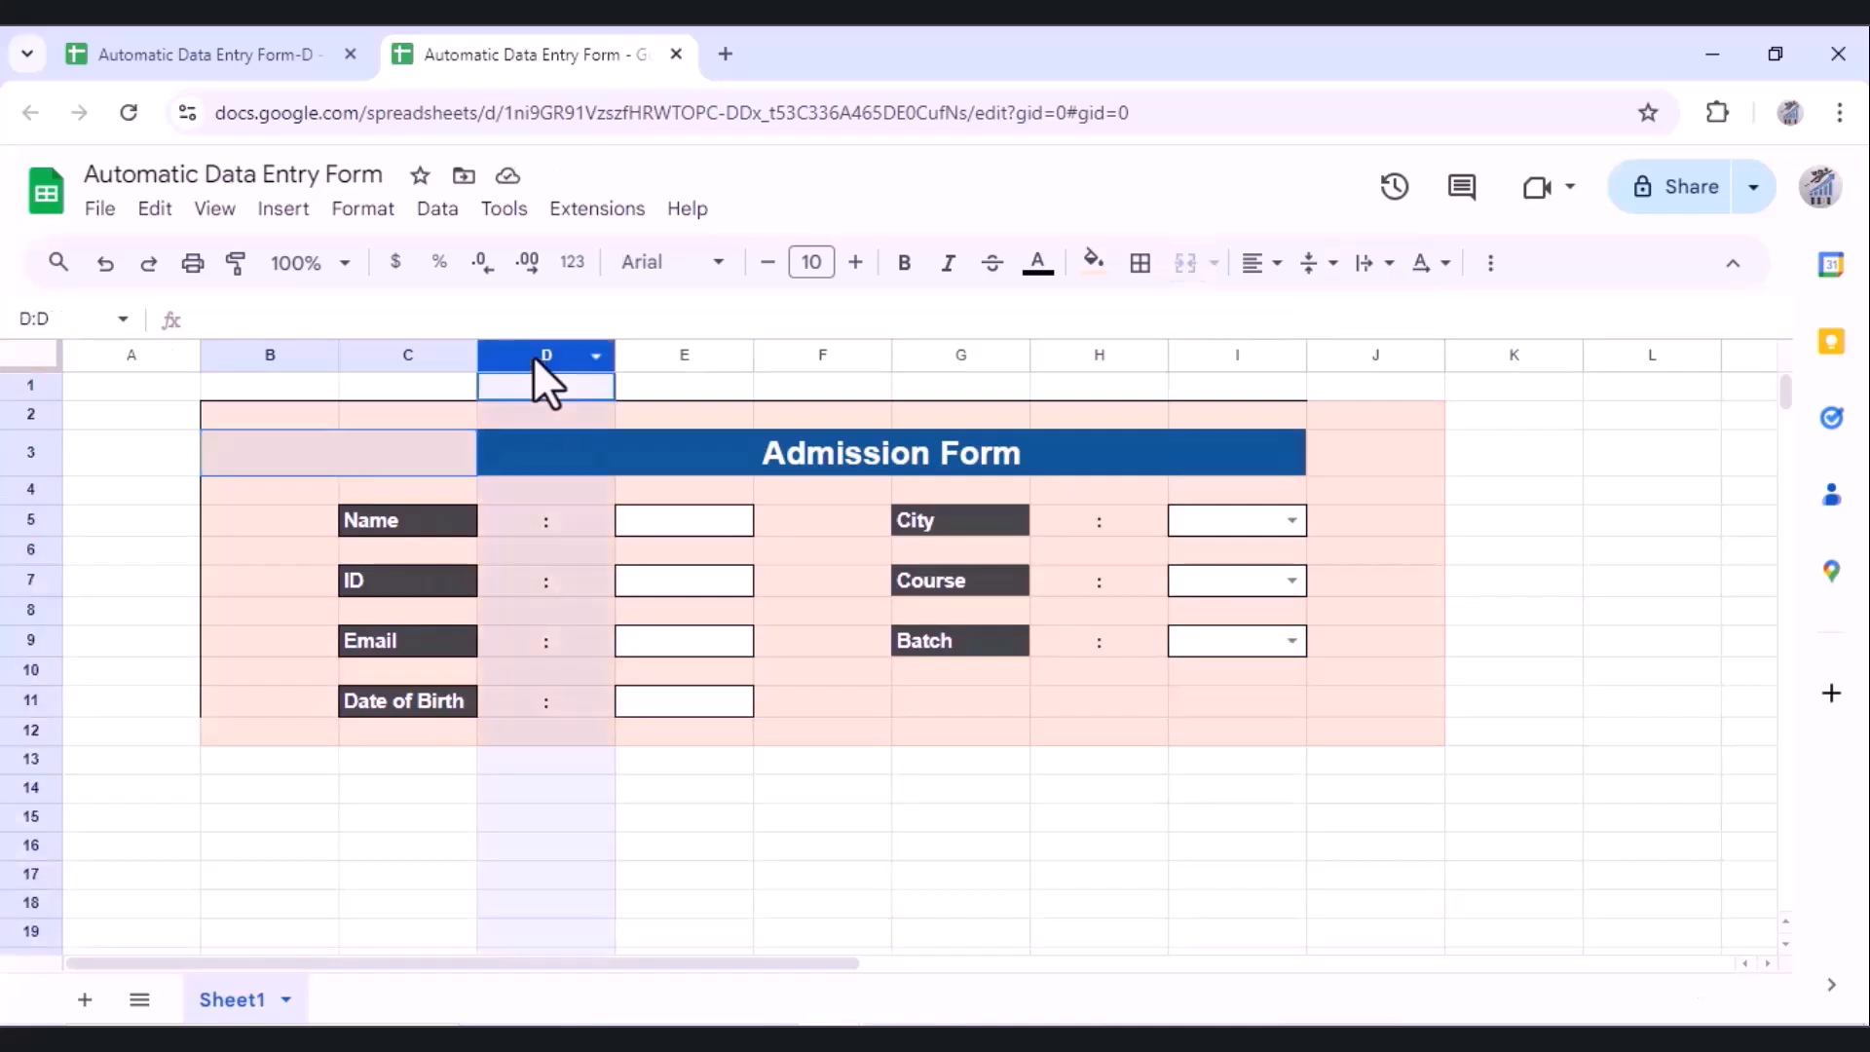
pyautogui.keyDown('ctrl'); pyautogui.click(1082, 354); pyautogui.keyUp('ctrl')
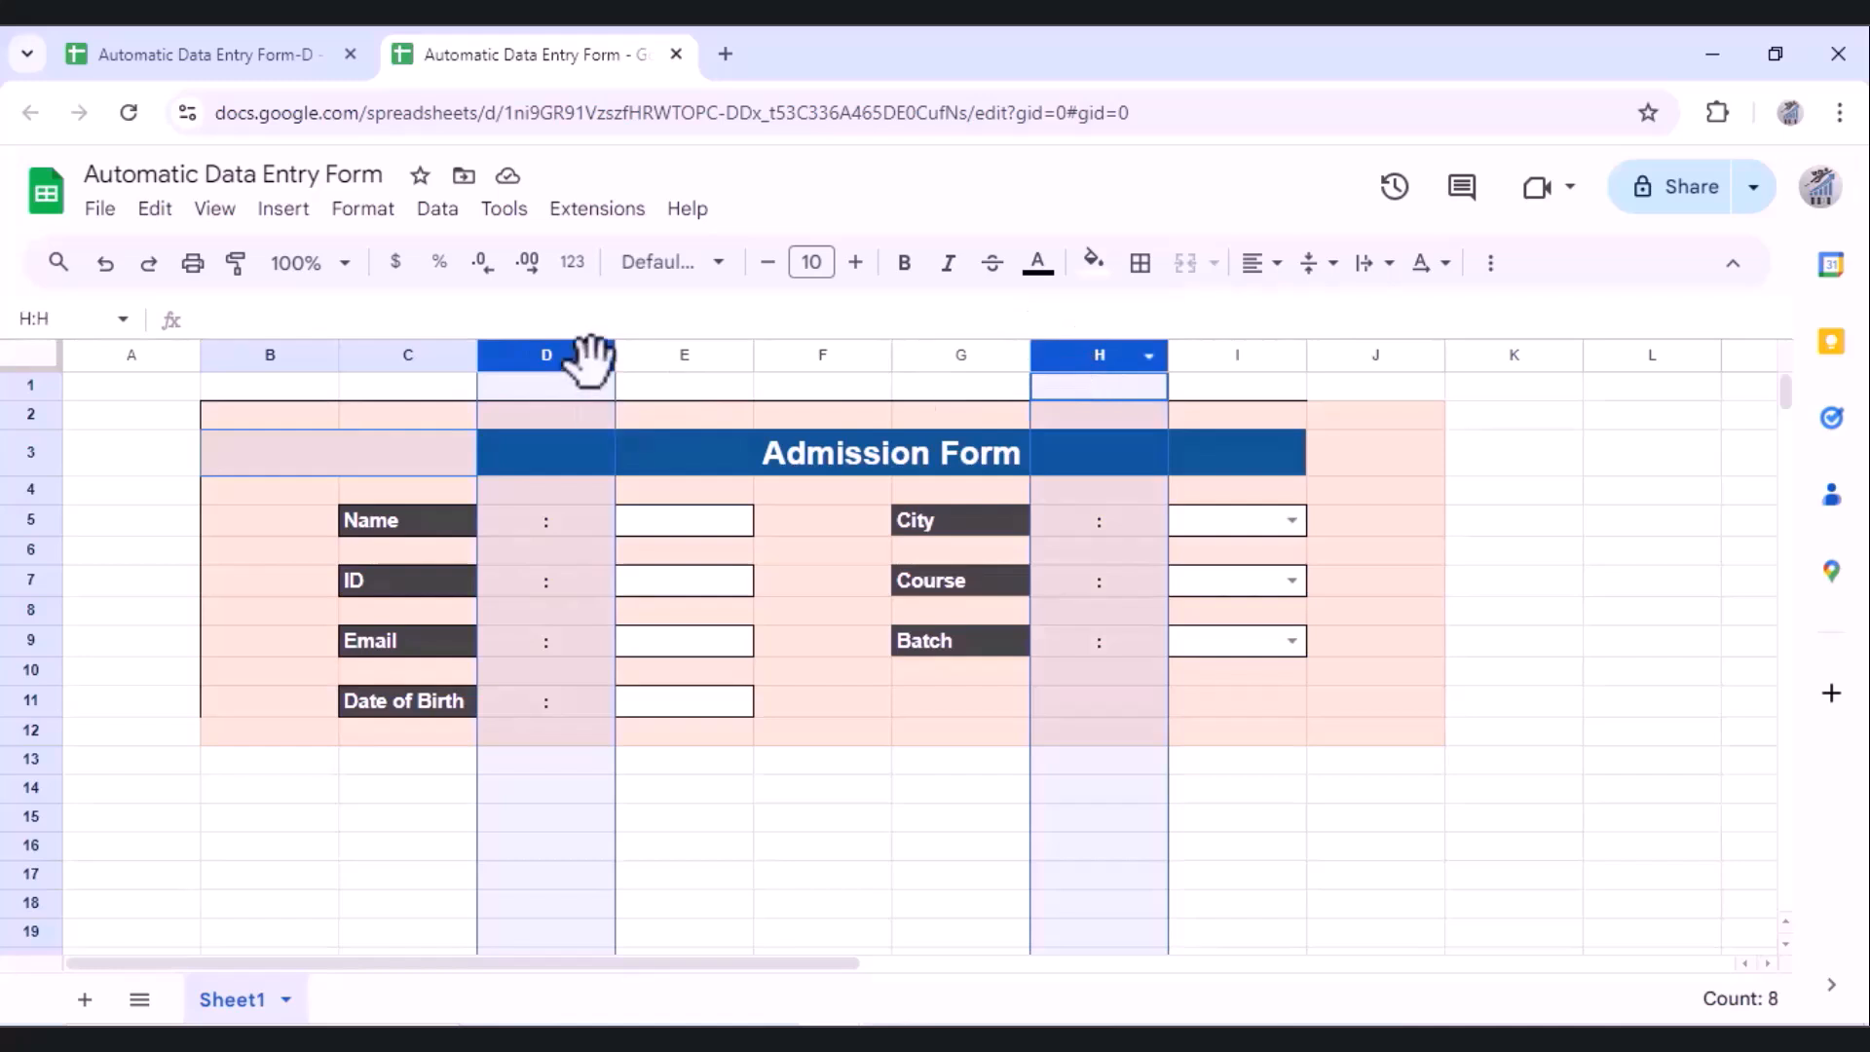
pyautogui.moveTo(615, 354); pyautogui.dragTo(504, 341)
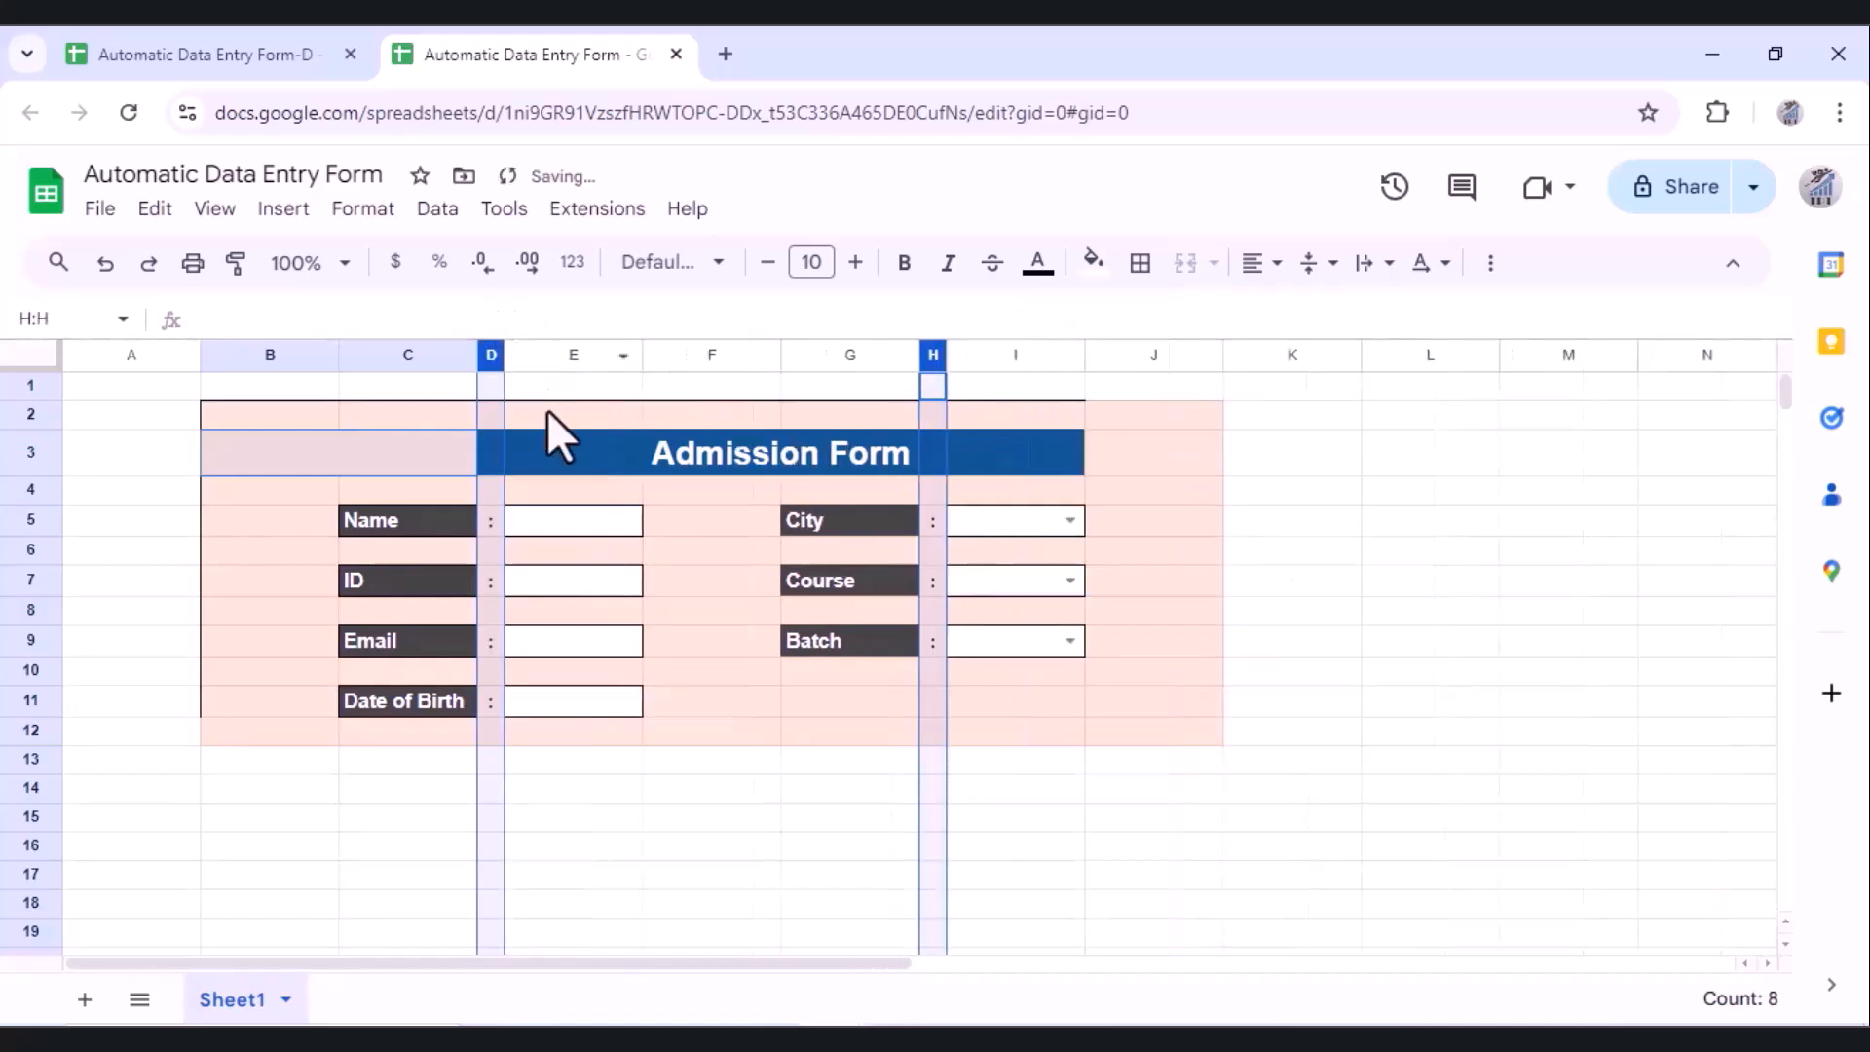
pyautogui.click(261, 419)
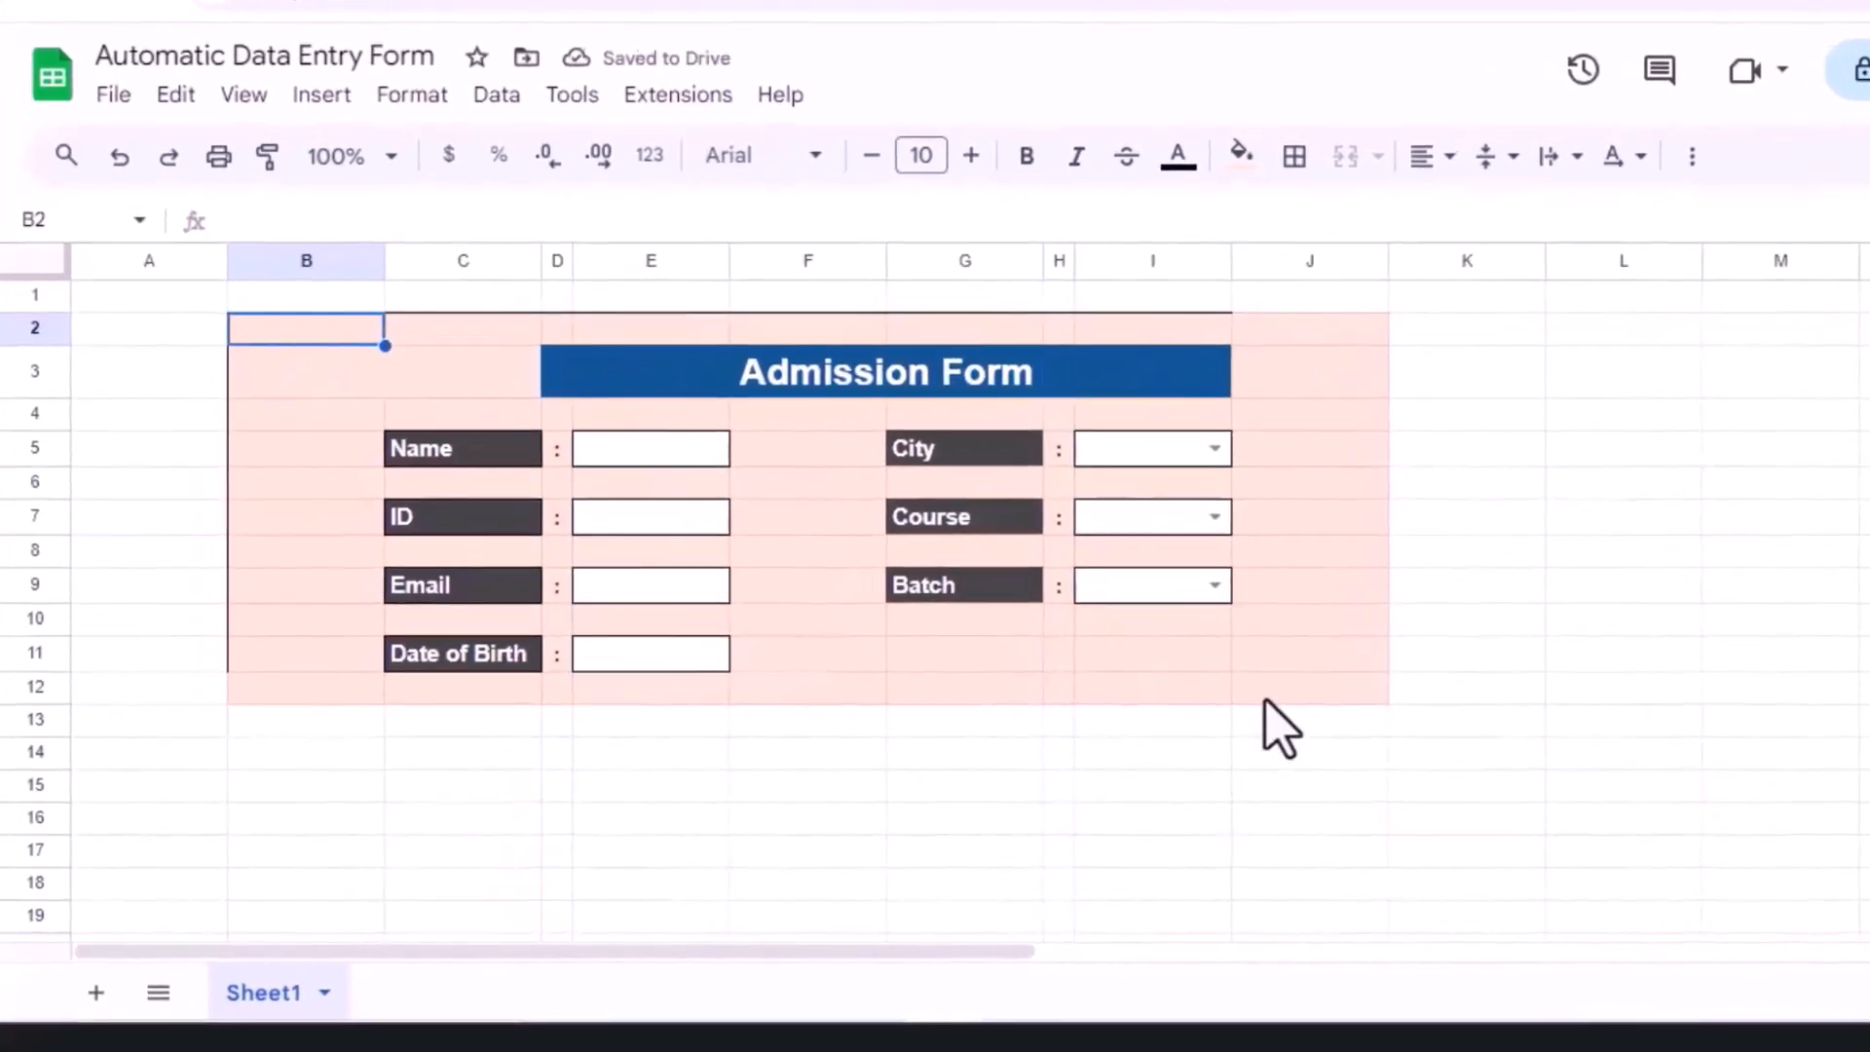
# Step: Add an outer border around the form range B2:J12
pyautogui.keyDown('shift'); pyautogui.click(1331, 682); pyautogui.keyUp('shift')
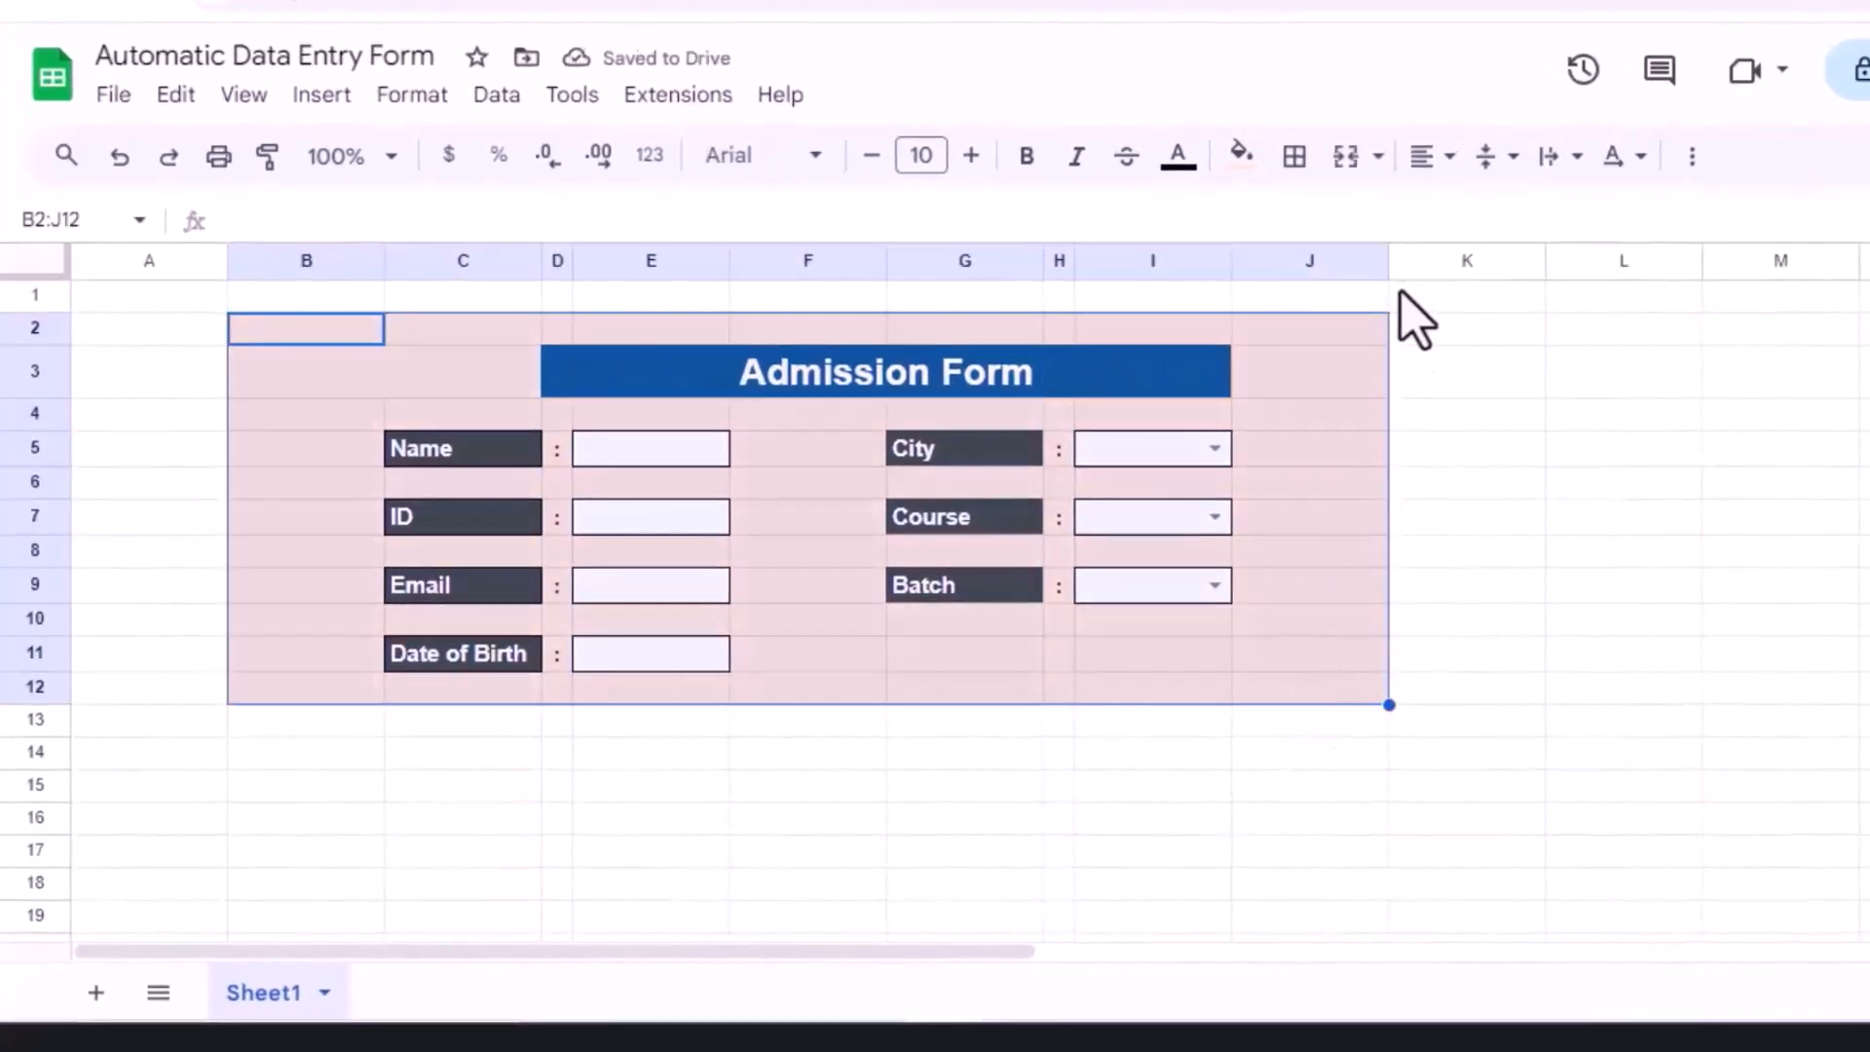
pyautogui.click(1295, 158)
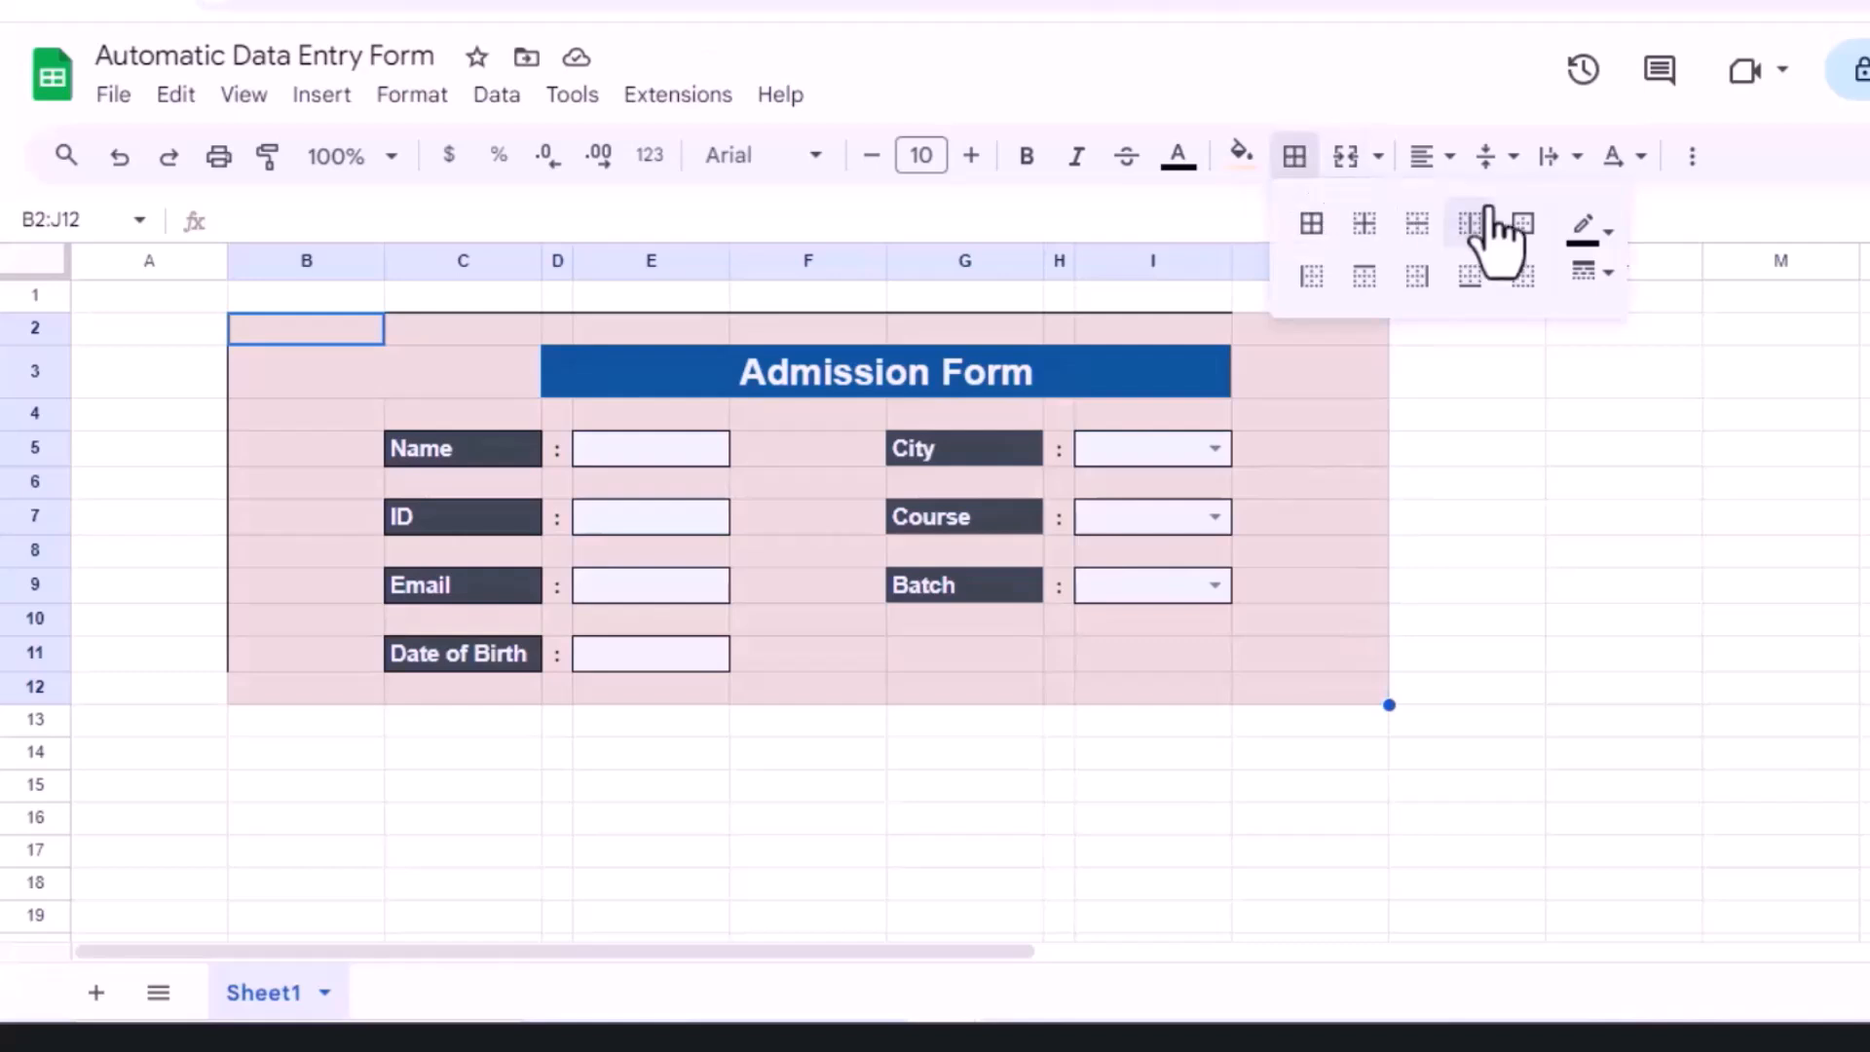
pyautogui.click(1523, 226)
pyautogui.click(375, 425)
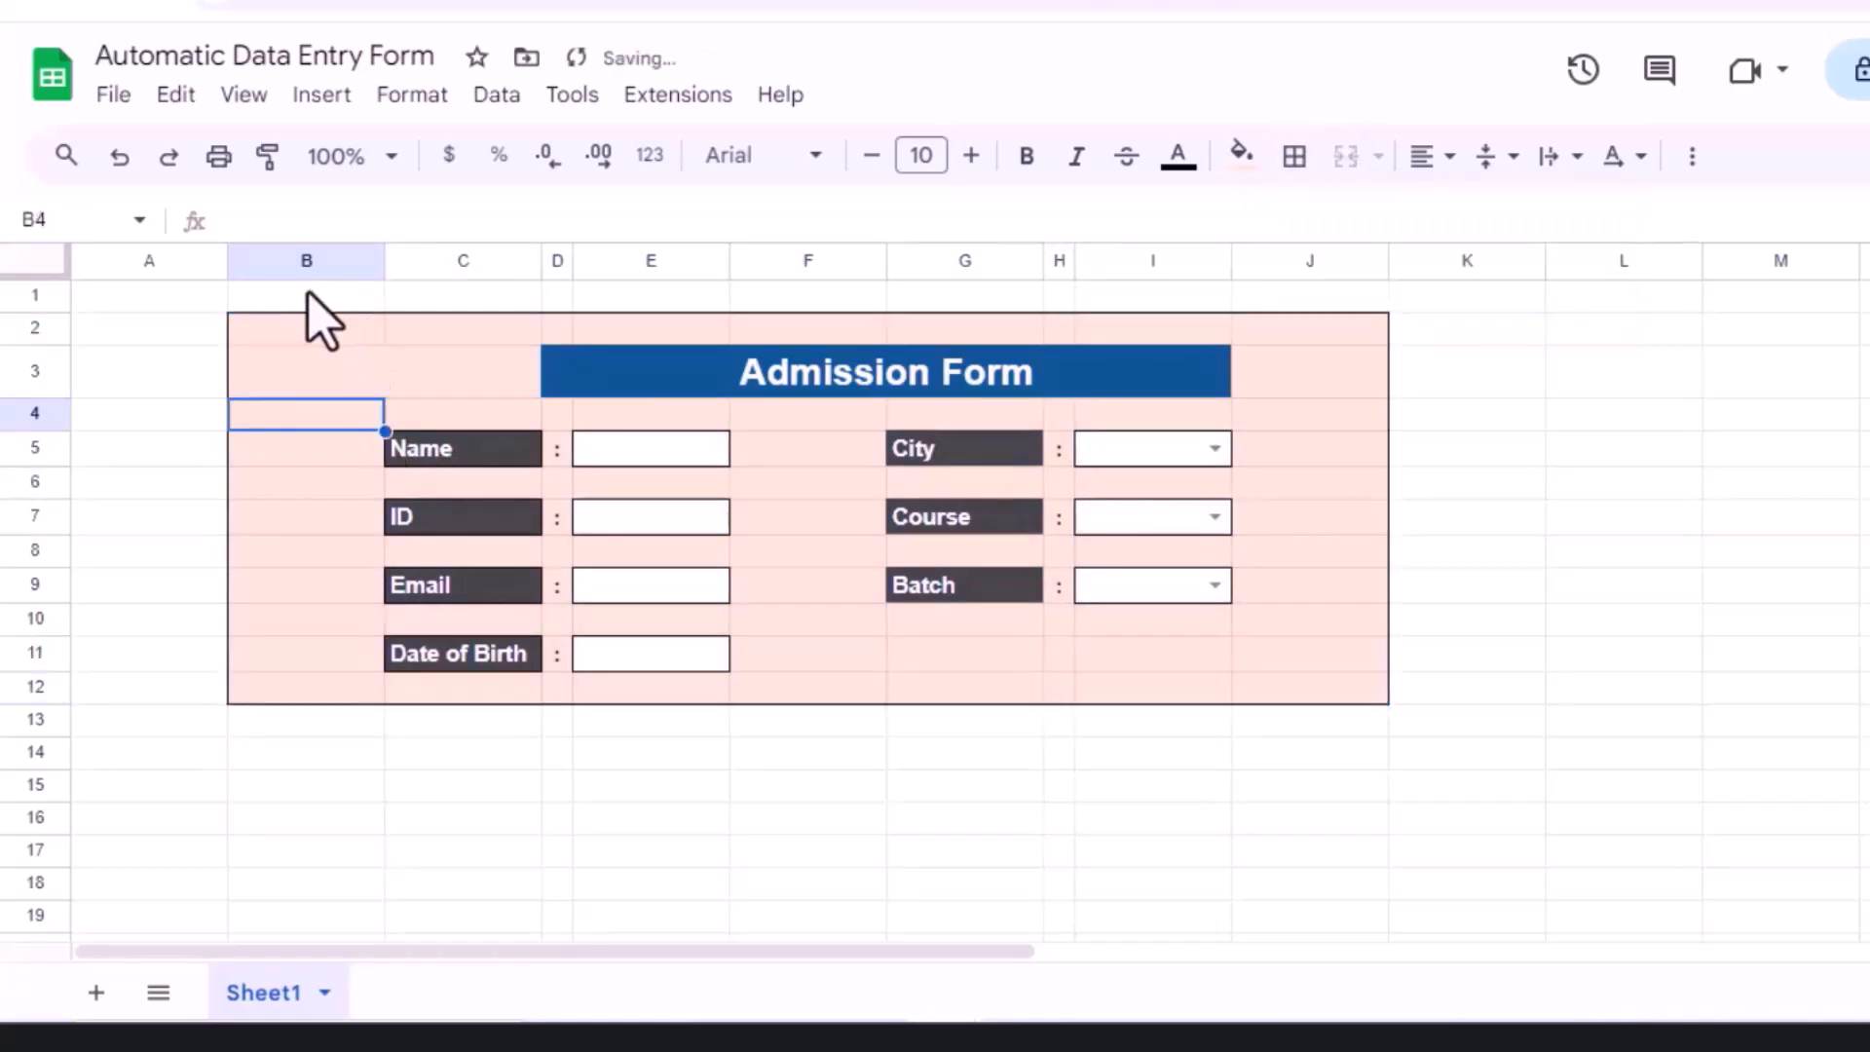
# Step: Narrow the margin columns B and J together
pyautogui.click(298, 260)
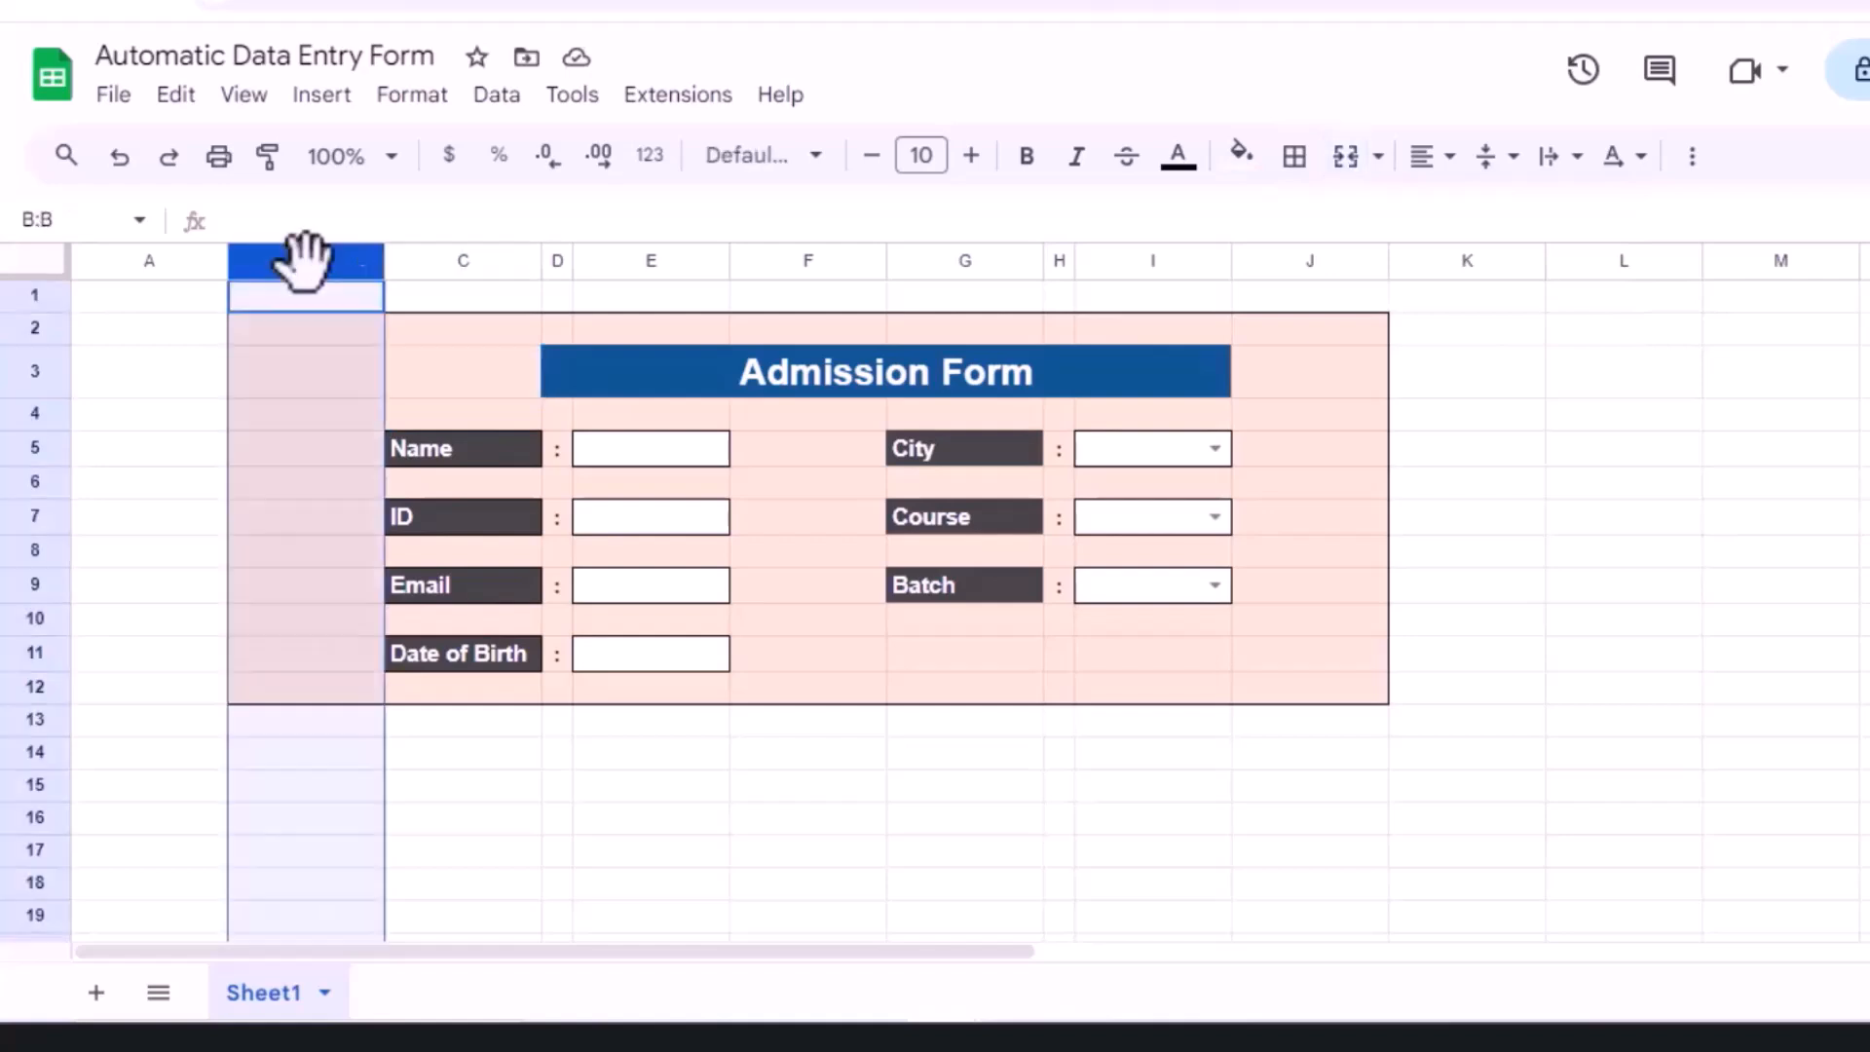
pyautogui.keyDown('ctrl'); pyautogui.click(1306, 260); pyautogui.keyUp('ctrl')
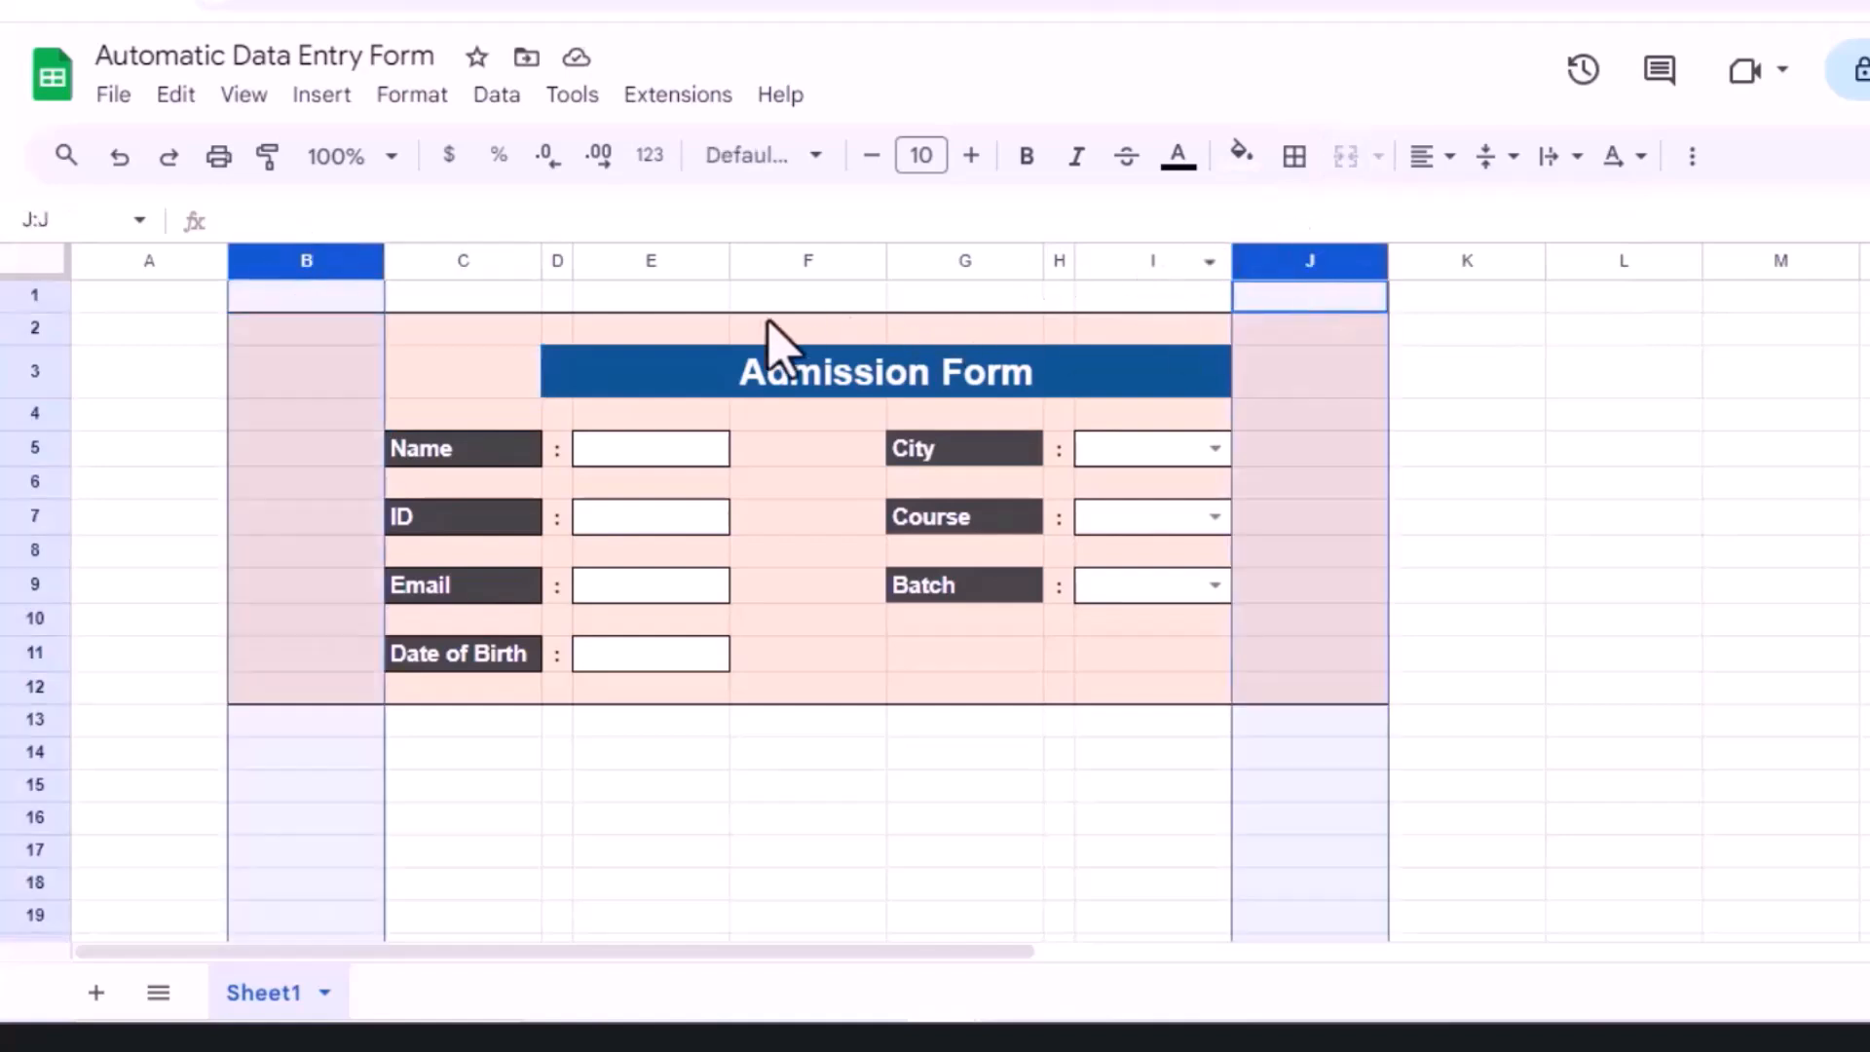
pyautogui.moveTo(380, 260); pyautogui.dragTo(265, 248)
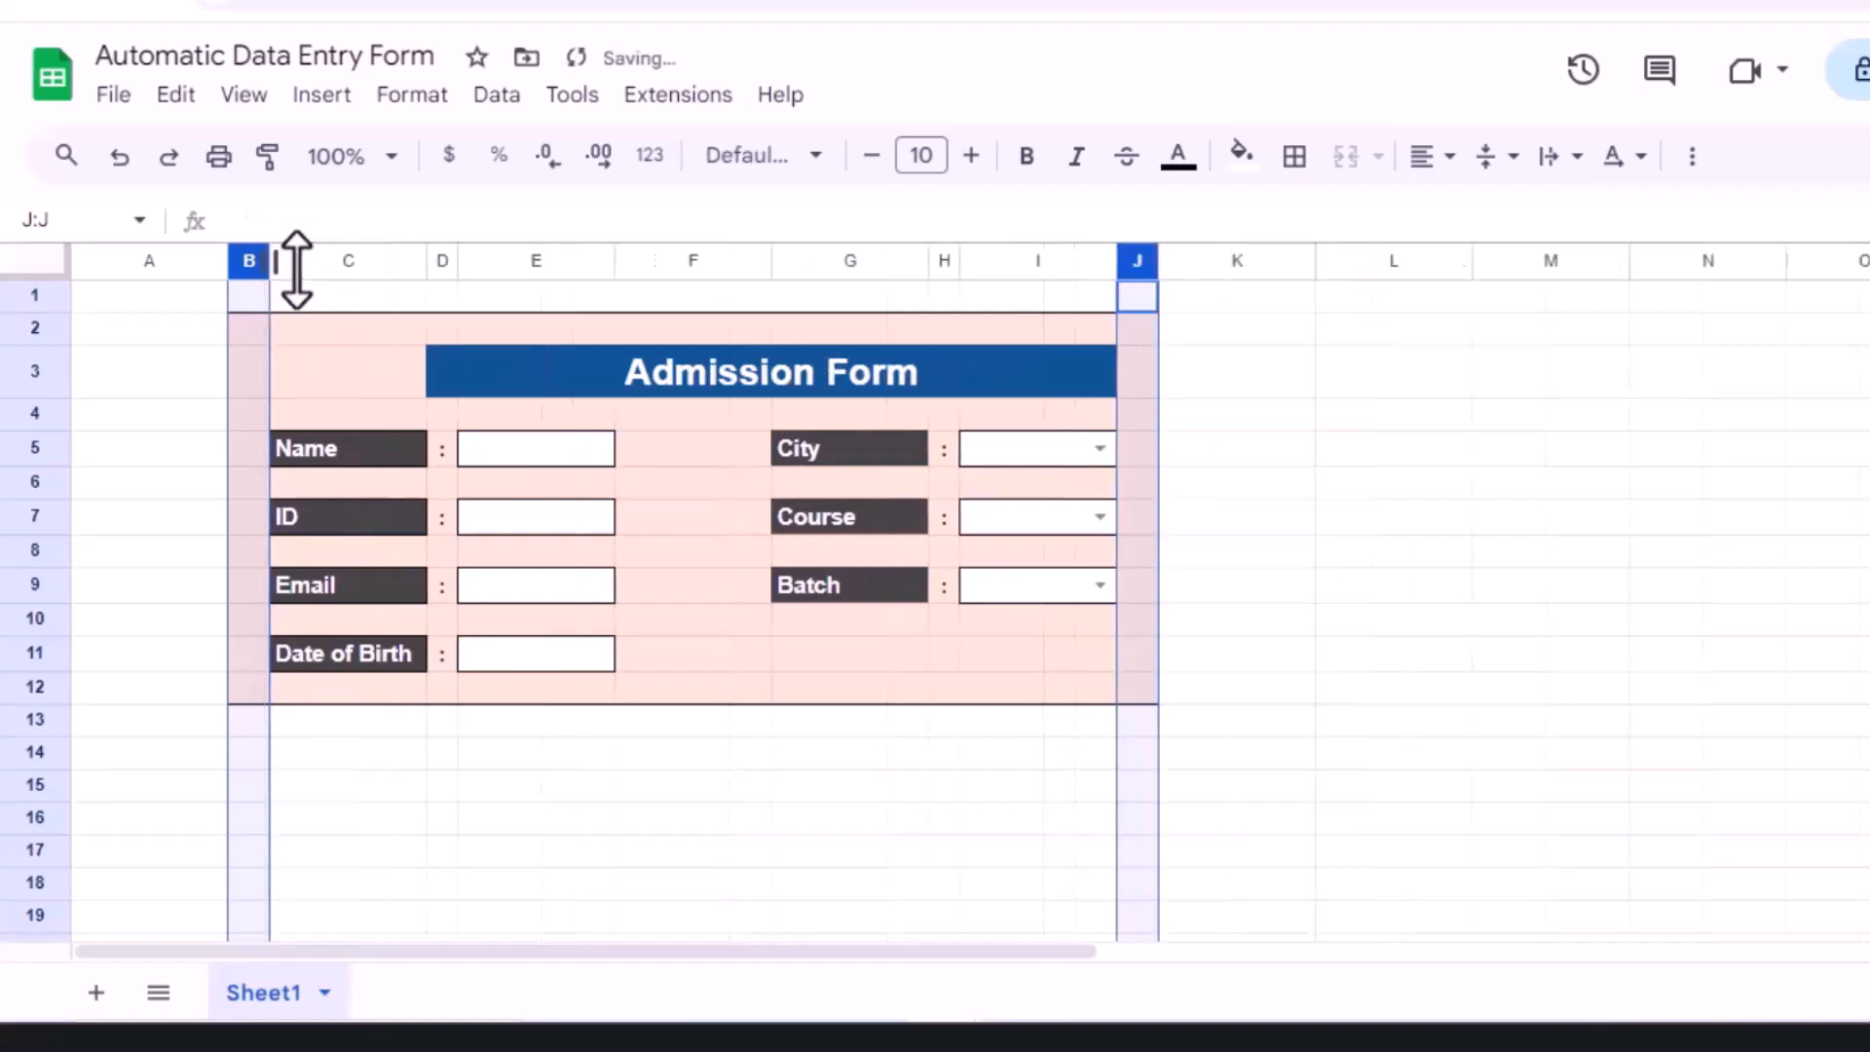
# Step: Widen column E for longer entry boxes and narrow column F
pyautogui.click(365, 385)
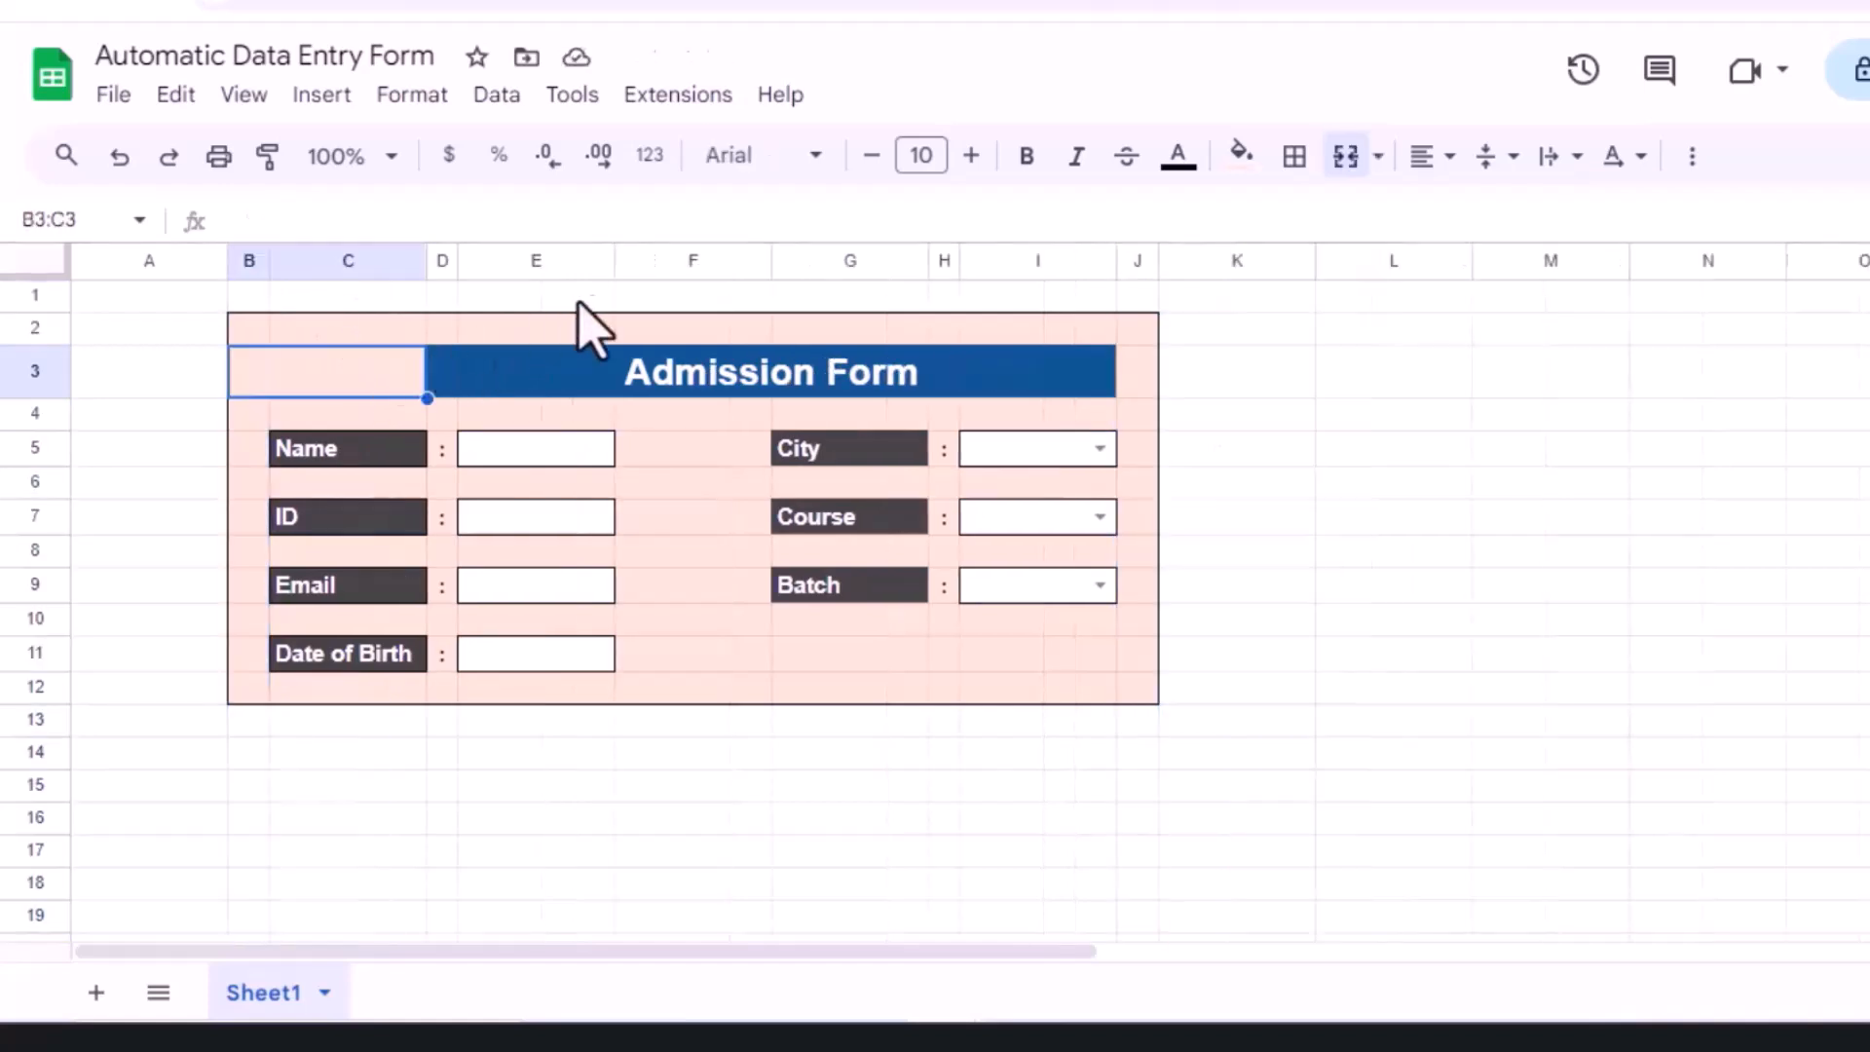
pyautogui.moveTo(616, 255); pyautogui.dragTo(775, 259)
pyautogui.moveTo(932, 259); pyautogui.dragTo(827, 252)
pyautogui.moveTo(305, 721); pyautogui.dragTo(1271, 726)
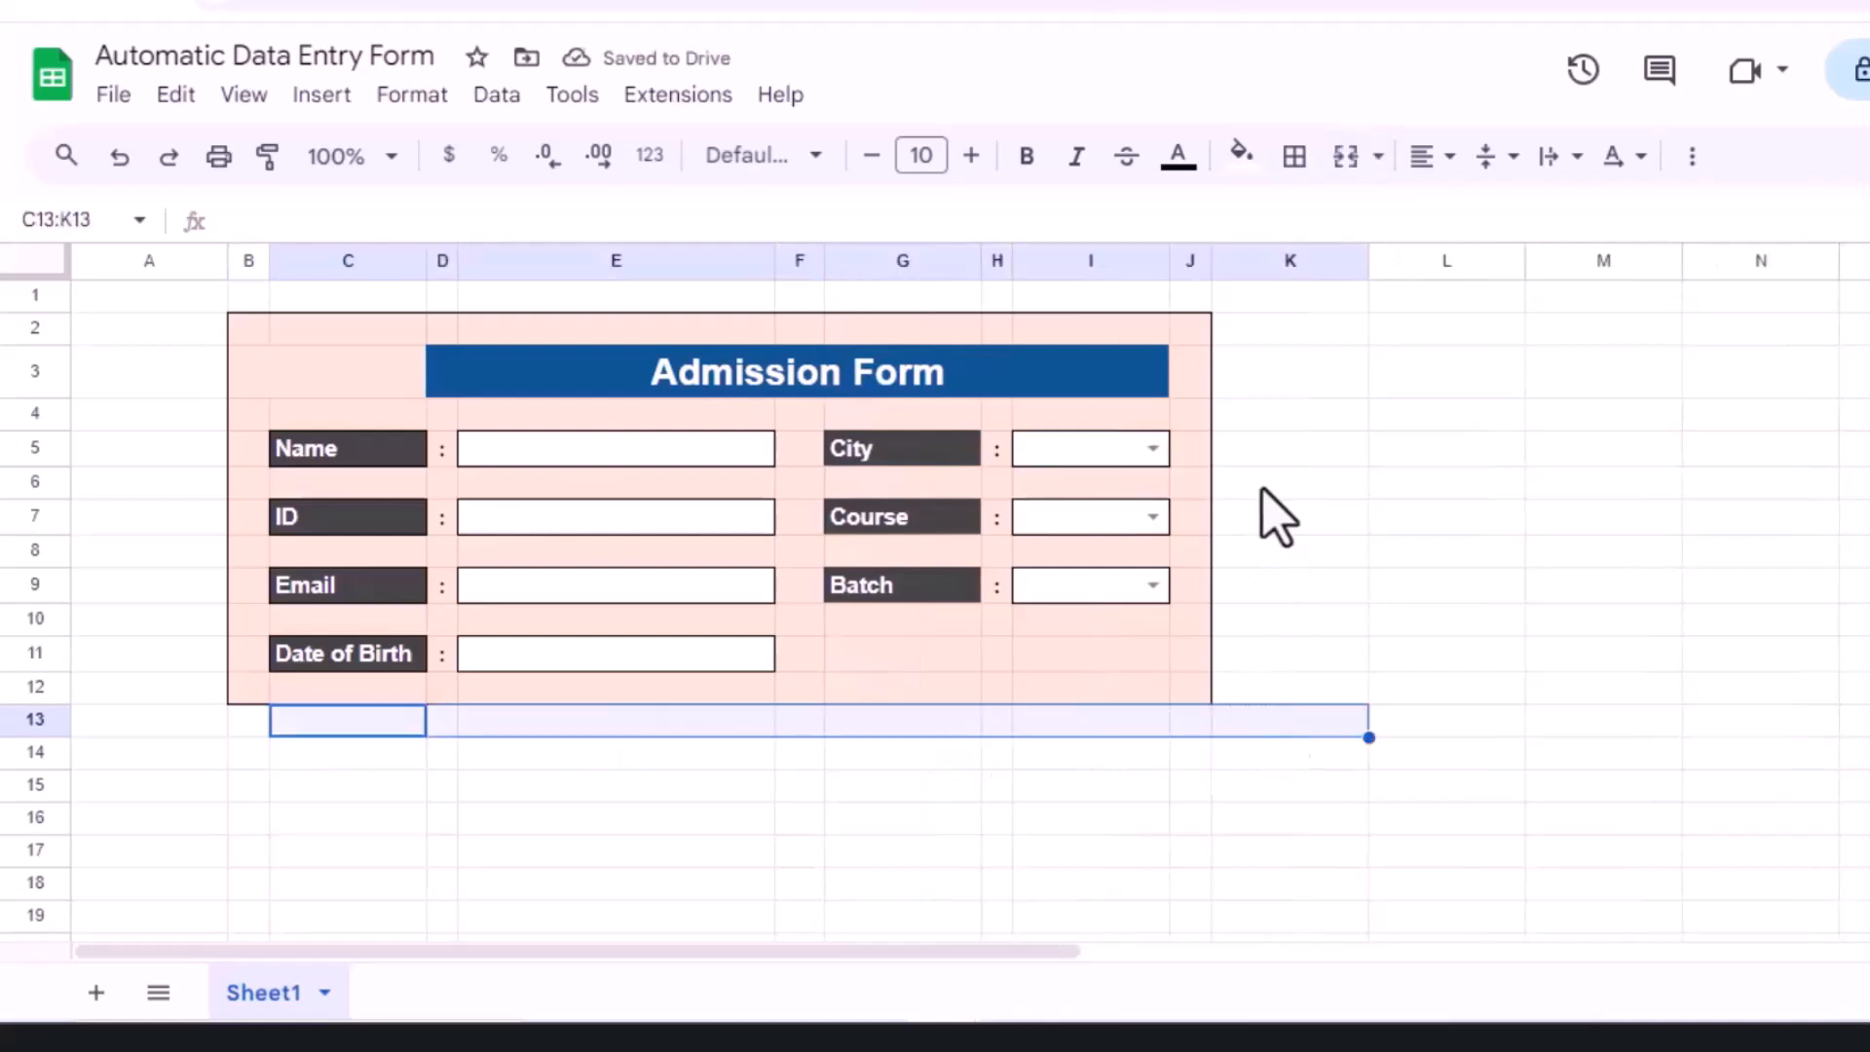
# Step: Fill C13:K13 and K3:K12 grey and narrow column K into a thin shadow strip
pyautogui.click(1242, 156)
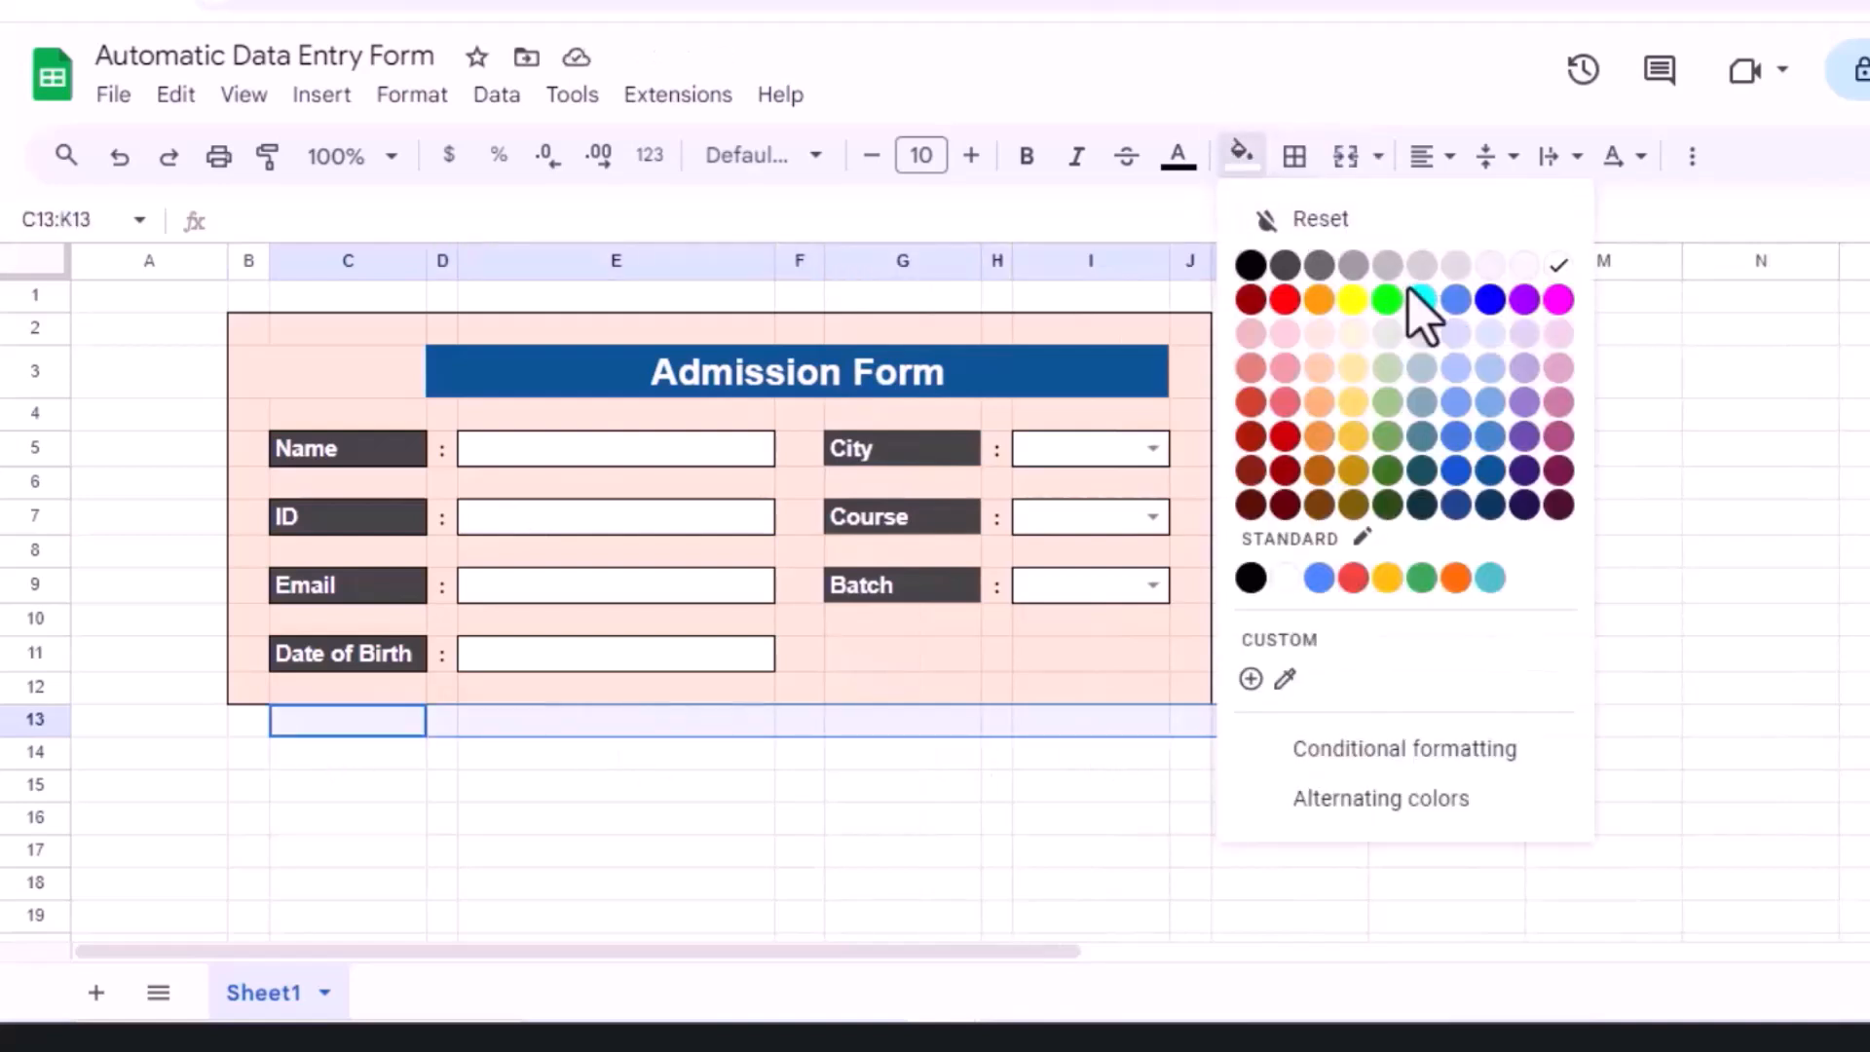
pyautogui.click(1386, 265)
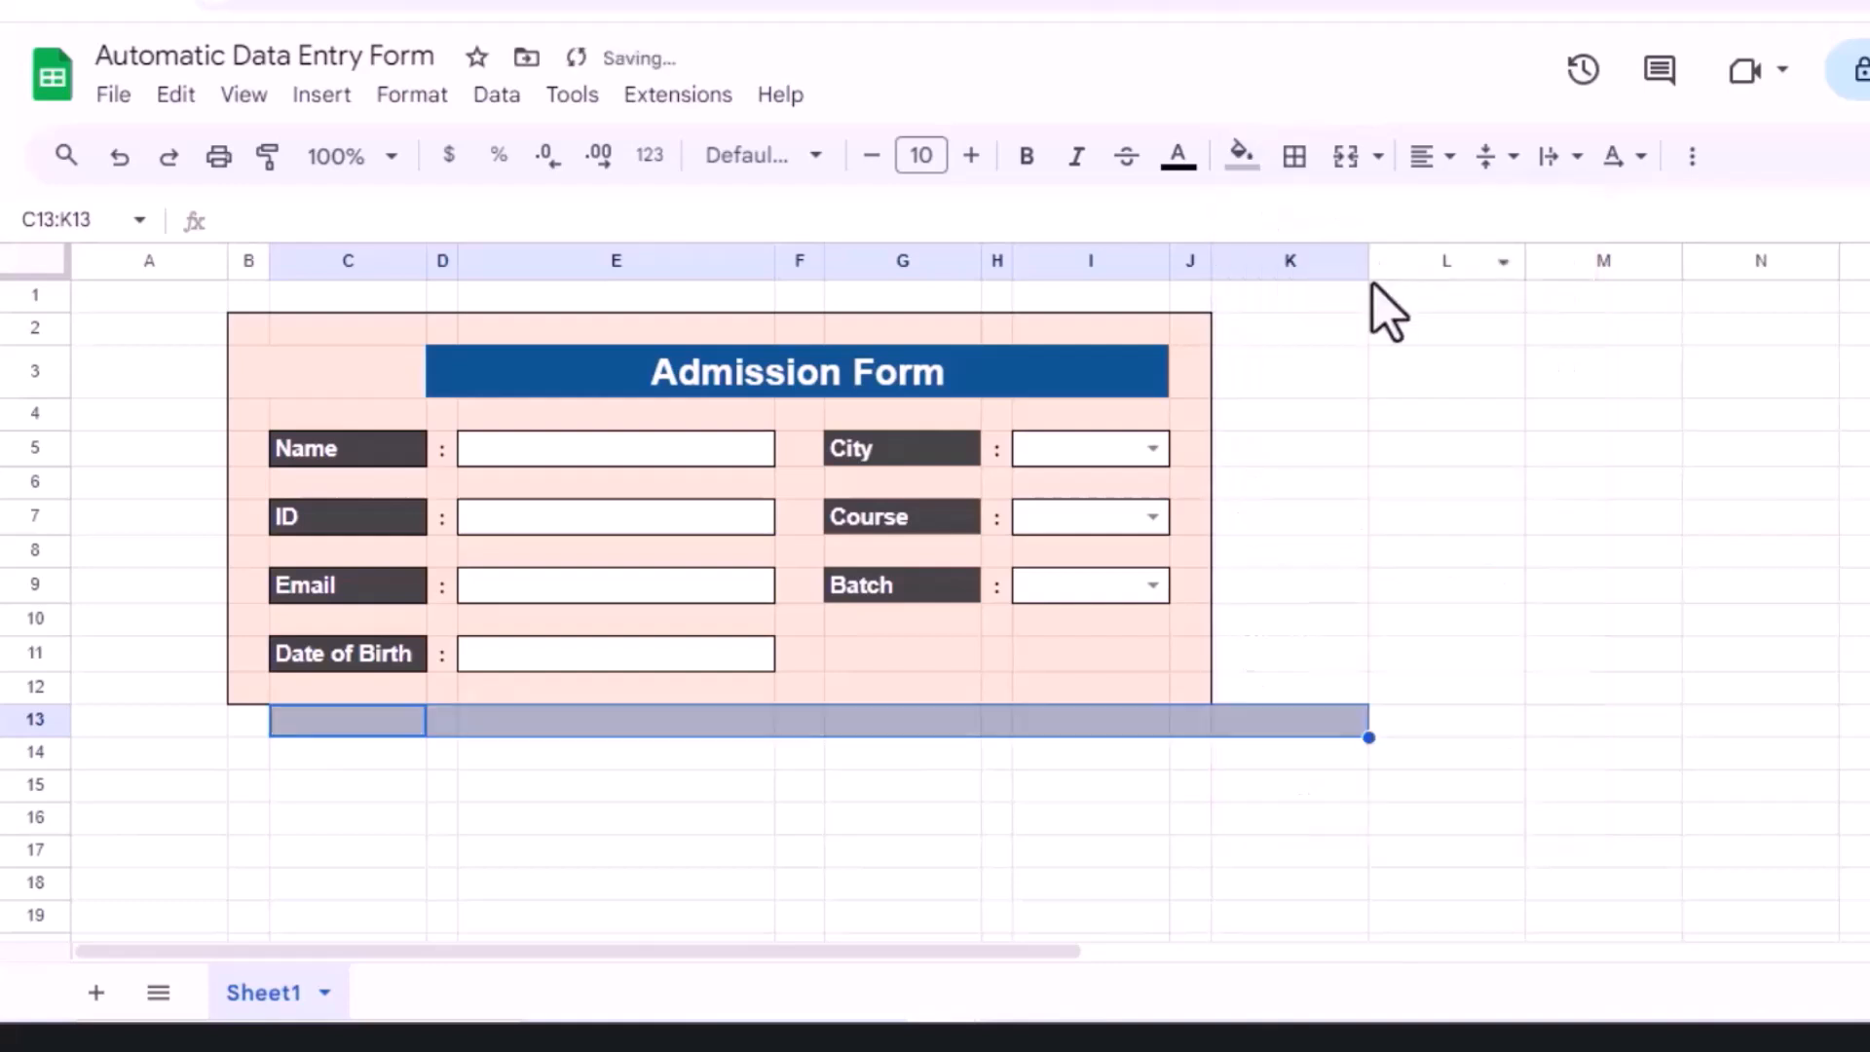
pyautogui.click(1239, 374)
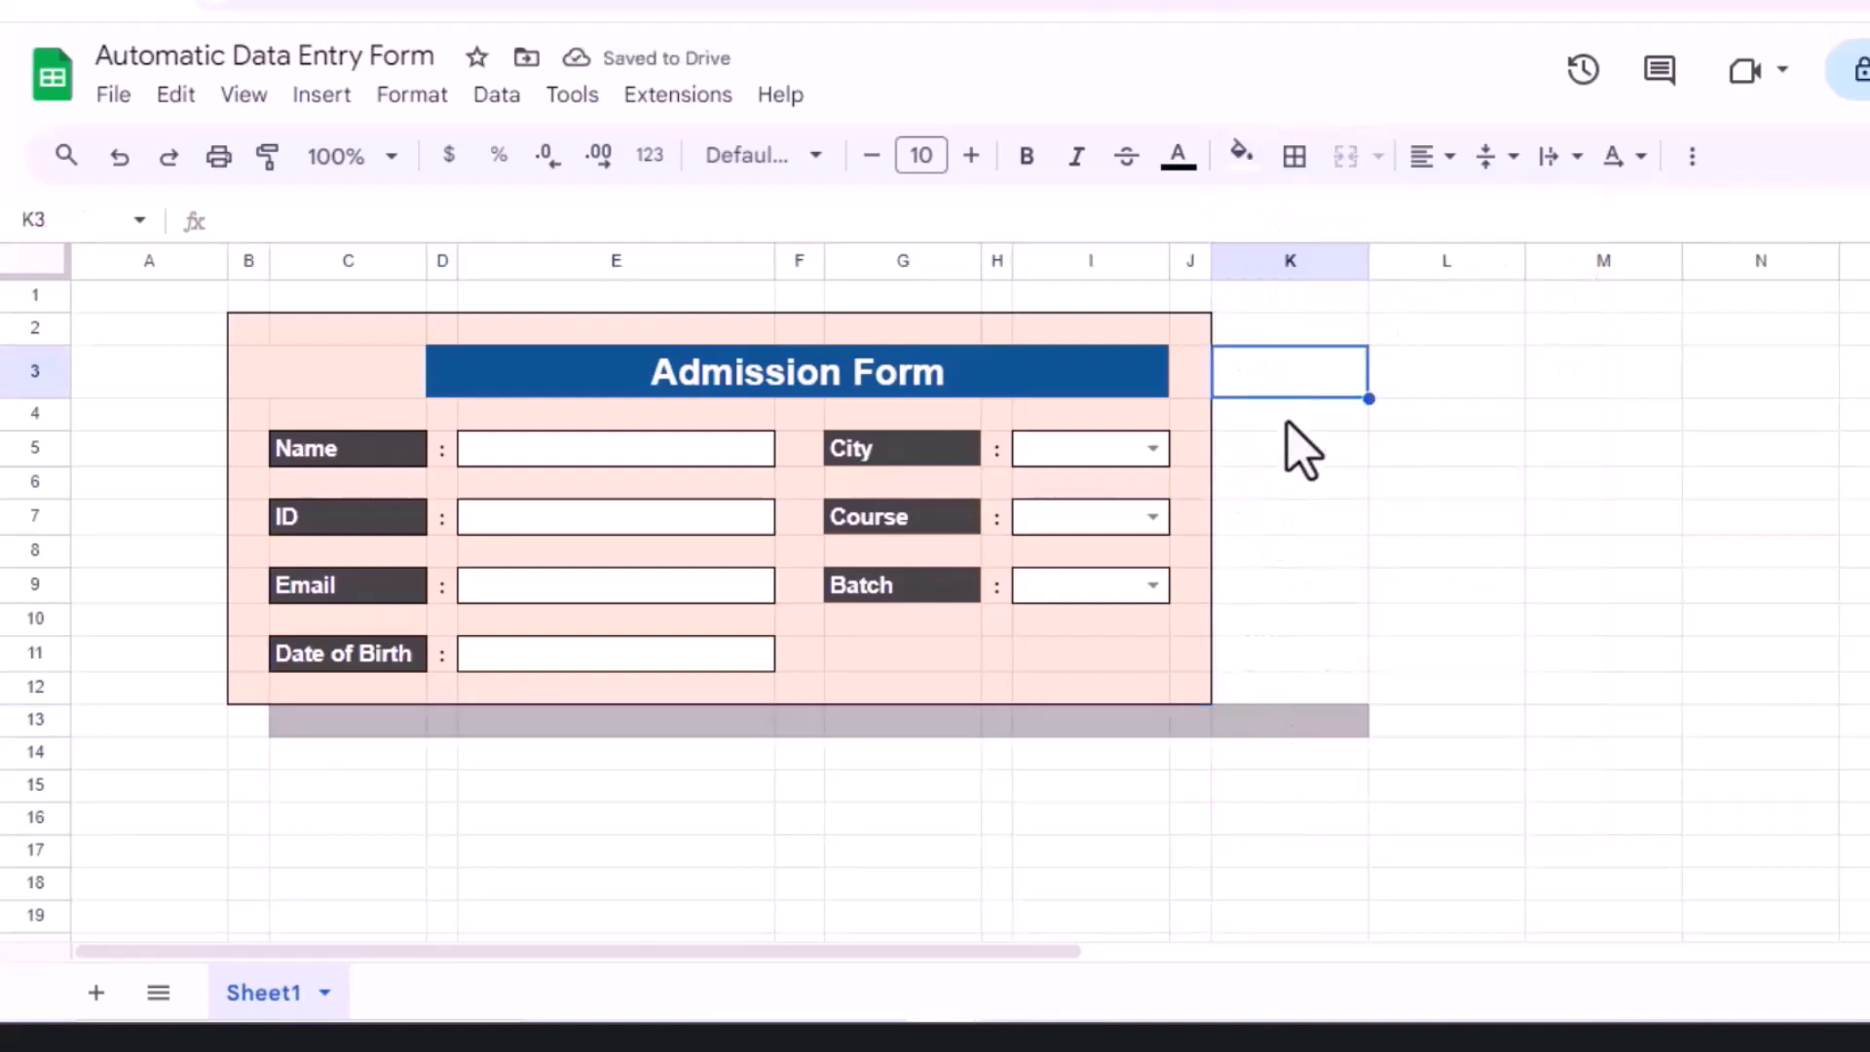
pyautogui.moveTo(1301, 394); pyautogui.dragTo(1306, 690)
pyautogui.click(1241, 154)
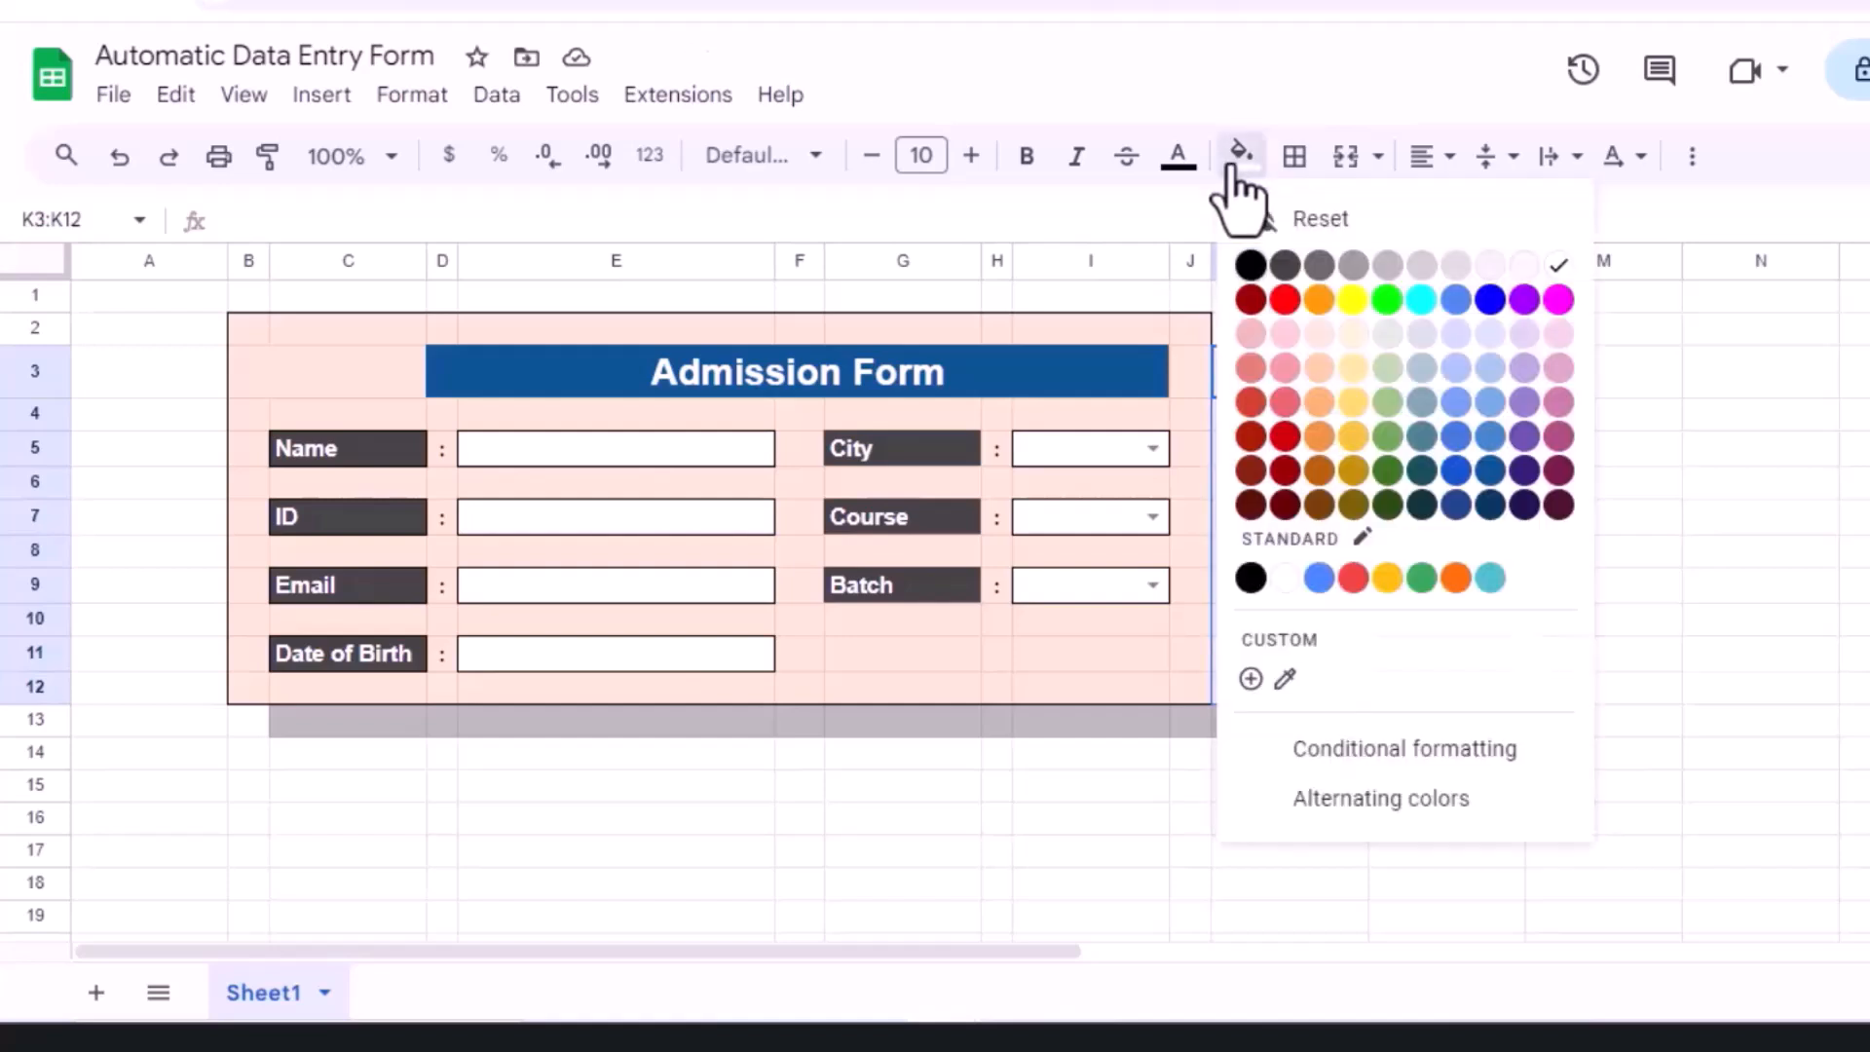
pyautogui.click(1391, 267)
pyautogui.click(1296, 550)
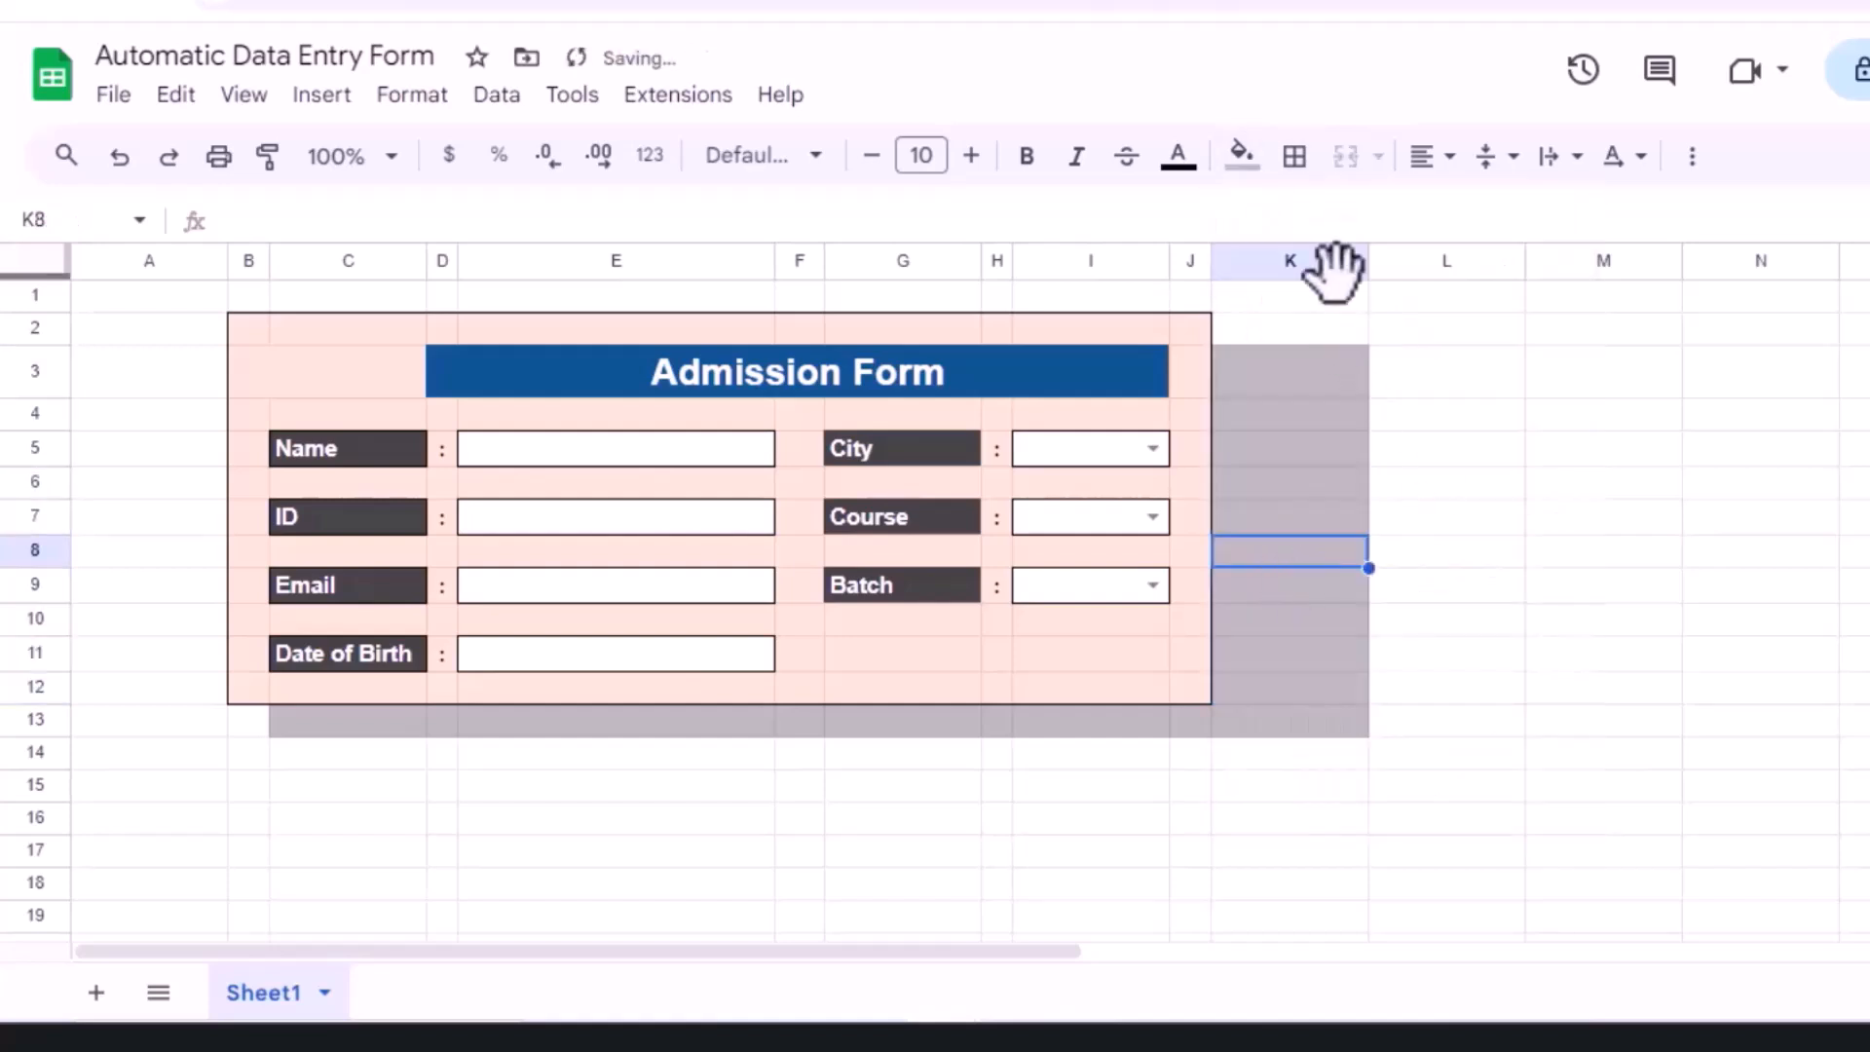
pyautogui.moveTo(1367, 261); pyautogui.dragTo(1248, 258)
pyautogui.click(1383, 451)
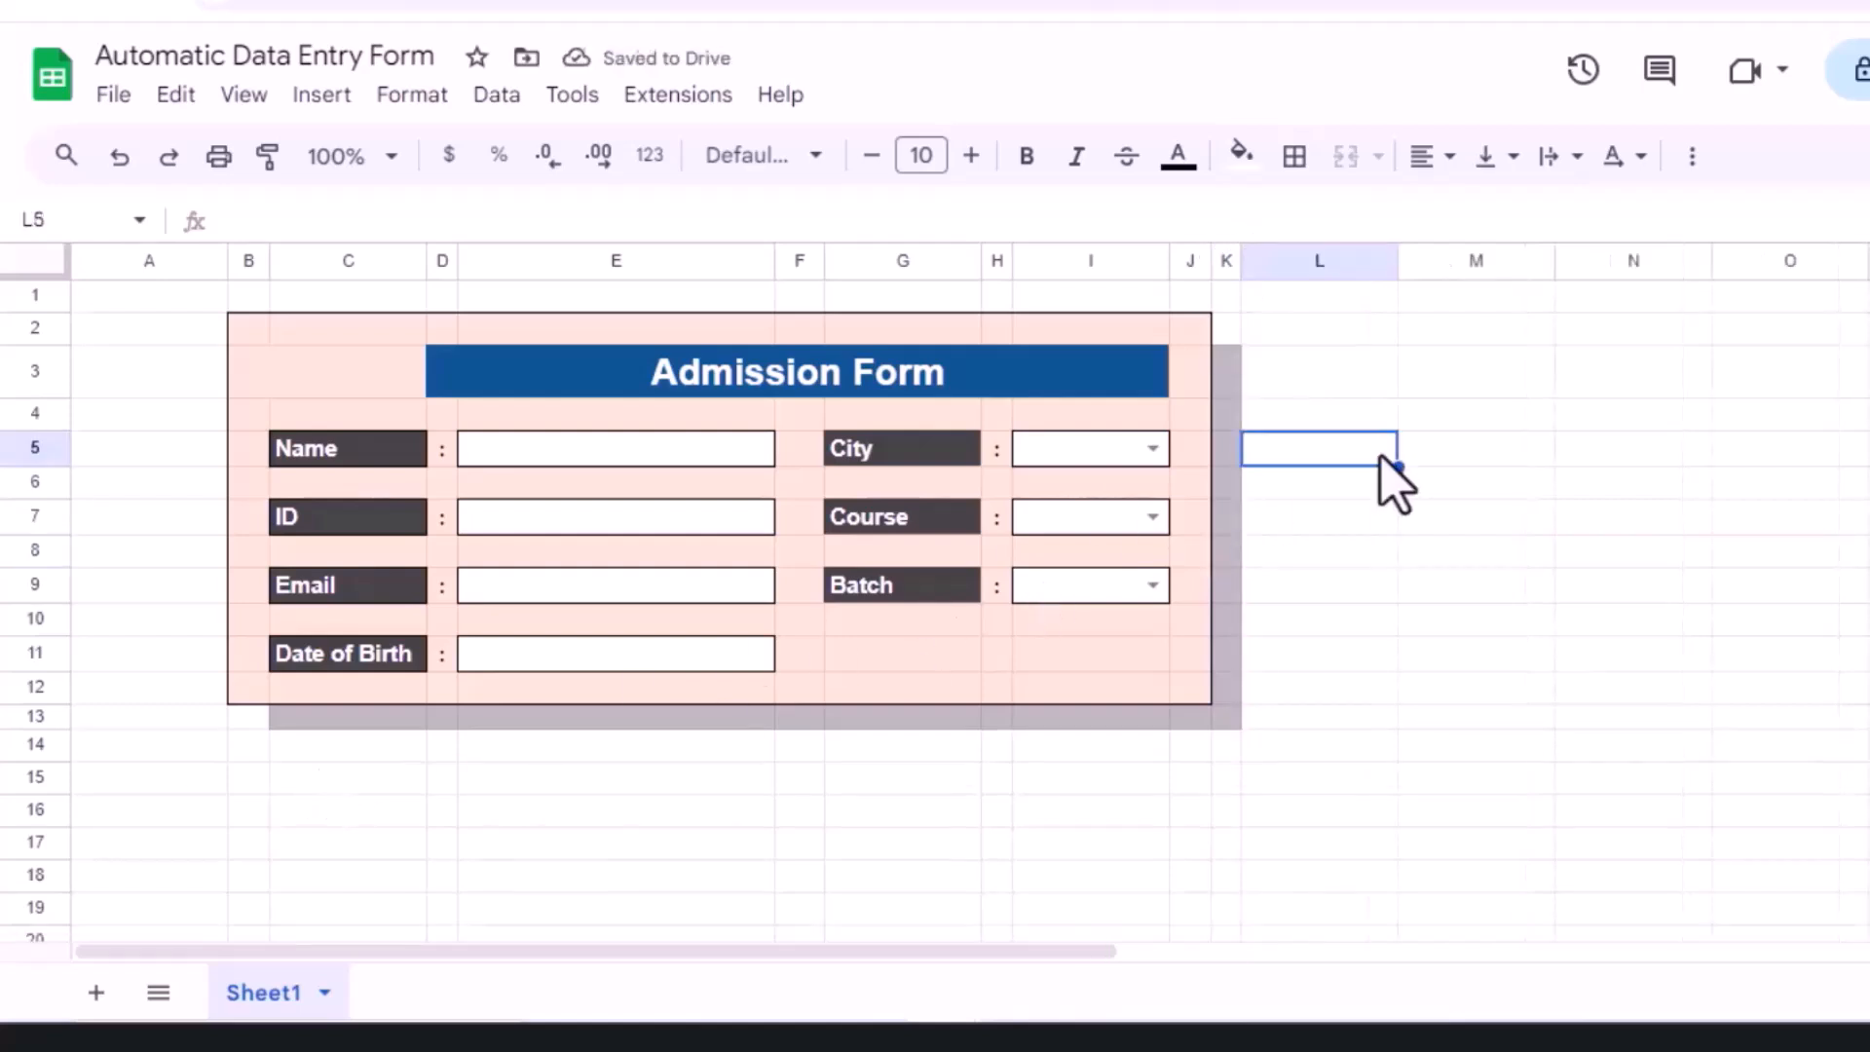
# Step: Turn off the sheet's gridlines
pyautogui.click(242, 102)
pyautogui.moveTo(307, 151)
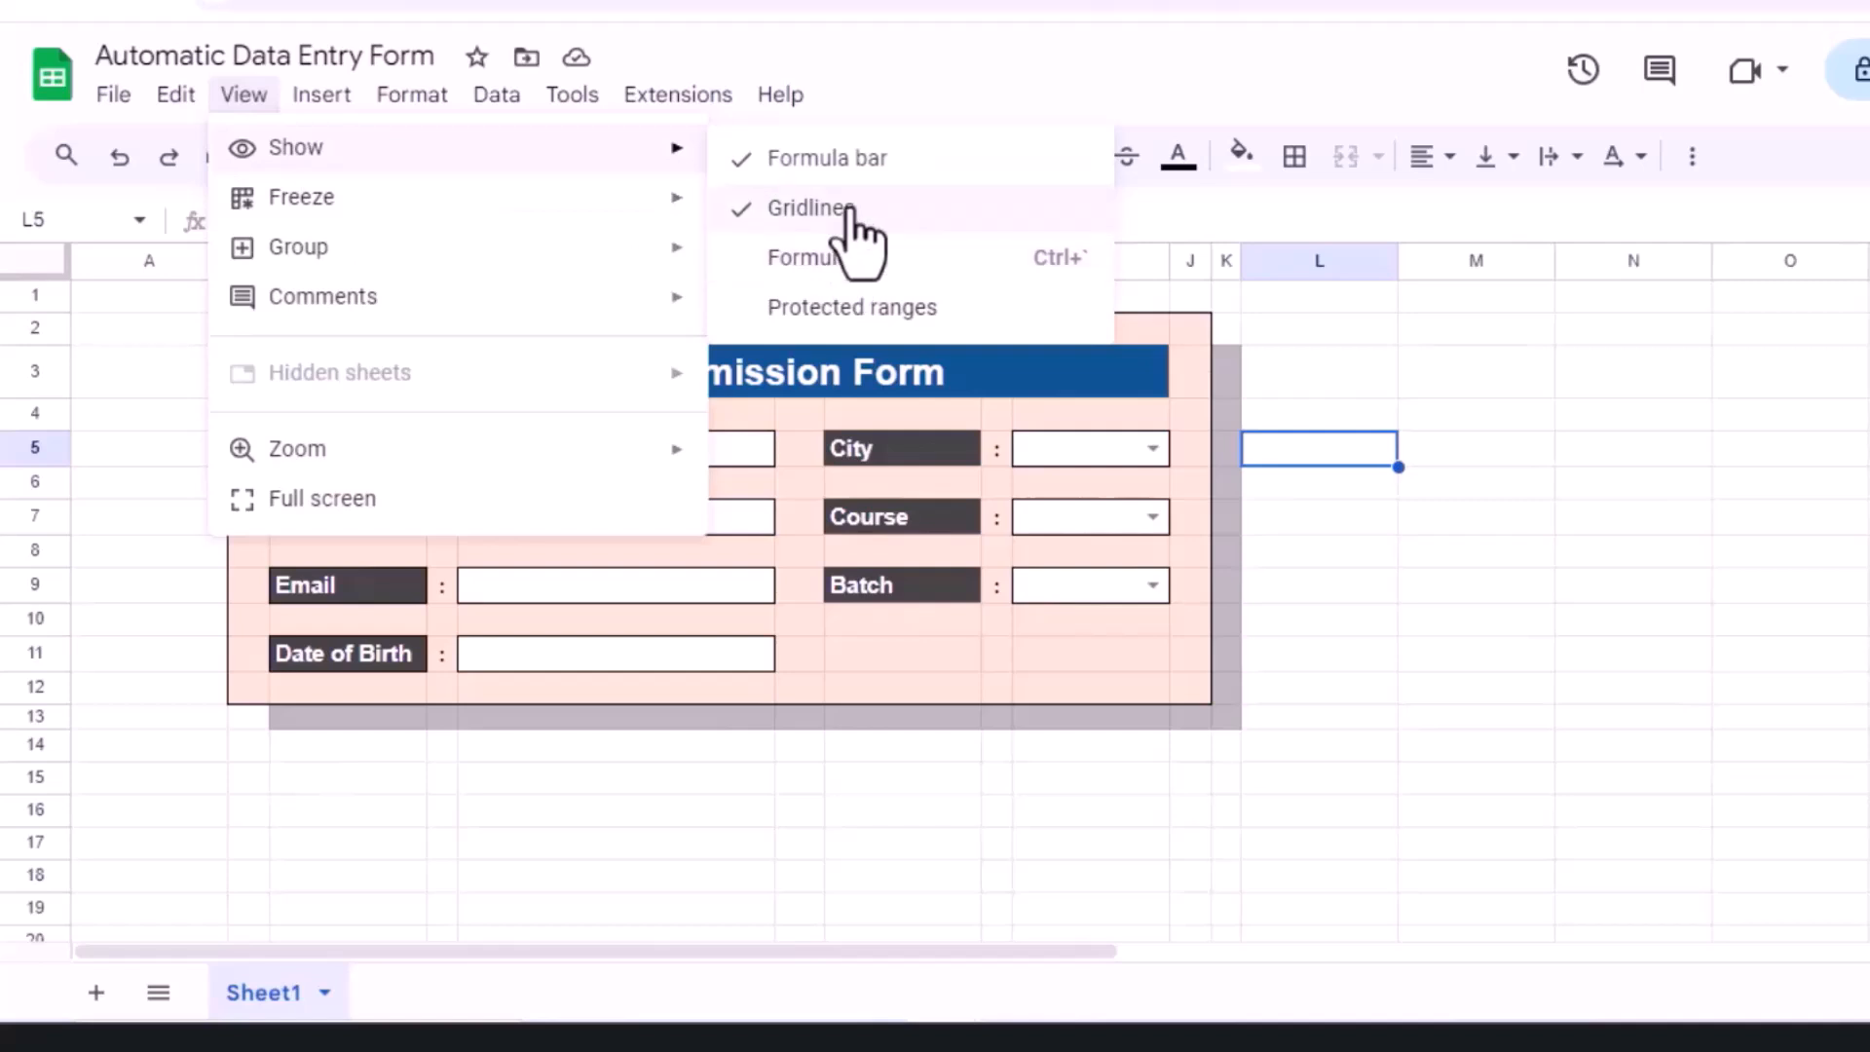
pyautogui.click(848, 207)
# Step: Make all text in the form range B2:J12 bold
pyautogui.moveTo(249, 328); pyautogui.dragTo(1156, 702)
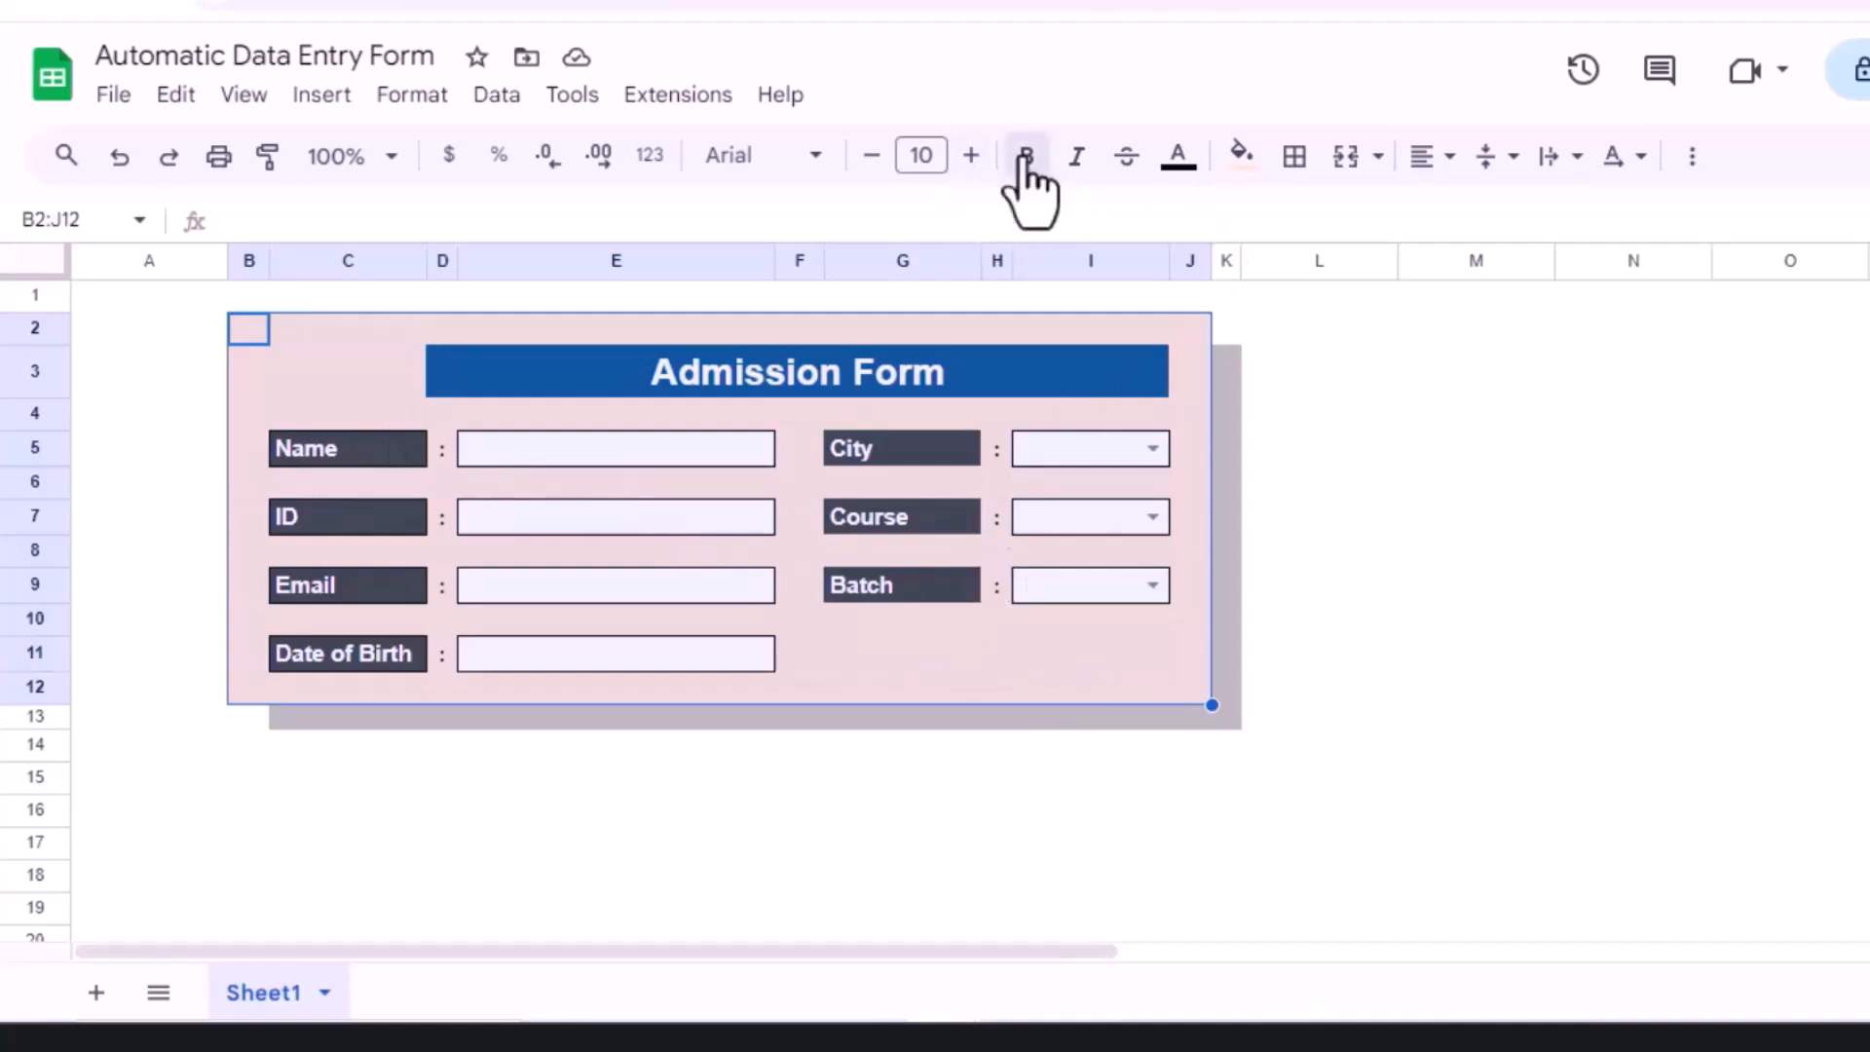
pyautogui.click(1028, 156)
pyautogui.click(421, 375)
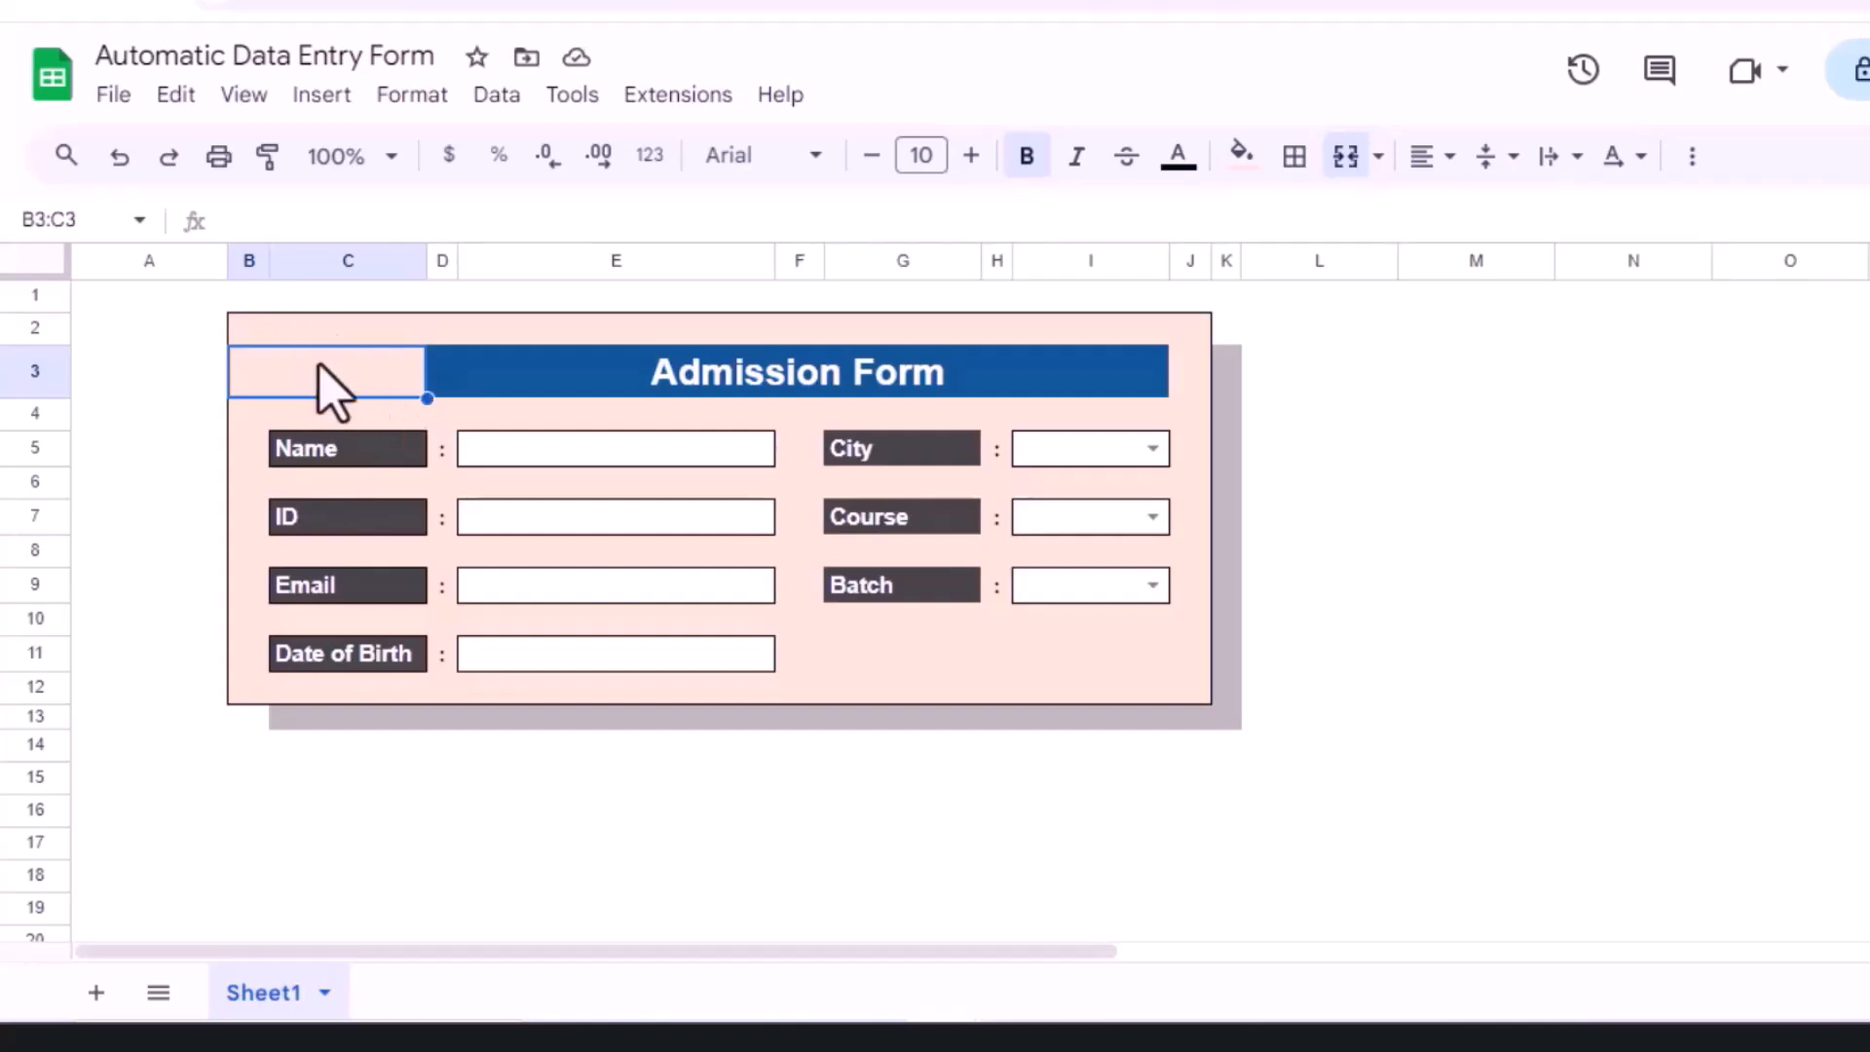
# Step: Upload the Ten Powr Ten Logo image into the cell beside the title
pyautogui.click(321, 94)
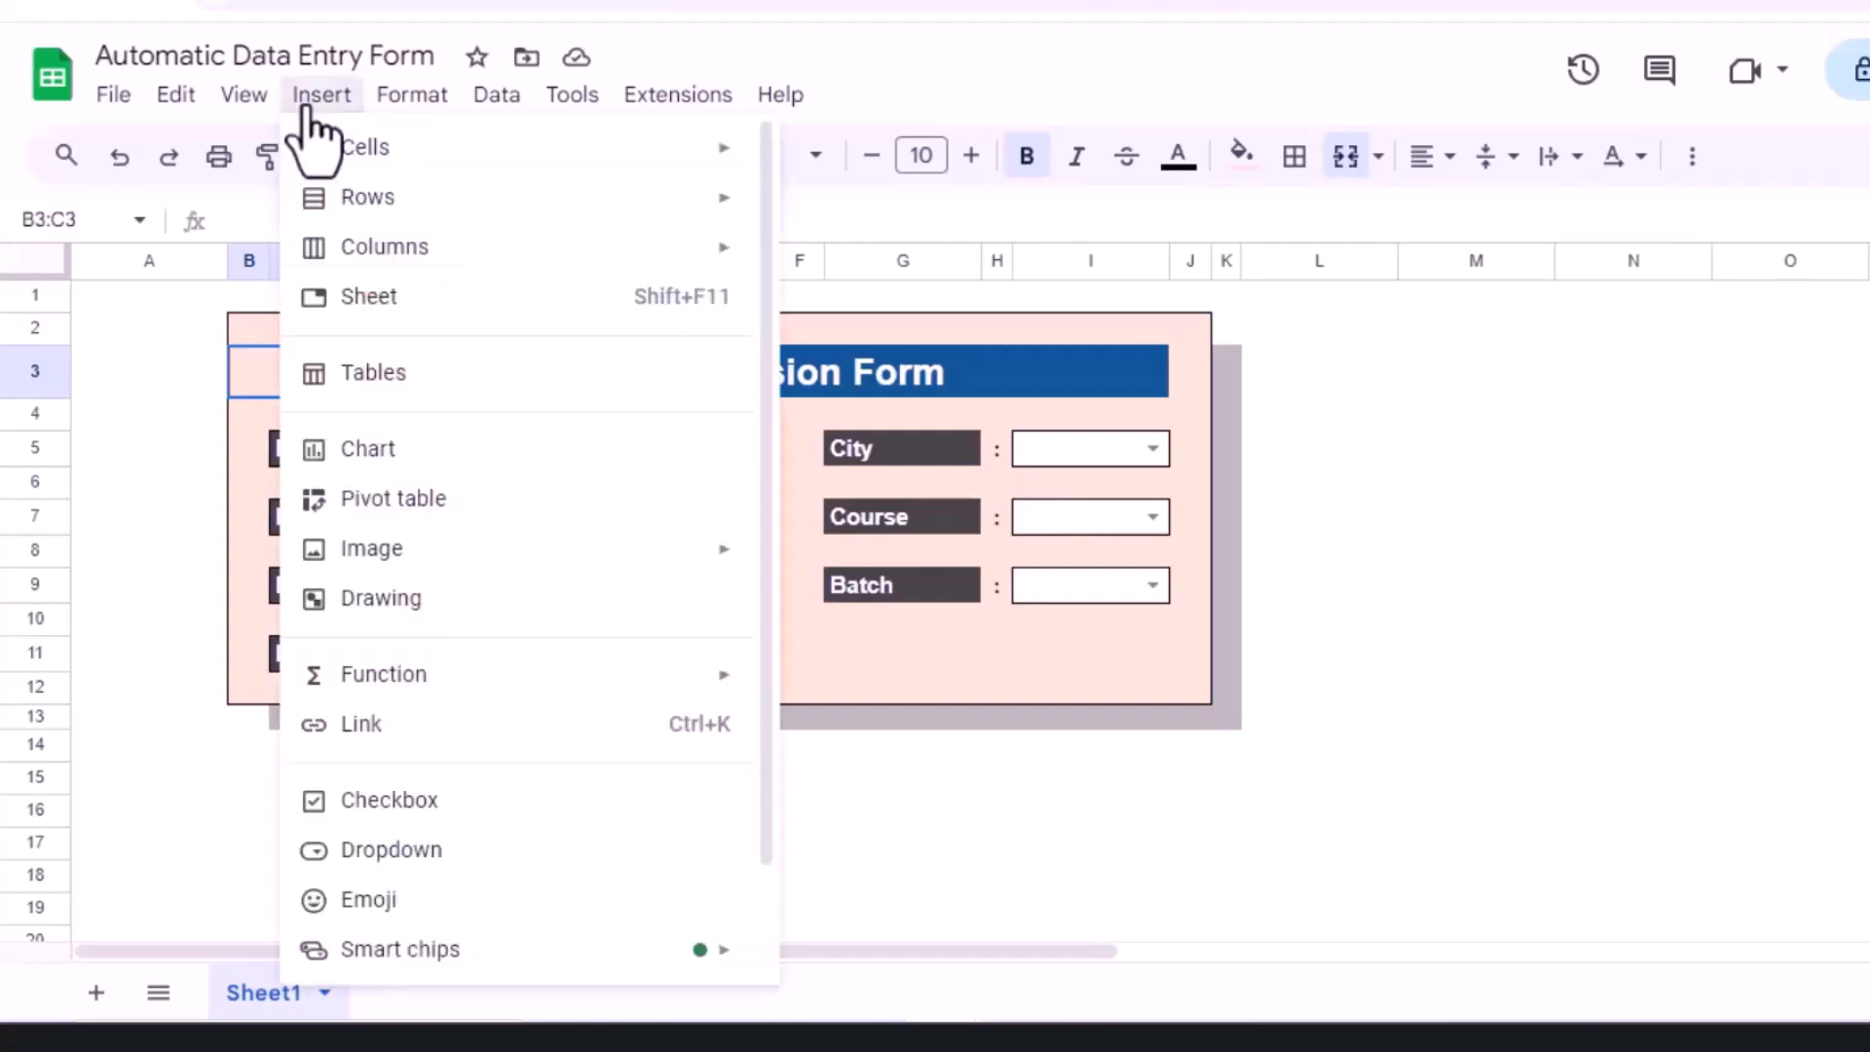
pyautogui.moveTo(419, 551)
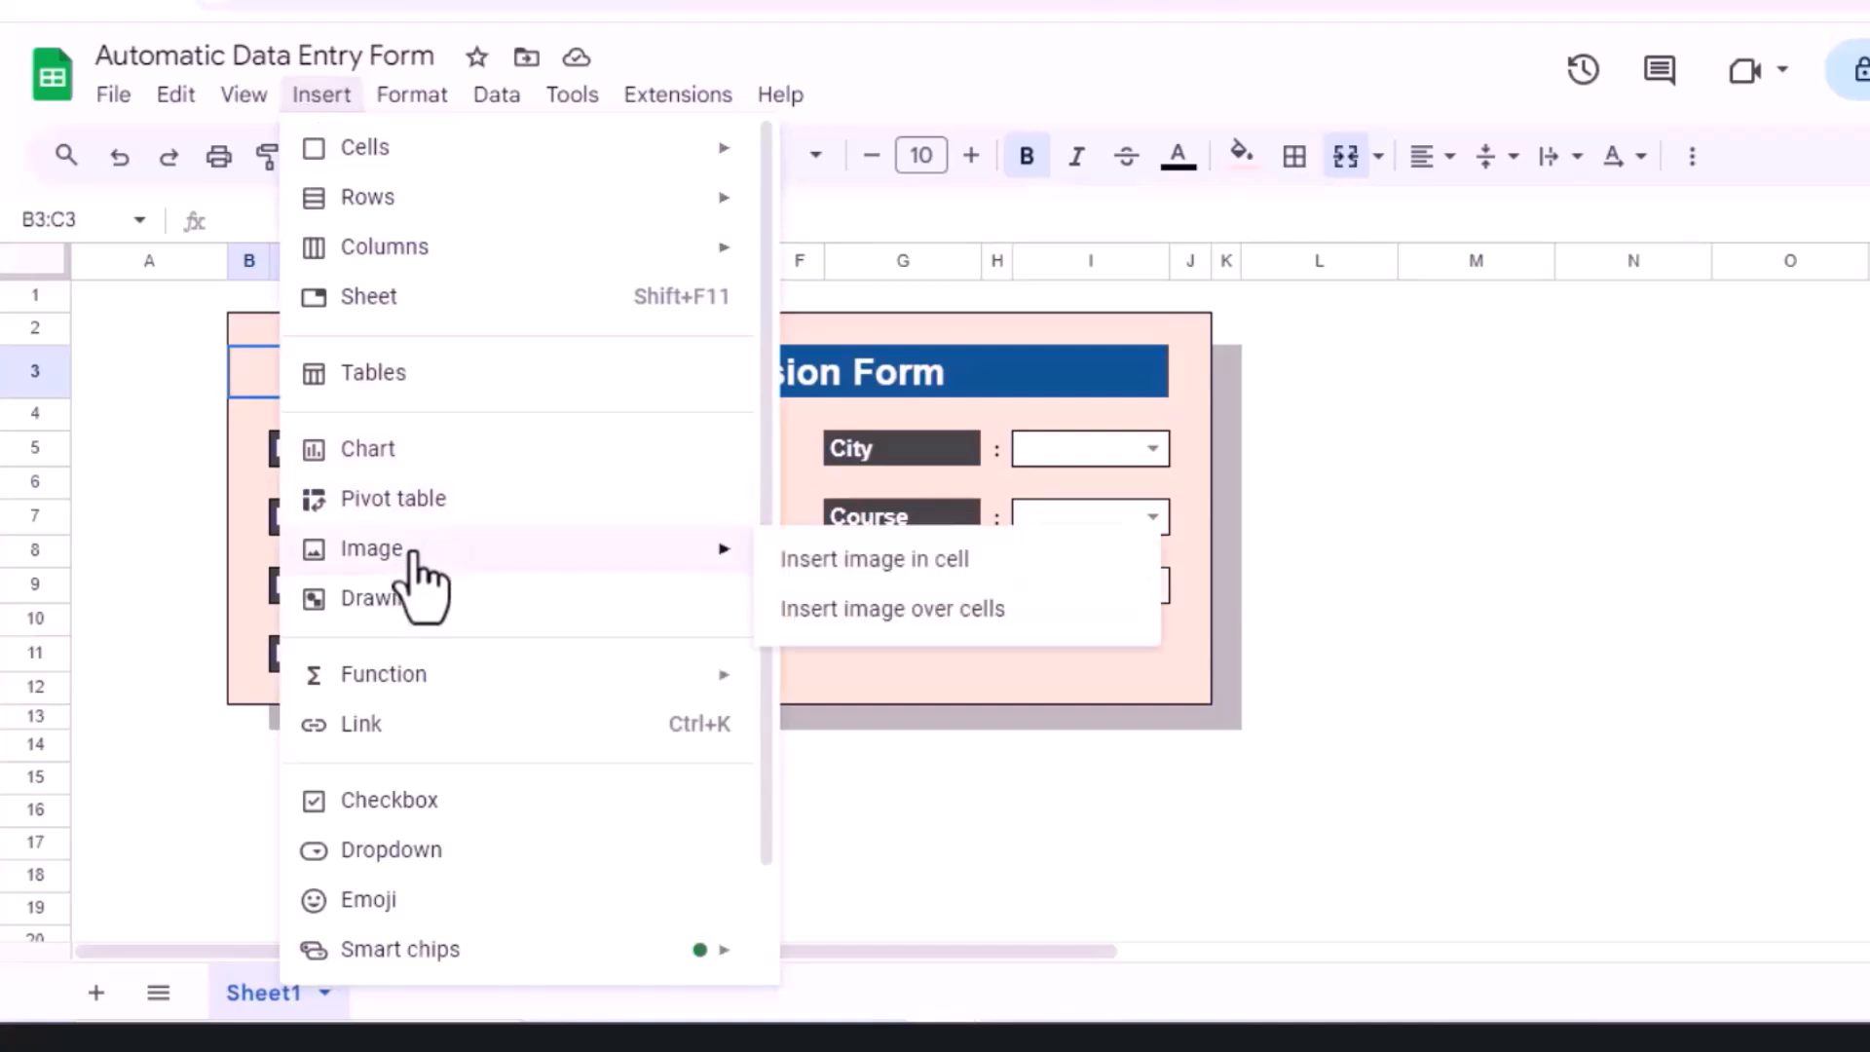
pyautogui.click(905, 571)
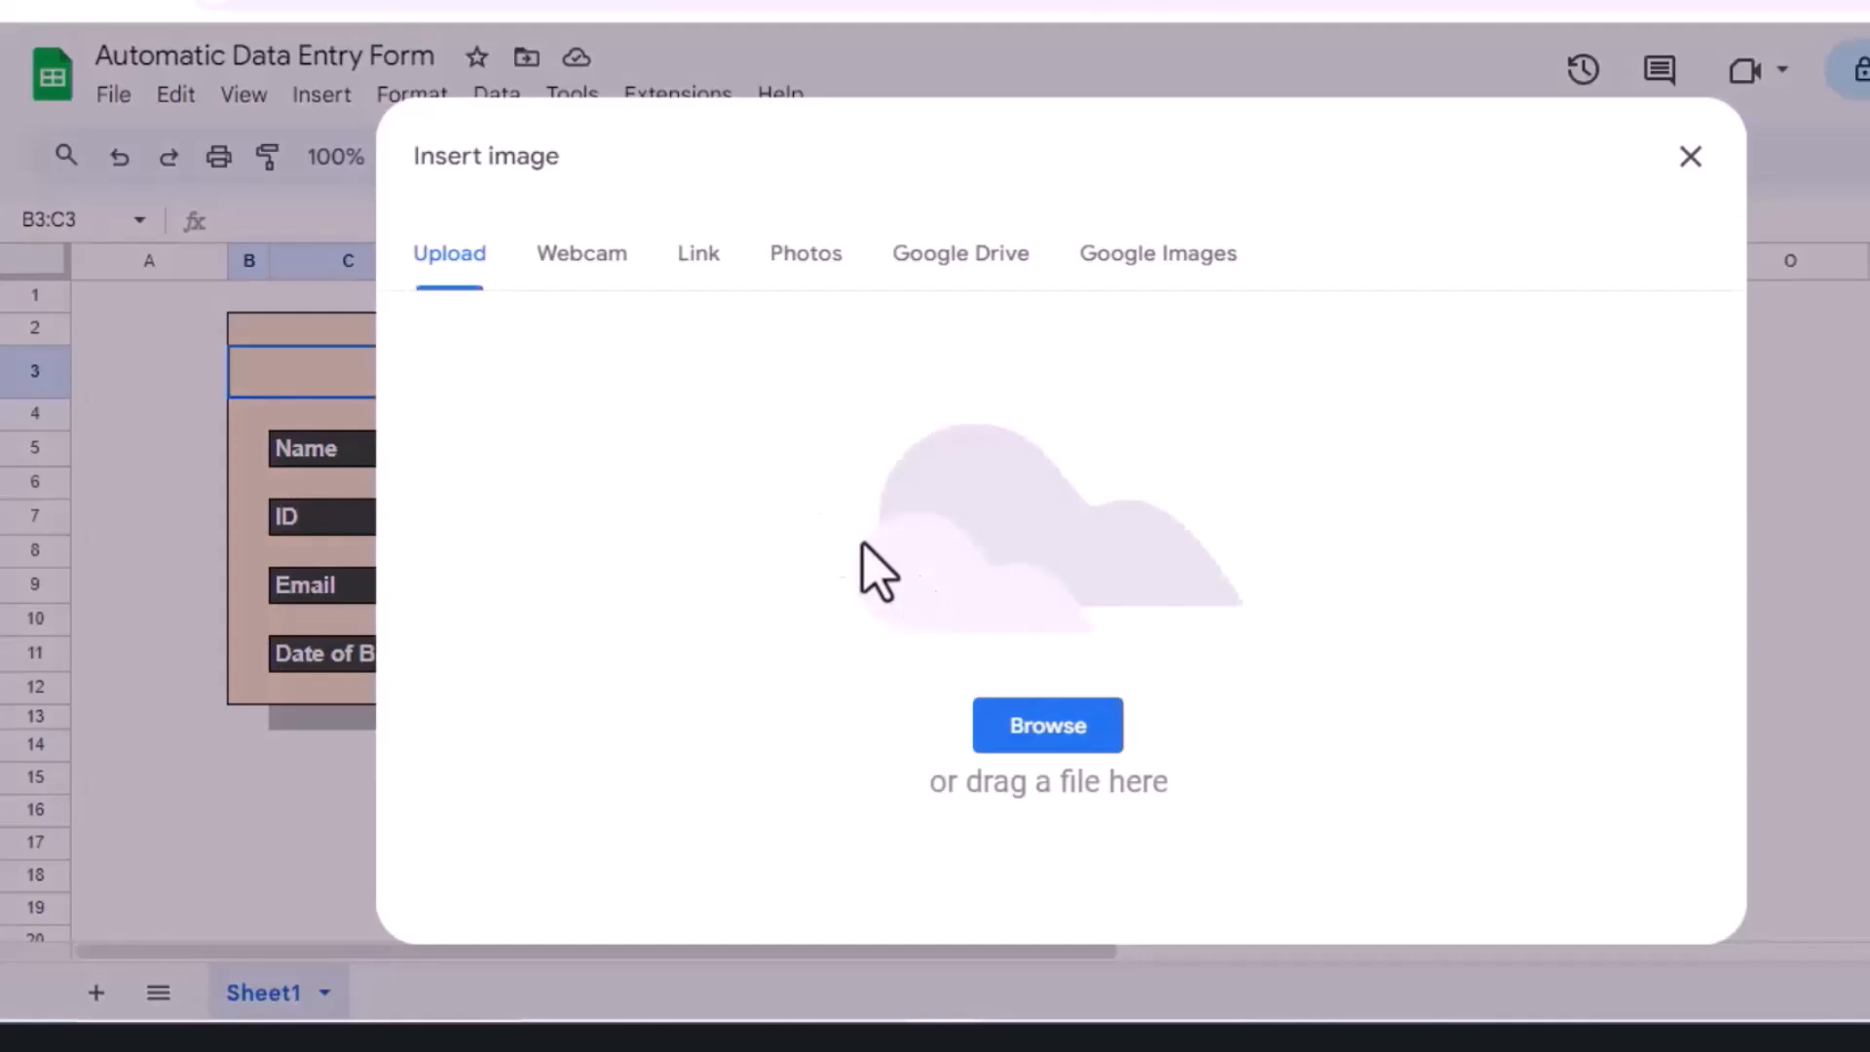
pyautogui.click(455, 261)
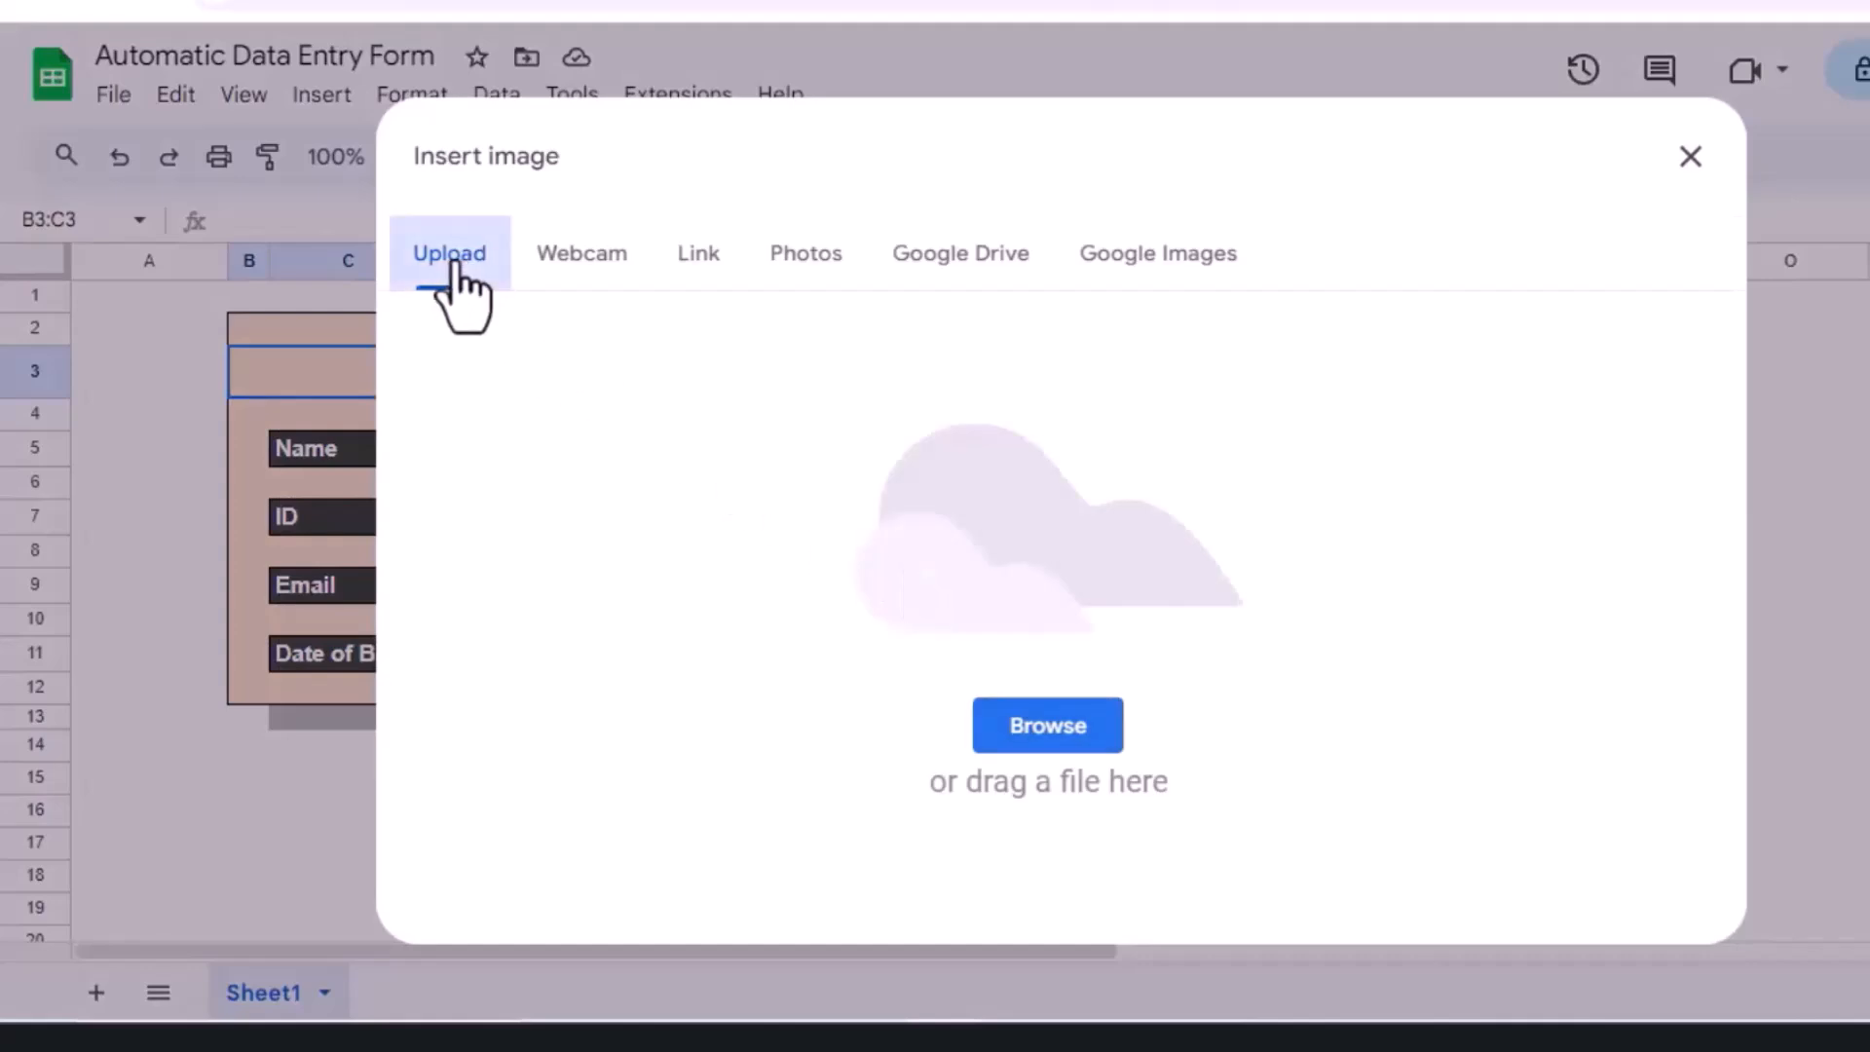
pyautogui.click(1081, 733)
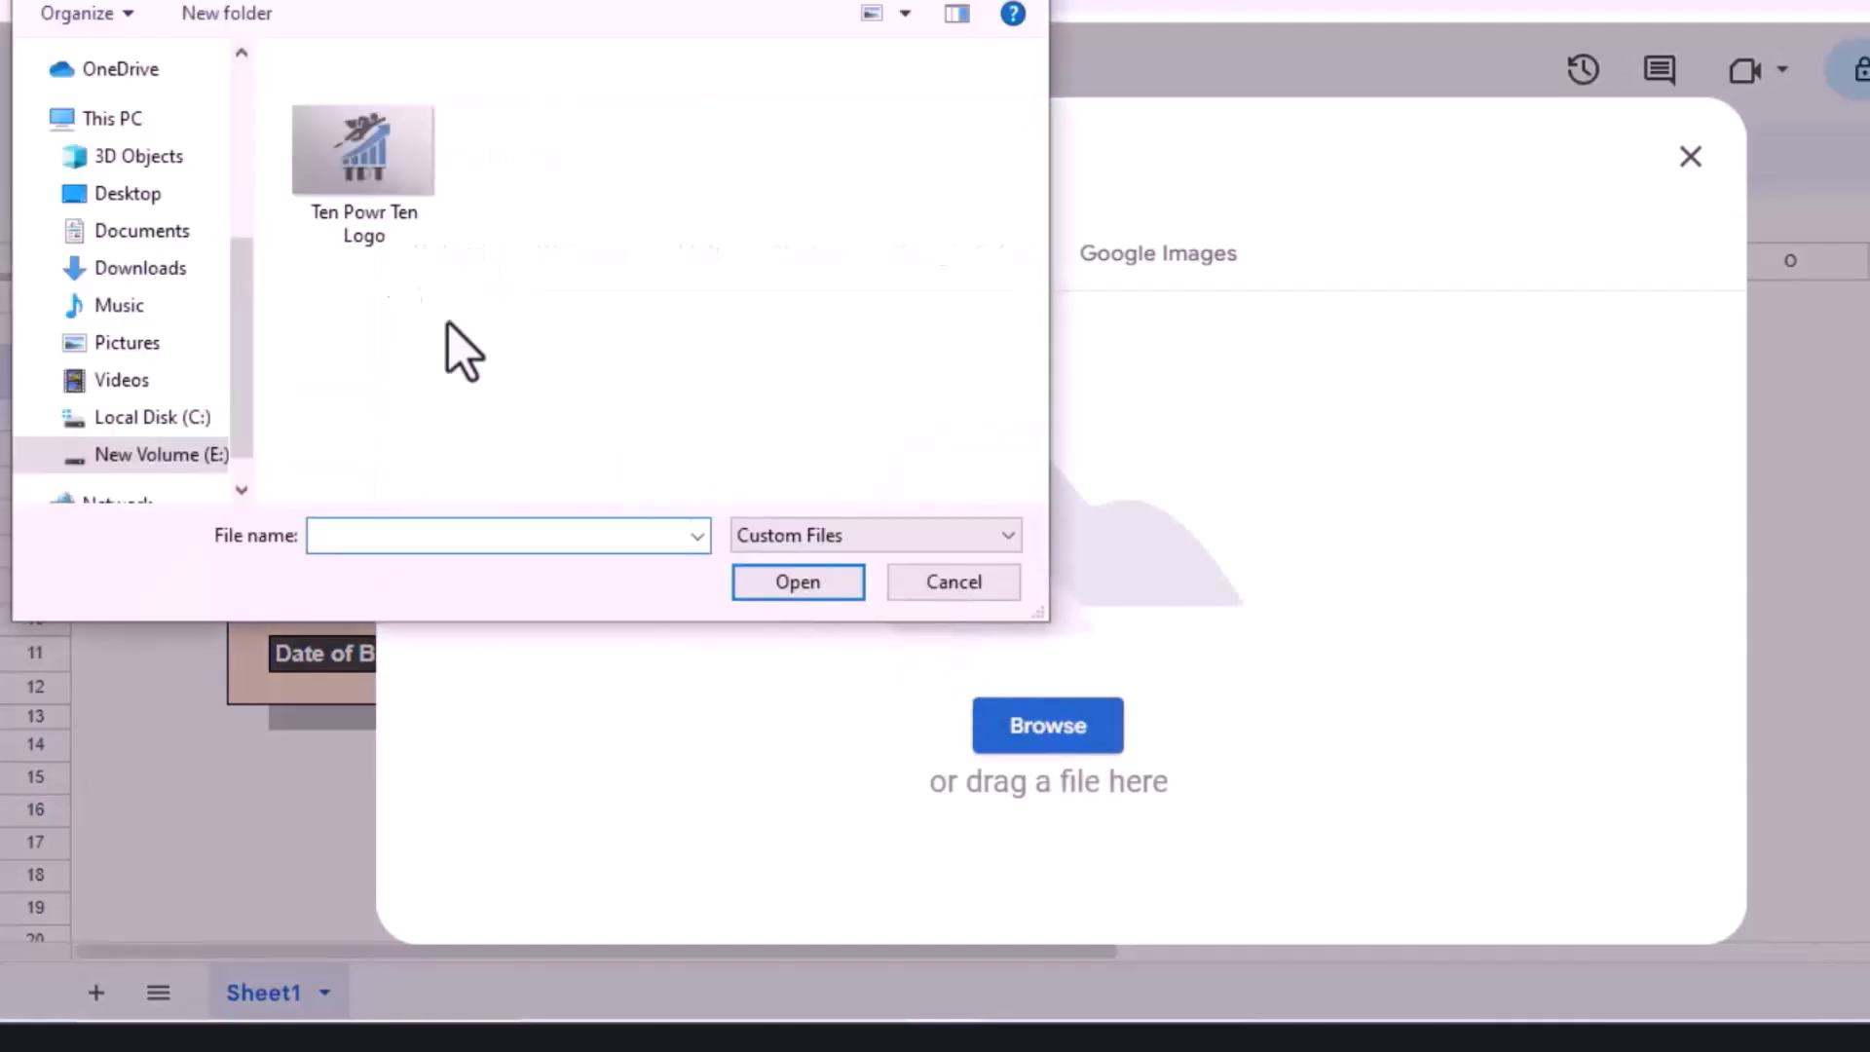
pyautogui.doubleClick(386, 220)
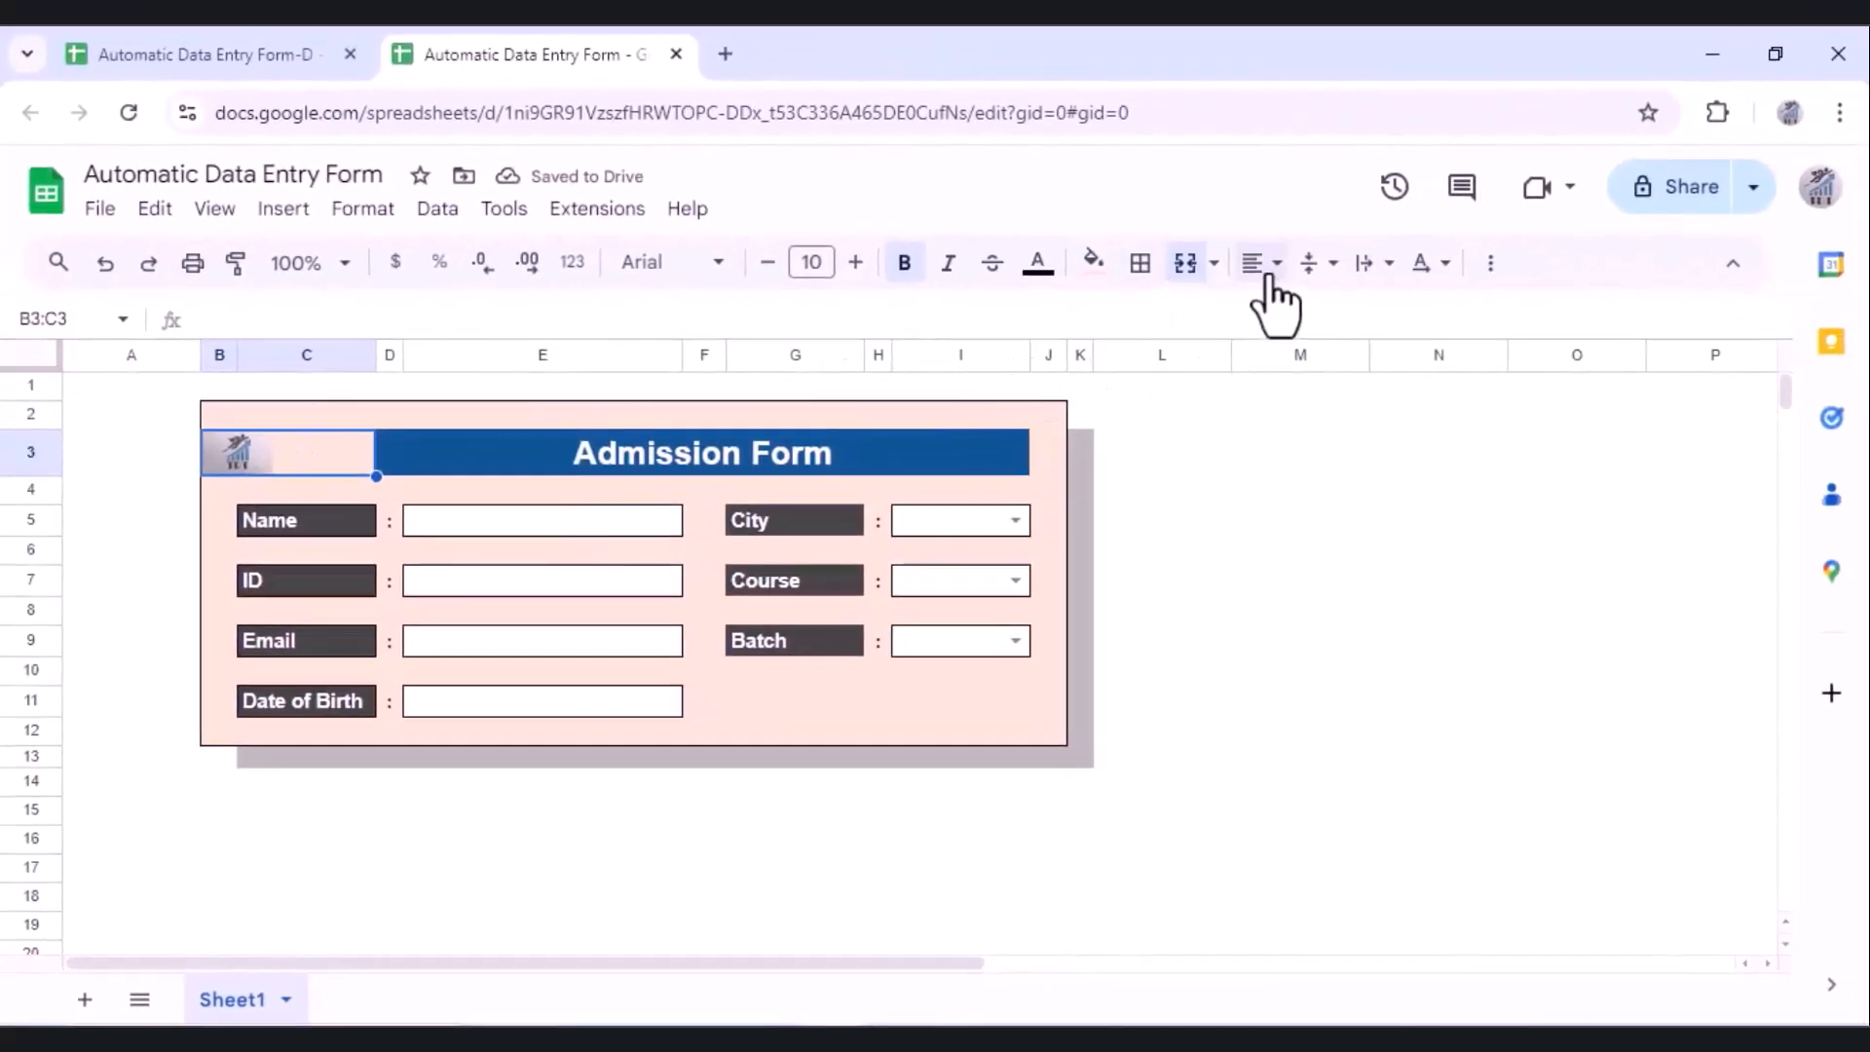
# Step: Centre the logo horizontally within its cell
pyautogui.click(1272, 278)
pyautogui.click(1301, 314)
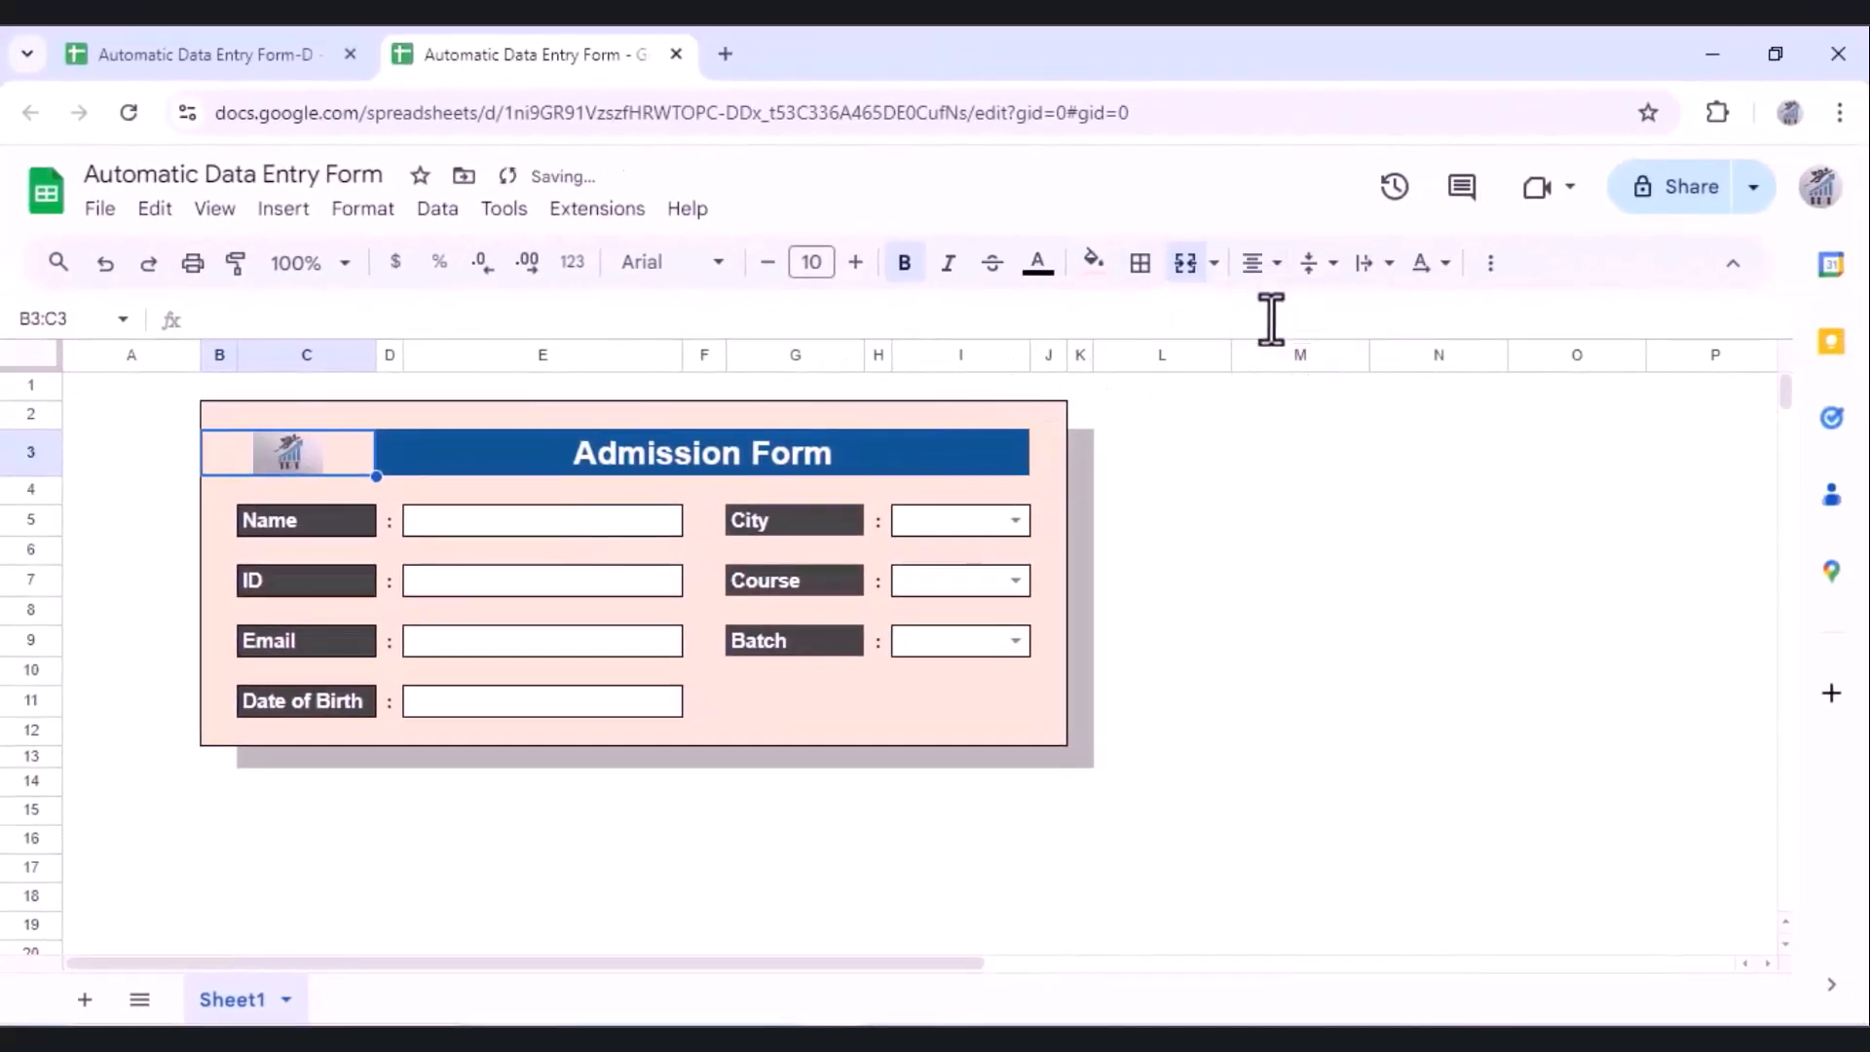
pyautogui.click(358, 811)
pyautogui.click(441, 813)
# Step: Rename the Sheet1 tab to 'Form'
pyautogui.click(417, 863)
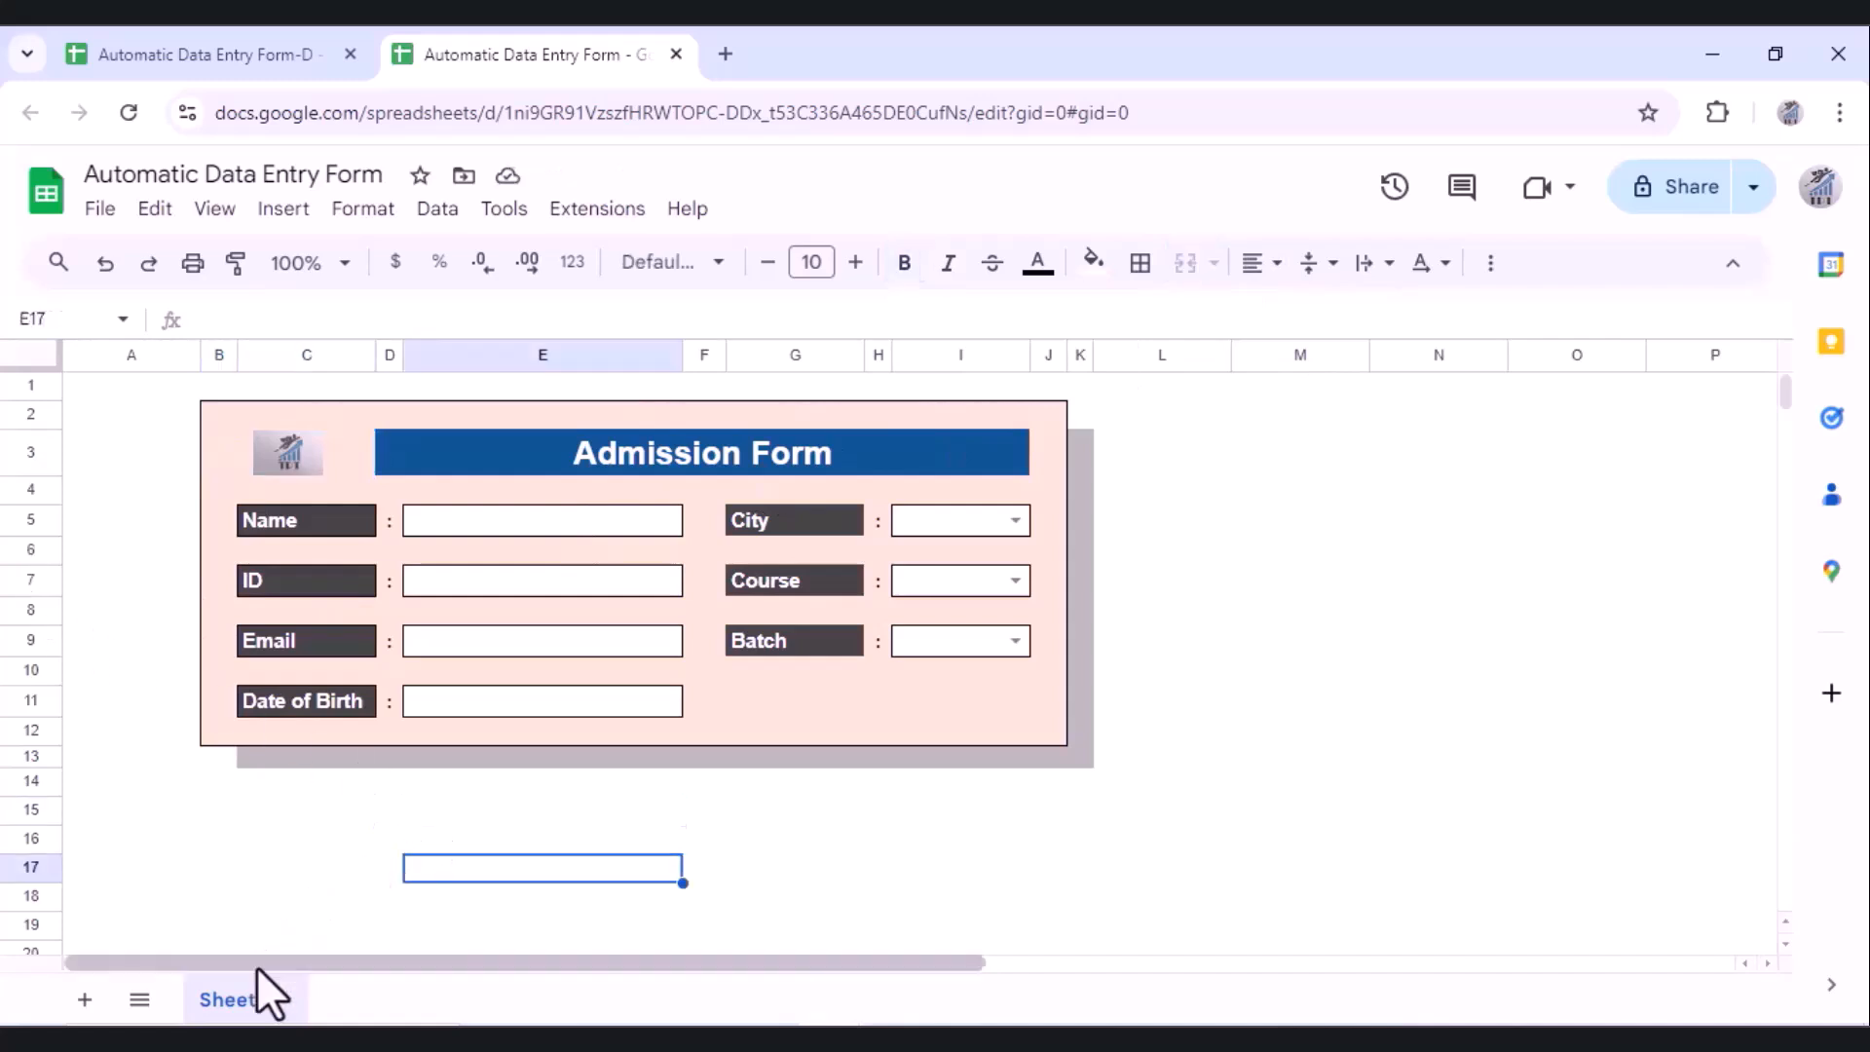
pyautogui.doubleClick(232, 1002)
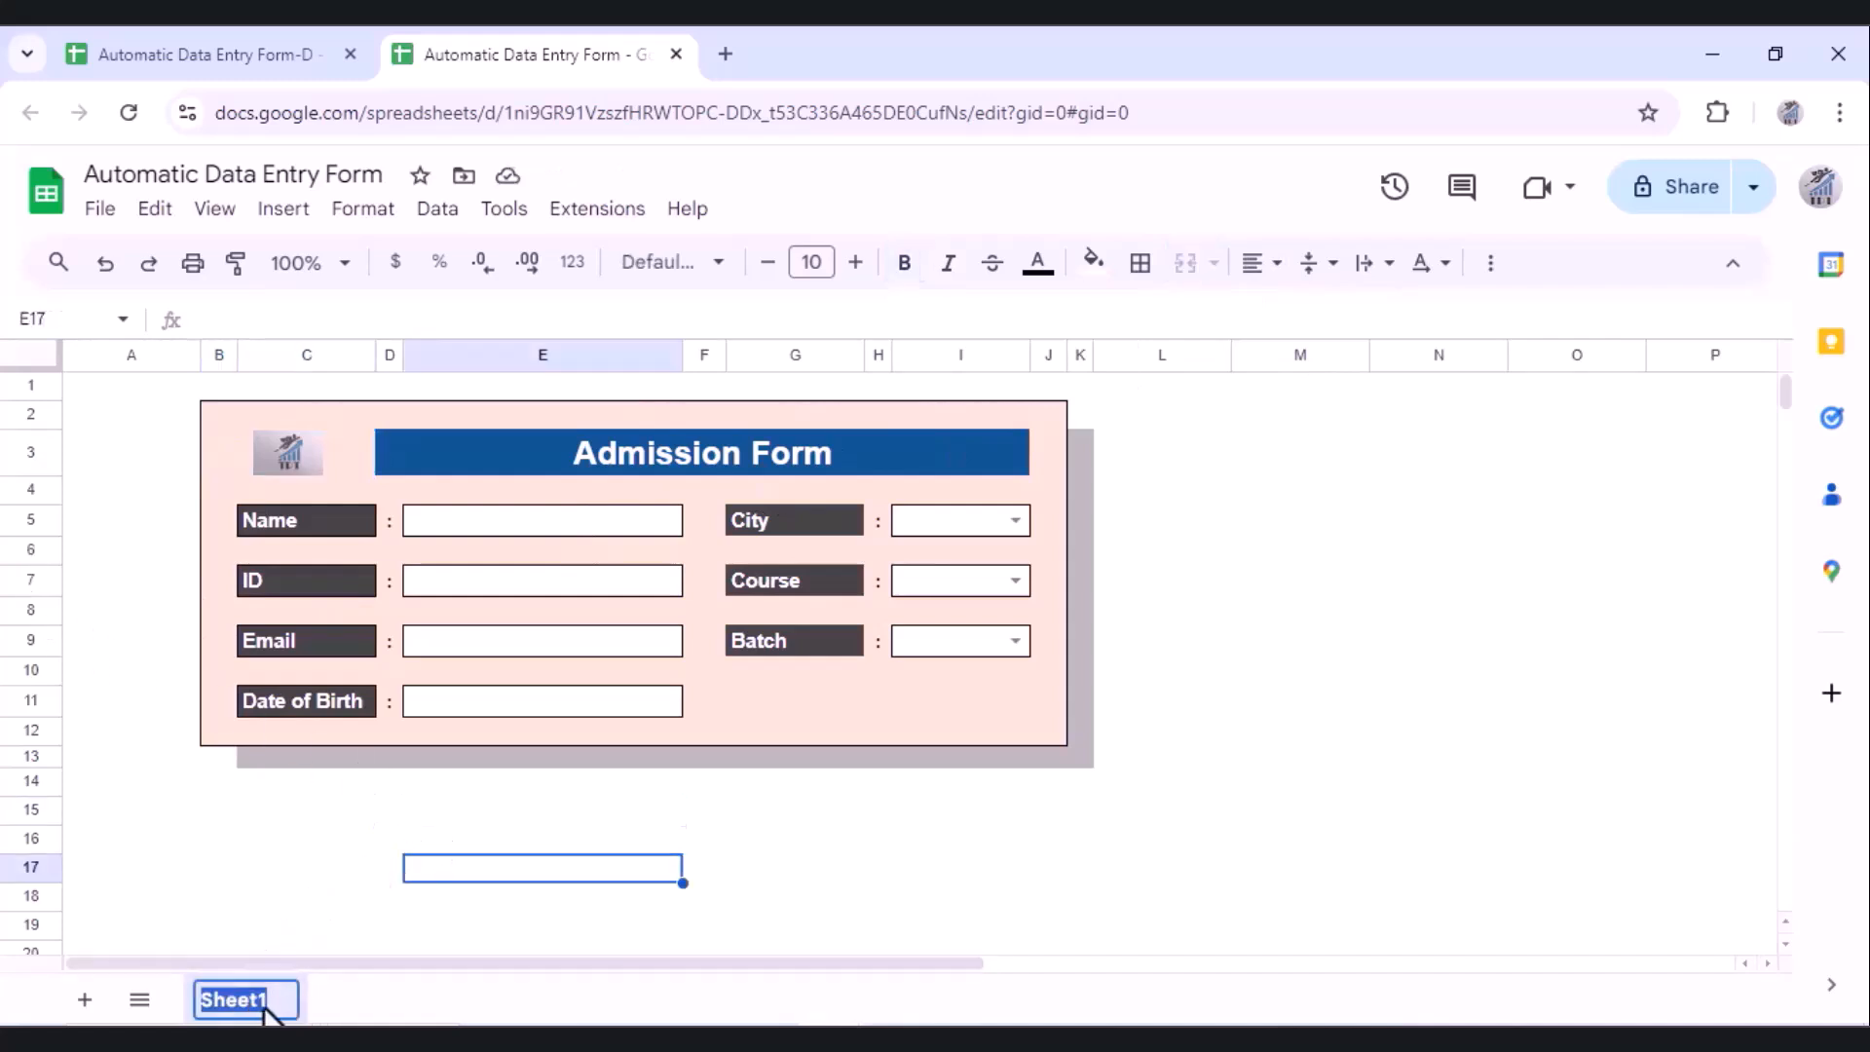
pyautogui.write('Form')
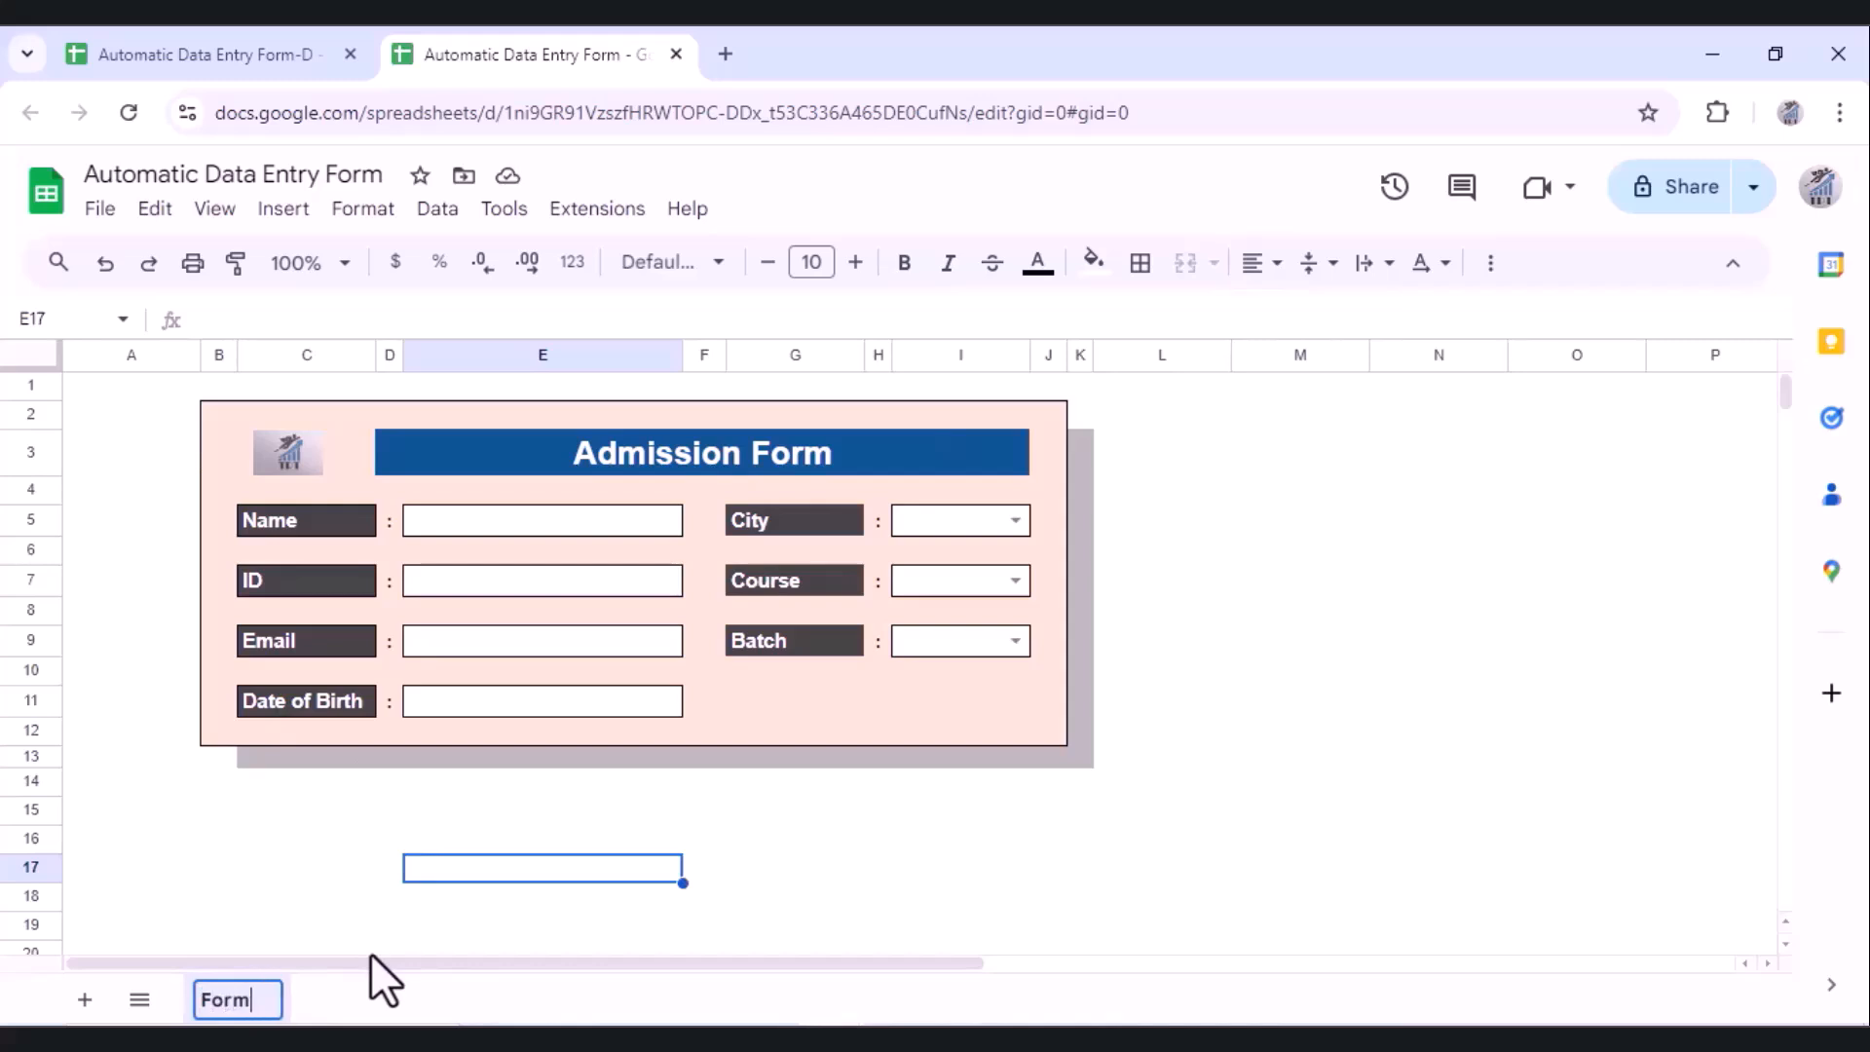
pyautogui.click(381, 898)
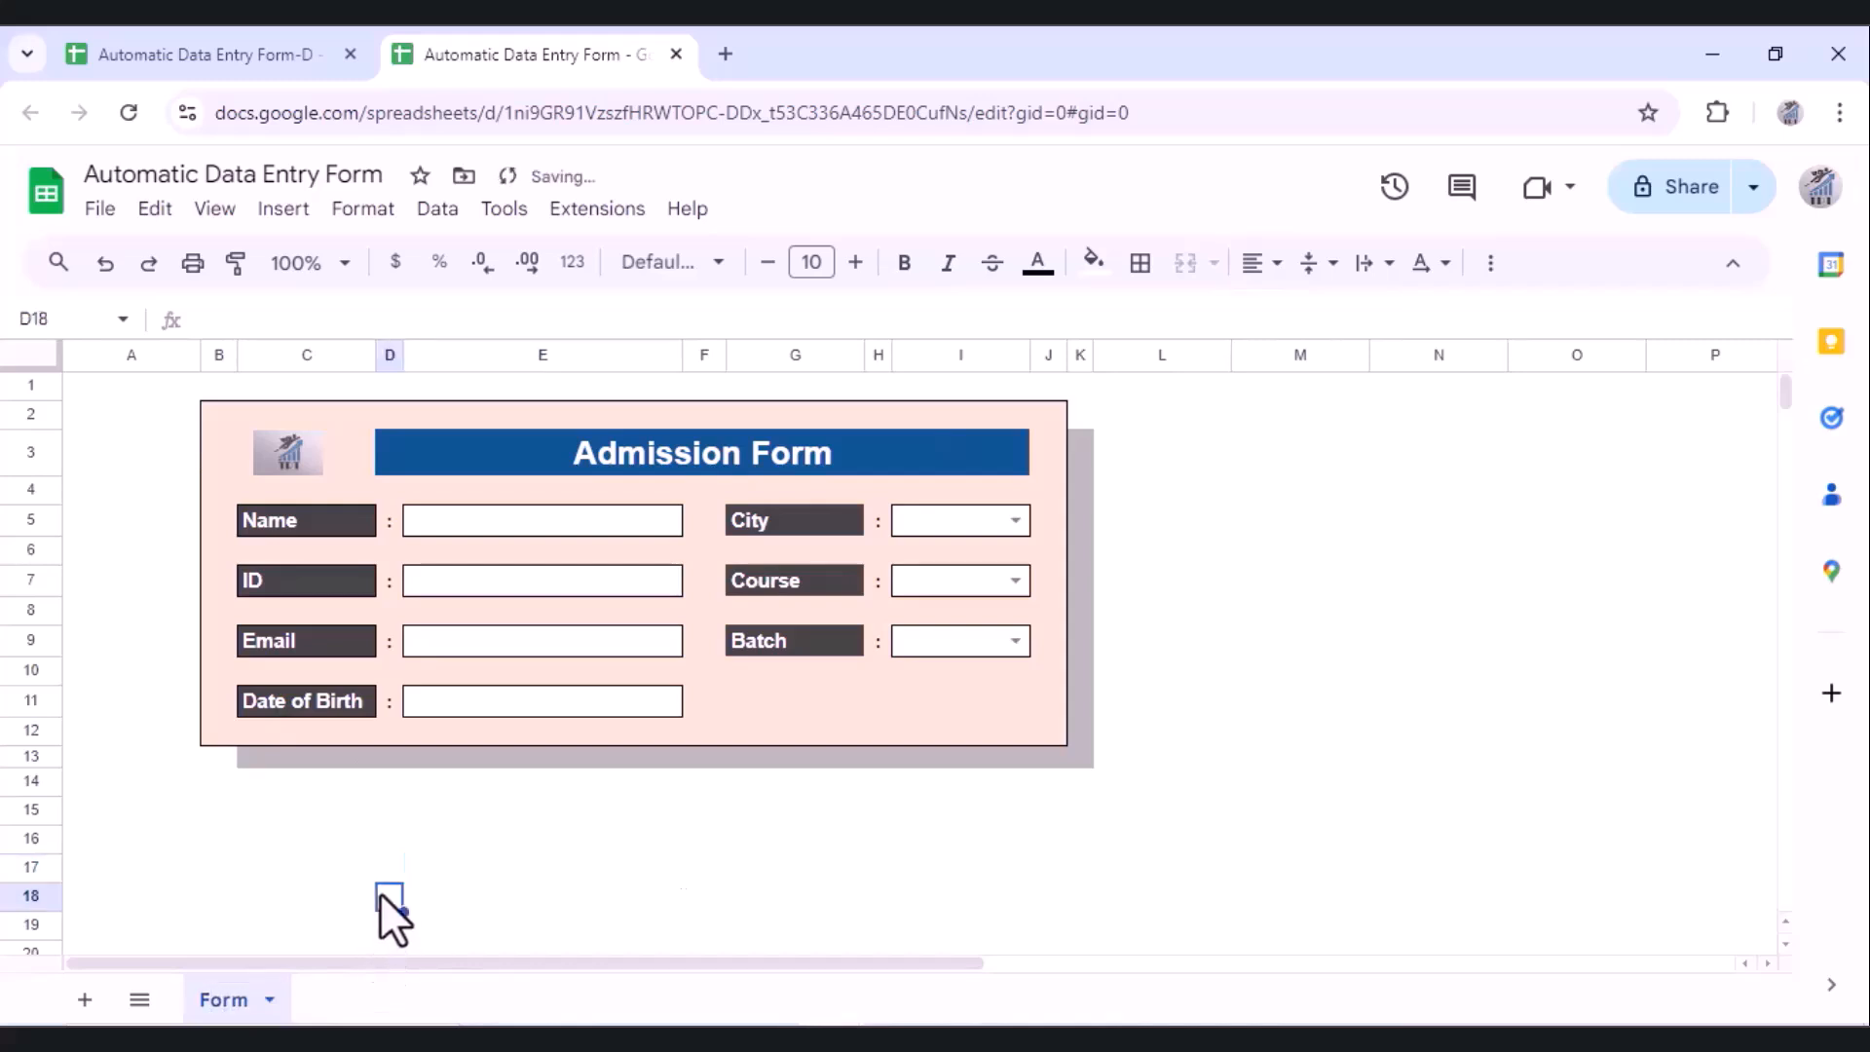
# Step: Left-align the Name to Date of Birth entry boxes in E5:E11
pyautogui.click(326, 810)
pyautogui.moveTo(539, 523); pyautogui.dragTo(551, 700)
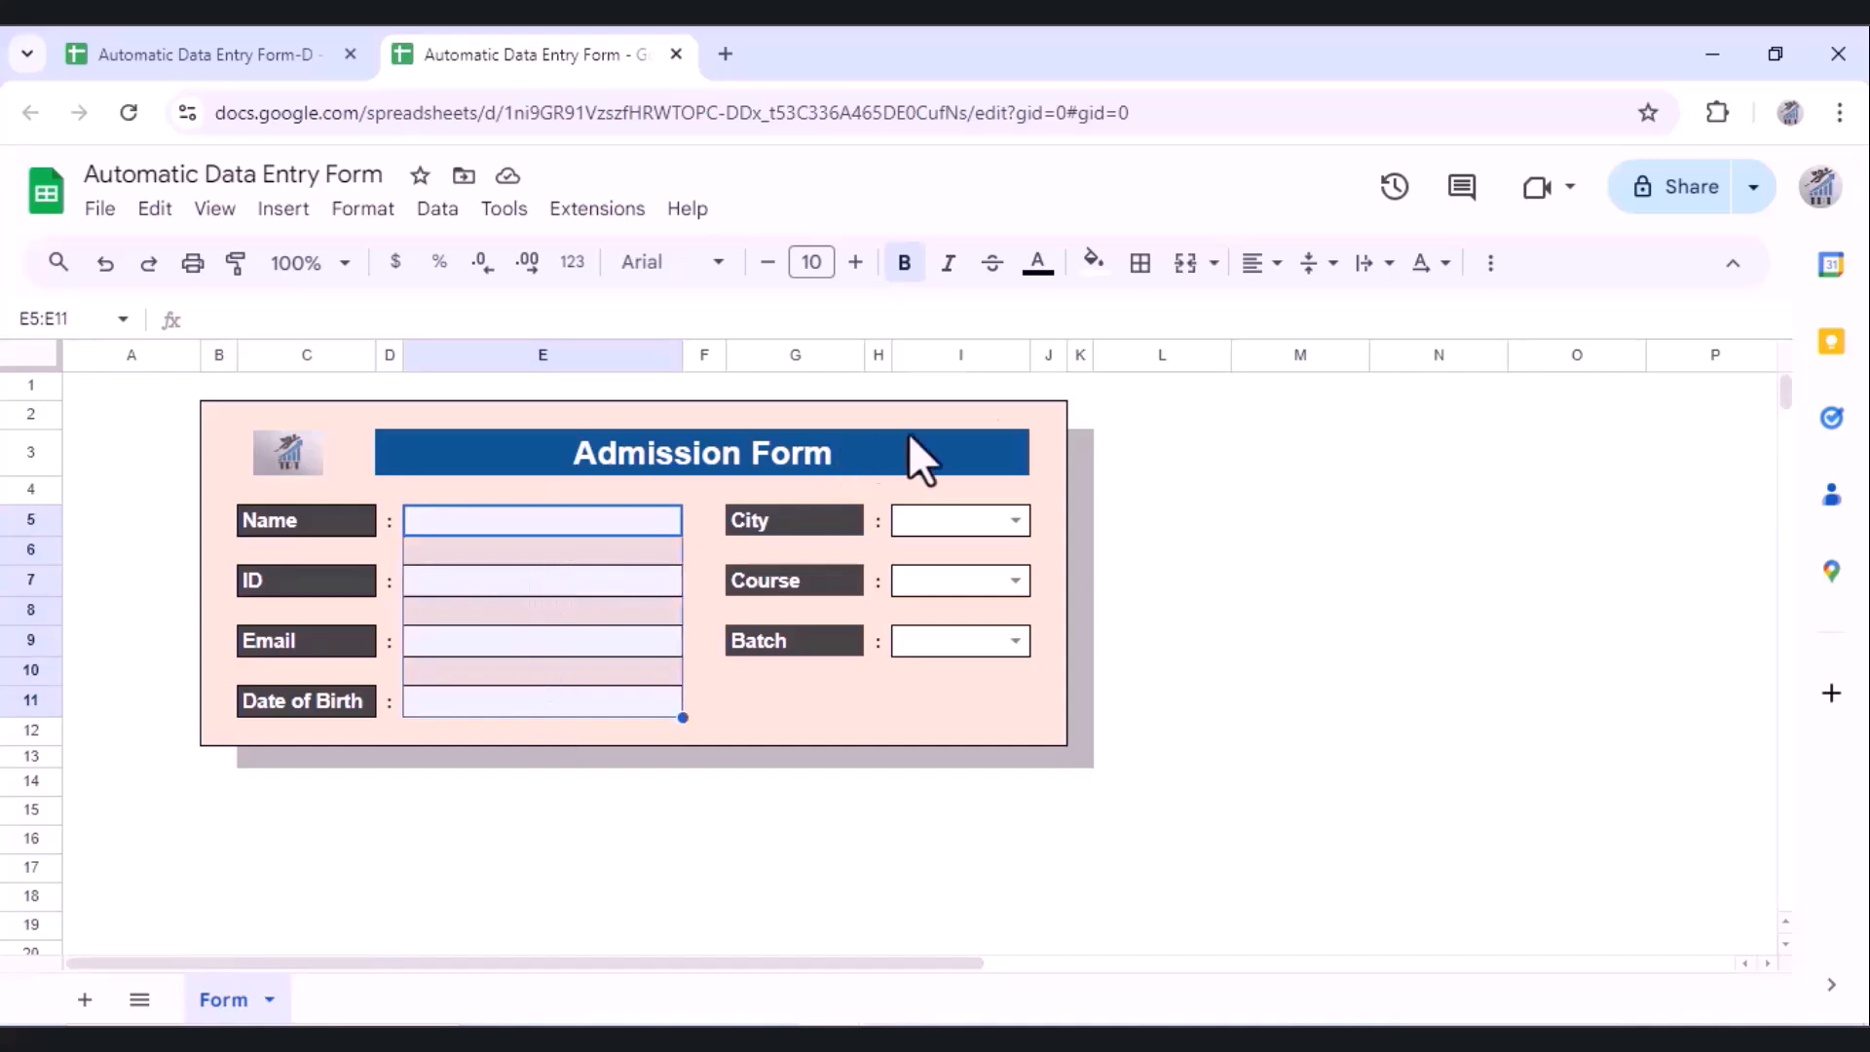
pyautogui.click(1262, 263)
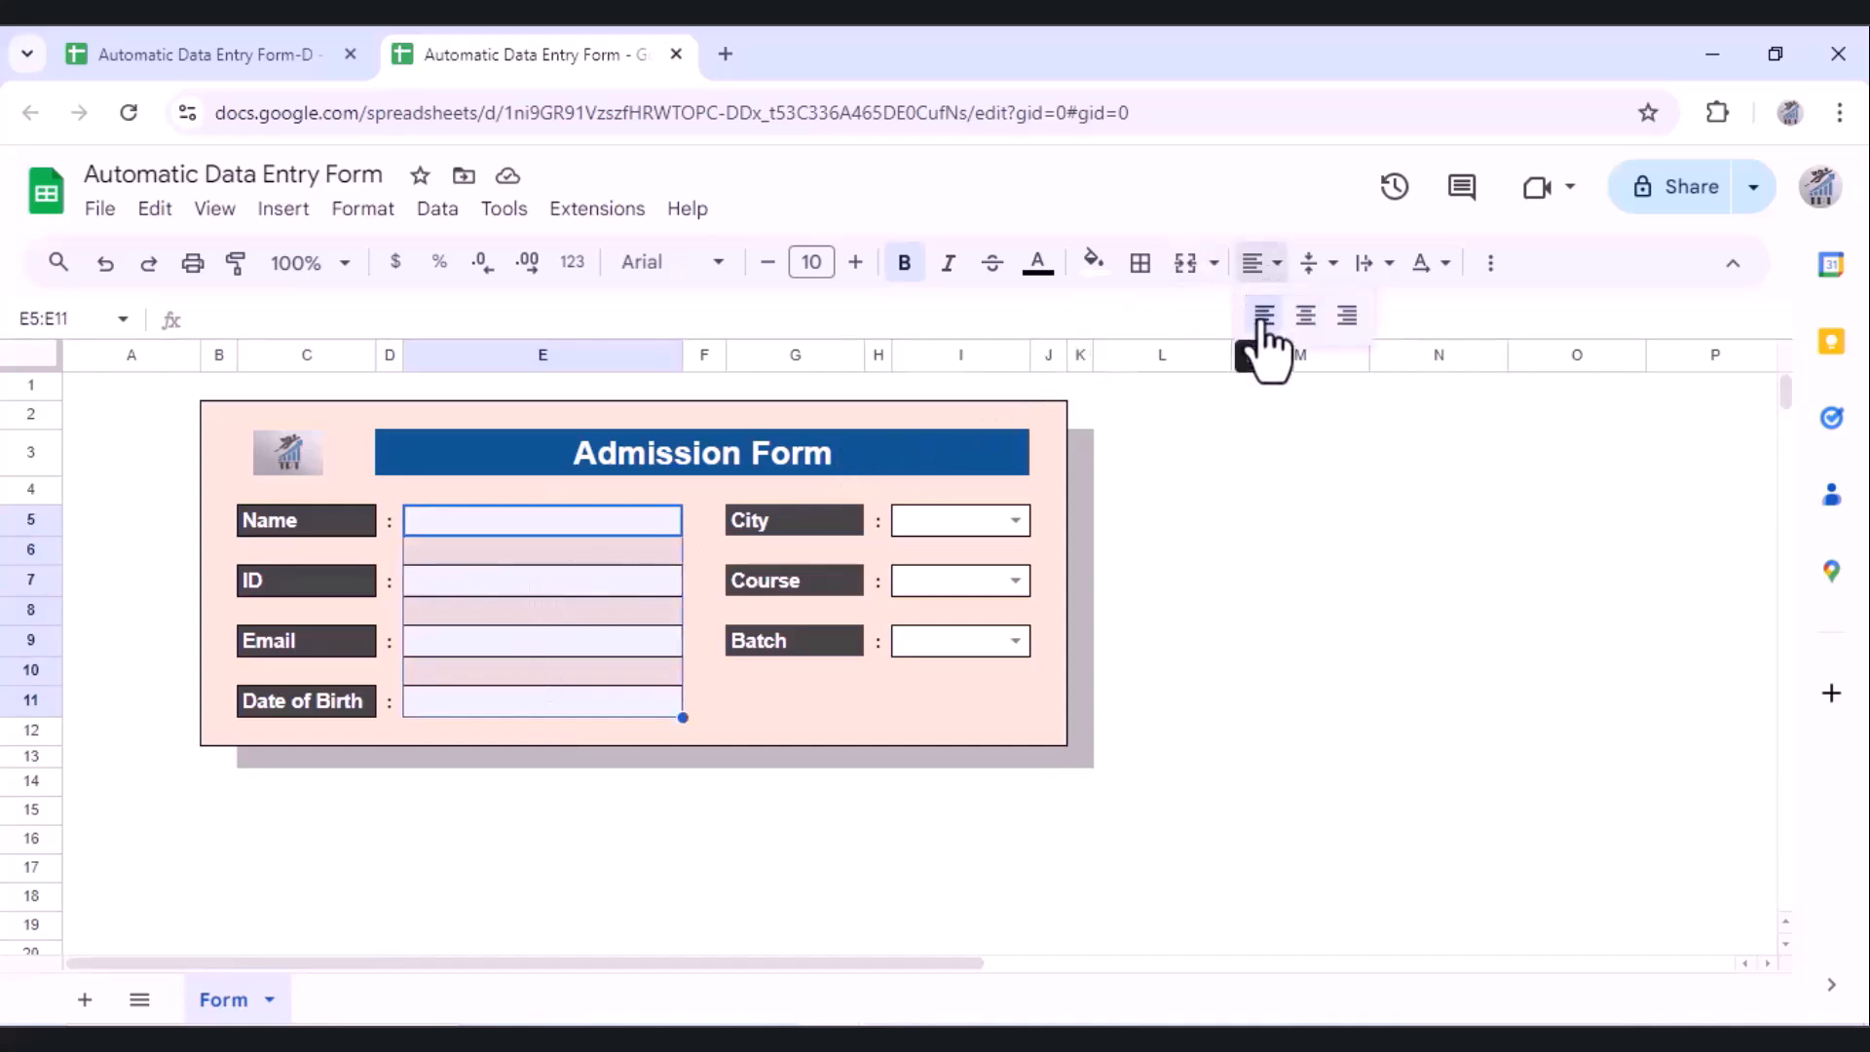
pyautogui.click(1264, 317)
pyautogui.click(953, 522)
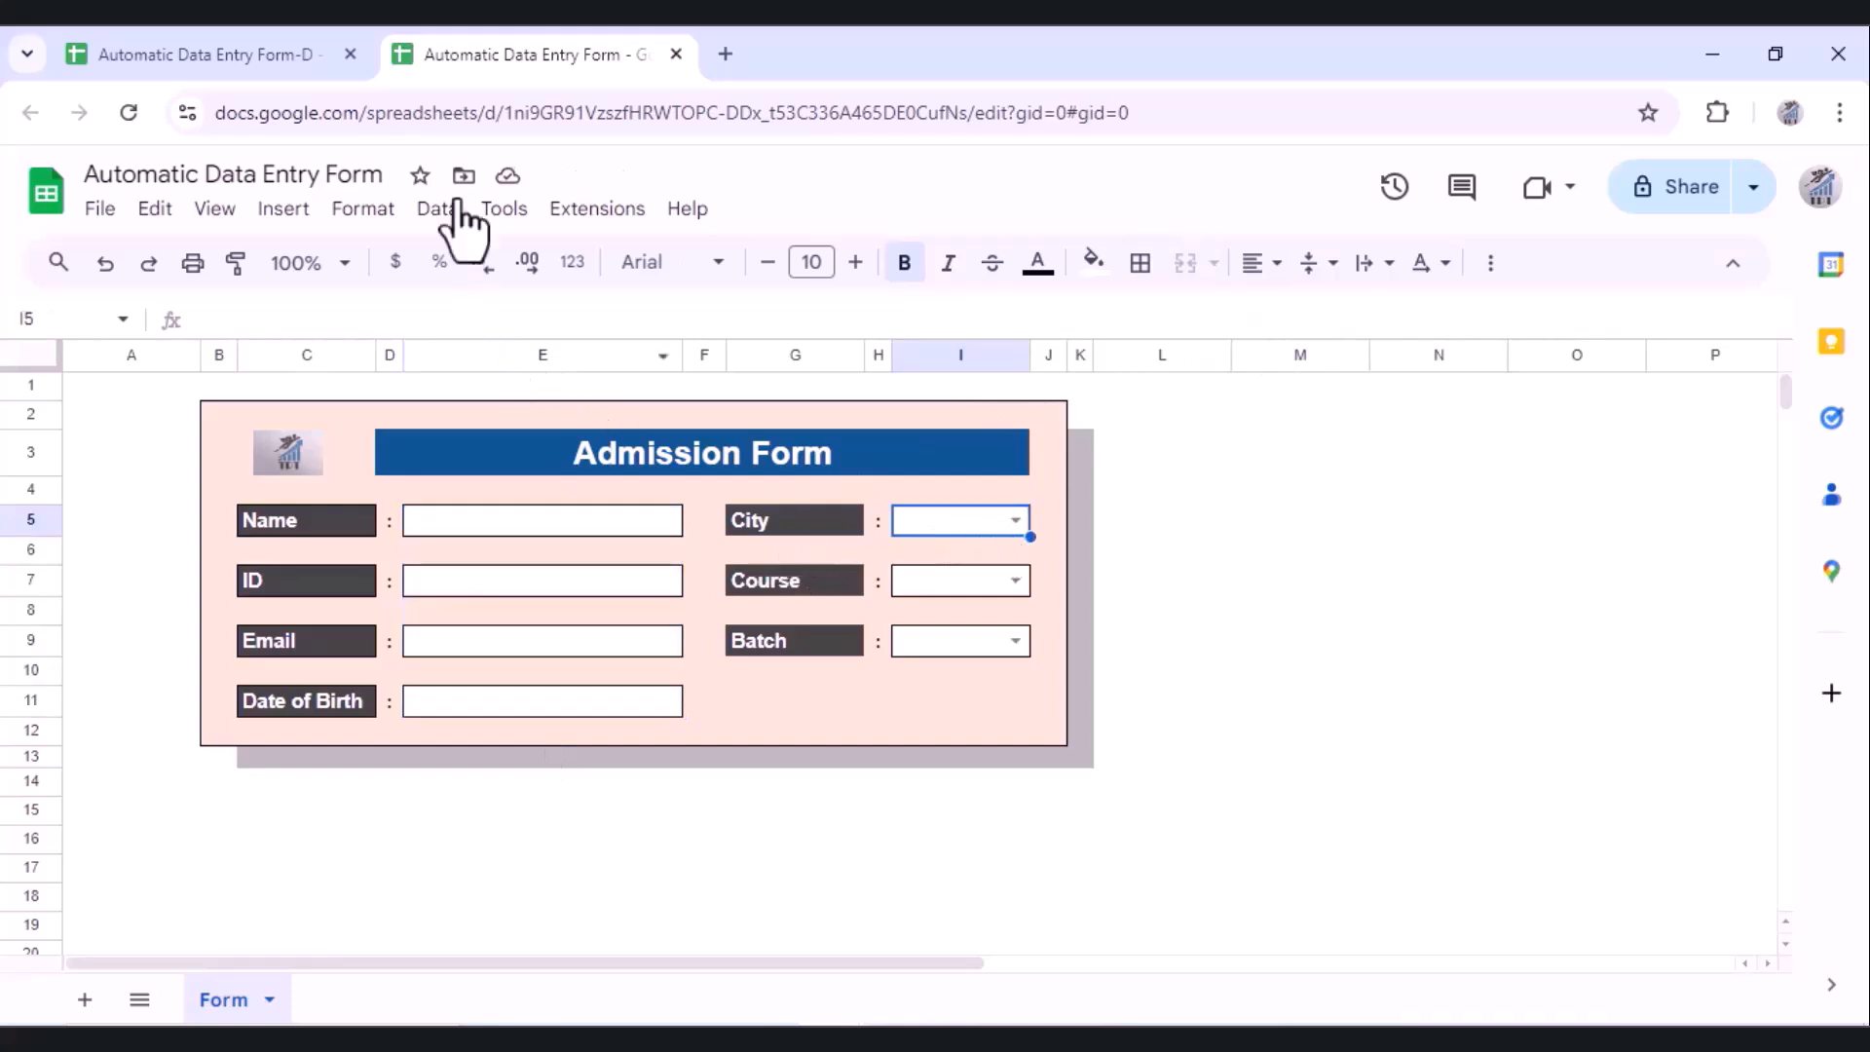
pyautogui.click(433, 213)
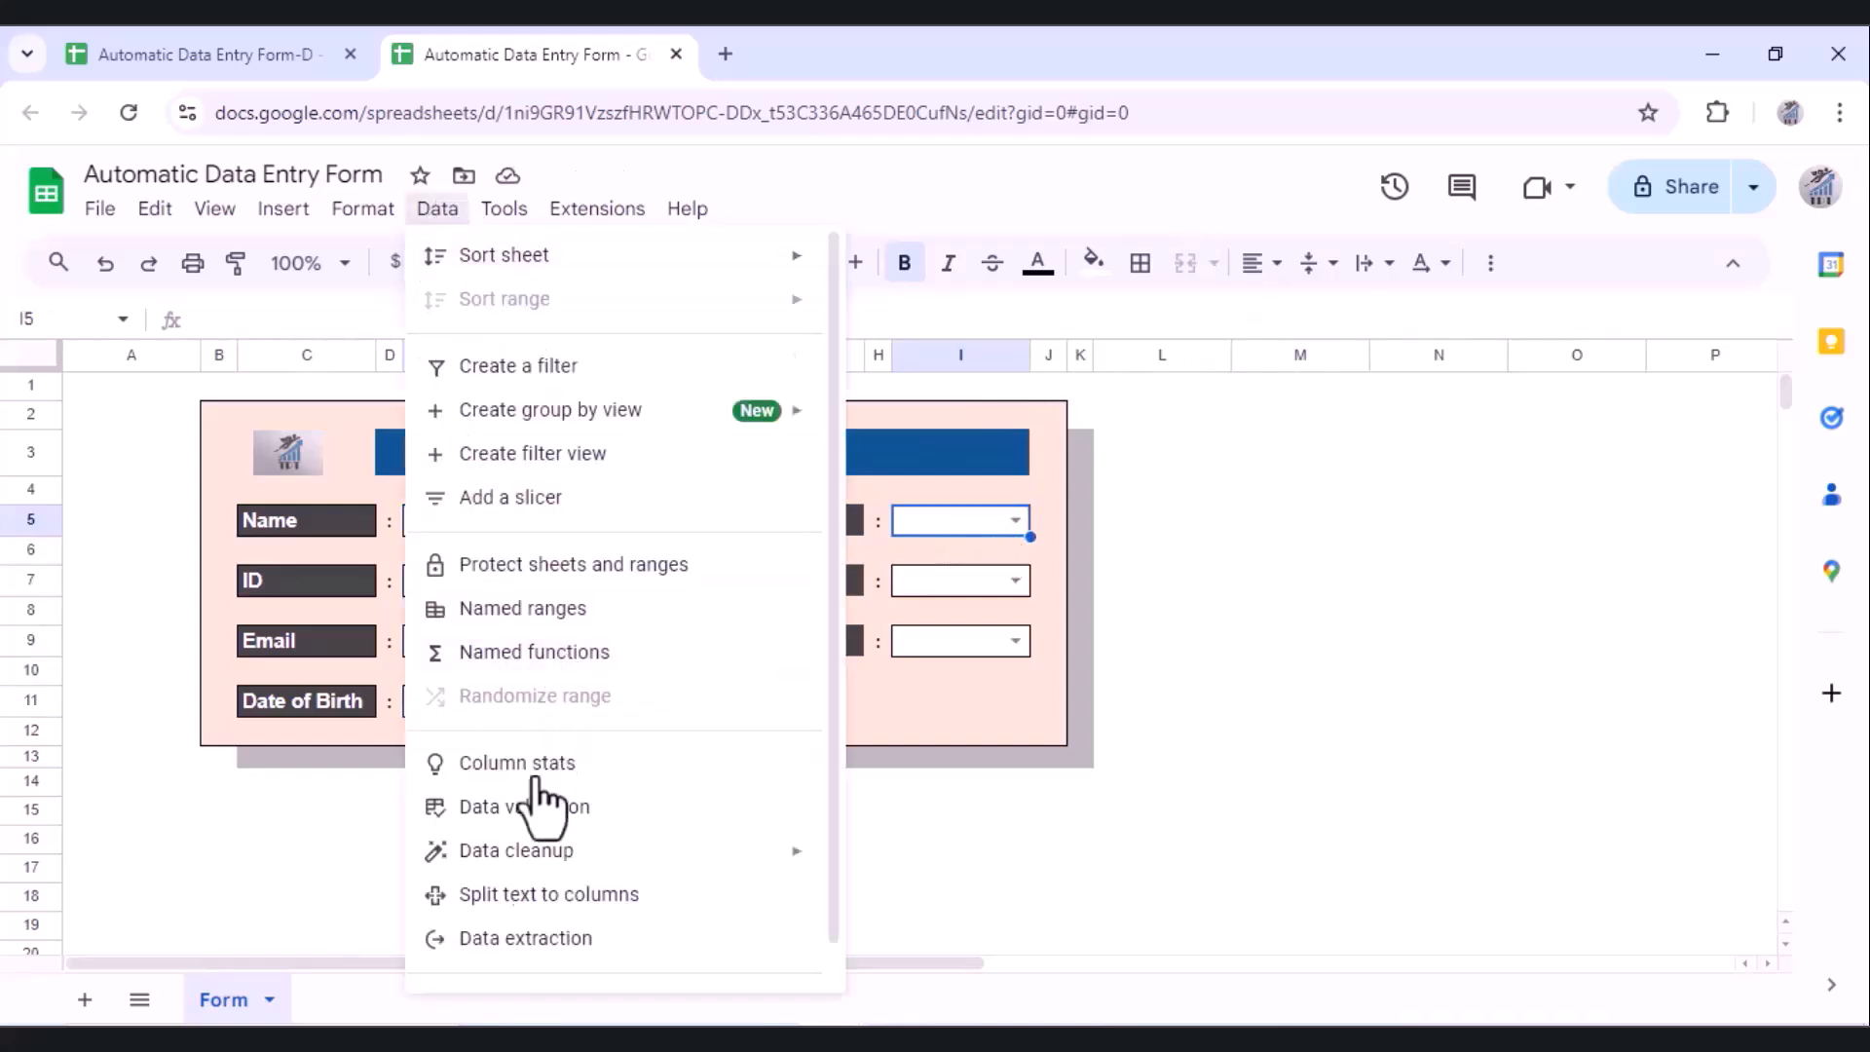
pyautogui.click(526, 814)
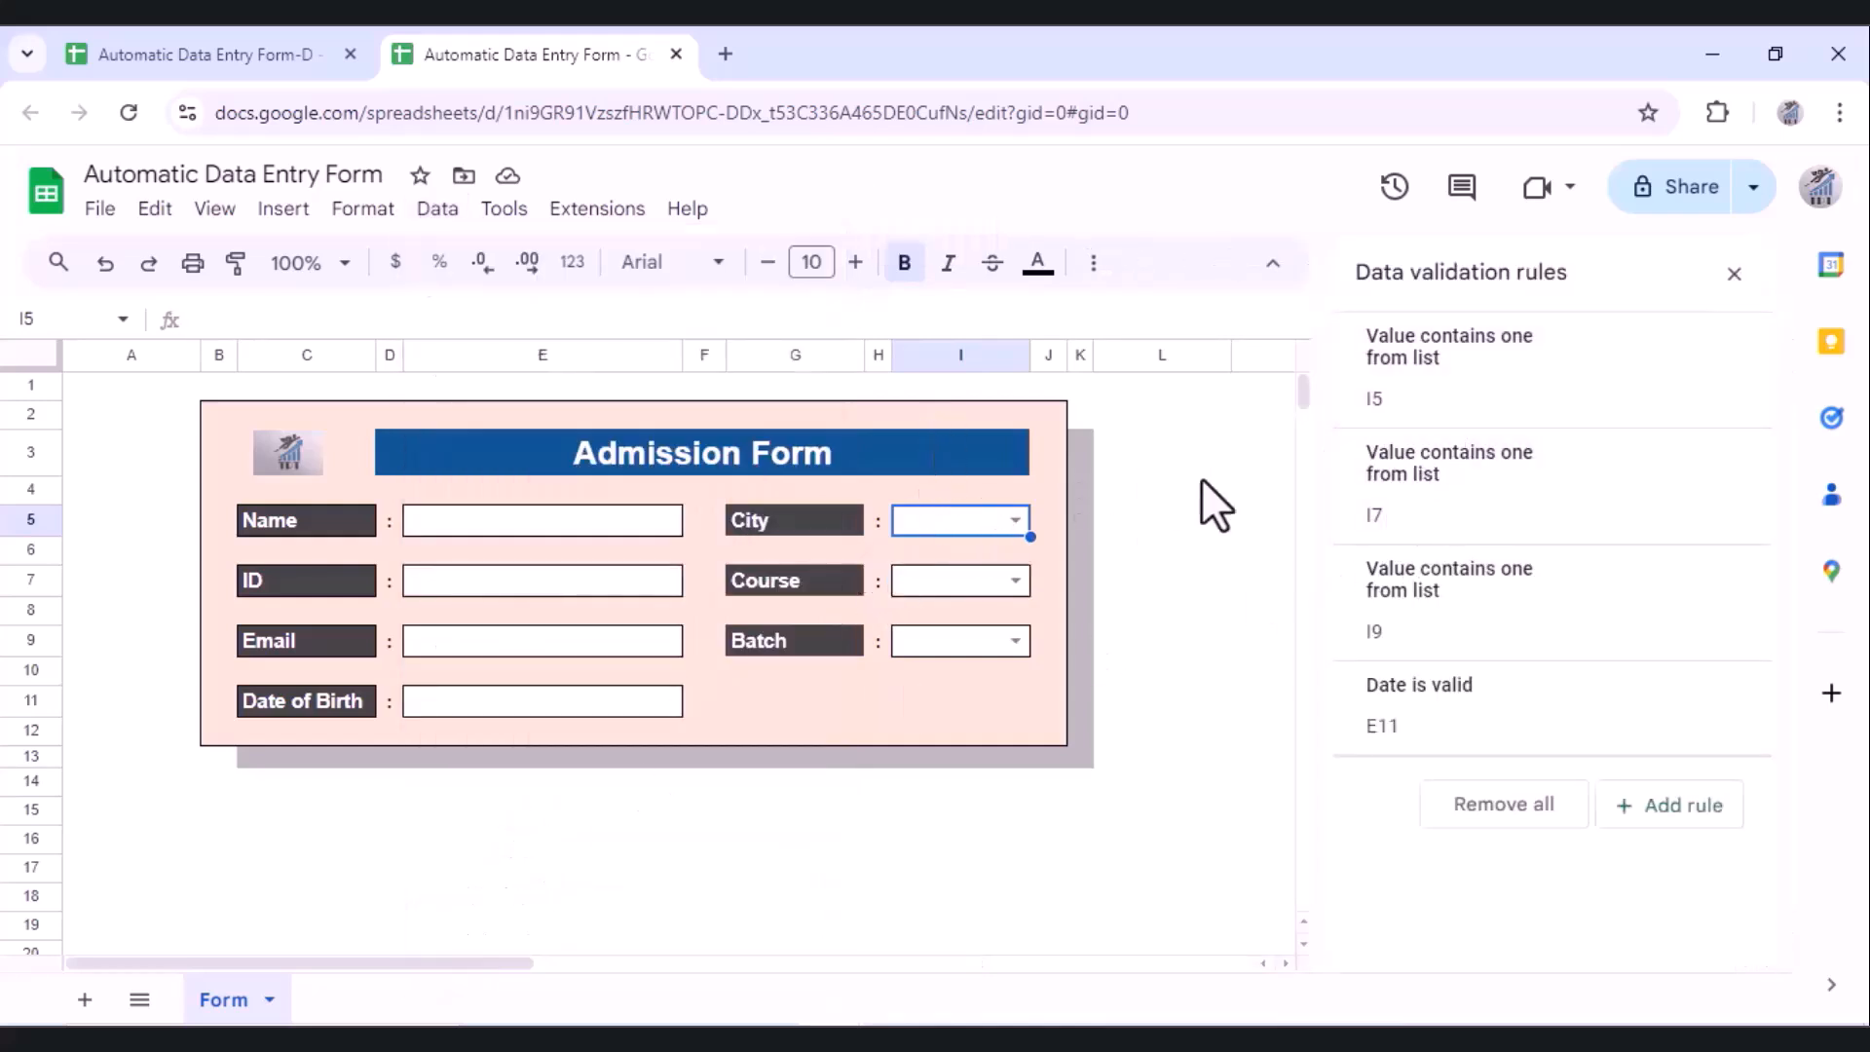
pyautogui.click(1471, 421)
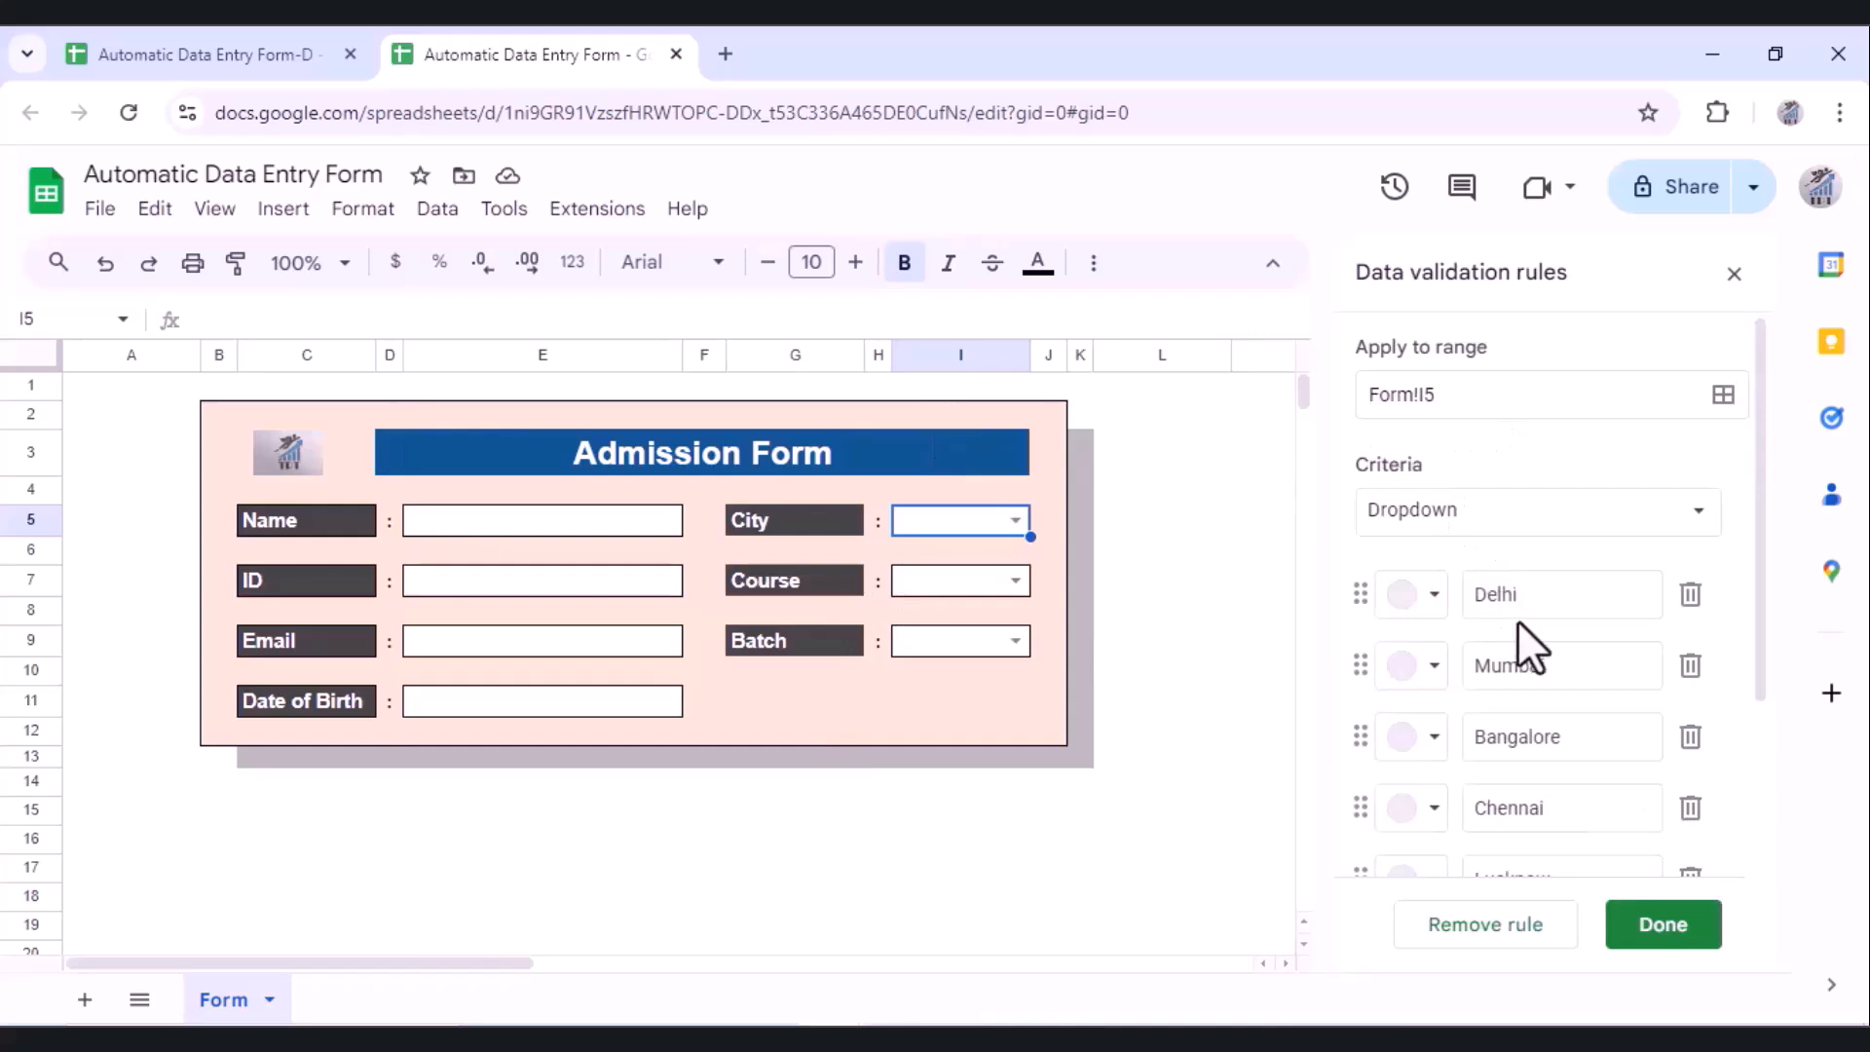
pyautogui.moveTo(1757, 589); pyautogui.dragTo(1744, 785)
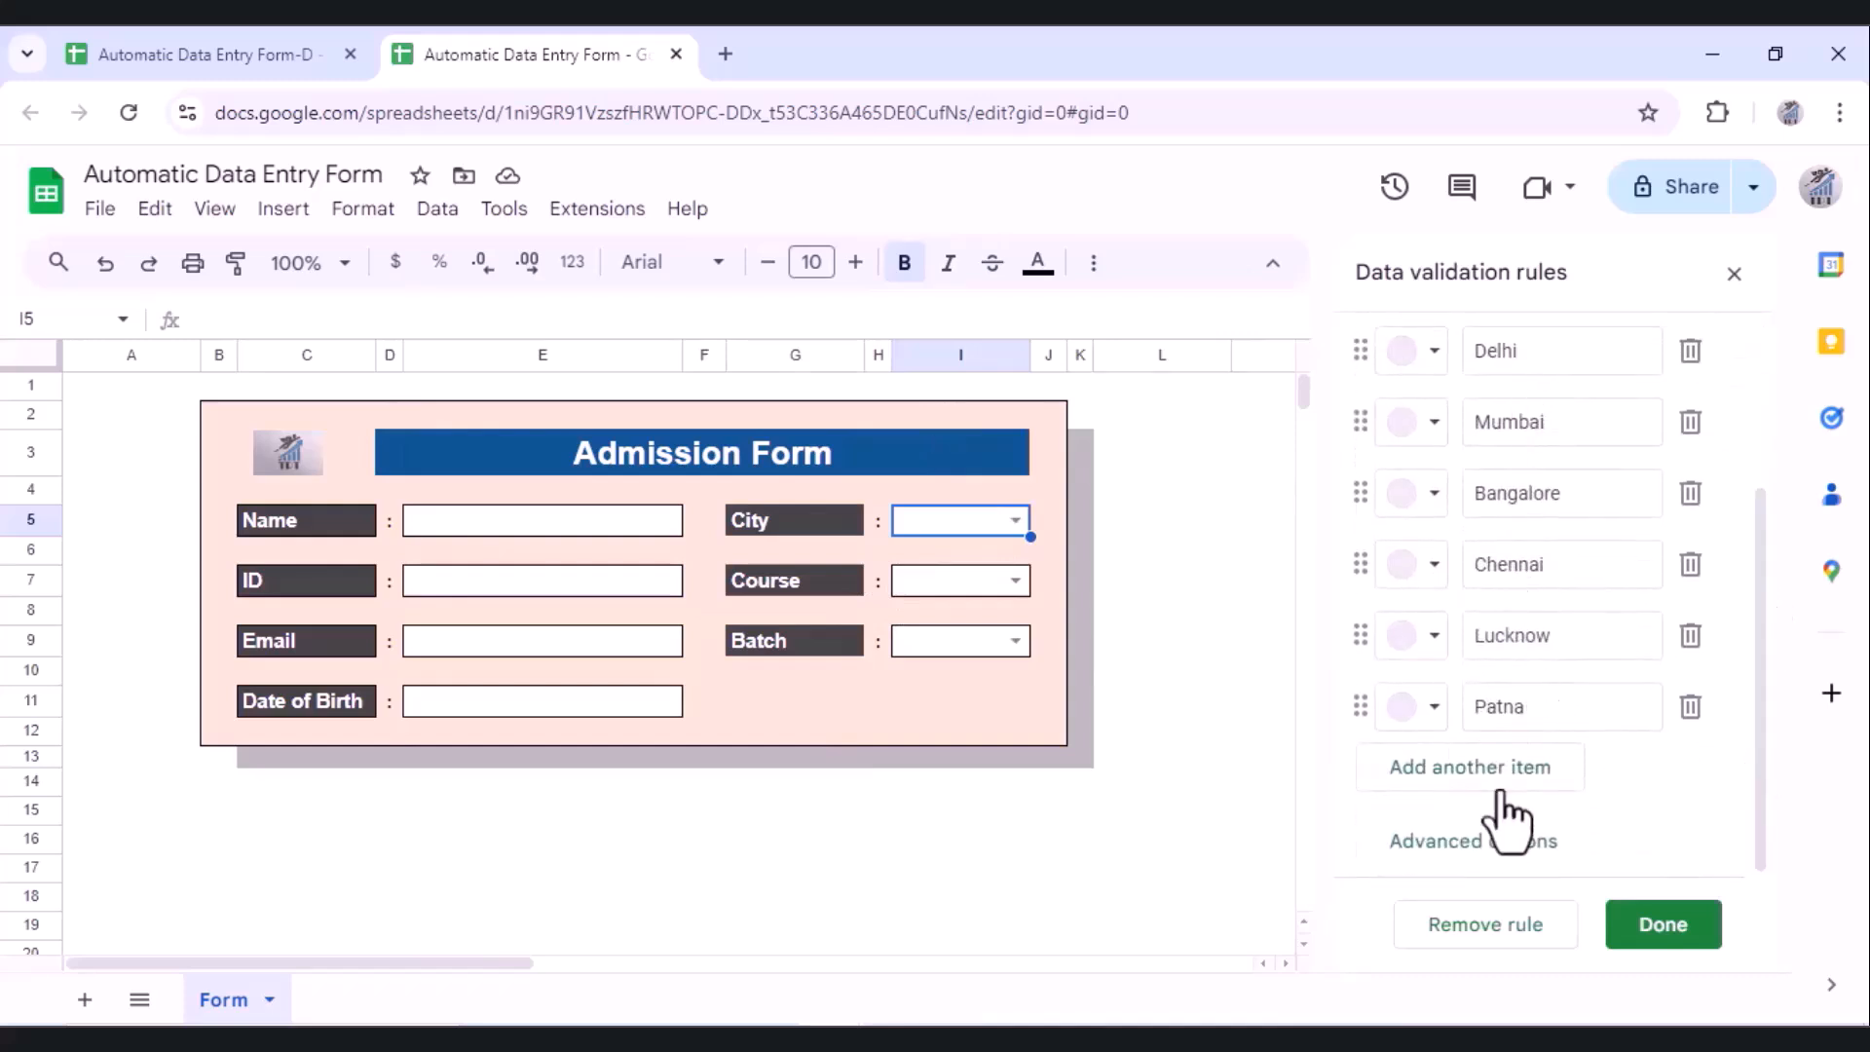
pyautogui.click(1460, 850)
pyautogui.moveTo(1757, 658); pyautogui.dragTo(1750, 856)
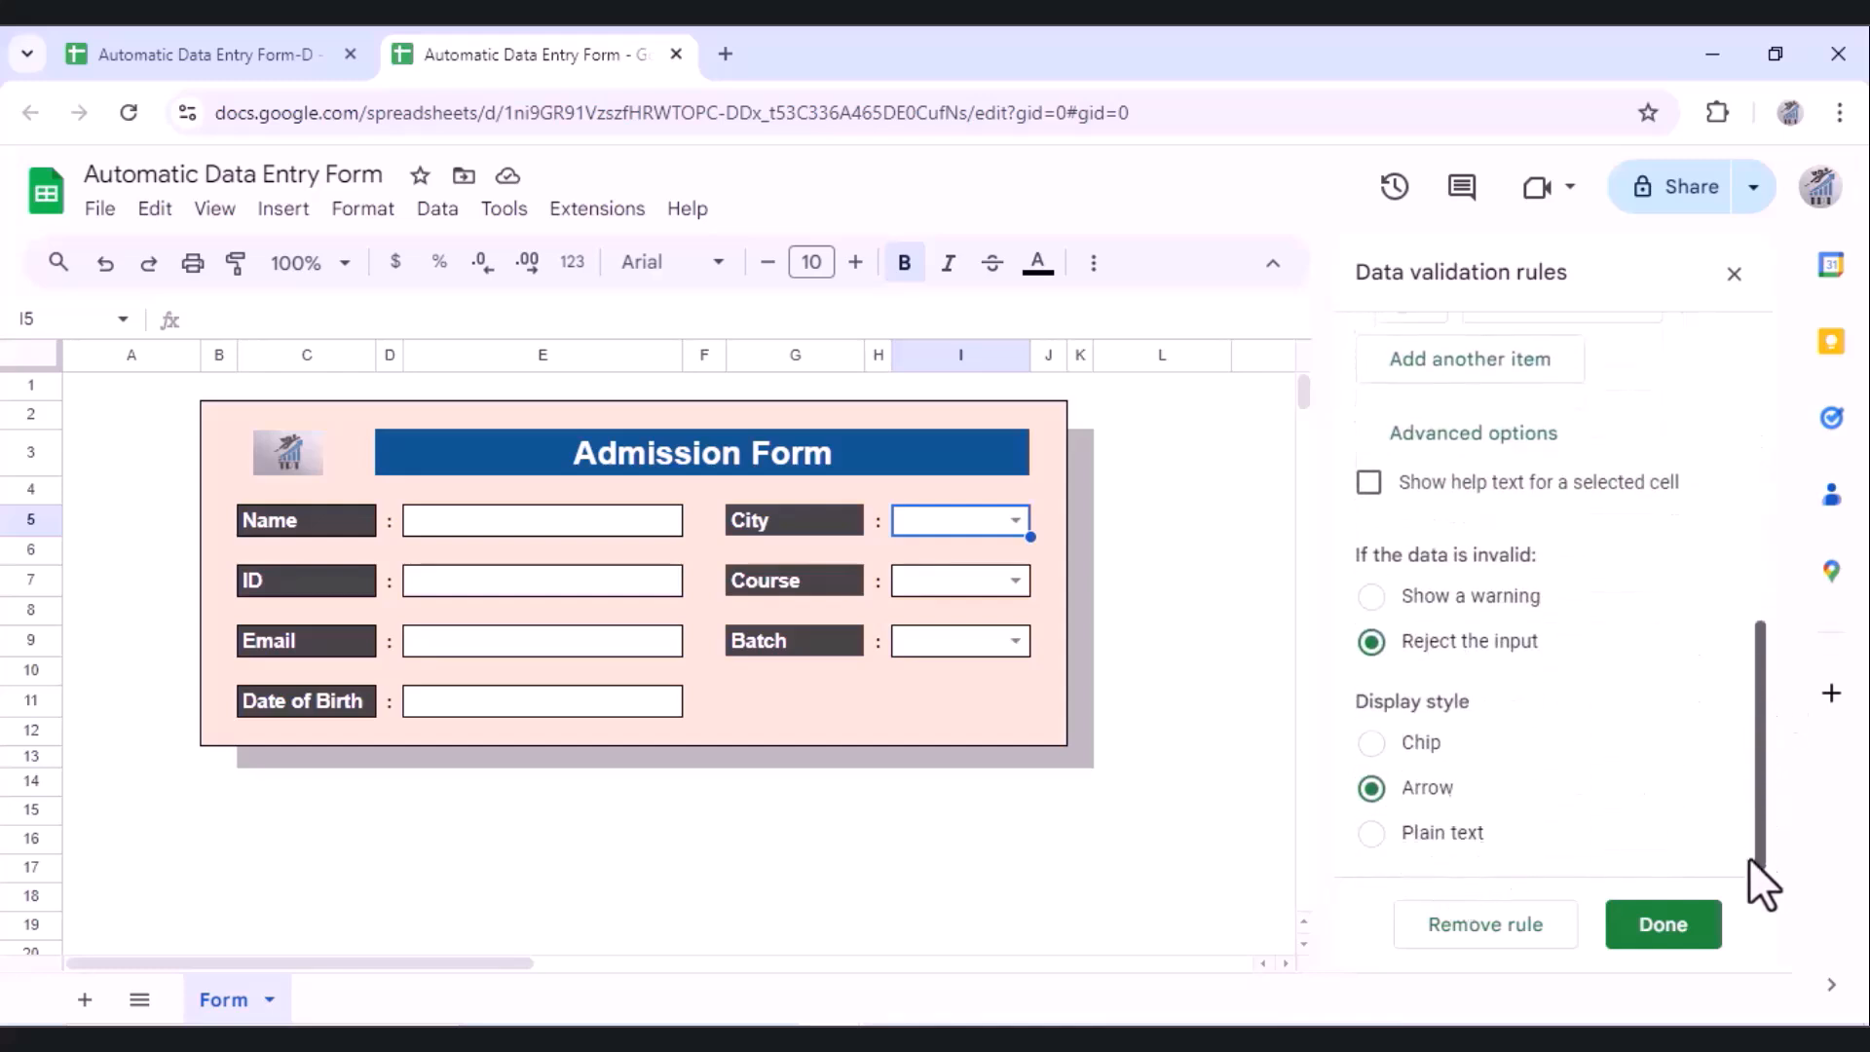
pyautogui.click(1647, 930)
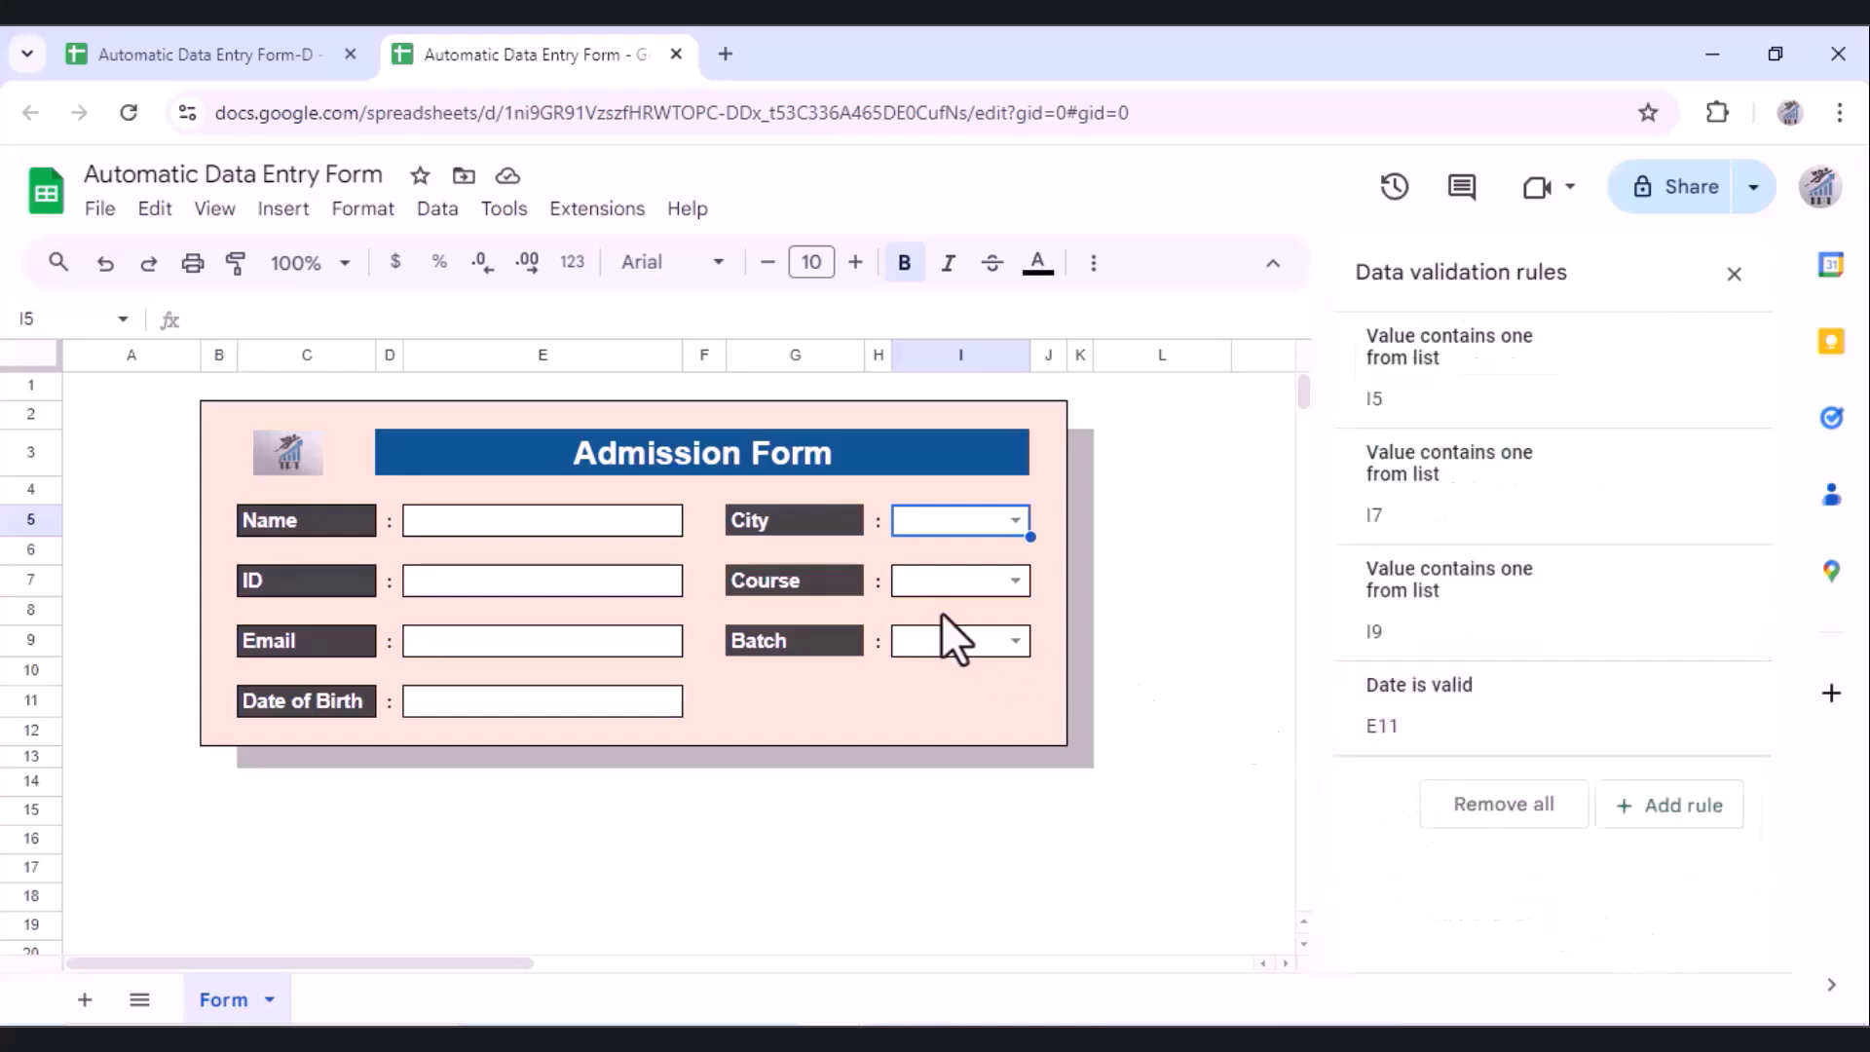
pyautogui.click(996, 582)
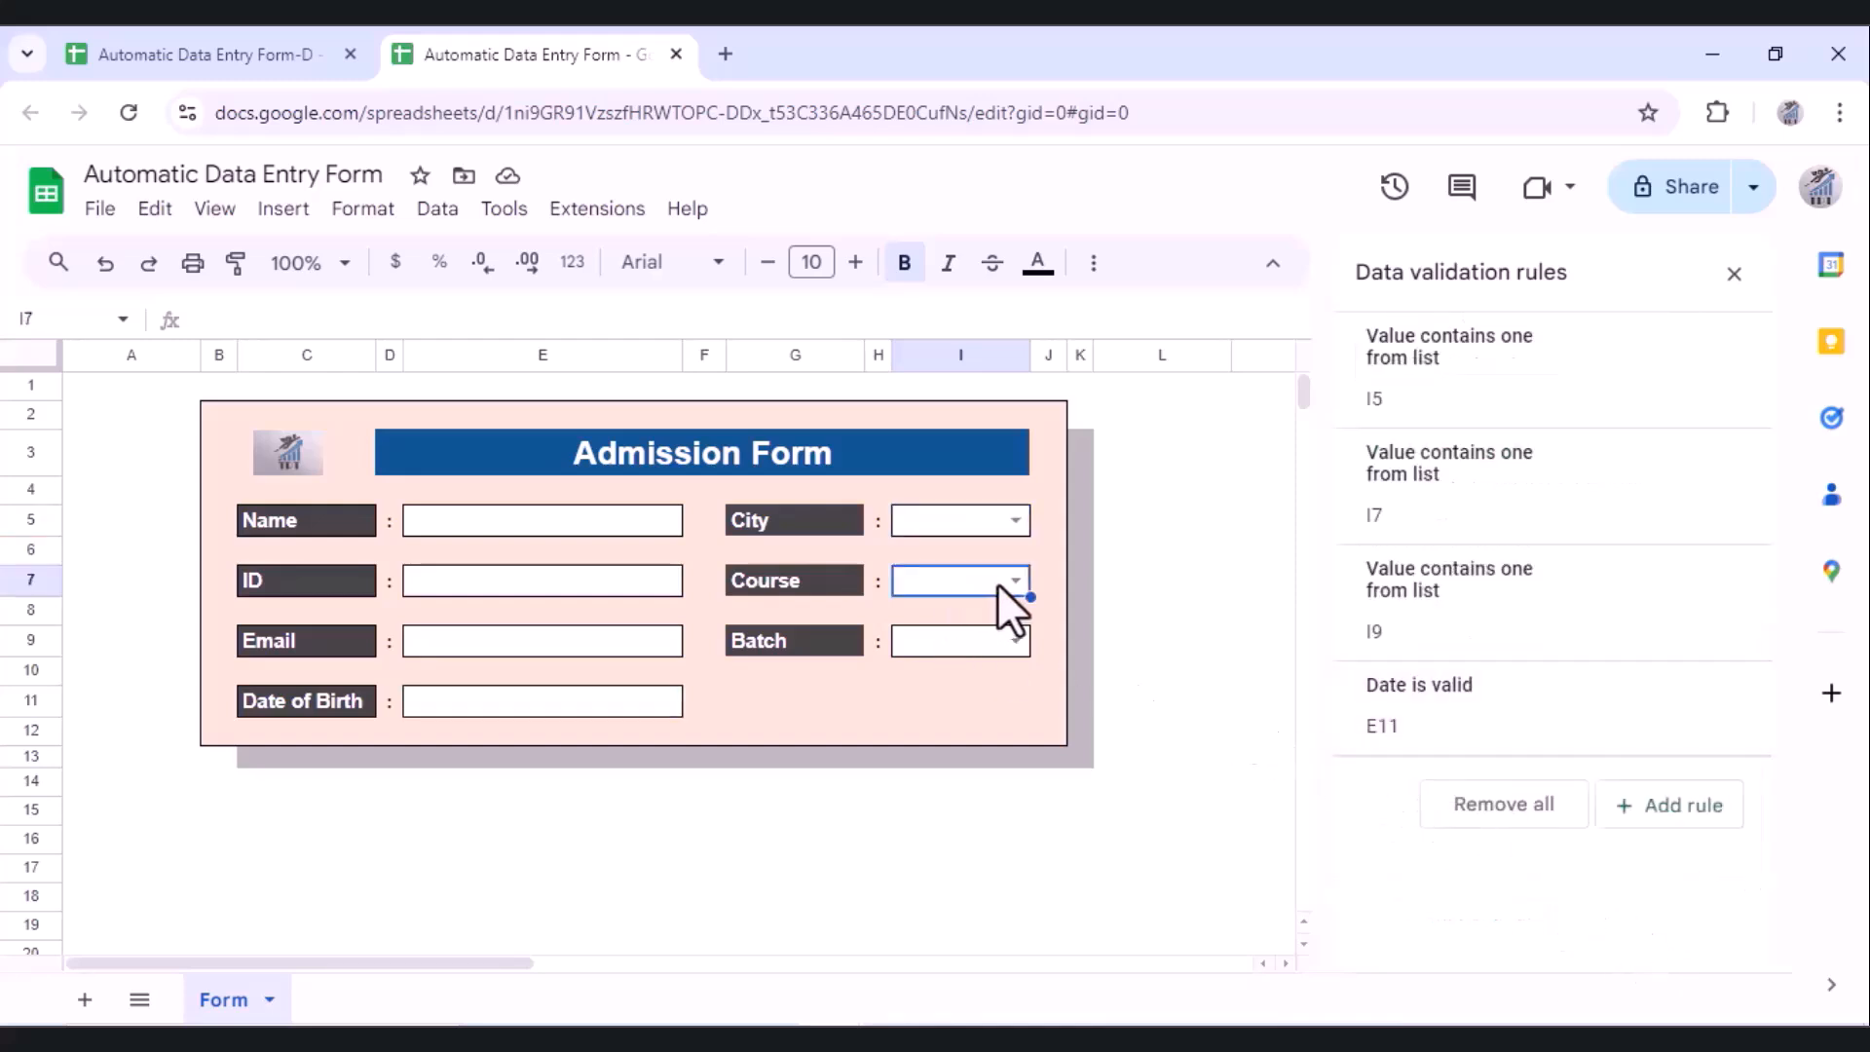
pyautogui.click(1491, 527)
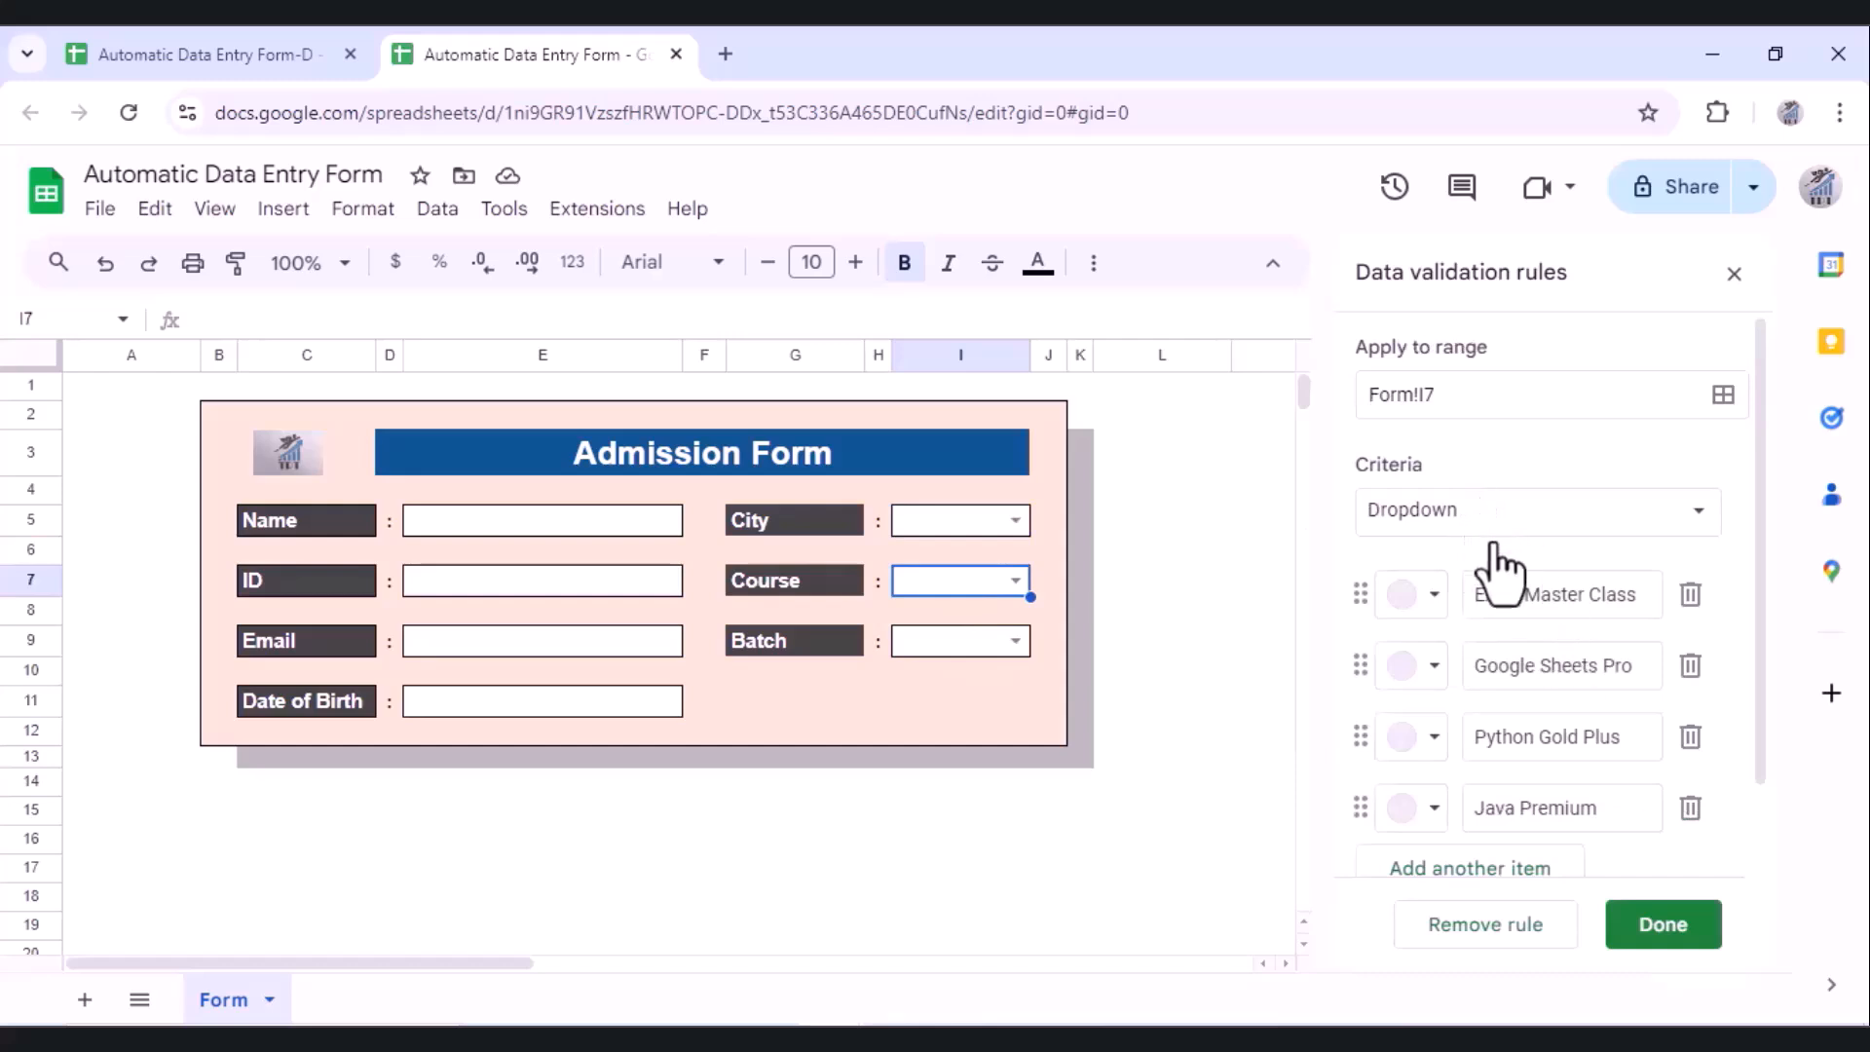
pyautogui.click(1646, 934)
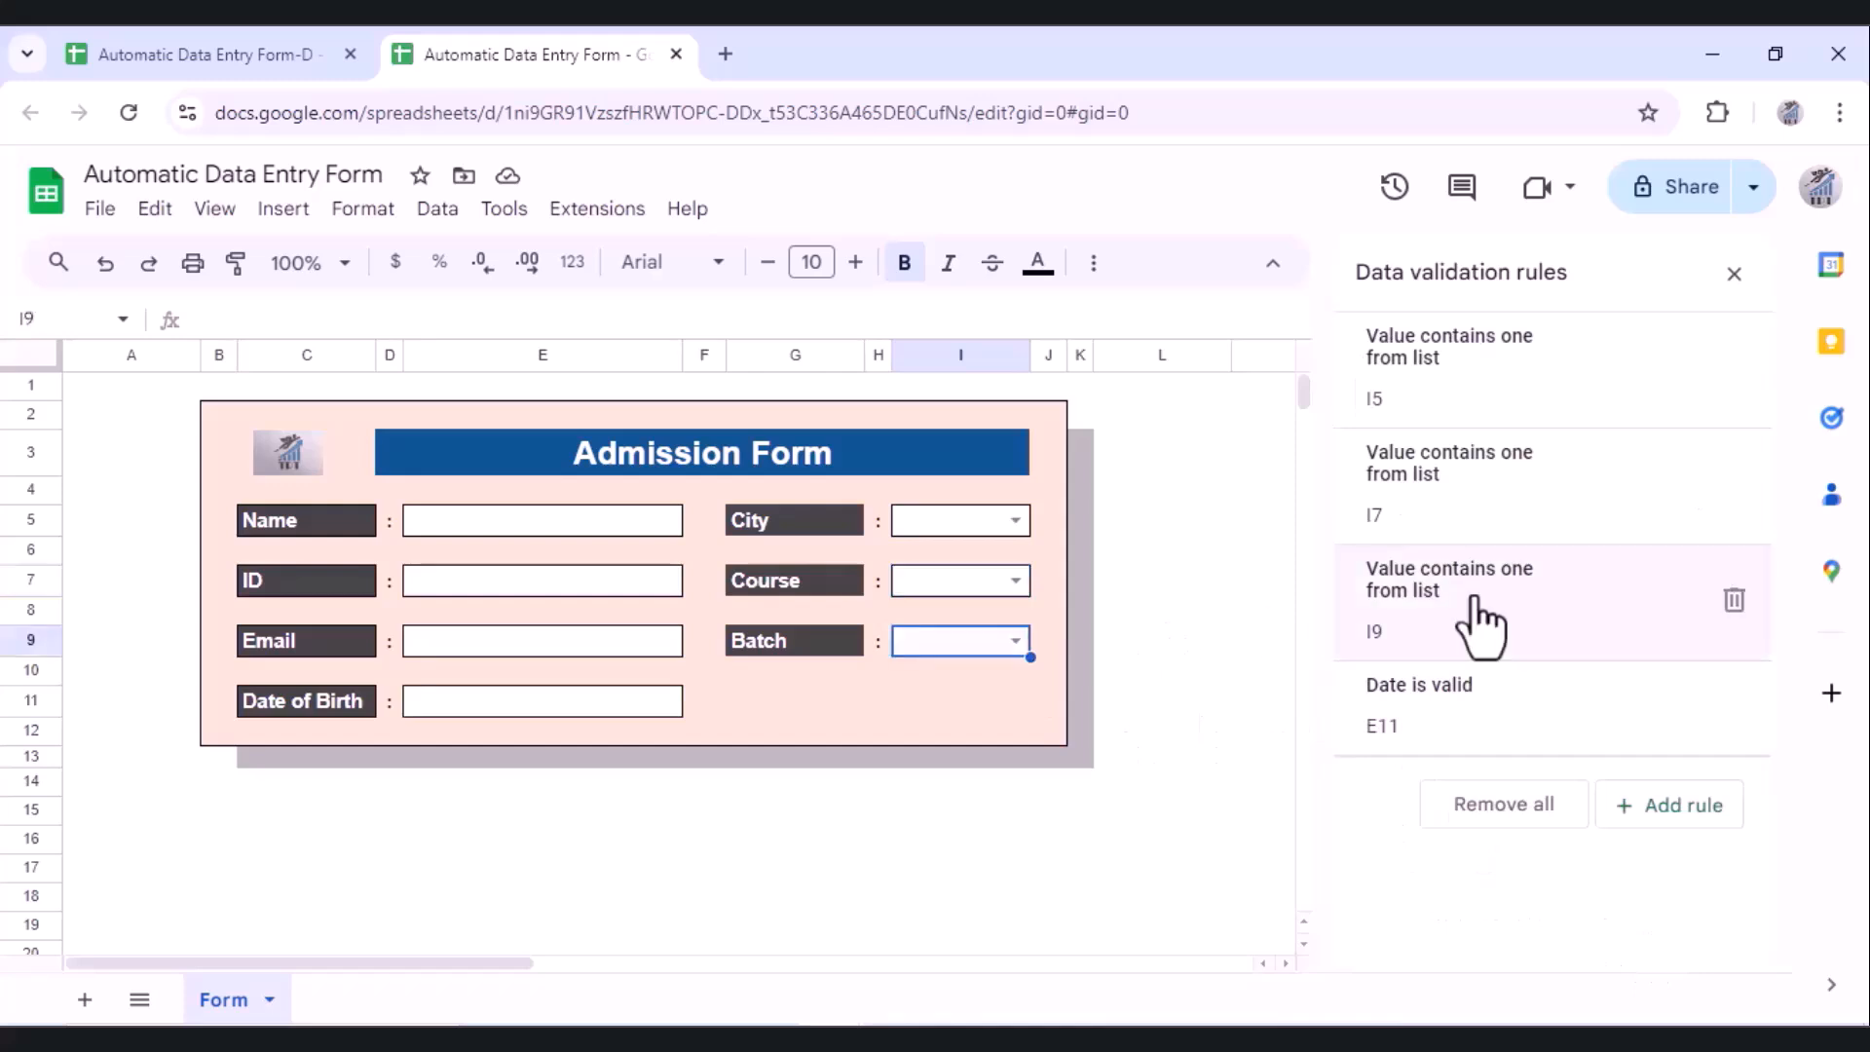
pyautogui.click(1476, 609)
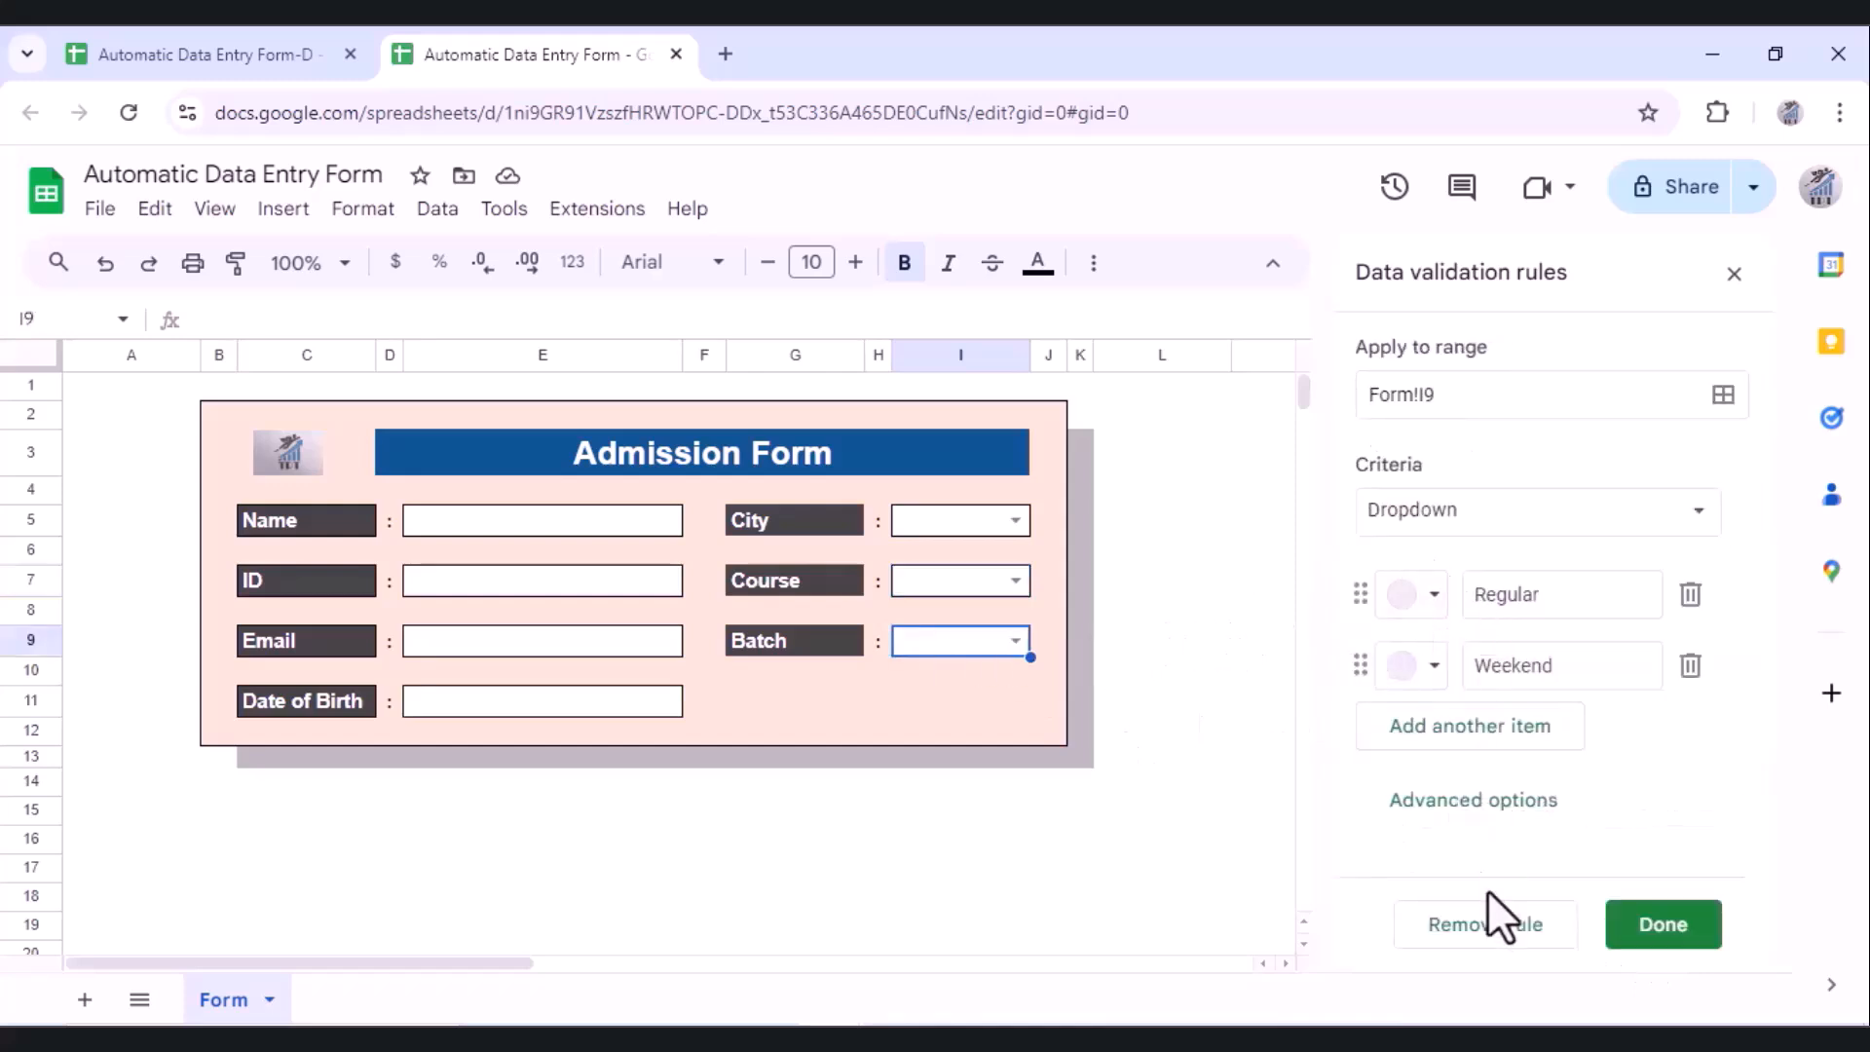
pyautogui.click(1654, 926)
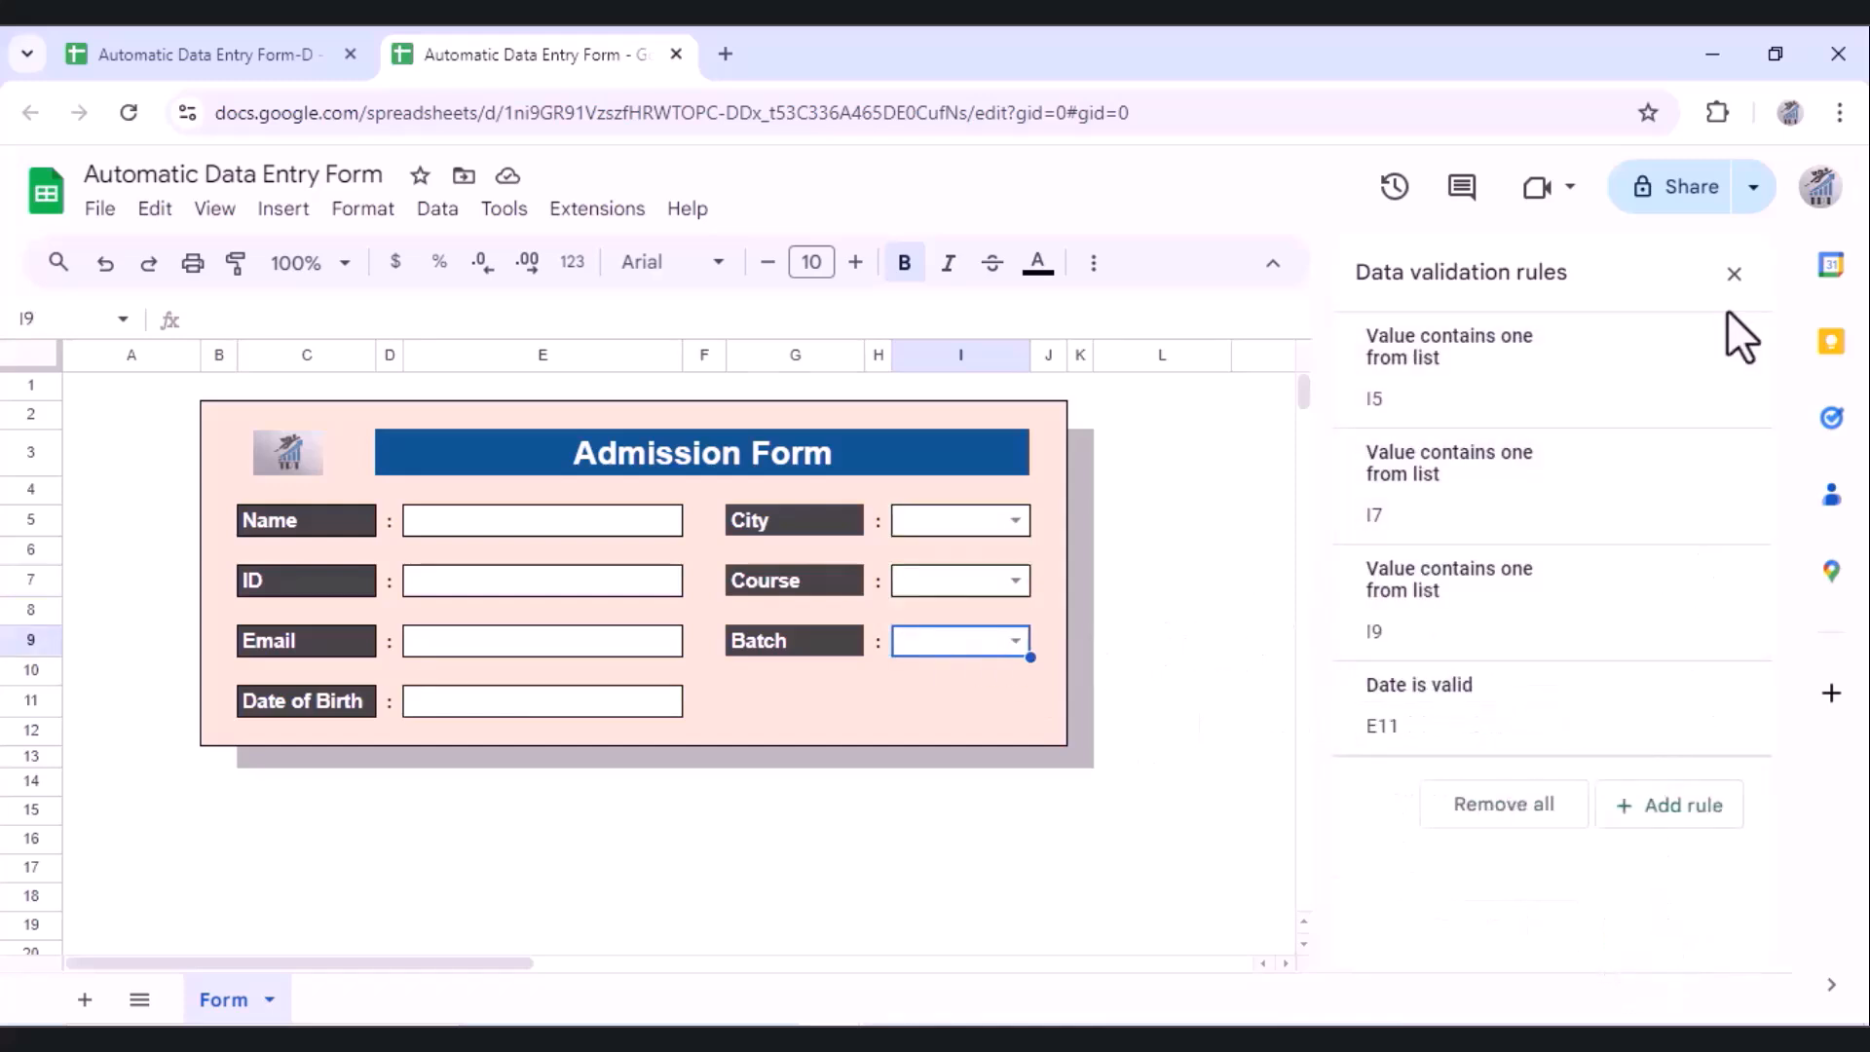
pyautogui.click(1734, 274)
pyautogui.click(543, 810)
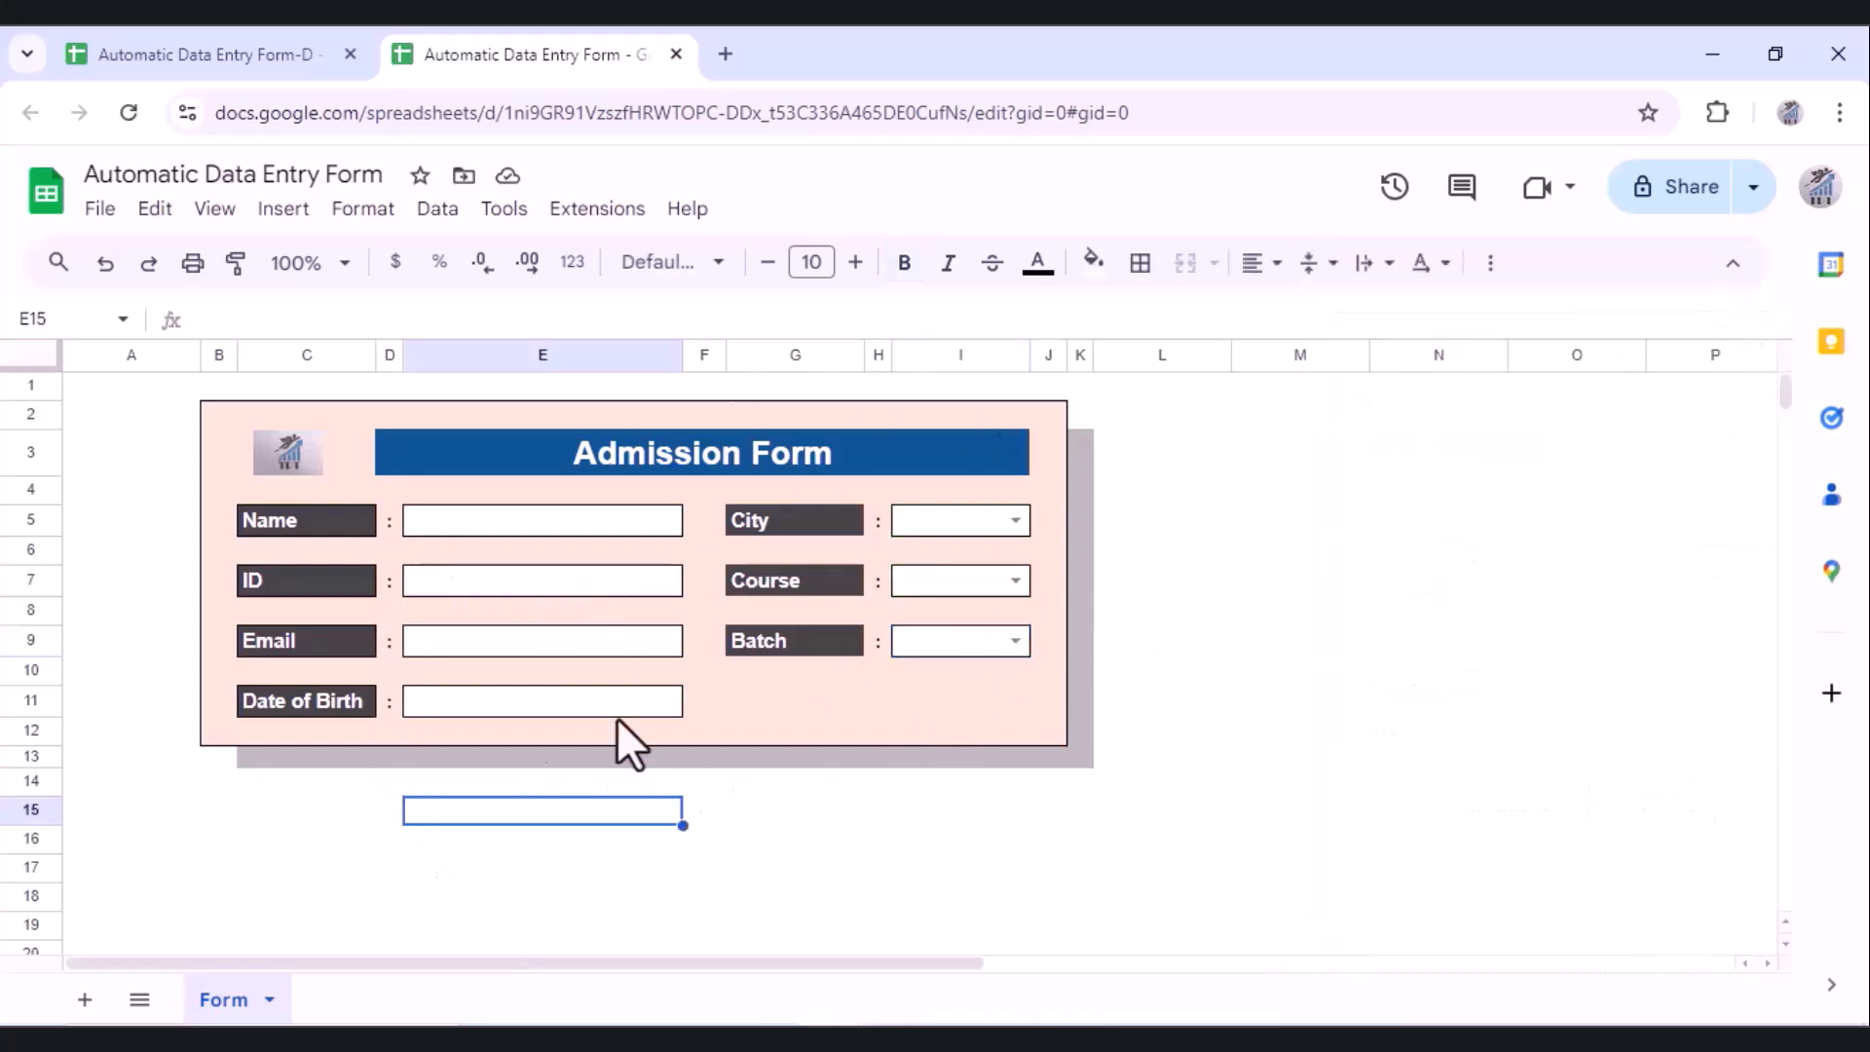
# Step: Add a new sheet and rename it DBase
pyautogui.click(85, 1001)
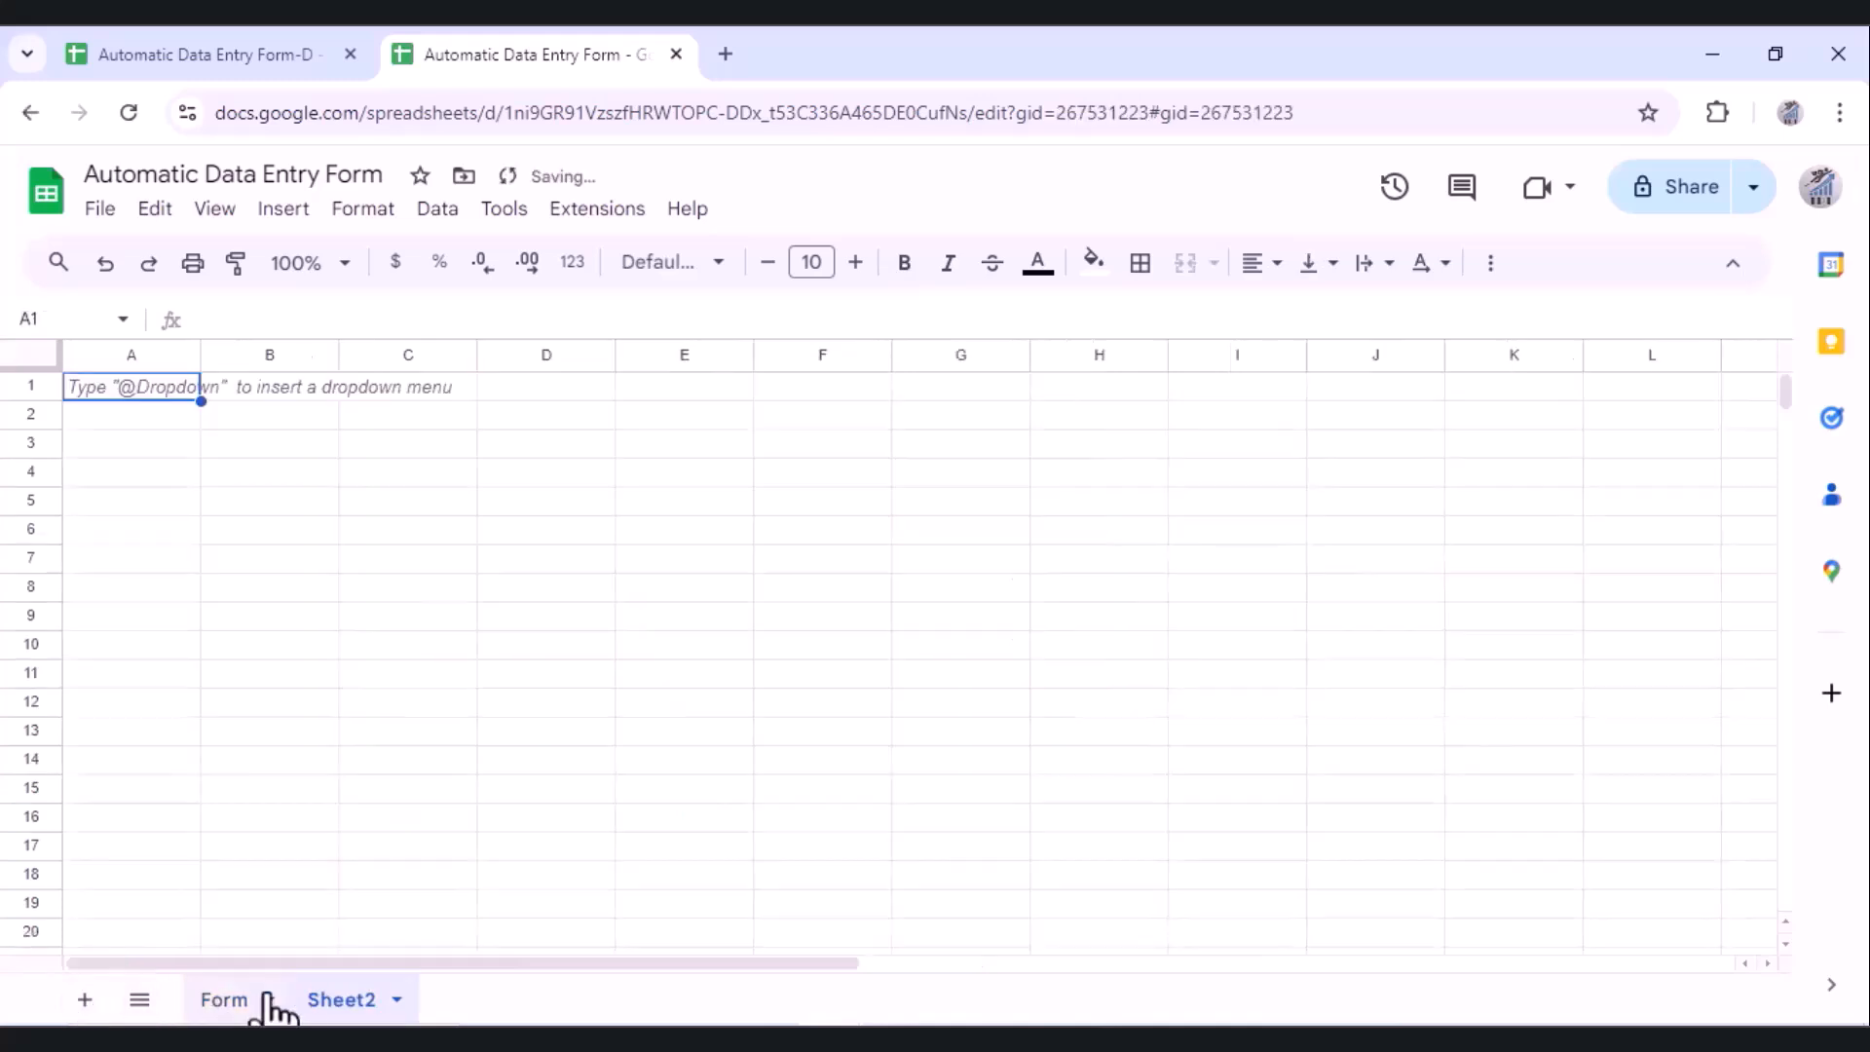
pyautogui.doubleClick(331, 1001)
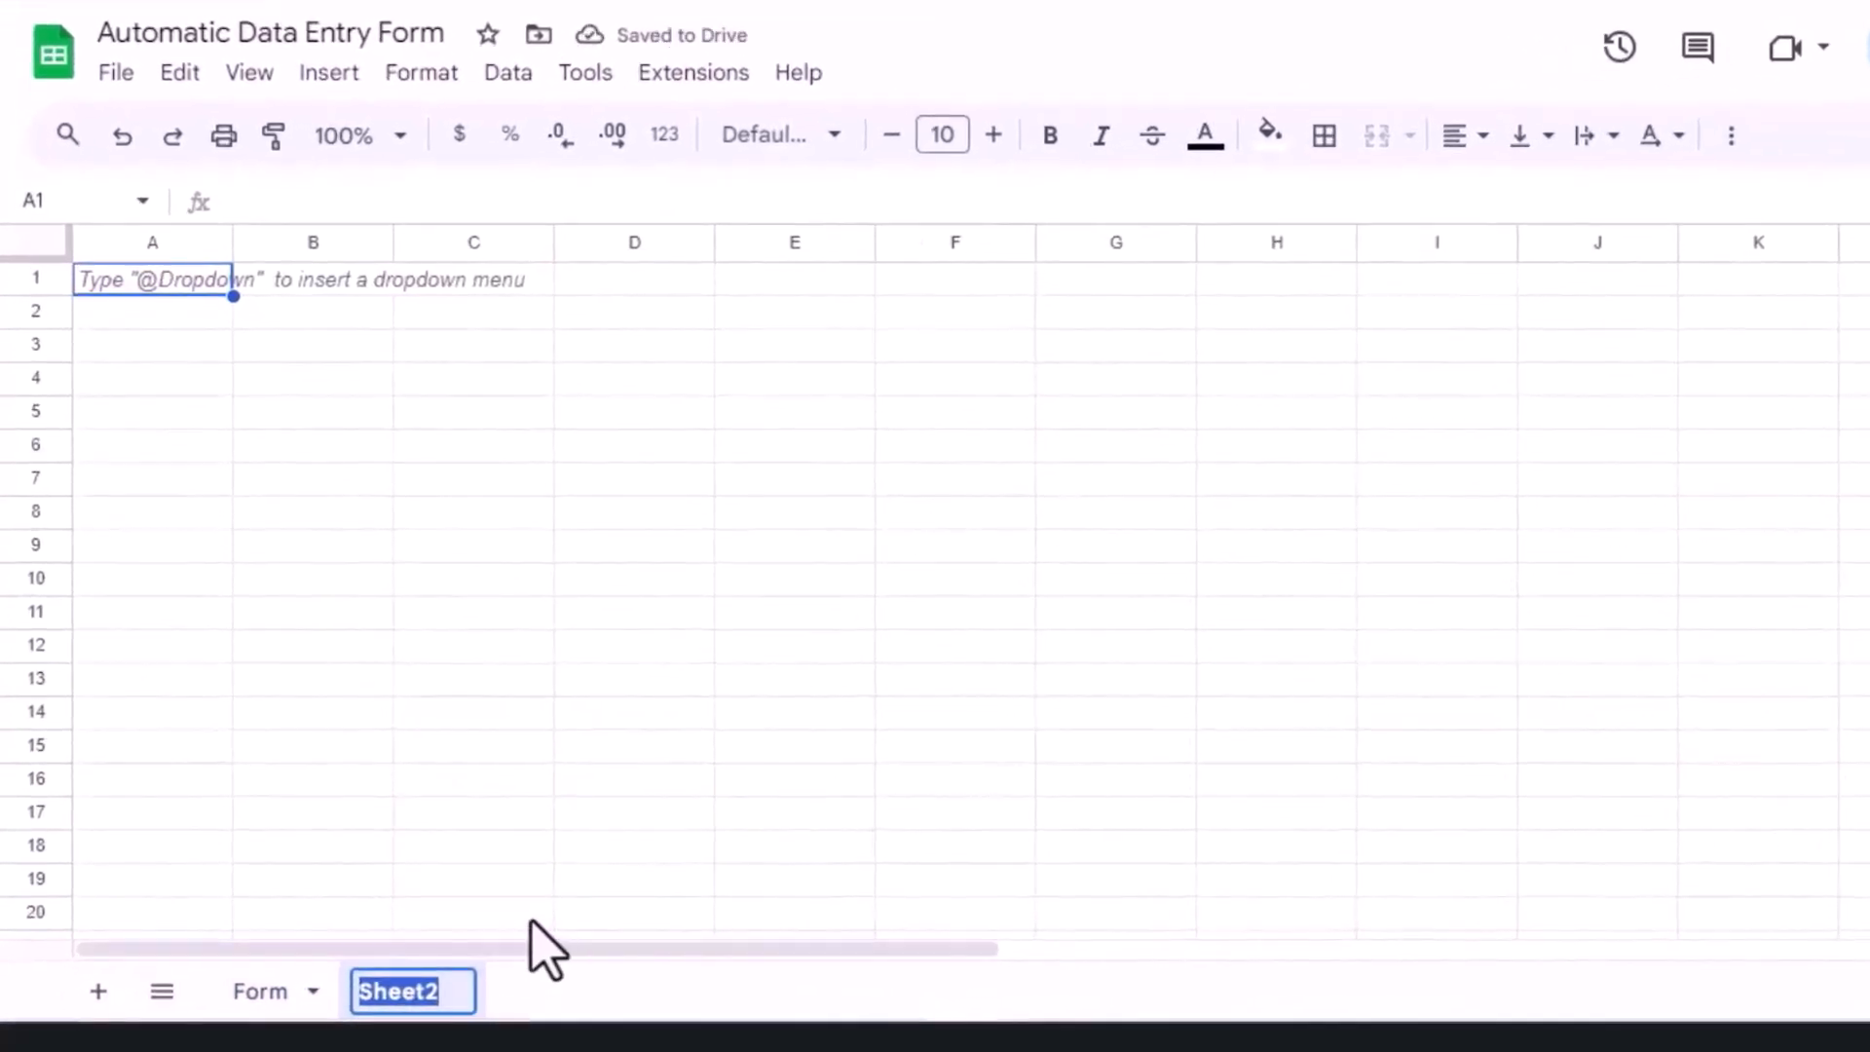
pyautogui.write('D')
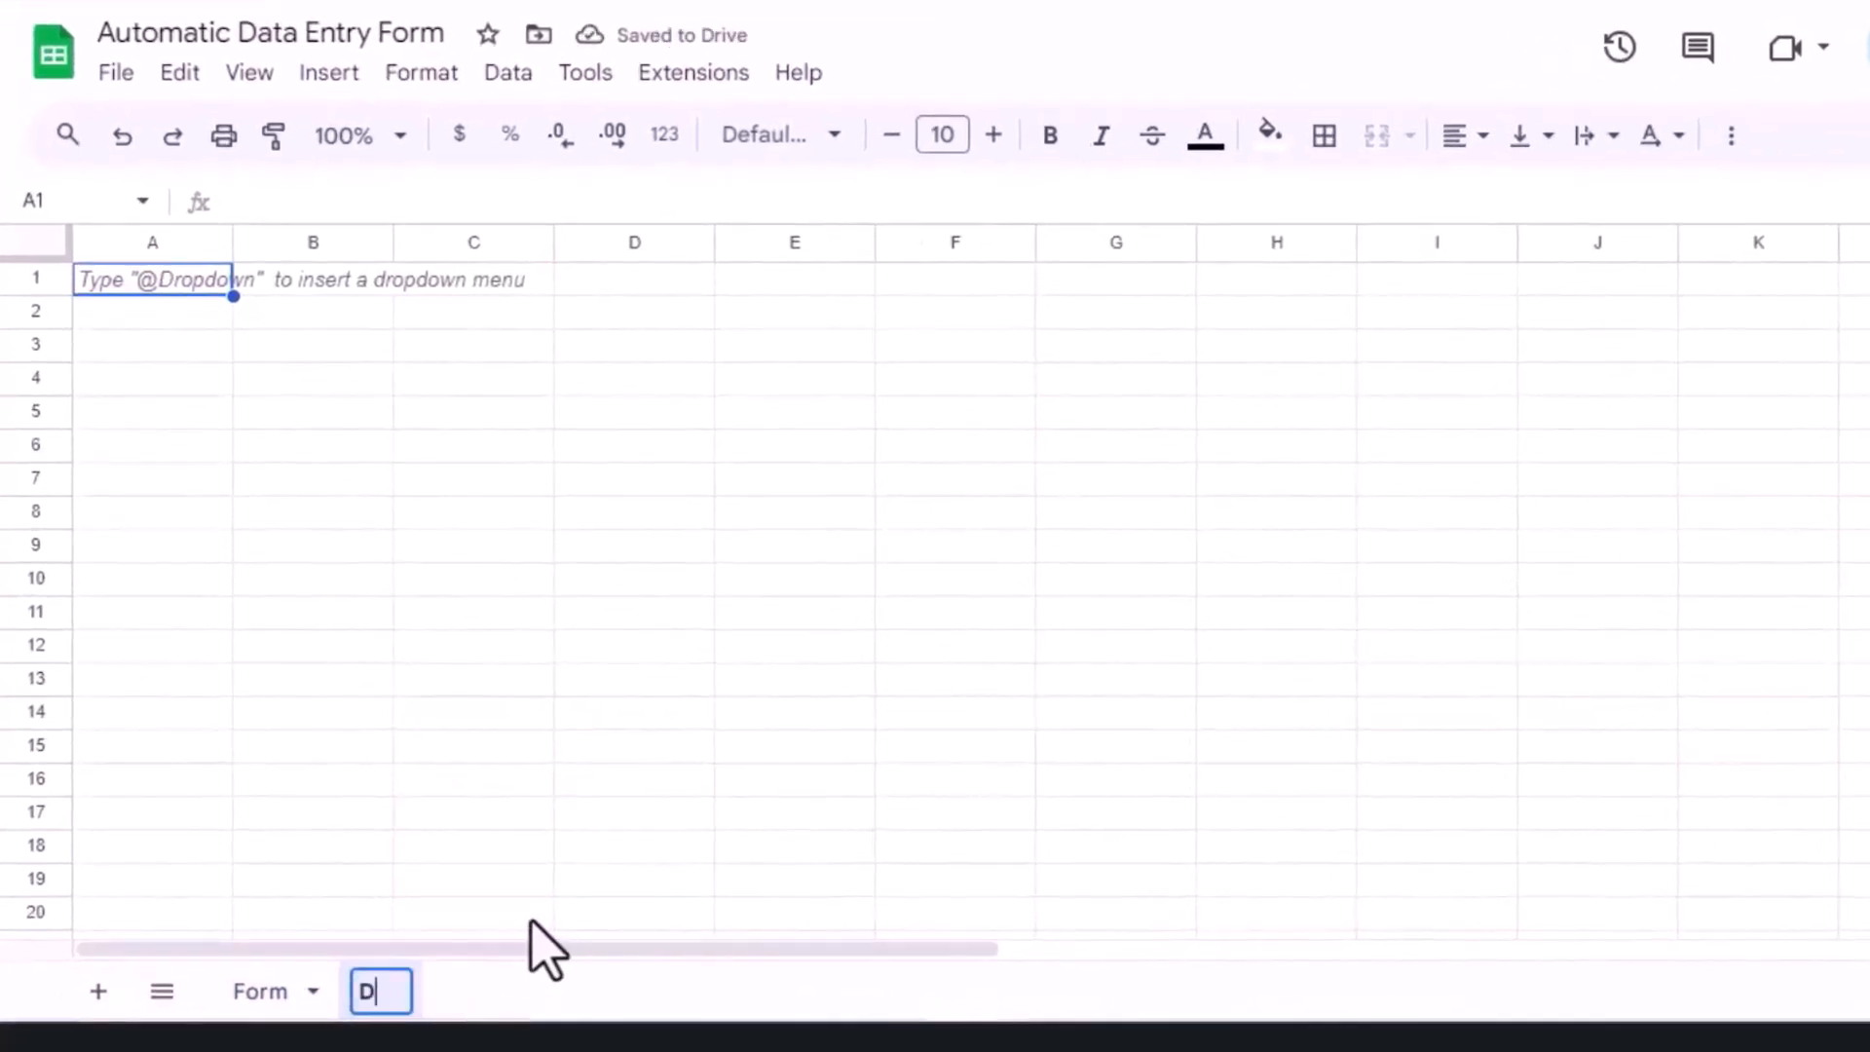
pyautogui.write('B')
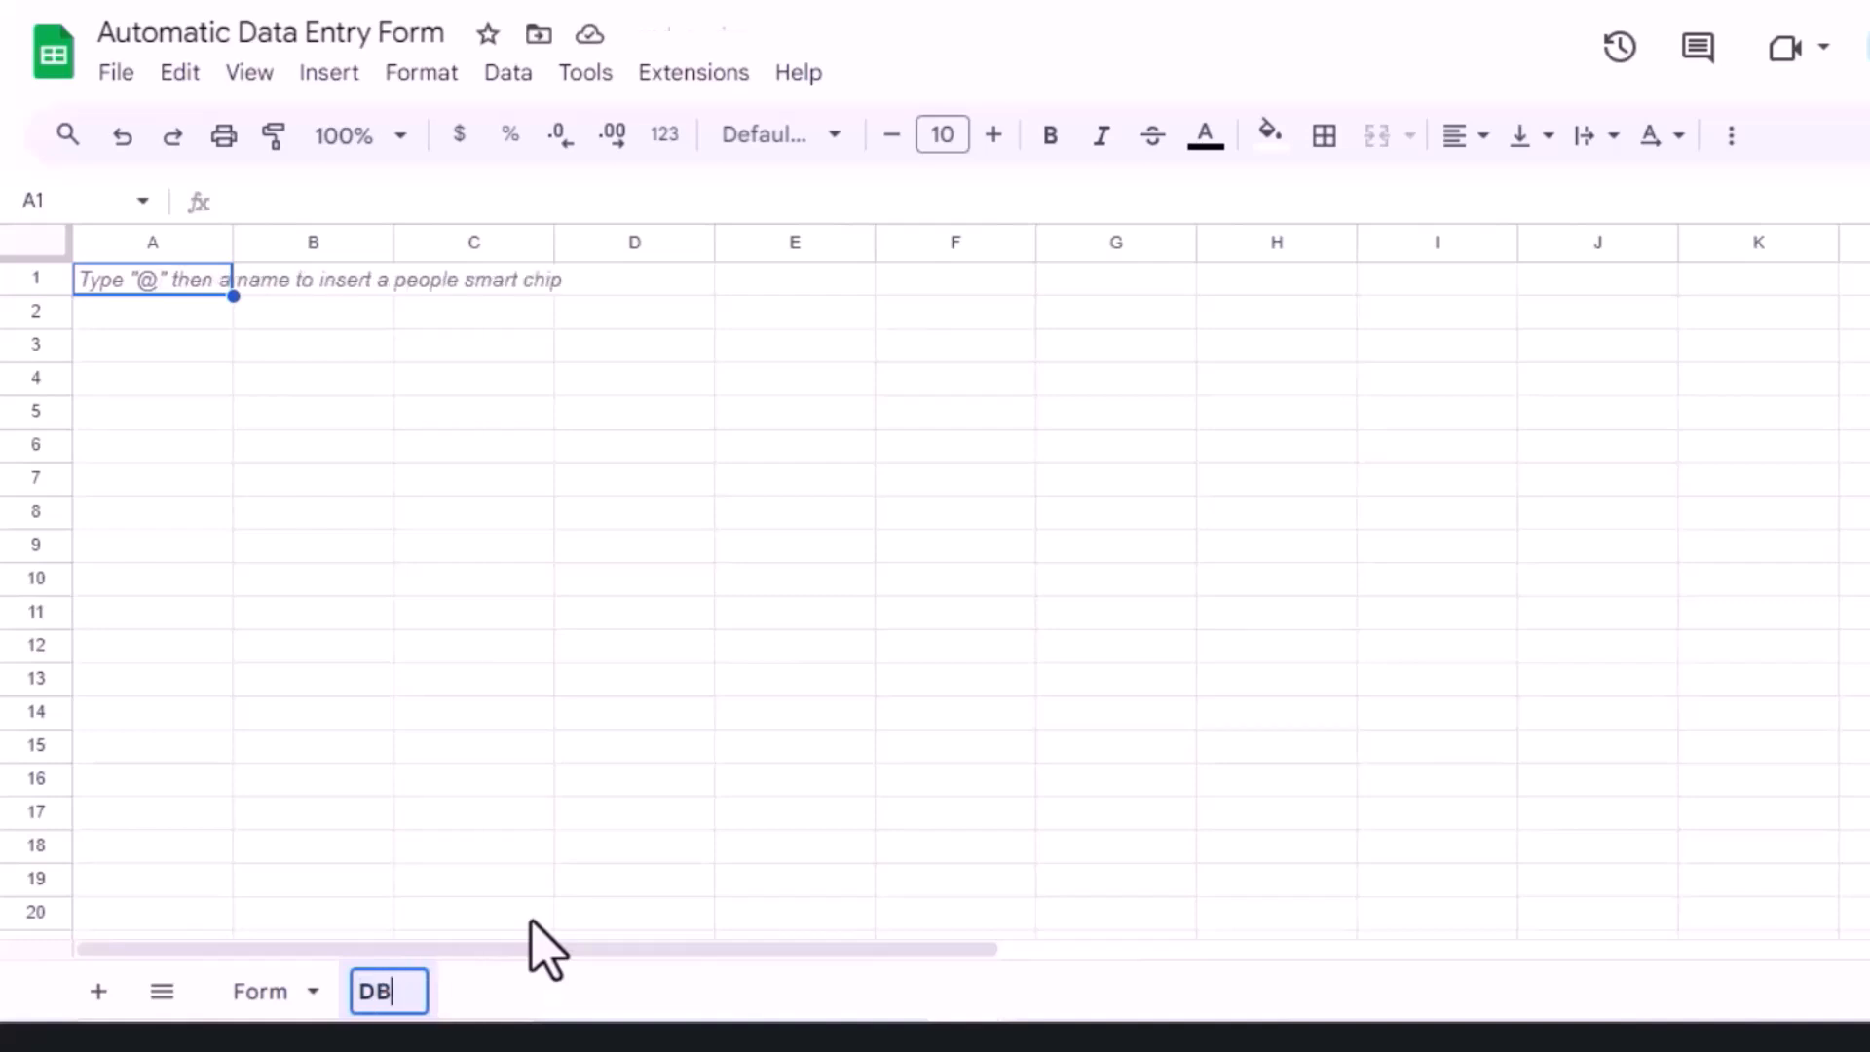
pyautogui.write('ase')
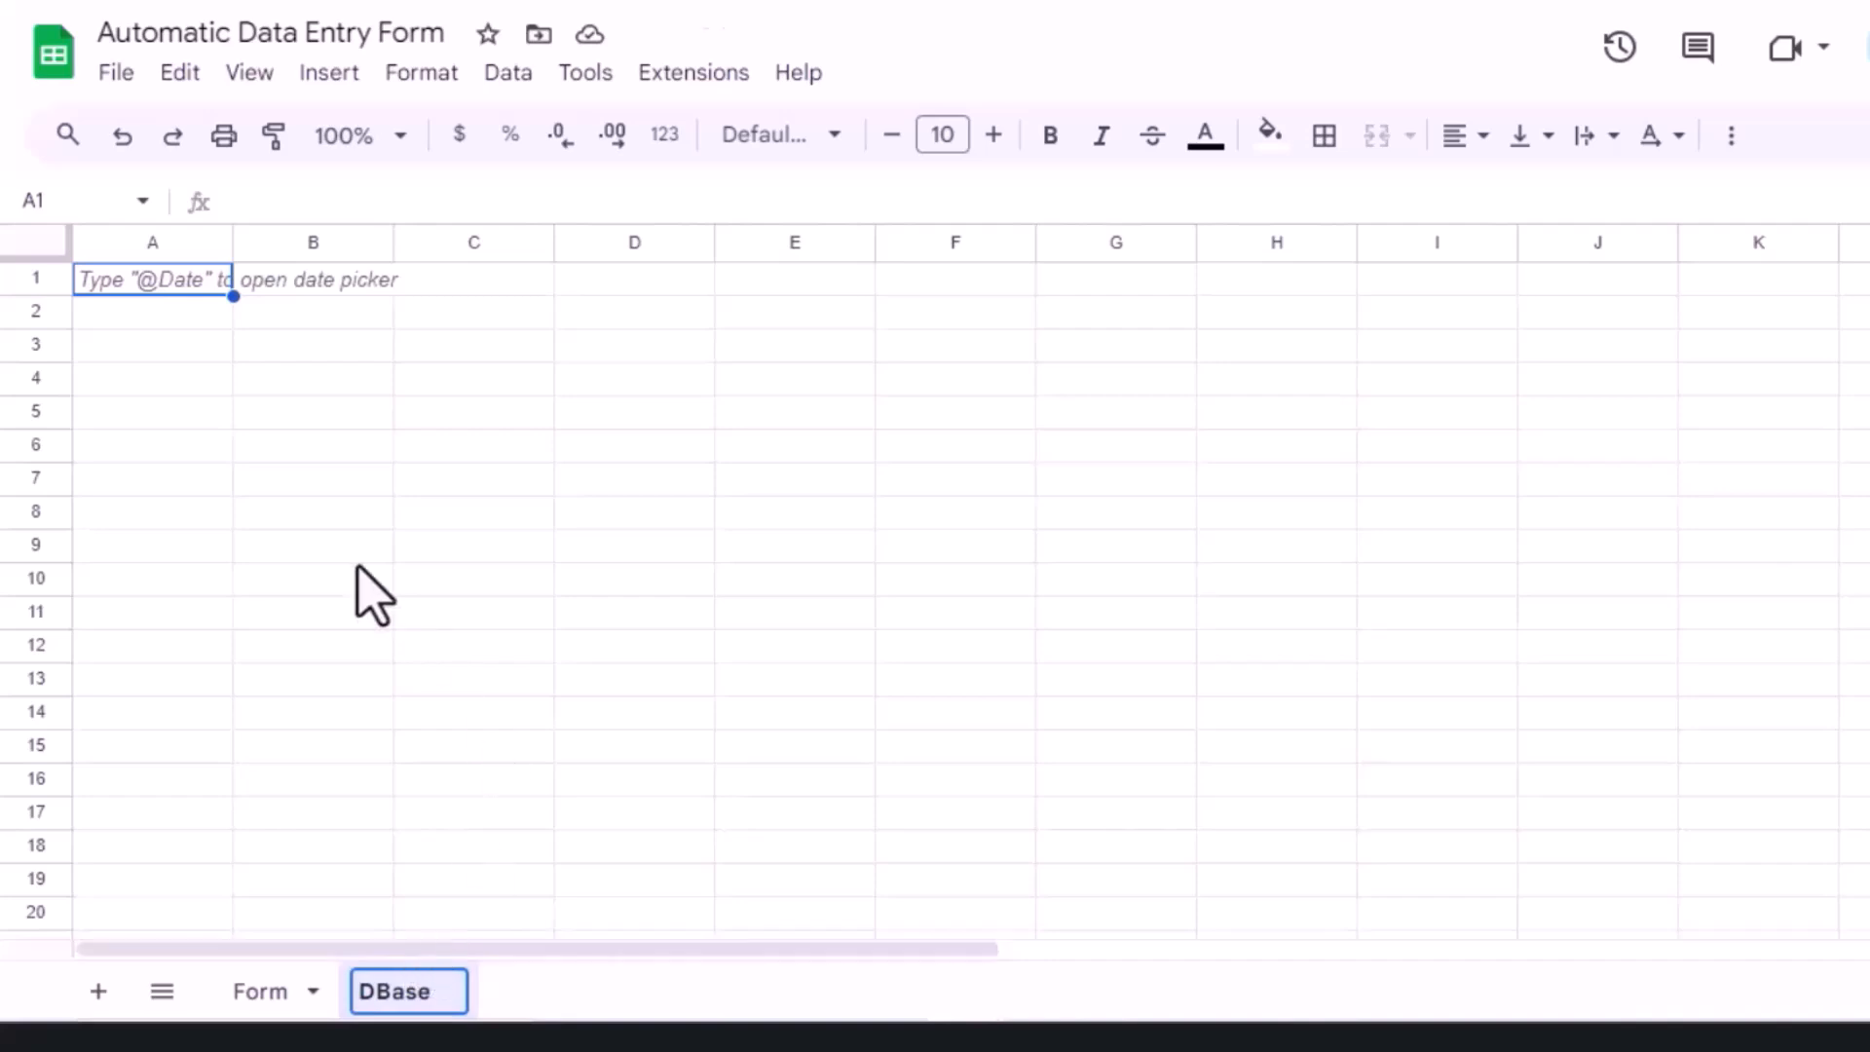
pyautogui.press('Return')
# Step: Copy the Form labels C5:C11, Name to Date of Birth, and select A2 on DBase
pyautogui.click(261, 991)
pyautogui.click(339, 440)
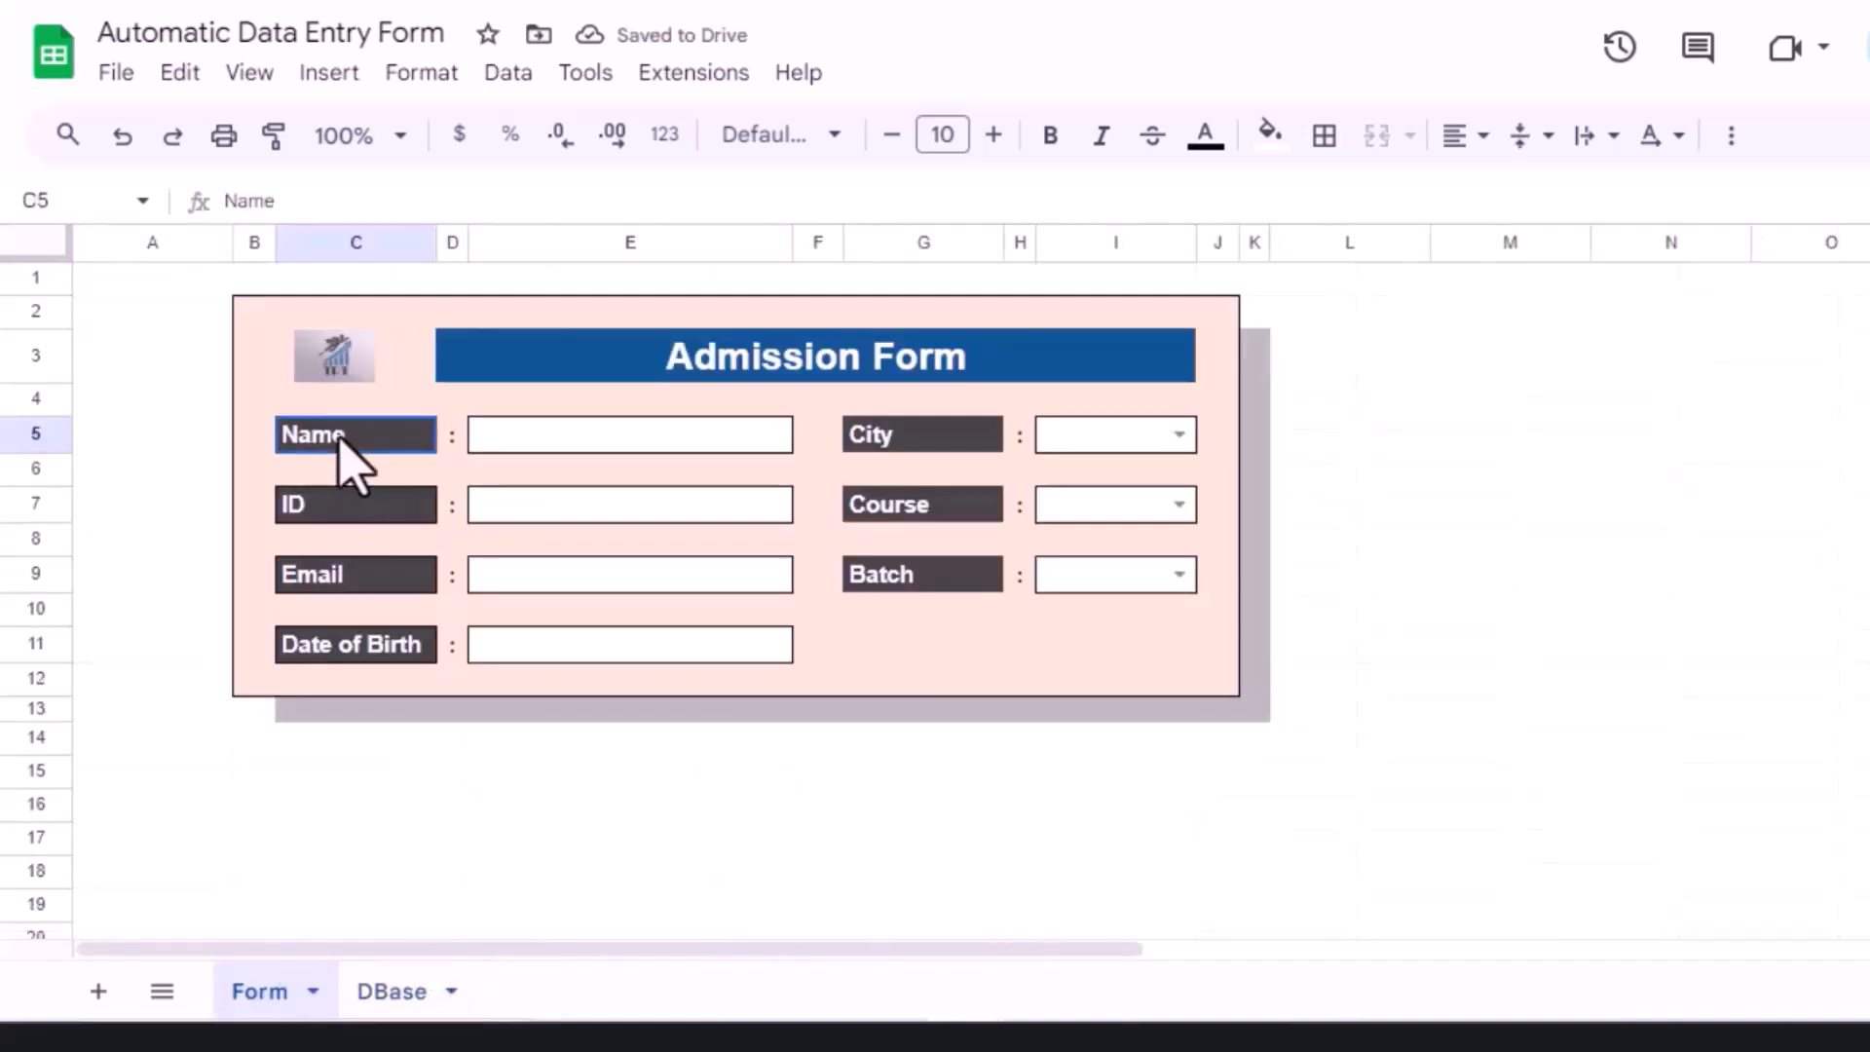
pyautogui.keyDown('shift'); pyautogui.click(351, 649); pyautogui.keyUp('shift')
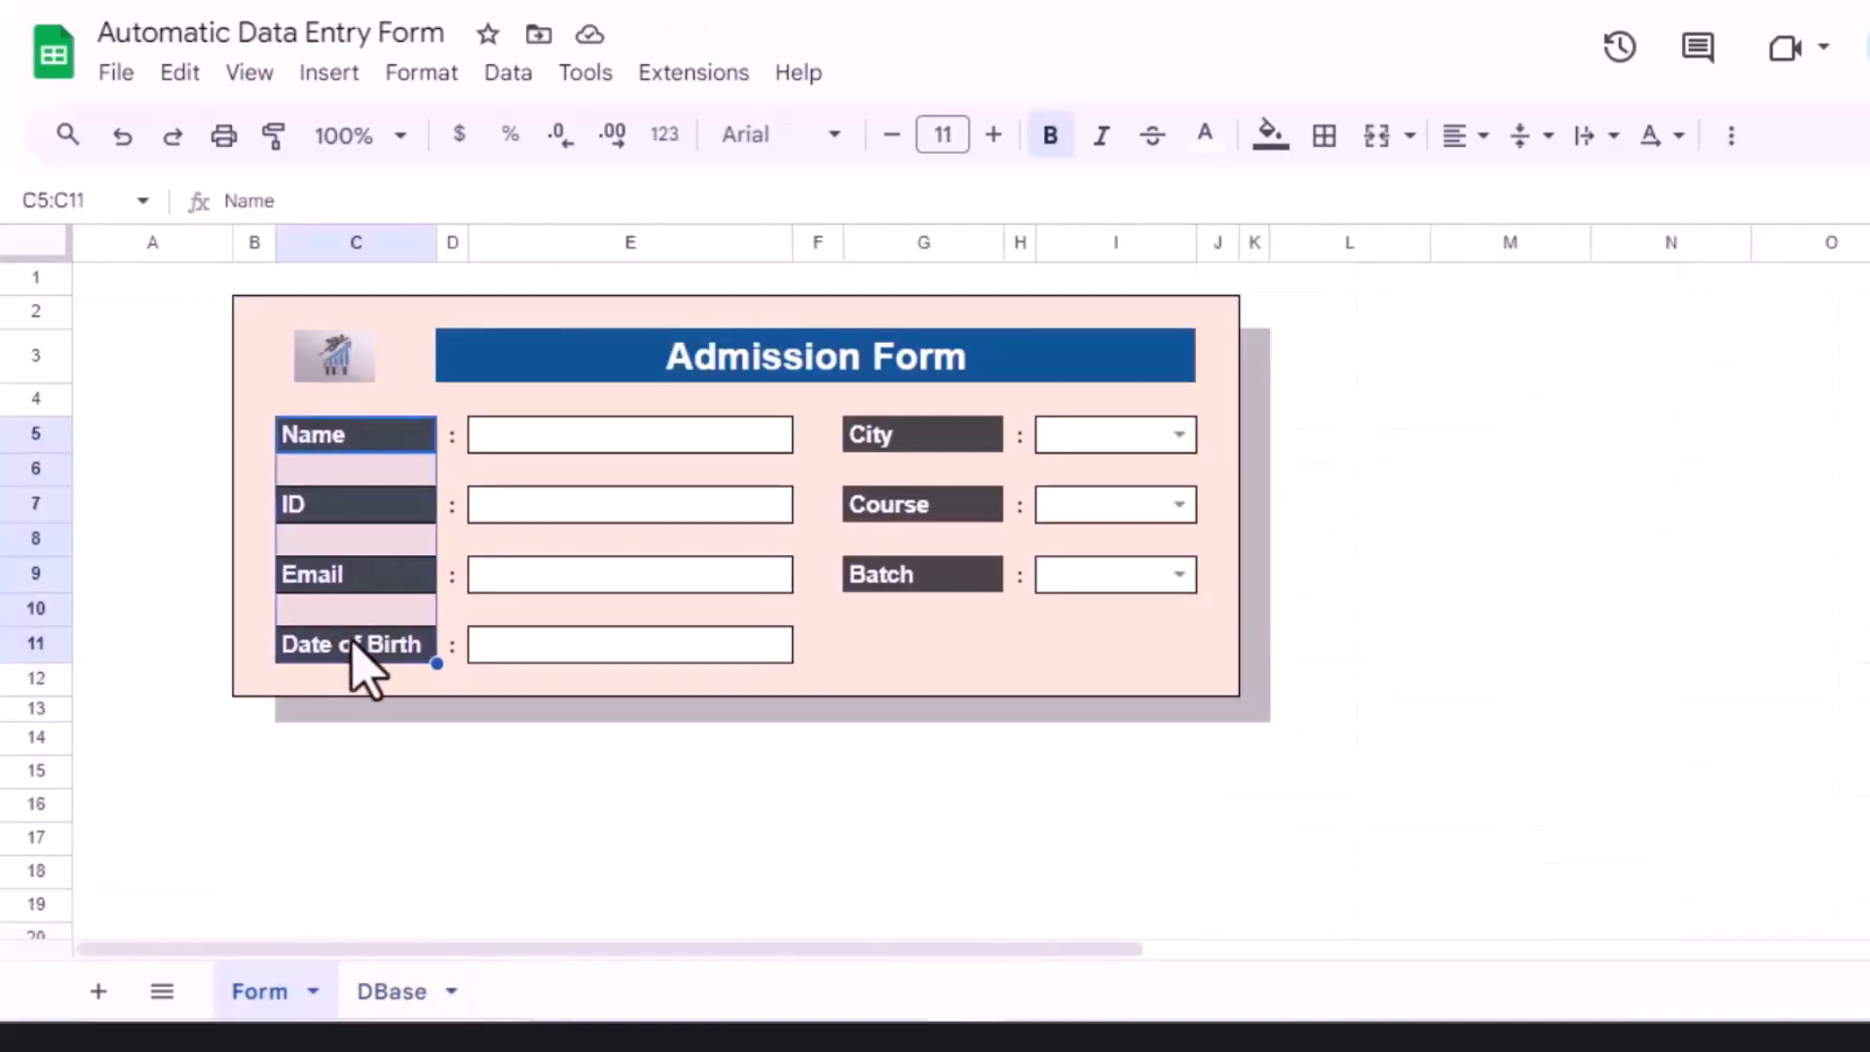
pyautogui.hotkey('ctrl', 'c')
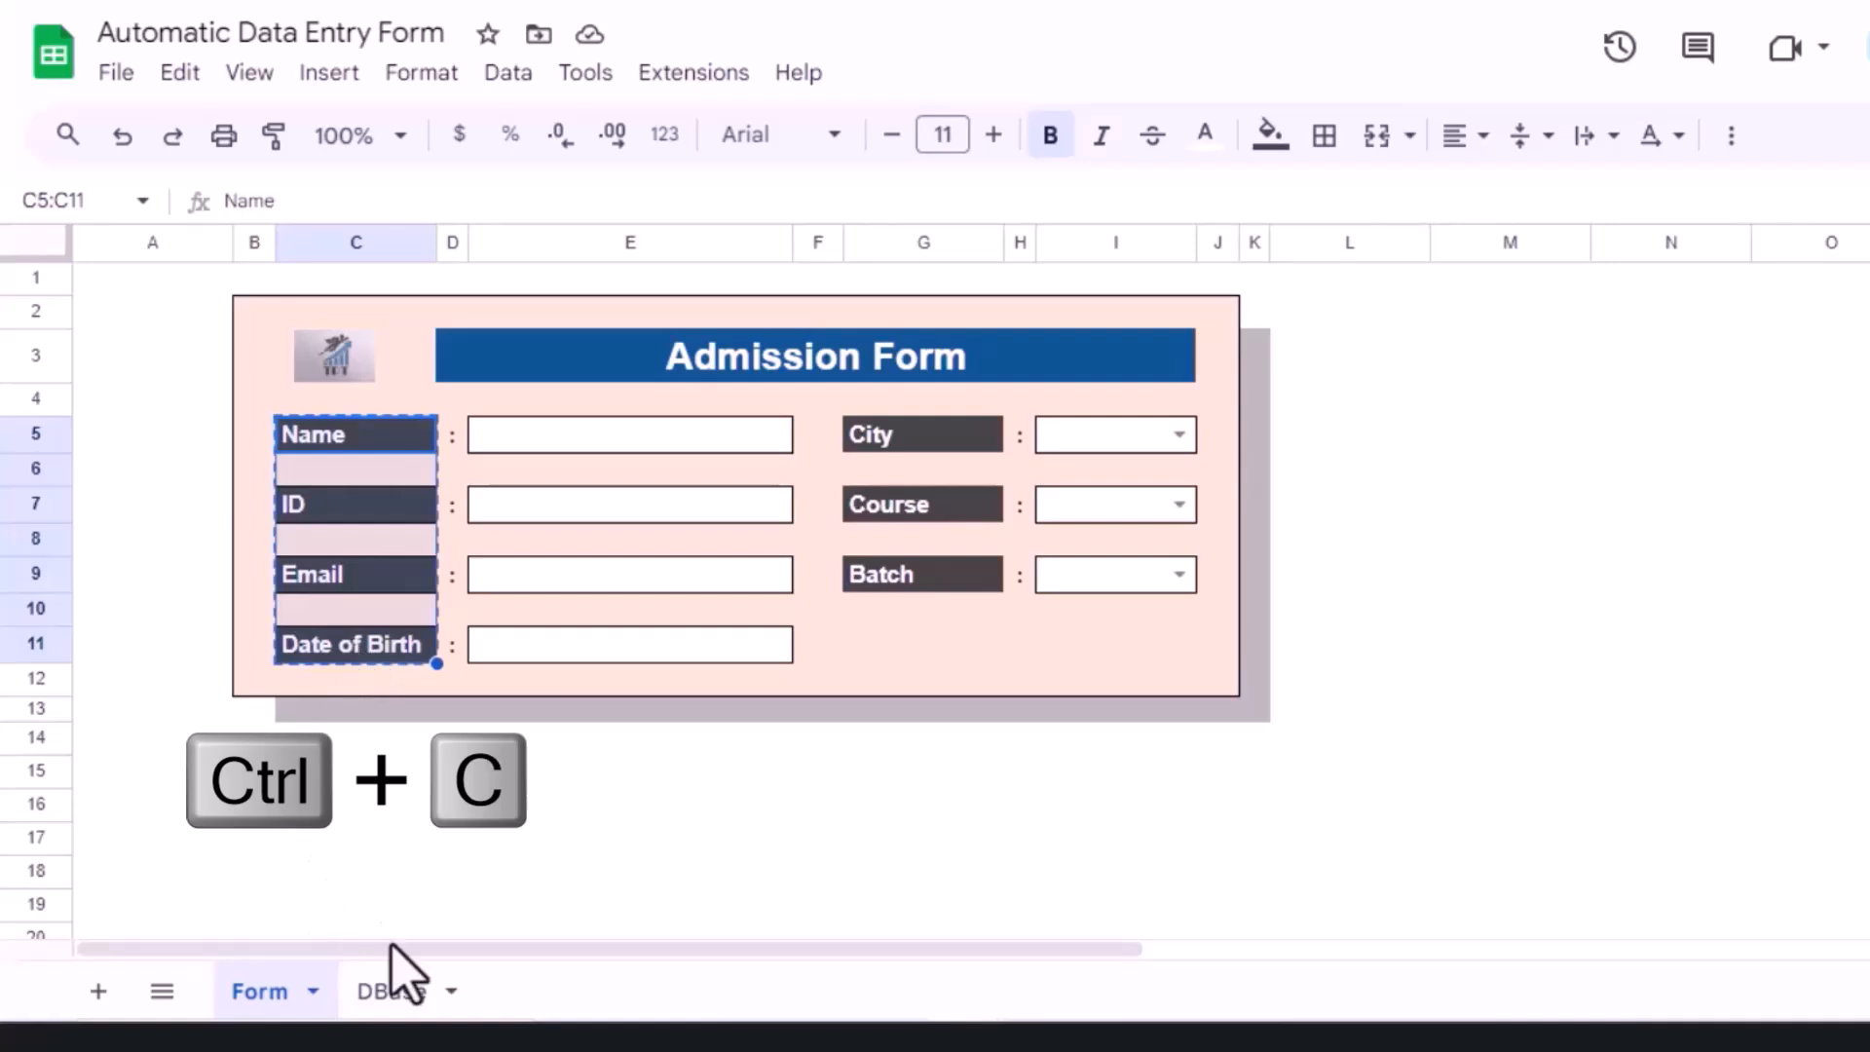
pyautogui.click(395, 996)
pyautogui.click(161, 323)
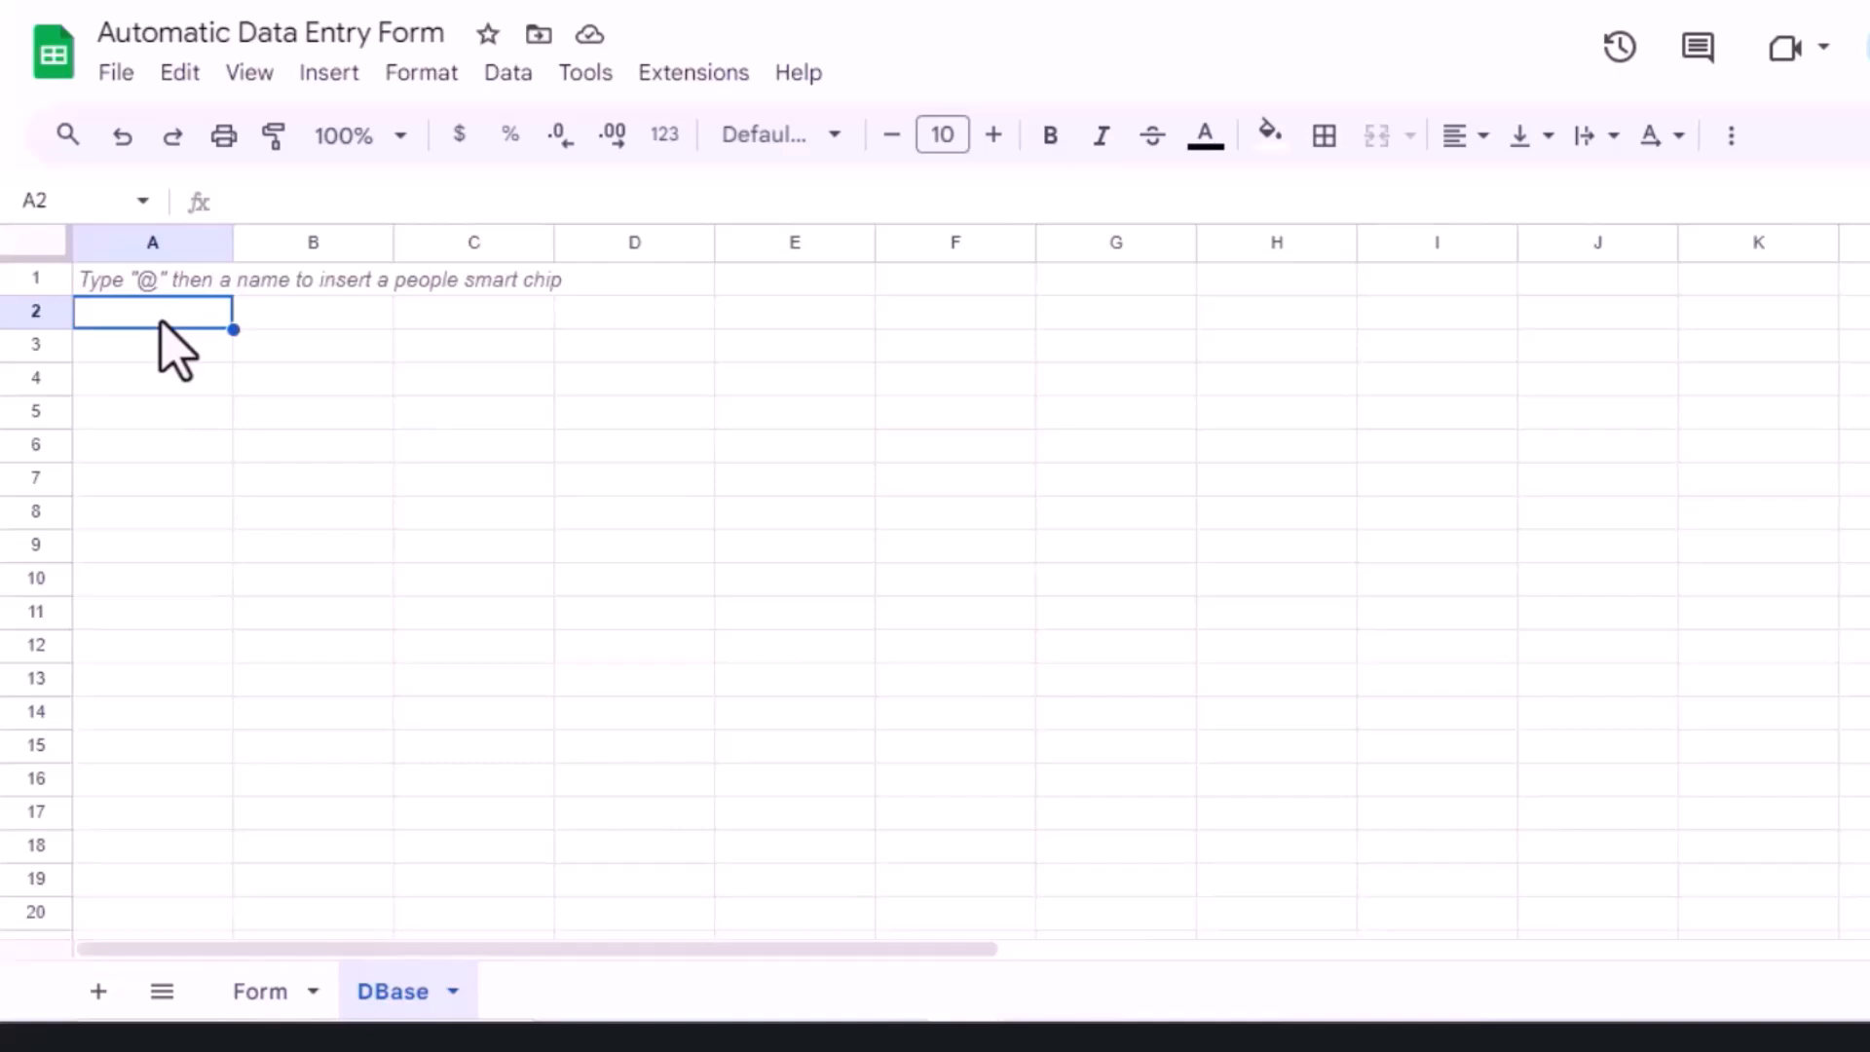
# Step: Paste the copied field labels into DBase A2 as values only
pyautogui.rightClick(161, 324)
pyautogui.moveTo(355, 326)
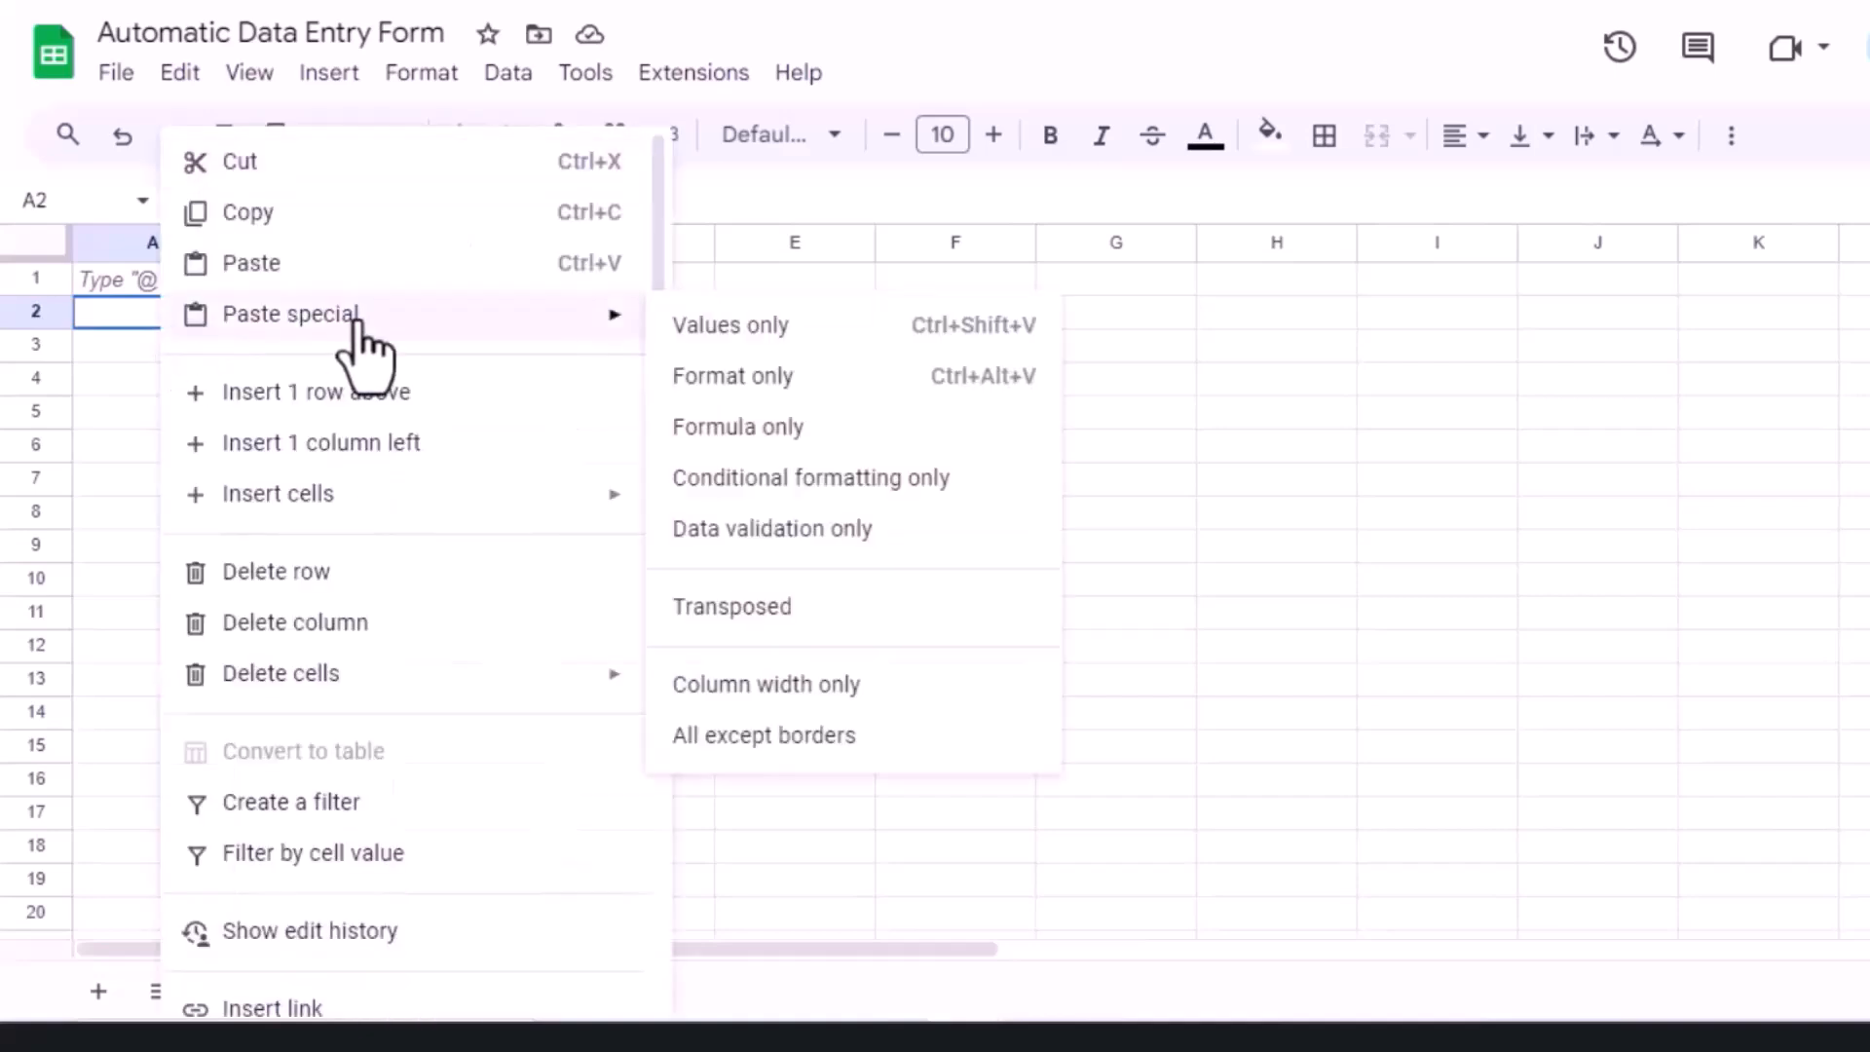
pyautogui.click(728, 332)
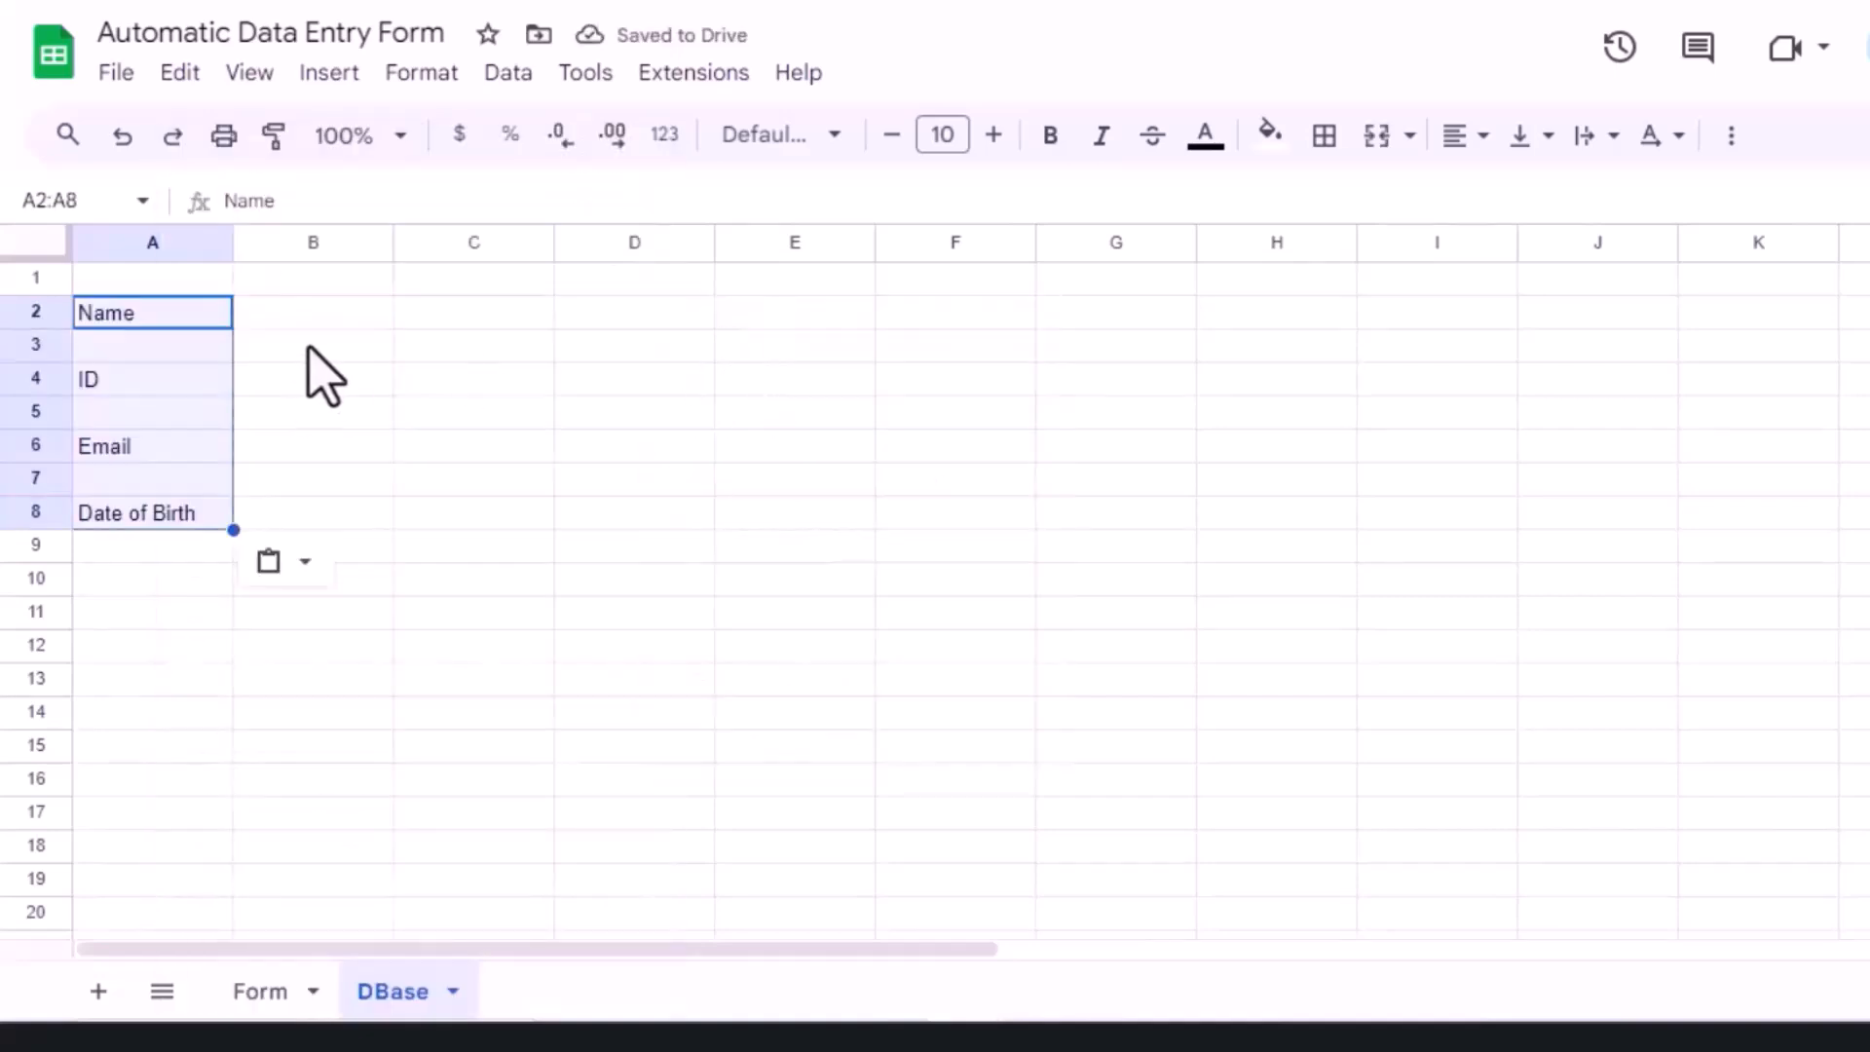
# Step: Paste the labels transposed across row 1 from A1 and clear the leftover A2:A8
pyautogui.click(181, 277)
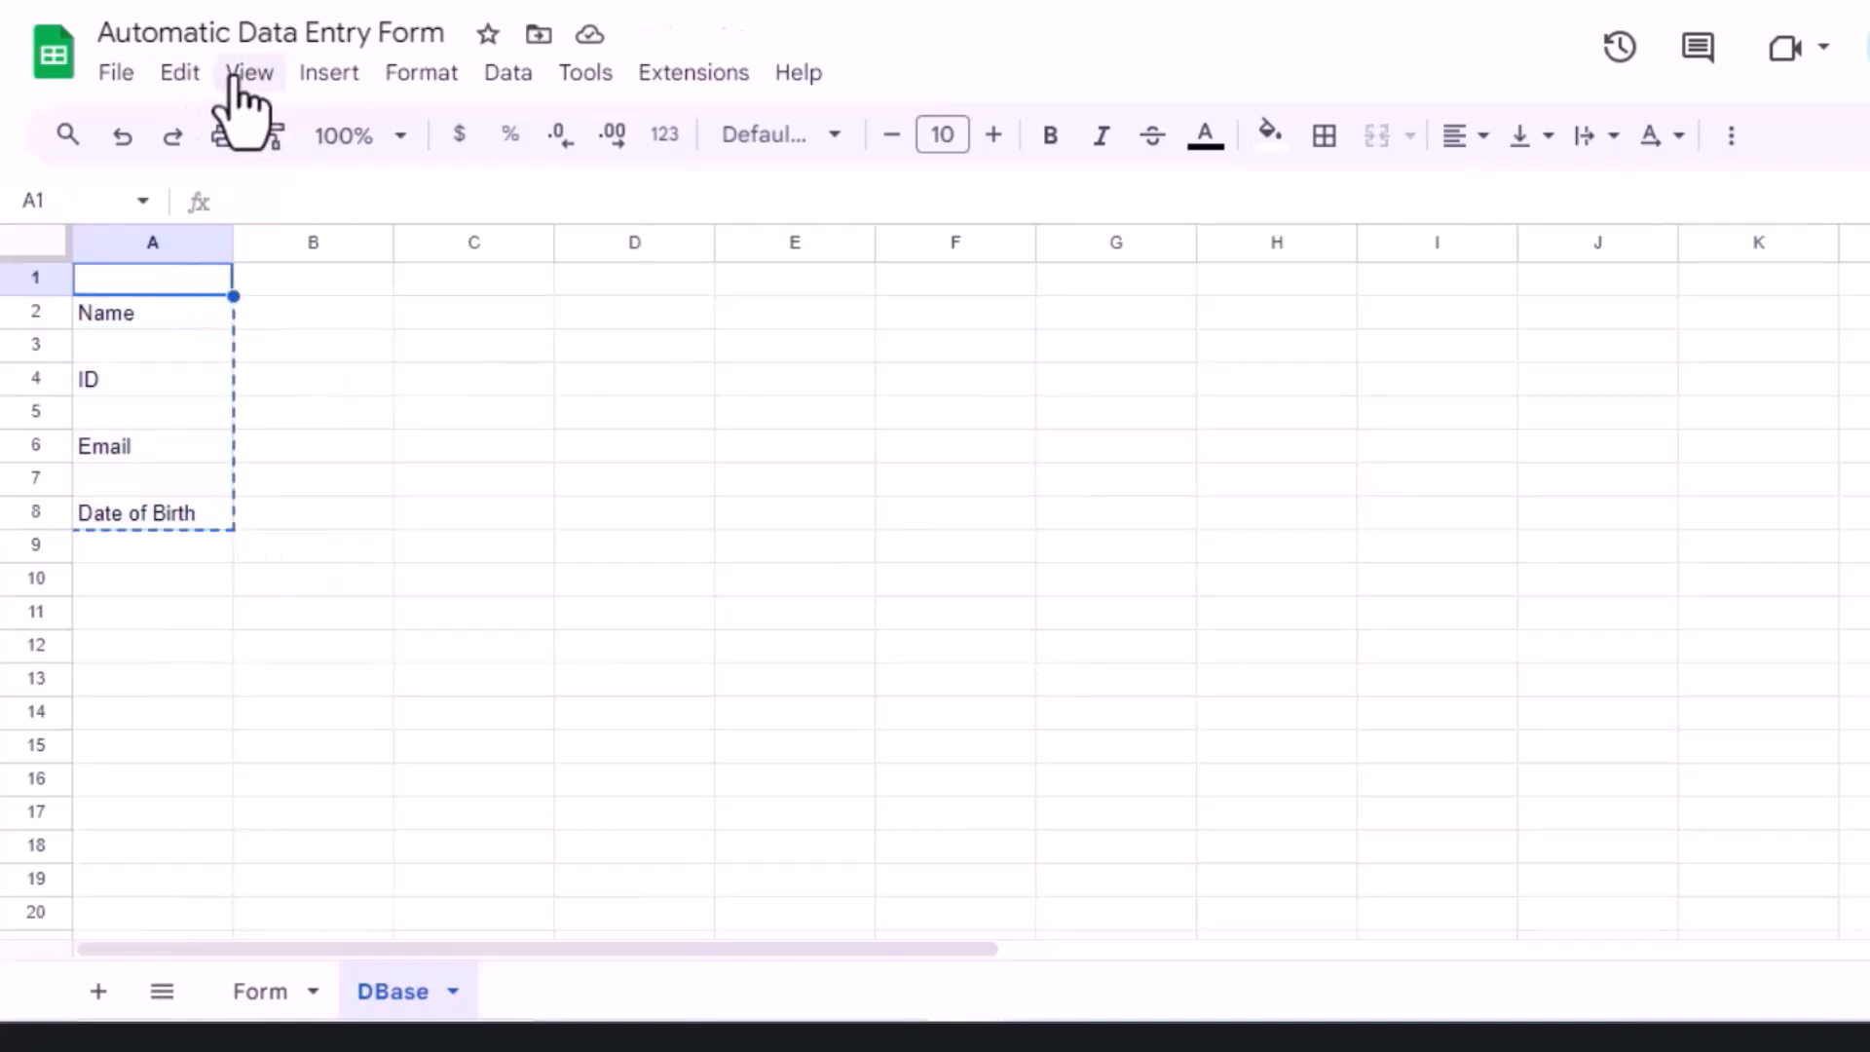
pyautogui.click(181, 76)
pyautogui.moveTo(444, 417)
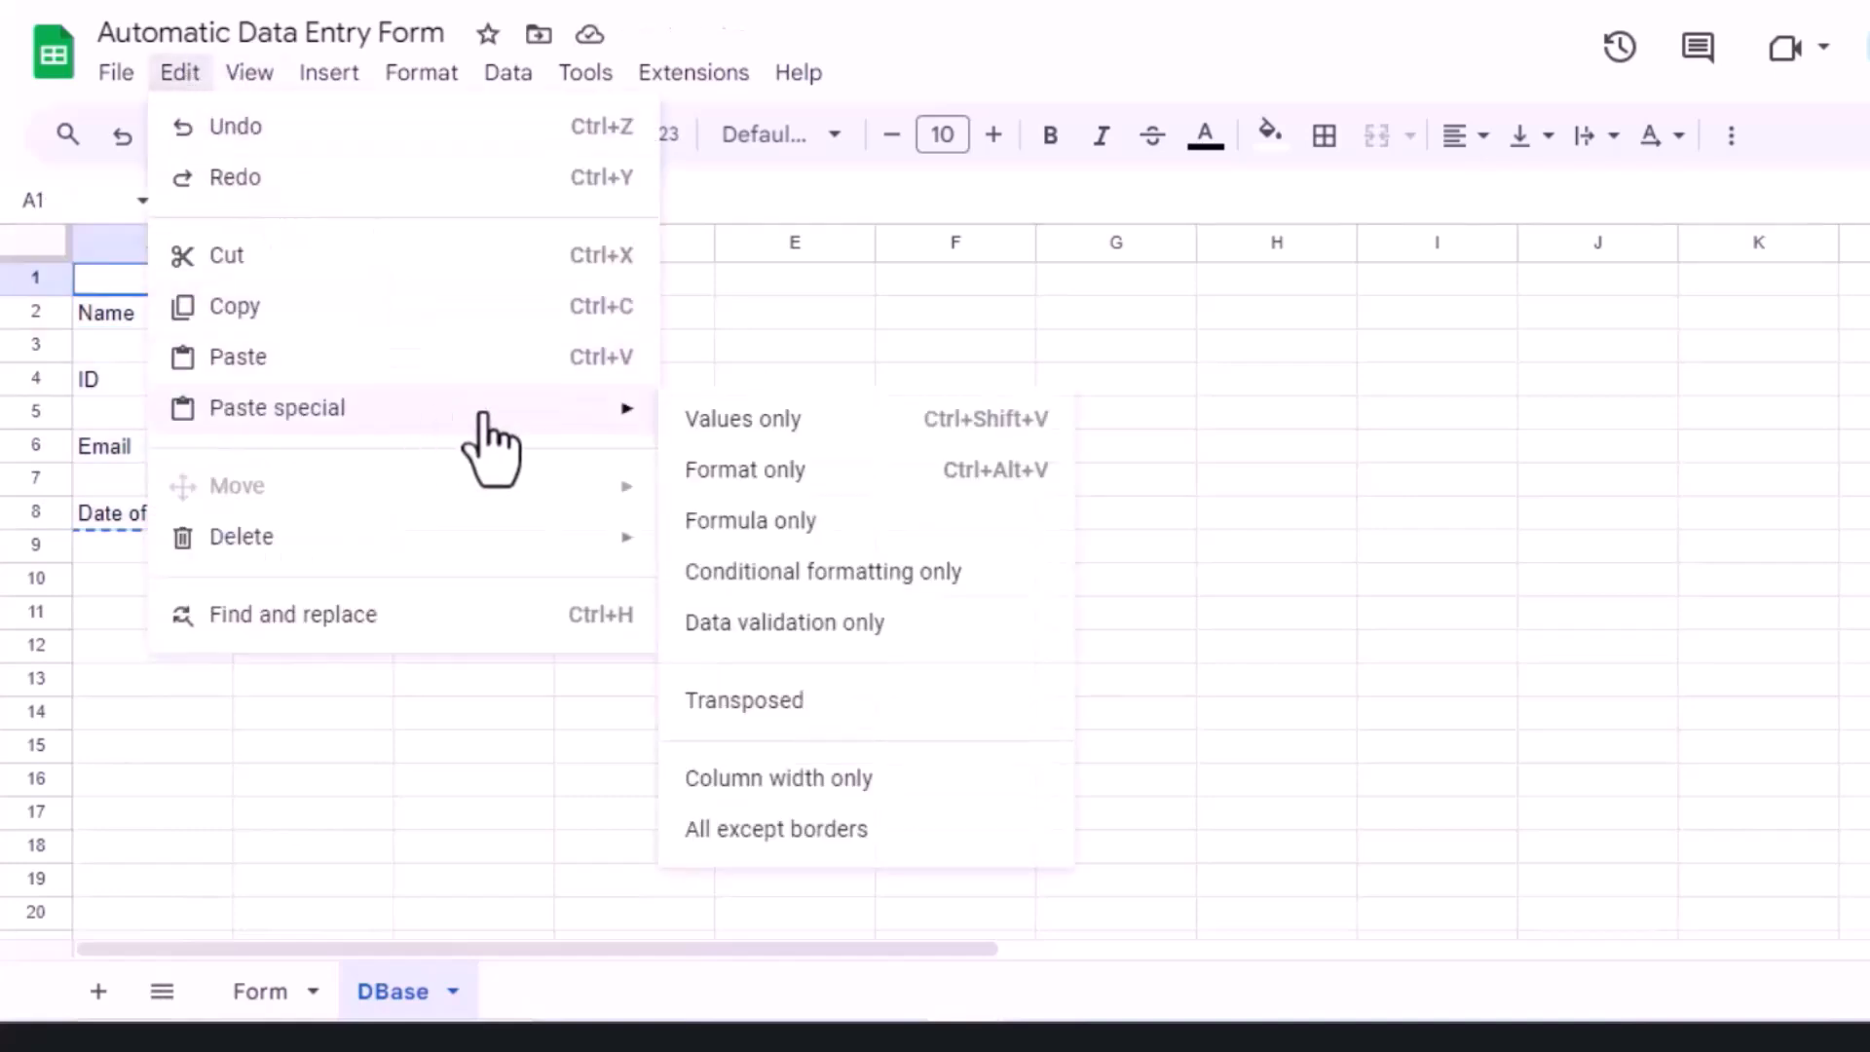
pyautogui.click(799, 706)
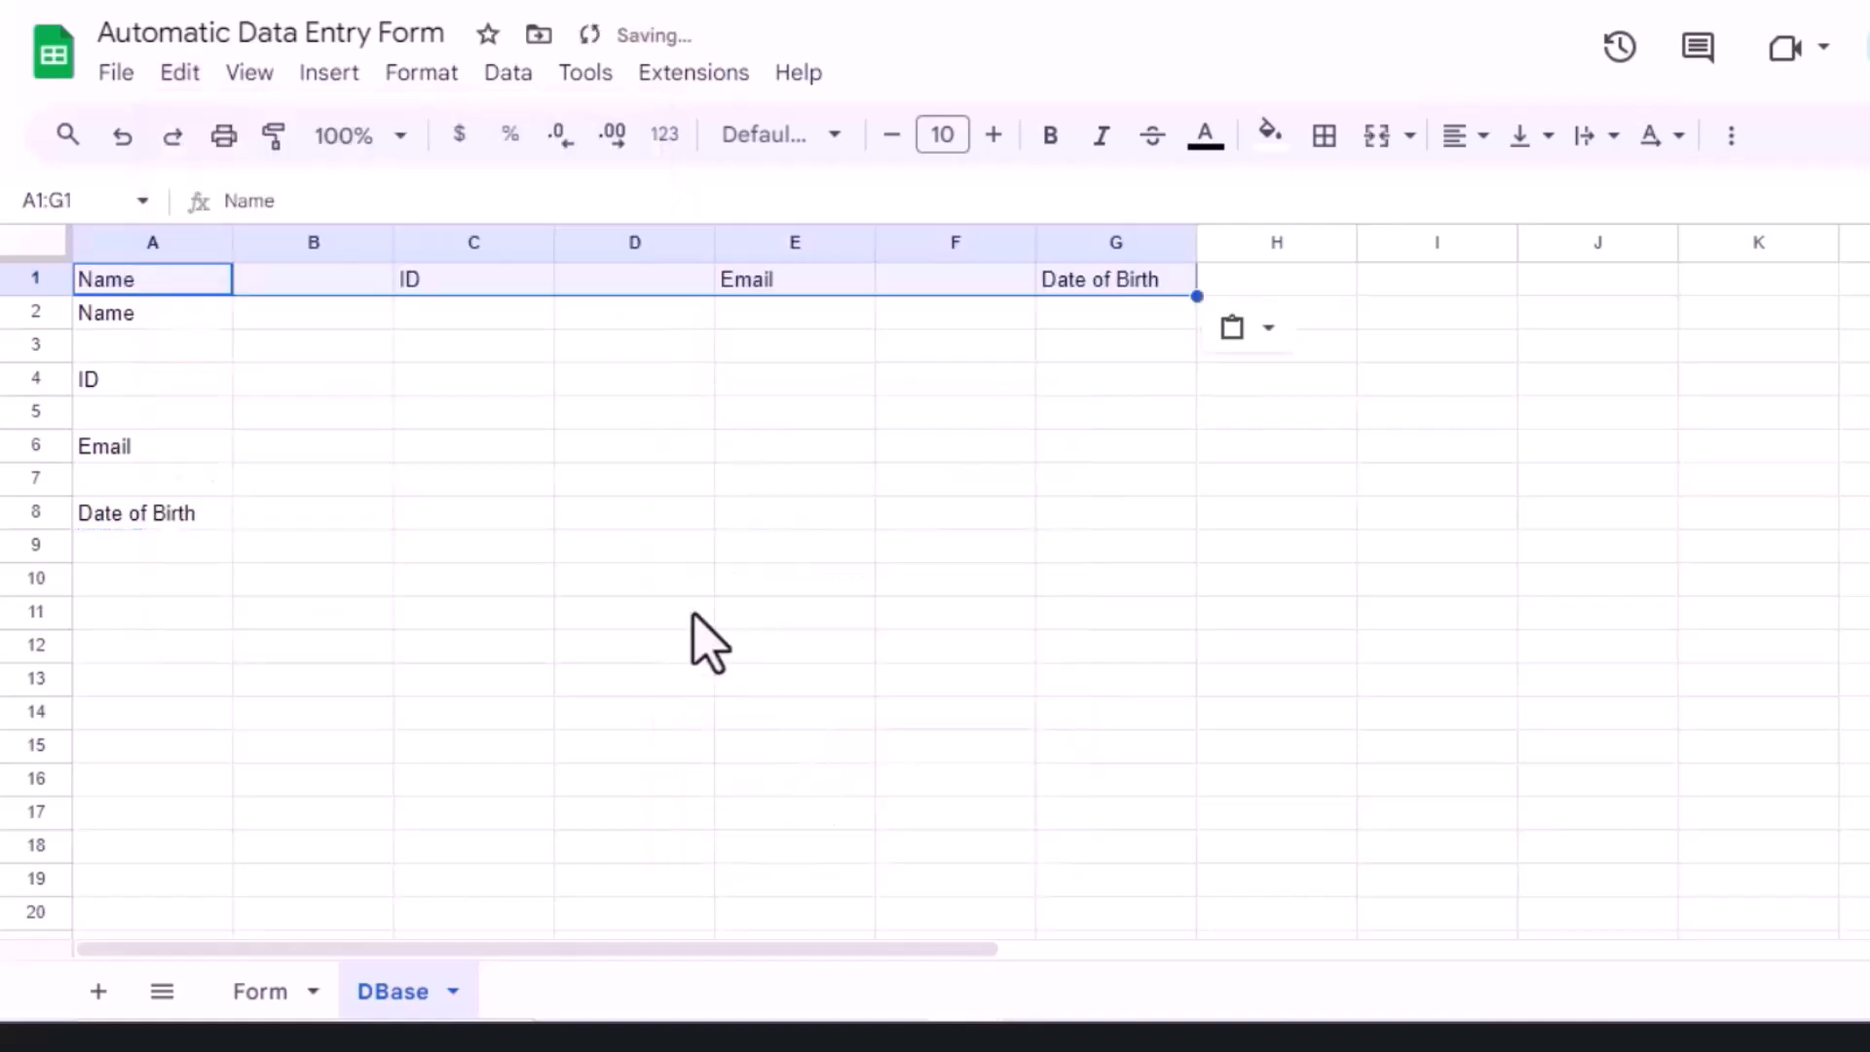
pyautogui.click(152, 312)
pyautogui.keyDown('shift'); pyautogui.click(185, 513); pyautogui.keyUp('shift')
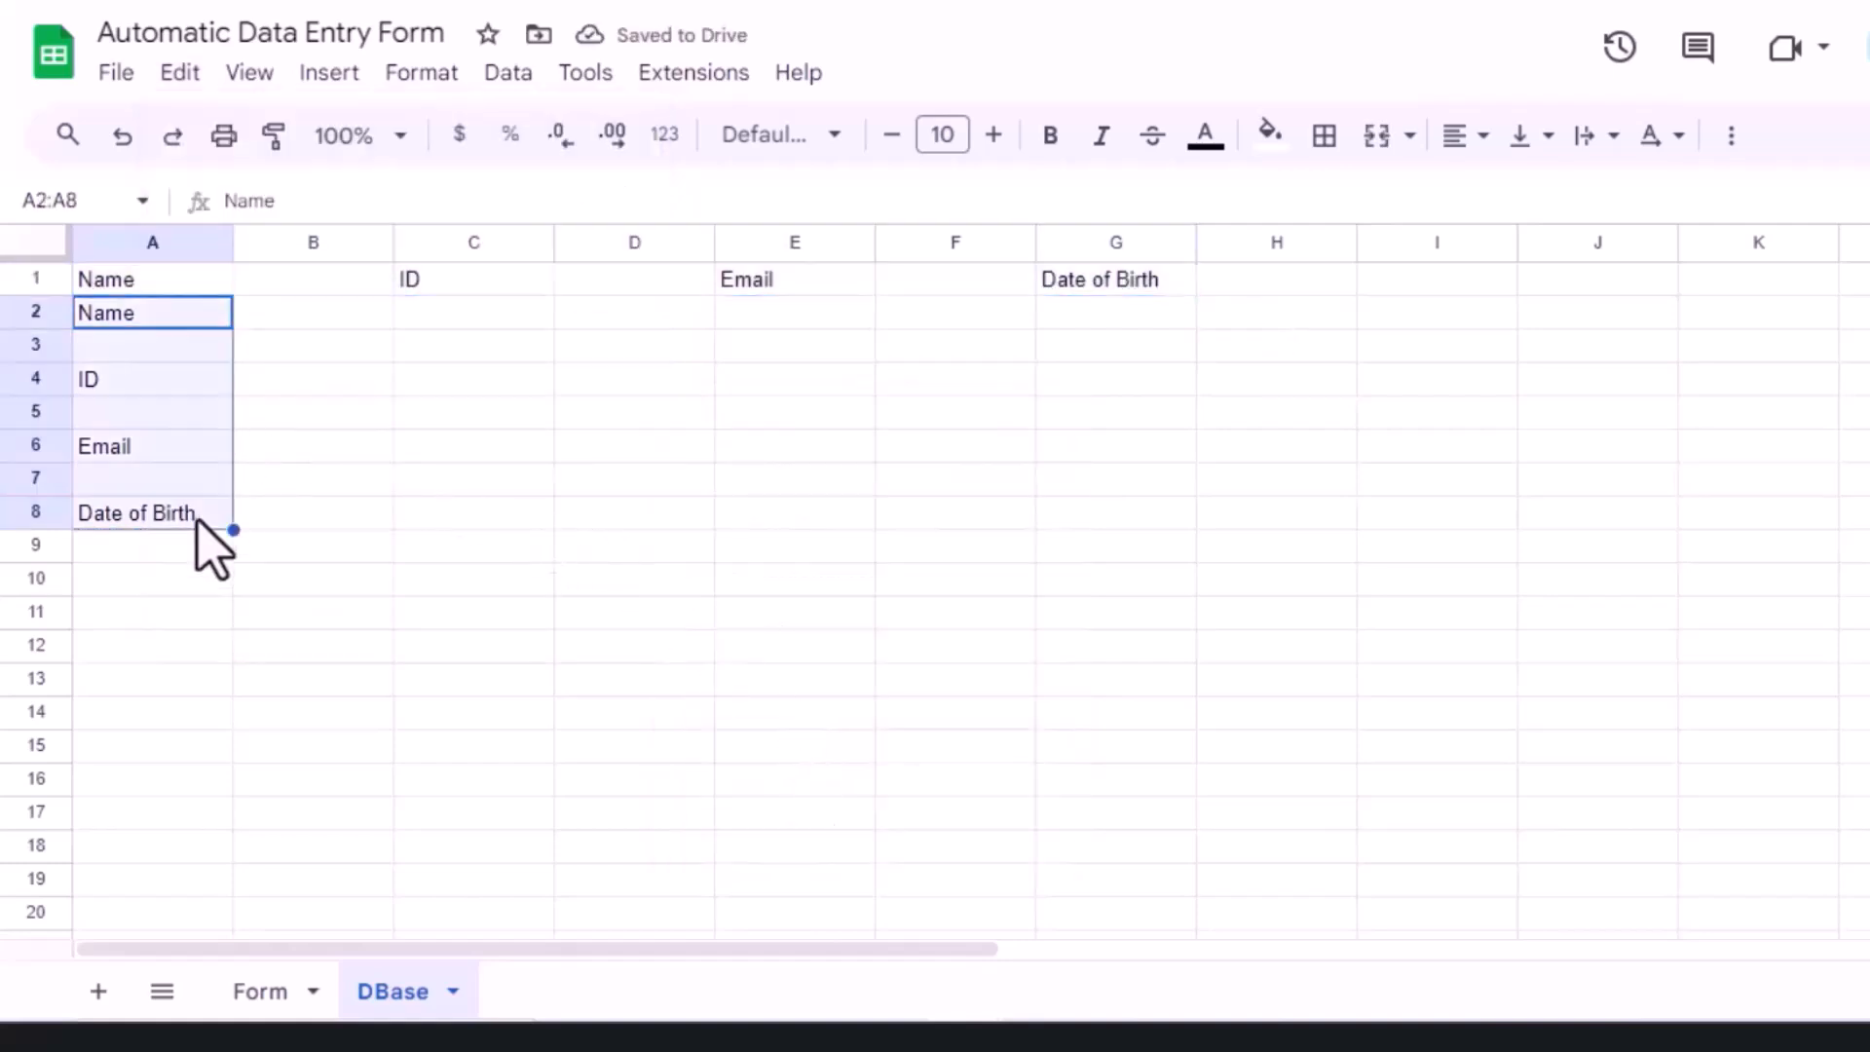
pyautogui.press('Delete')
# Step: Delete empty columns B, D and F so the headers sit in A1:D1
pyautogui.click(309, 243)
pyautogui.keyDown('ctrl'); pyautogui.click(634, 243); pyautogui.keyUp('ctrl')
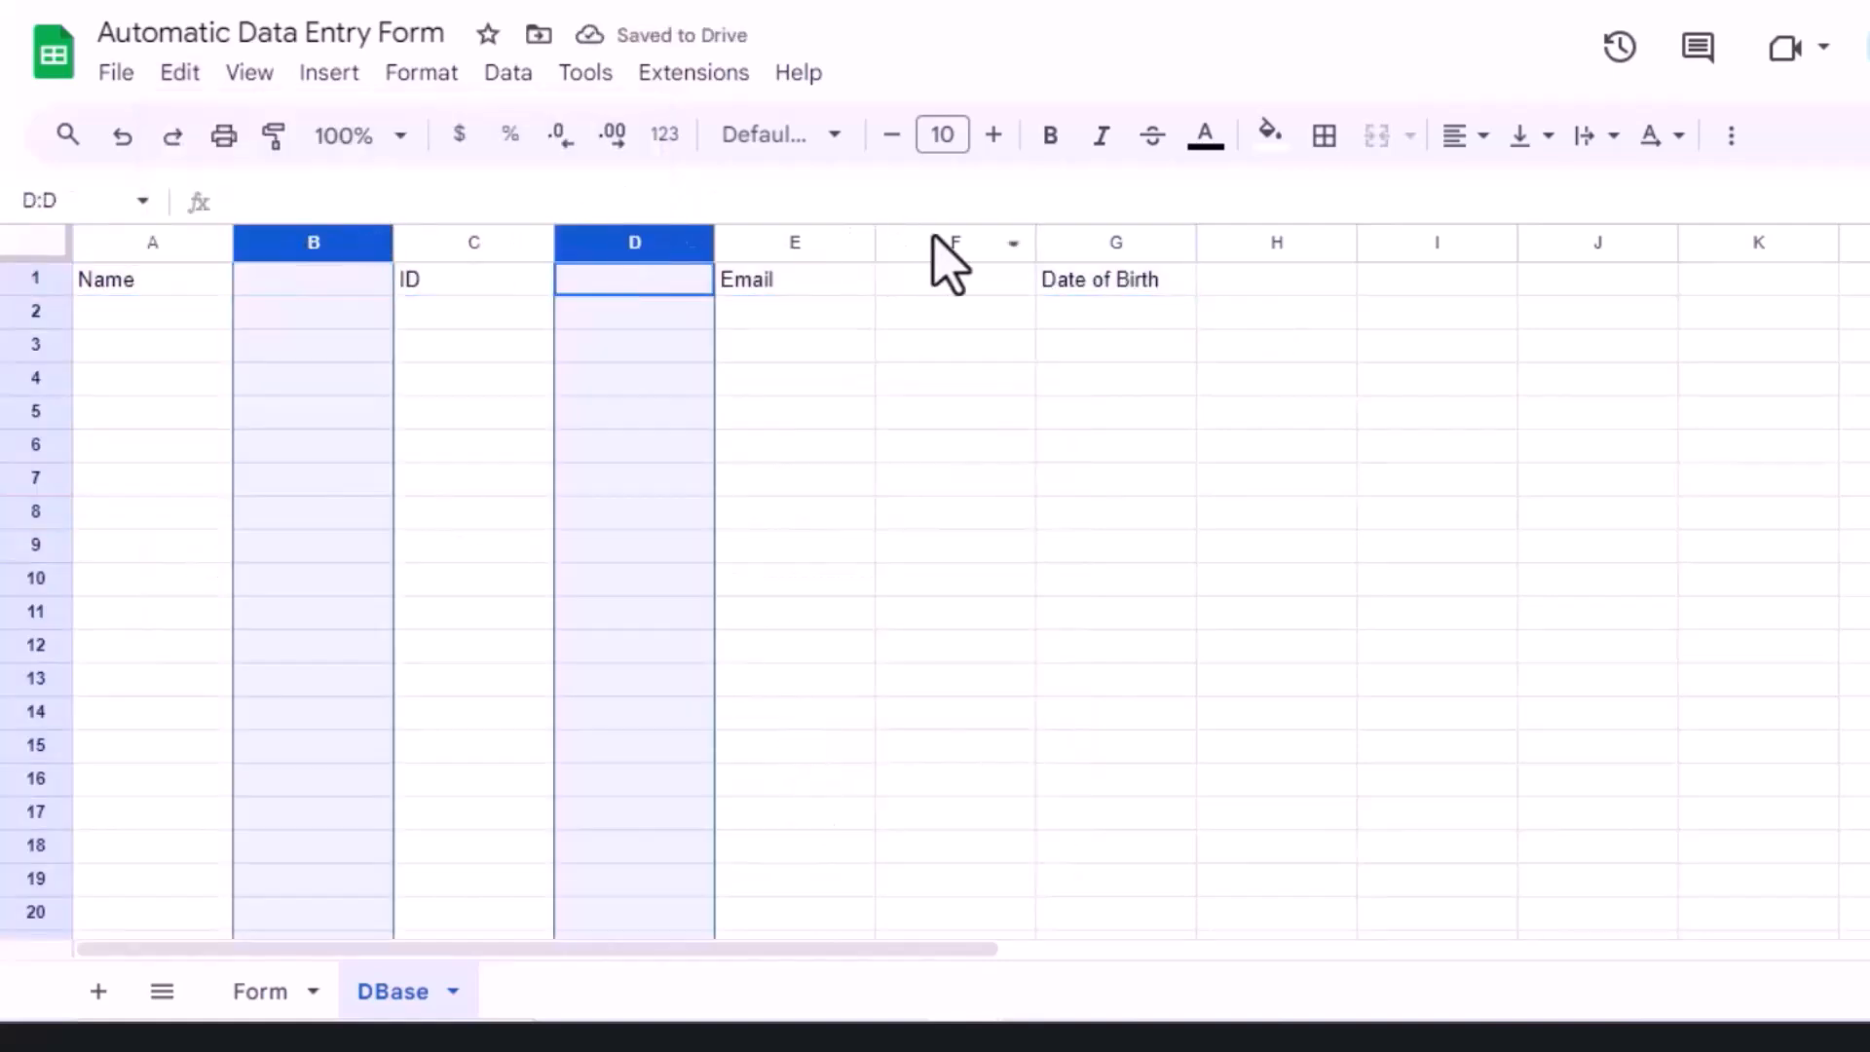
pyautogui.keyDown('ctrl'); pyautogui.click(920, 242); pyautogui.keyUp('ctrl')
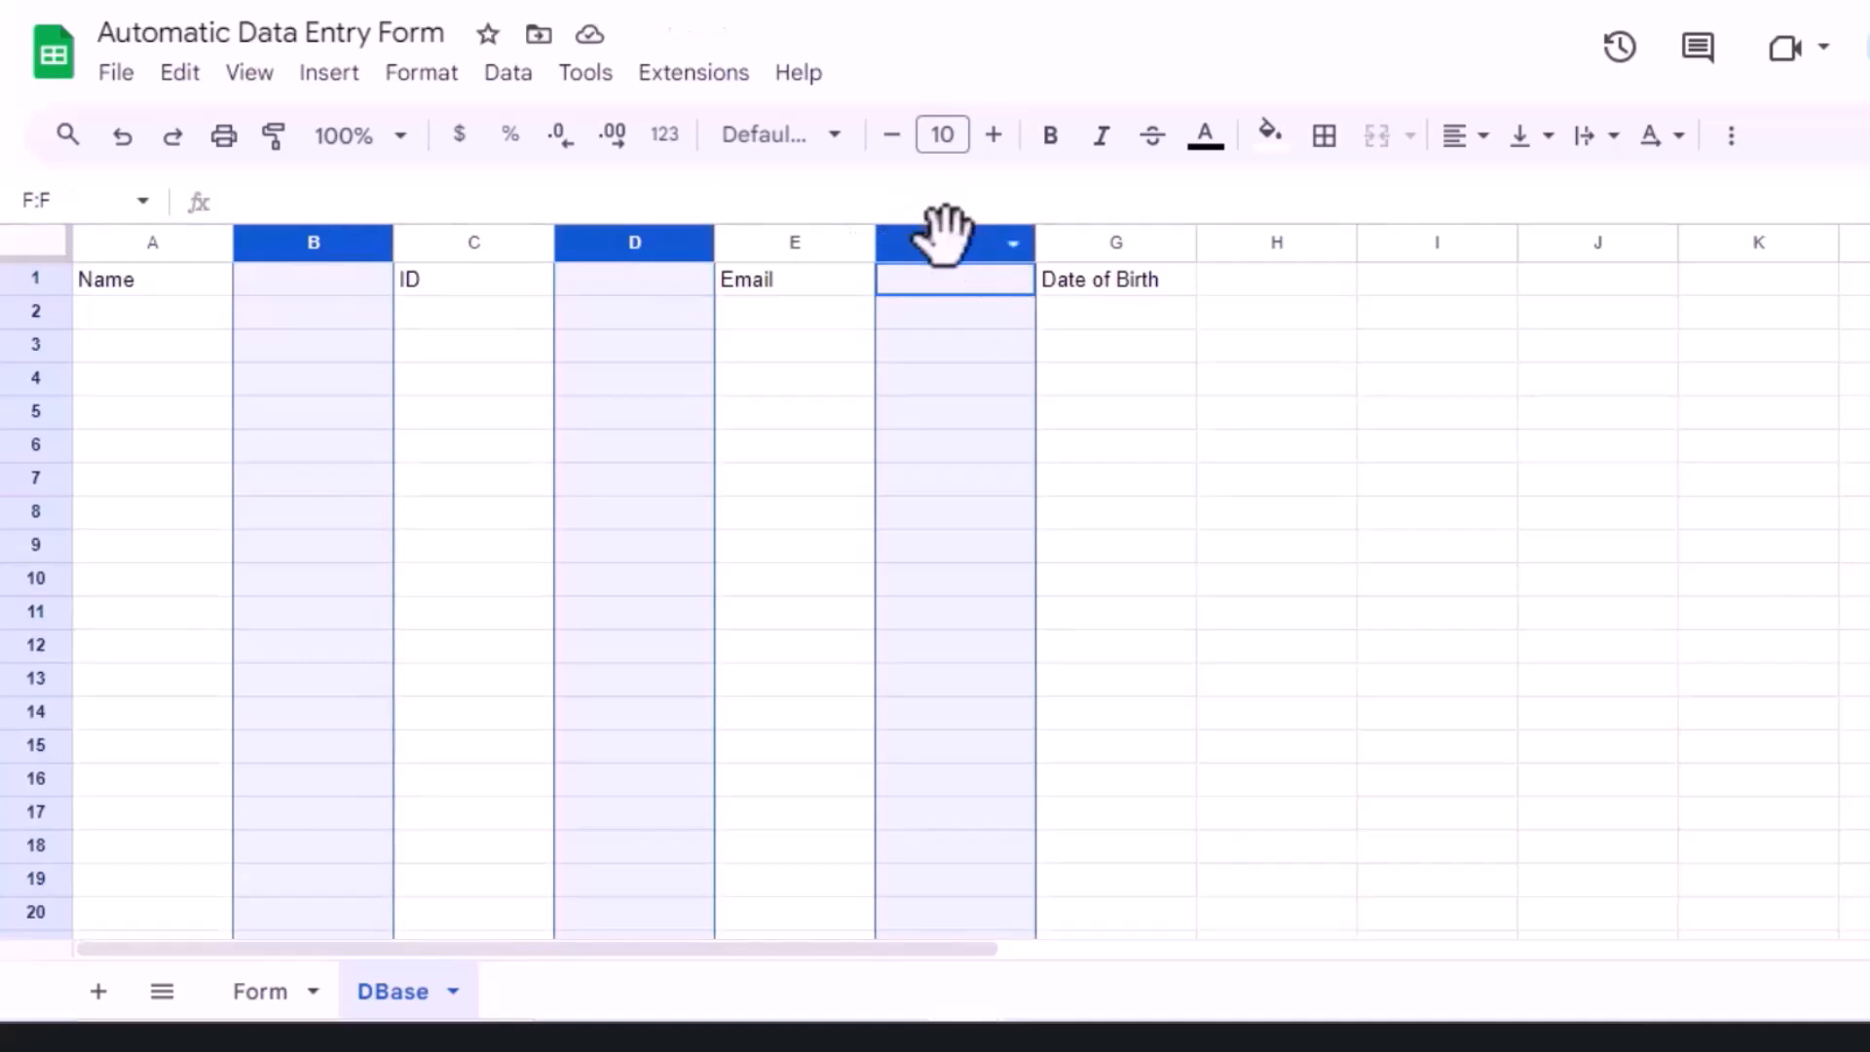
pyautogui.rightClick(943, 233)
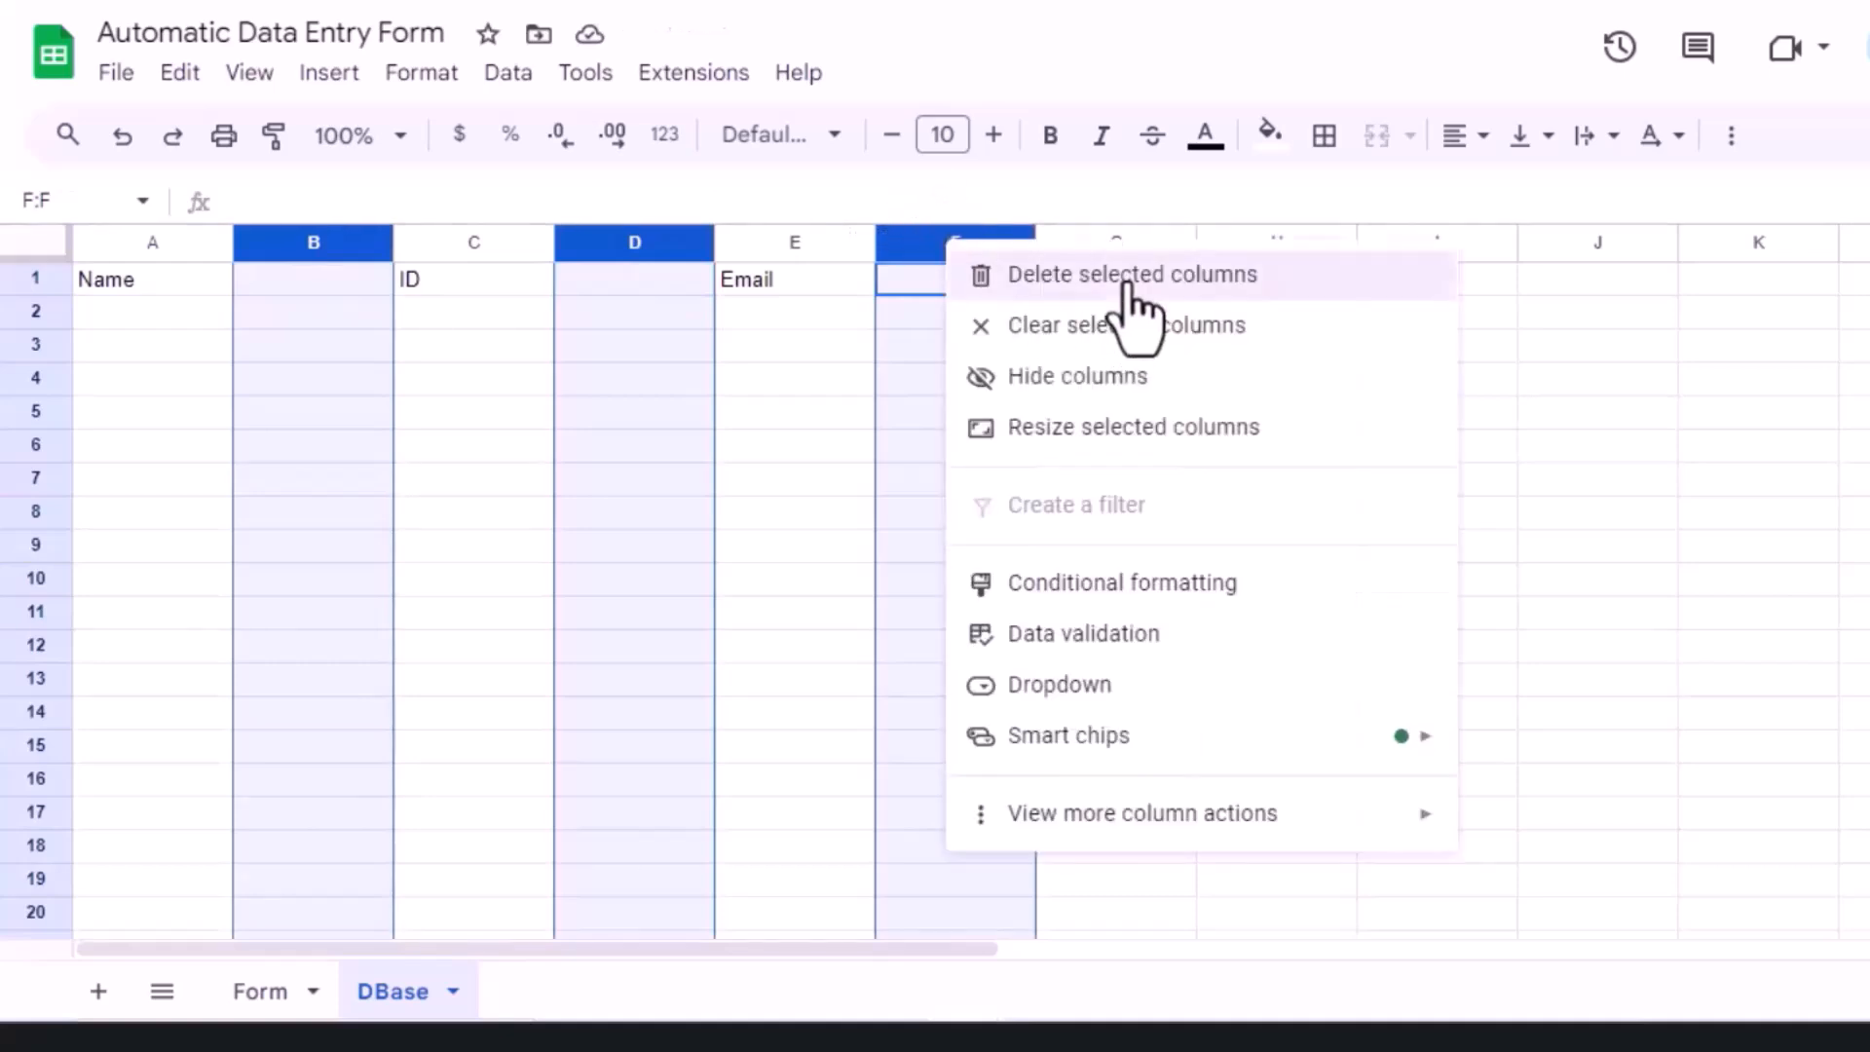
pyautogui.click(1127, 280)
pyautogui.click(497, 352)
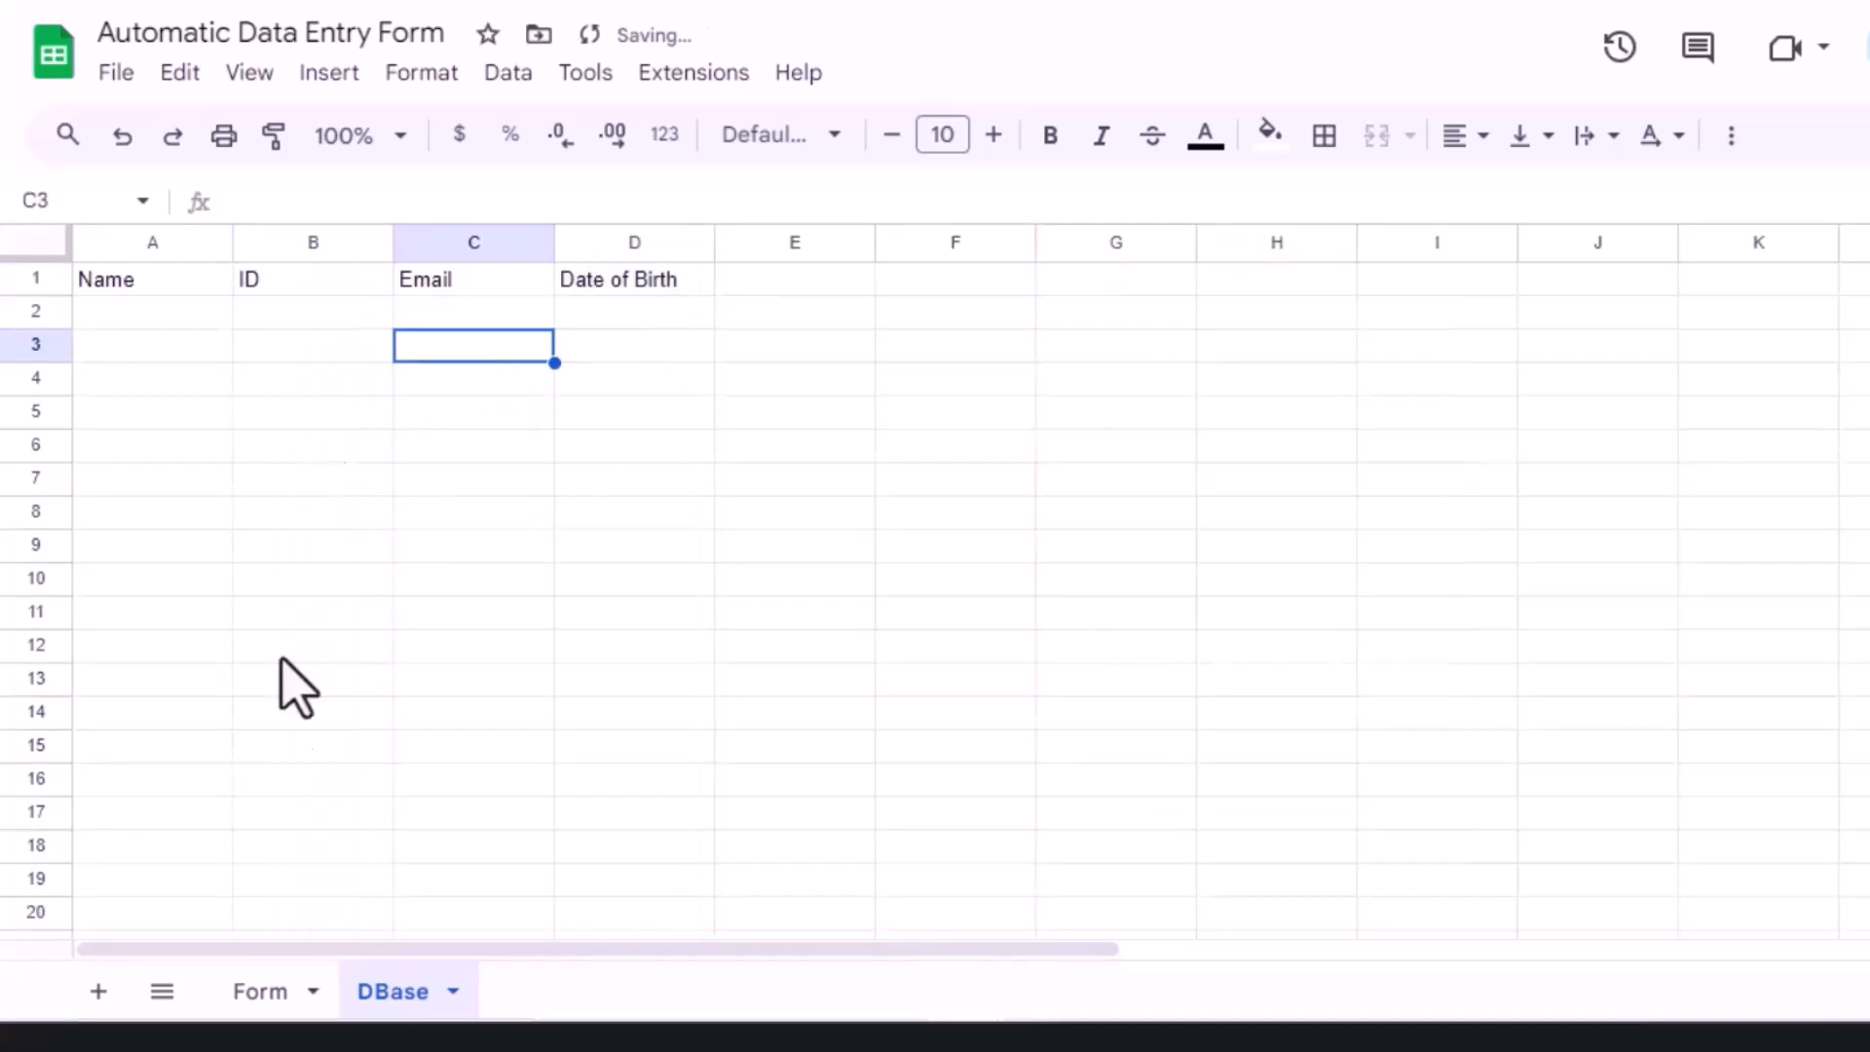
# Step: Bring the City label from the Form into DBase cell E1
pyautogui.click(260, 991)
pyautogui.click(914, 447)
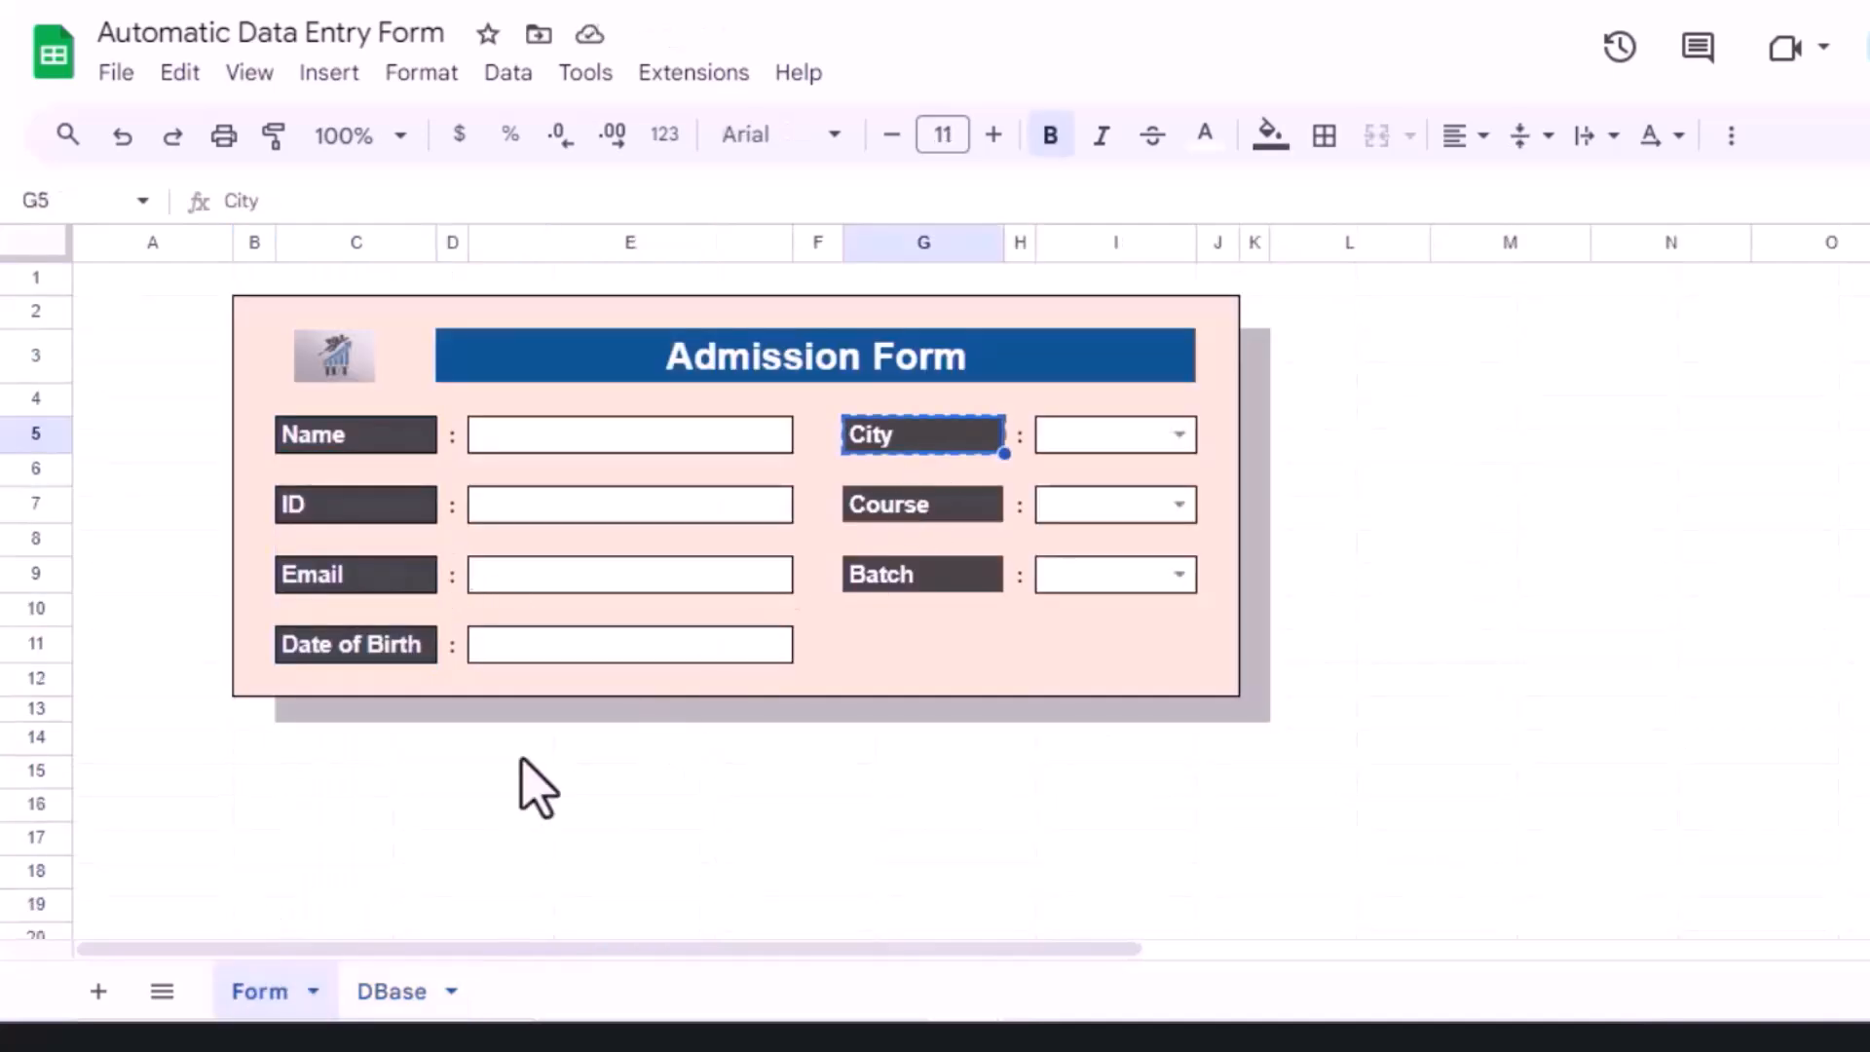
pyautogui.click(400, 992)
pyautogui.click(748, 279)
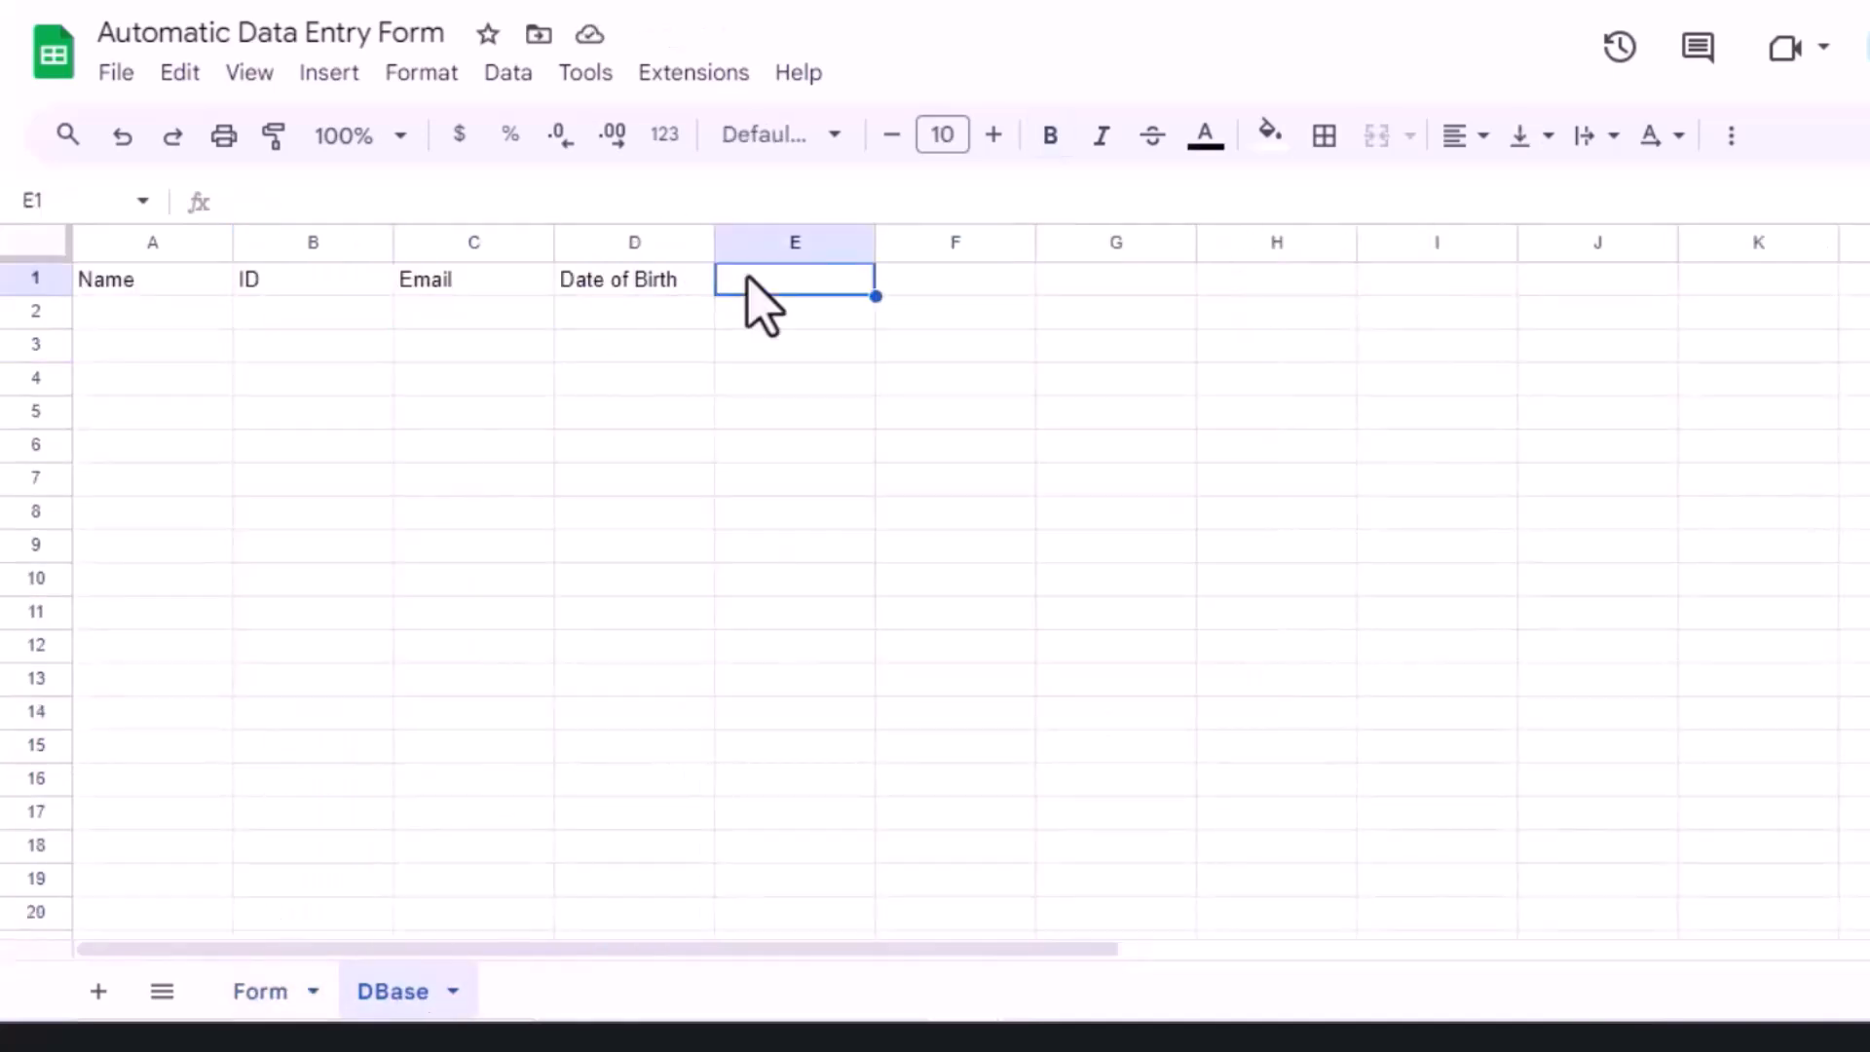
pyautogui.hotkey('ctrl', 'v')
# Step: Copy the Course and Batch labels from the Form and paste them as values at F1
pyautogui.click(984, 279)
pyautogui.click(261, 991)
pyautogui.moveTo(930, 506); pyautogui.dragTo(922, 575)
pyautogui.hotkey('ctrl', 'c')
pyautogui.click(368, 1008)
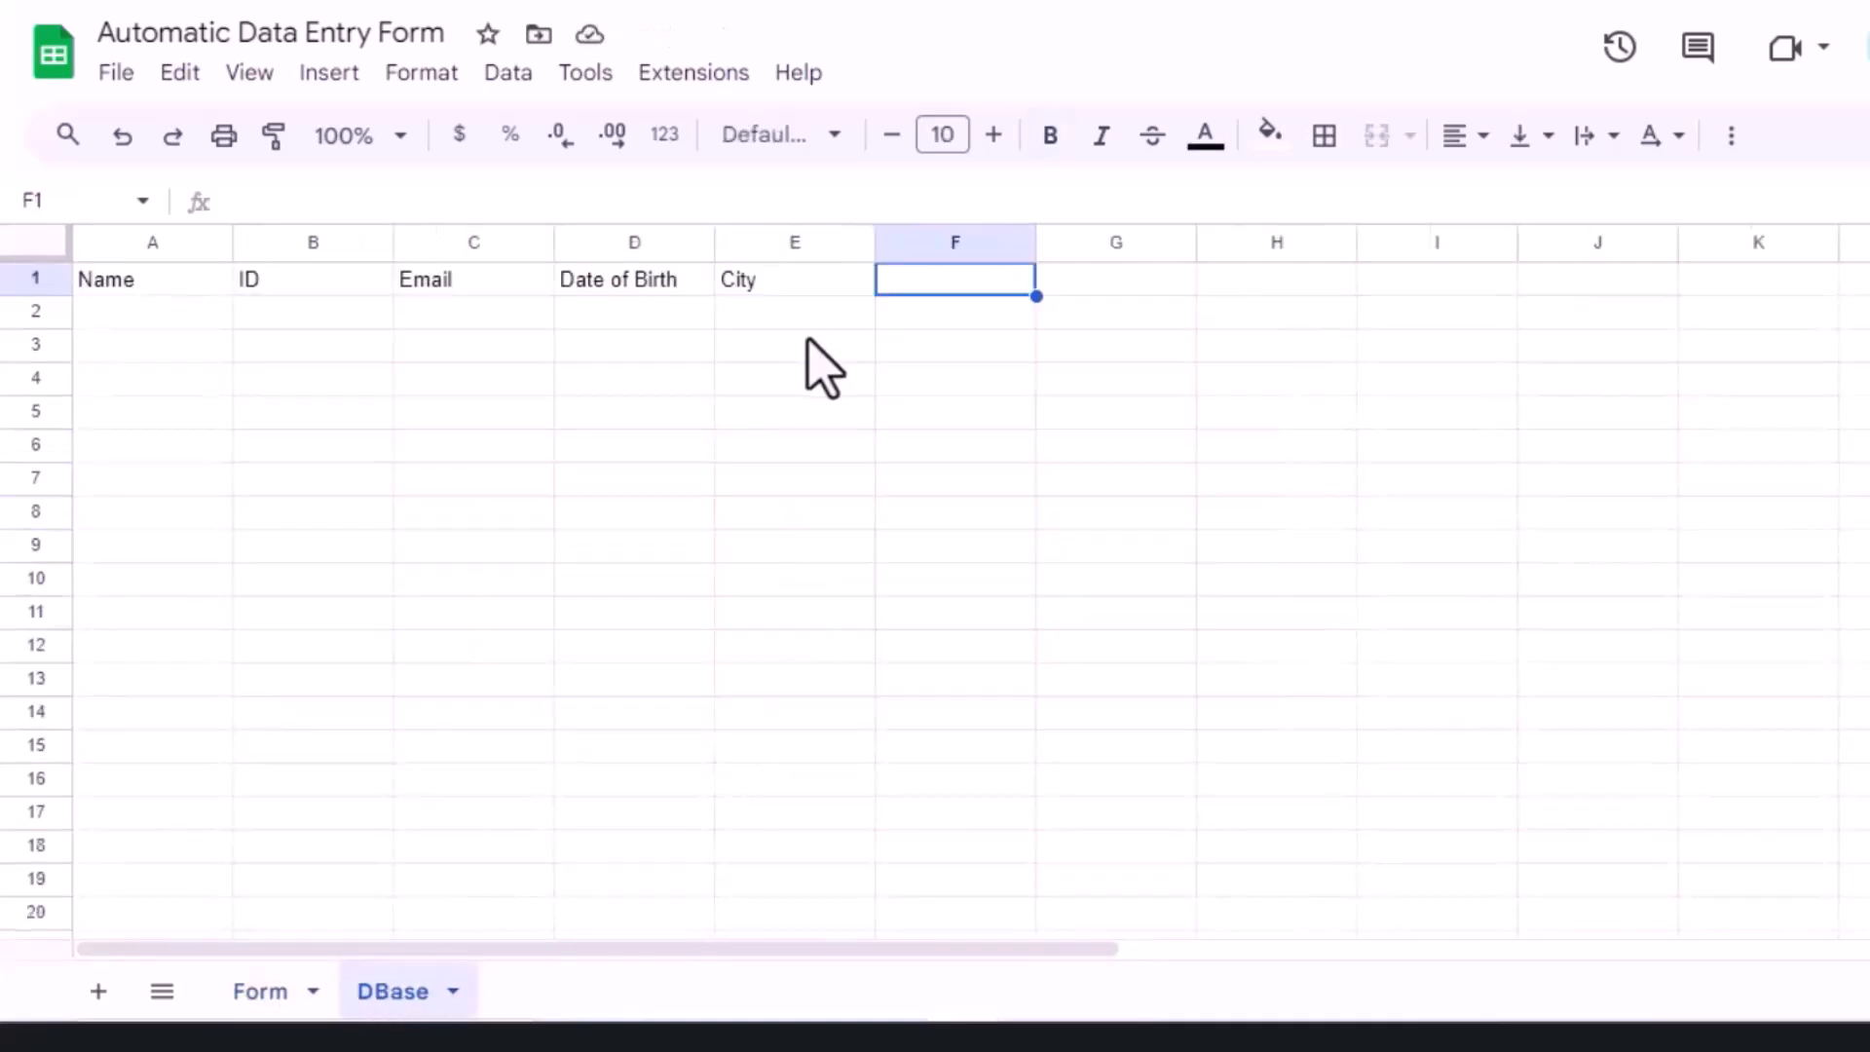
pyautogui.rightClick(921, 289)
pyautogui.moveTo(1169, 314)
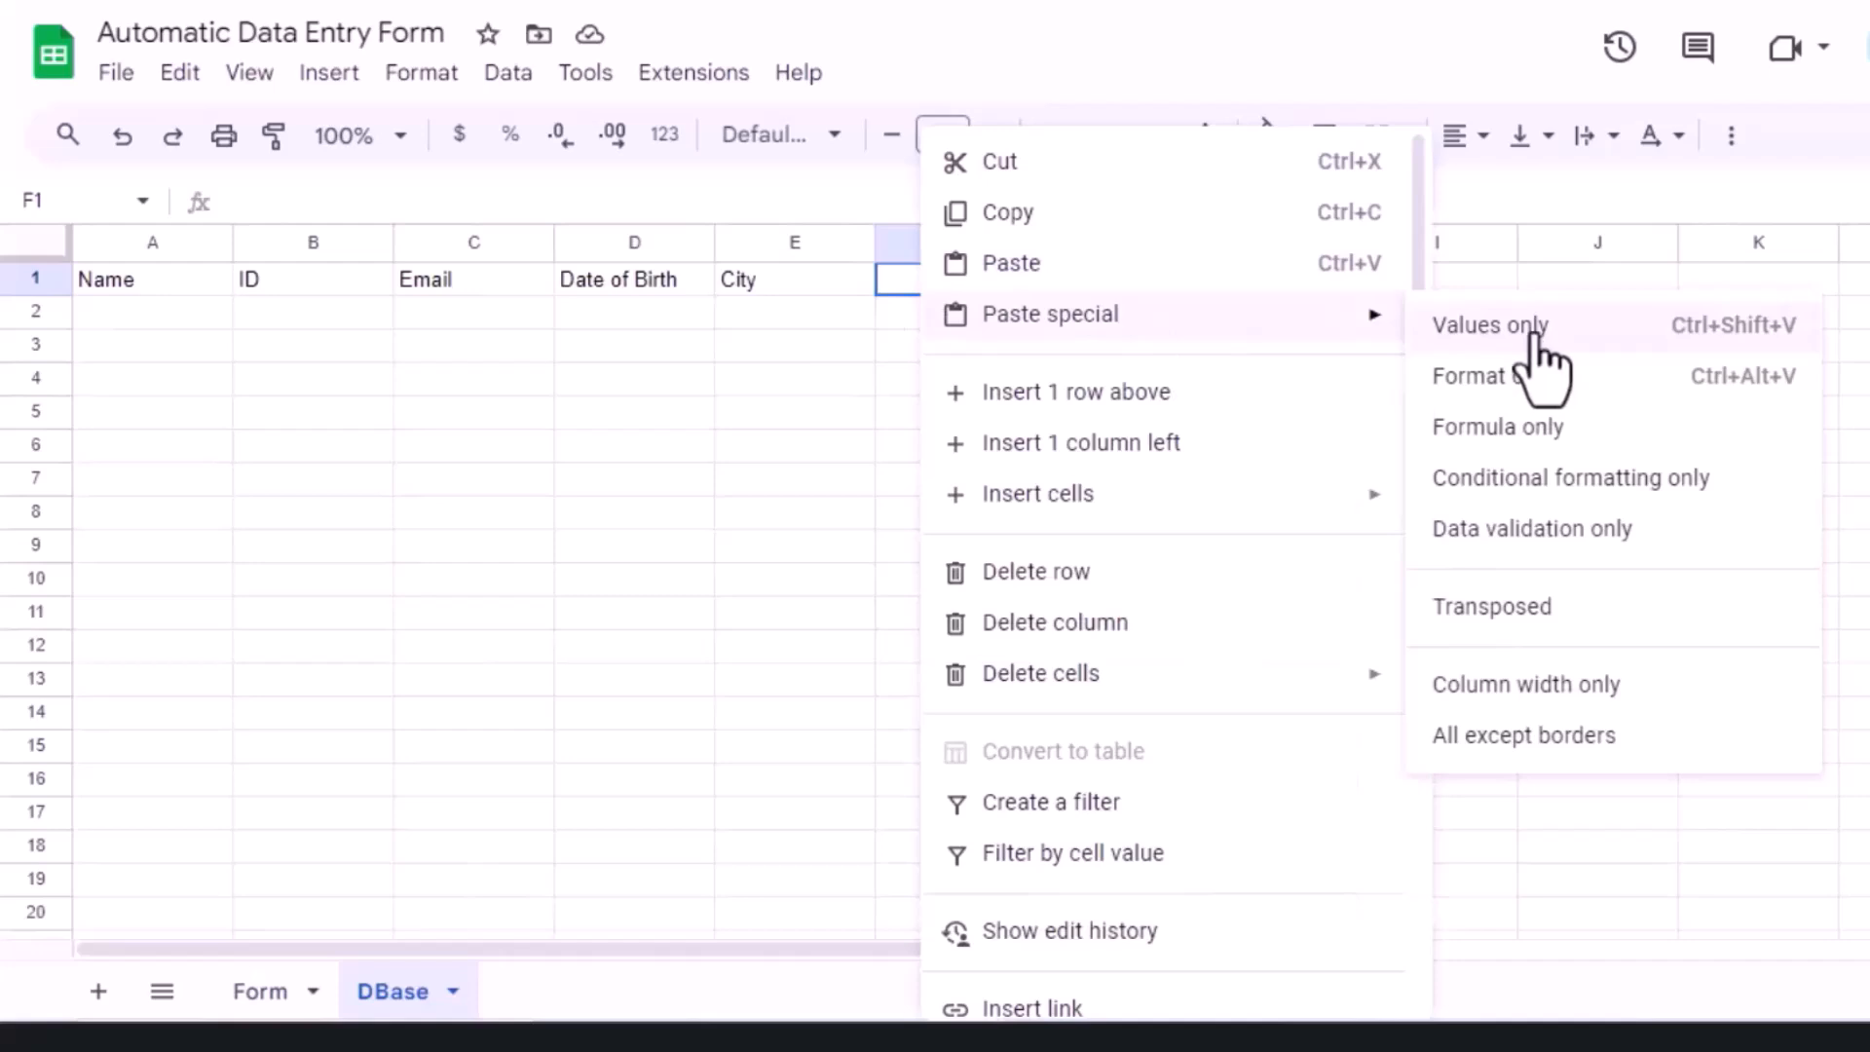
pyautogui.click(1520, 329)
# Step: Move the Batch label from F3 up into G1
pyautogui.click(945, 349)
pyautogui.hotkey('ctrl', 'x')
pyautogui.click(1071, 279)
pyautogui.hotkey('ctrl', 'v')
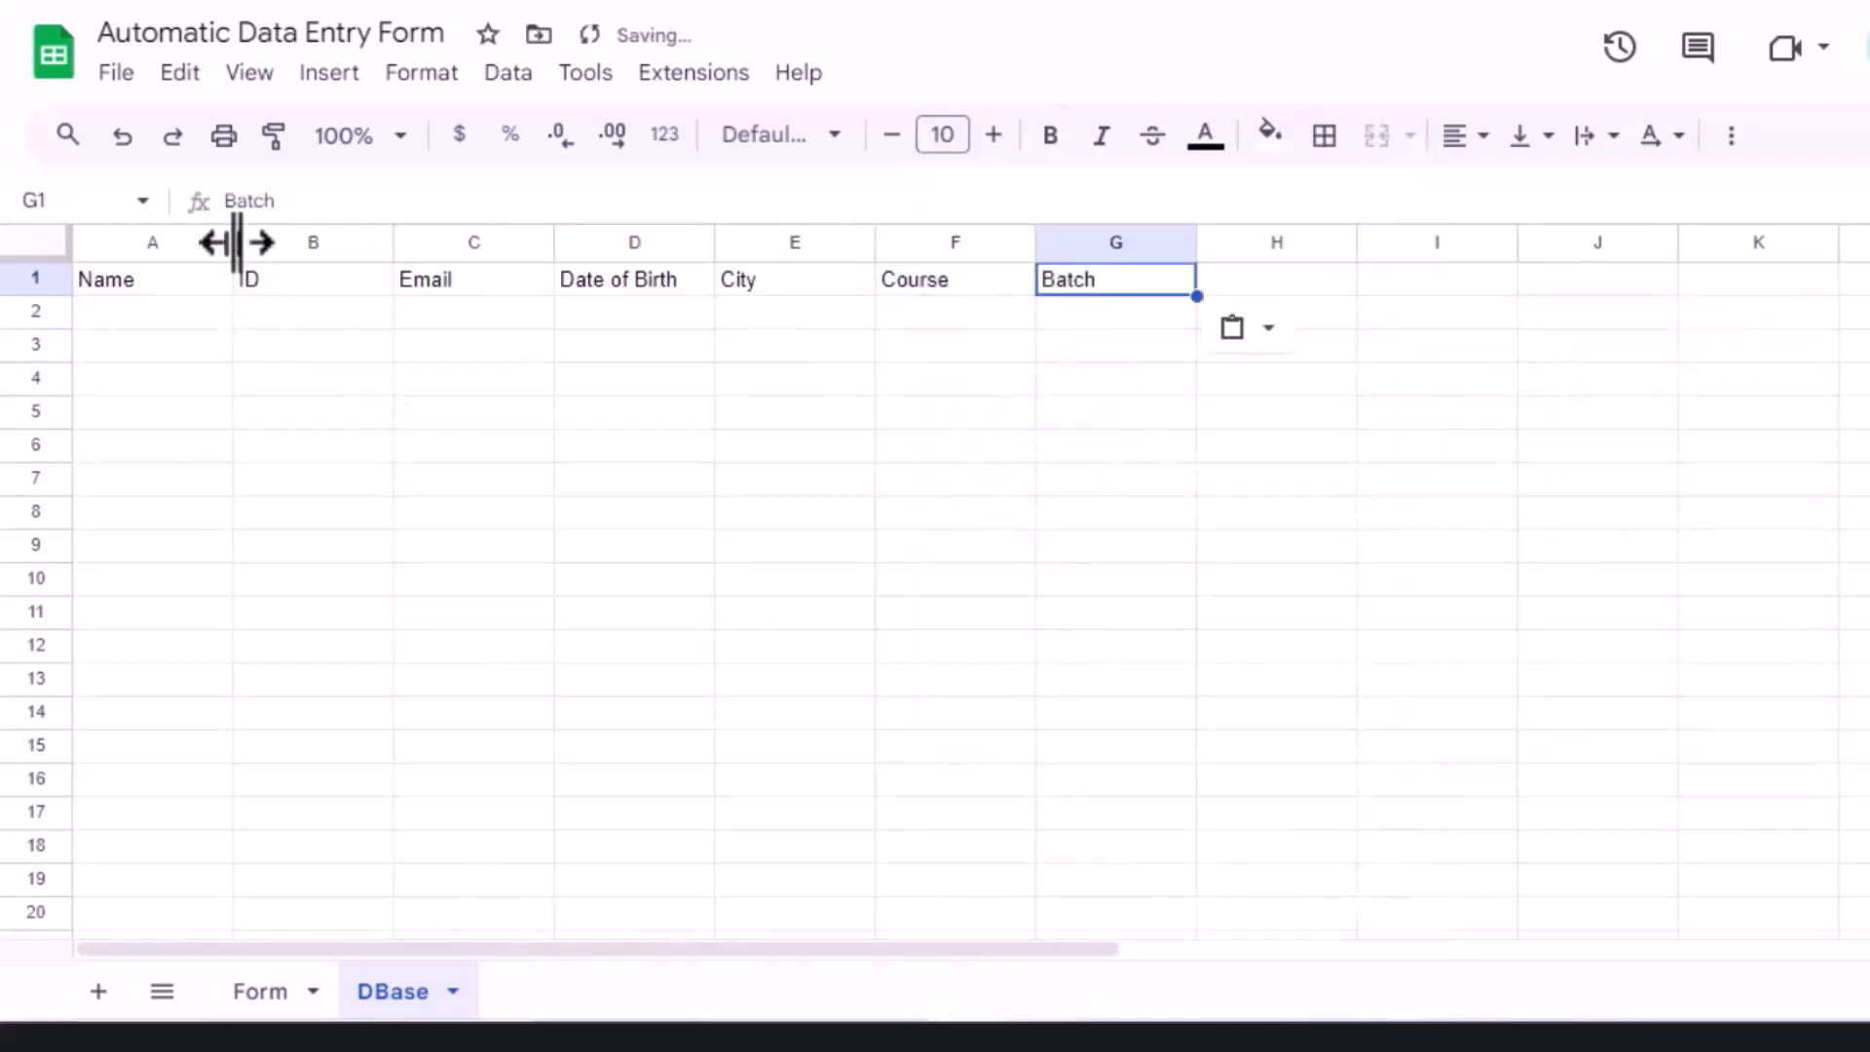
# Step: Shift the seven headers from A1:G1 one column right to B1:H1
pyautogui.click(183, 275)
pyautogui.keyDown('shift'); pyautogui.click(1122, 292); pyautogui.keyUp('shift')
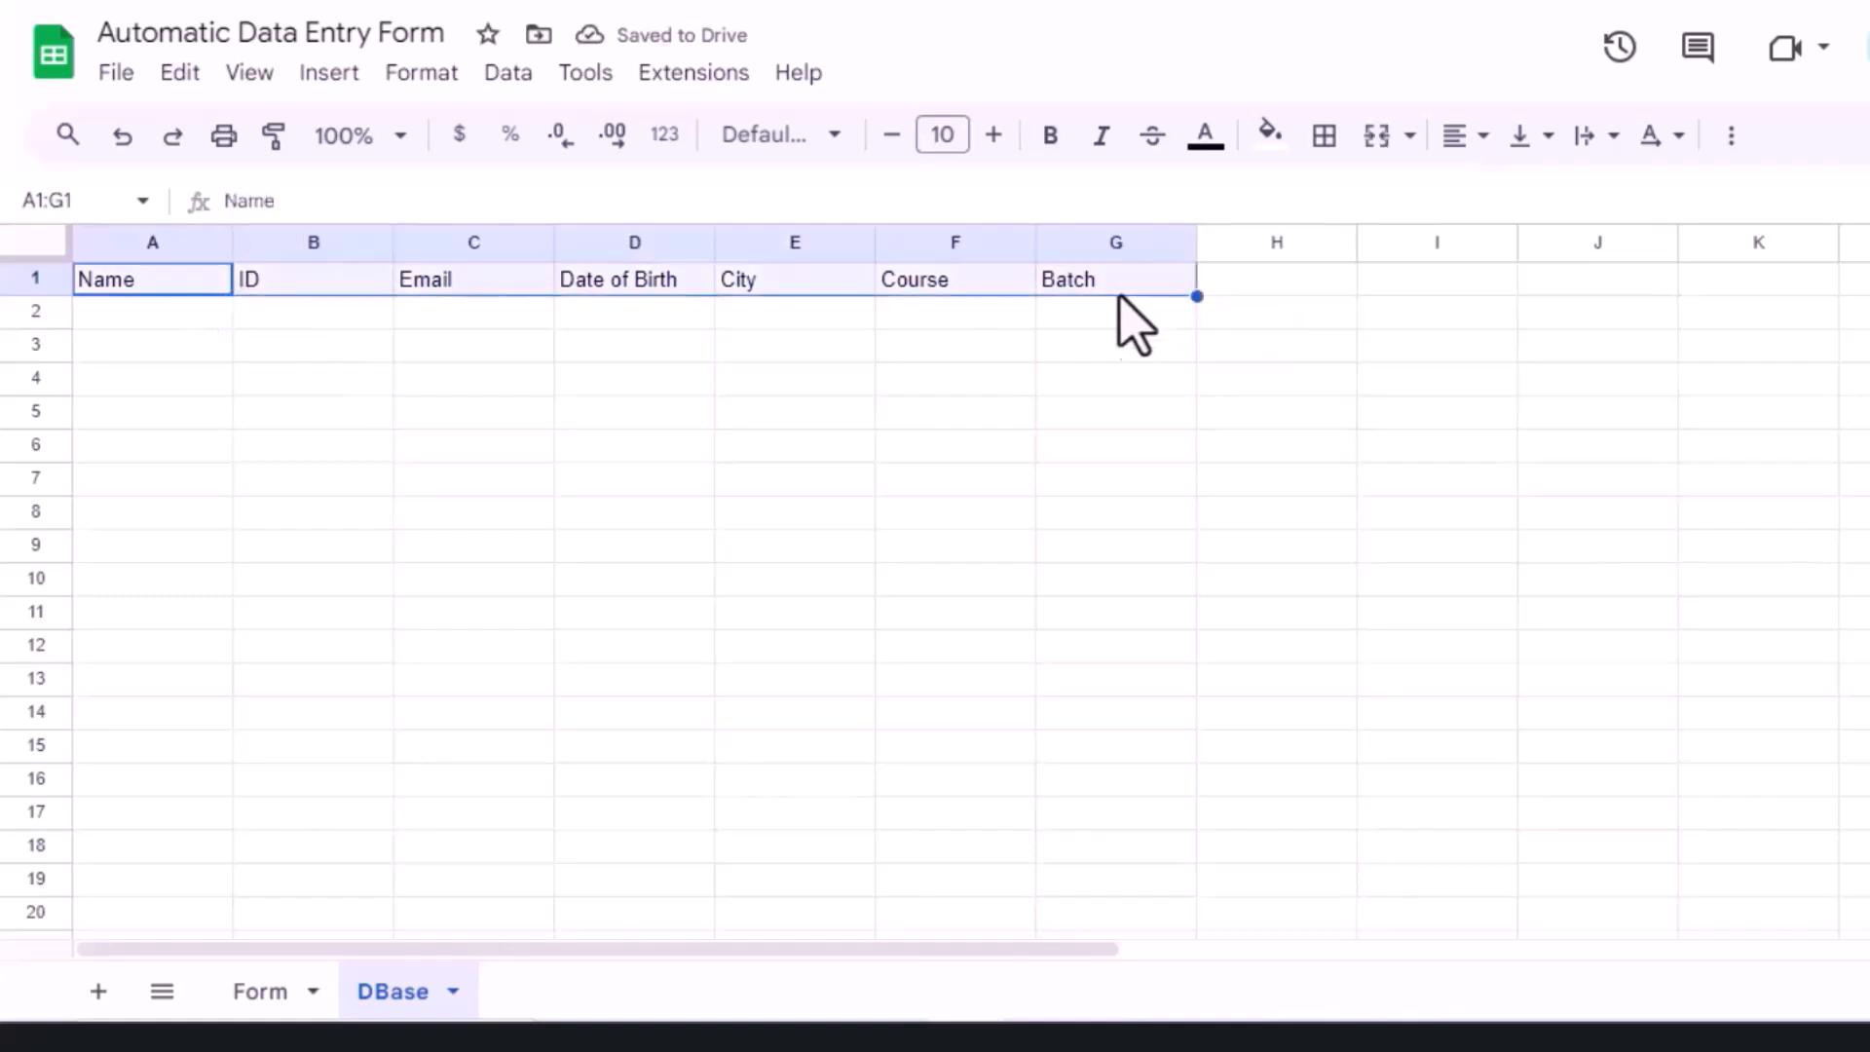
pyautogui.hotkey('ctrl', 'x')
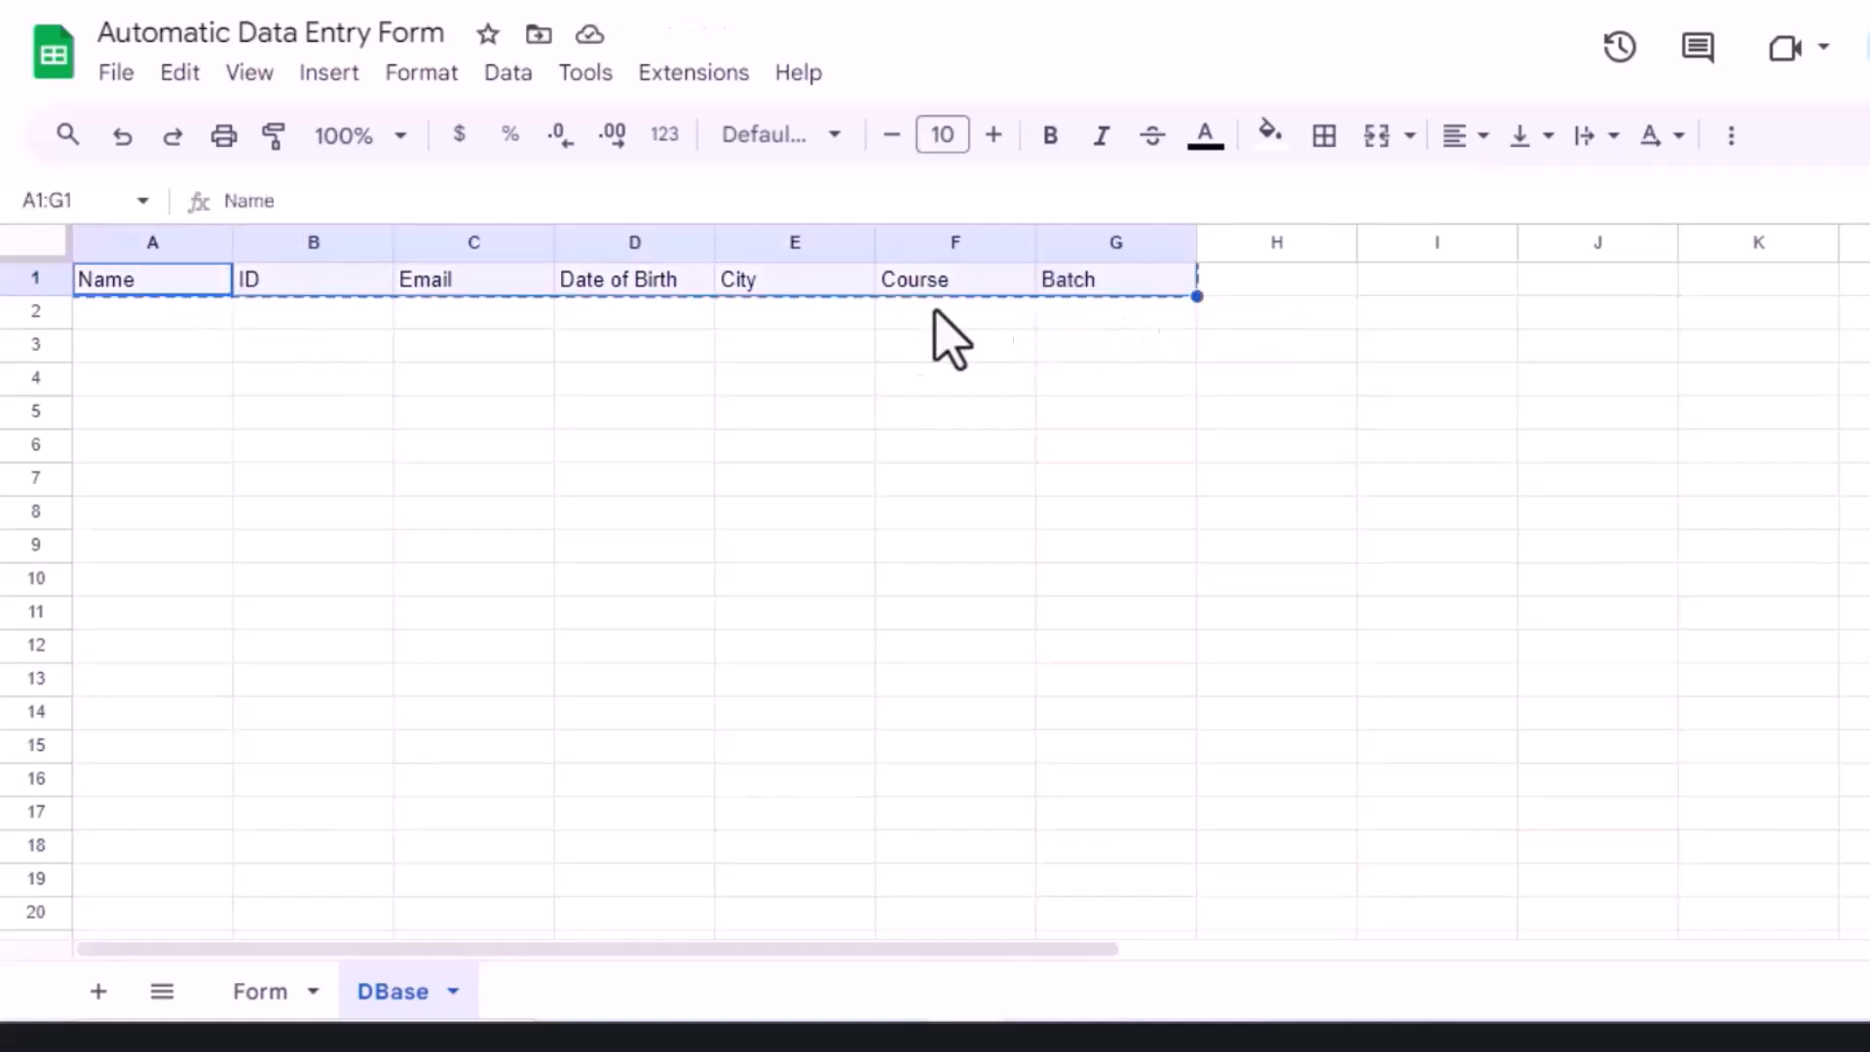
pyautogui.click(302, 285)
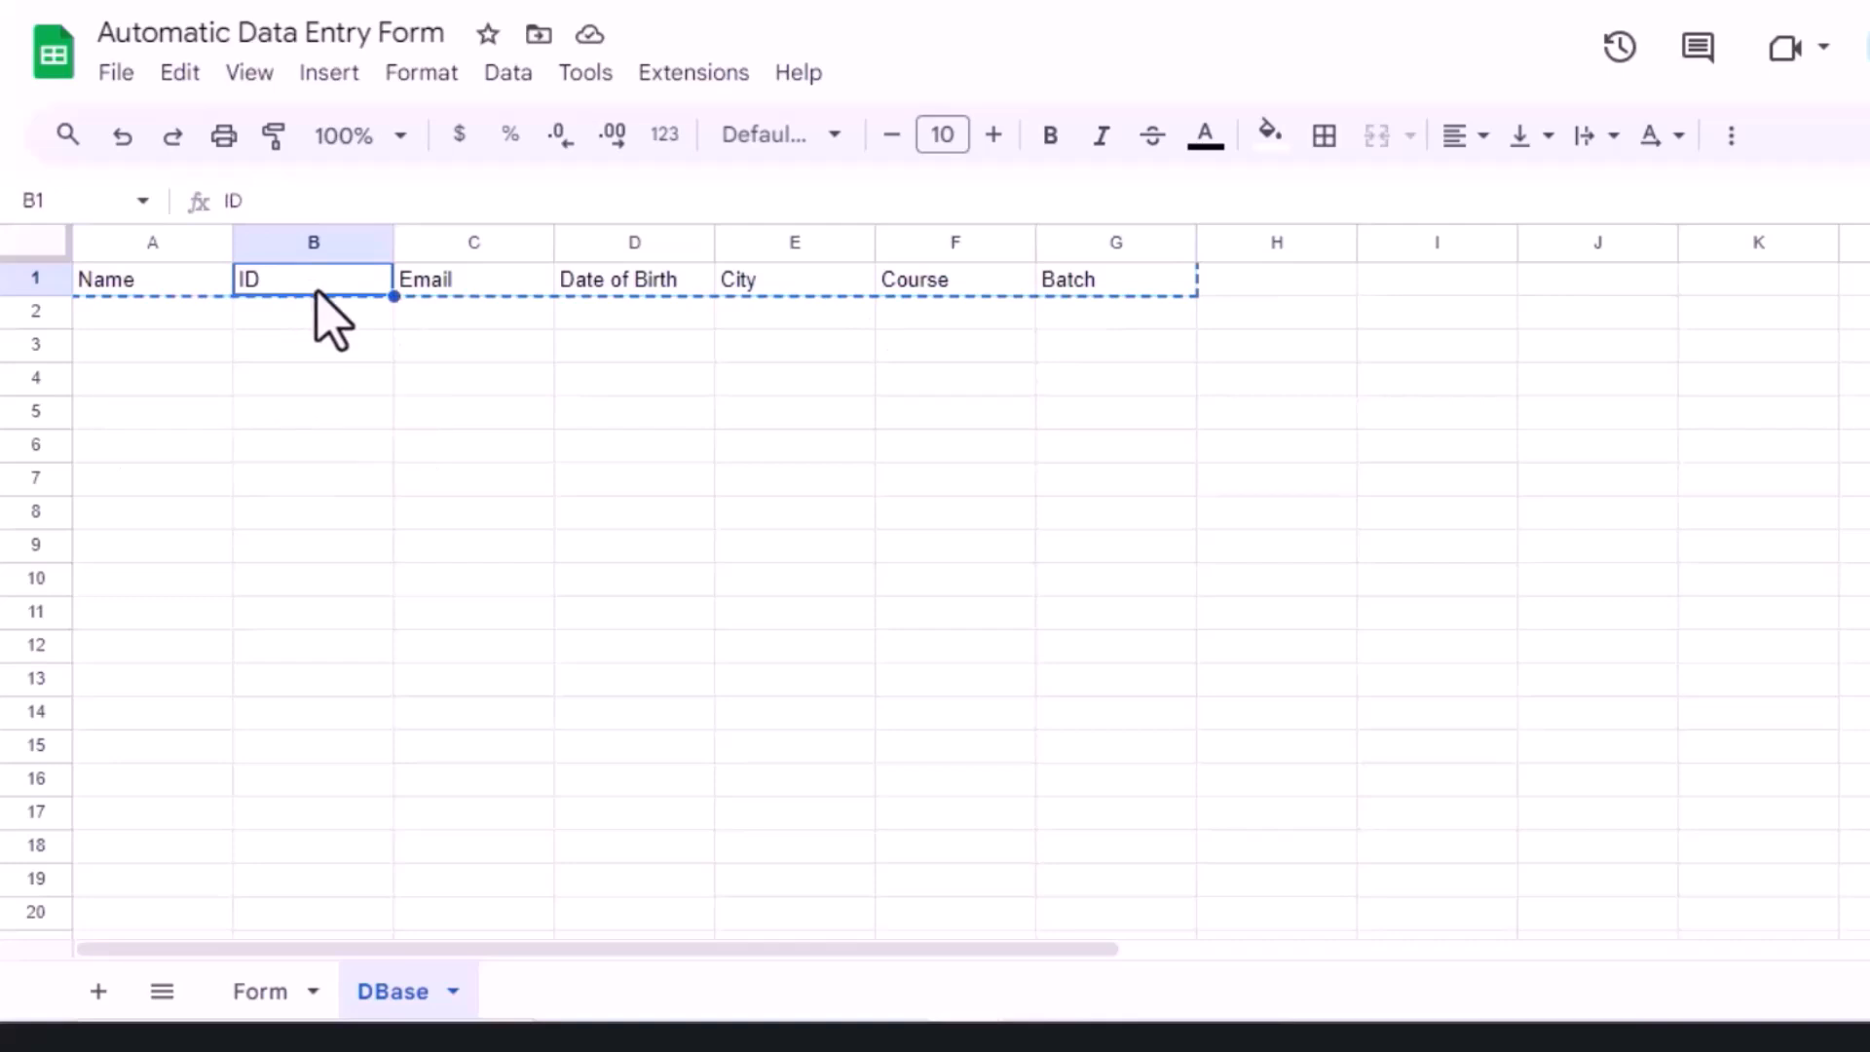
pyautogui.hotkey('ctrl', 'v')
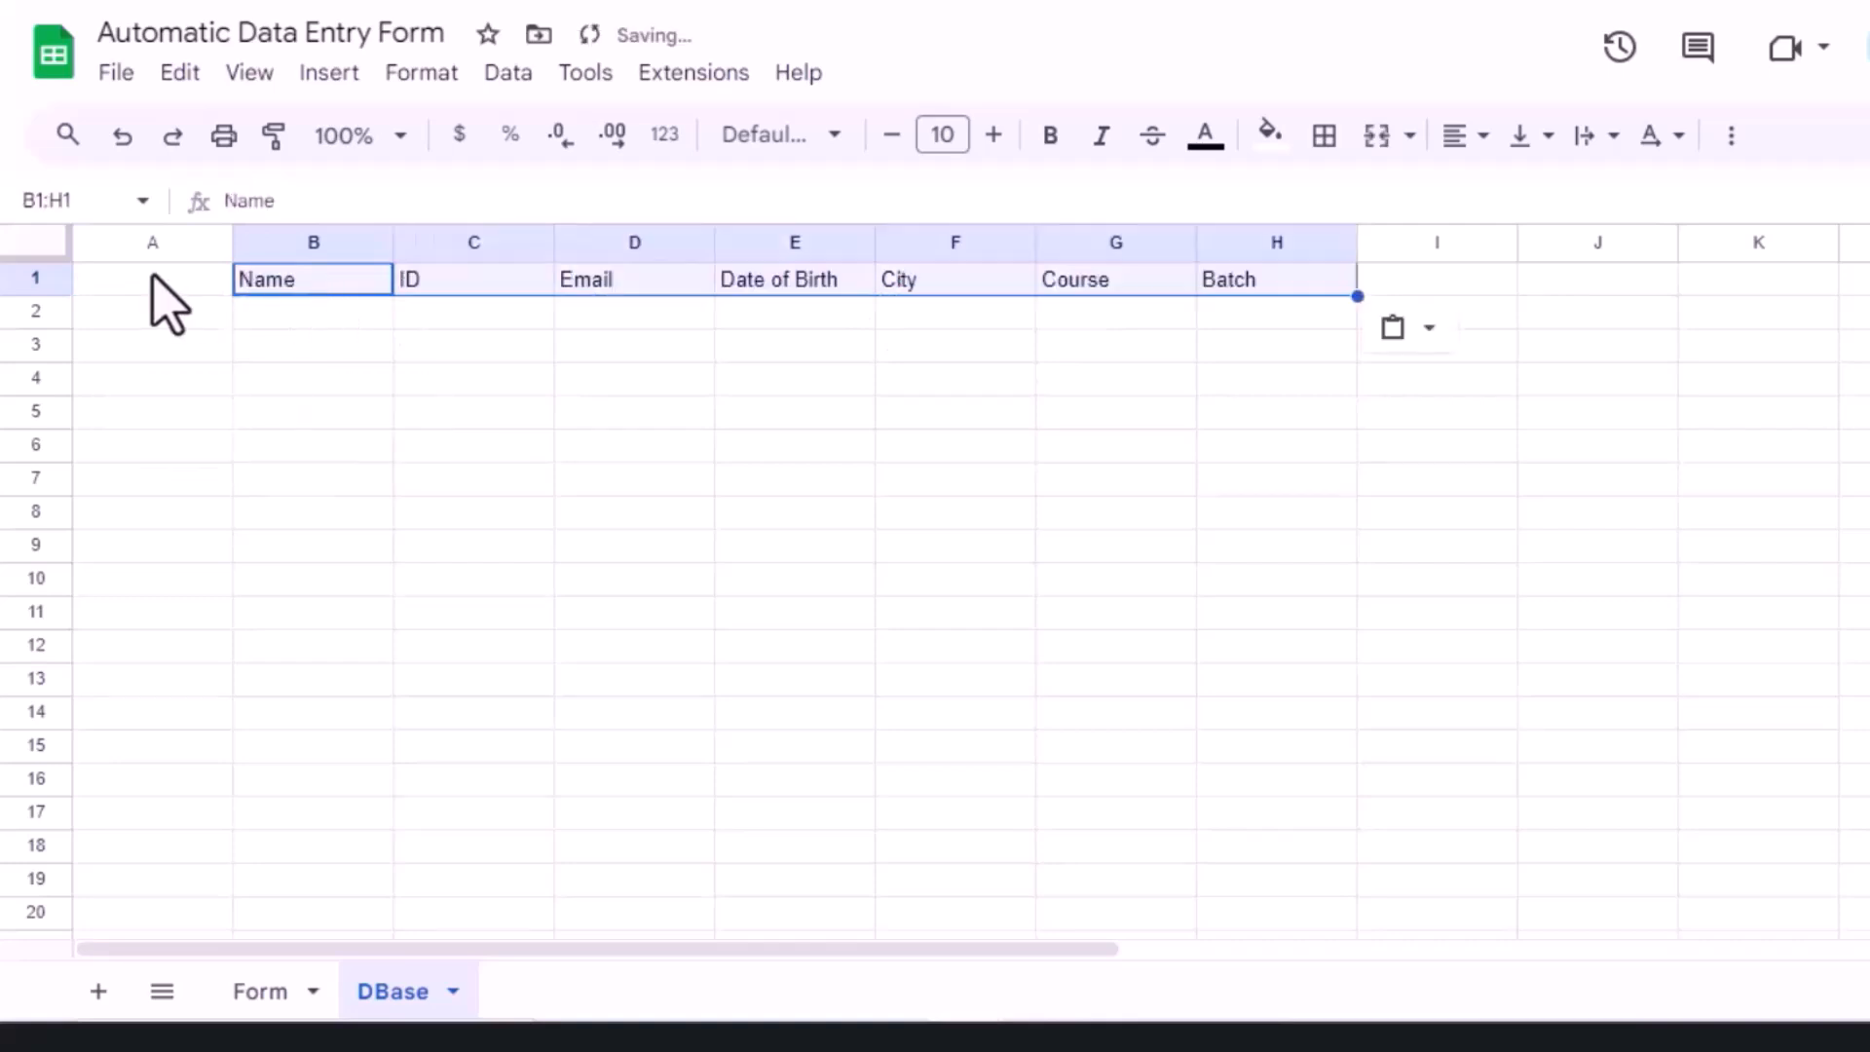
pyautogui.click(153, 285)
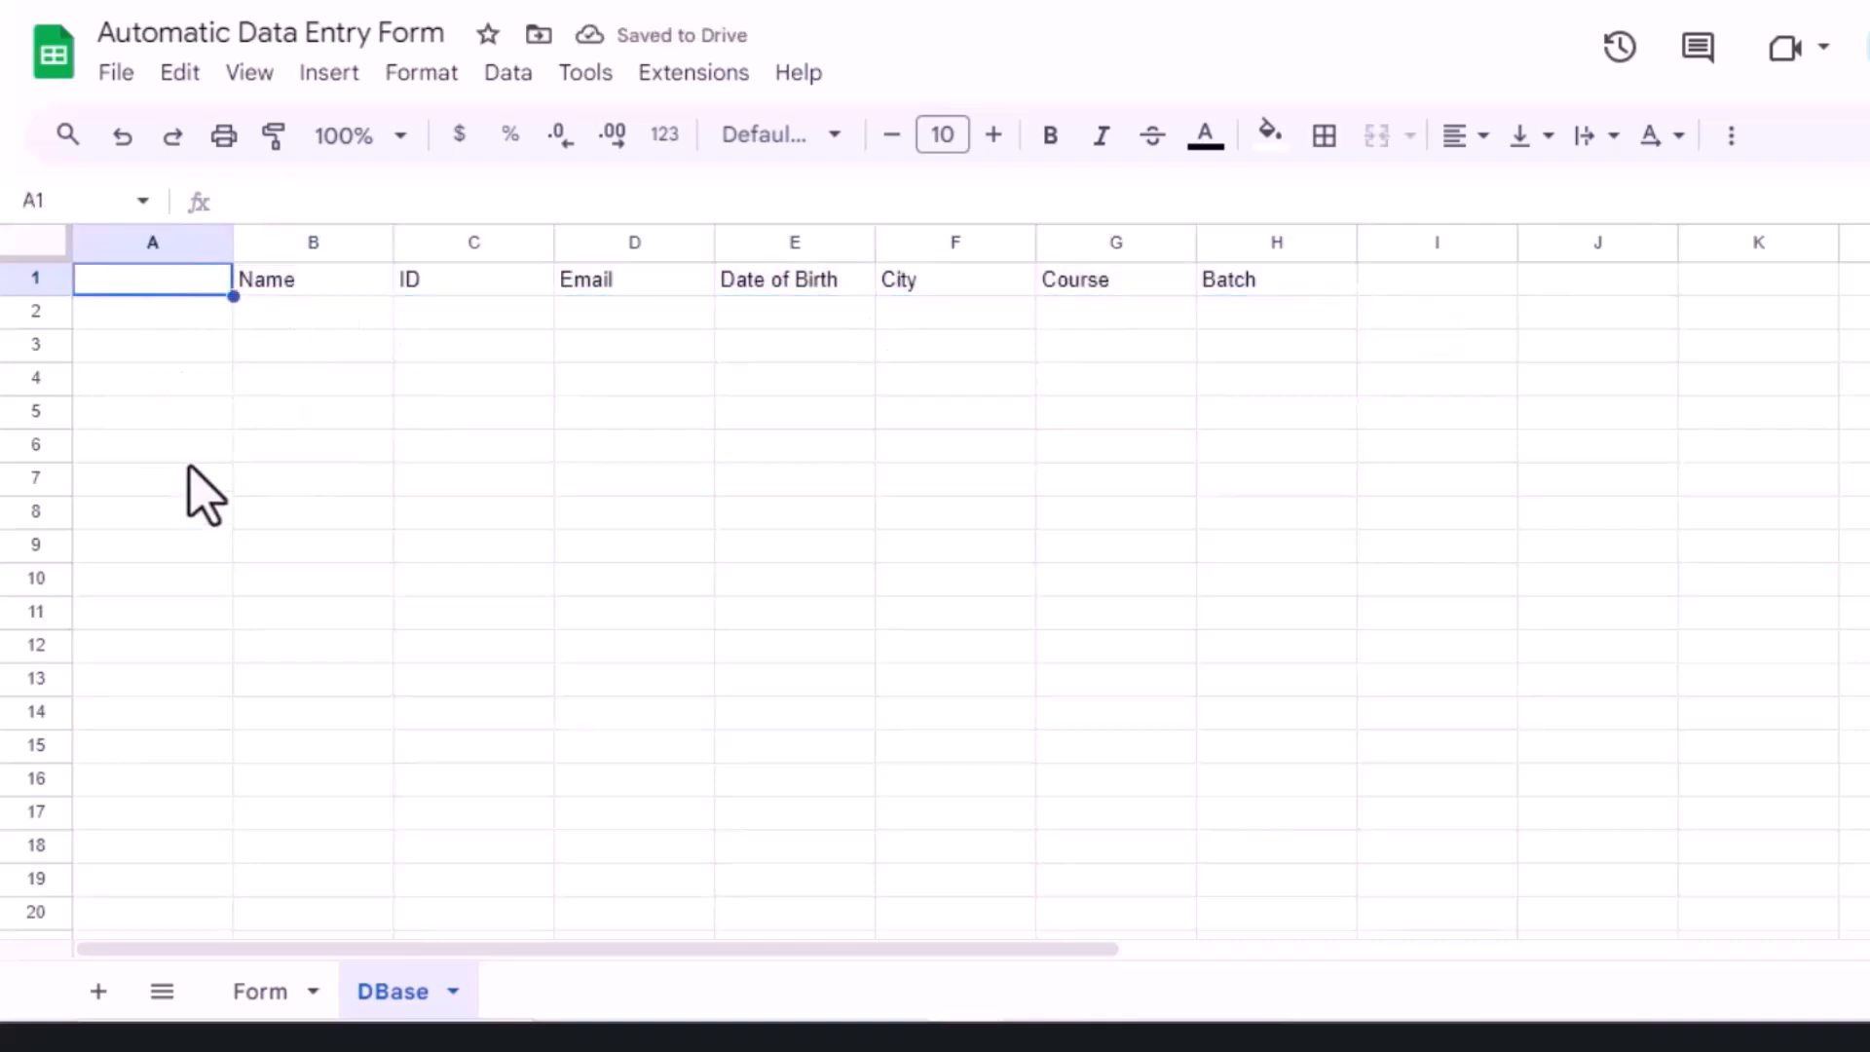
# Step: Enter Timestamp in A1 and resize columns A, B, D, F, G and H to fit
pyautogui.write('Timestamp')
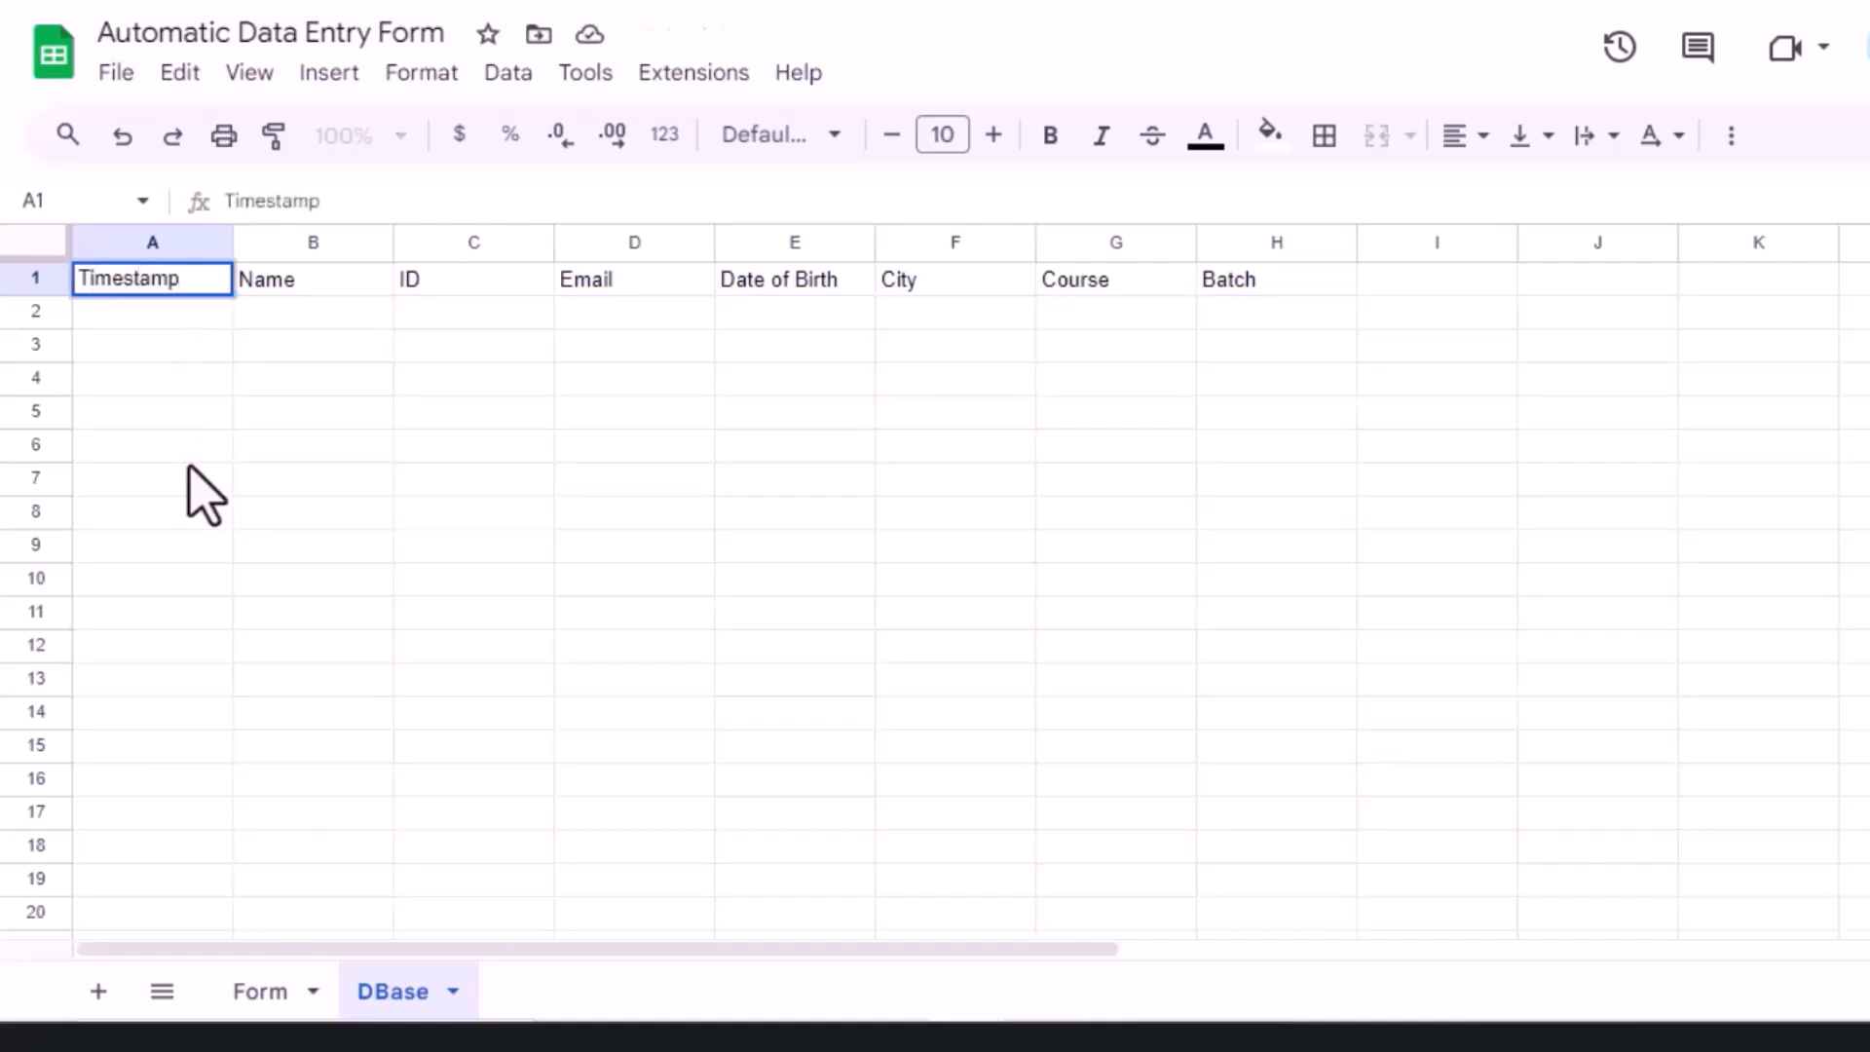
pyautogui.press('Return')
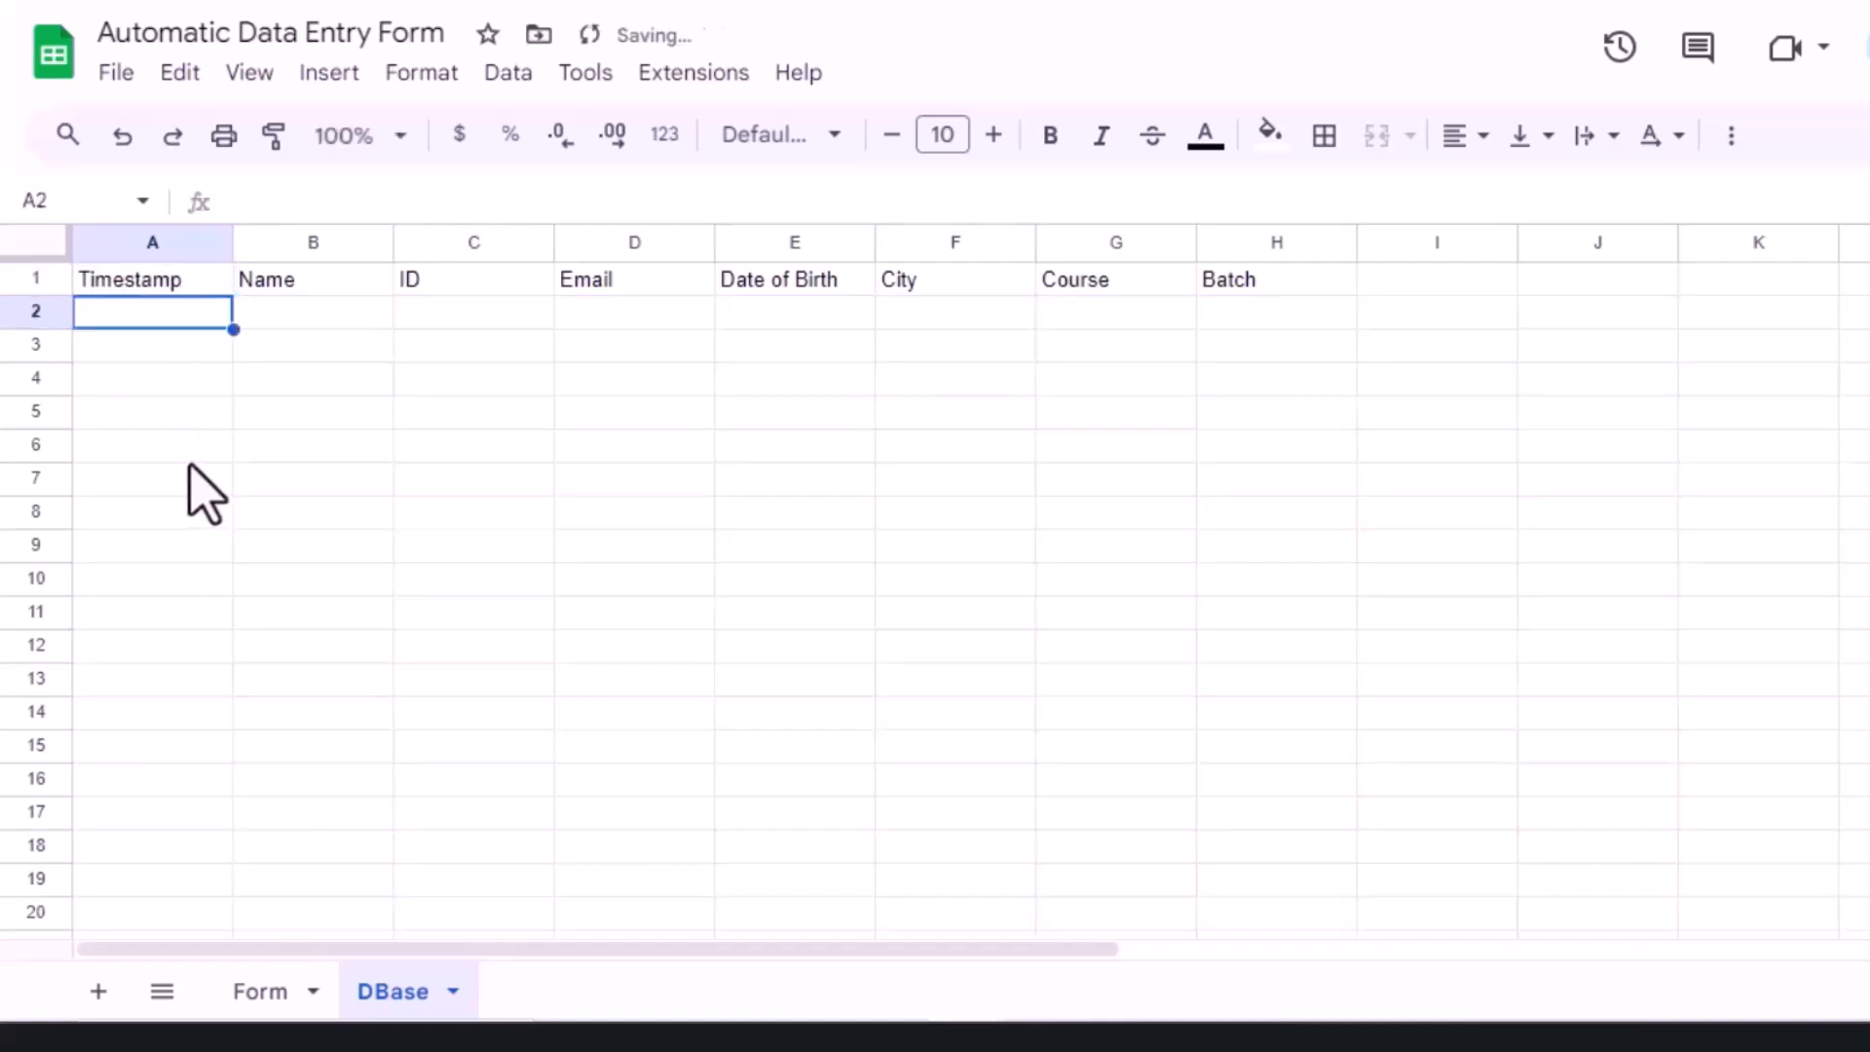
pyautogui.doubleClick(233, 243)
pyautogui.moveTo(369, 243); pyautogui.dragTo(451, 242)
pyautogui.moveTo(684, 242); pyautogui.dragTo(772, 243)
pyautogui.moveTo(1093, 243); pyautogui.dragTo(1147, 242)
pyautogui.moveTo(1307, 243); pyautogui.dragTo(1361, 242)
pyautogui.moveTo(1522, 242); pyautogui.dragTo(1490, 242)
# Step: Bold the header row A1:H1, then select A2 down to row 1000
pyautogui.click(146, 280)
pyautogui.keyDown('shift'); pyautogui.click(1459, 297); pyautogui.keyUp('shift')
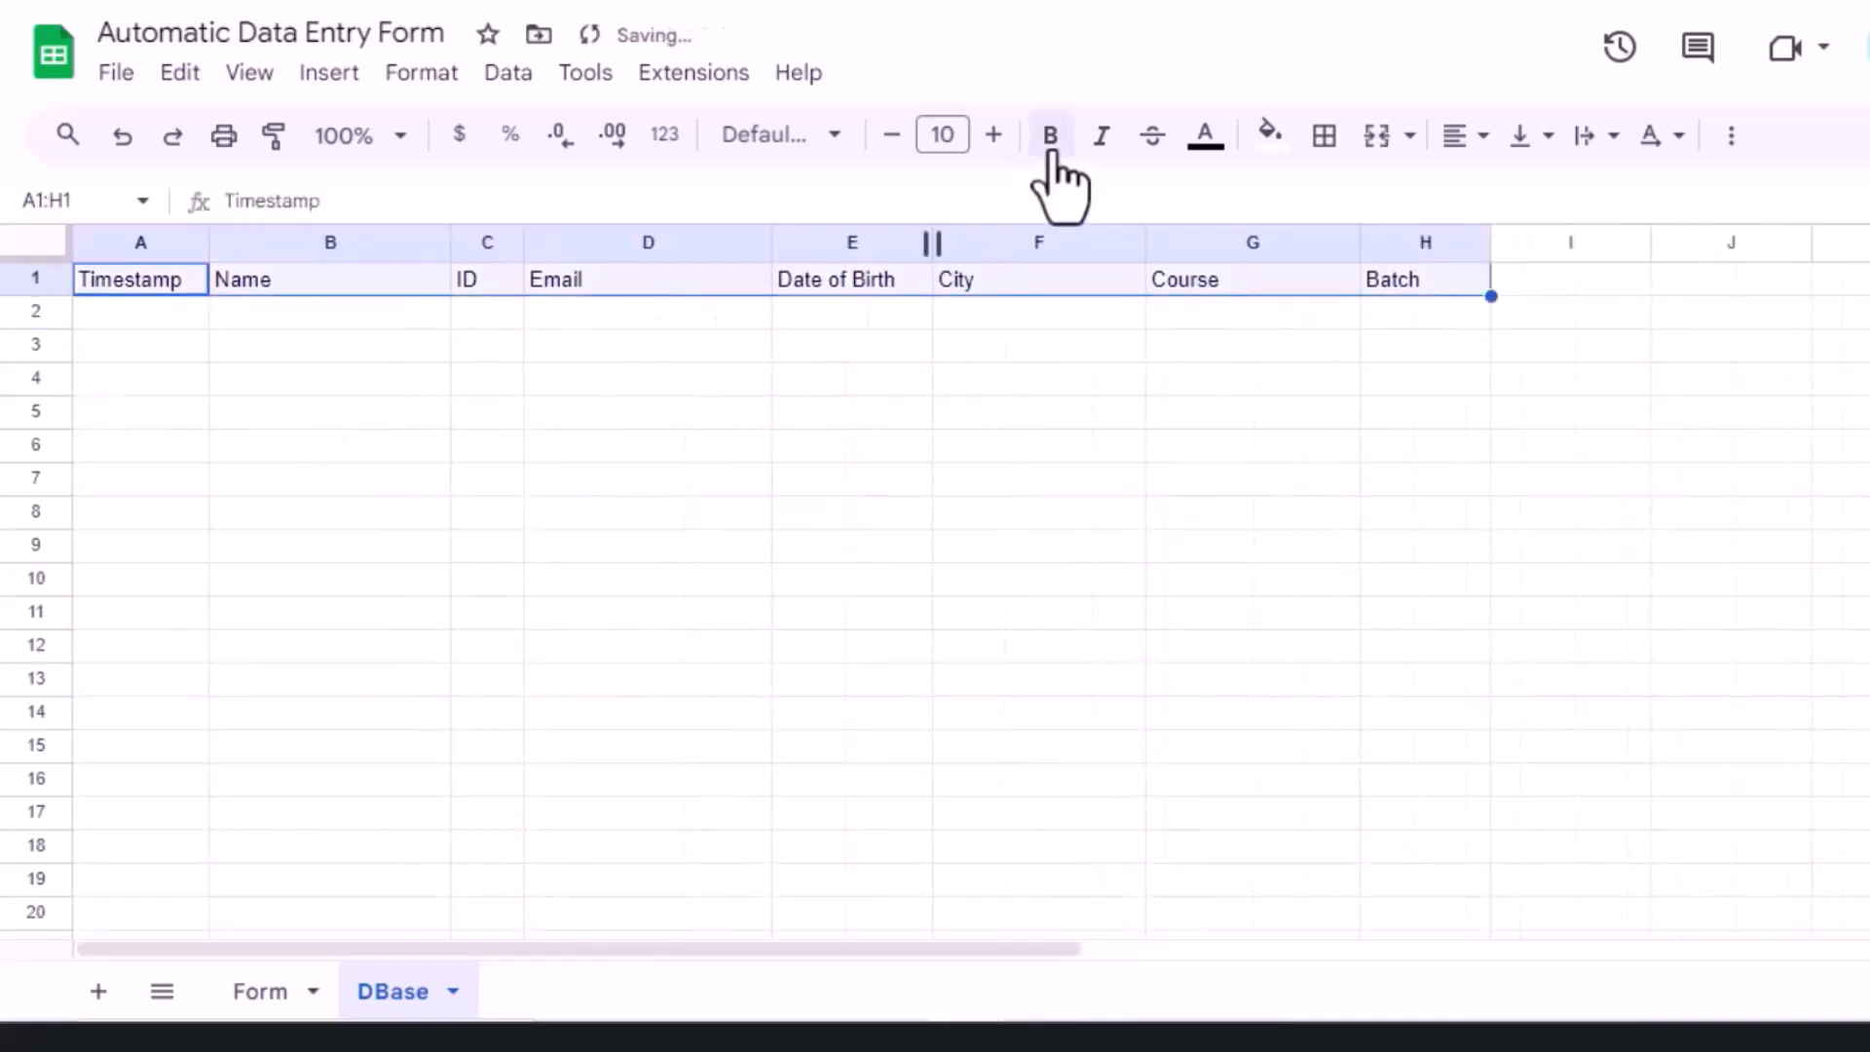
pyautogui.click(1050, 141)
pyautogui.press('Down')
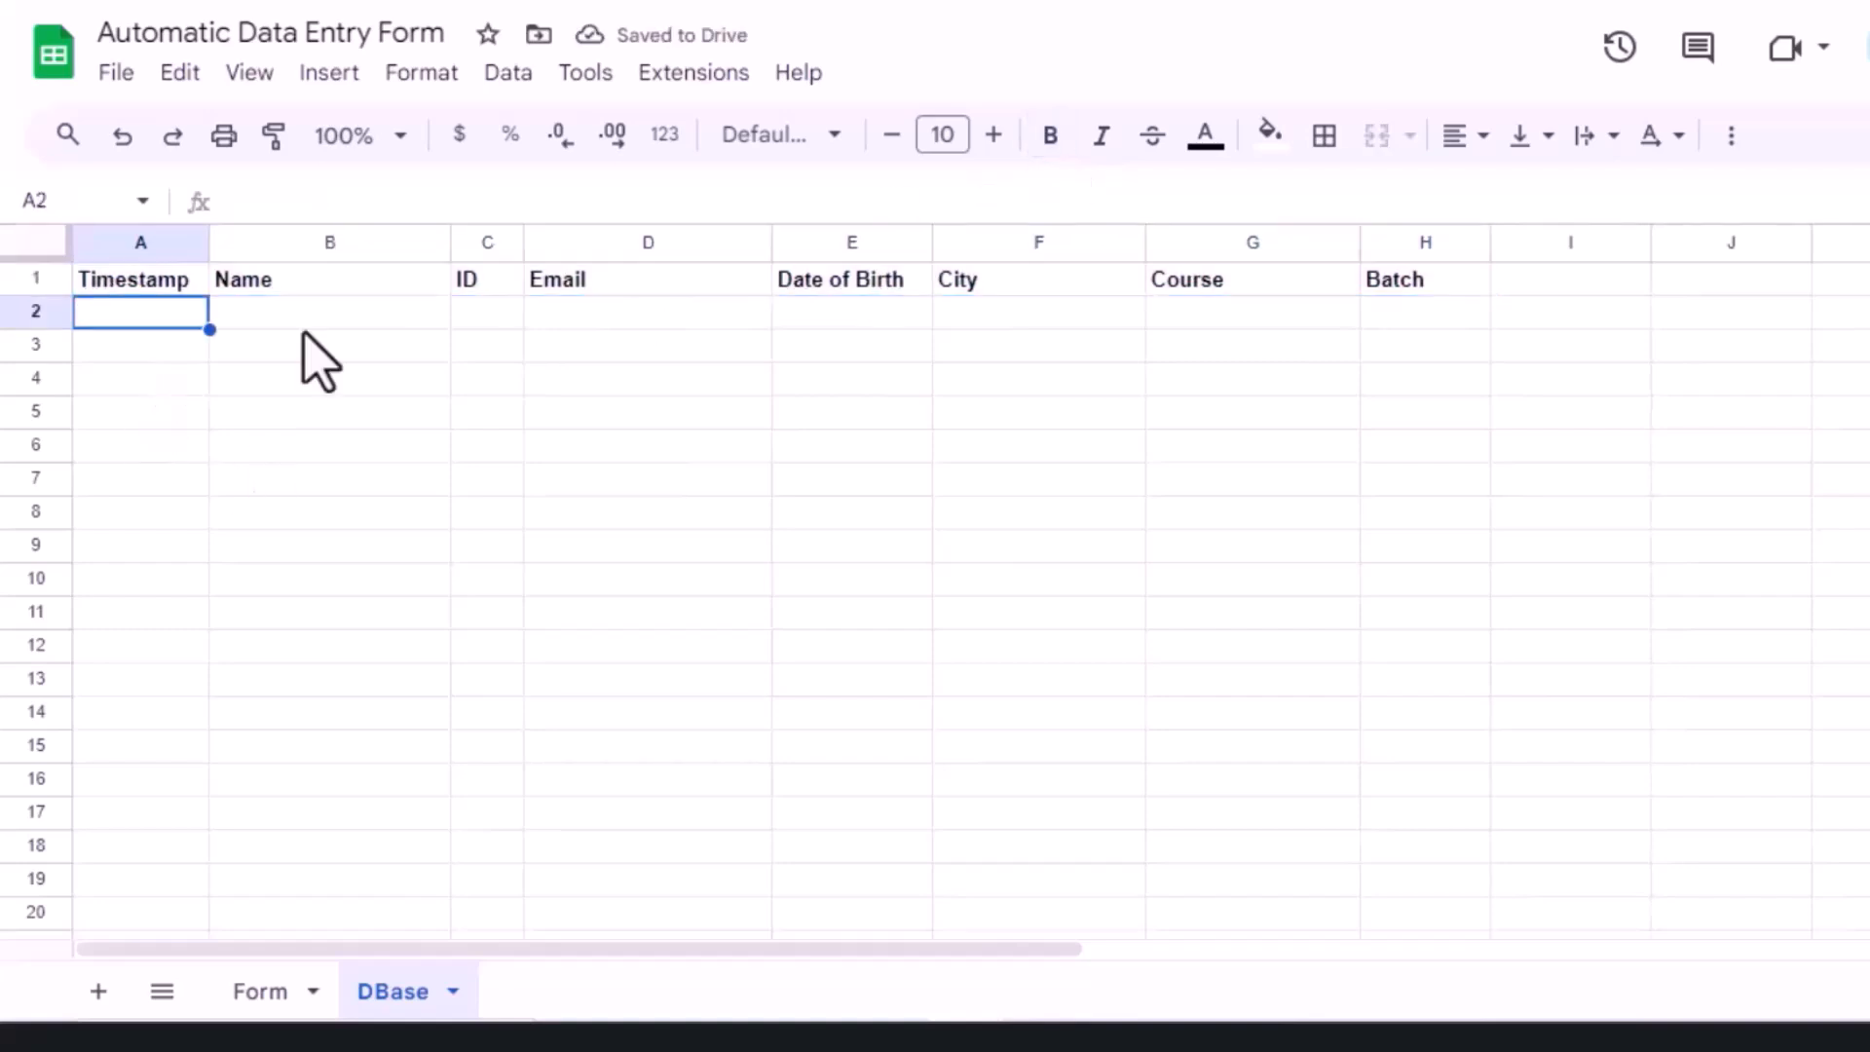
pyautogui.hotkey('ctrl', 'shift', 'Down')
# Step: Format the Timestamp column A2:A1000 as date time
pyautogui.click(421, 74)
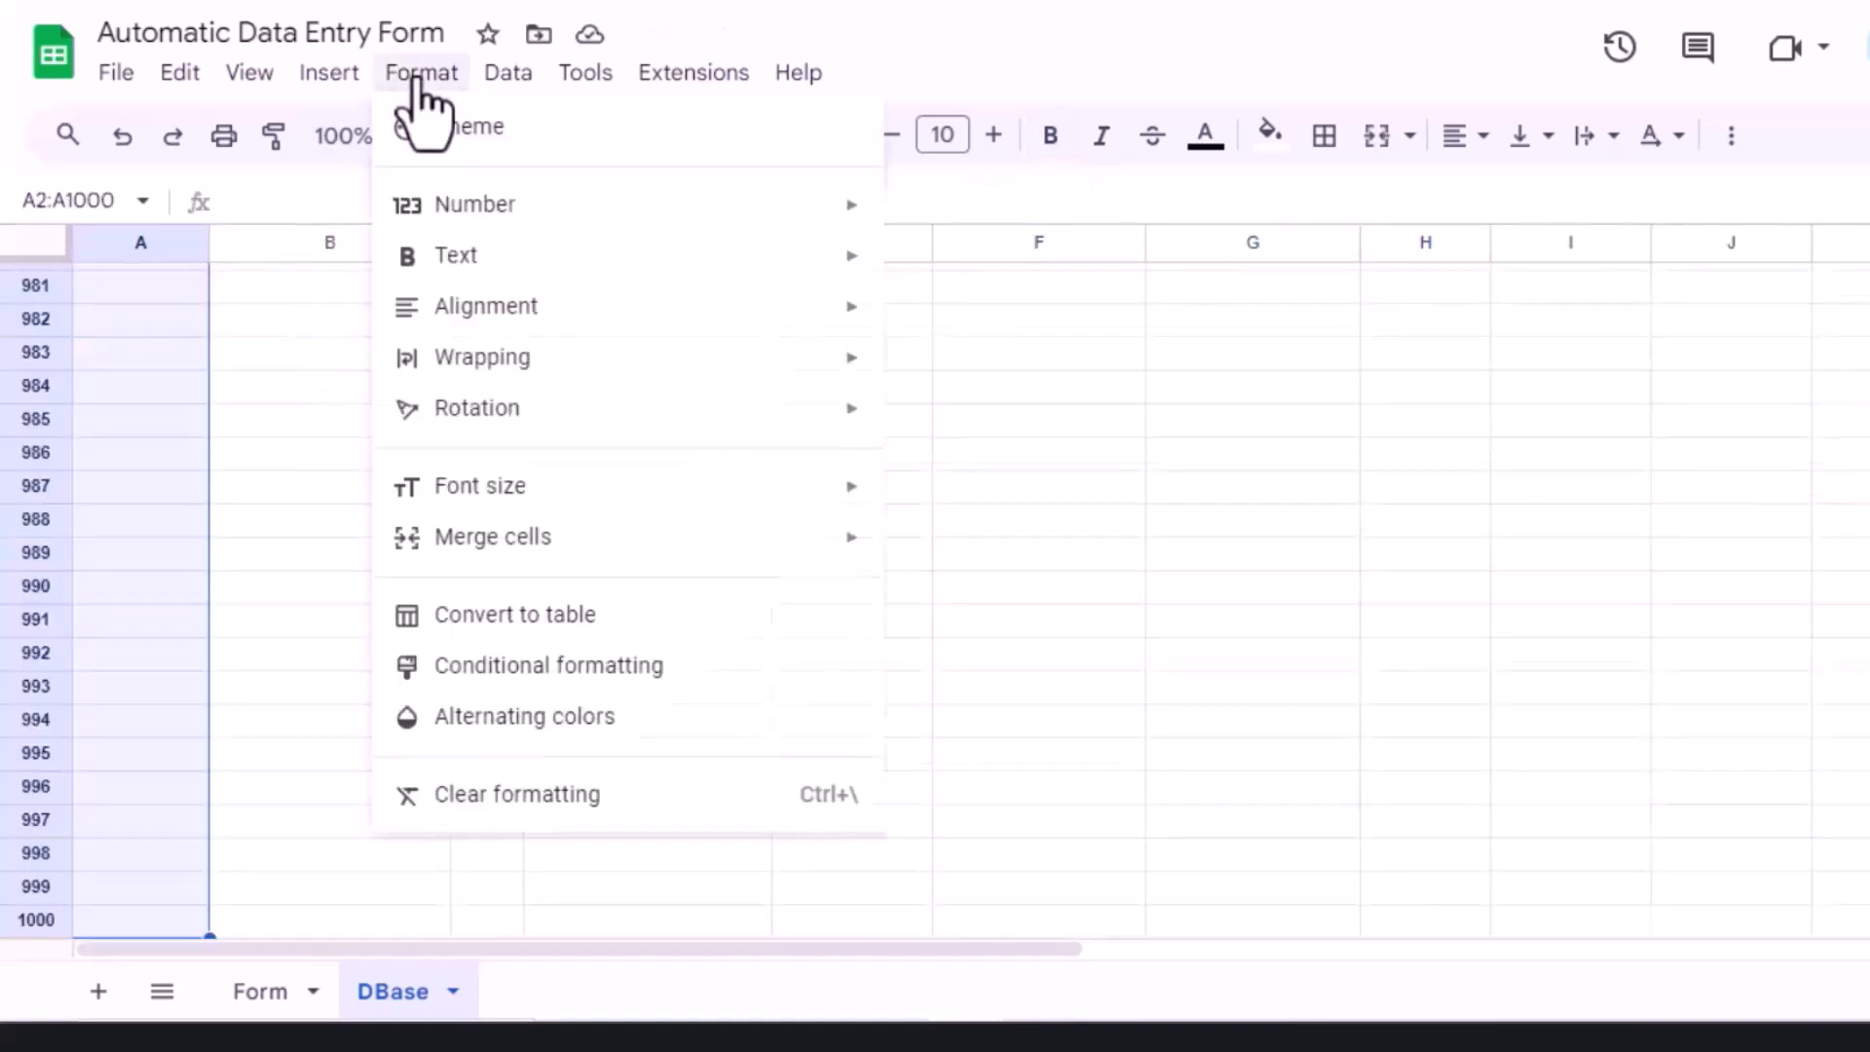
pyautogui.moveTo(563, 205)
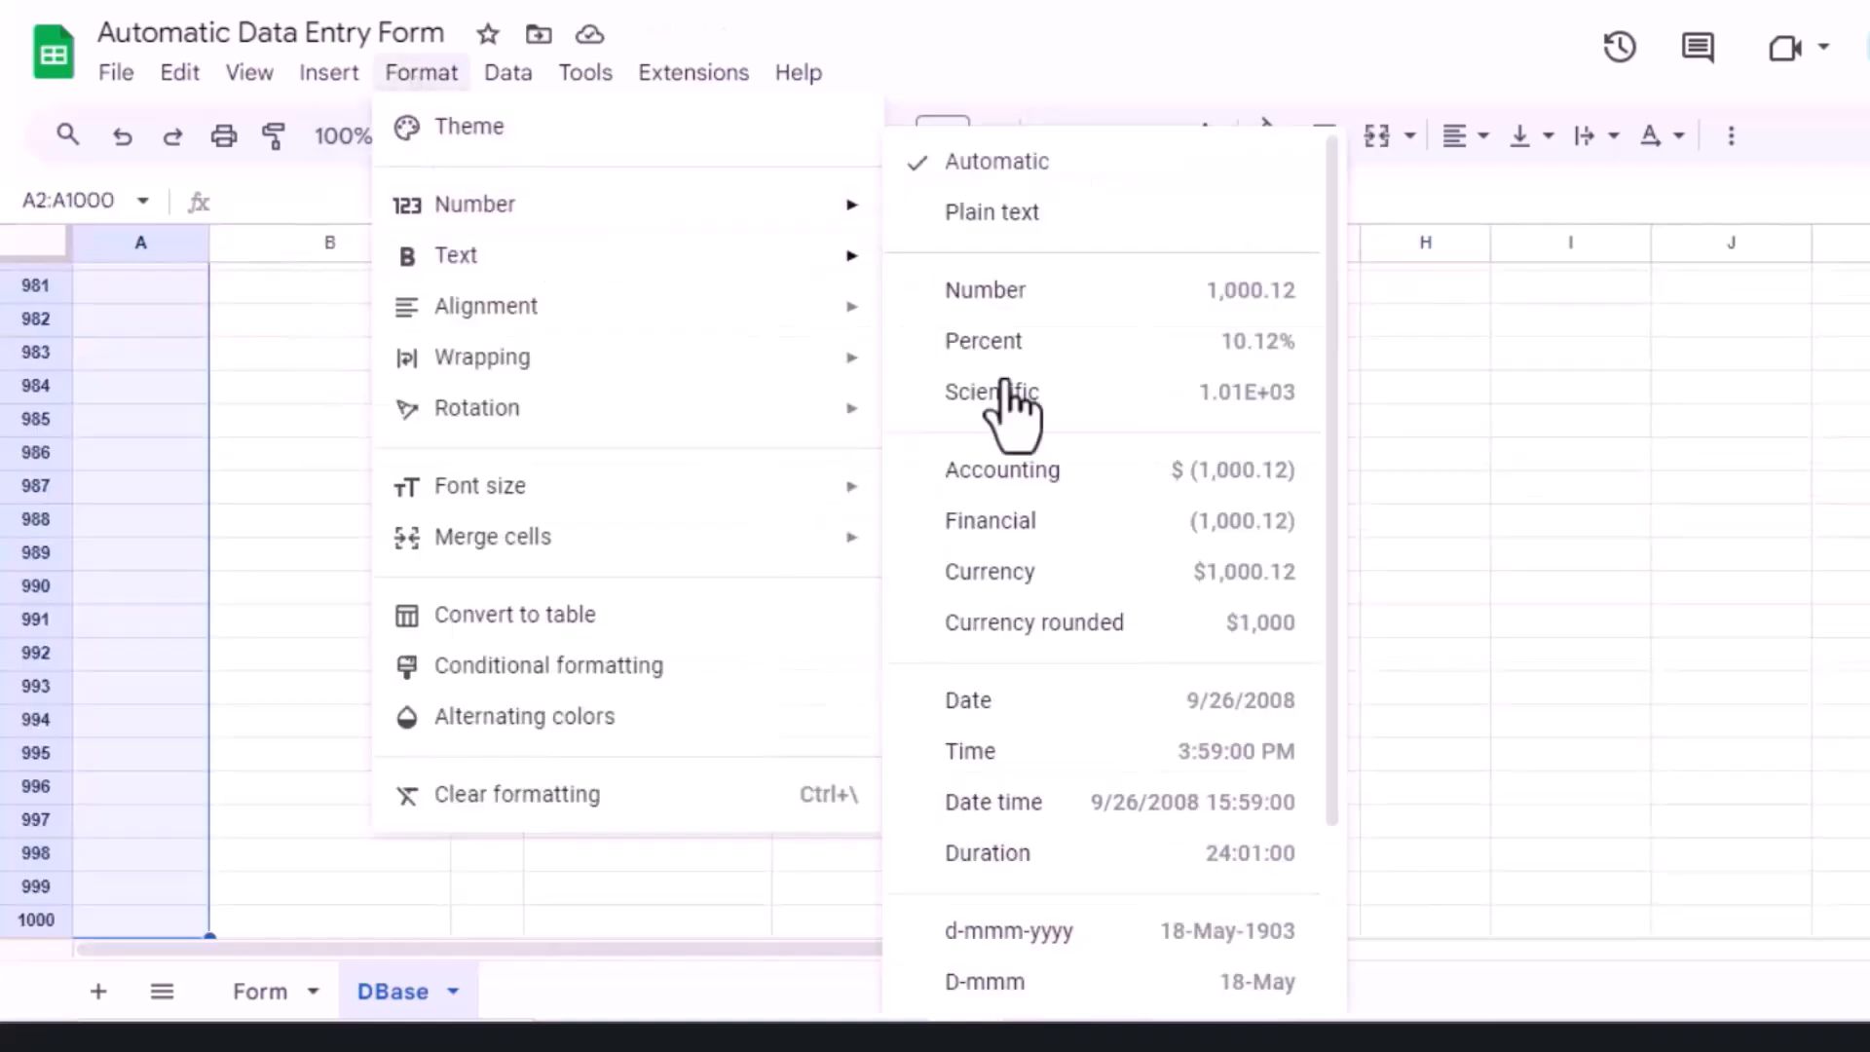
pyautogui.click(1169, 804)
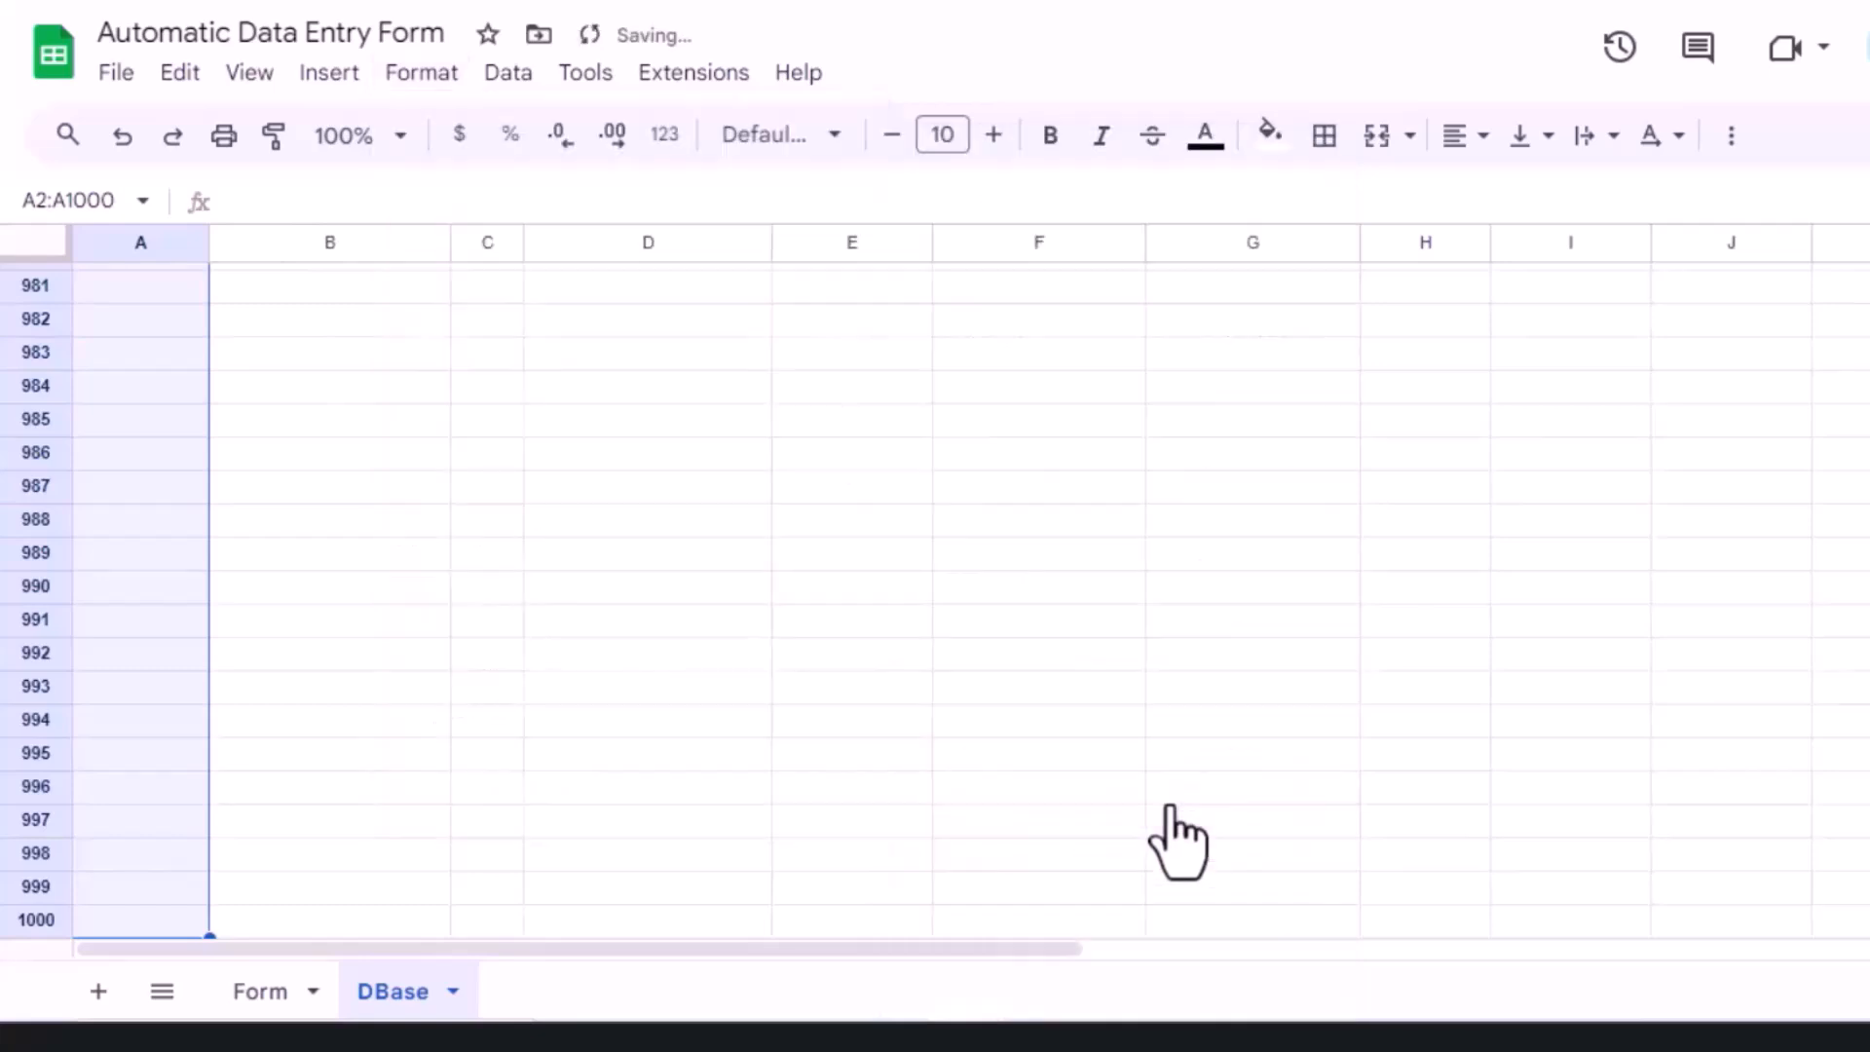
pyautogui.hotkey('ctrl', 'Home')
# Step: Apply the d-mmm-yyyy date format to Date of Birth cells E2:E1000 and return to A1
pyautogui.press('Down')
pyautogui.press('Right')
pyautogui.press('Right')
pyautogui.press('Right')
pyautogui.press('Right')
pyautogui.press('Right')
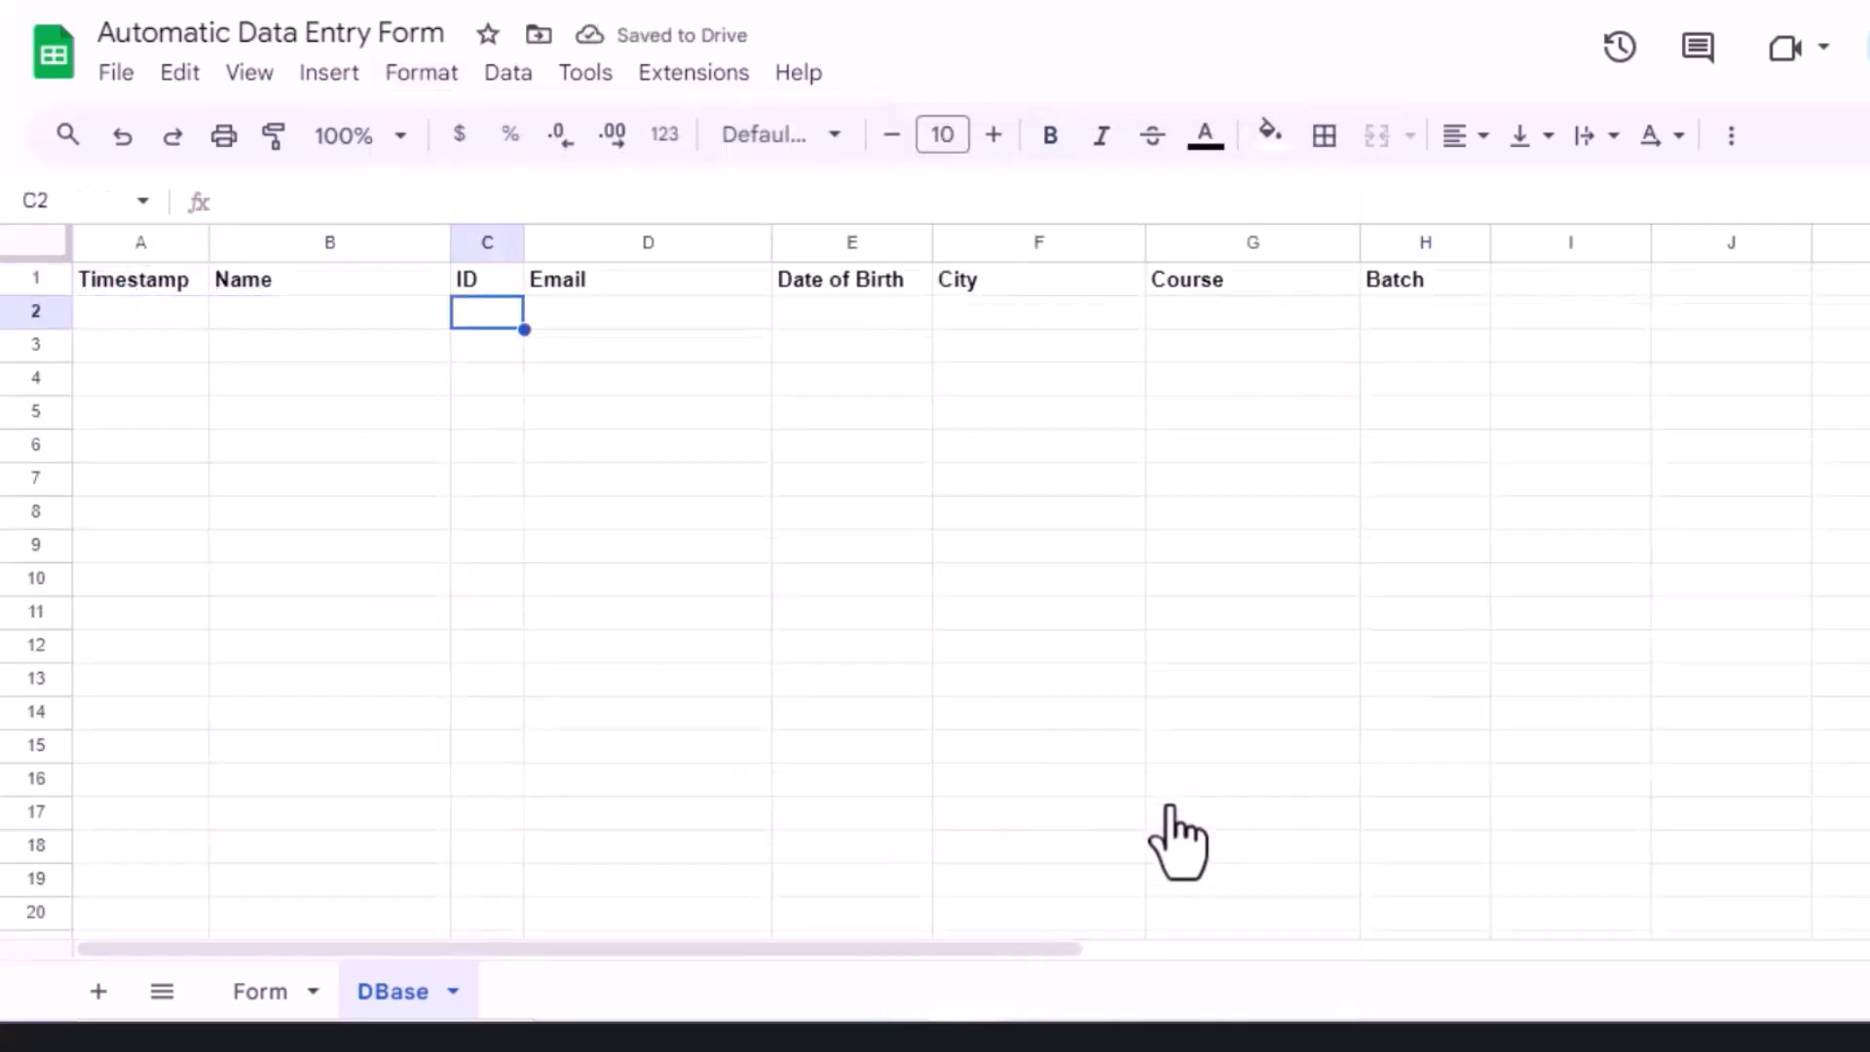
pyautogui.press('Left')
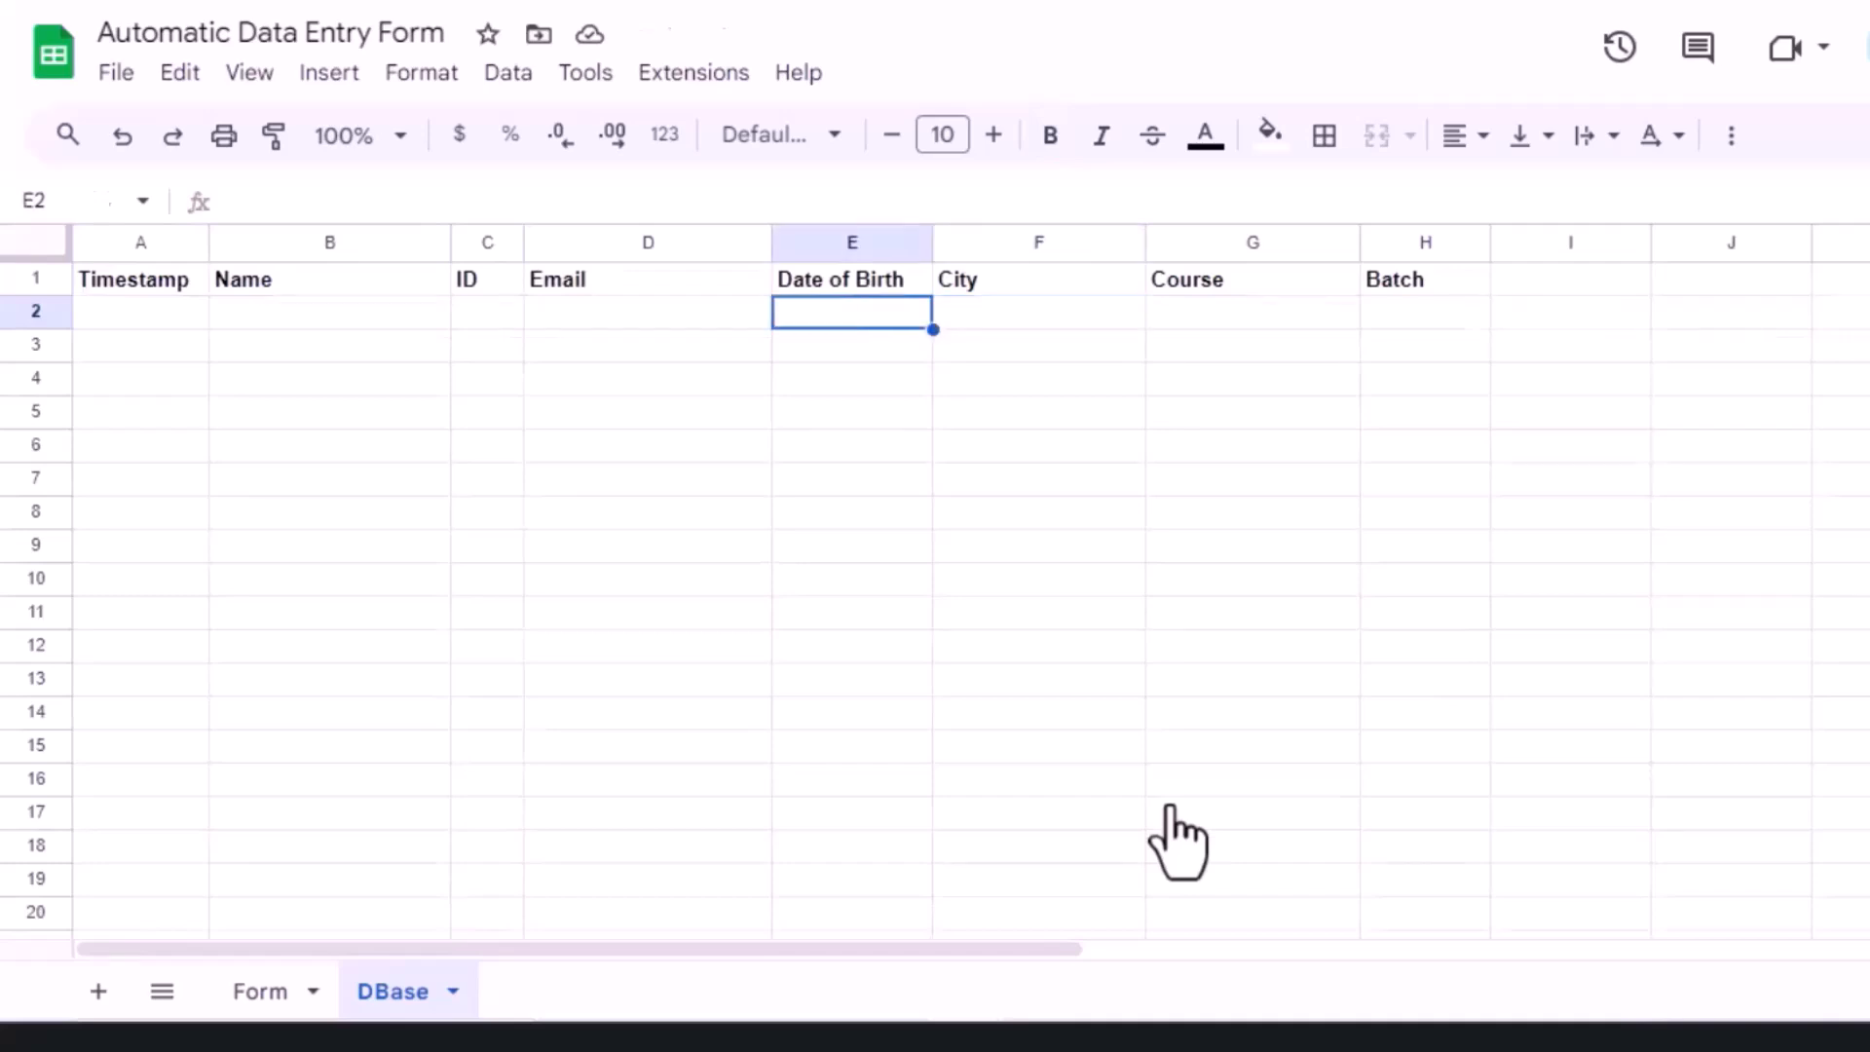
pyautogui.hotkey('ctrl', 'shift', 'Down')
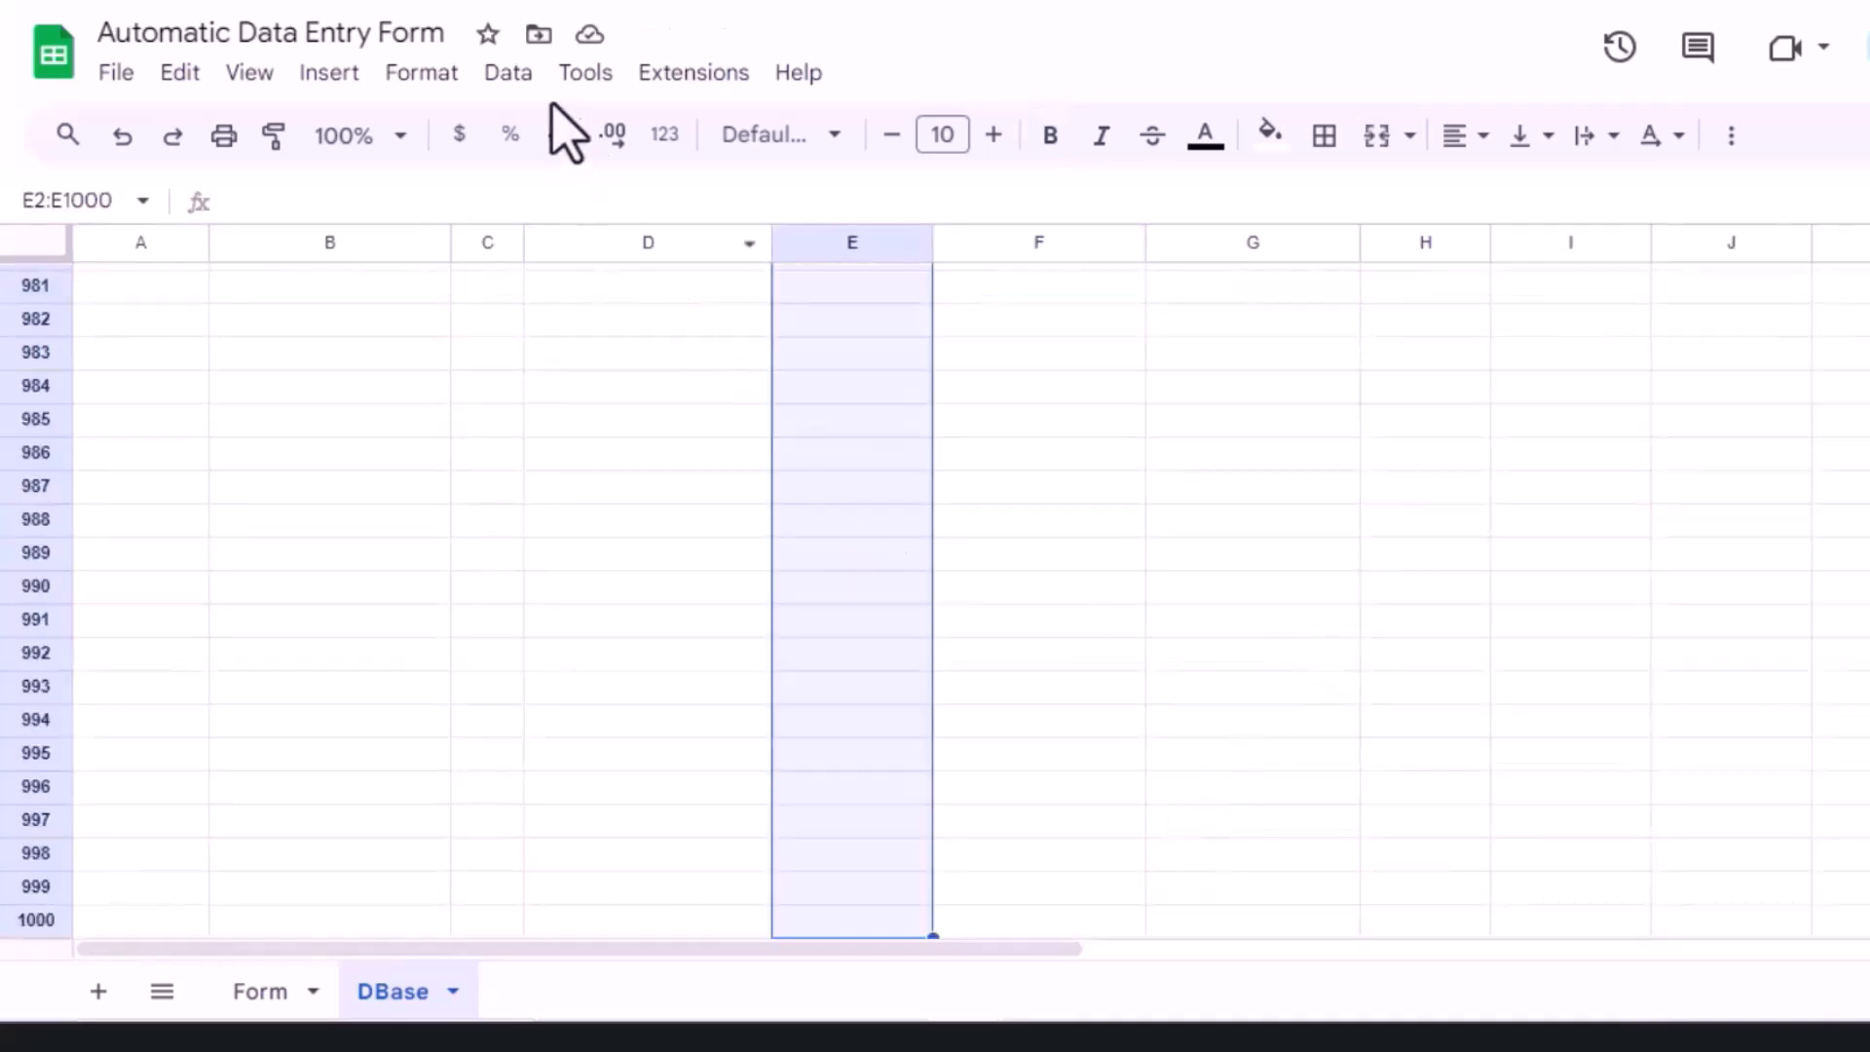
pyautogui.click(417, 76)
pyautogui.moveTo(557, 208)
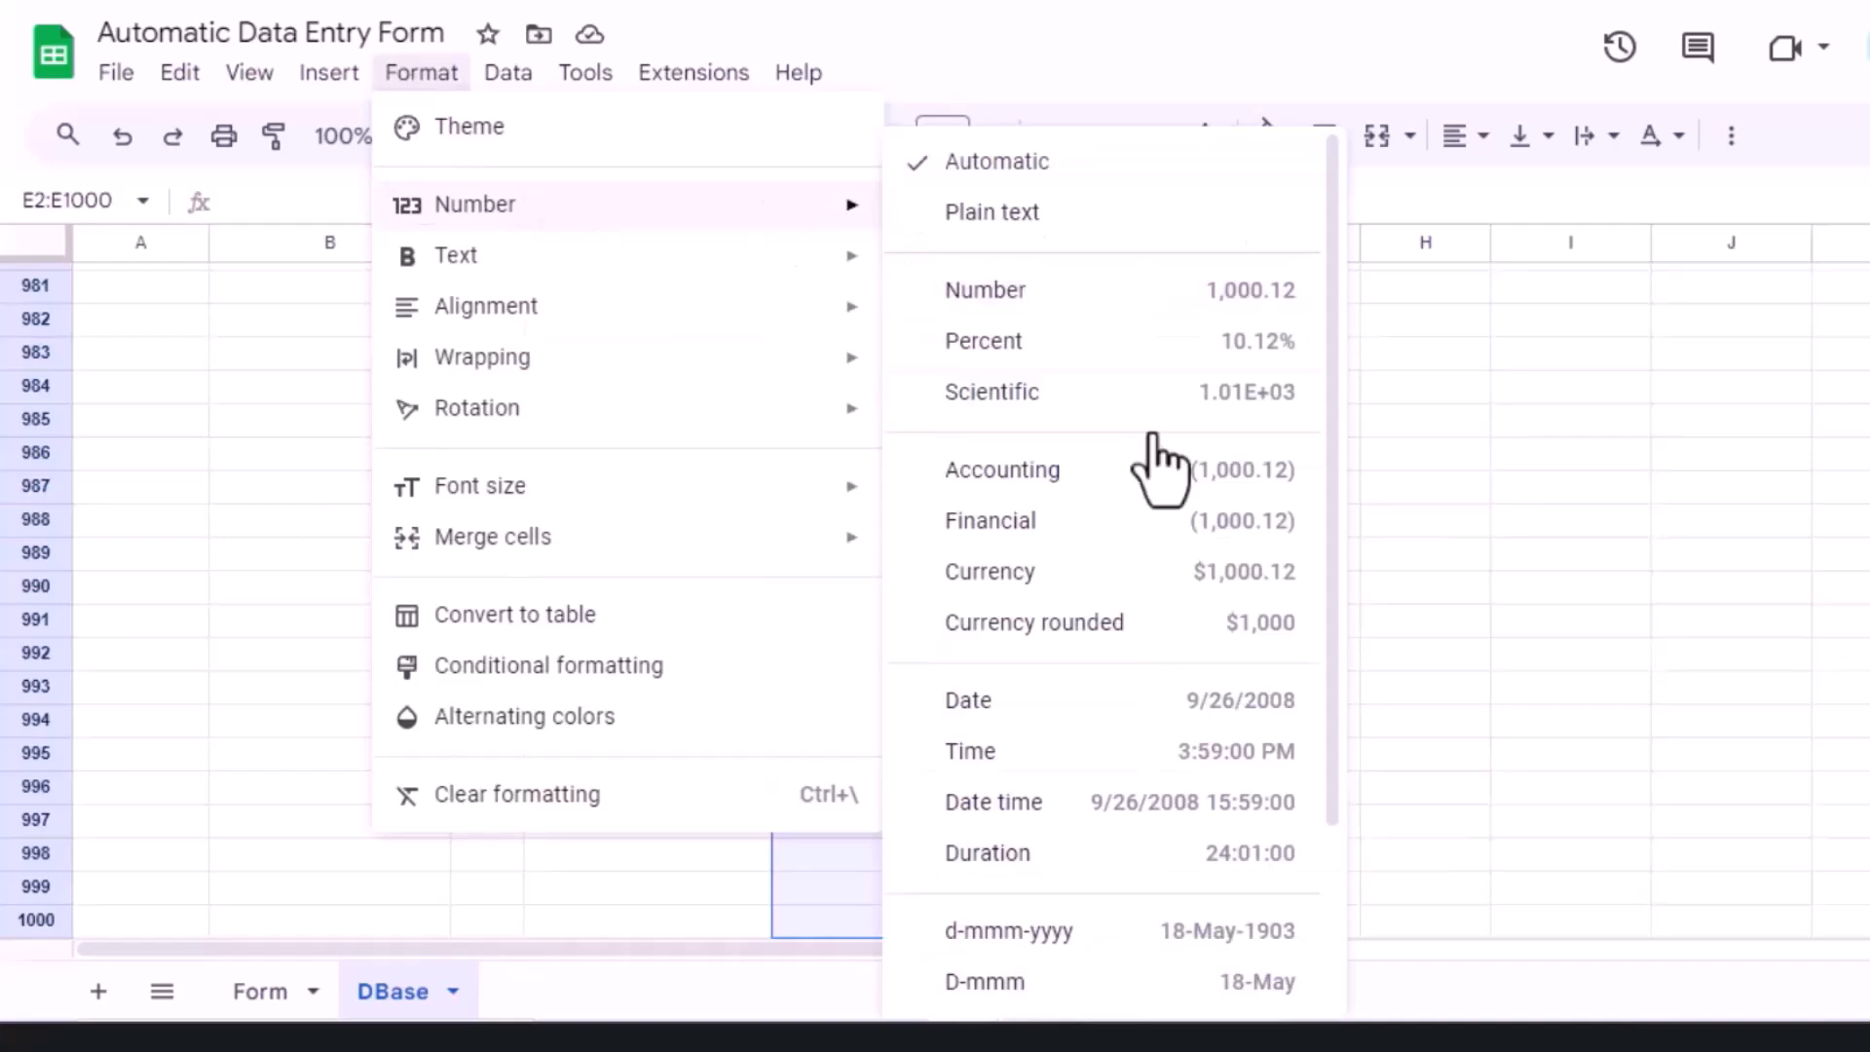
pyautogui.click(1038, 934)
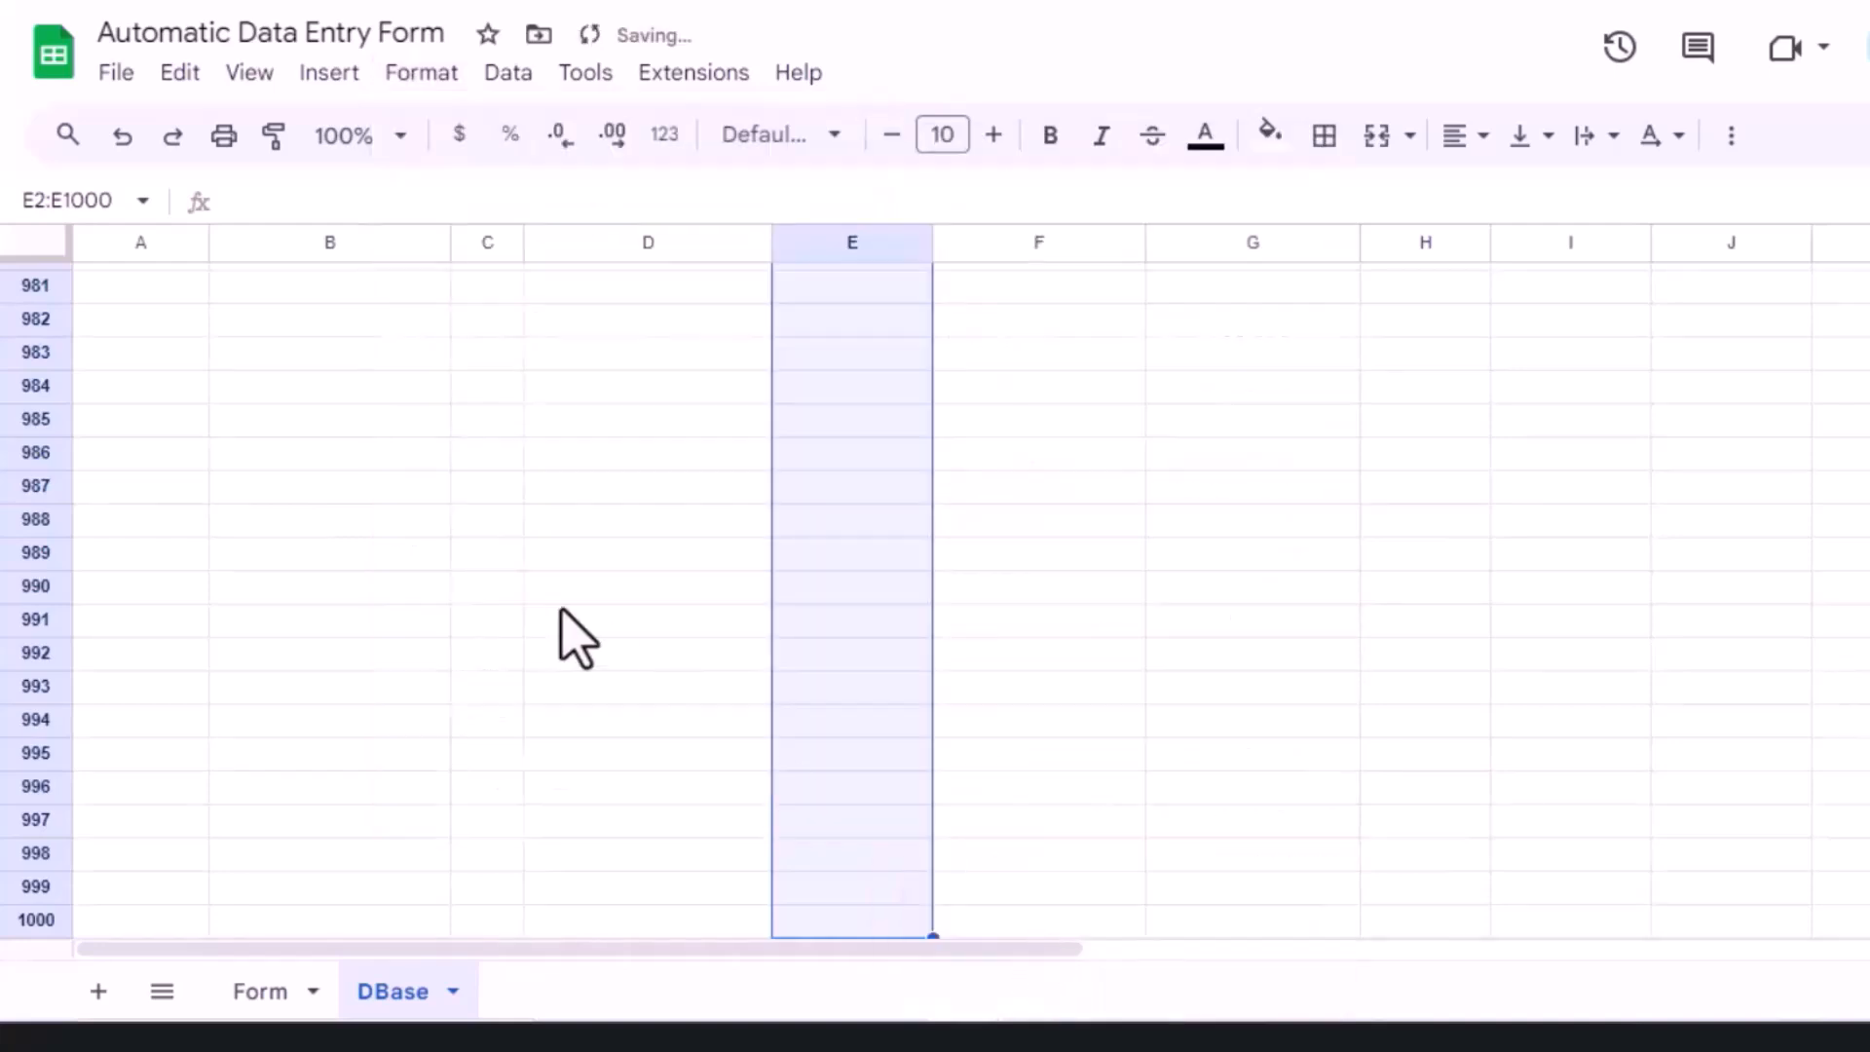
pyautogui.hotkey('ctrl', 'Up')
pyautogui.hotkey('ctrl', 'Left')
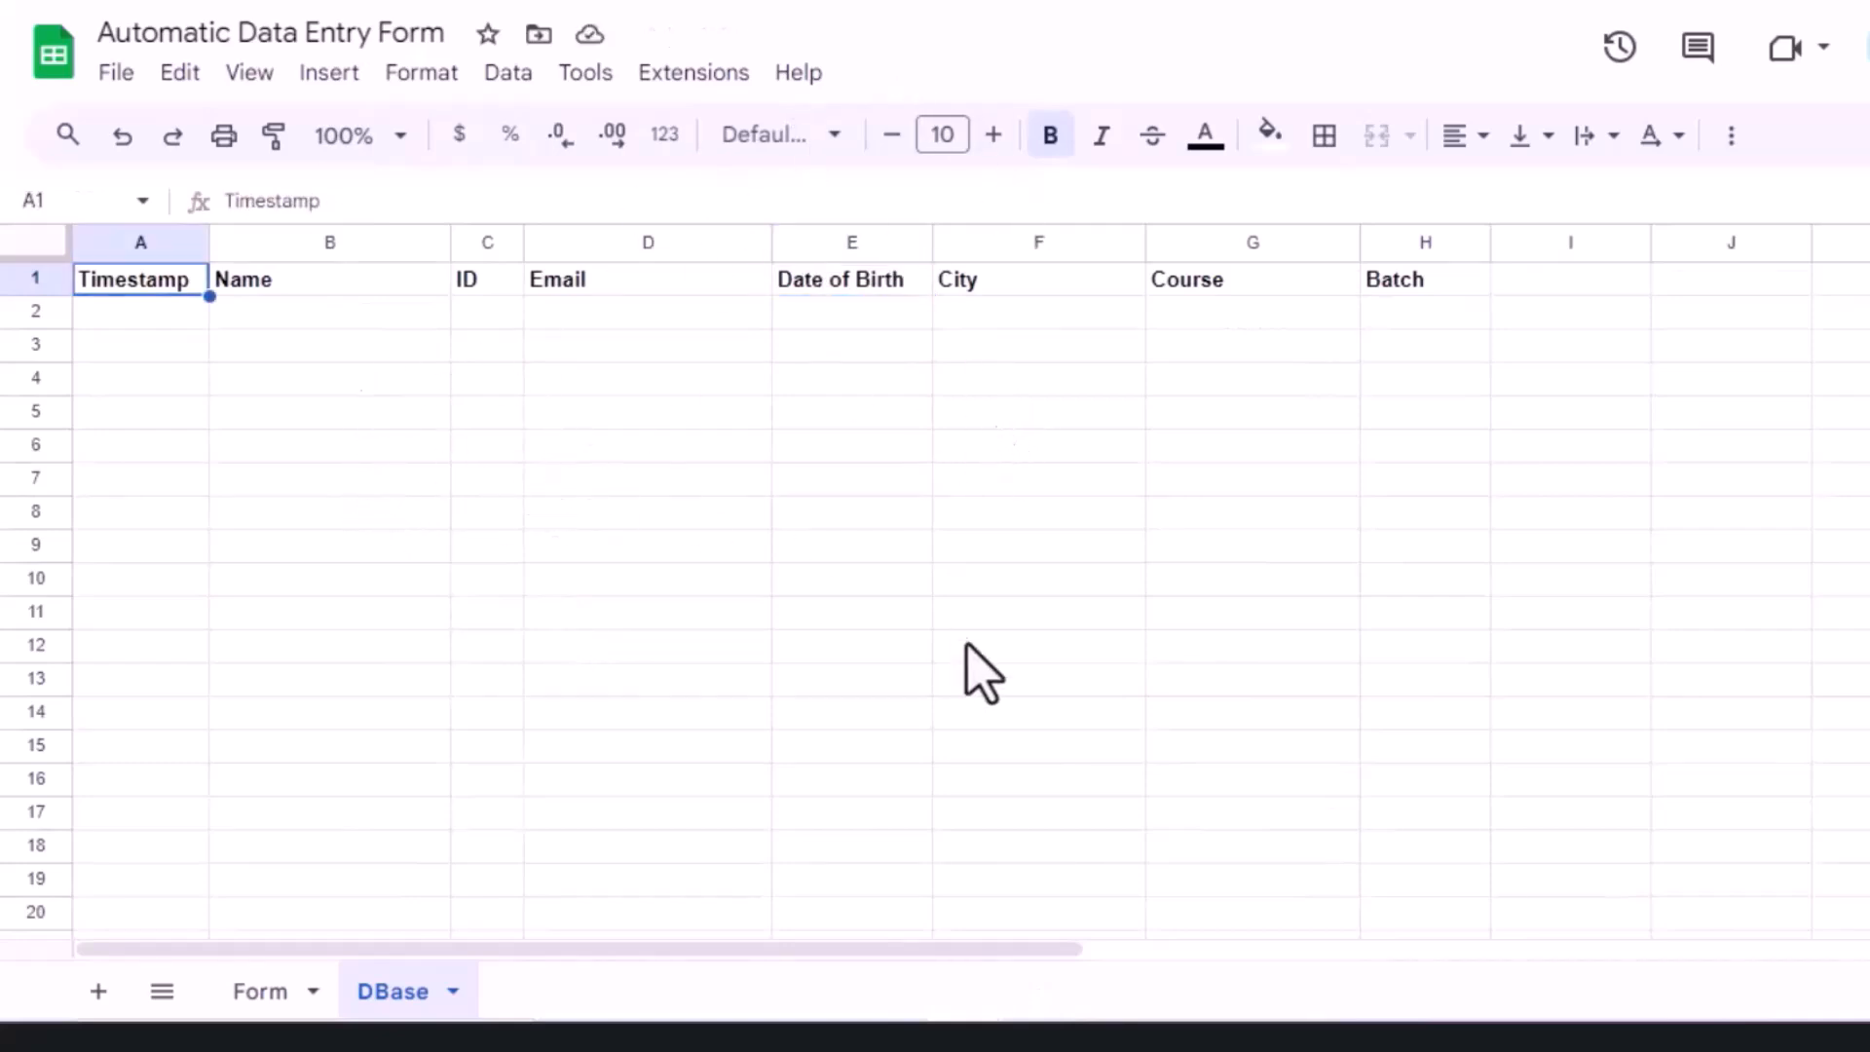
# Step: On the Form, enter the sample student's name, ID and e-mail address
pyautogui.click(258, 999)
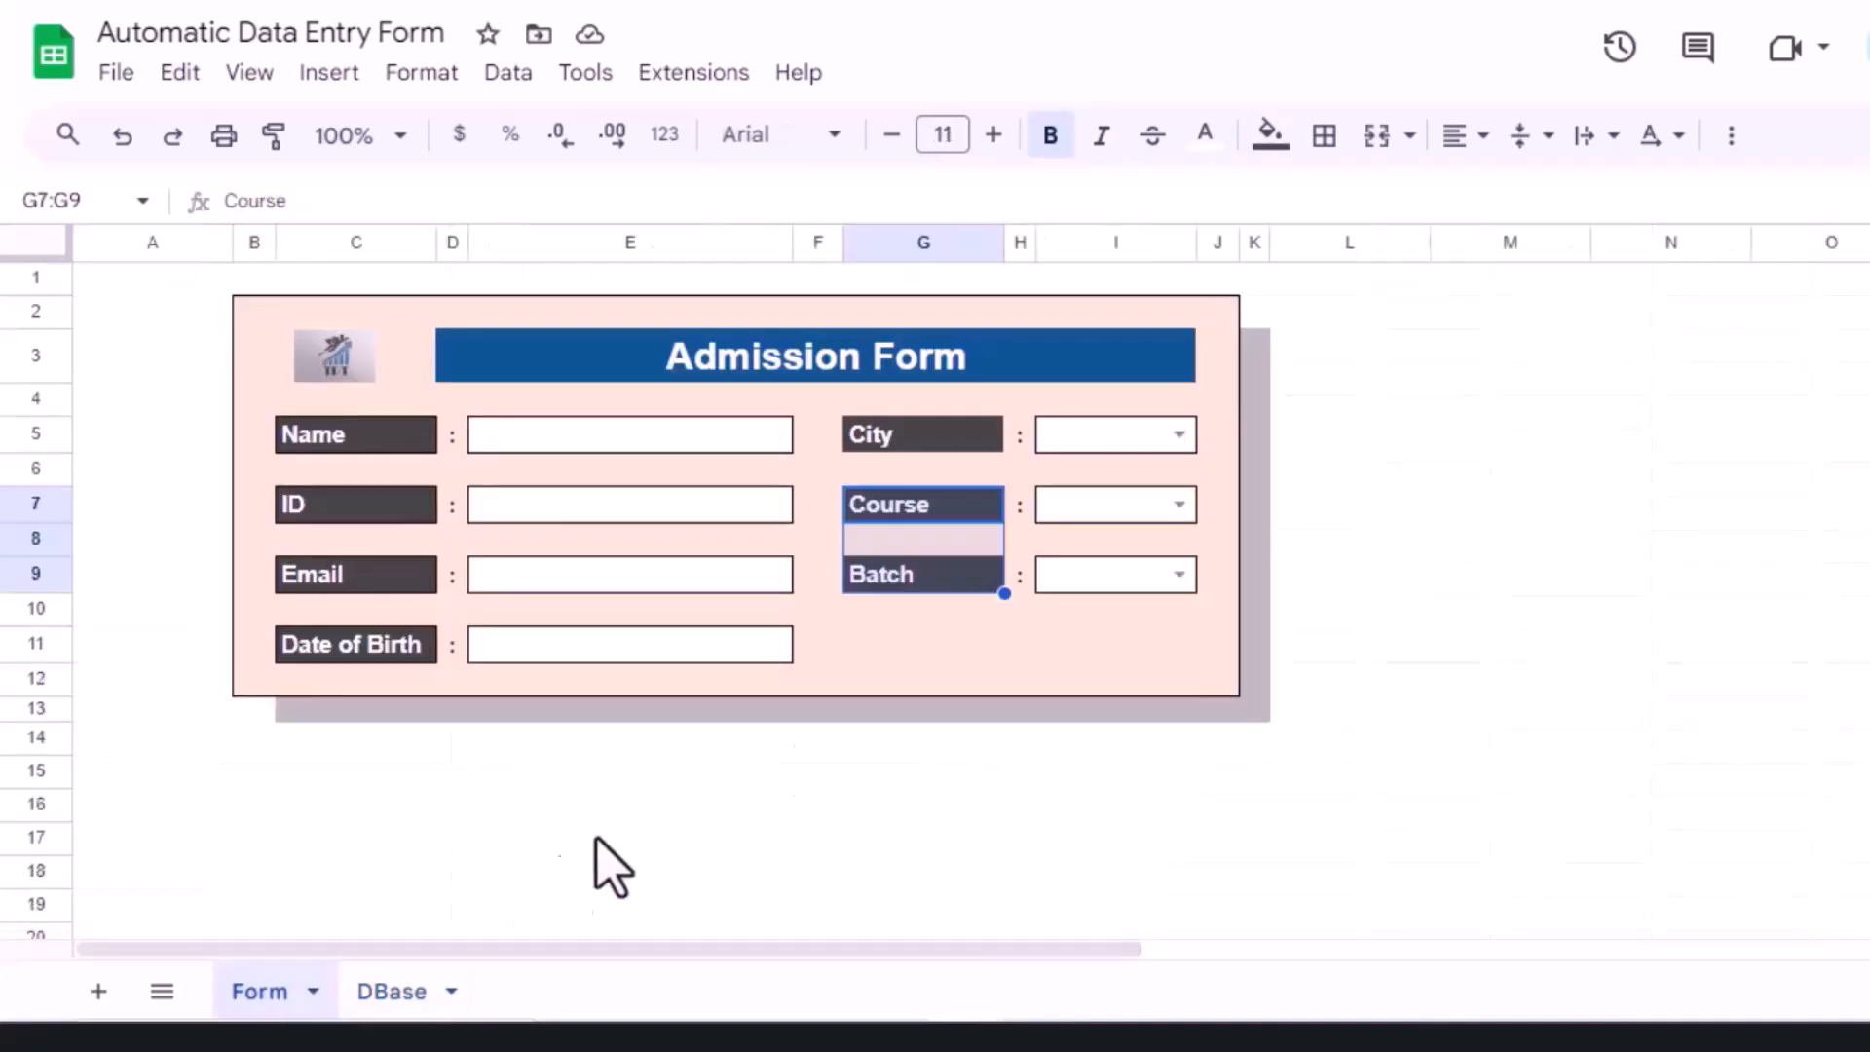
pyautogui.click(1451, 358)
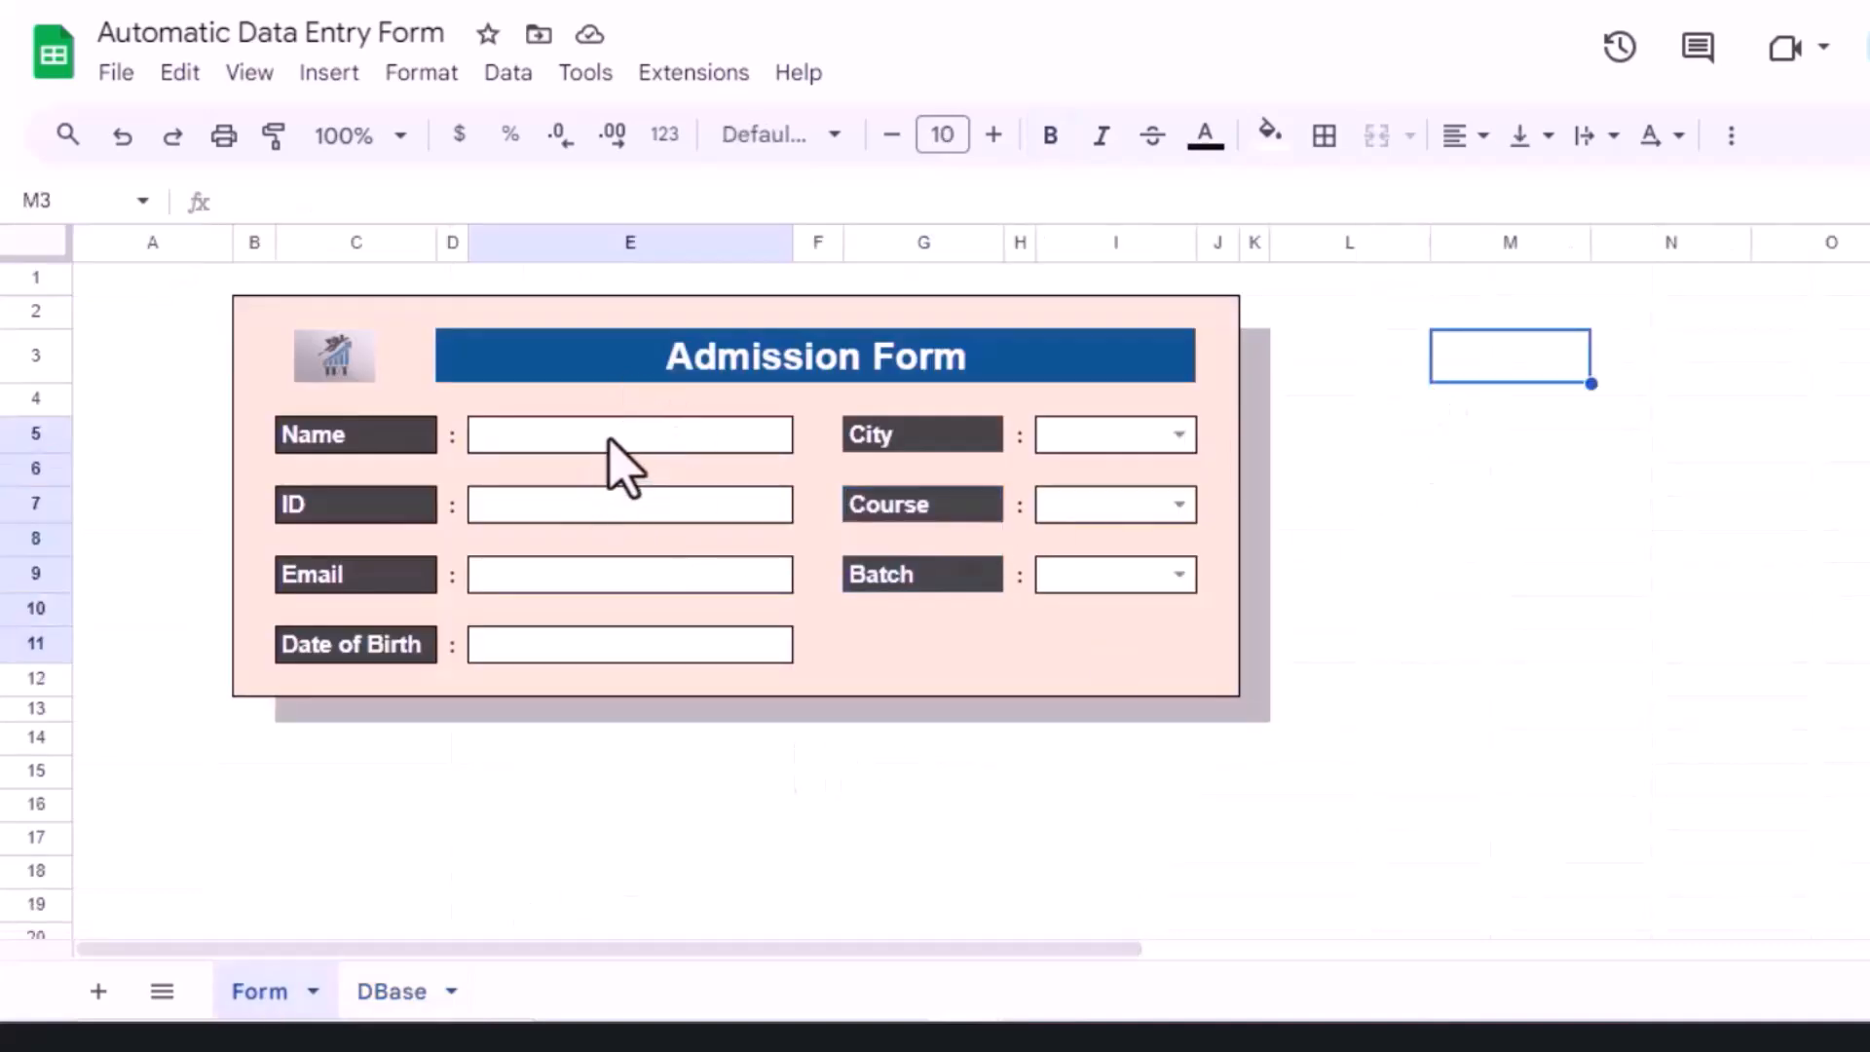
pyautogui.click(610, 439)
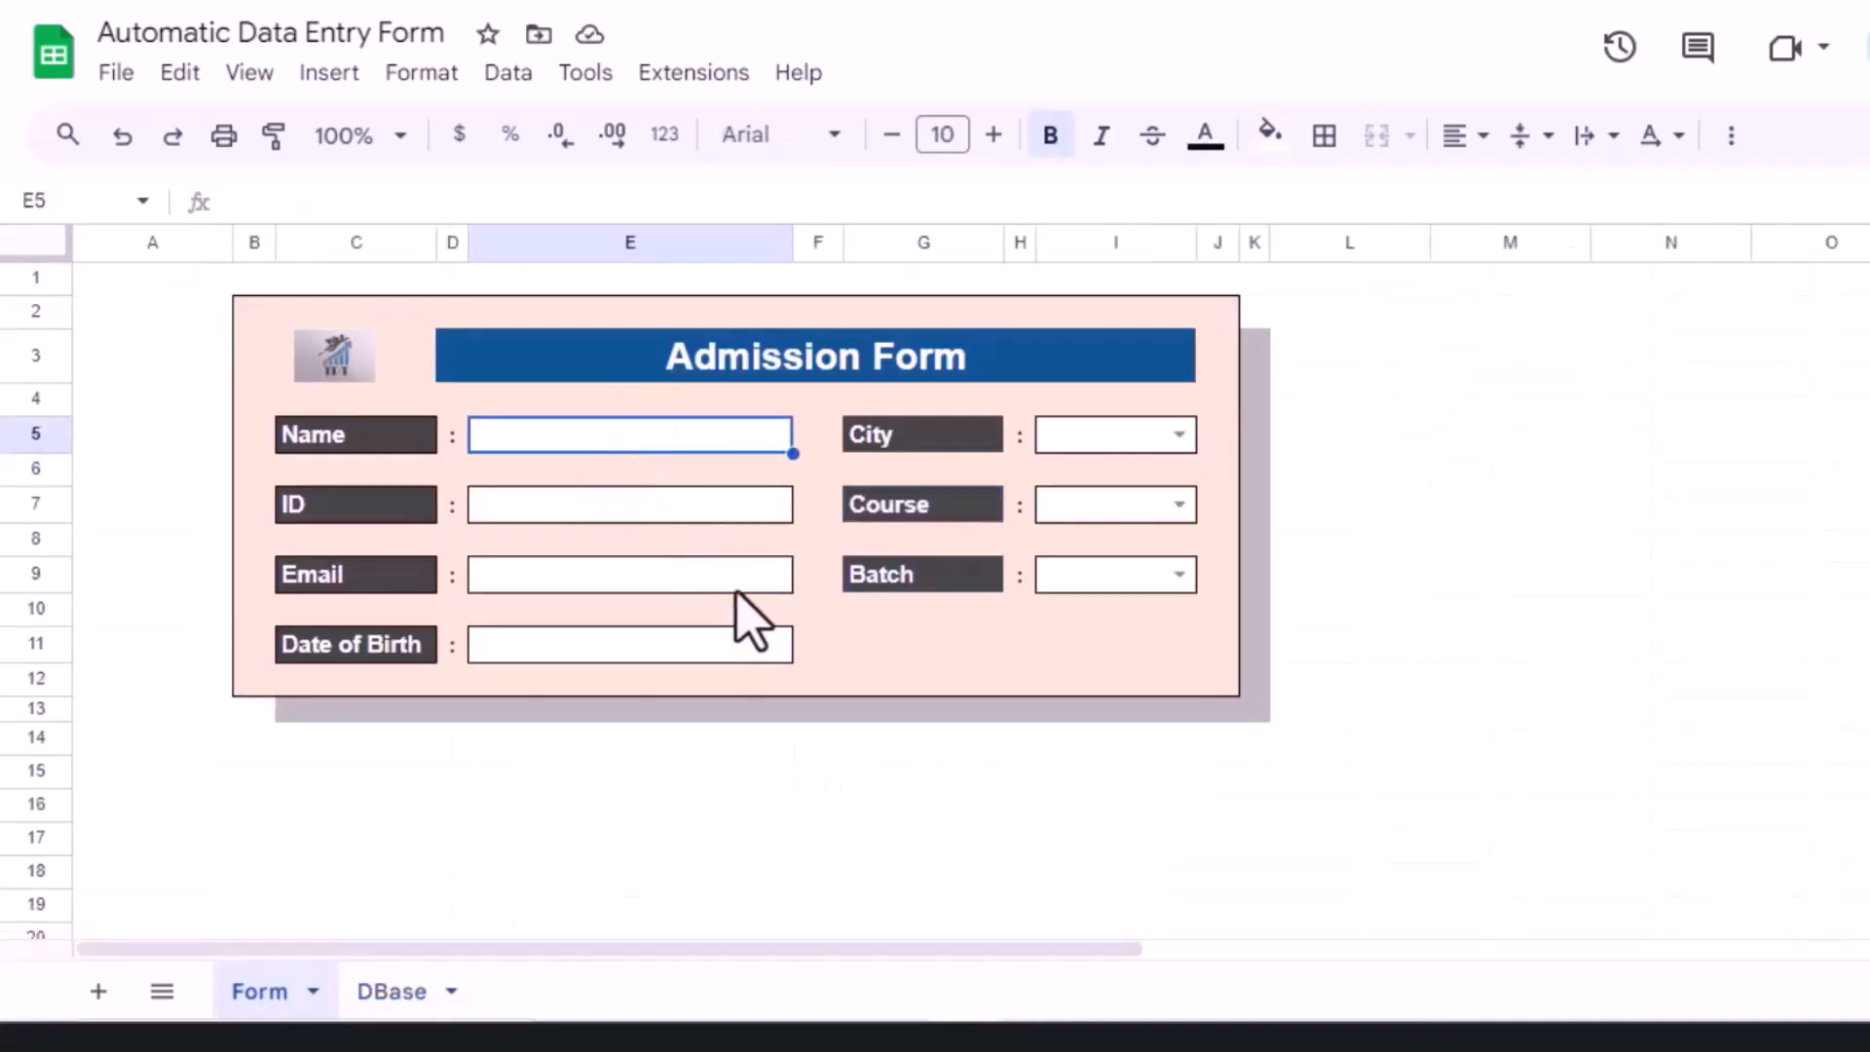
pyautogui.click(614, 505)
pyautogui.write('101')
pyautogui.click(543, 575)
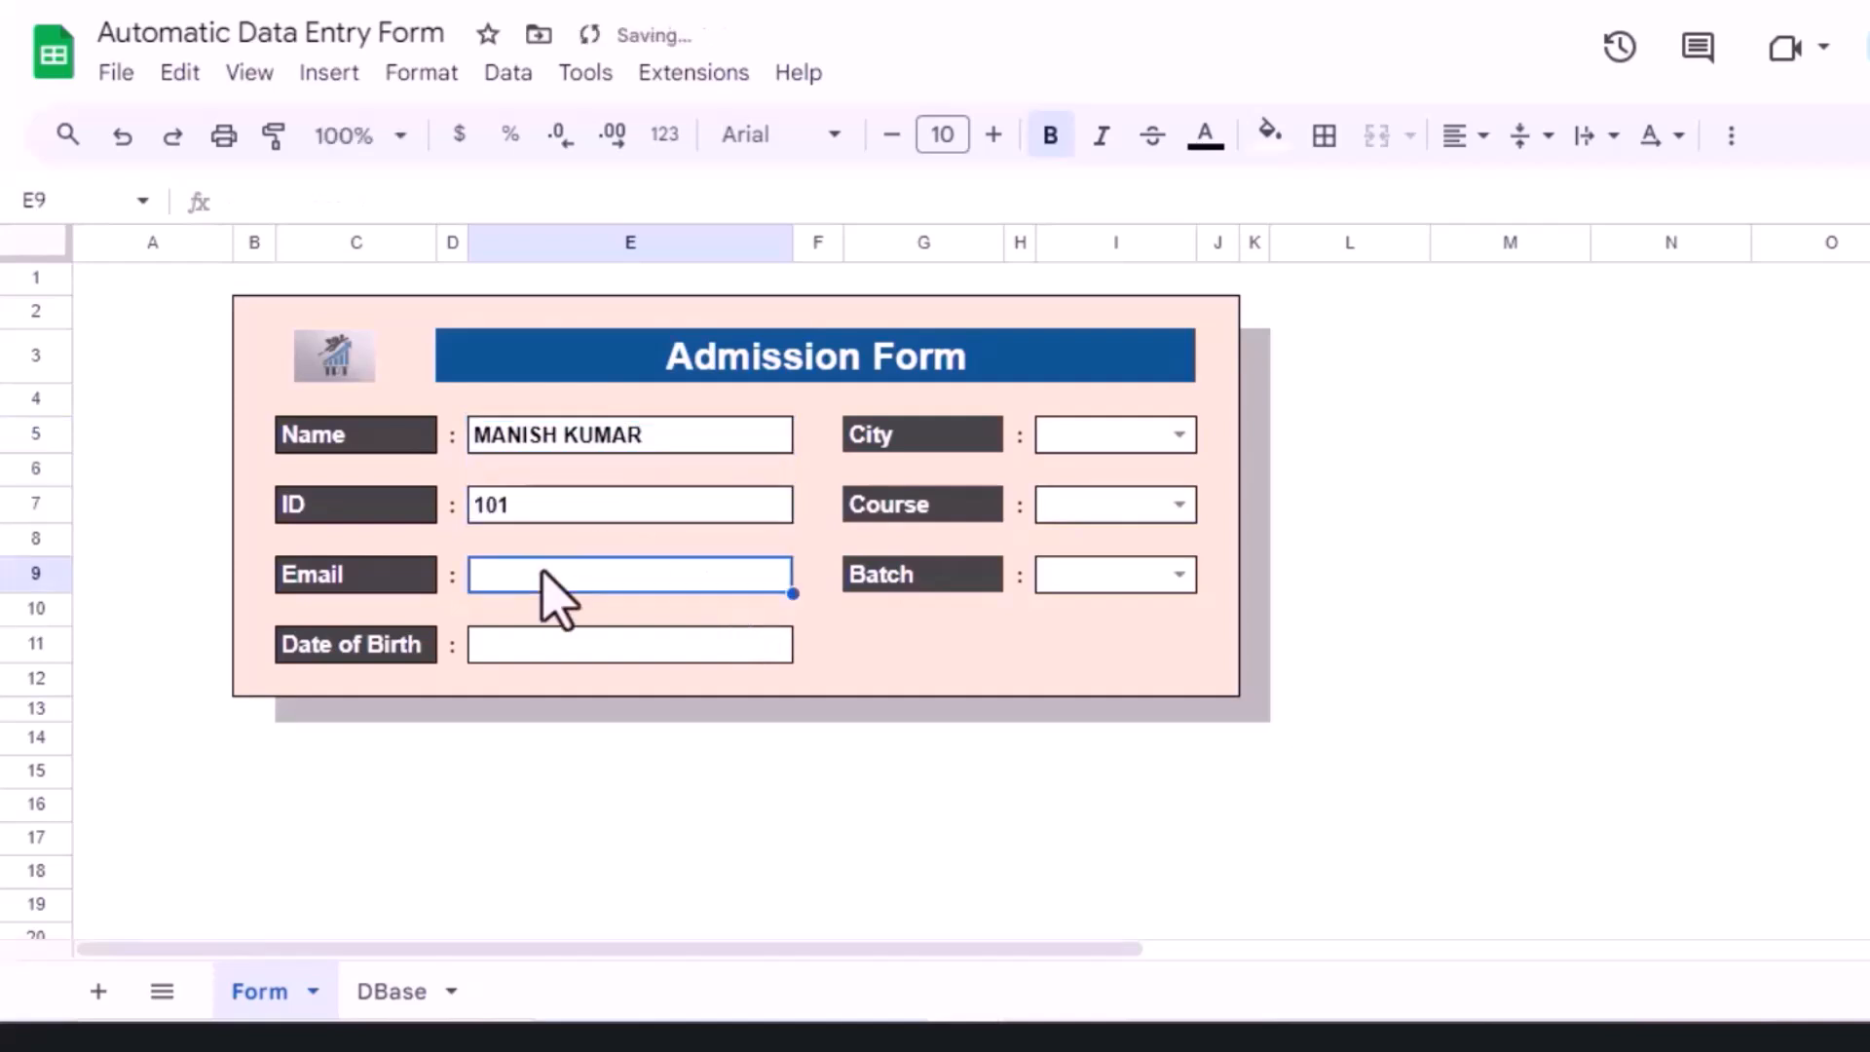
# Step: Set the Date of Birth to 10-Aug-2002
pyautogui.doubleClick(555, 651)
pyautogui.click(773, 361)
pyautogui.doubleClick(621, 643)
pyautogui.press('BackSpace')
pyautogui.press('BackSpace')
pyautogui.write('02')
pyautogui.press('Return')
# Step: Choose Mumbai, Google Sheets Pro and Regular for City, Course and Batch, widening column I
pyautogui.click(1169, 434)
pyautogui.click(1096, 517)
pyautogui.click(1180, 504)
pyautogui.click(1130, 595)
pyautogui.moveTo(1198, 243); pyautogui.dragTo(1226, 243)
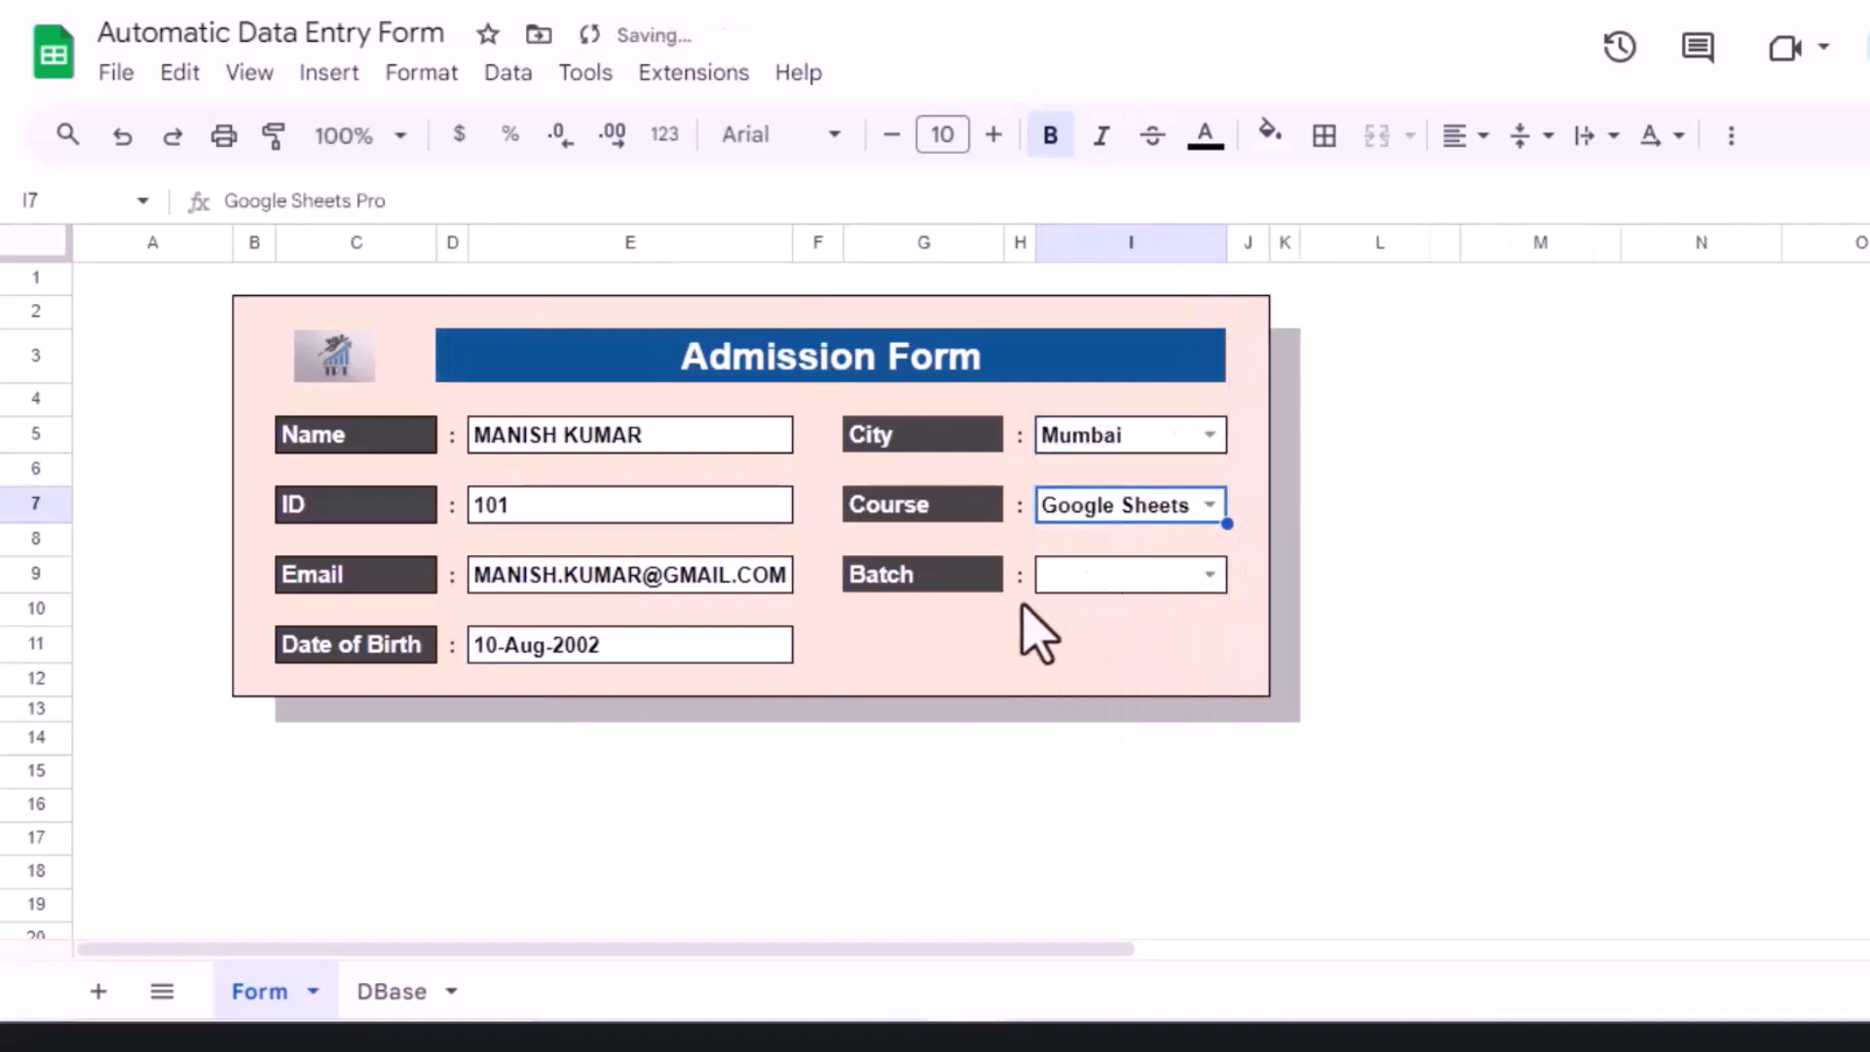
pyautogui.click(1209, 577)
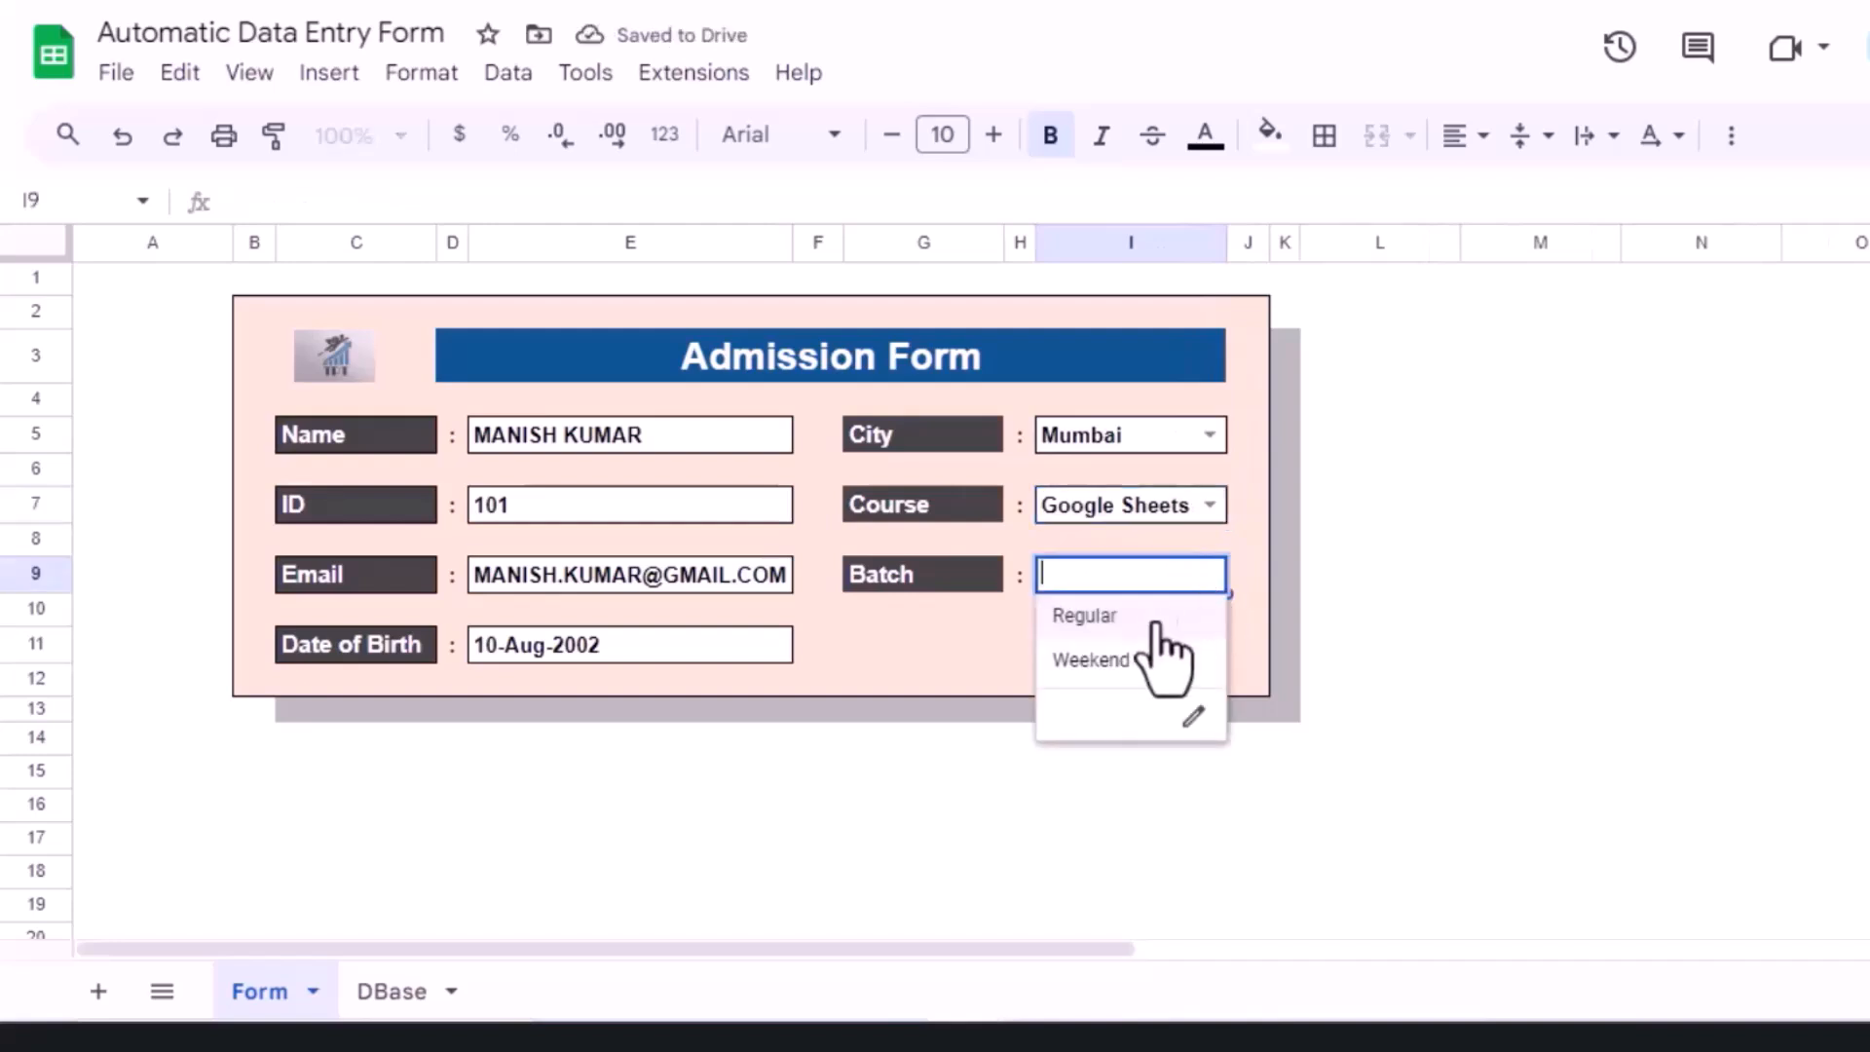
pyautogui.click(1120, 619)
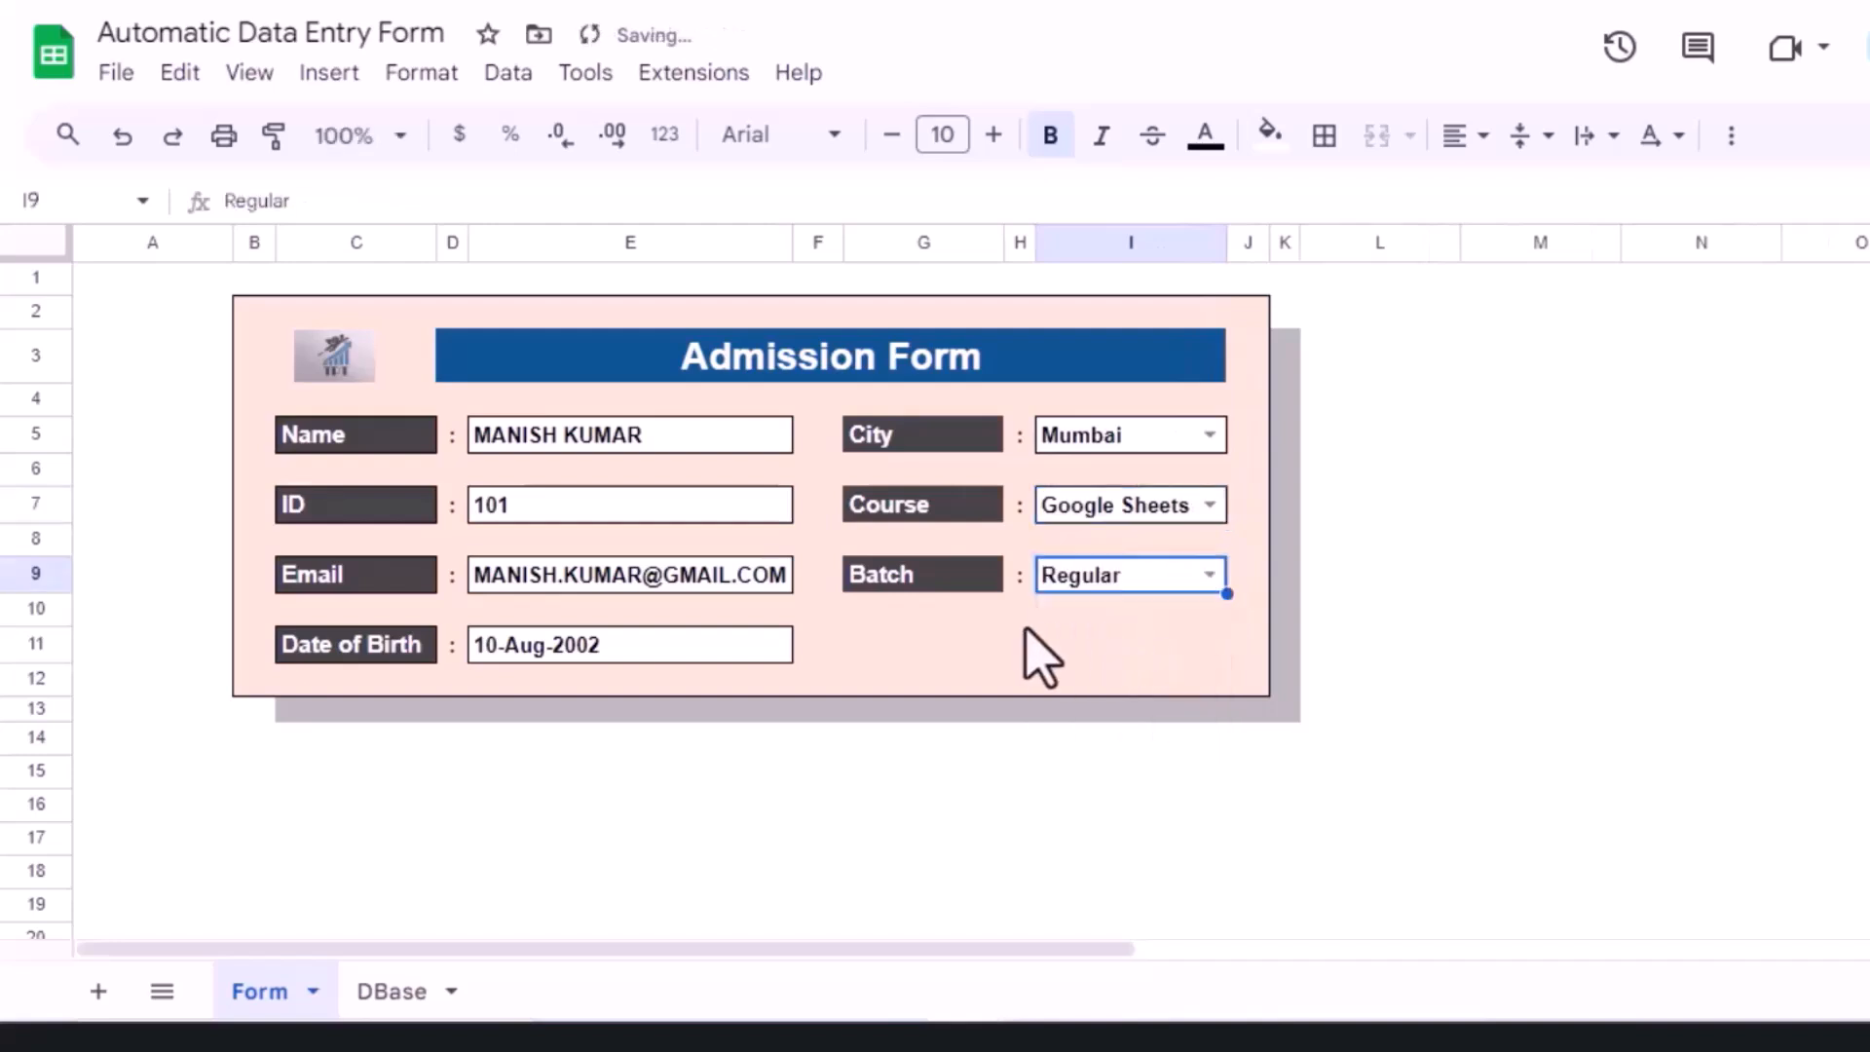
pyautogui.click(931, 645)
# Step: Enter =FILTER(E5:E11,E5:E11<>"") in column M to list the four non-blank entries
pyautogui.click(1466, 261)
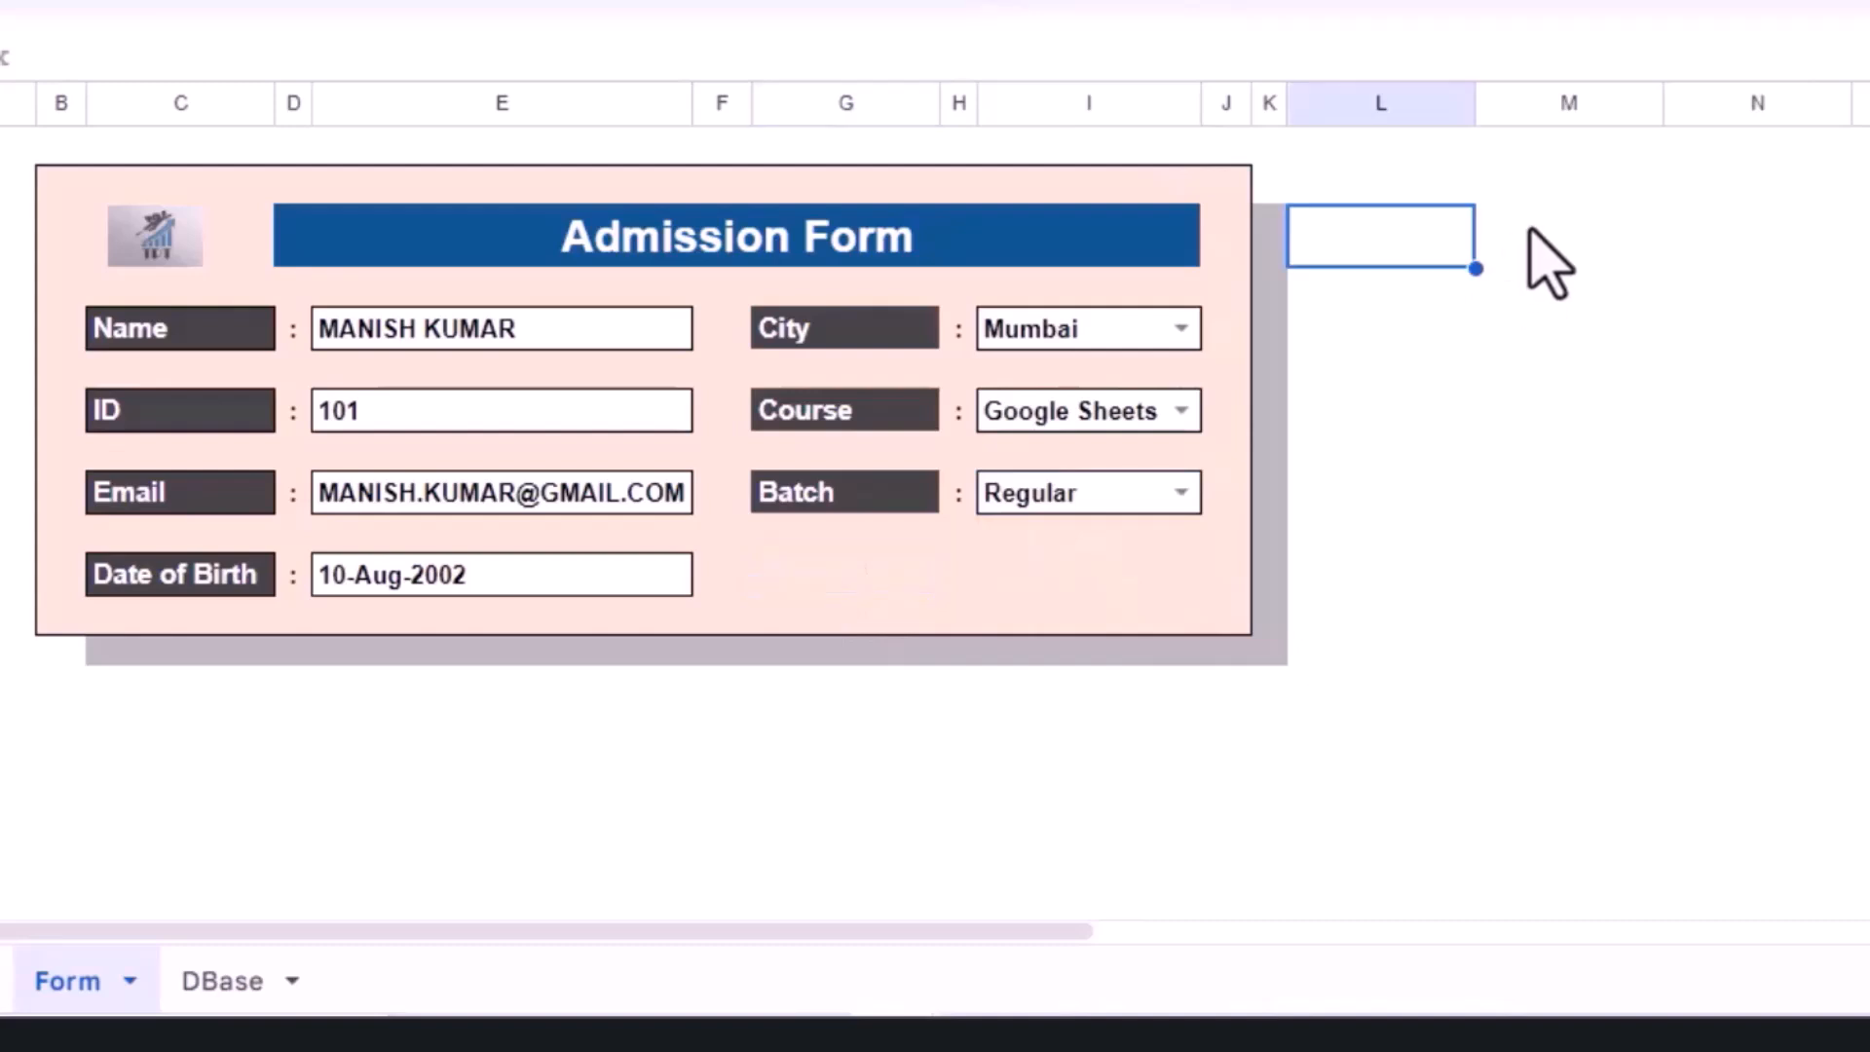
pyautogui.click(1545, 260)
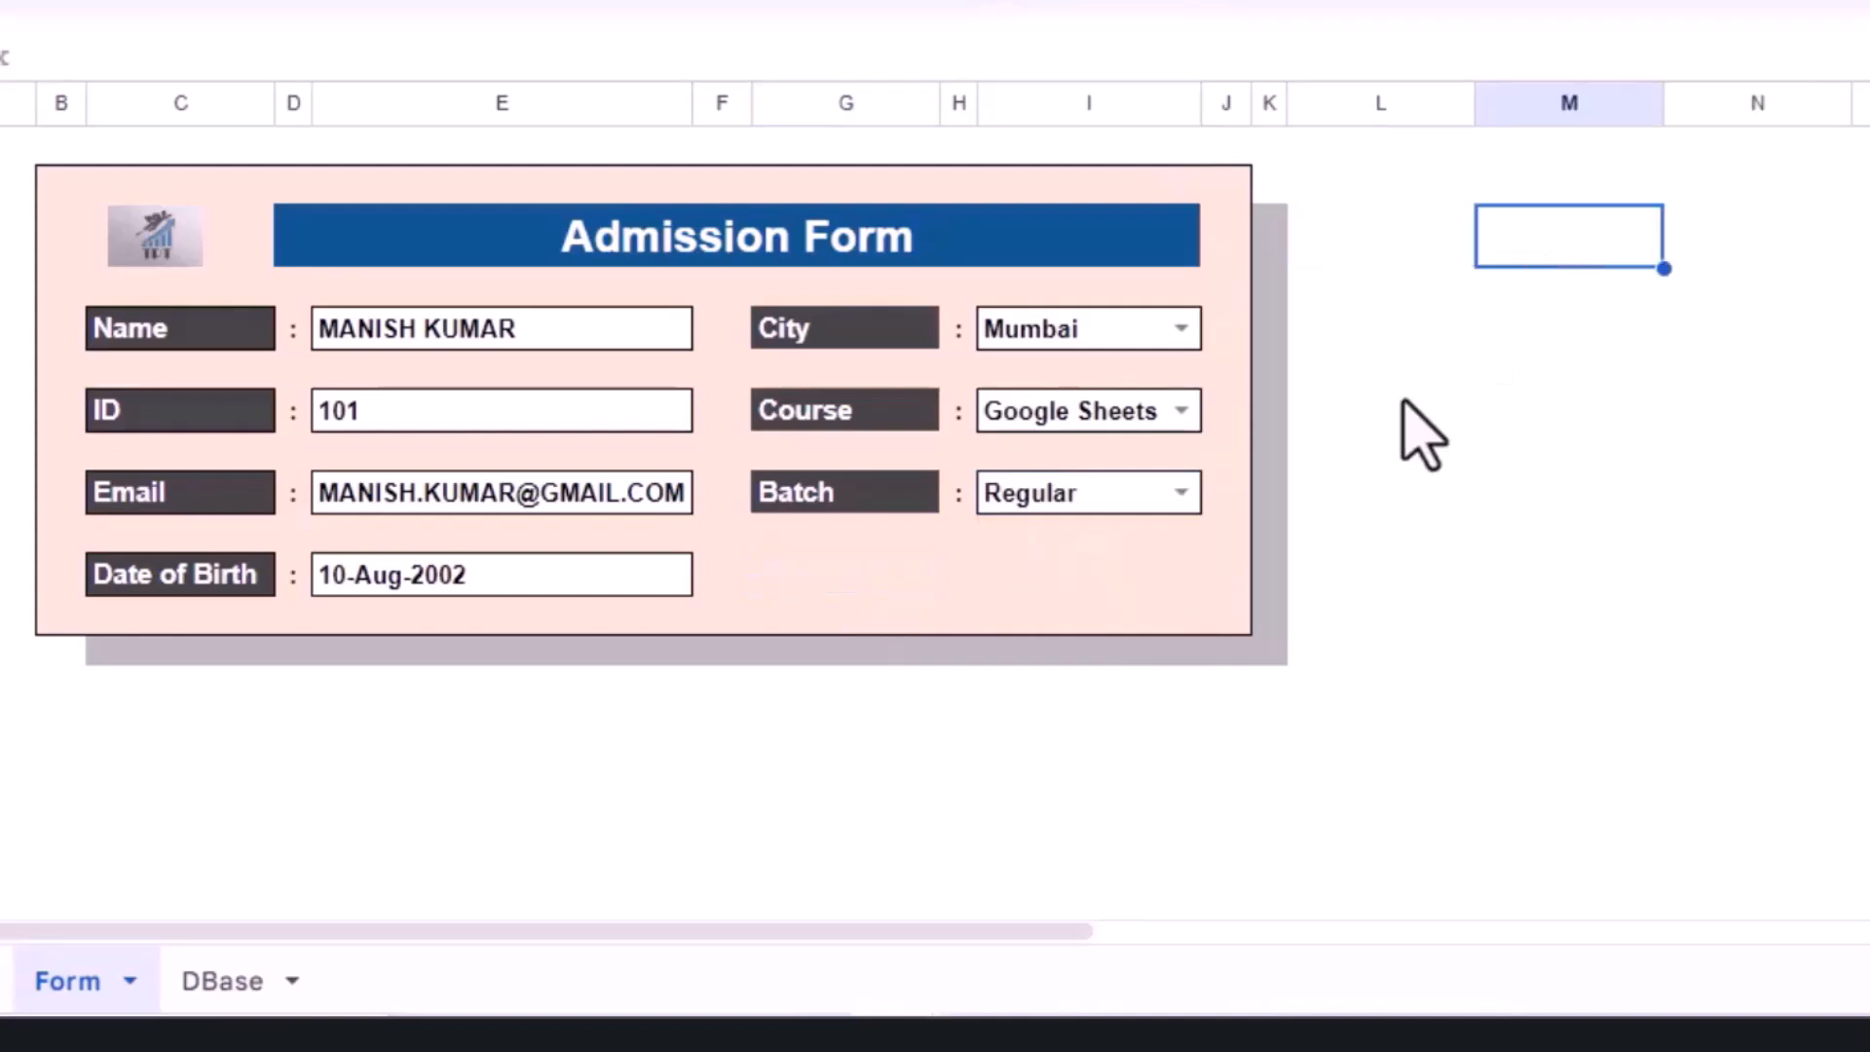
pyautogui.write('=FILTER(')
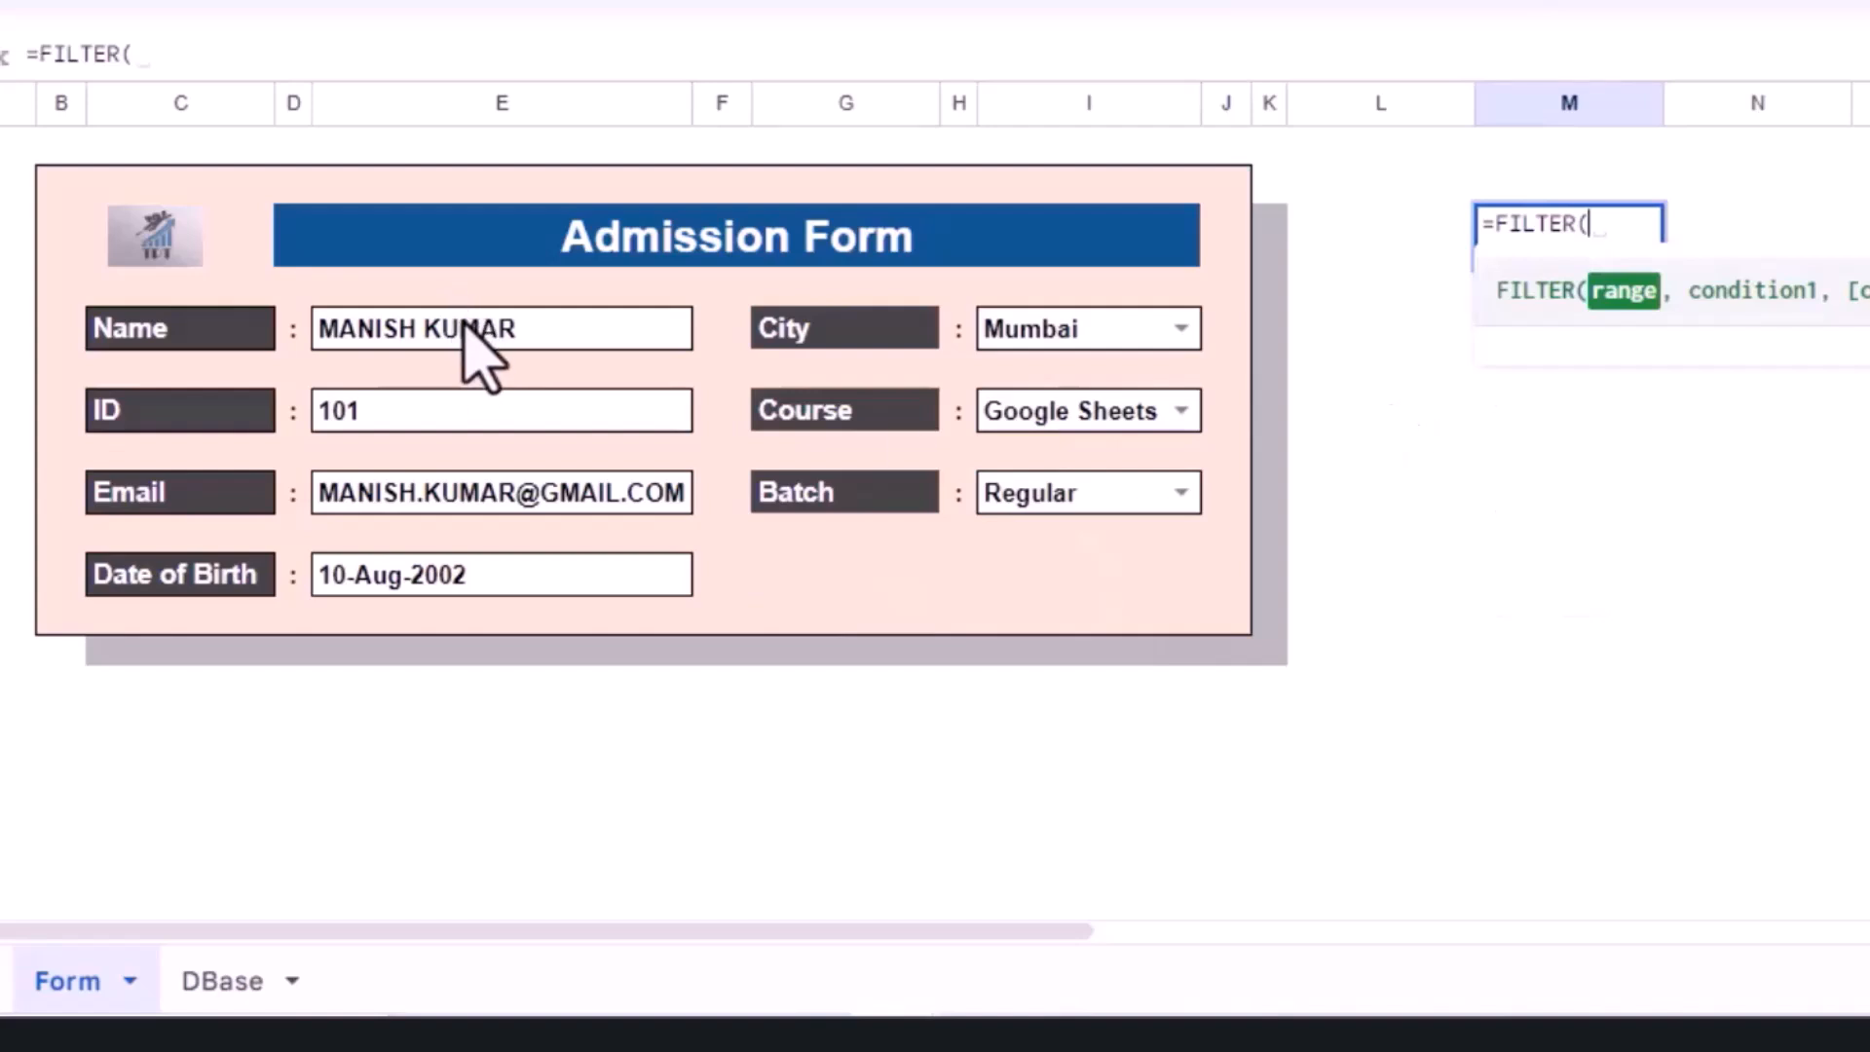
pyautogui.moveTo(464, 324); pyautogui.dragTo(467, 572)
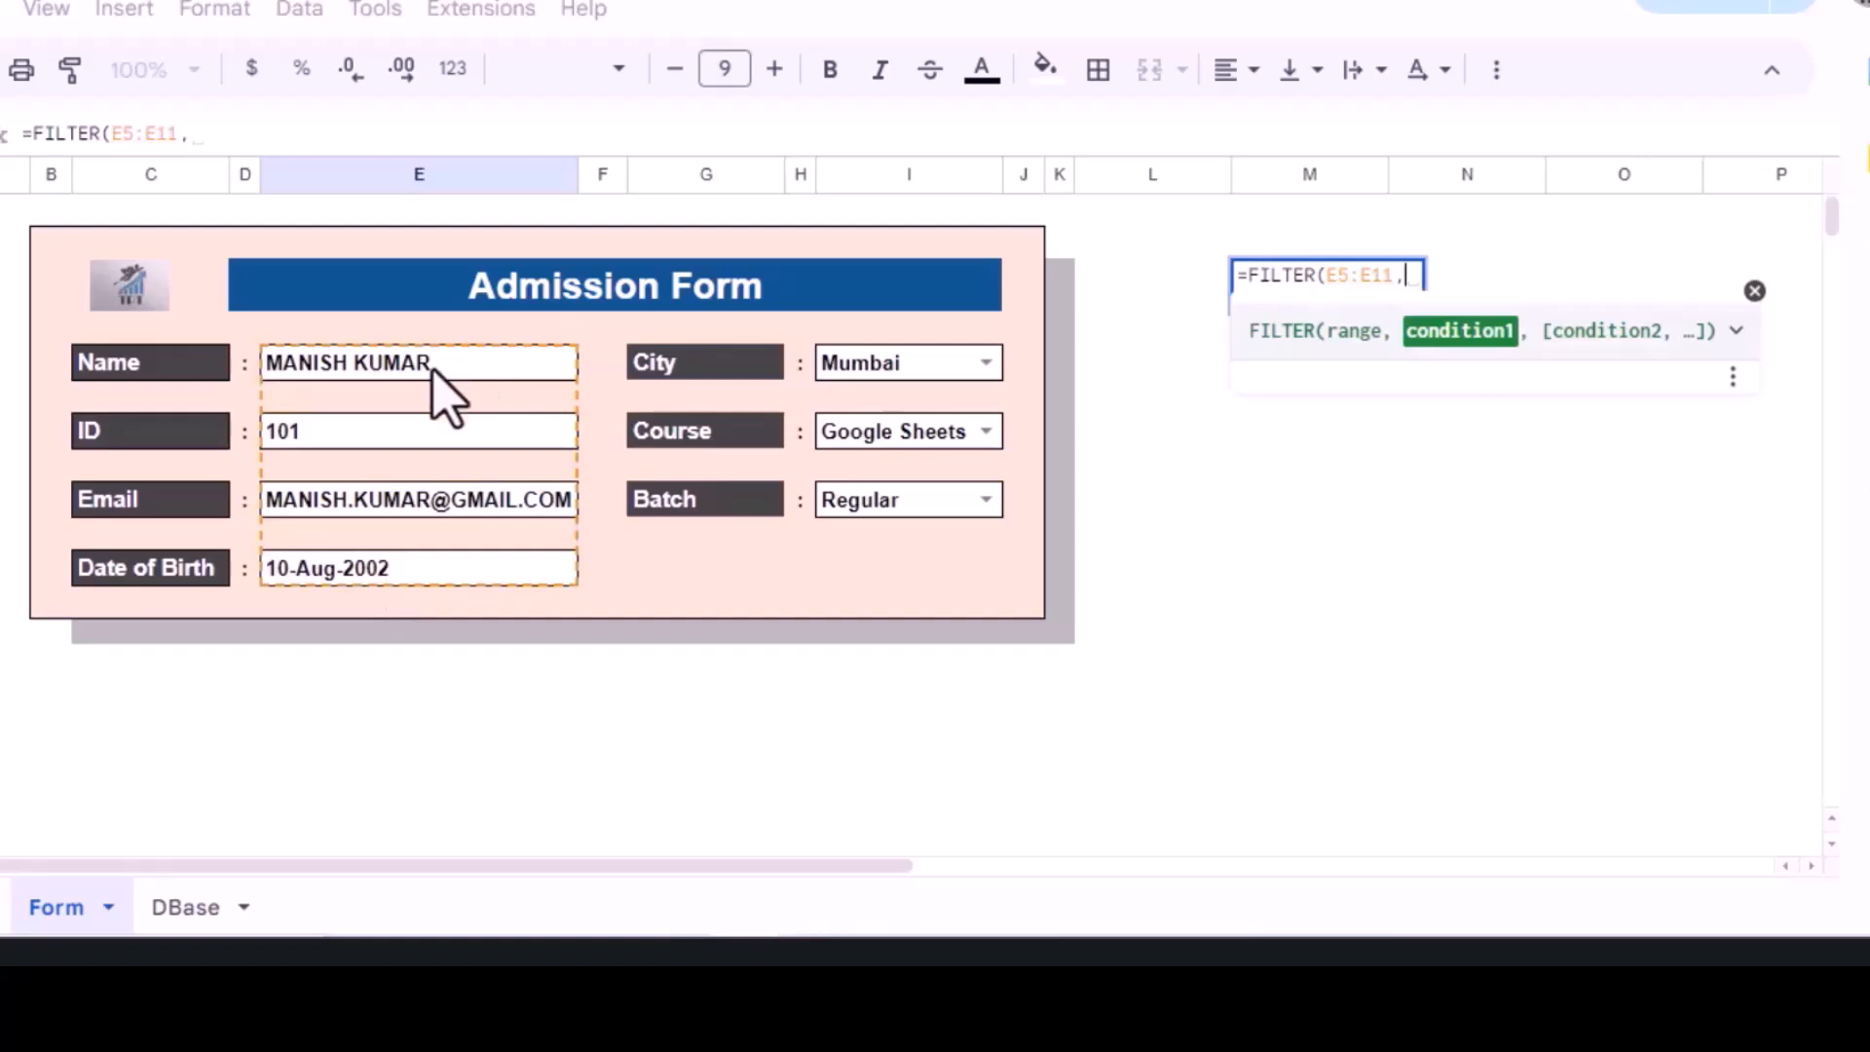
pyautogui.moveTo(433, 365); pyautogui.dragTo(443, 575)
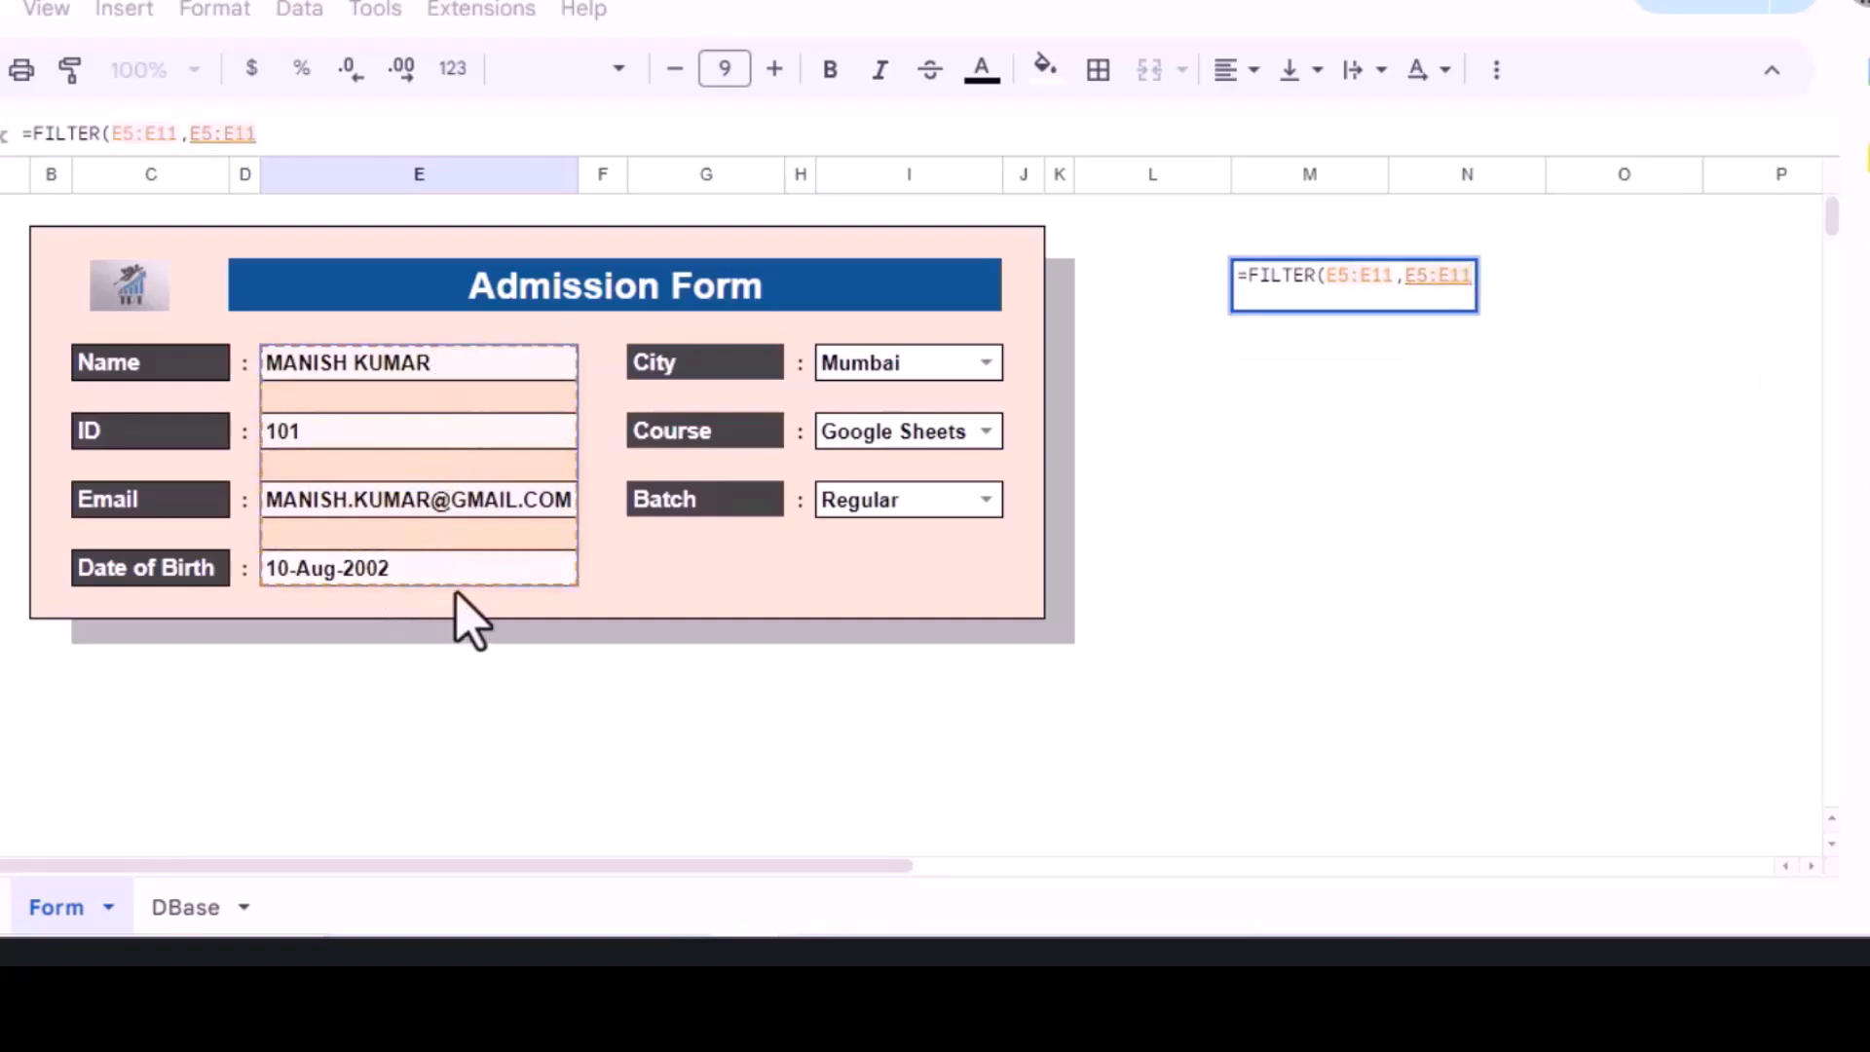
pyautogui.write('<>""')
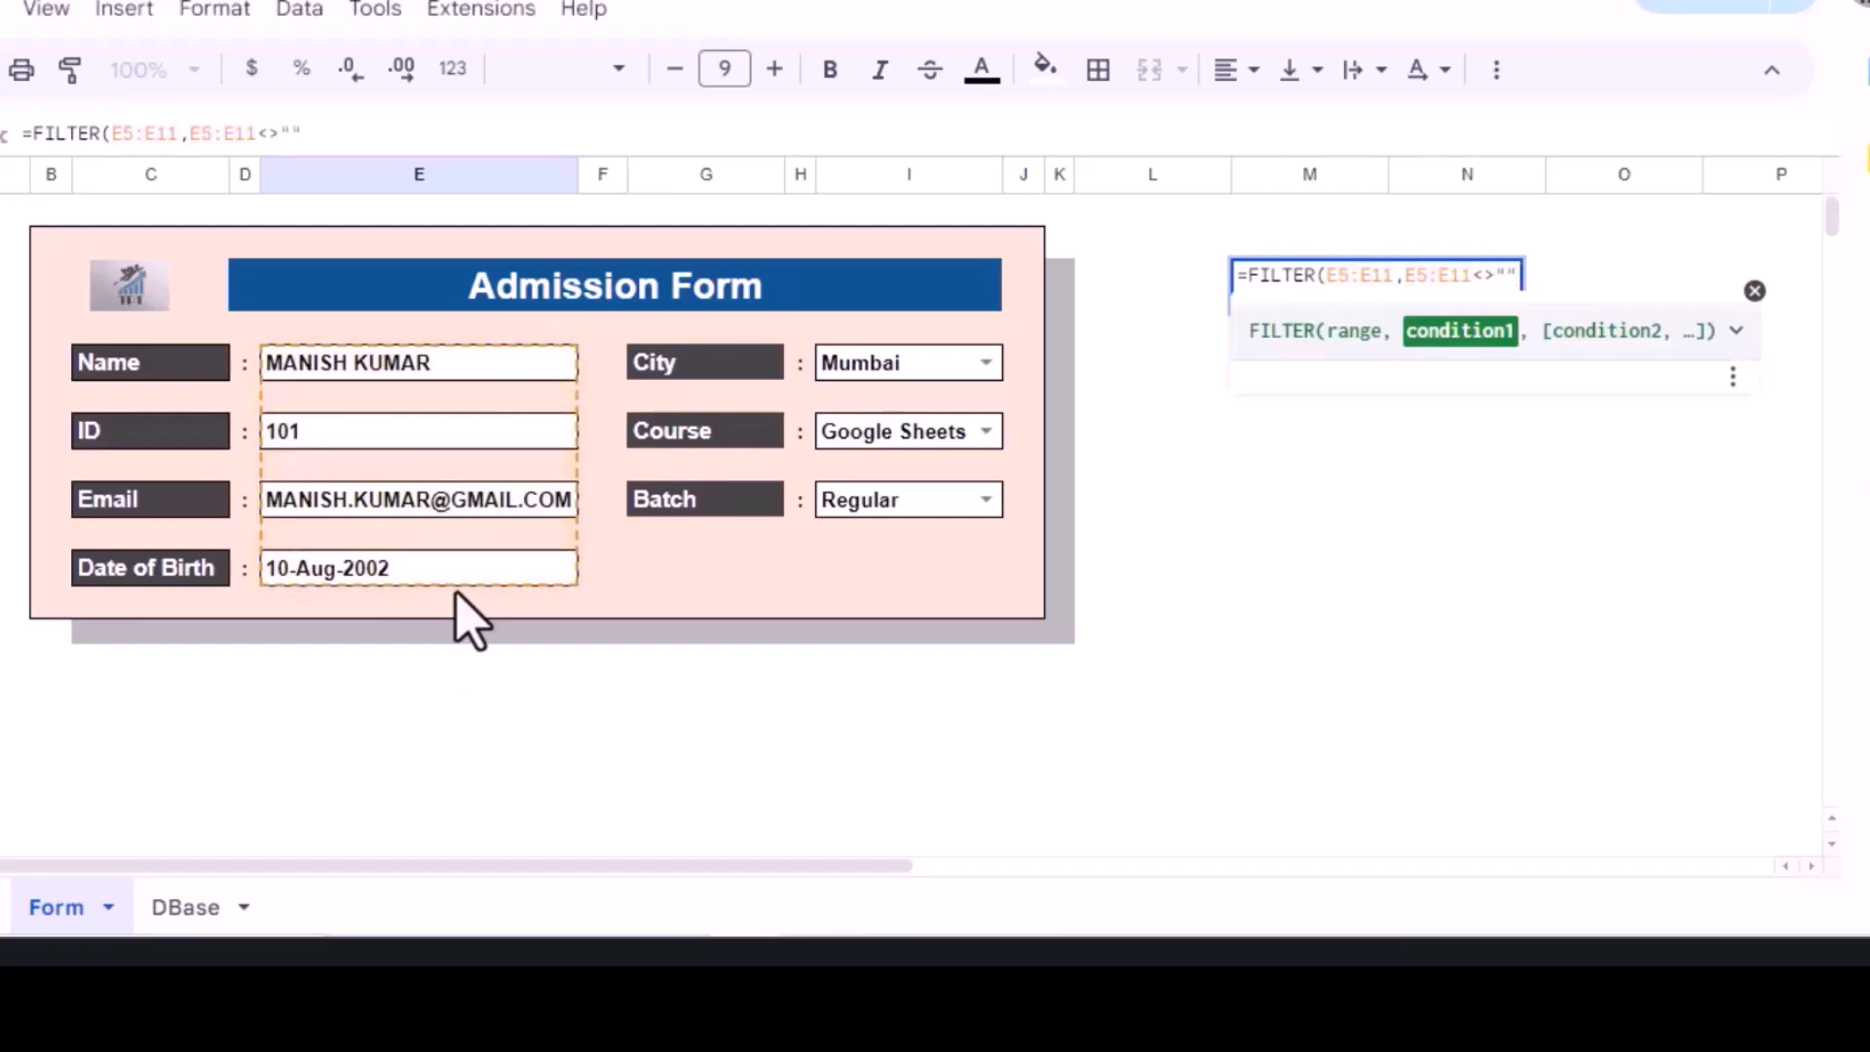
pyautogui.write(')')
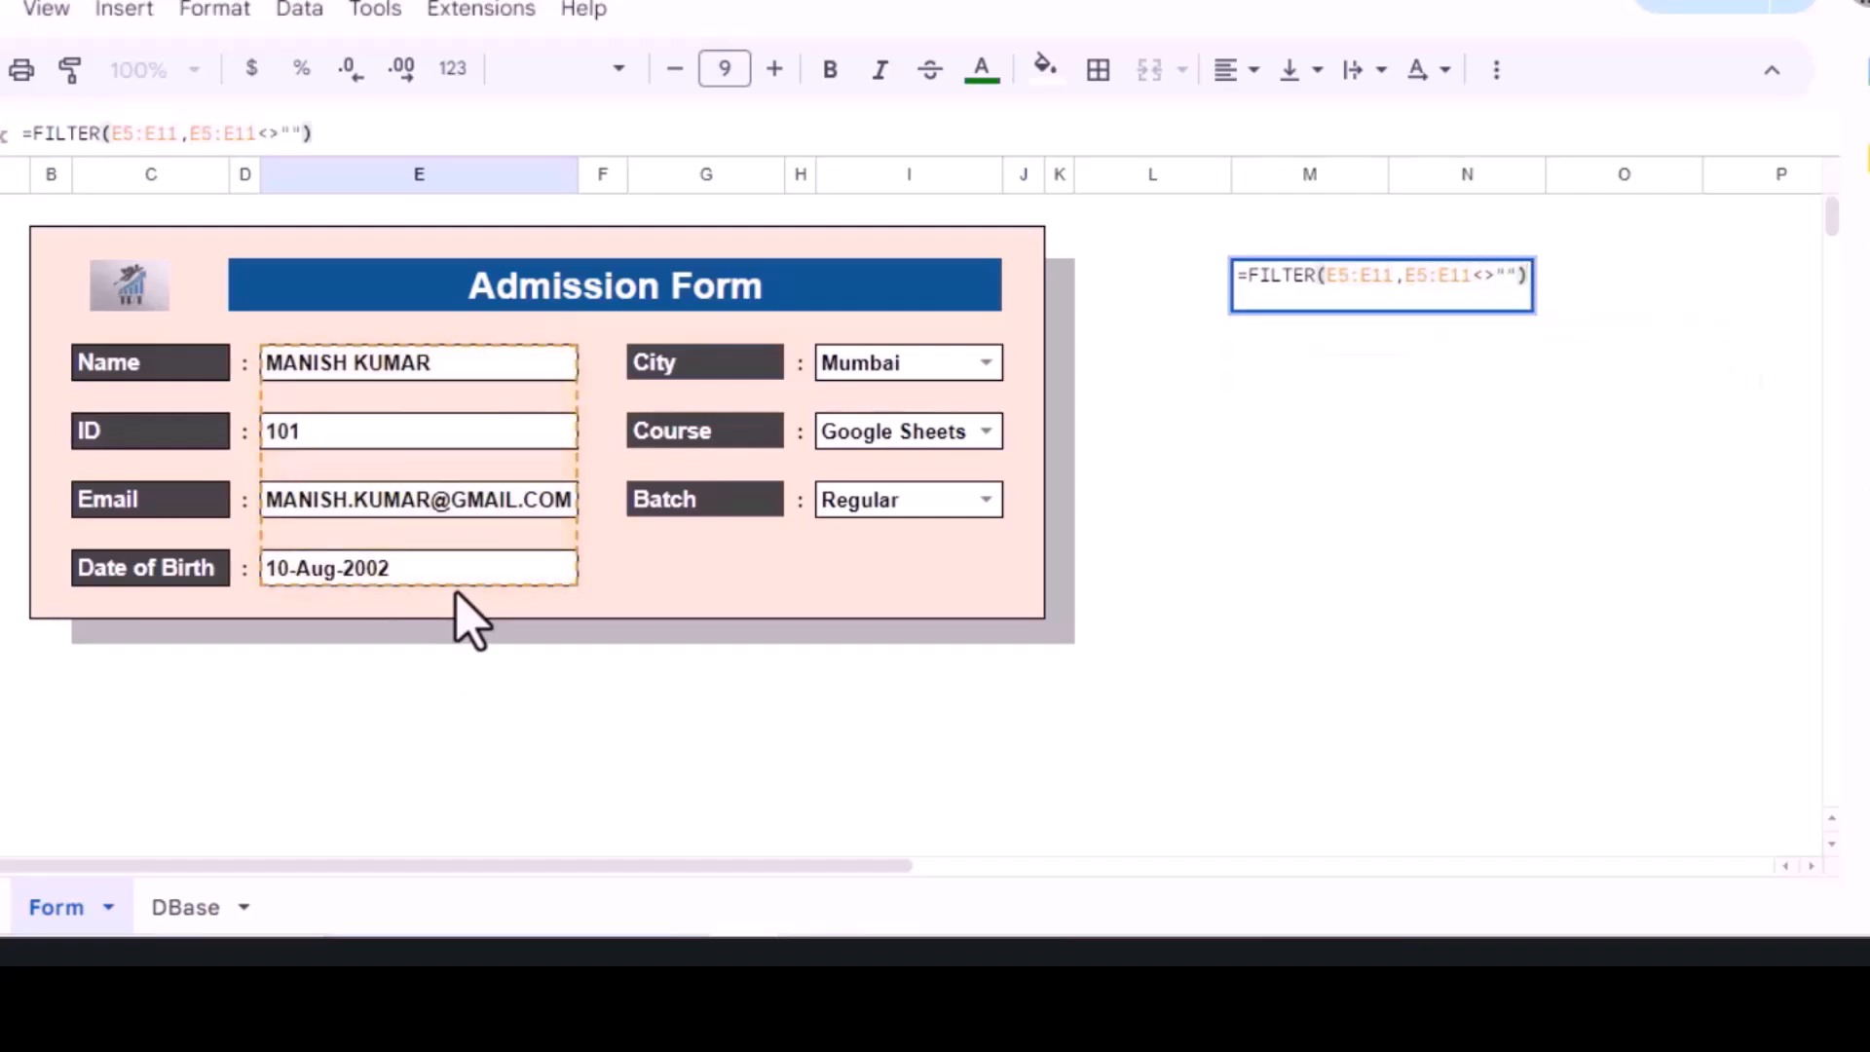
pyautogui.press('Return')
pyautogui.press('Up')
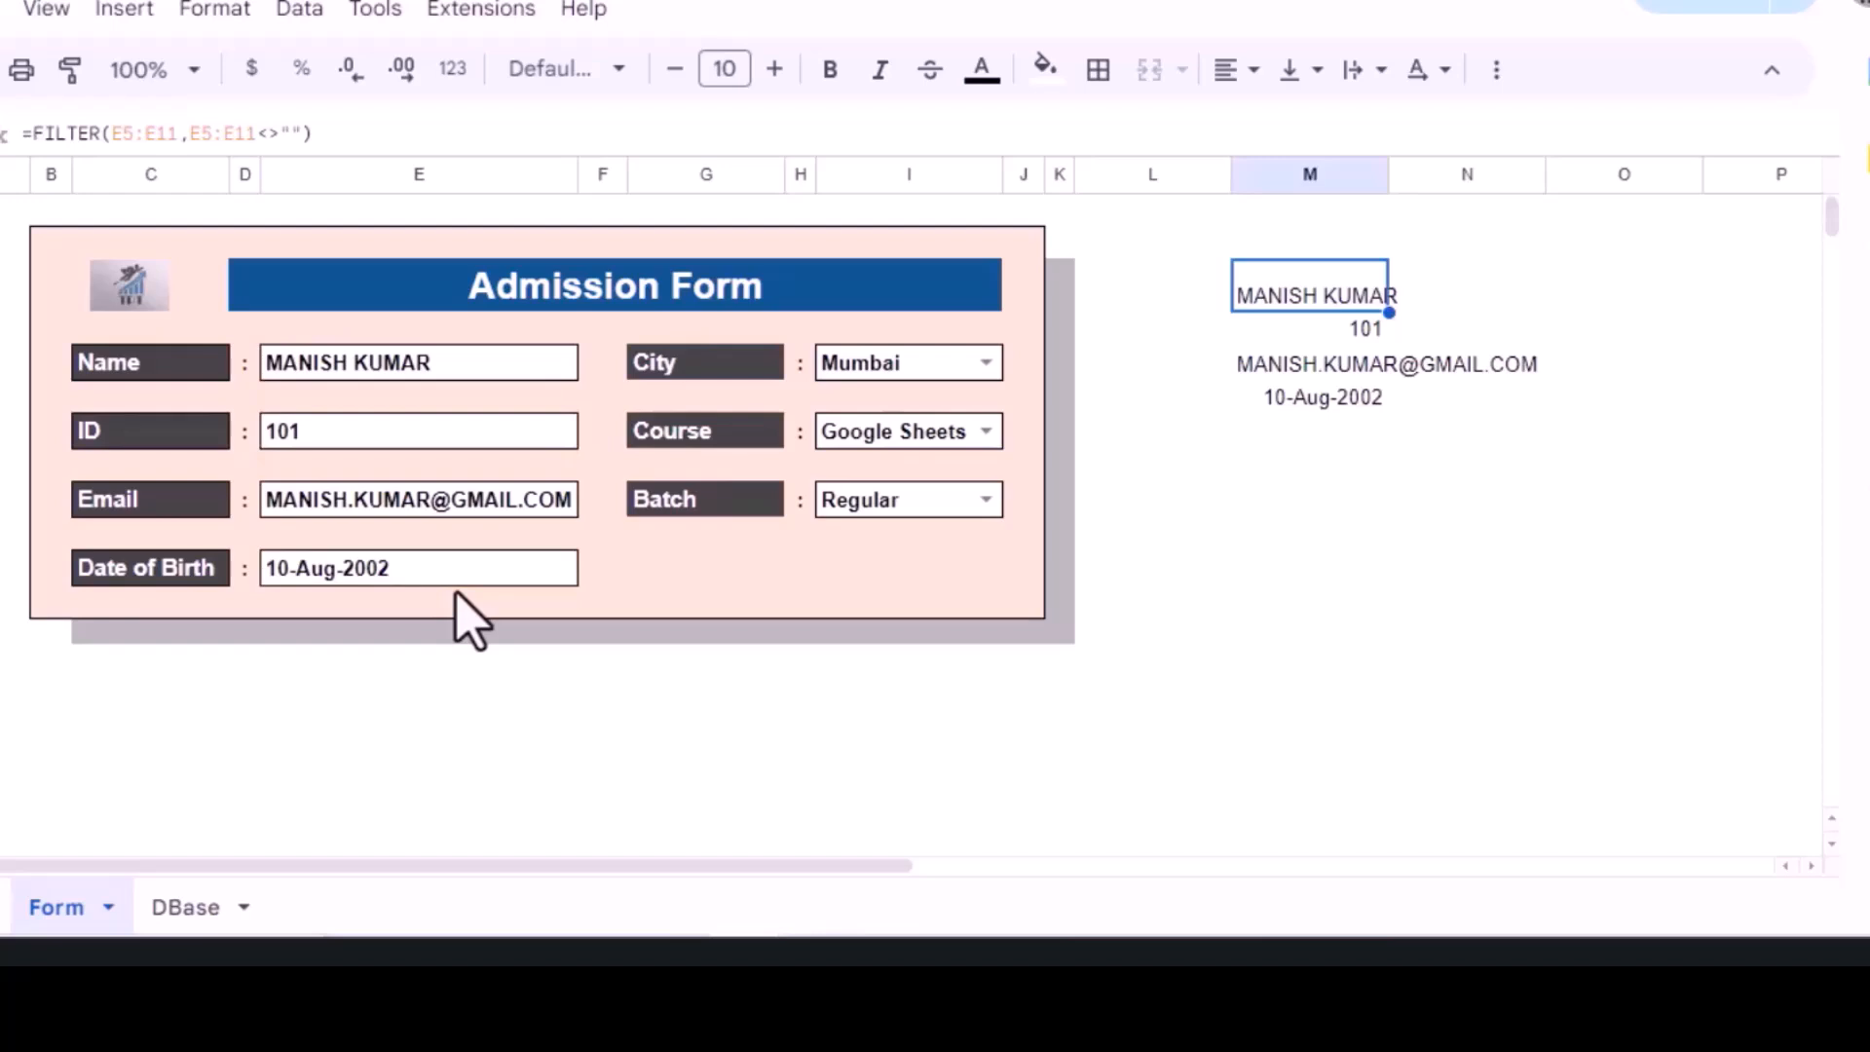
pyautogui.press('Right')
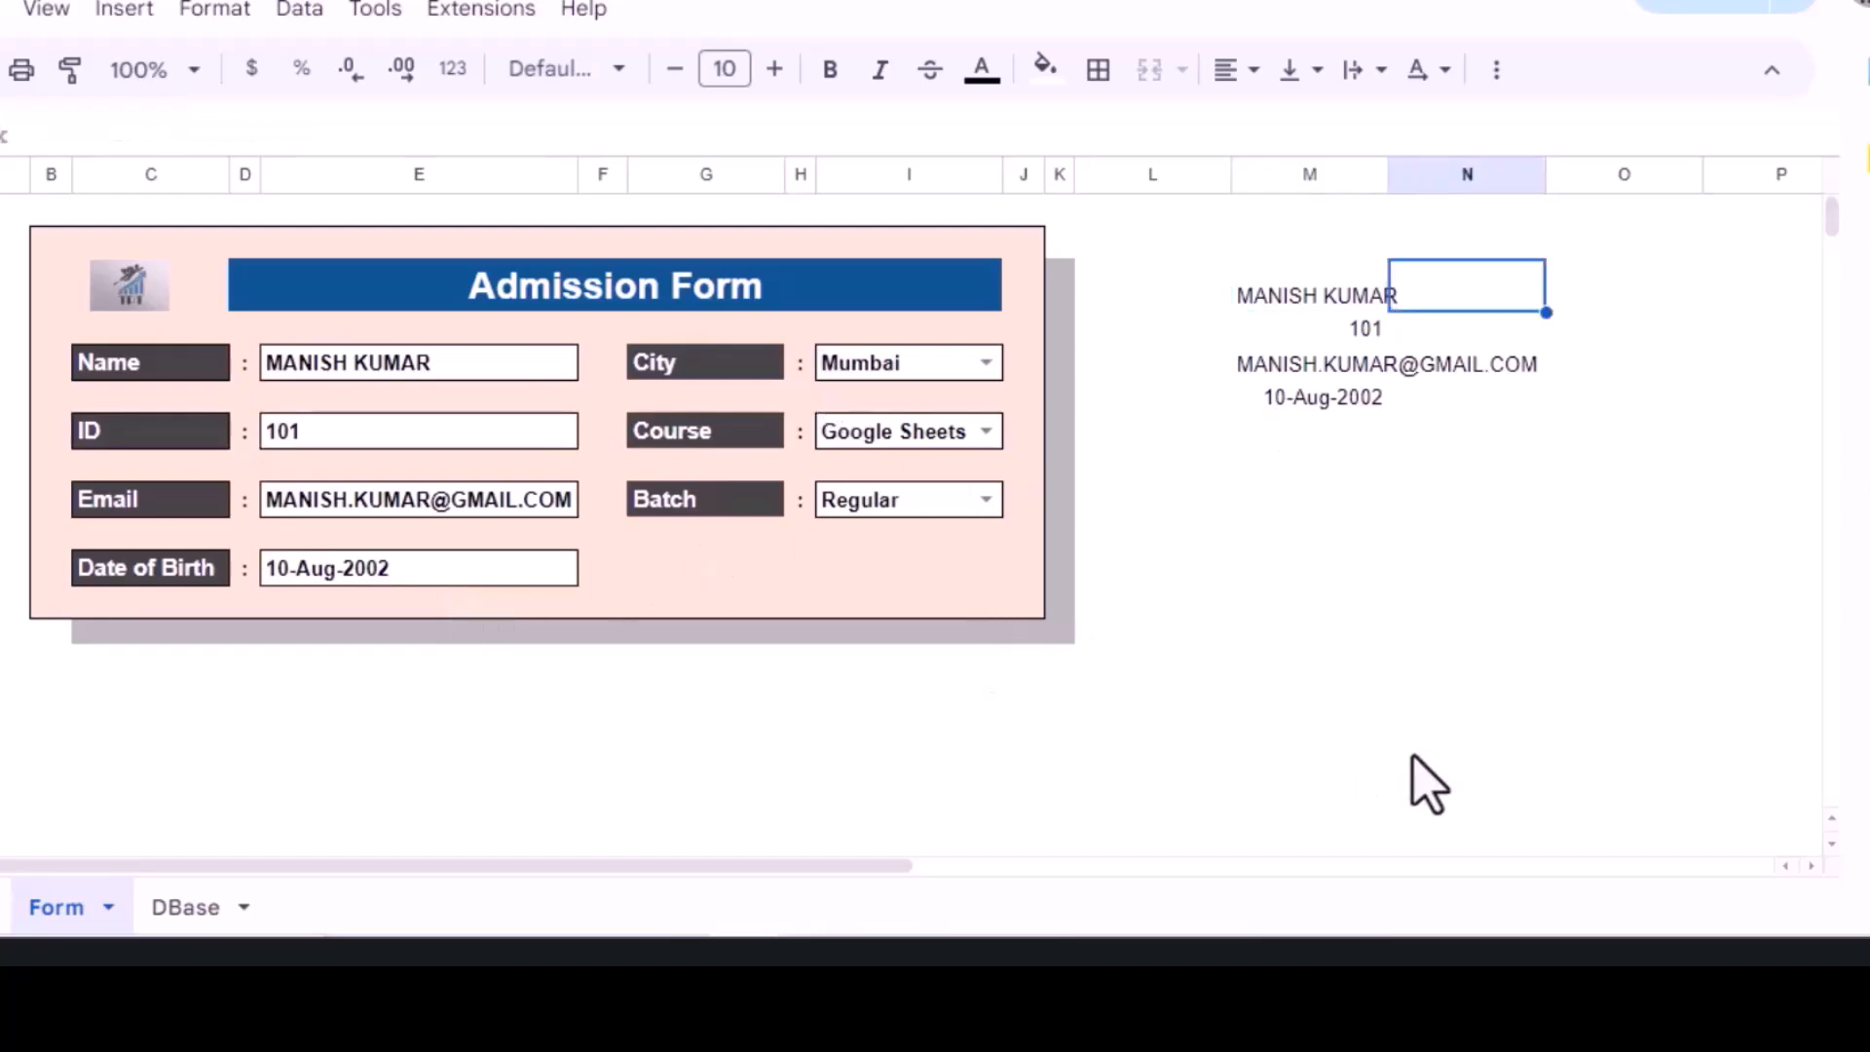
# Step: Enter =FILTER(I5:I9,I5:I9<>"") in N4, listing Mumbai, Google Sheets Pro and Regular
pyautogui.write('=FILTER(')
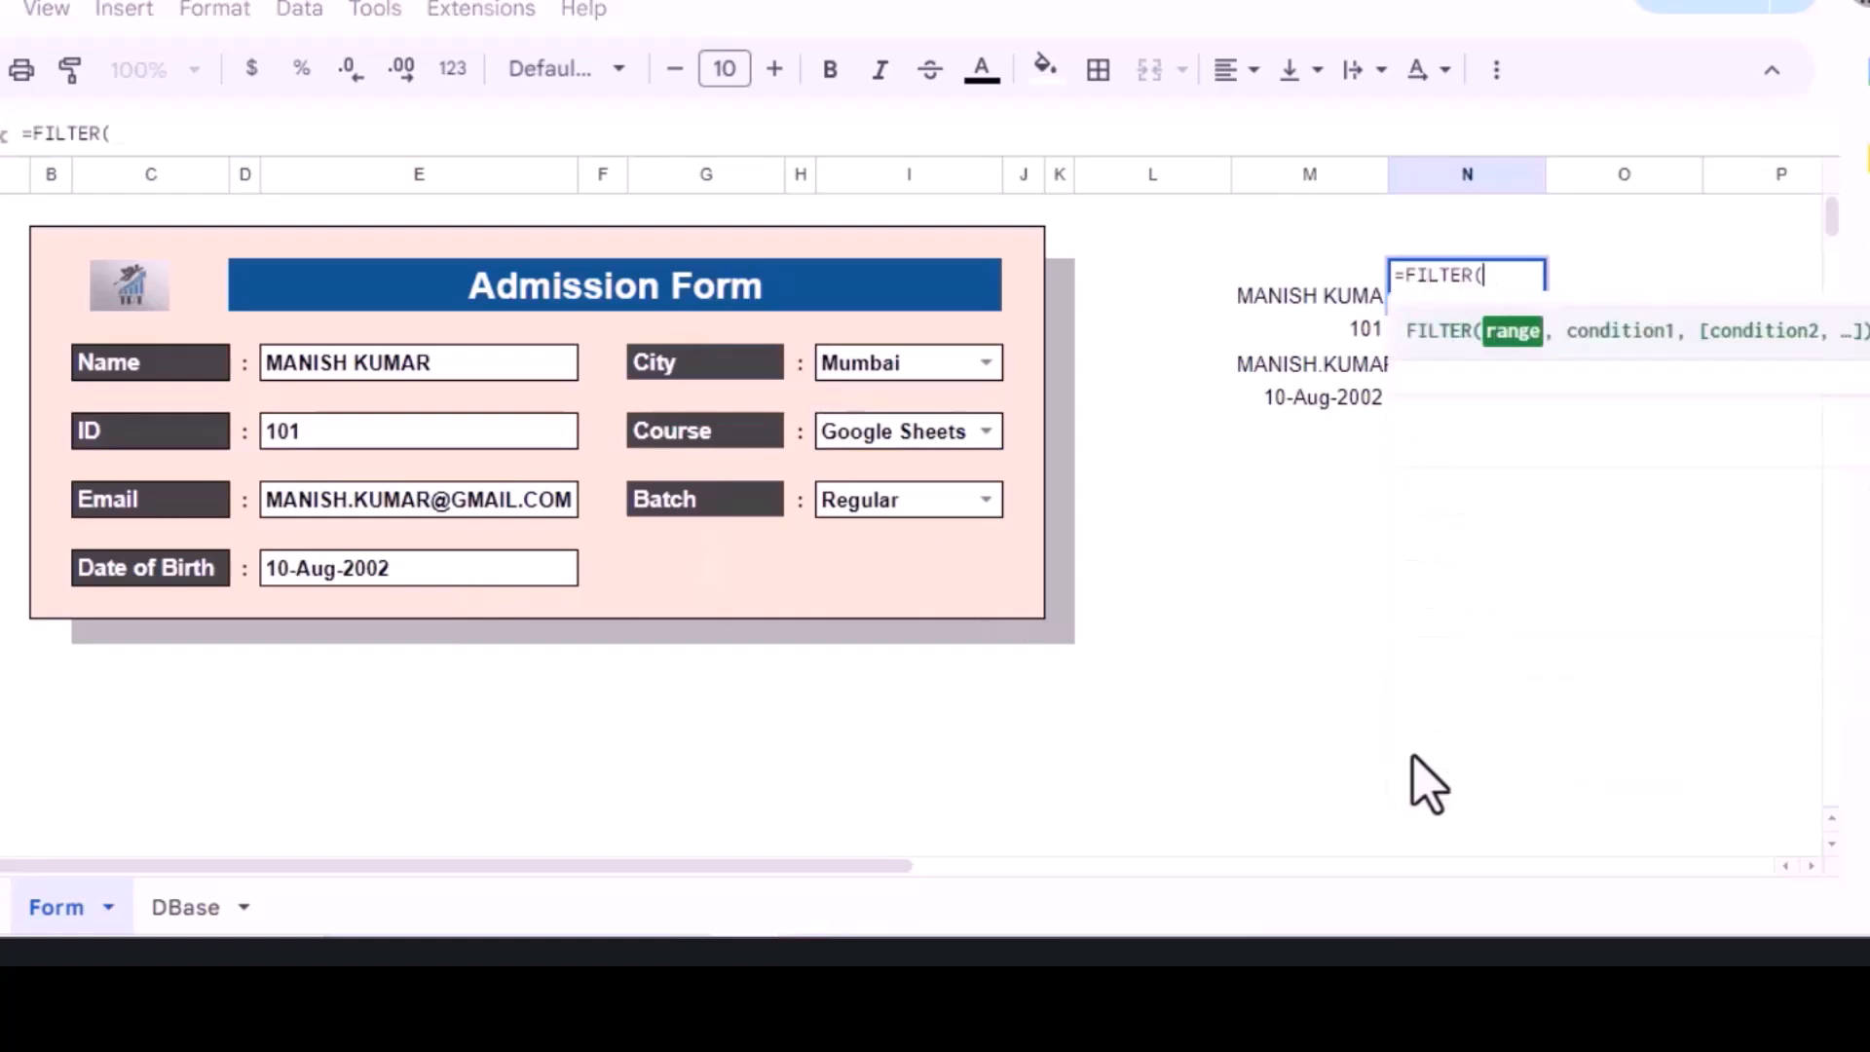
pyautogui.moveTo(877, 359); pyautogui.dragTo(882, 531)
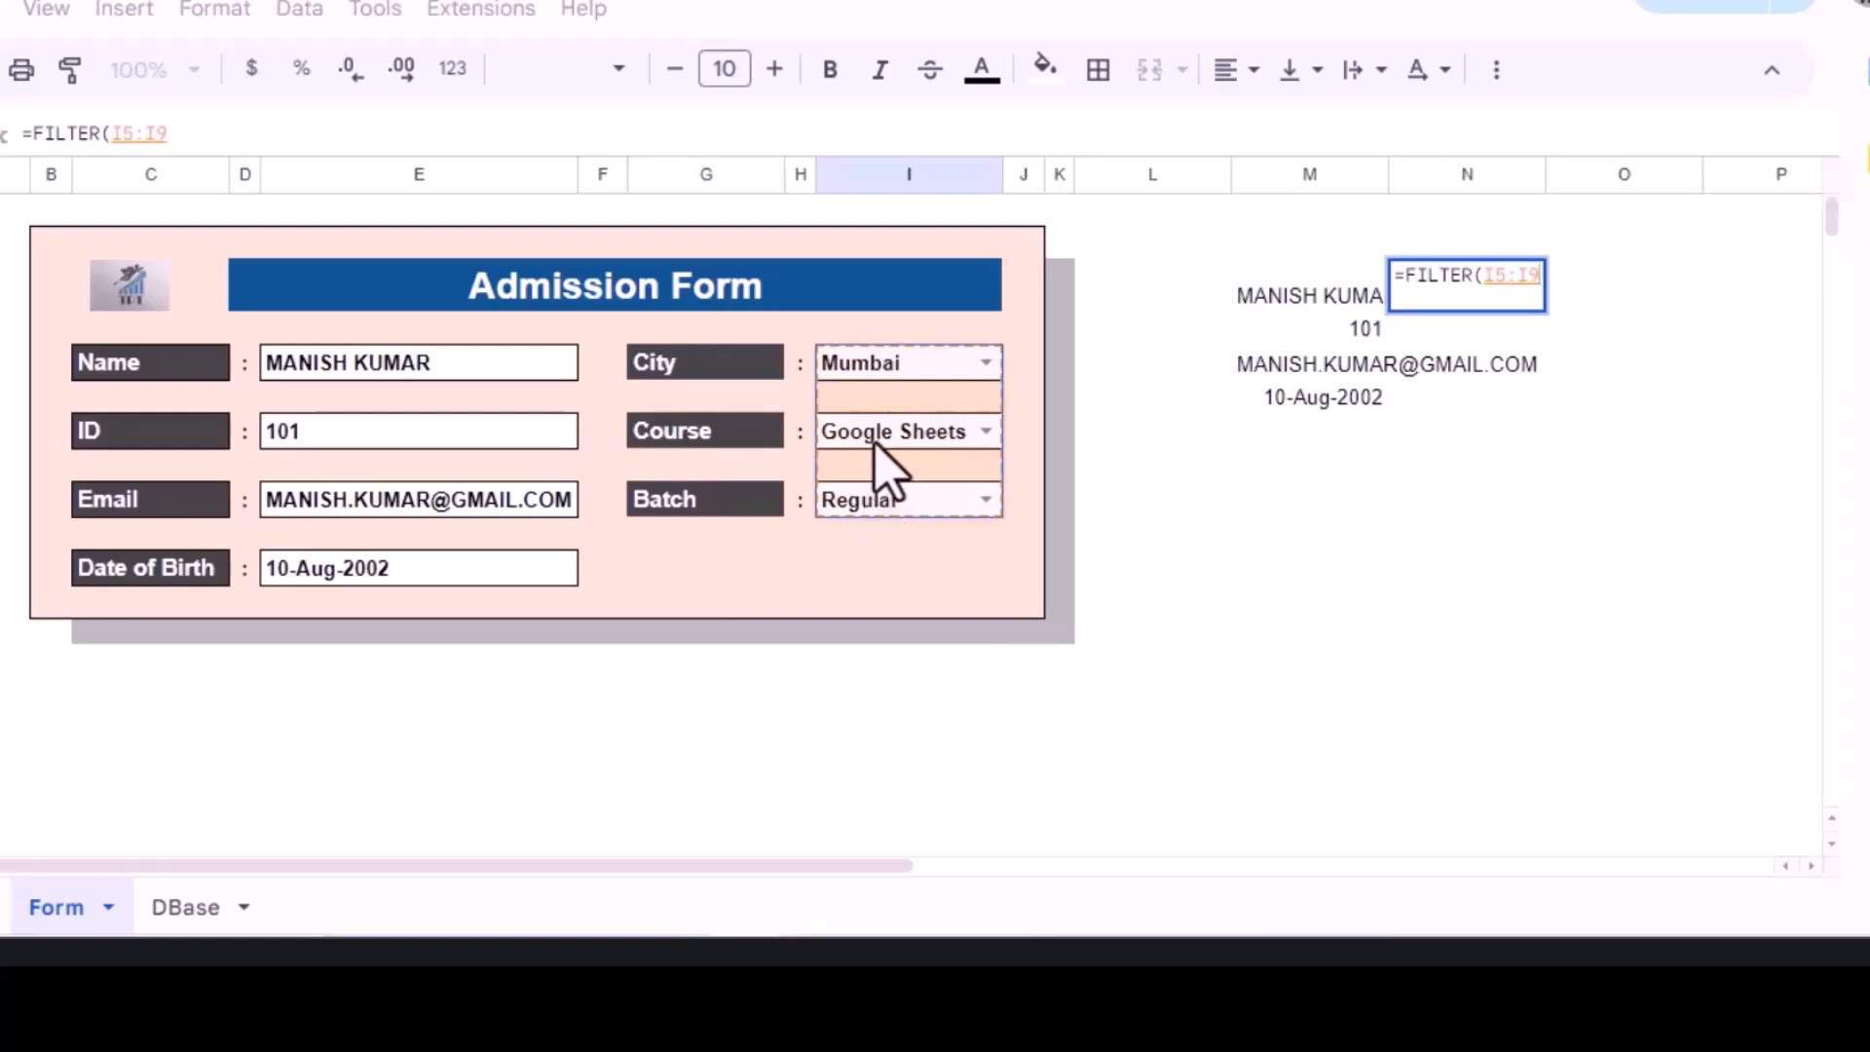
pyautogui.write(',')
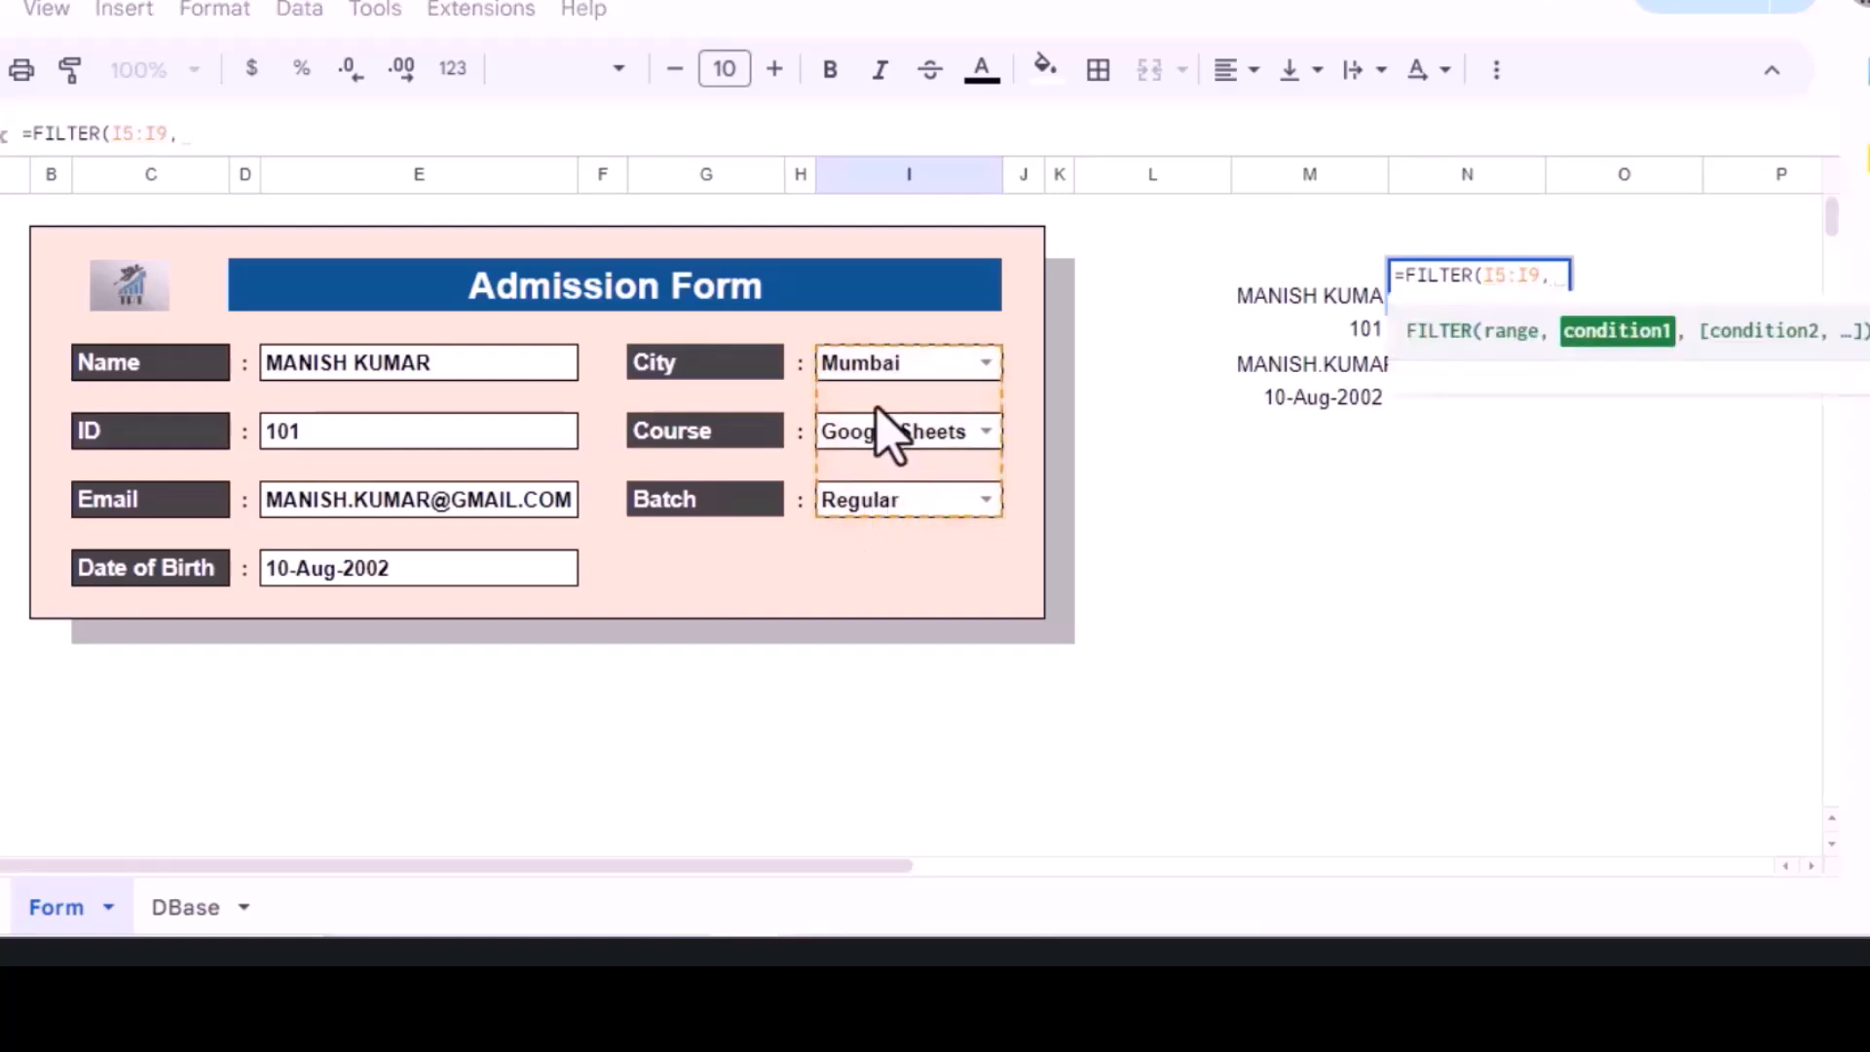
pyautogui.moveTo(872, 366); pyautogui.dragTo(878, 497)
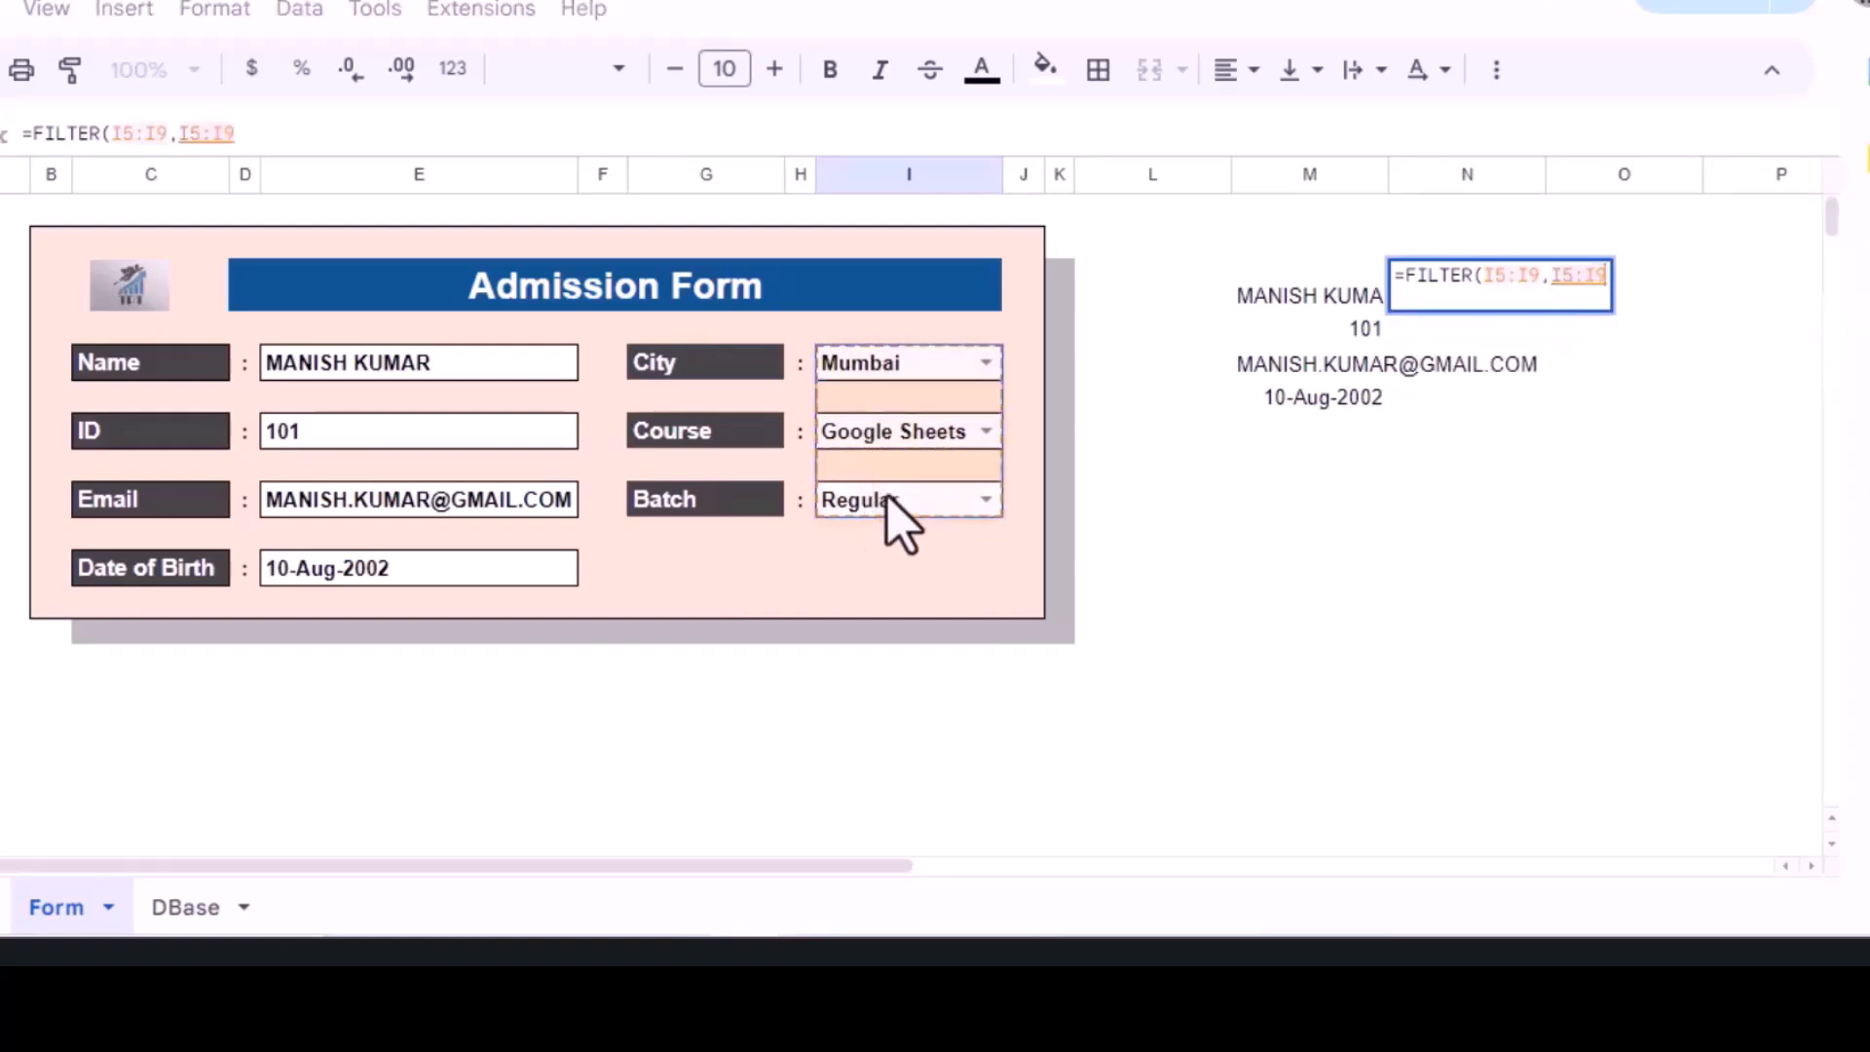
pyautogui.write('<')
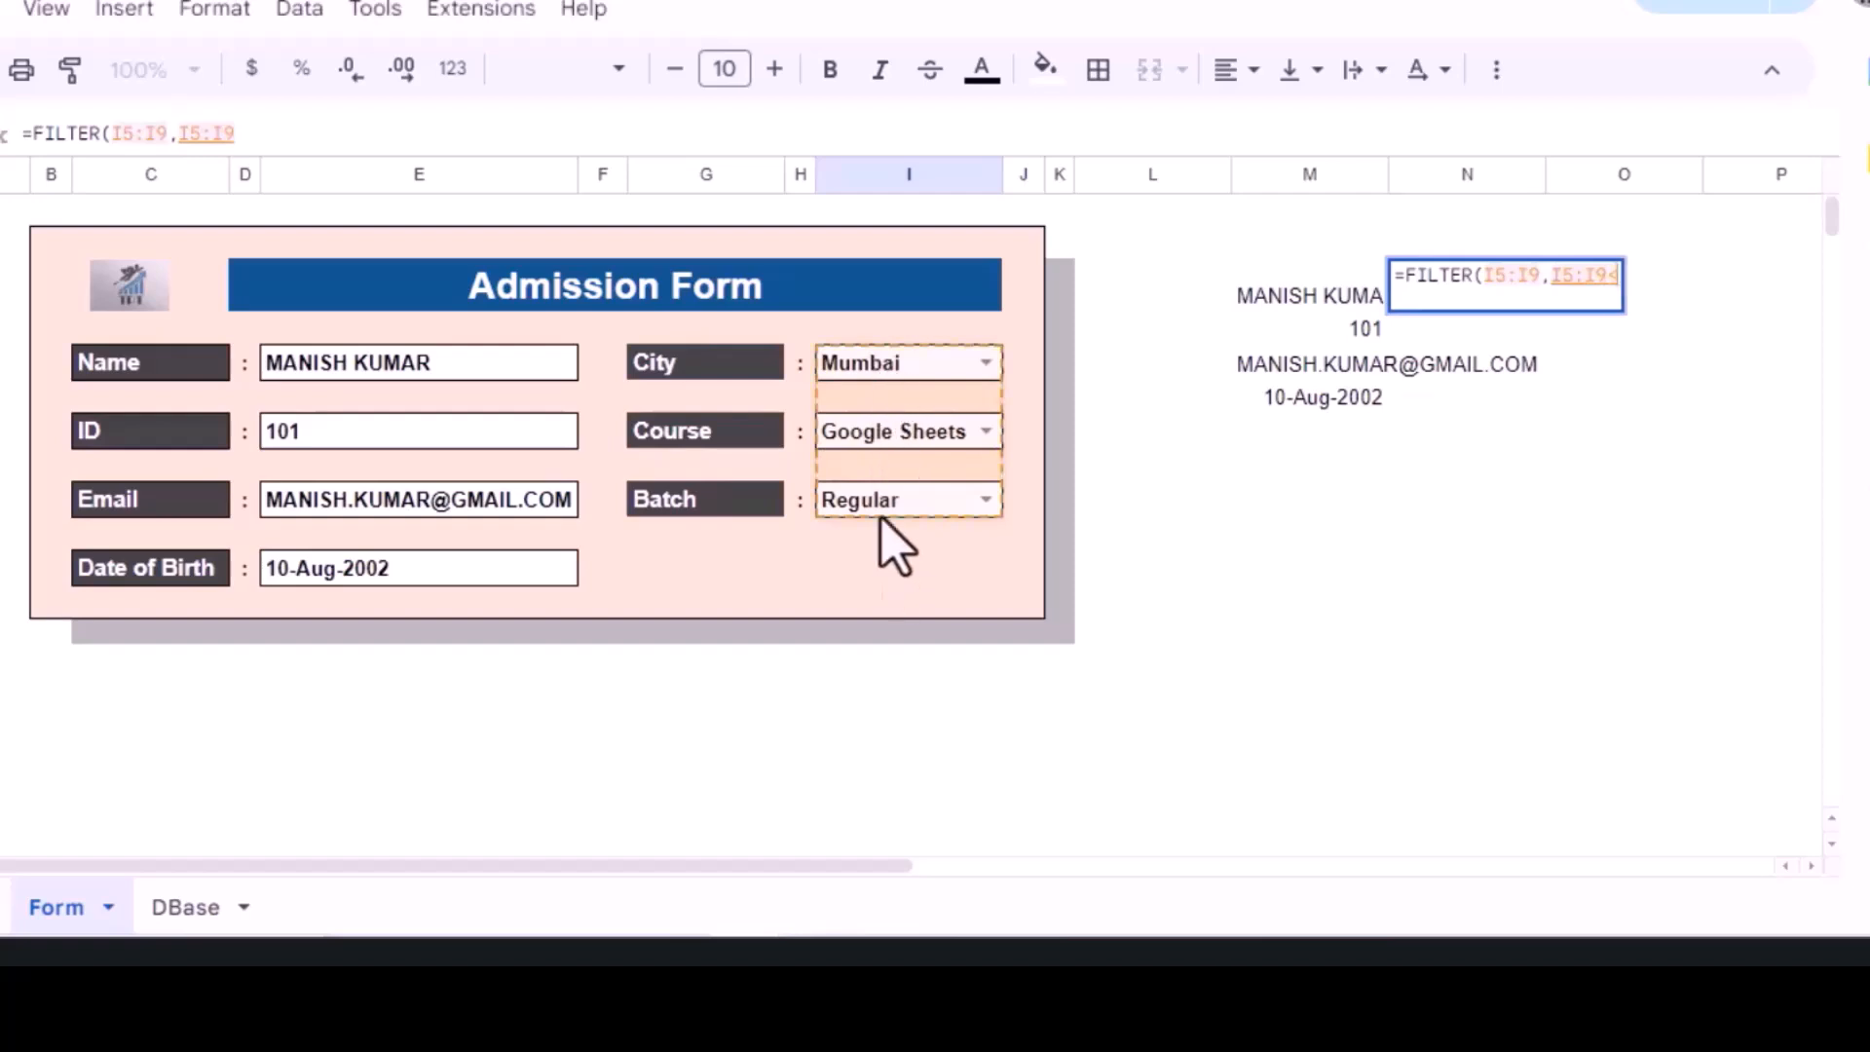
pyautogui.write('>""')
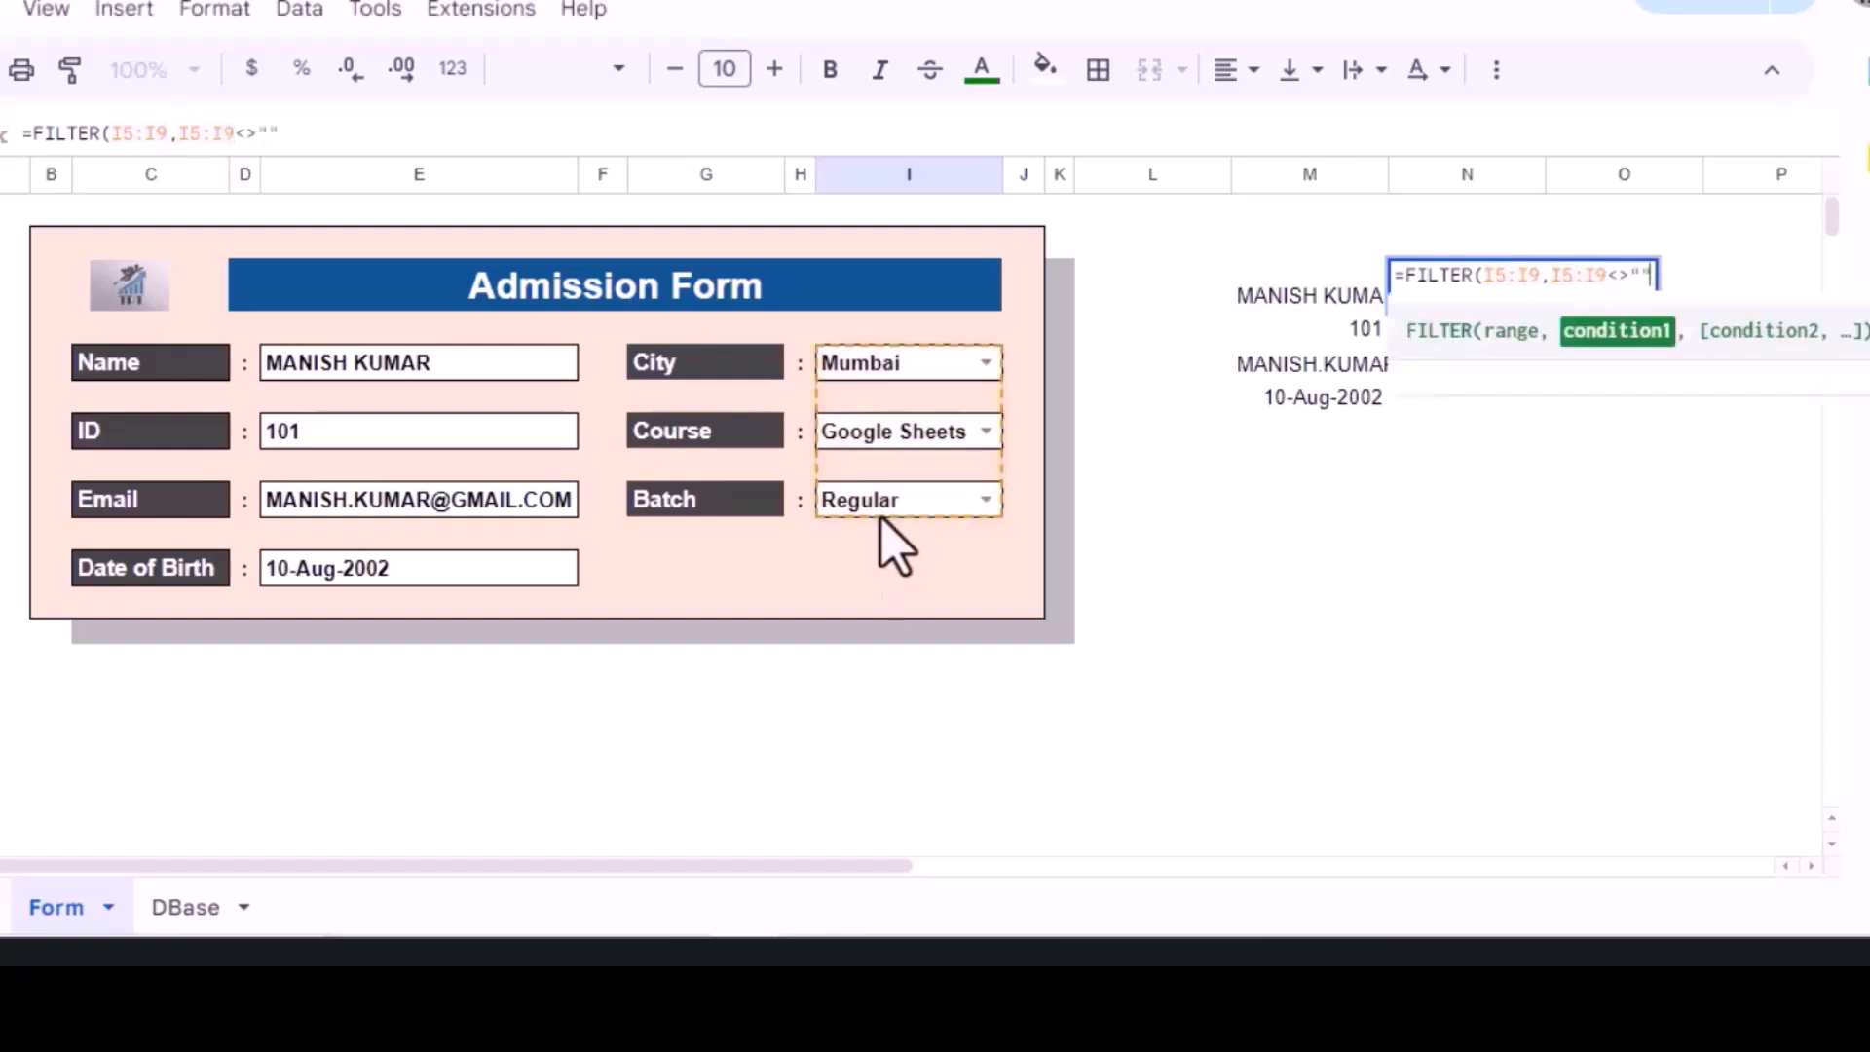
pyautogui.write(')')
pyautogui.press('Return')
pyautogui.press('Left')
pyautogui.press('Right')
pyautogui.press('Left')
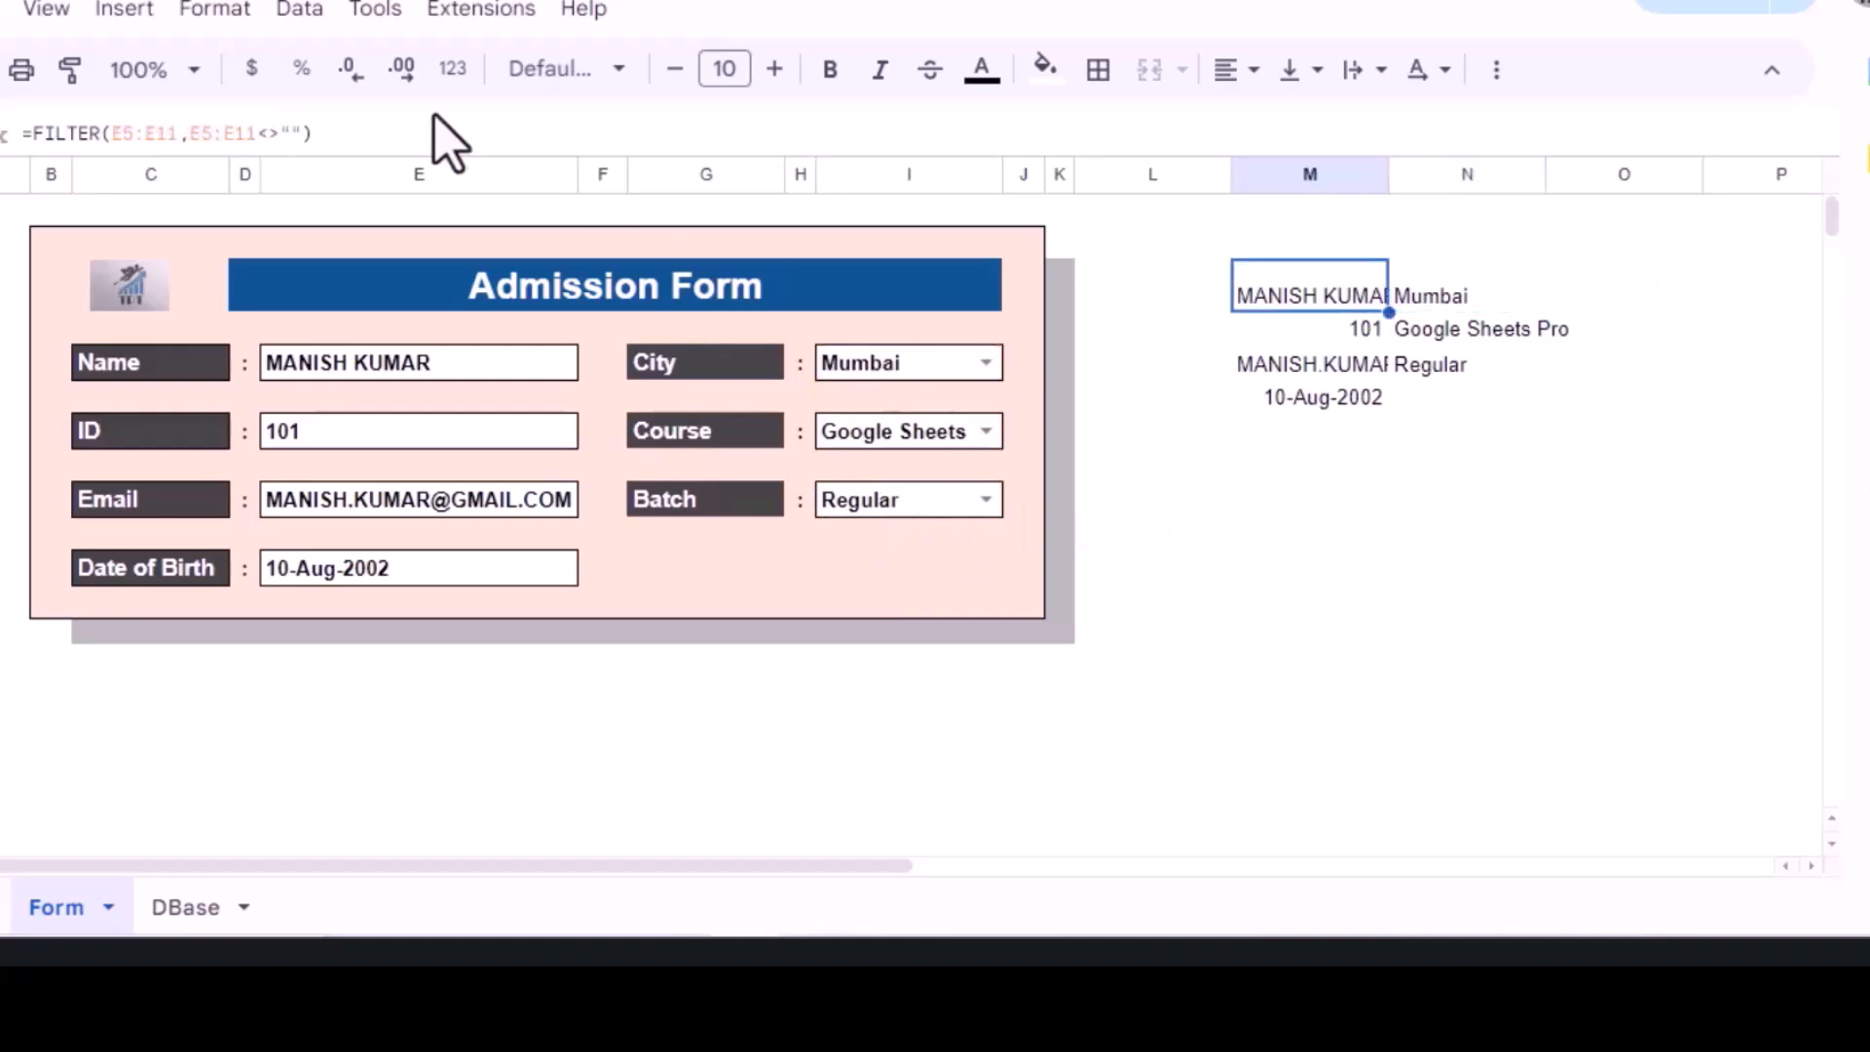
# Step: Wrap the column M FILTER formula in VSTACK with a placeholder 1 argument
pyautogui.click(36, 129)
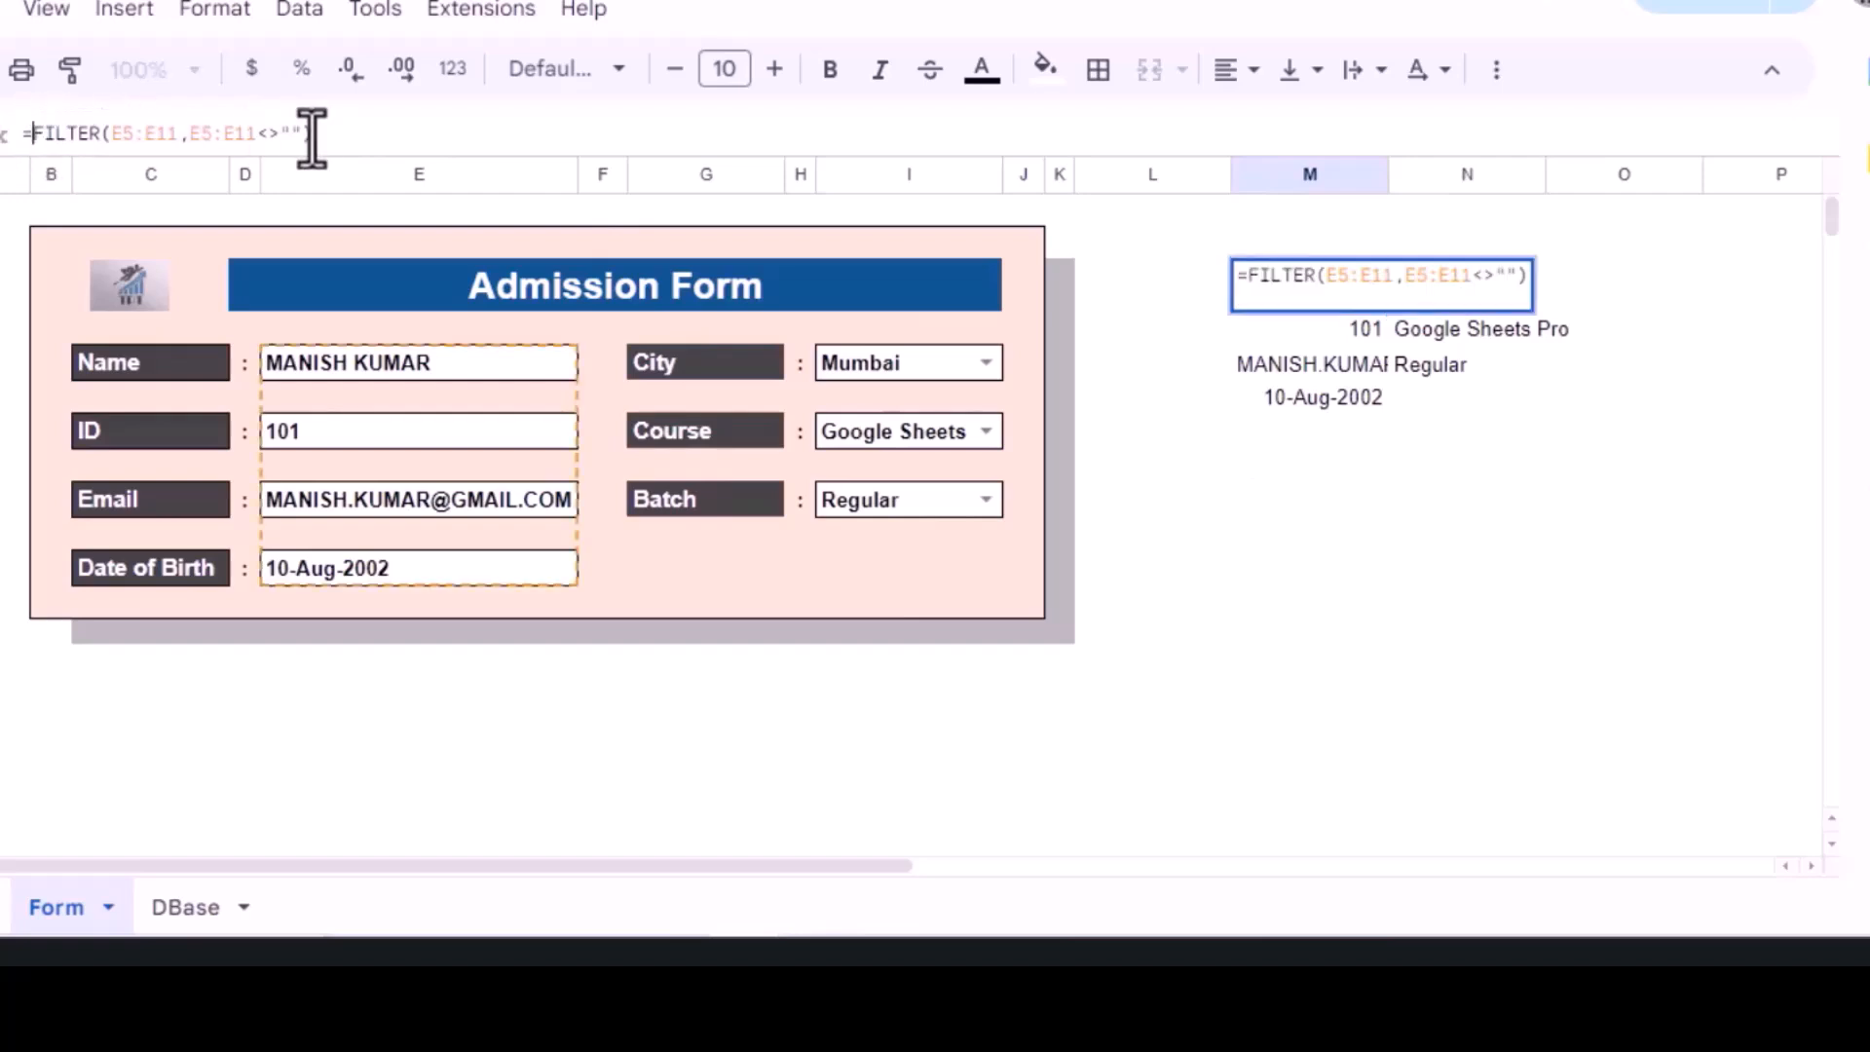
pyautogui.write('(')
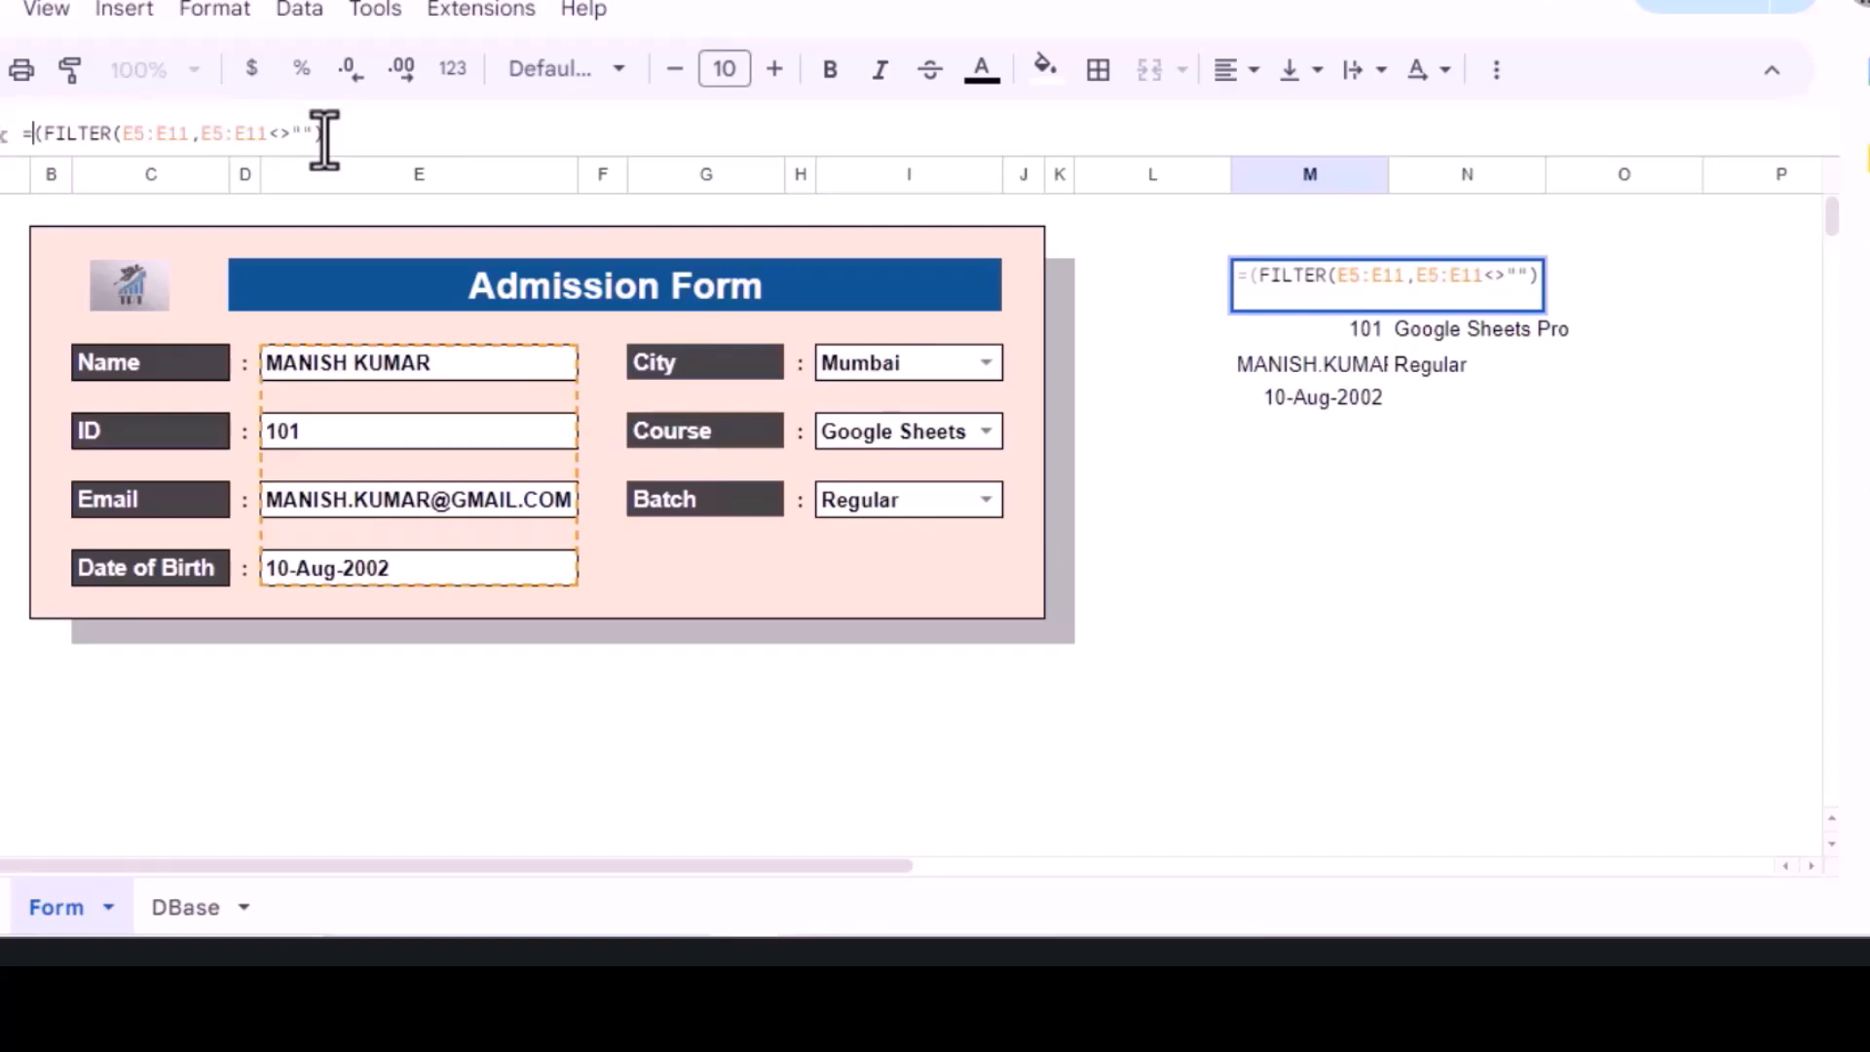
pyautogui.write('VS')
pyautogui.press('Tab')
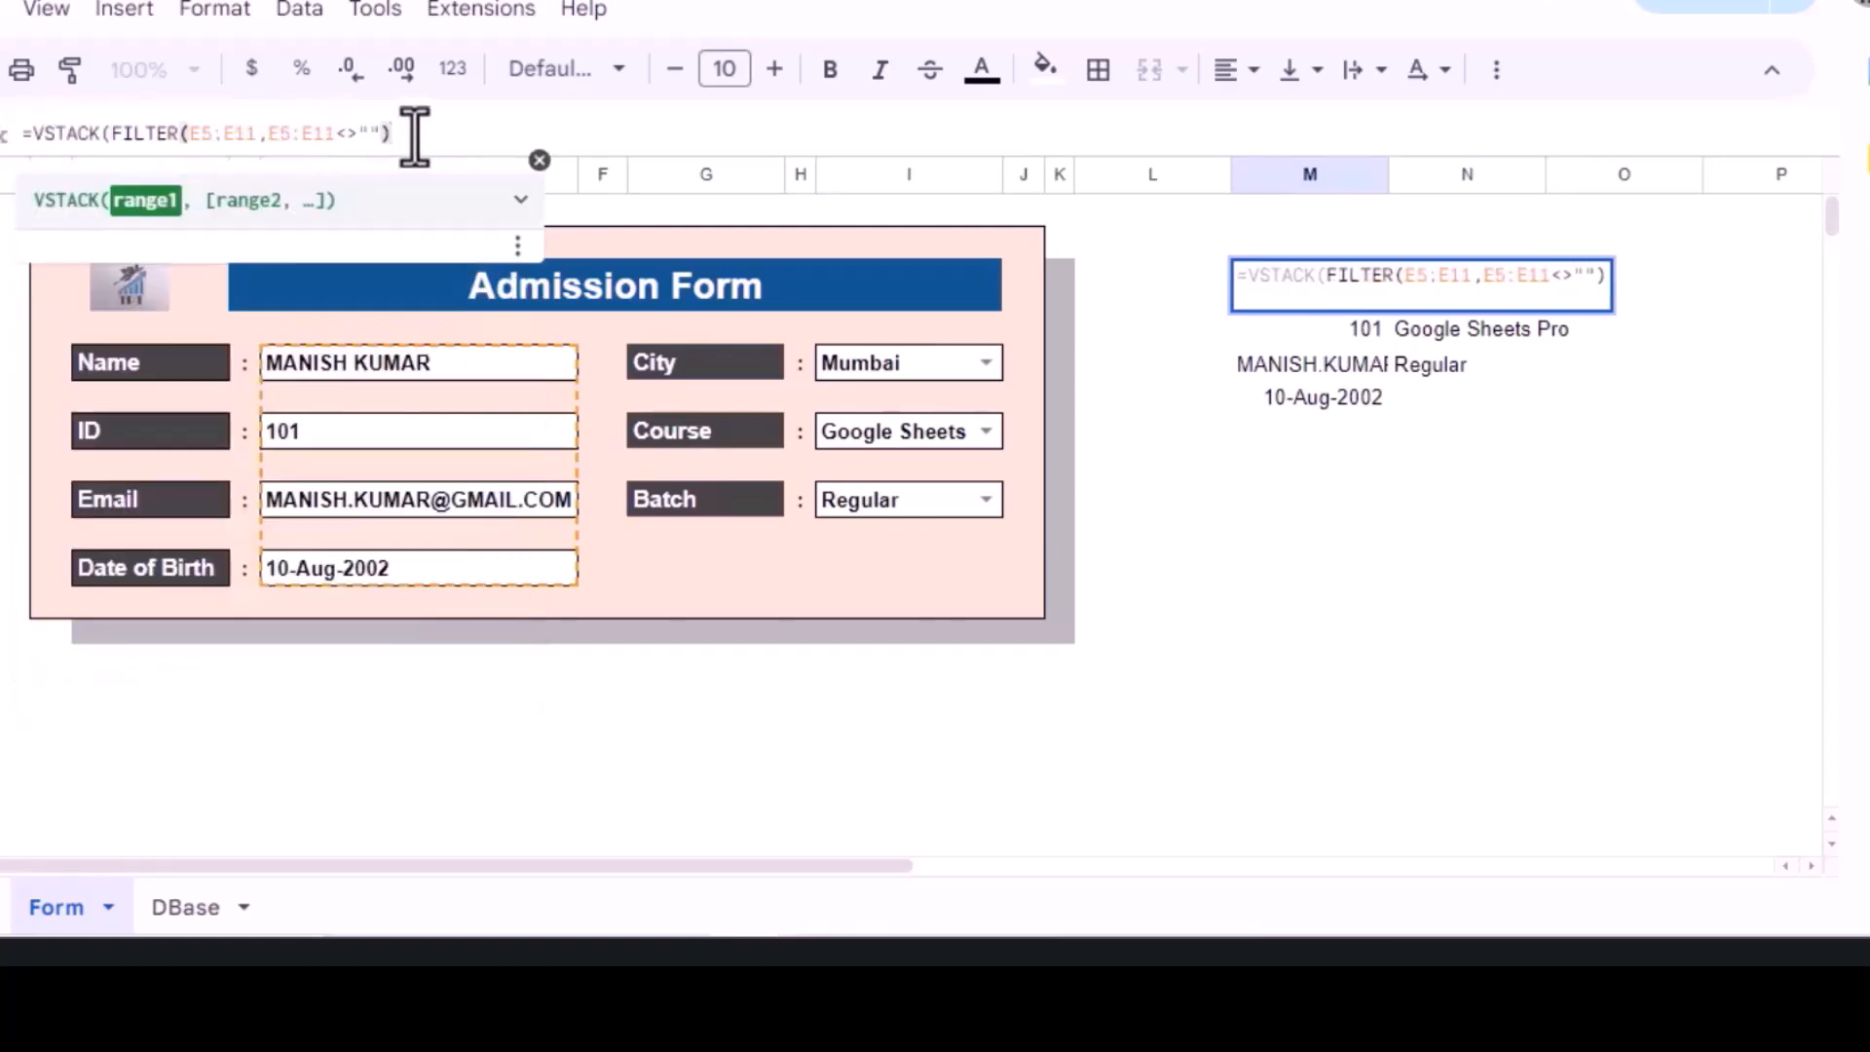
pyautogui.write(',1)')
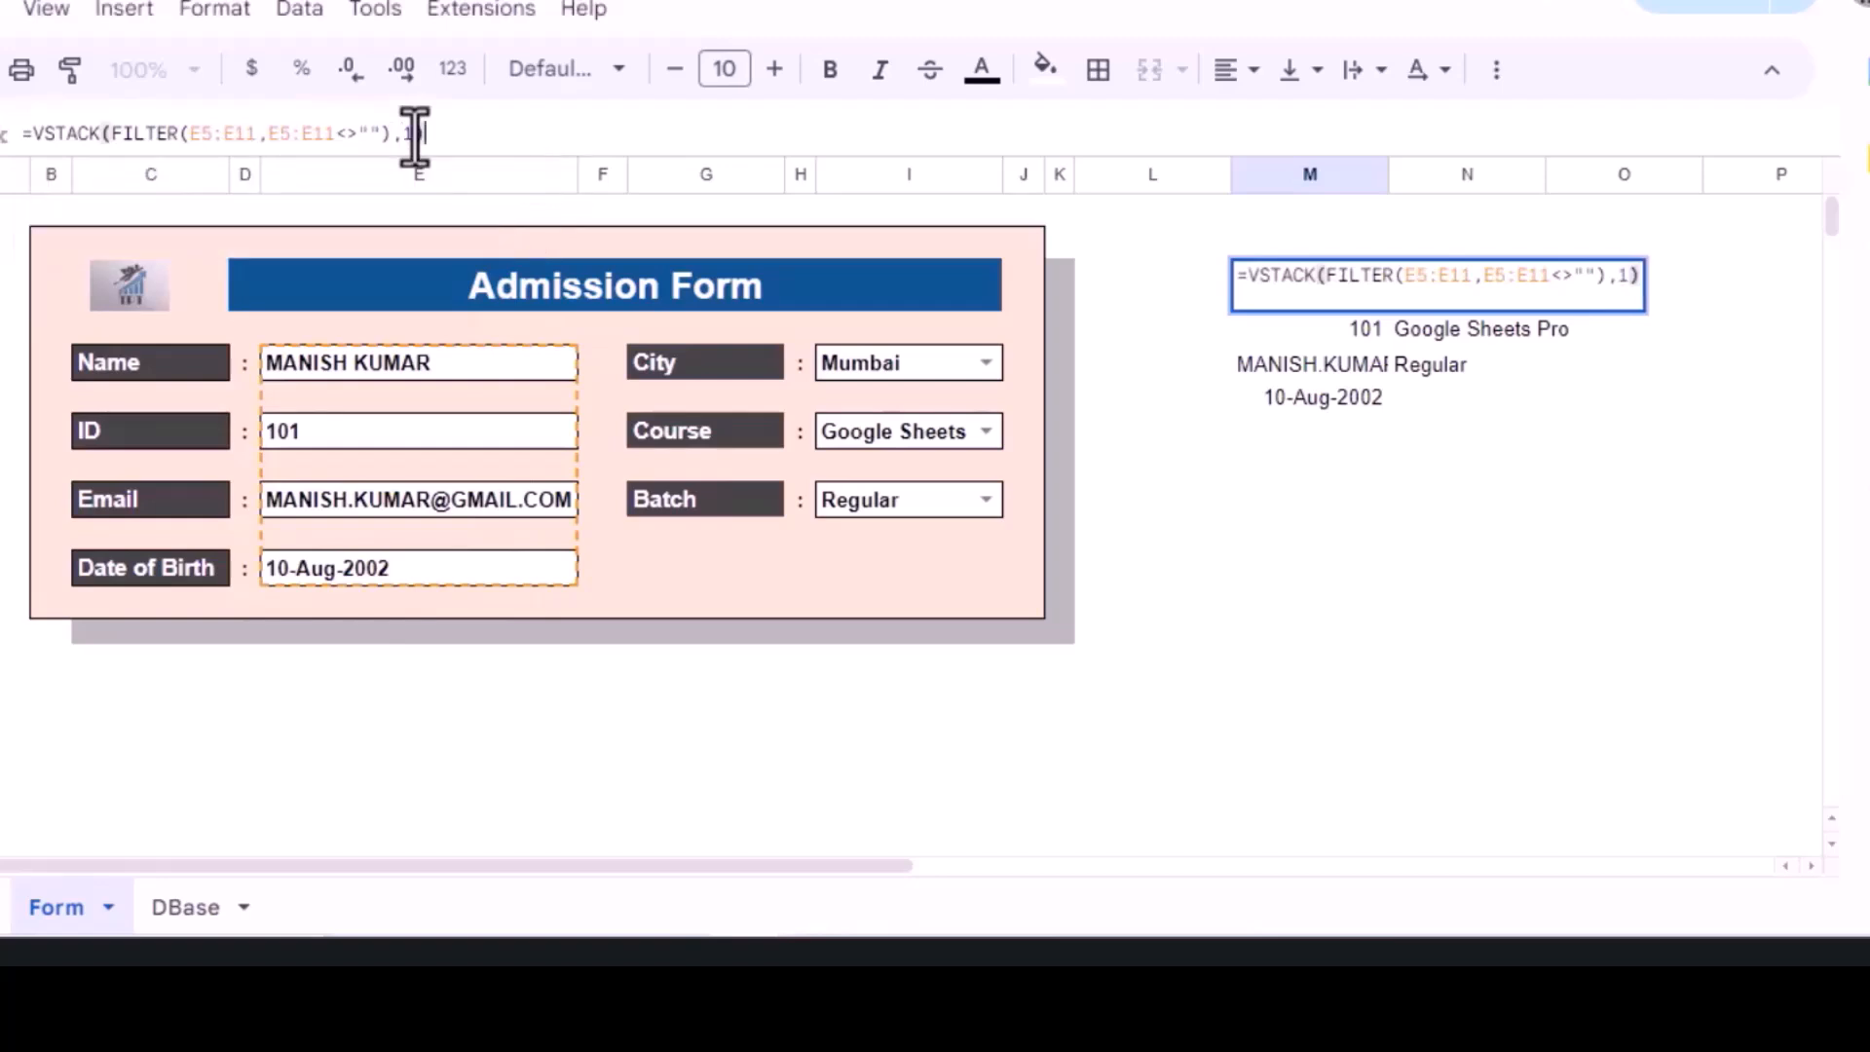
pyautogui.press('Return')
pyautogui.press('Up')
pyautogui.press('Right')
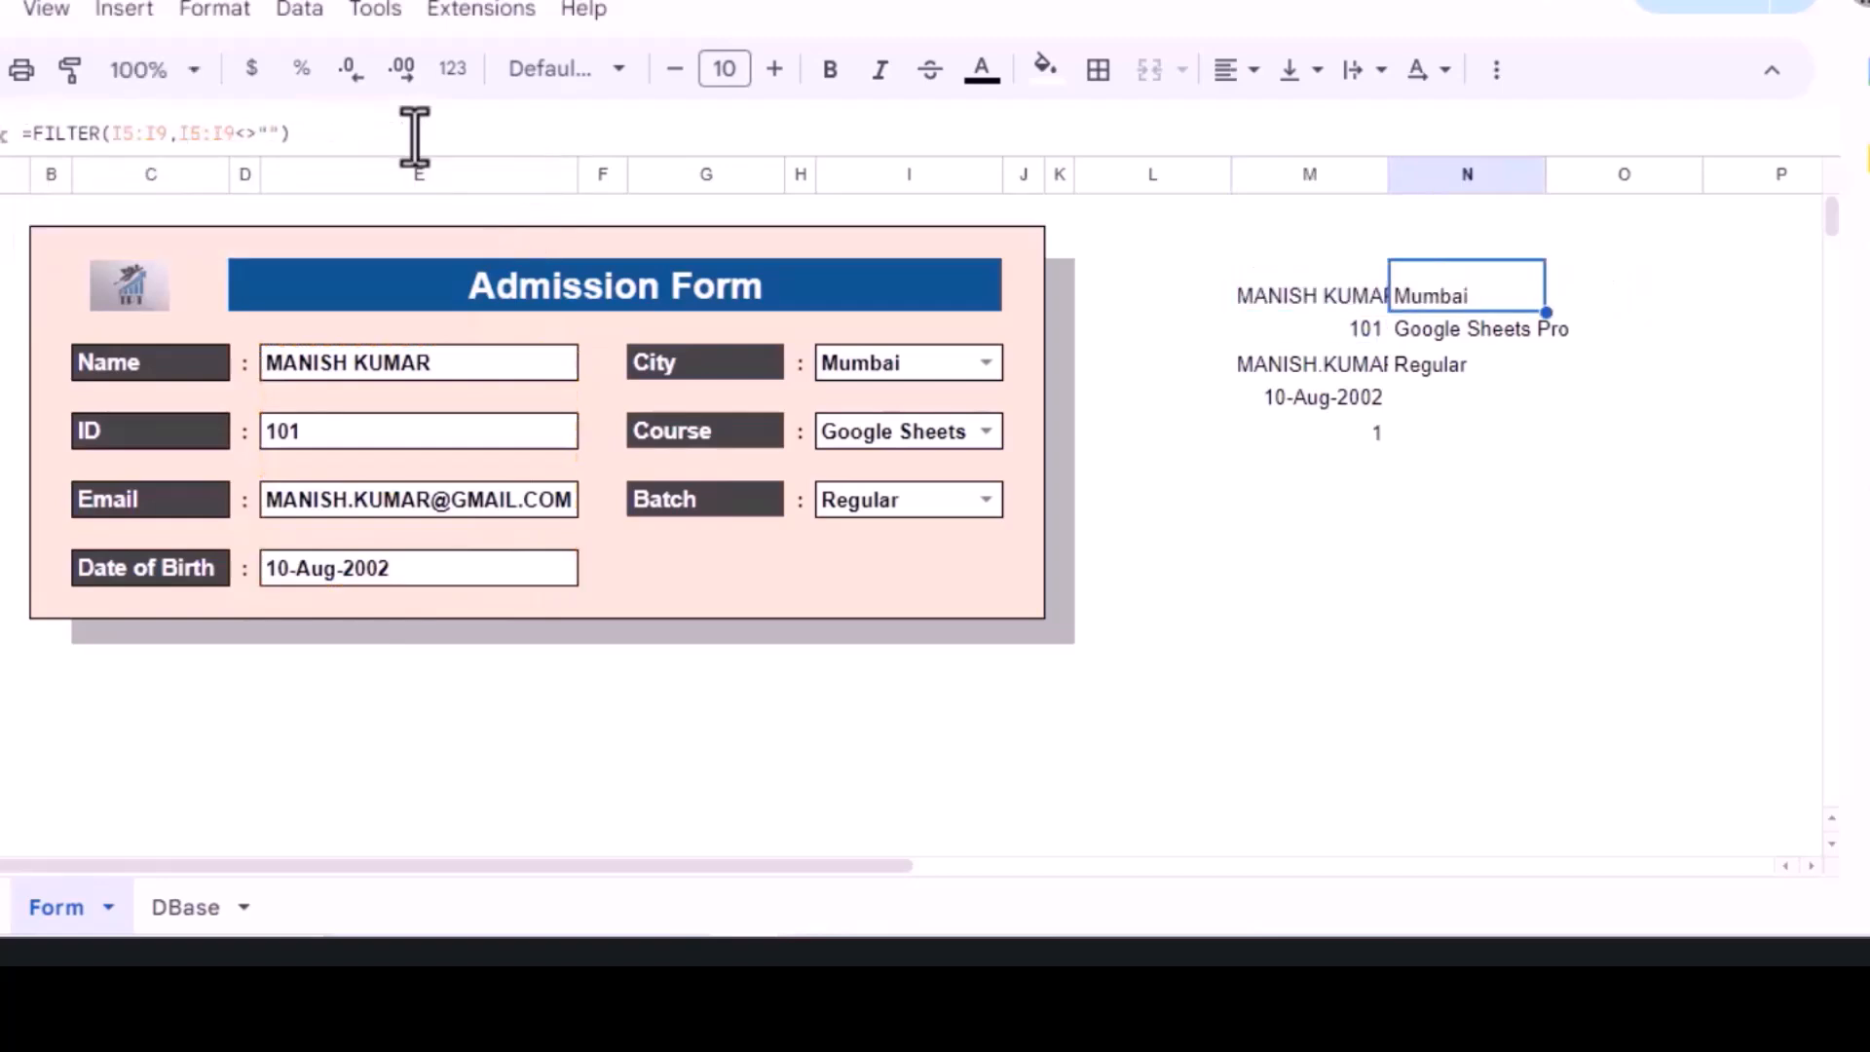
# Step: Copy the column N FILTER formula text and clear that cell
pyautogui.click(36, 131)
pyautogui.tripleClick(92, 130)
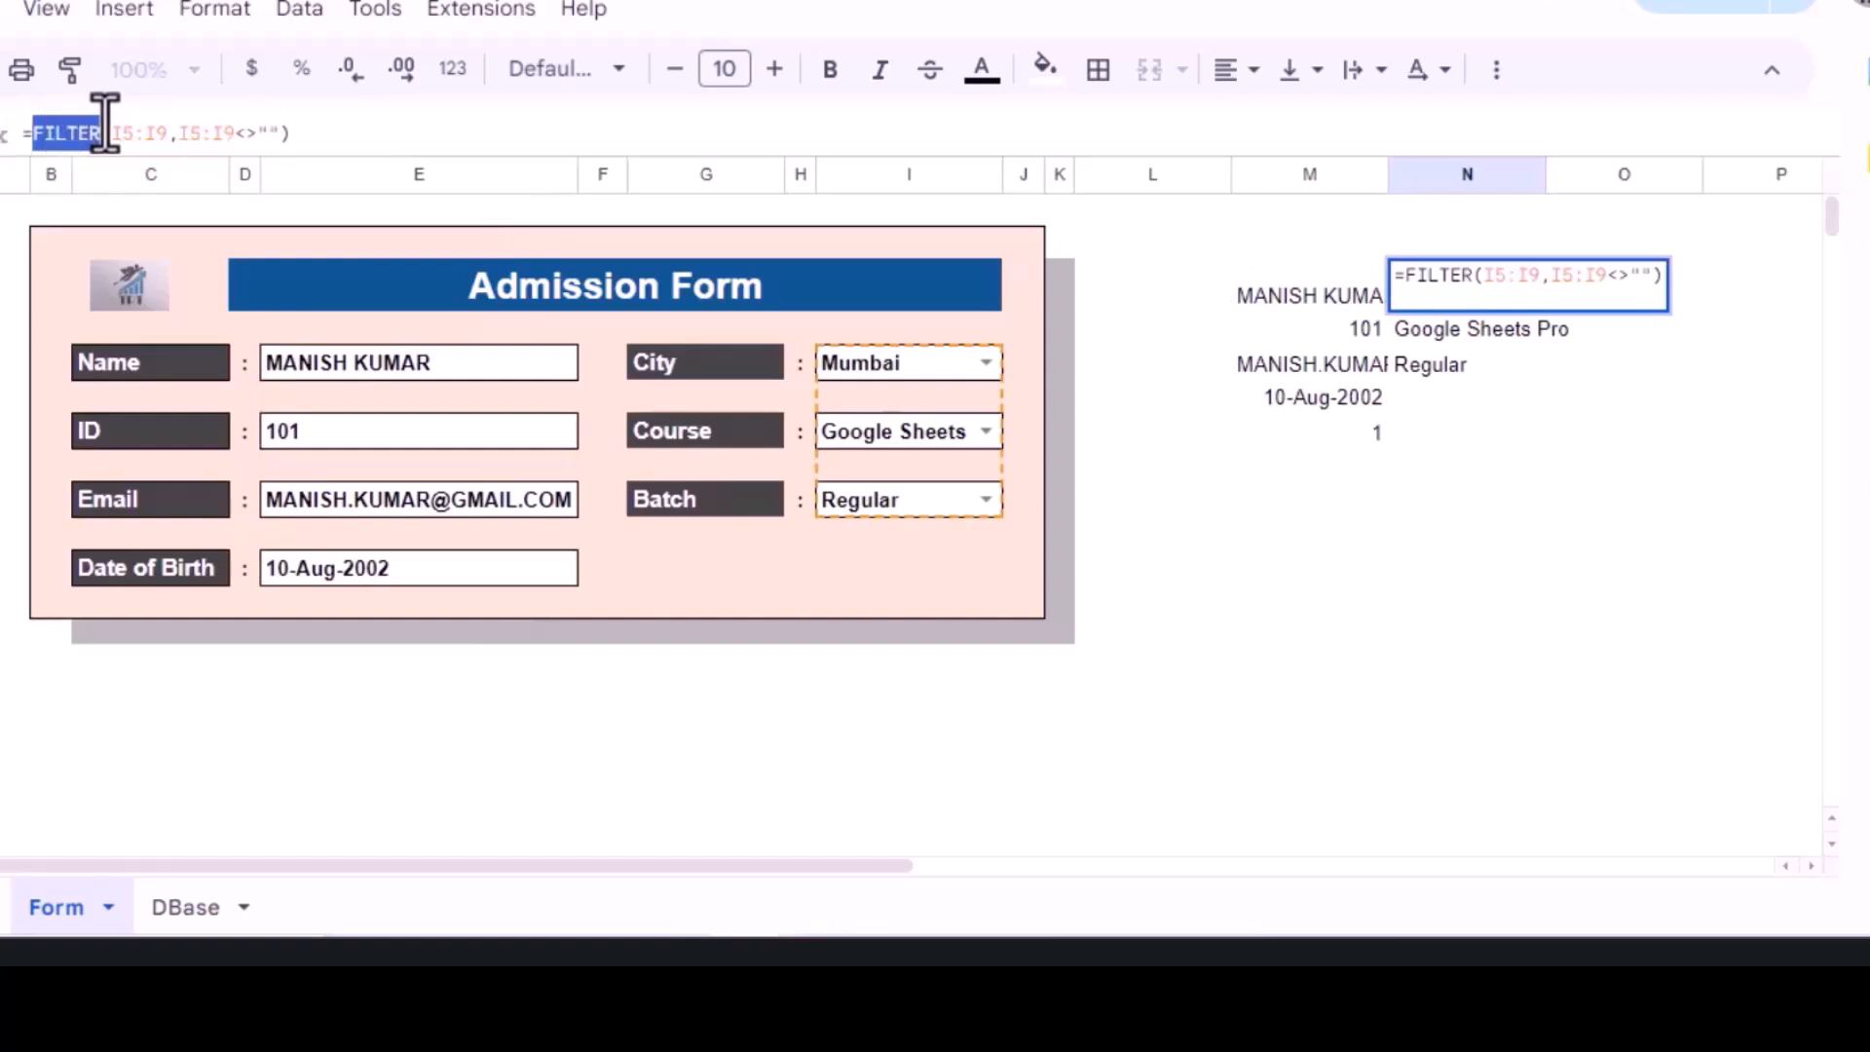
pyautogui.hotkey('ctrl', 'c')
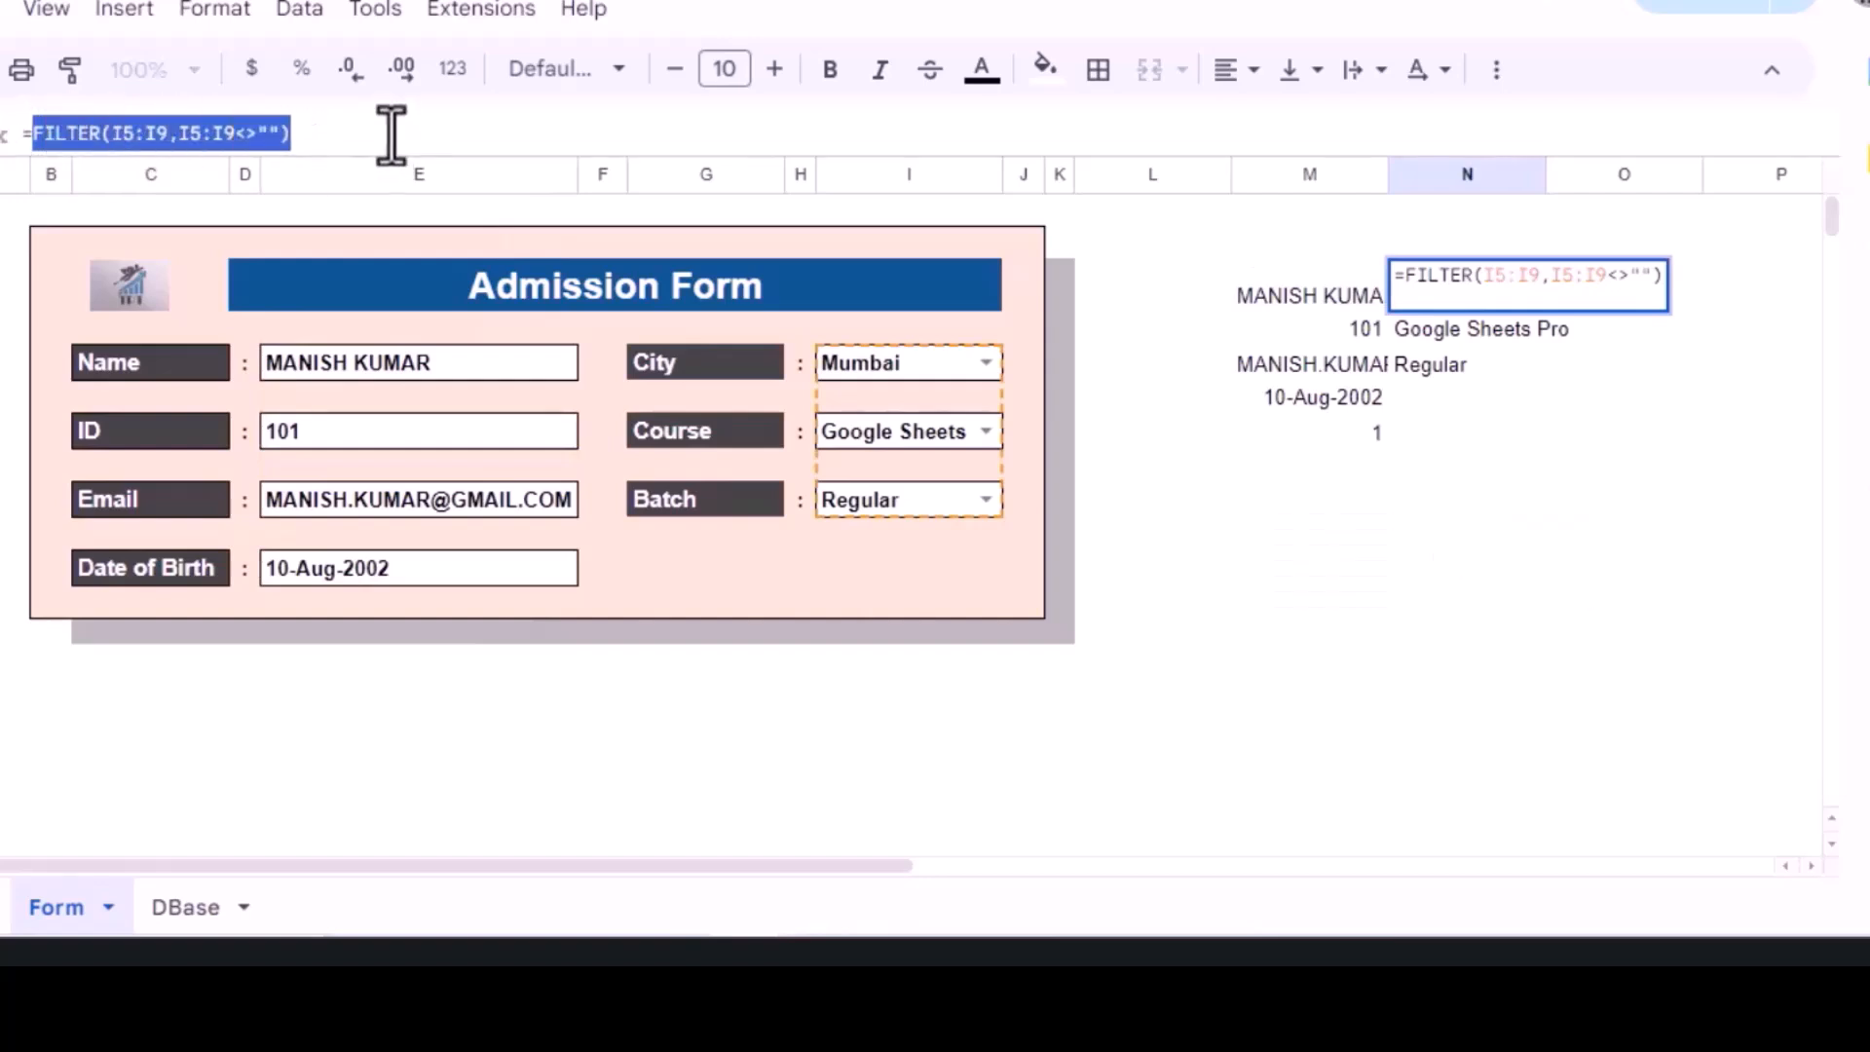
pyautogui.press('Escape')
pyautogui.press('Delete')
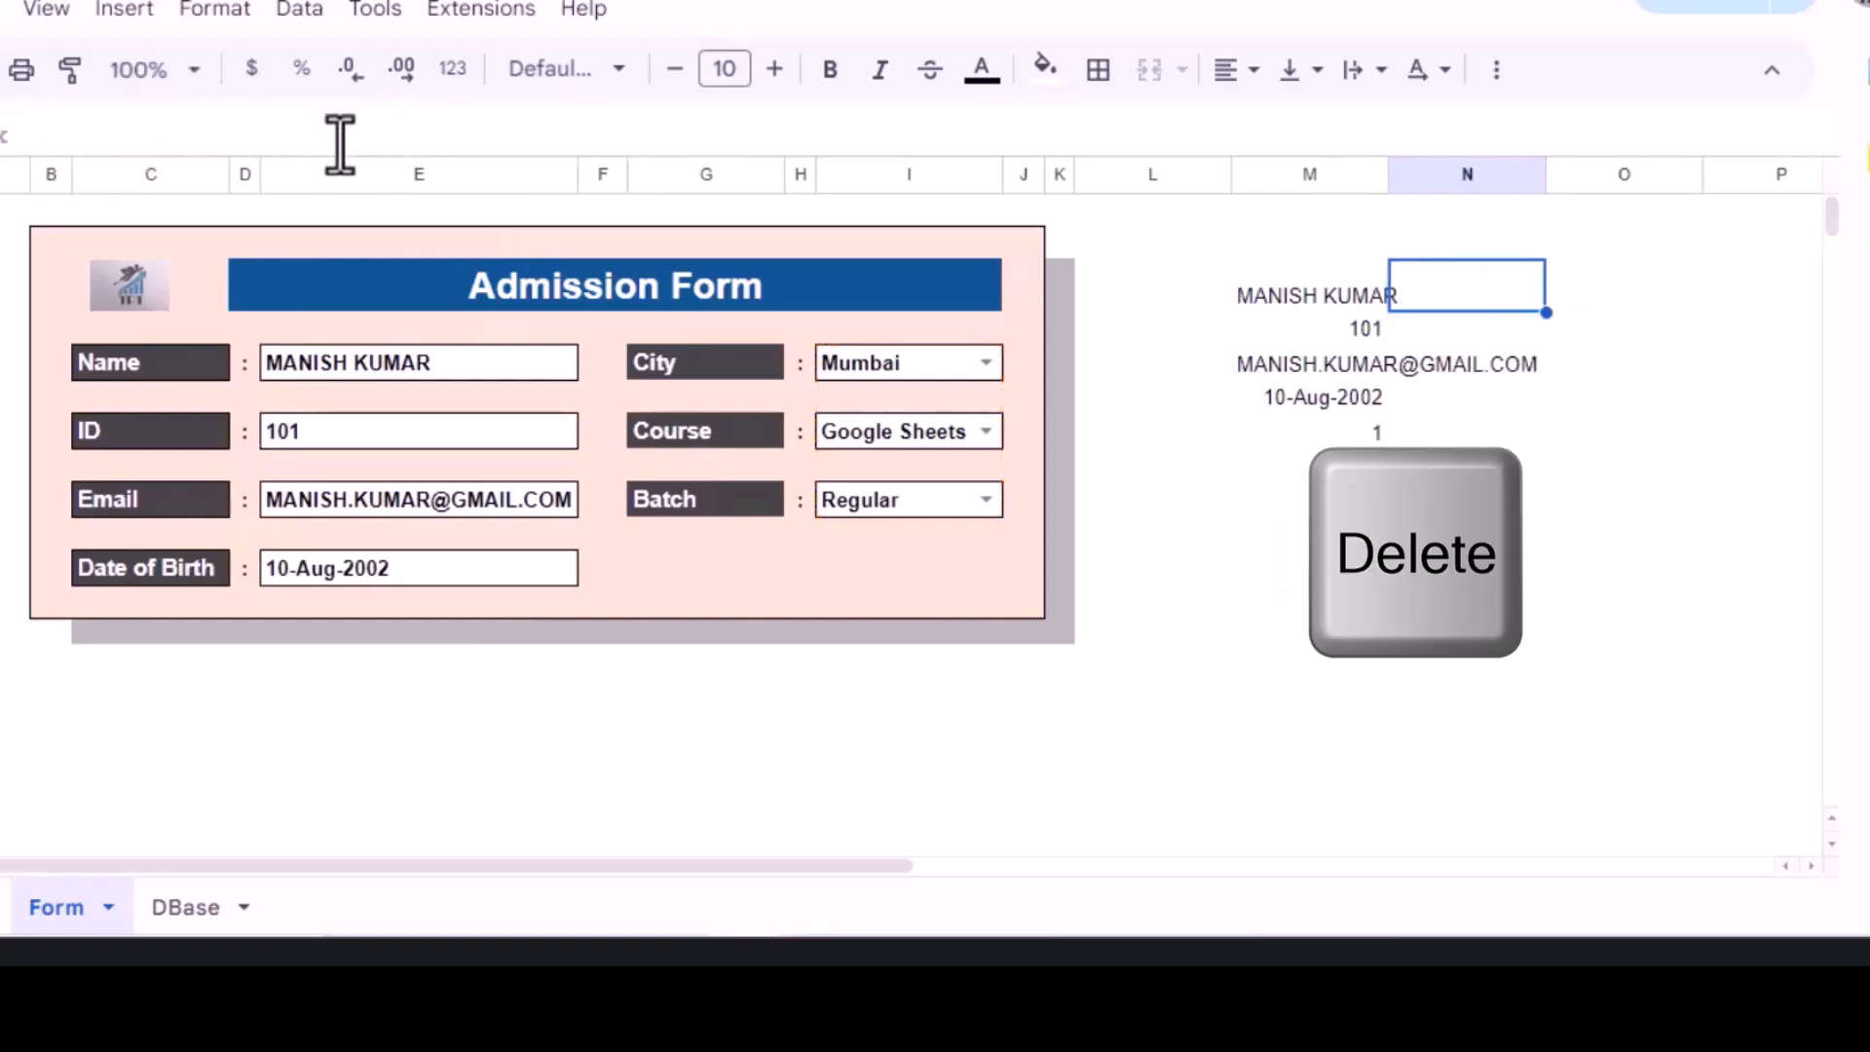
# Step: Replace VSTACK's placeholder 1 with the copied FILTER, combining both lists in M3
pyautogui.click(1277, 297)
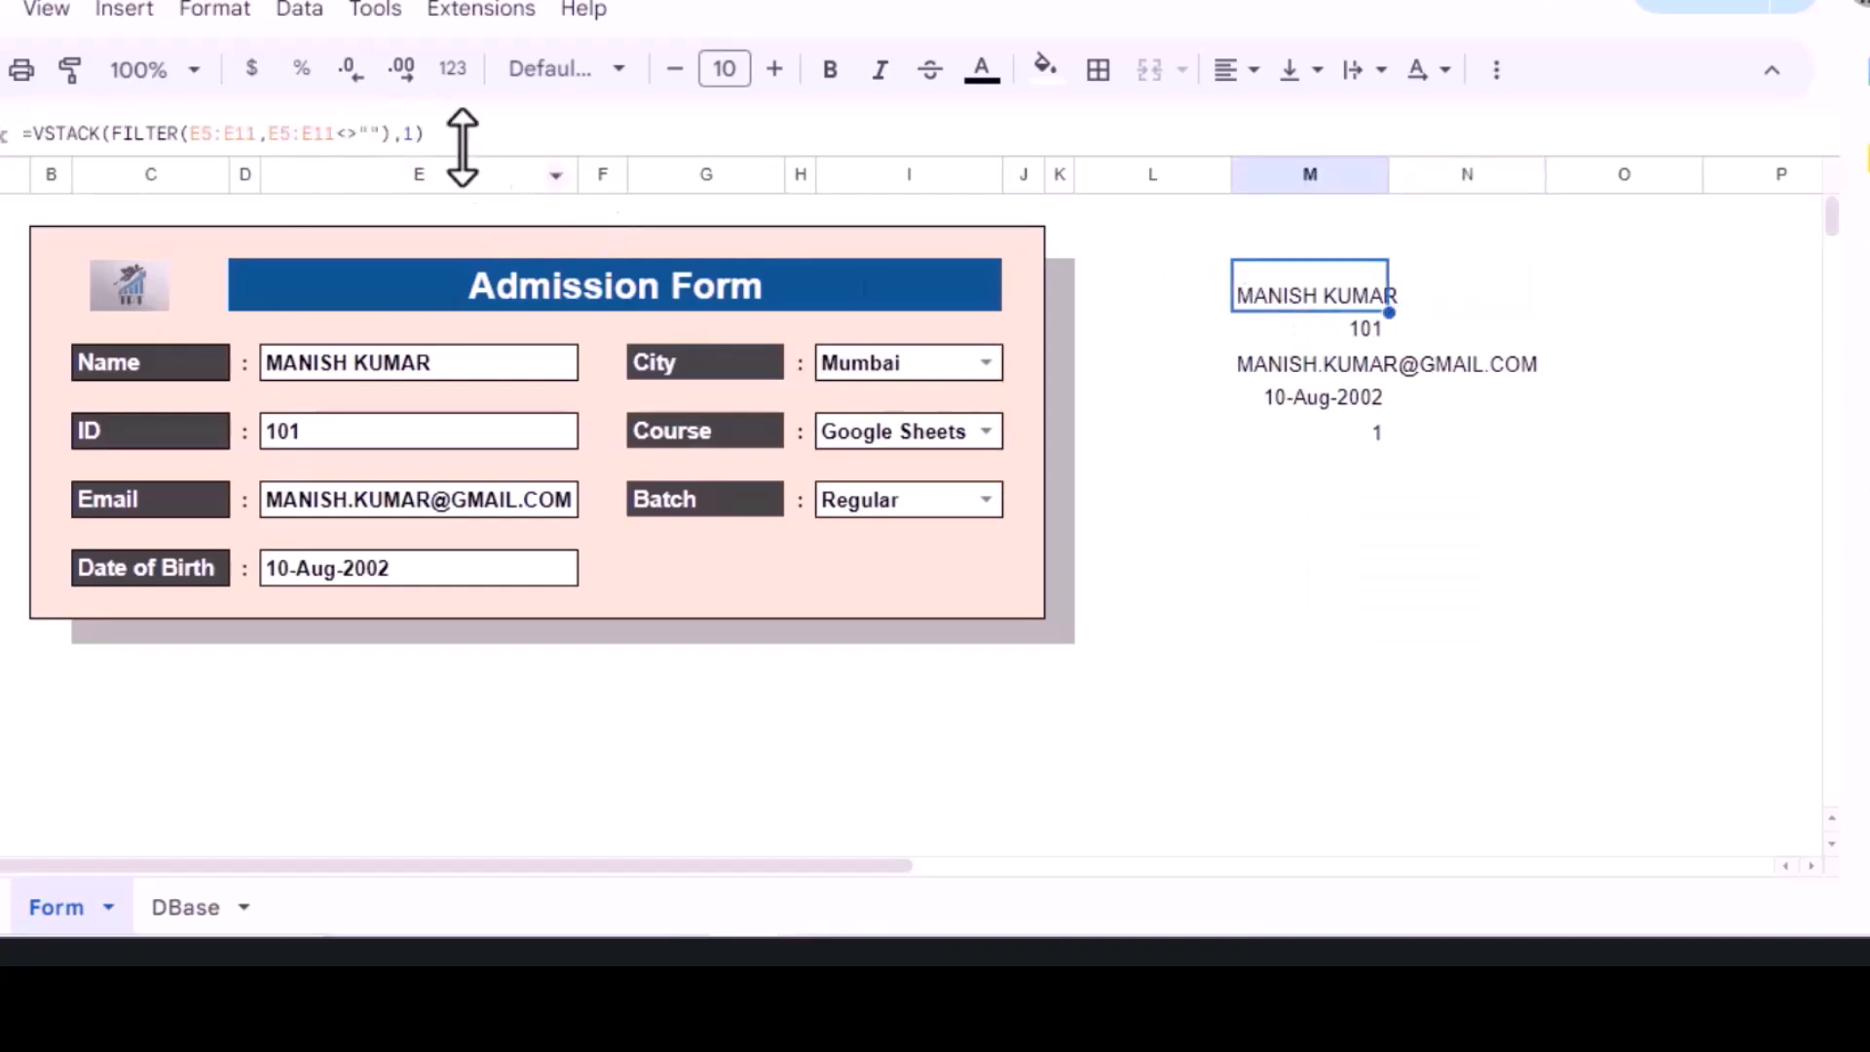
pyautogui.click(435, 134)
pyautogui.hotkey('ctrl', 'v')
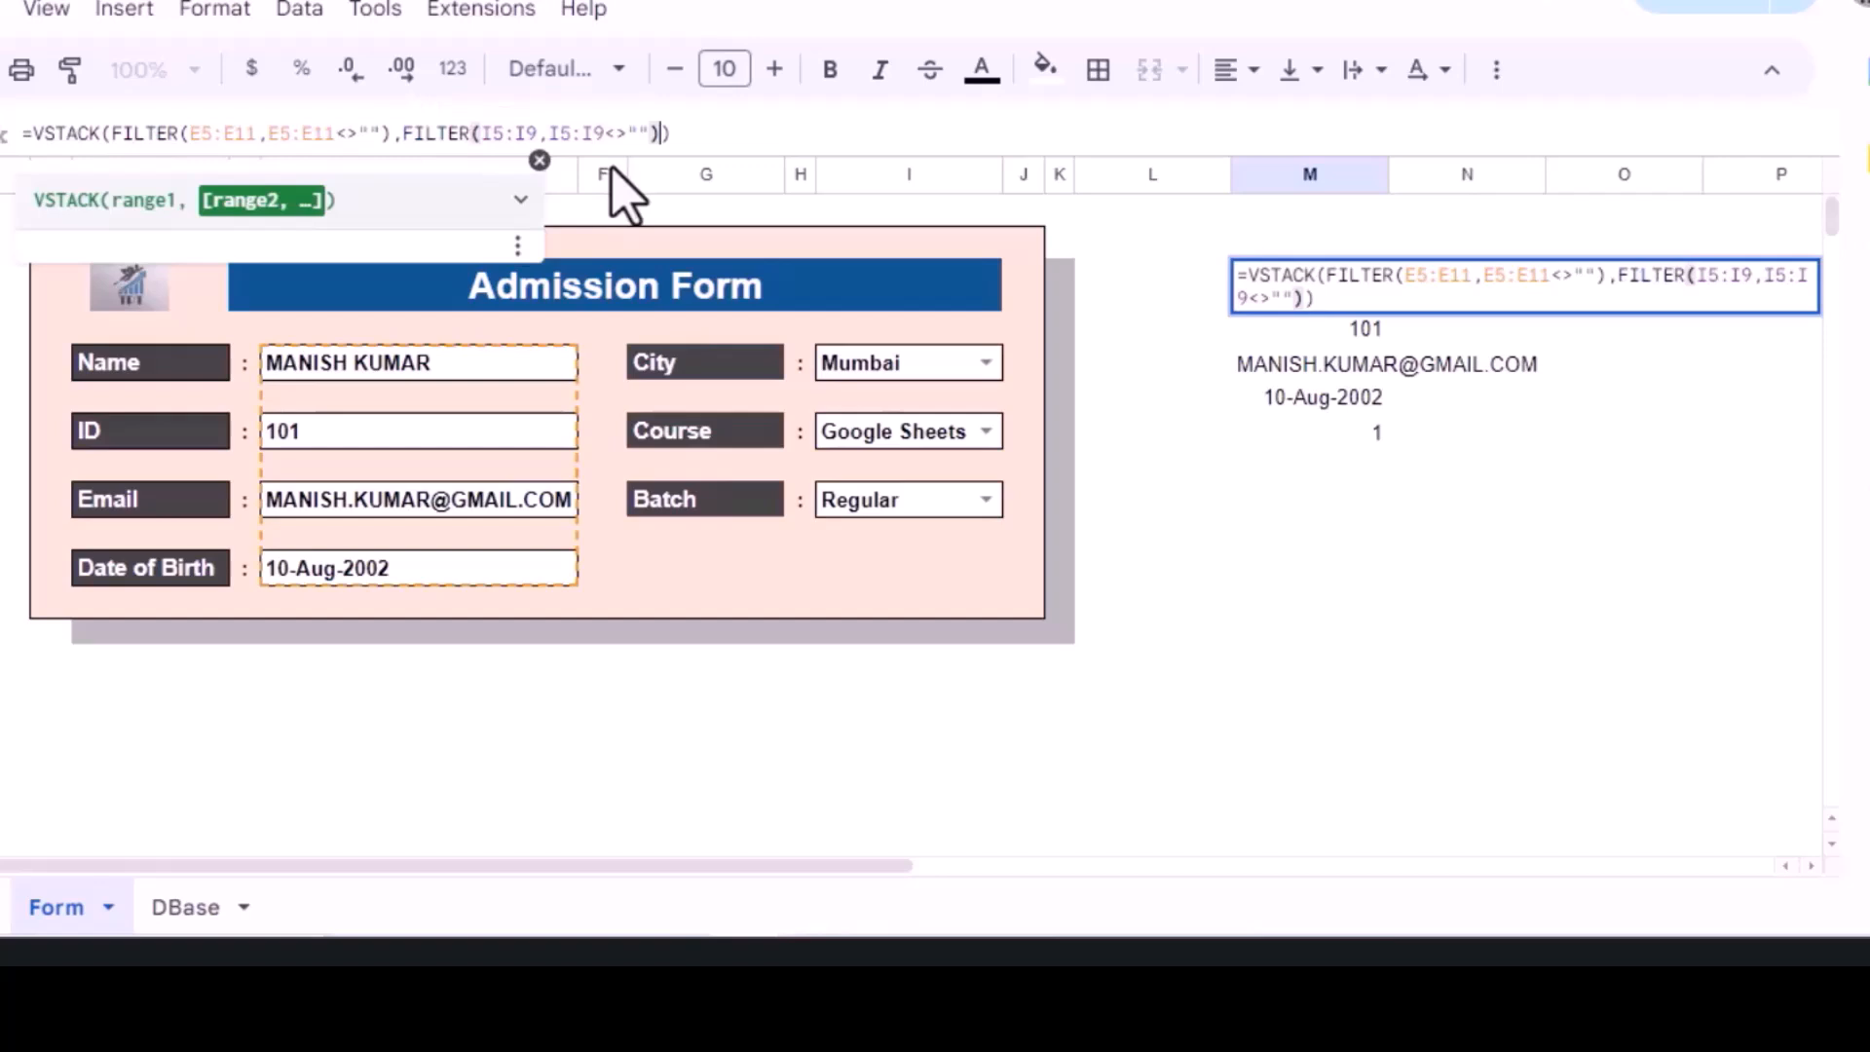
pyautogui.press('Return')
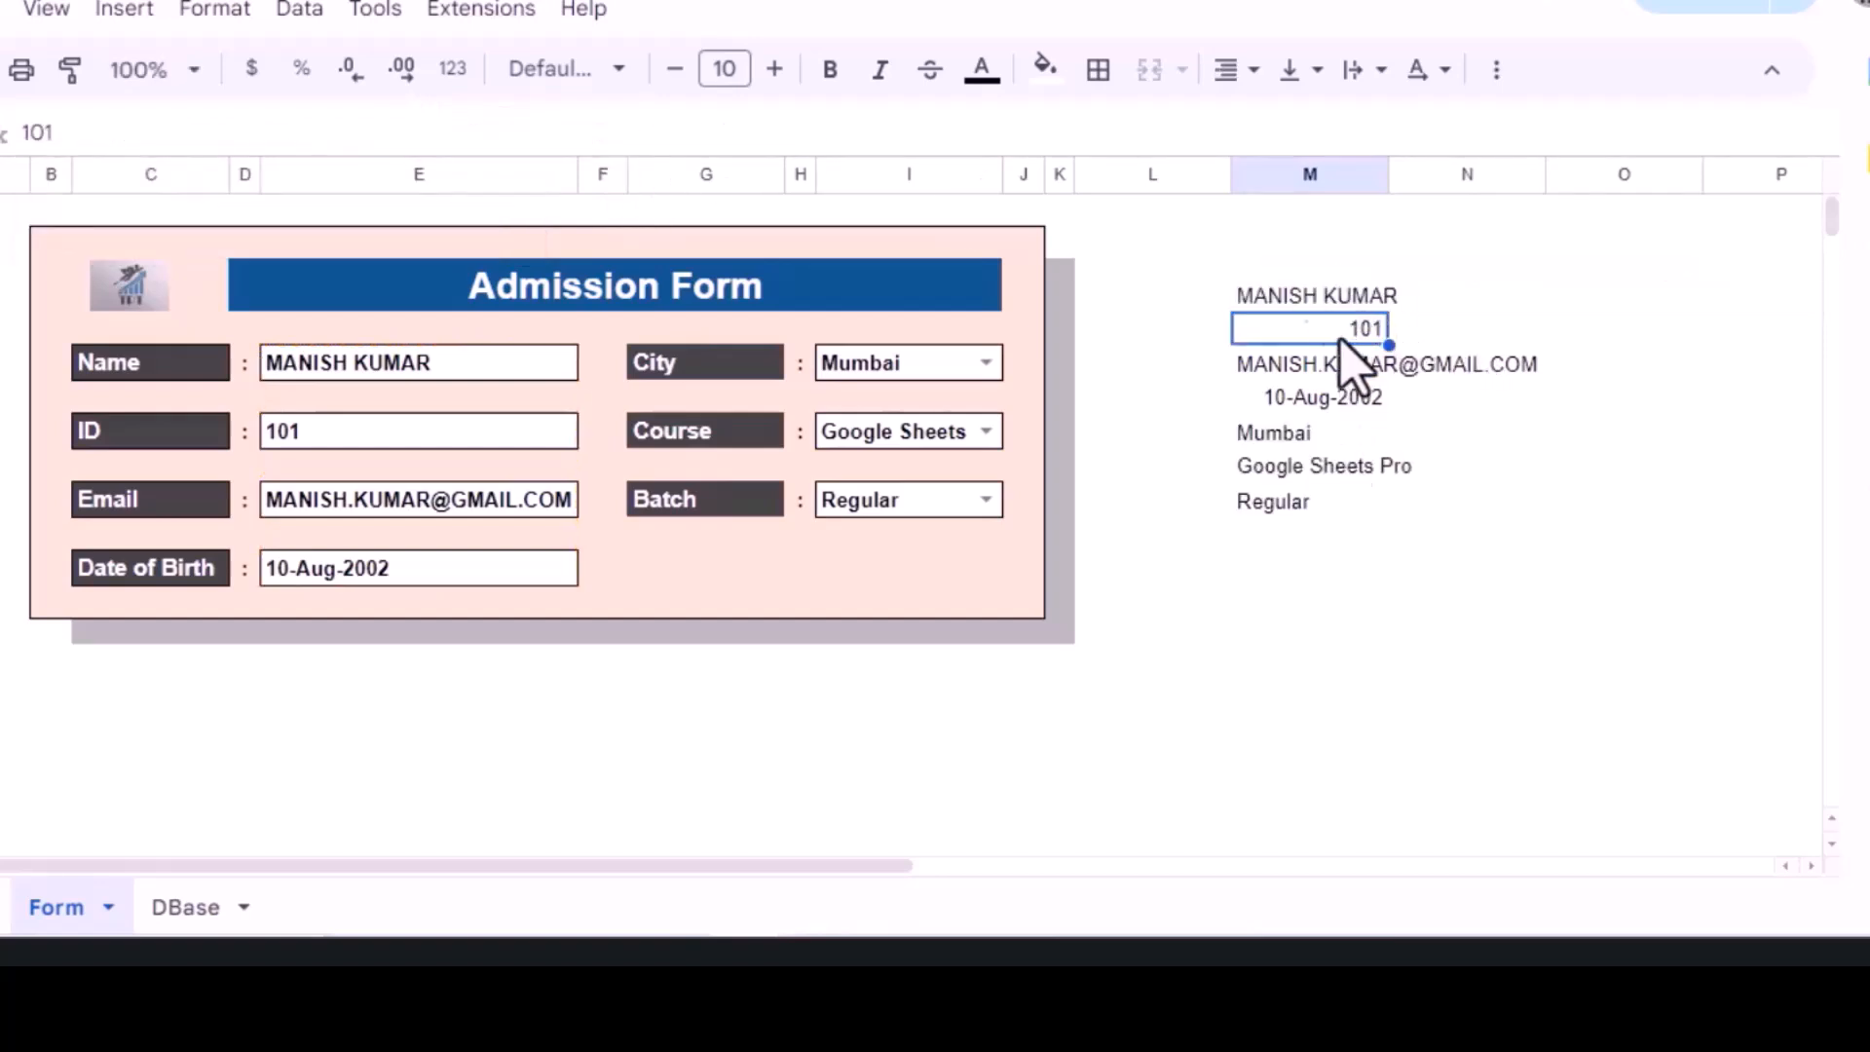
# Step: Copy the combined VSTACK formula text, then clear it from M3
pyautogui.click(1278, 292)
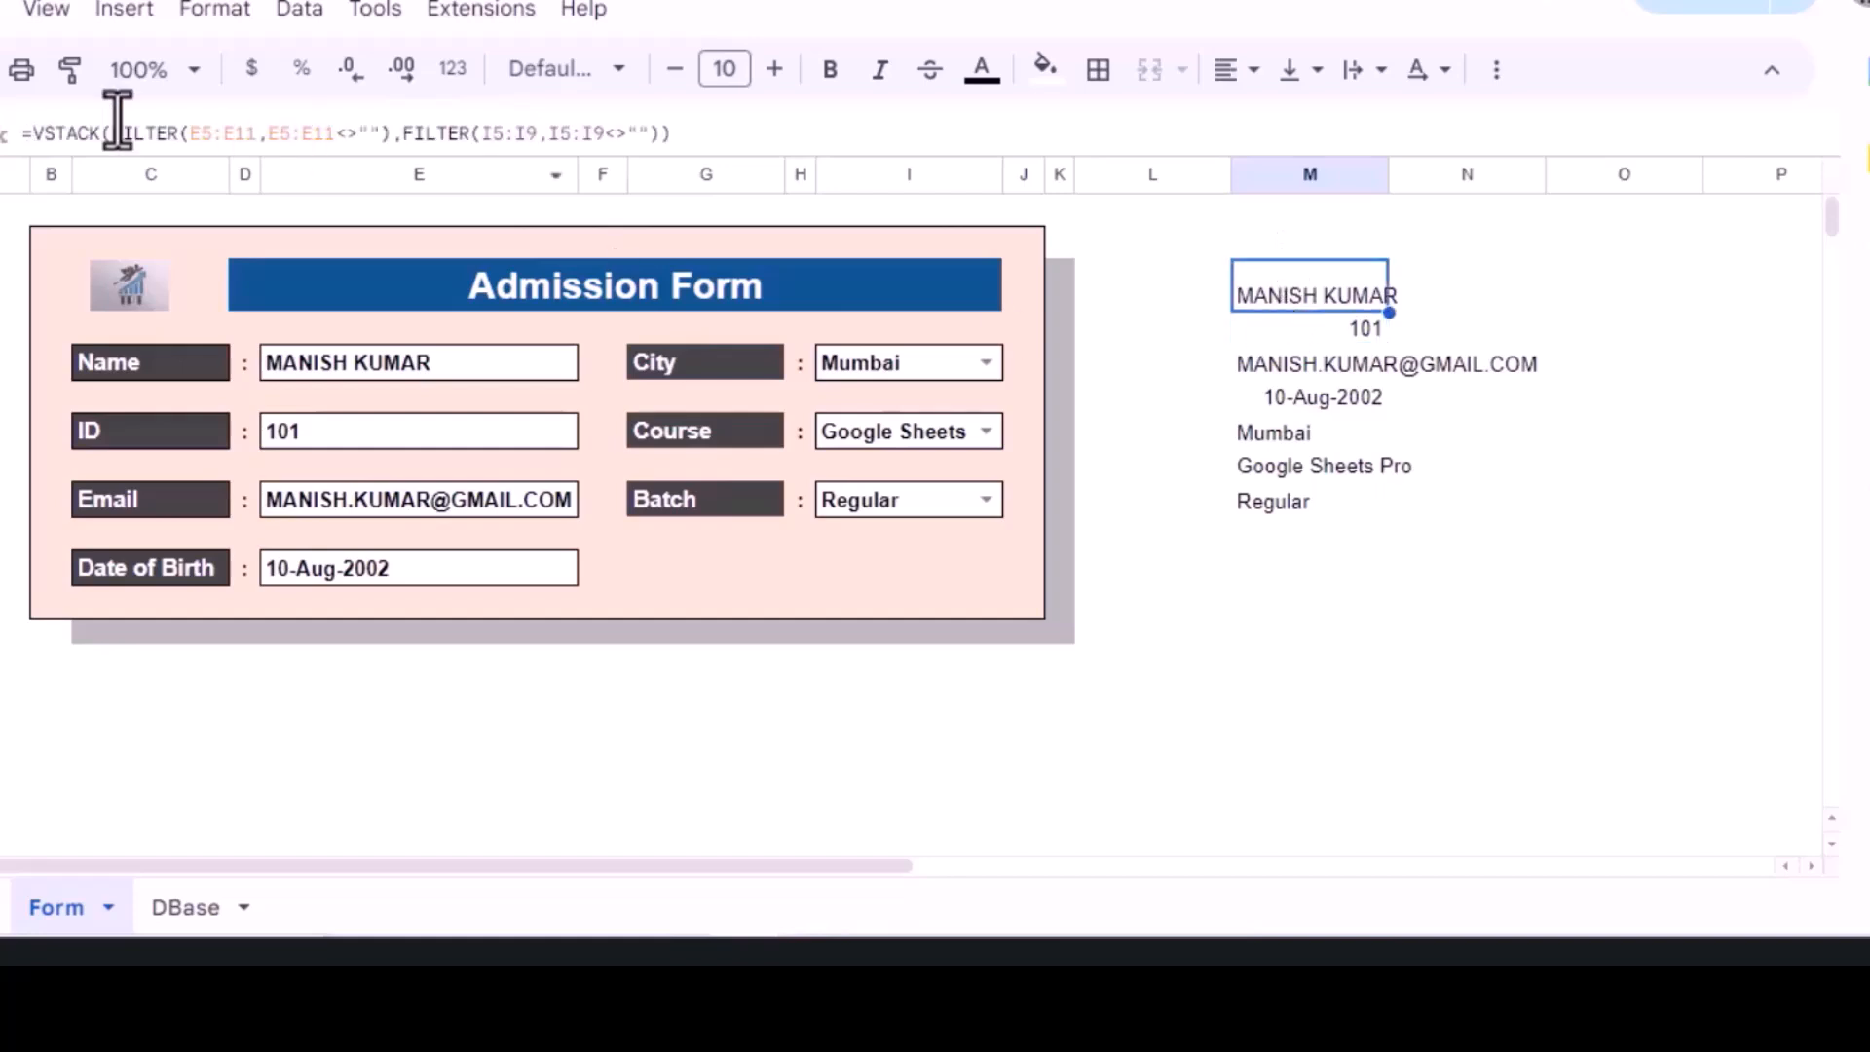
pyautogui.moveTo(32, 132); pyautogui.dragTo(763, 126)
pyautogui.hotkey('ctrl', 'c')
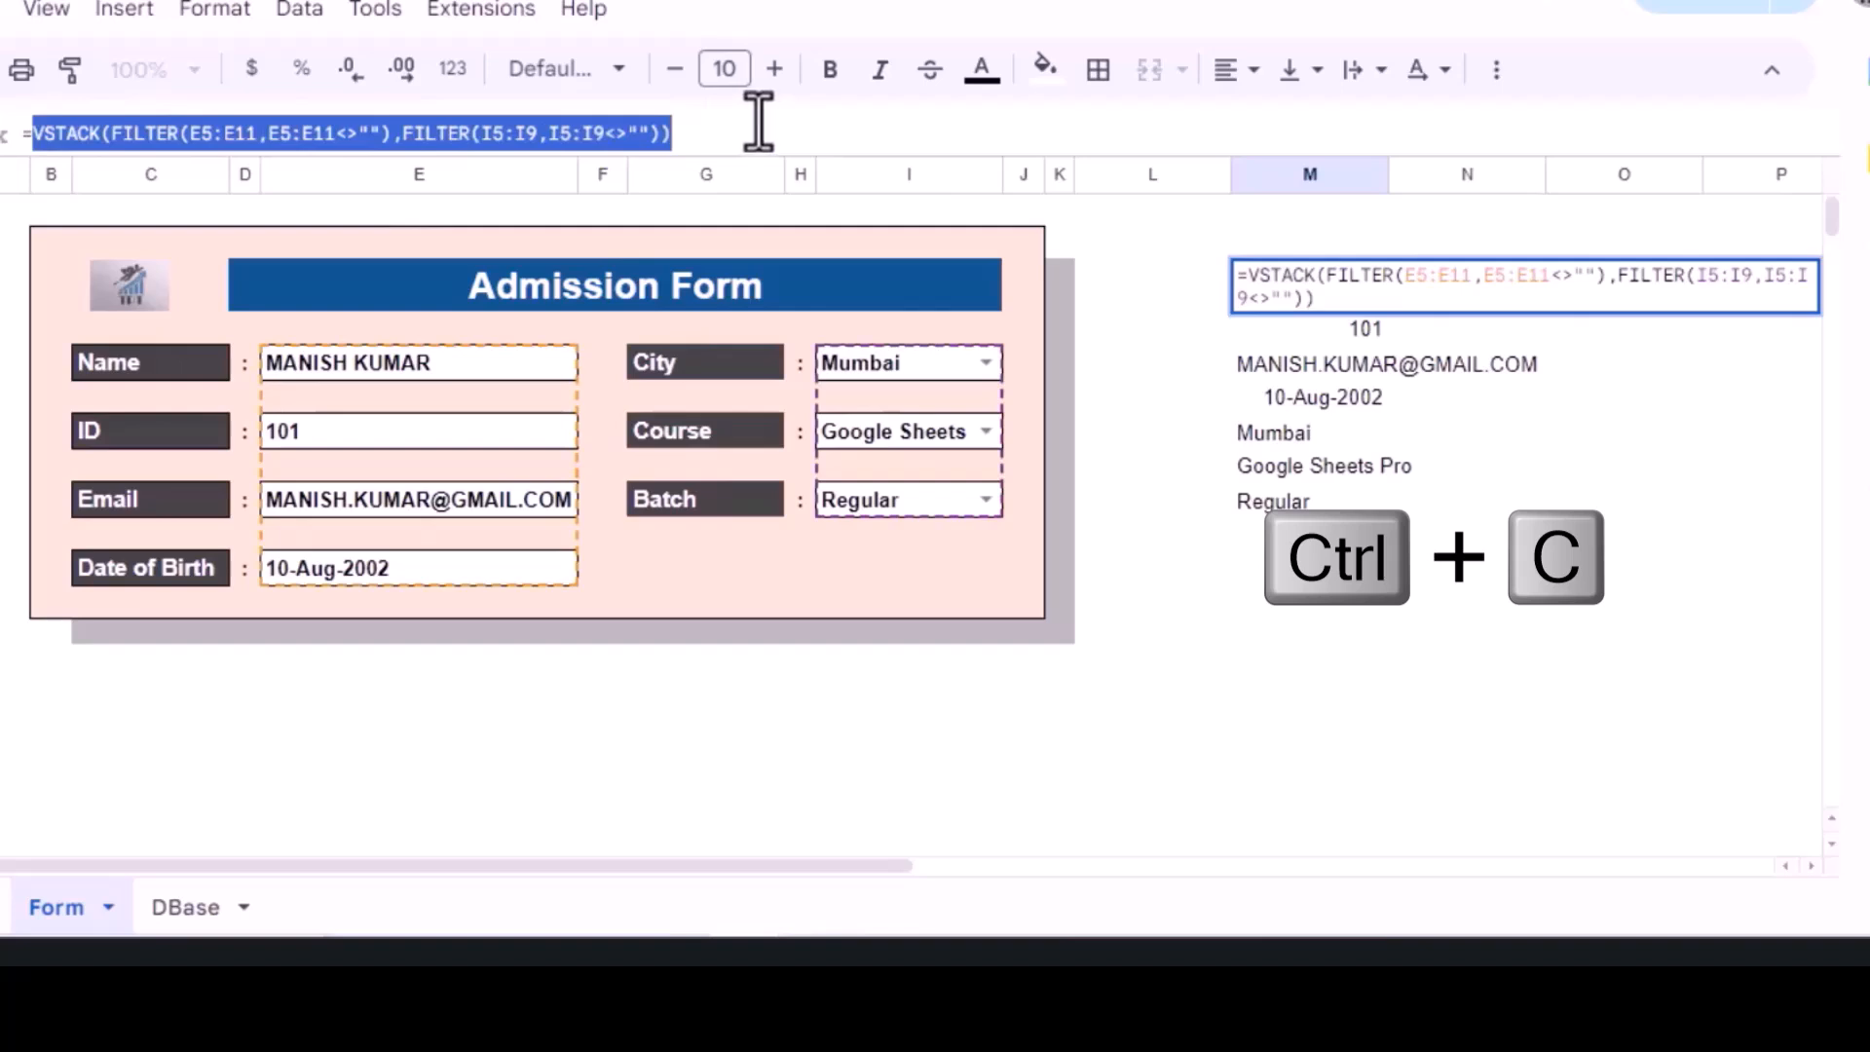
pyautogui.press('Escape')
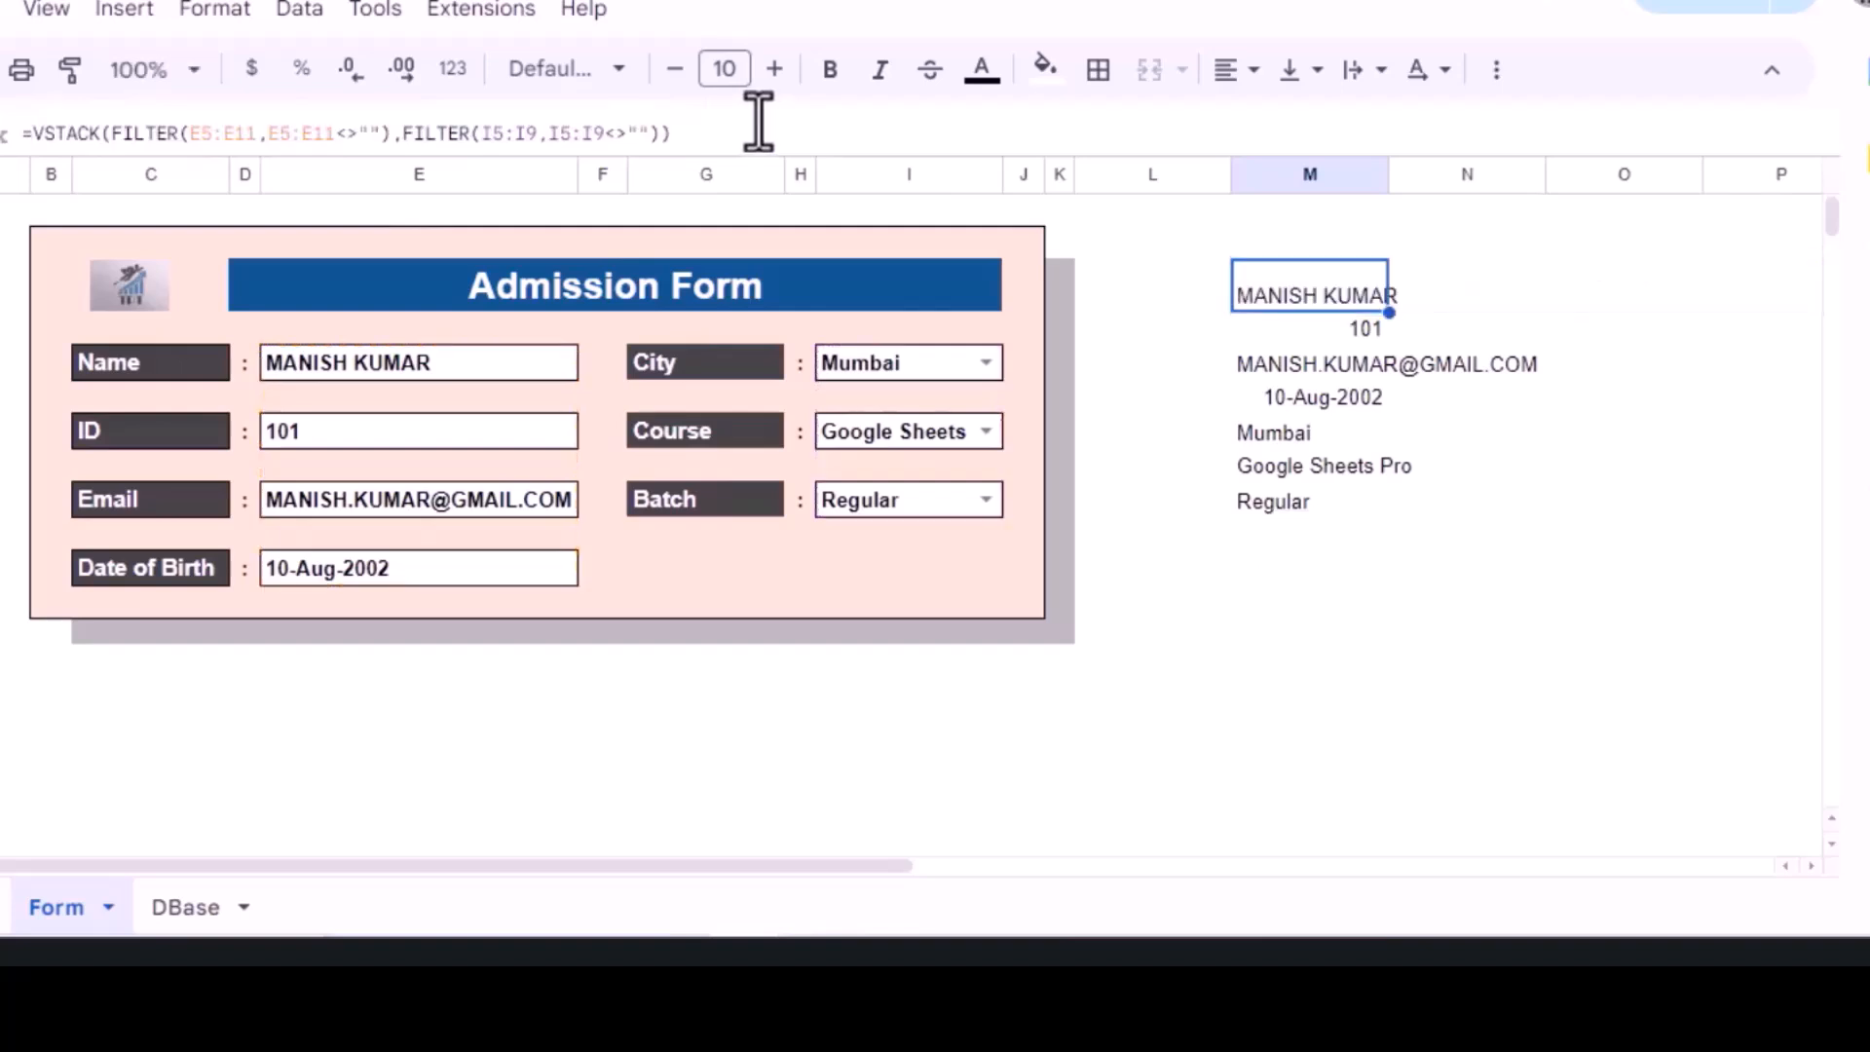
pyautogui.press('Delete')
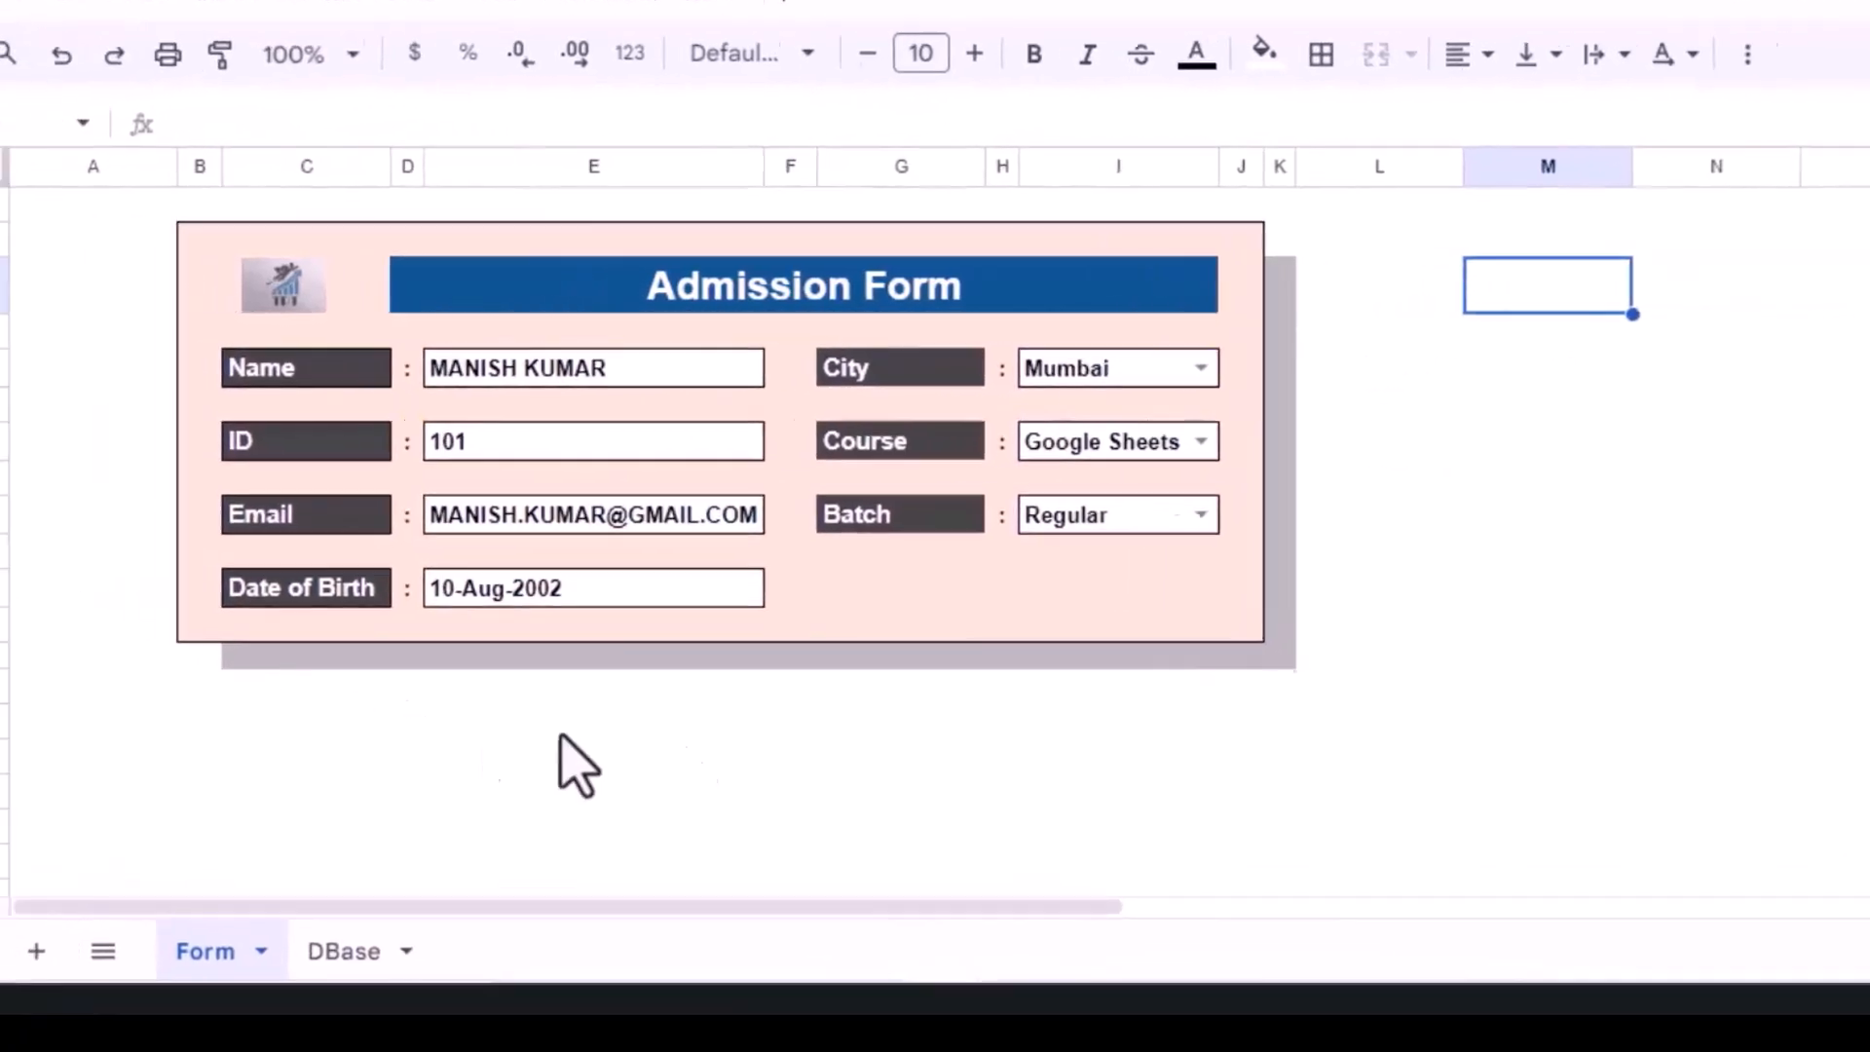
# Step: Enter =TRANSPOSE(VSTACK(...)) in B16 to spread the seven form entries across row 16
pyautogui.click(50, 724)
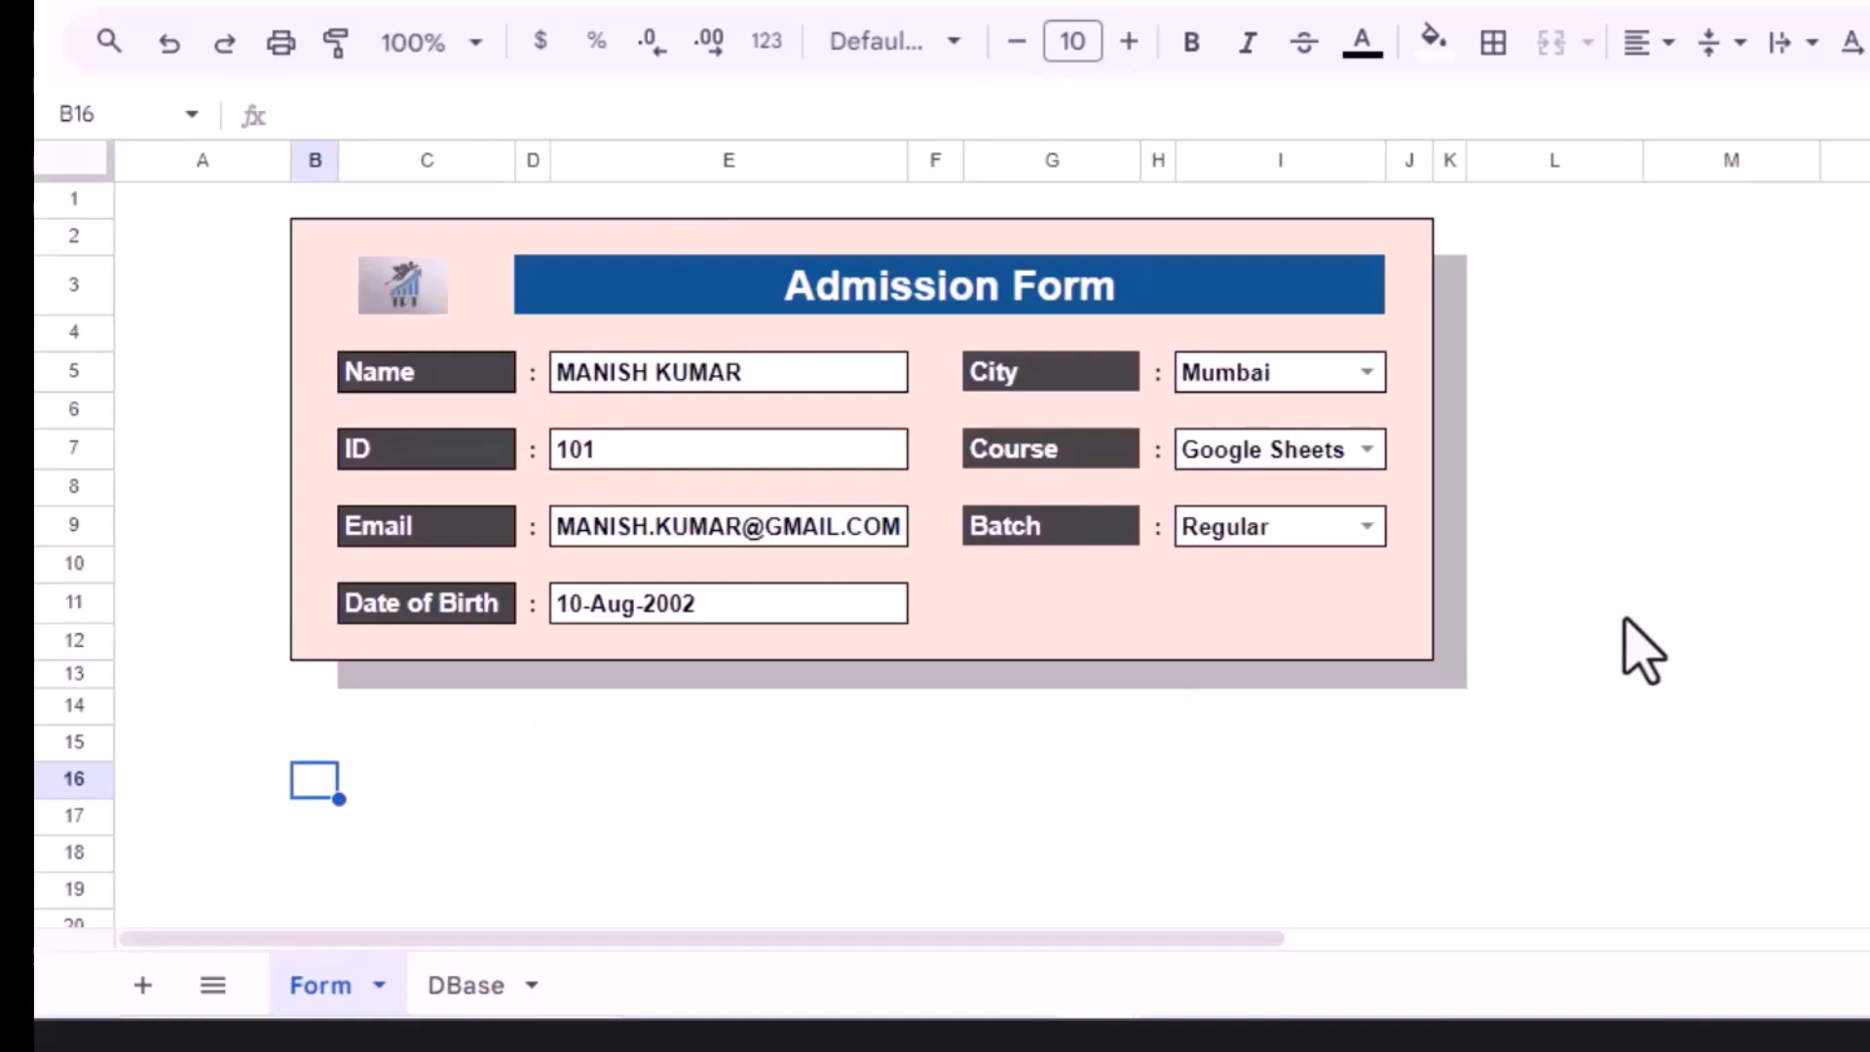
pyautogui.write('=TRANS')
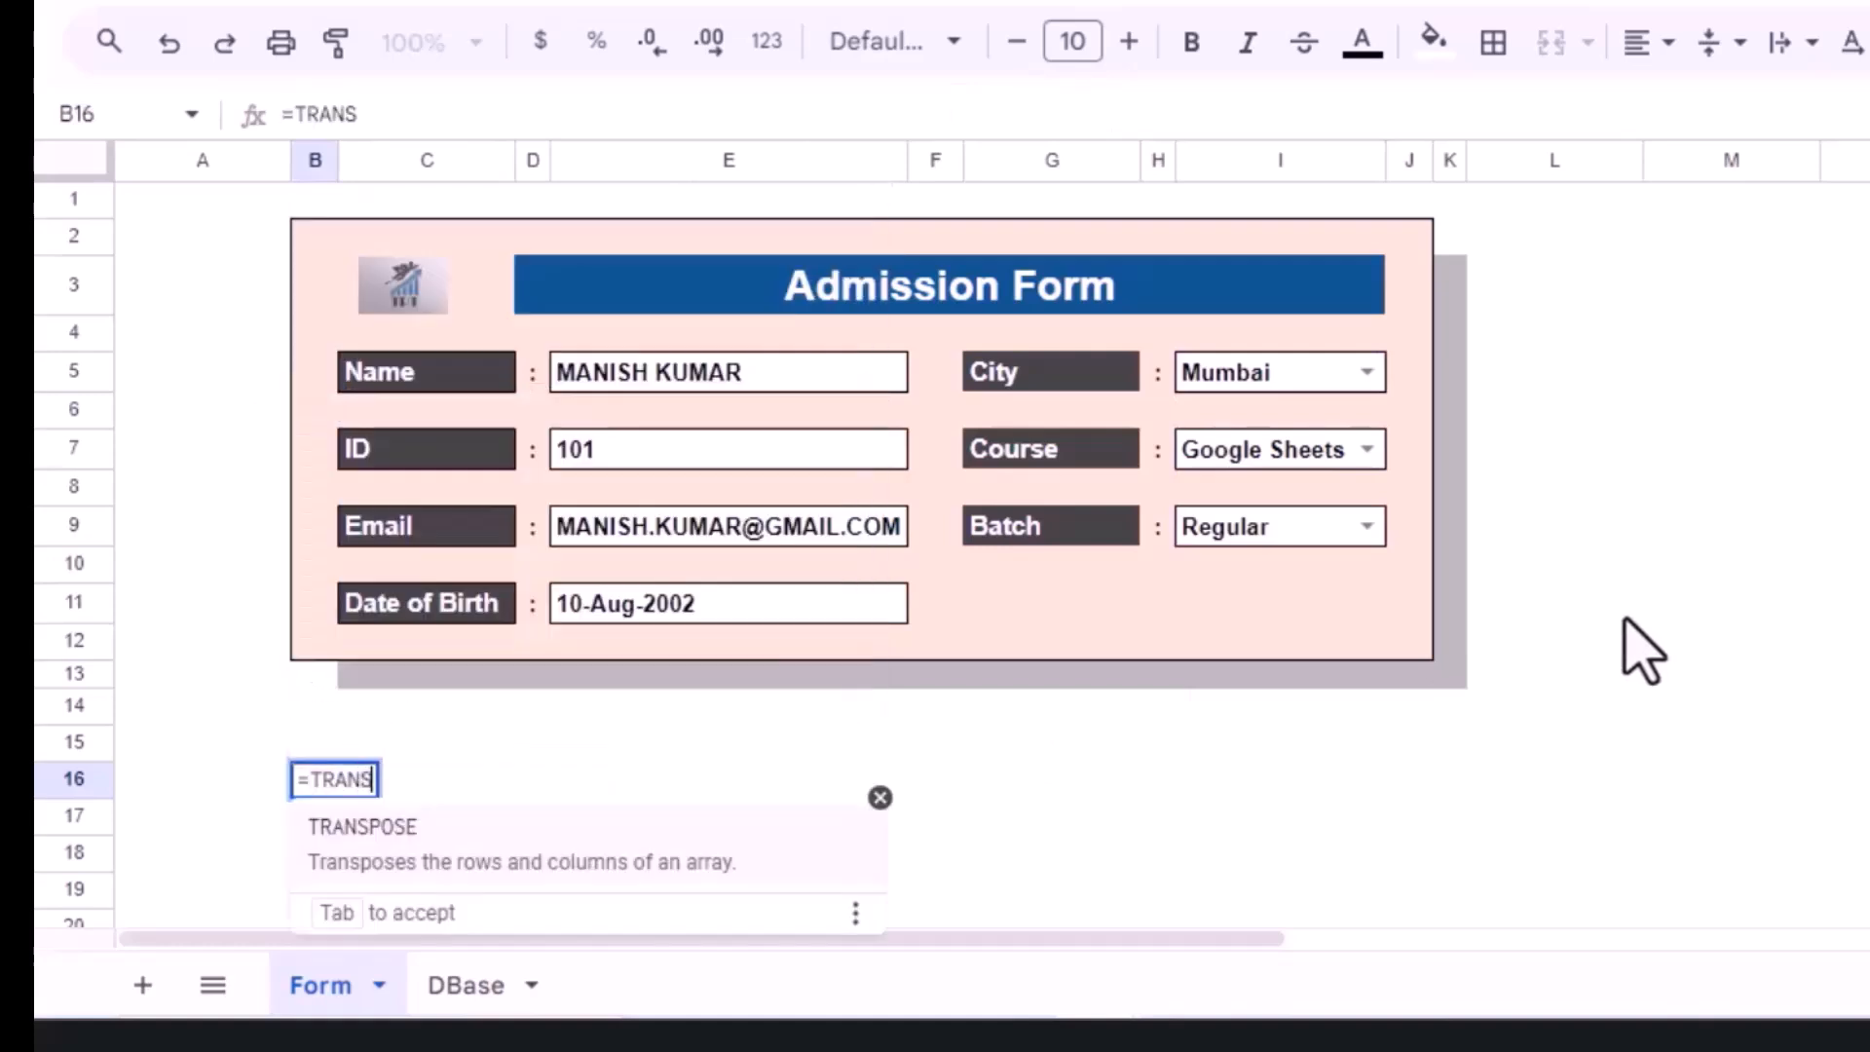
pyautogui.press('Tab')
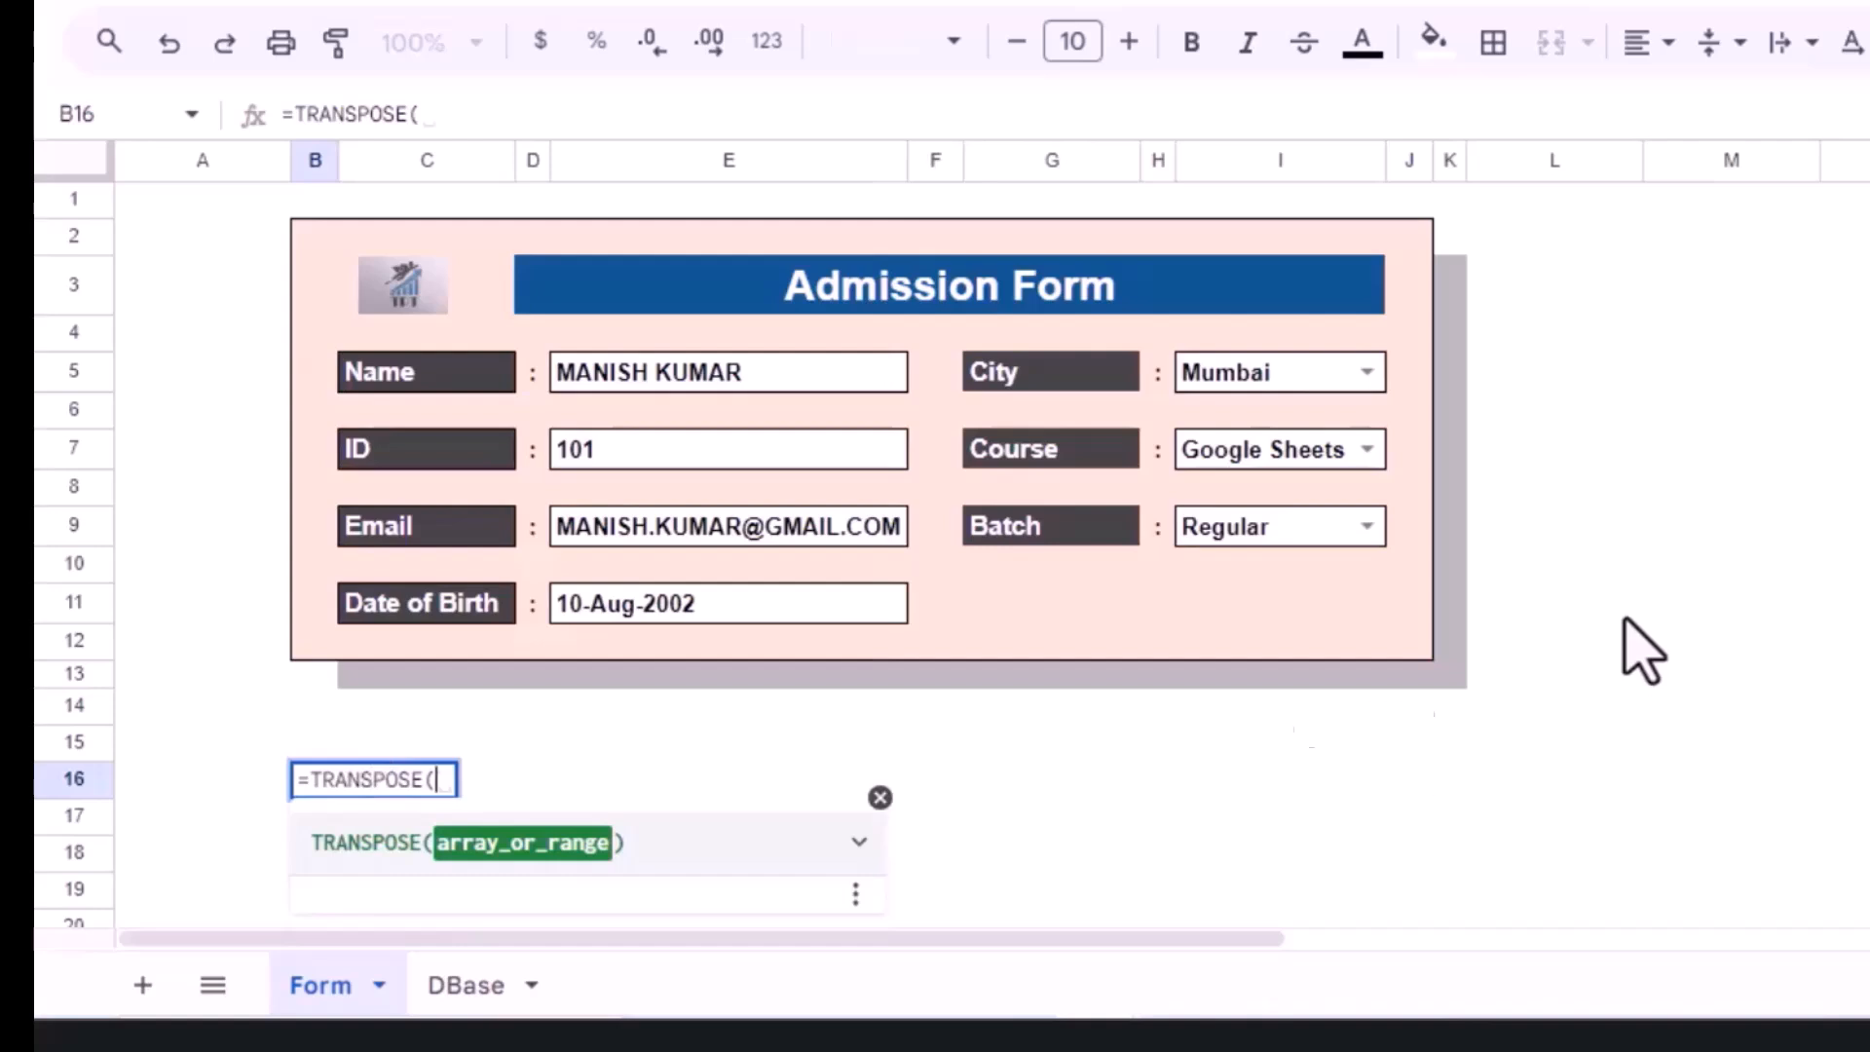
pyautogui.hotkey('ctrl', 'v')
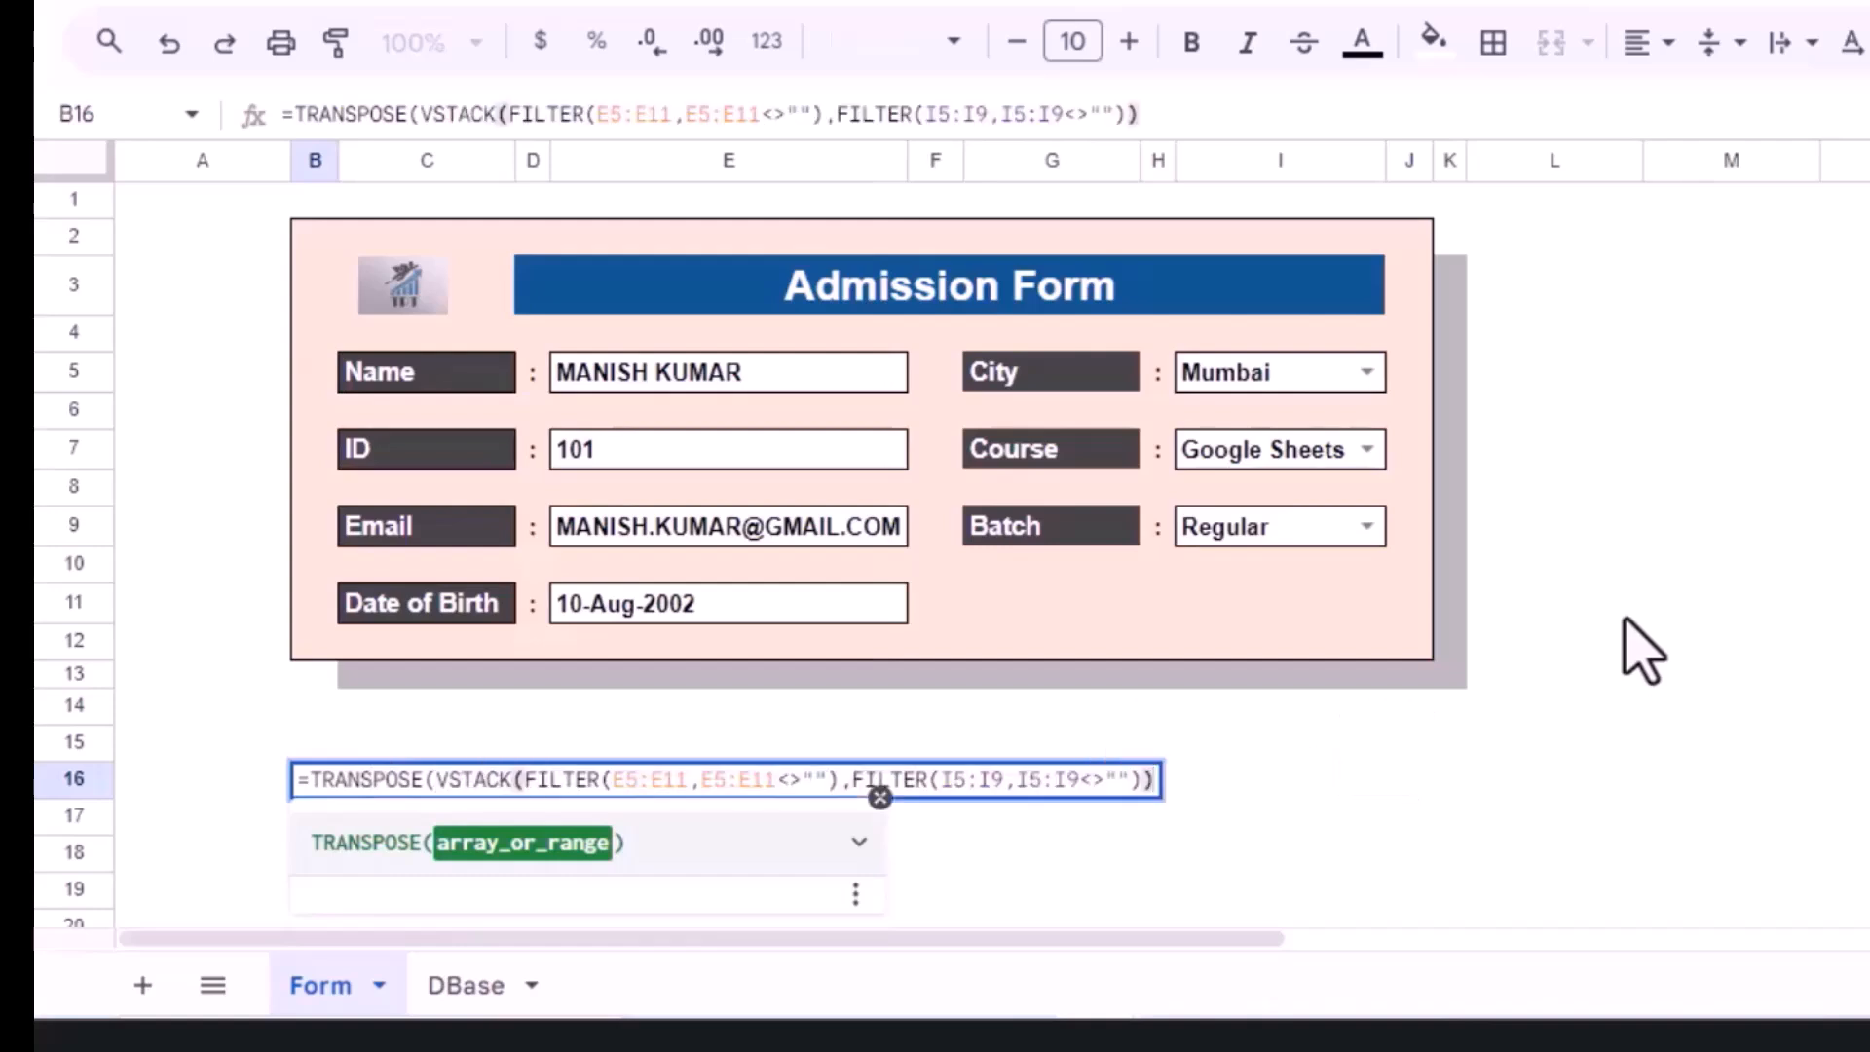
pyautogui.press('Return')
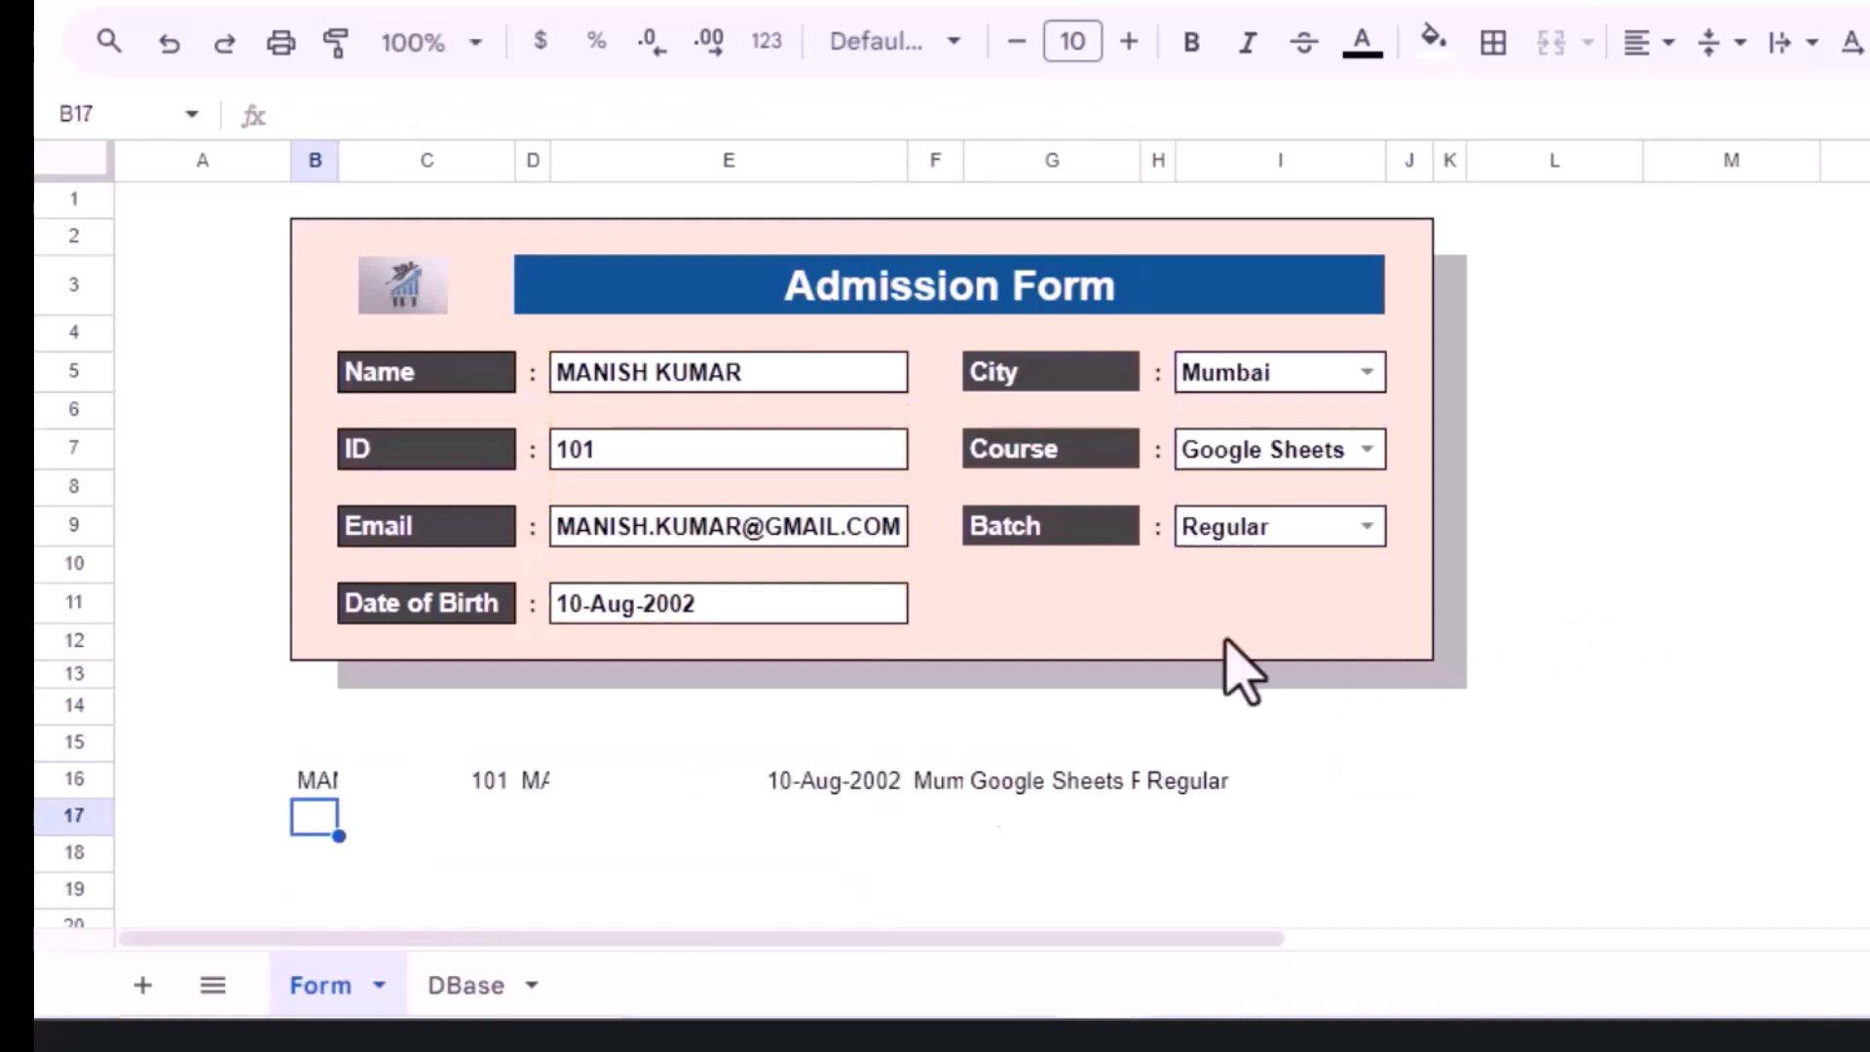
pyautogui.moveTo(314, 784); pyautogui.dragTo(1186, 785)
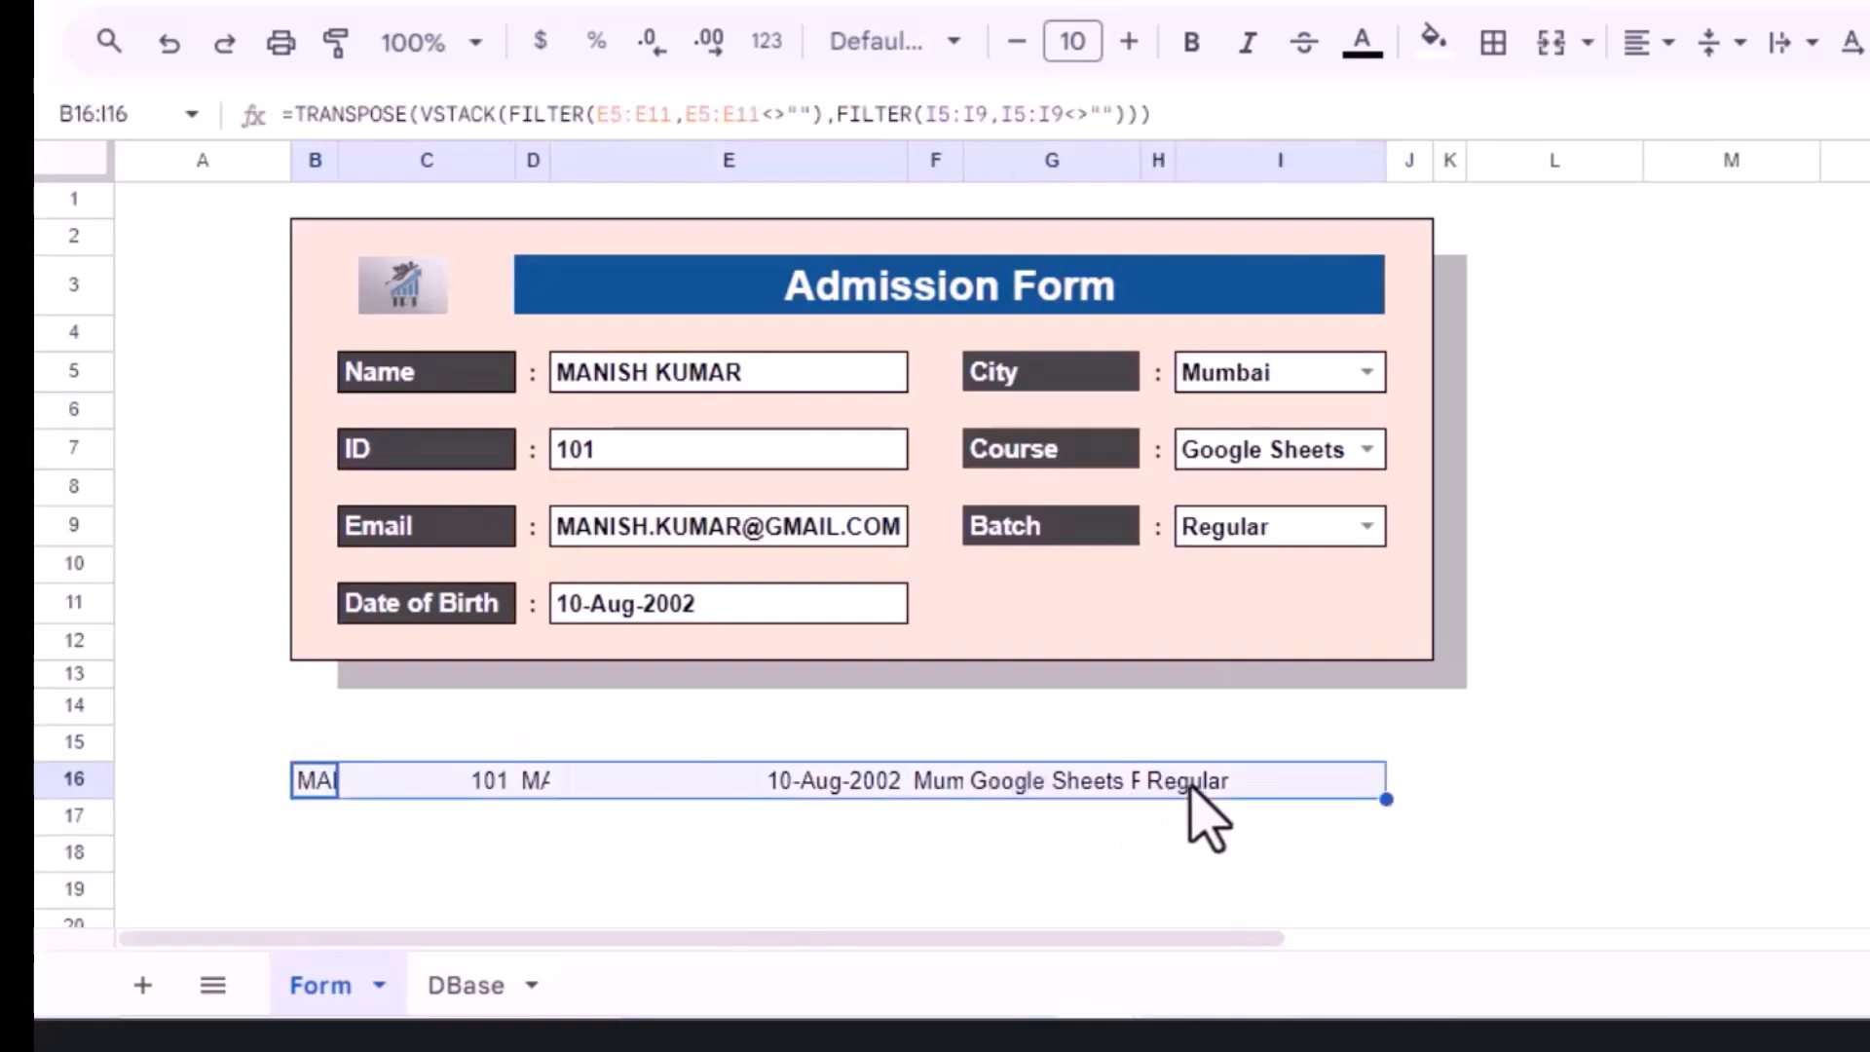
pyautogui.click(200, 791)
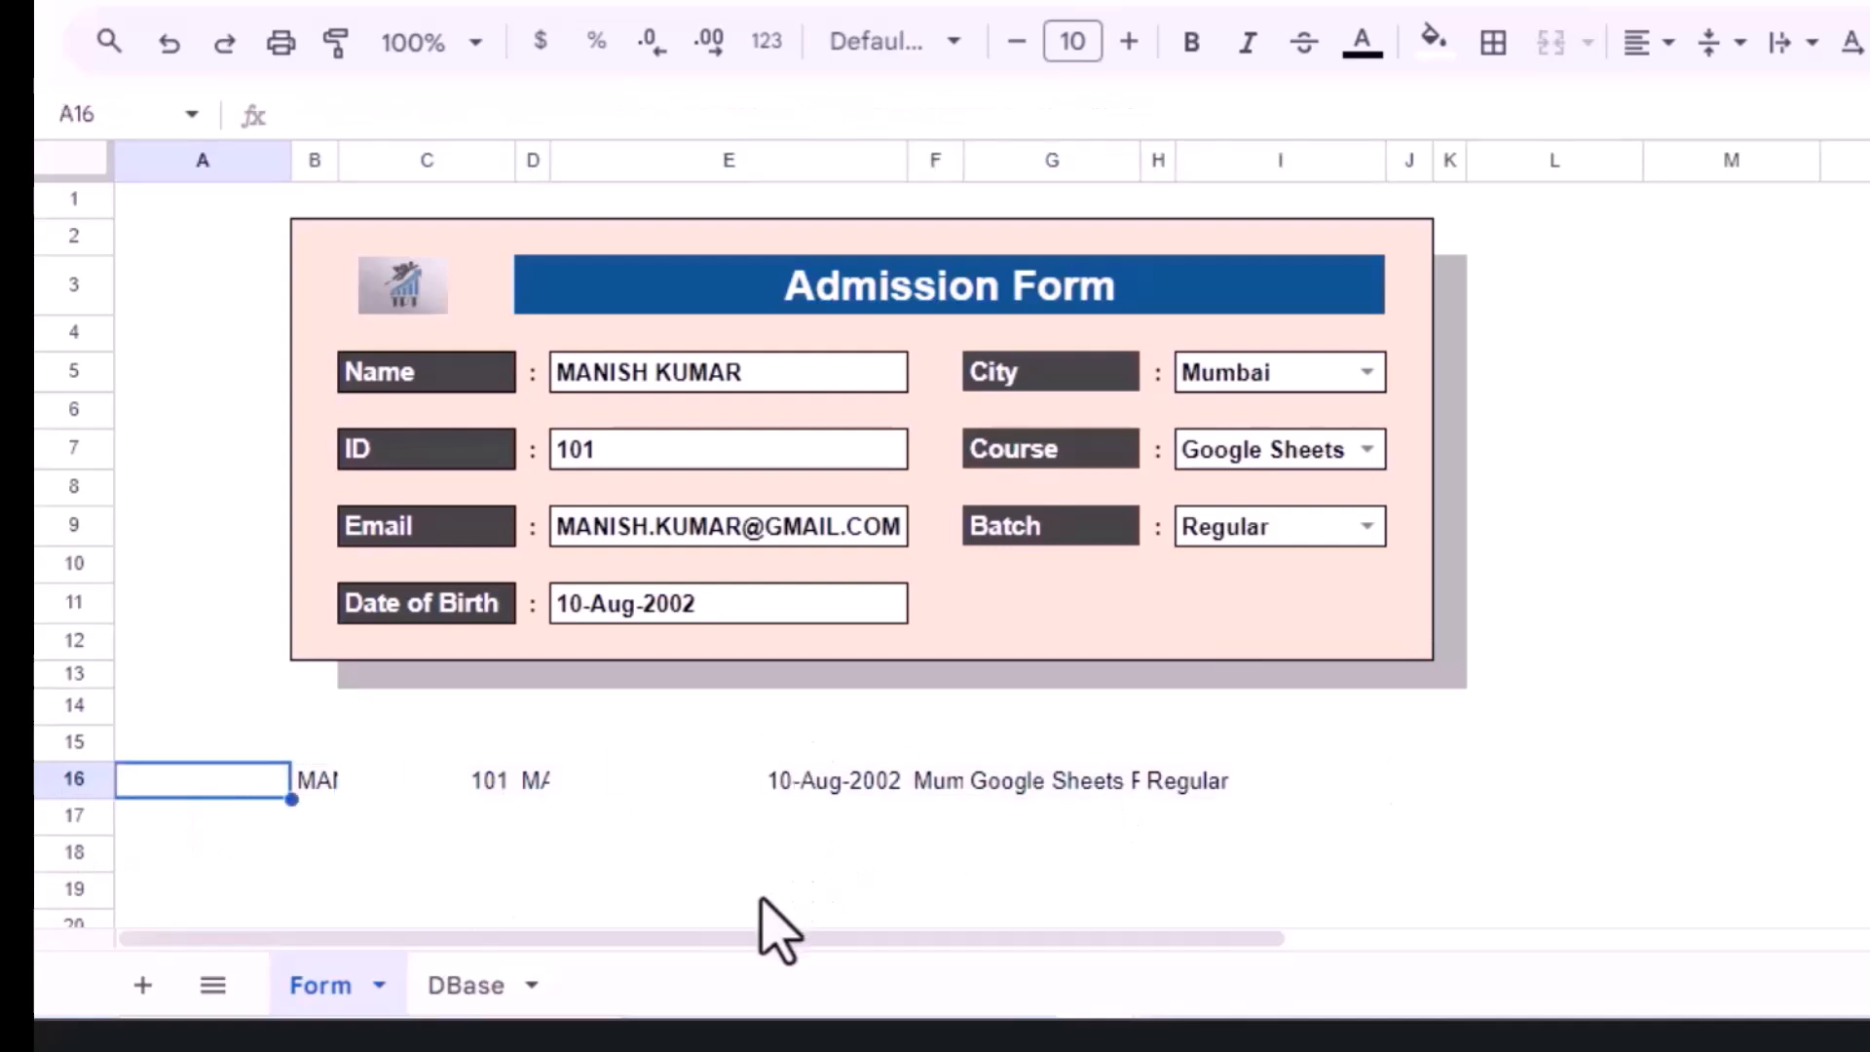
# Step: Add an =NOW() timestamp in A16, select A16:H16, and switch to the DBase sheet
pyautogui.write('=NOW(')
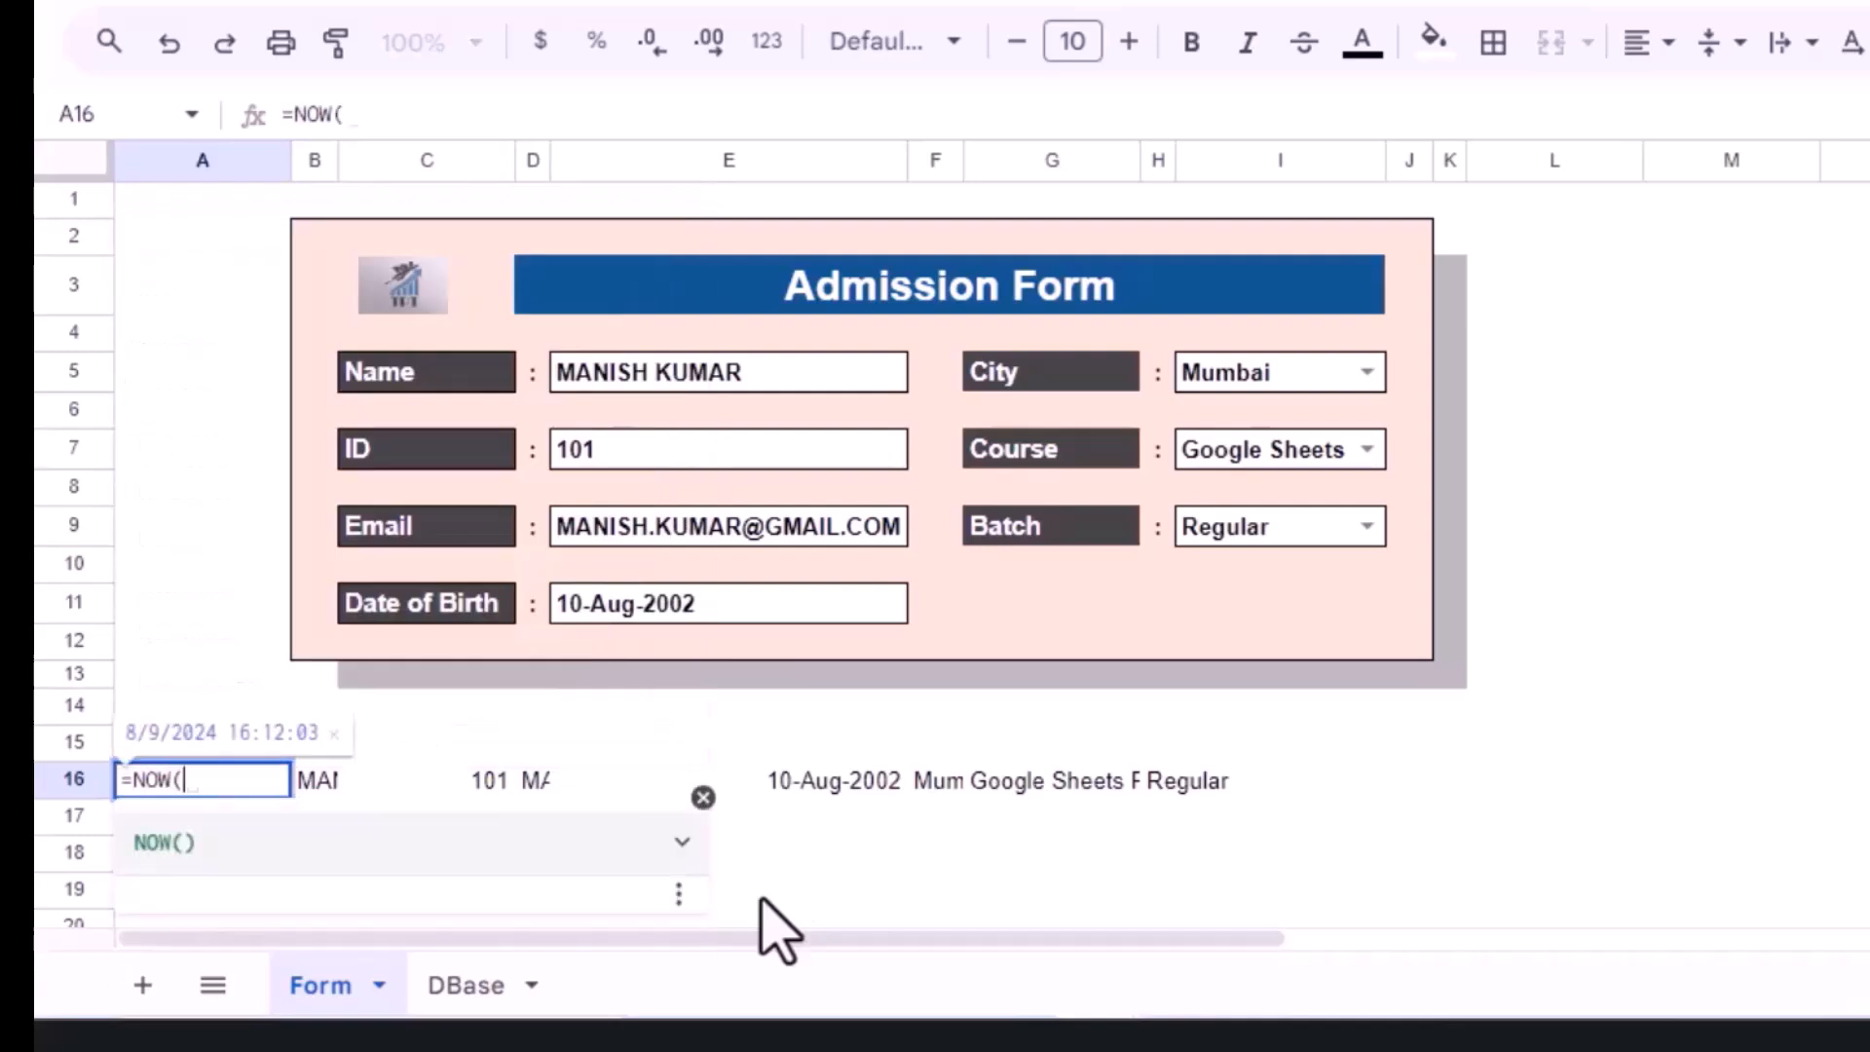
pyautogui.press('Return')
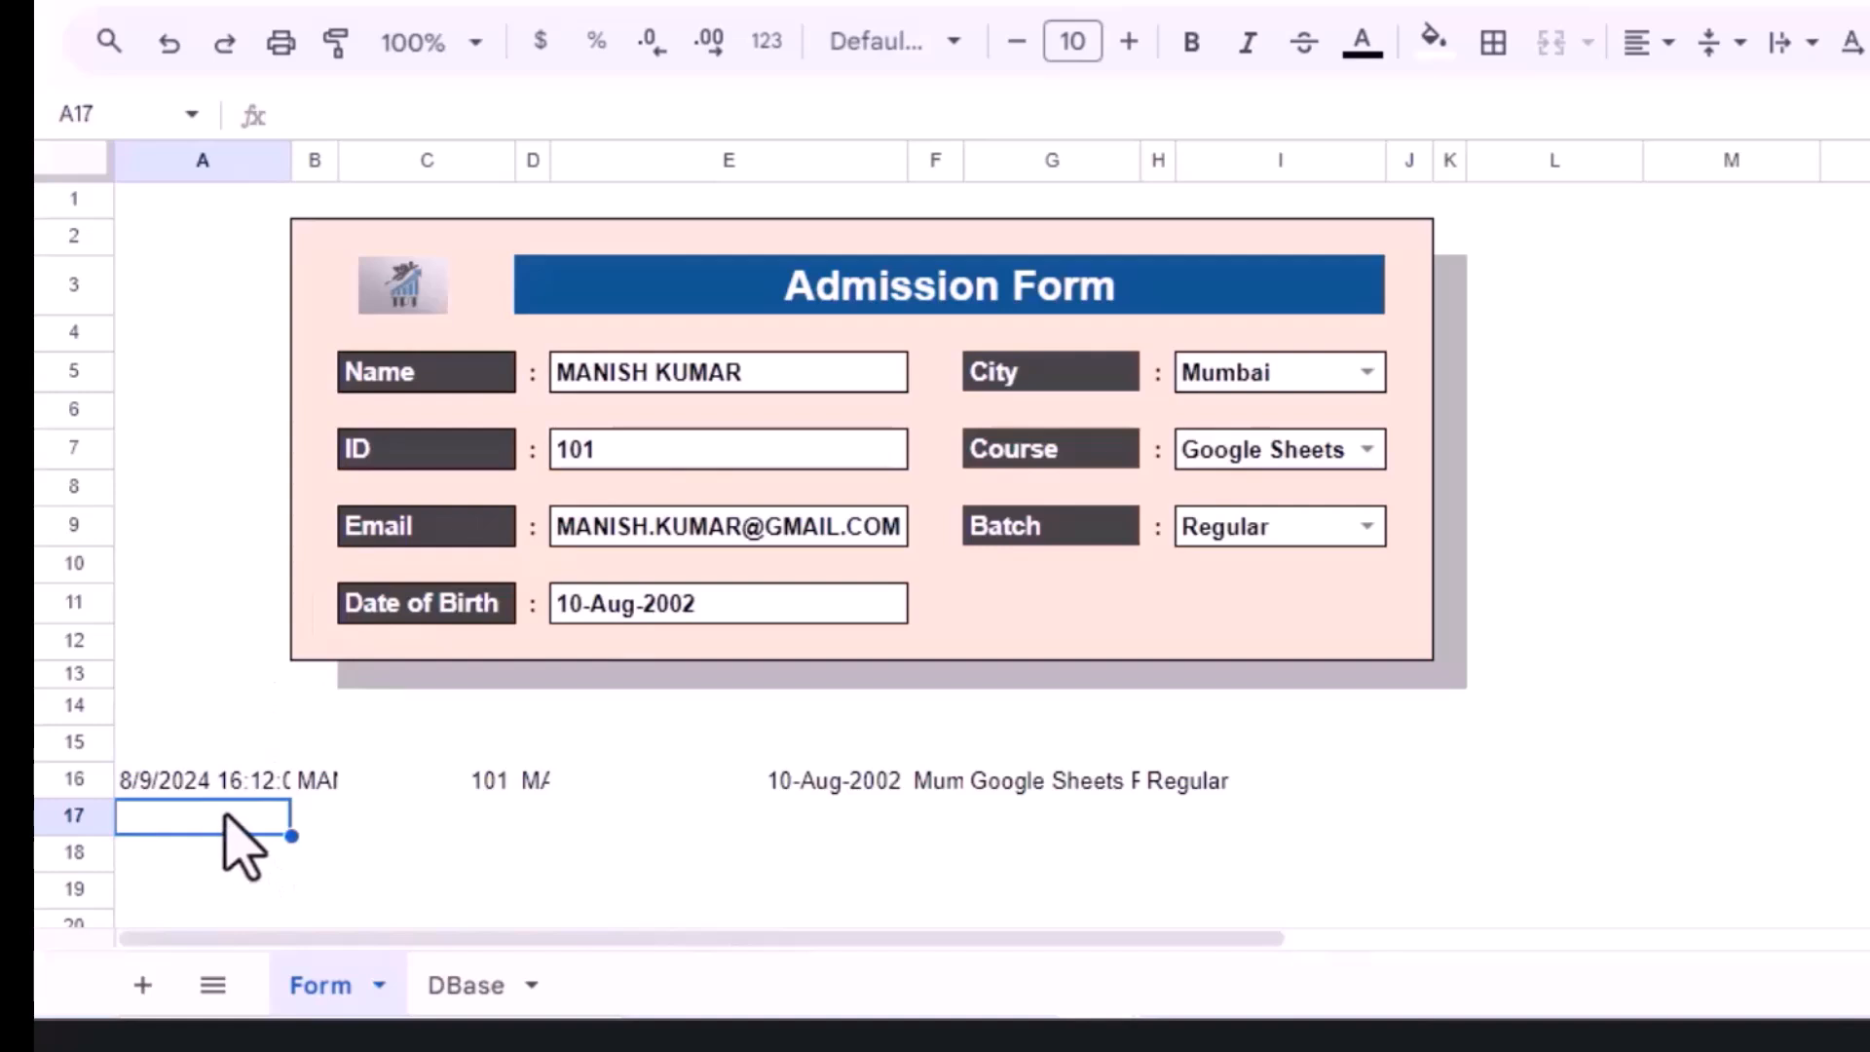
pyautogui.moveTo(155, 782); pyautogui.dragTo(1181, 802)
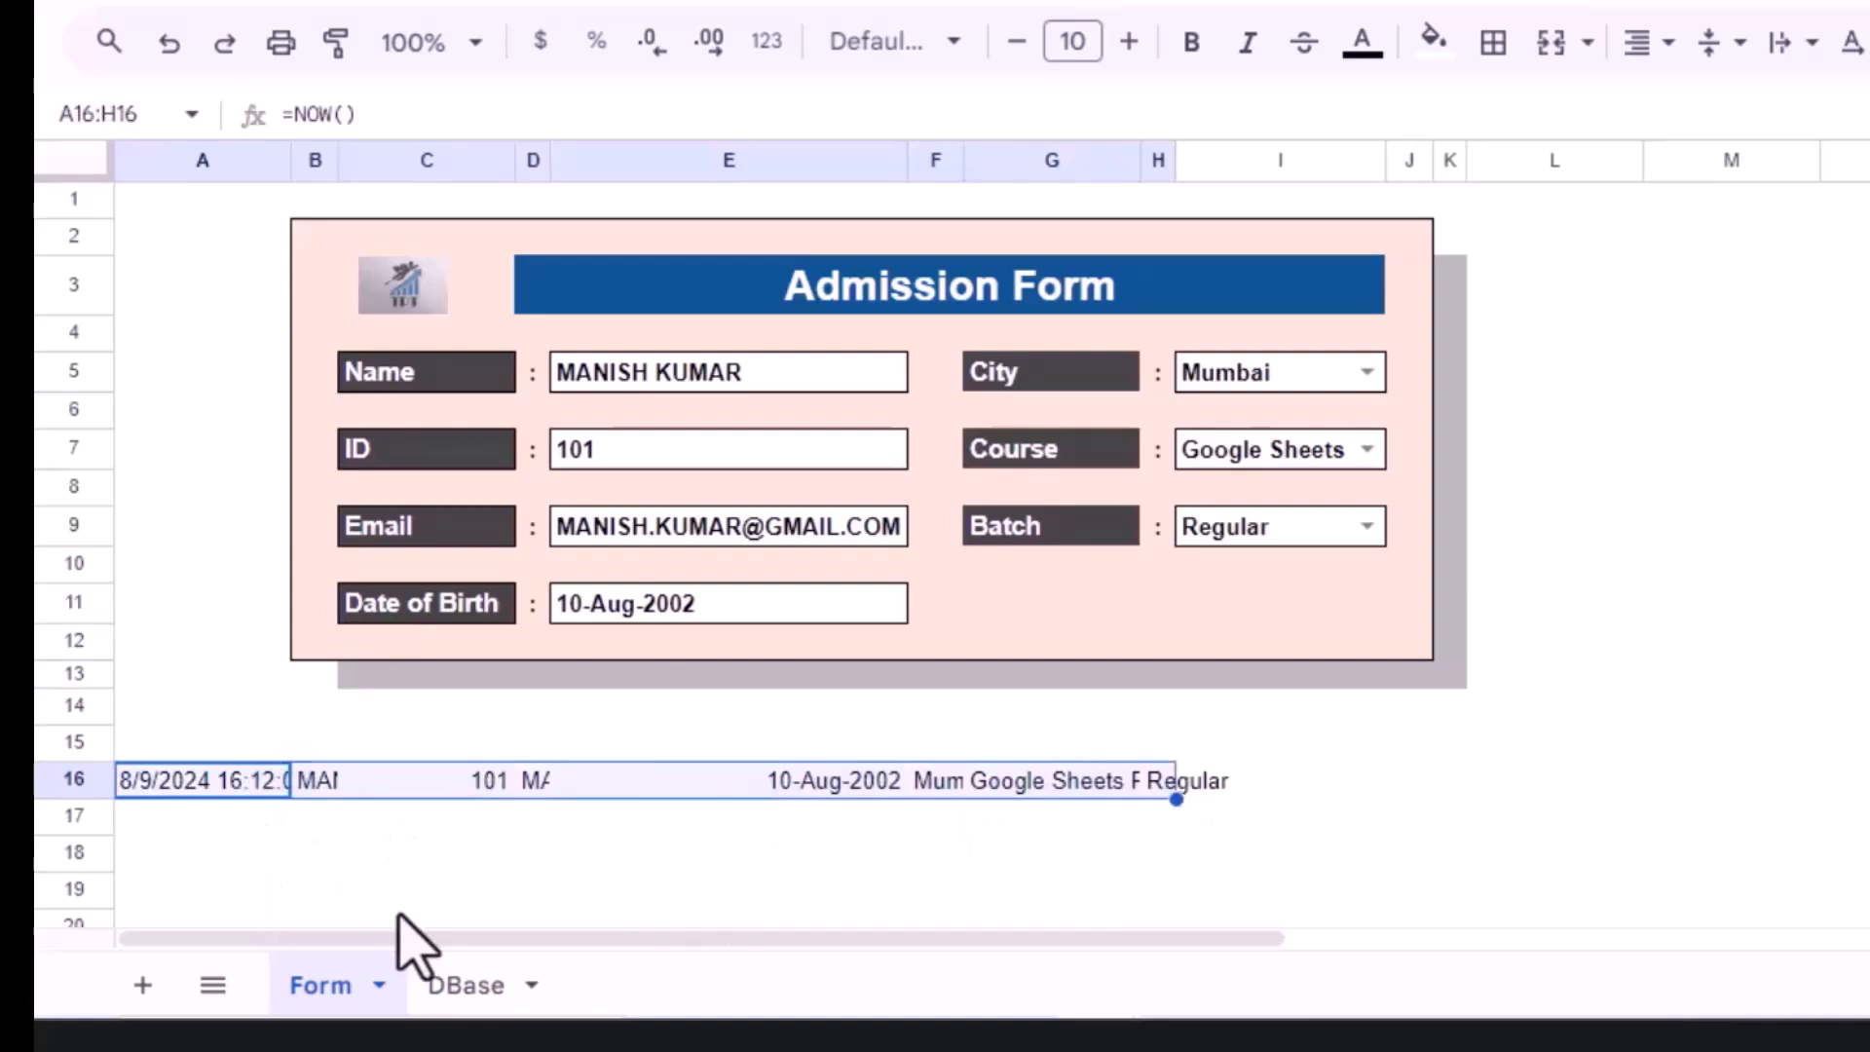
pyautogui.click(448, 986)
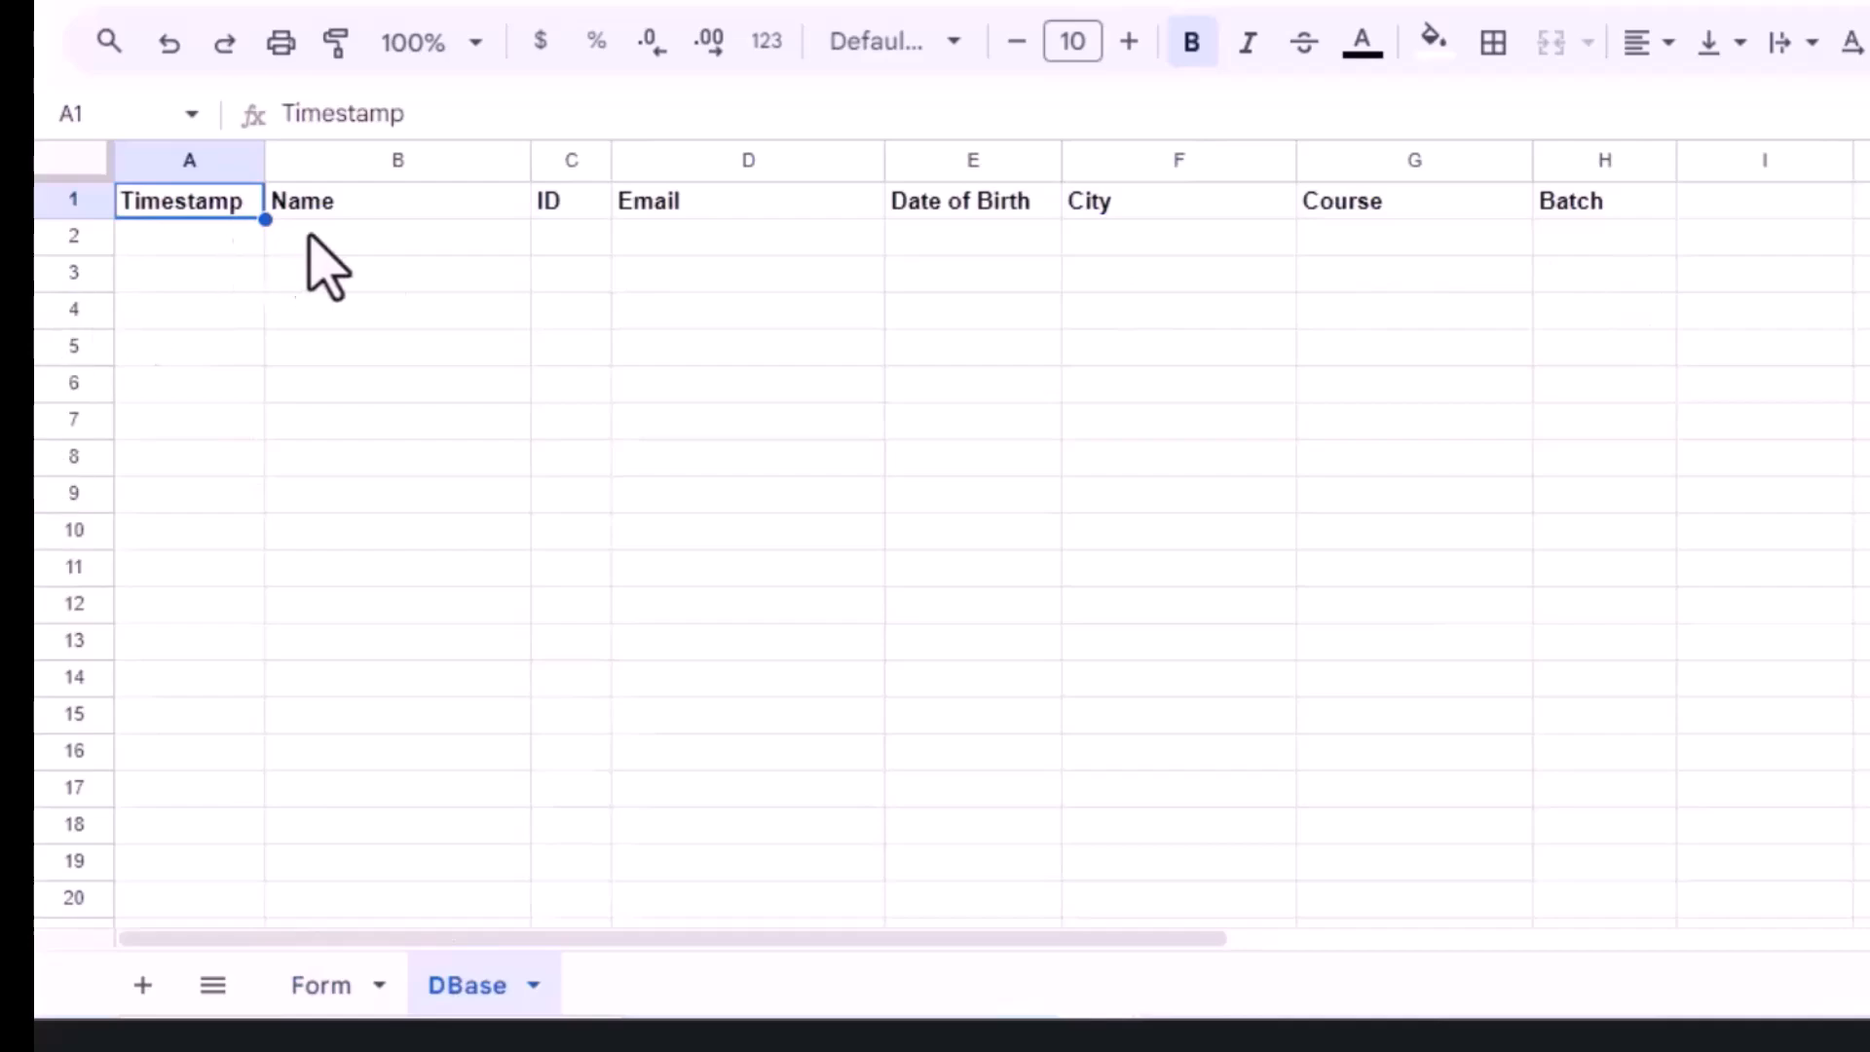
# Step: Look through the Macros menu without choosing, then park the cursor on empty cells in both sheets
pyautogui.click(310, 989)
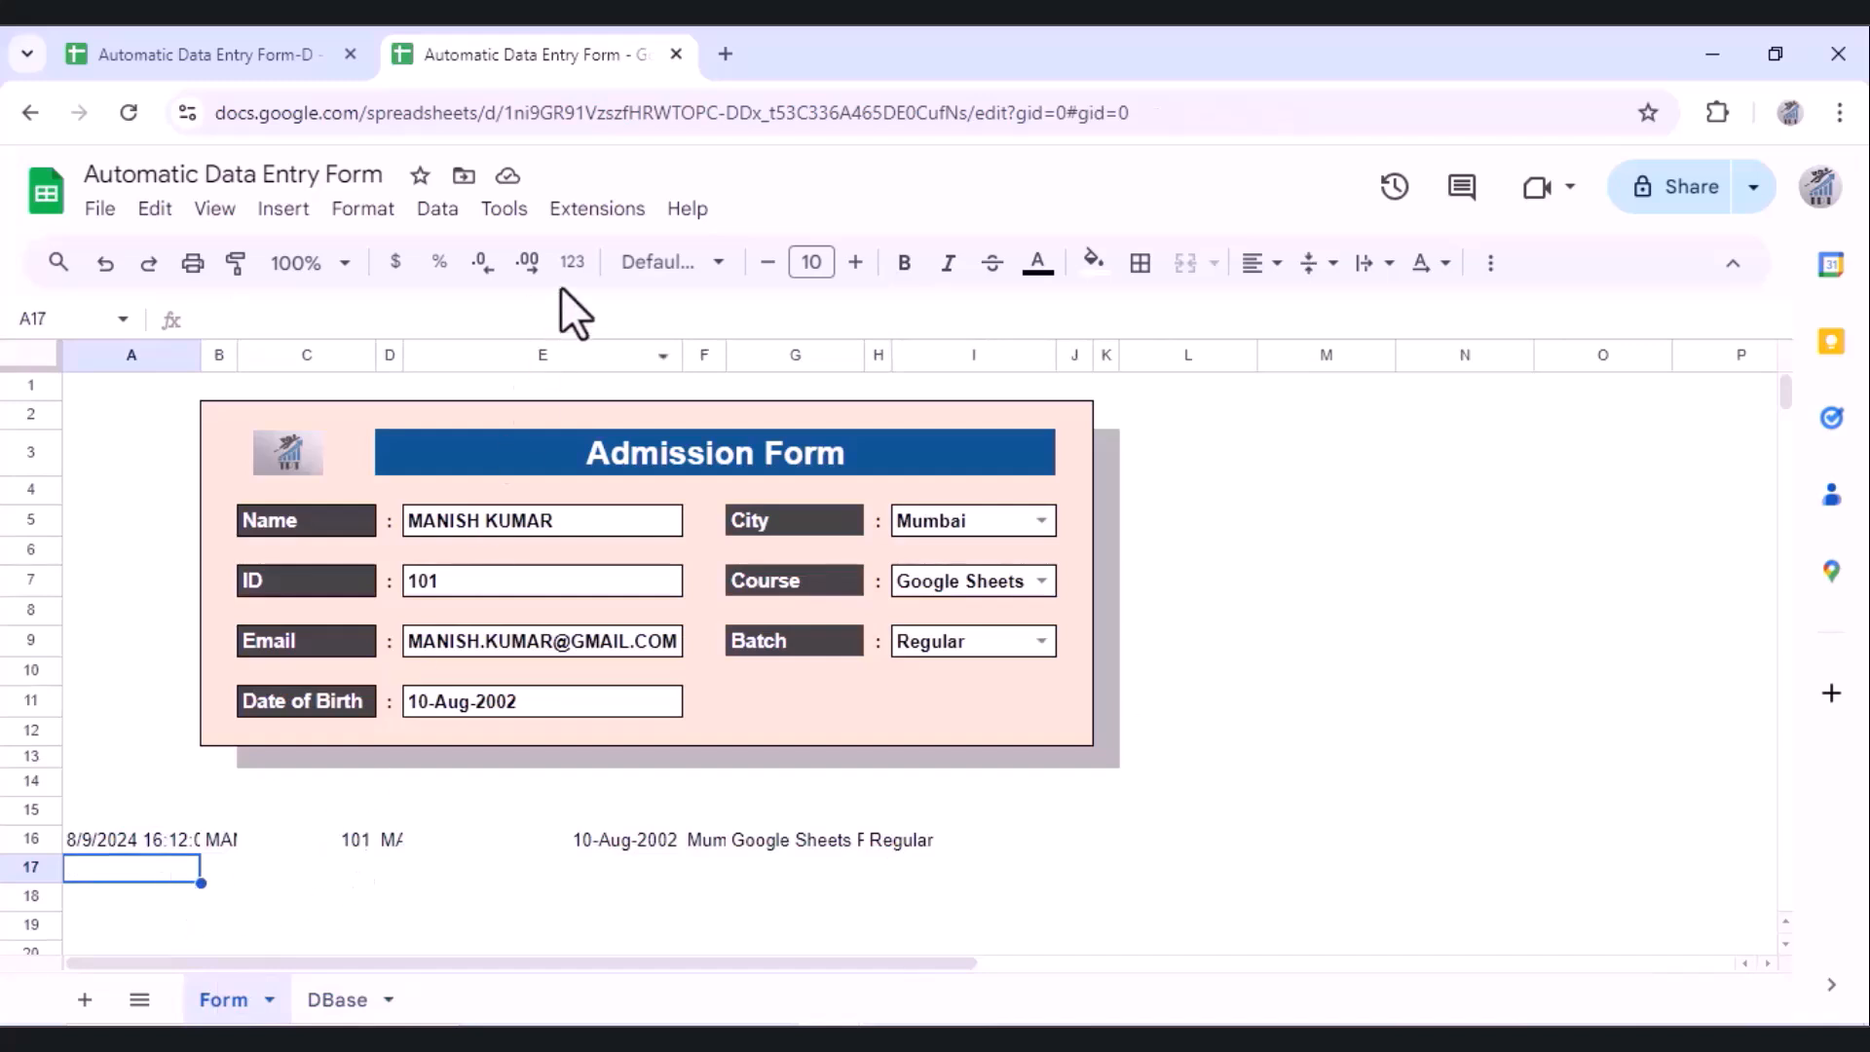
pyautogui.click(596, 208)
pyautogui.moveTo(648, 302)
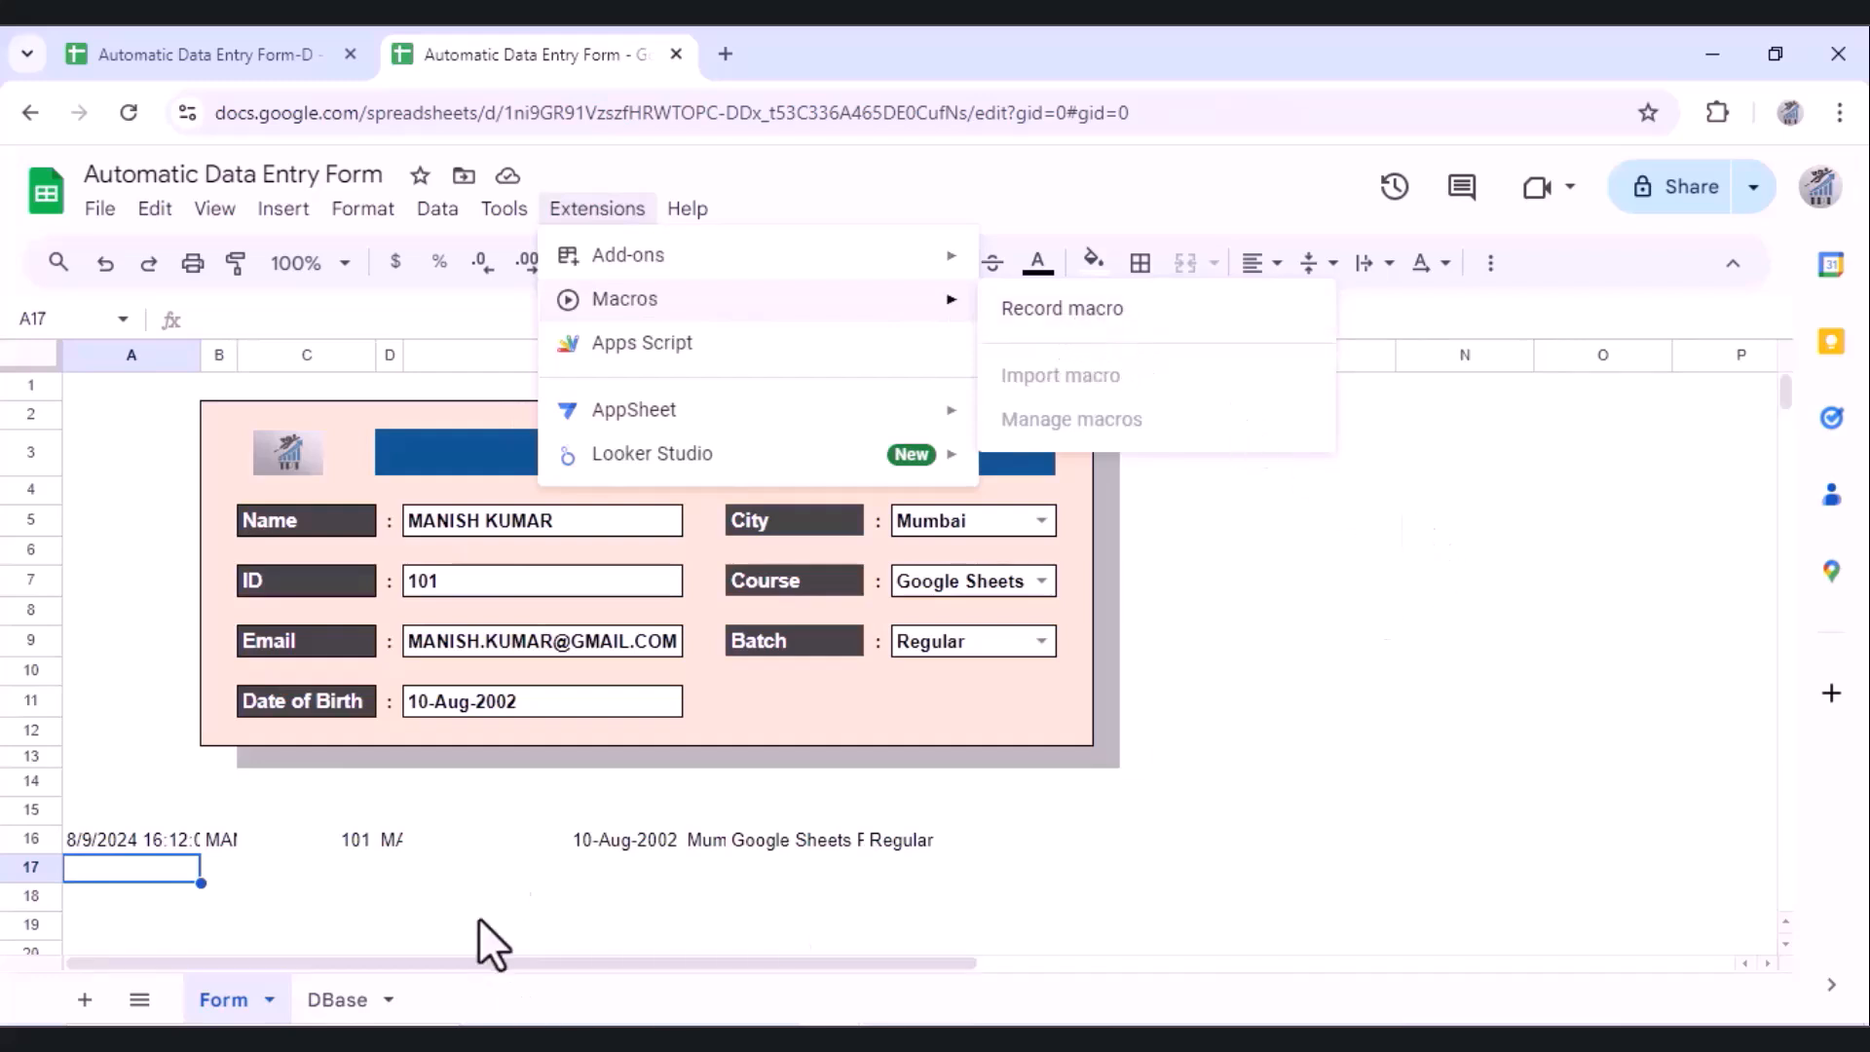
pyautogui.press('Escape')
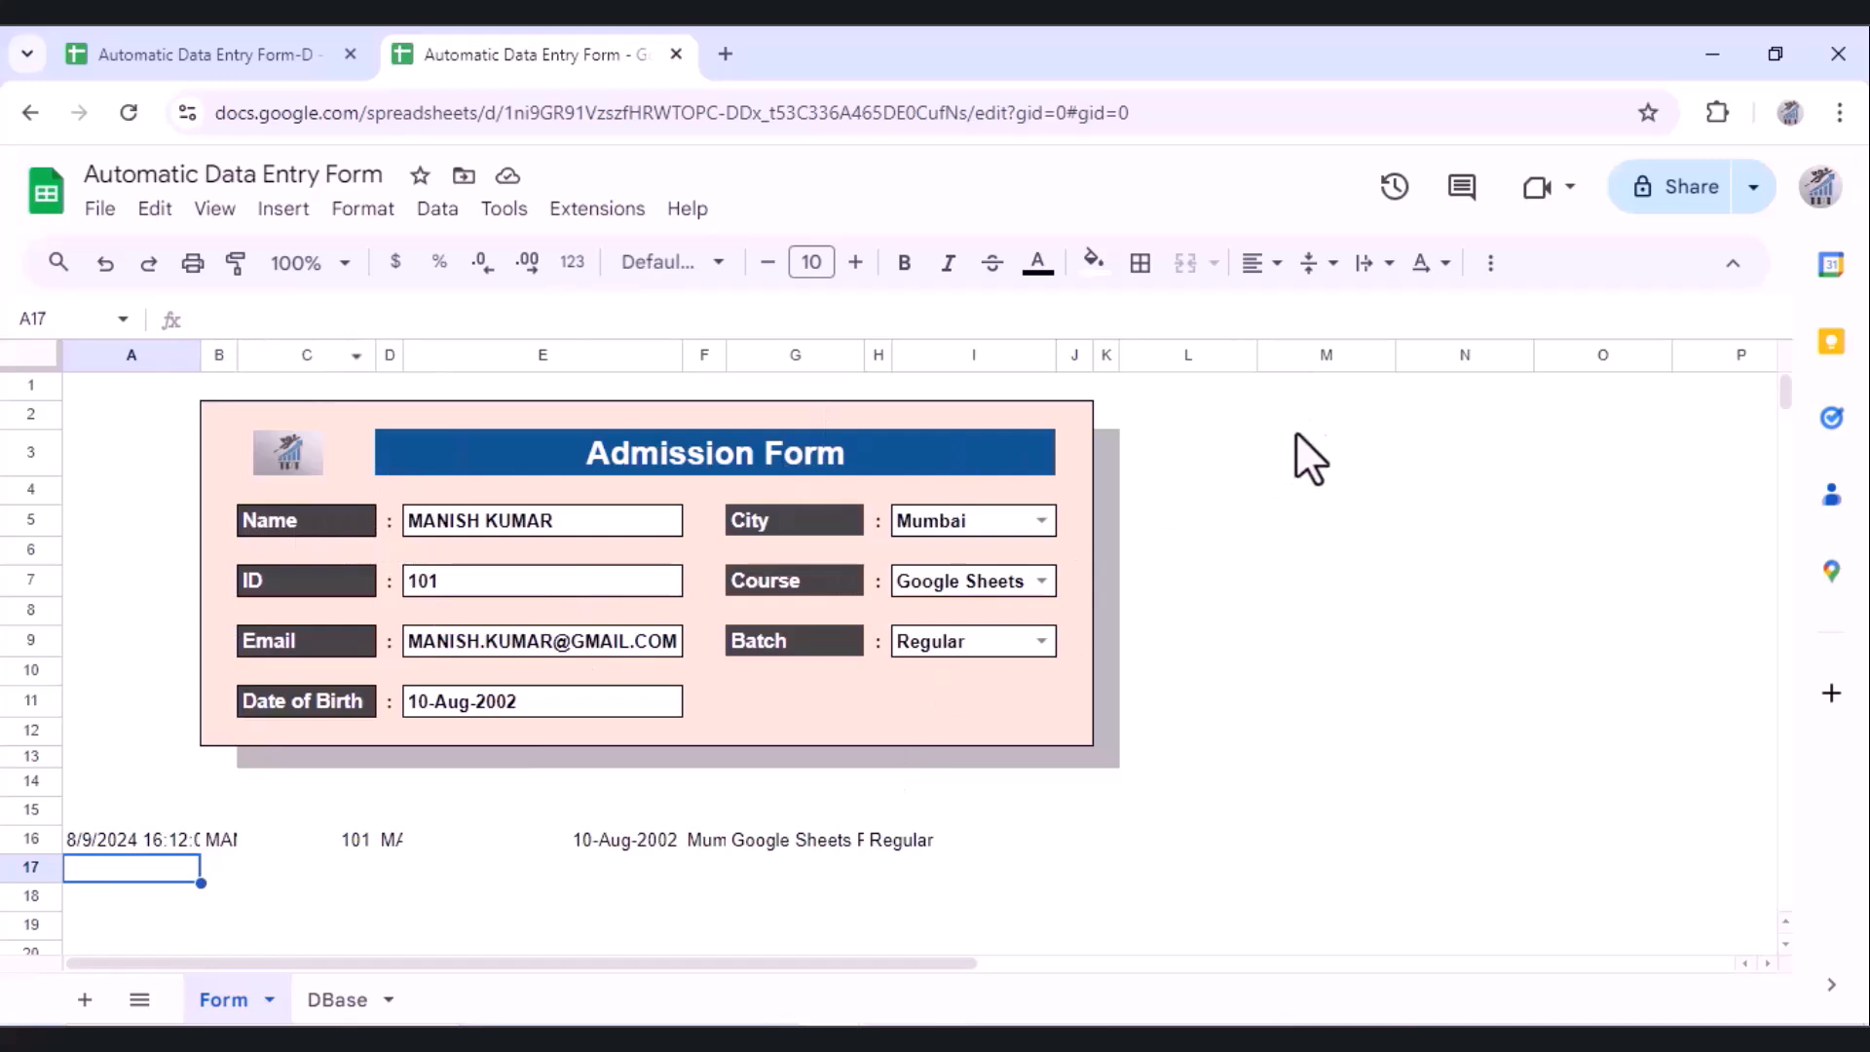
pyautogui.click(1202, 410)
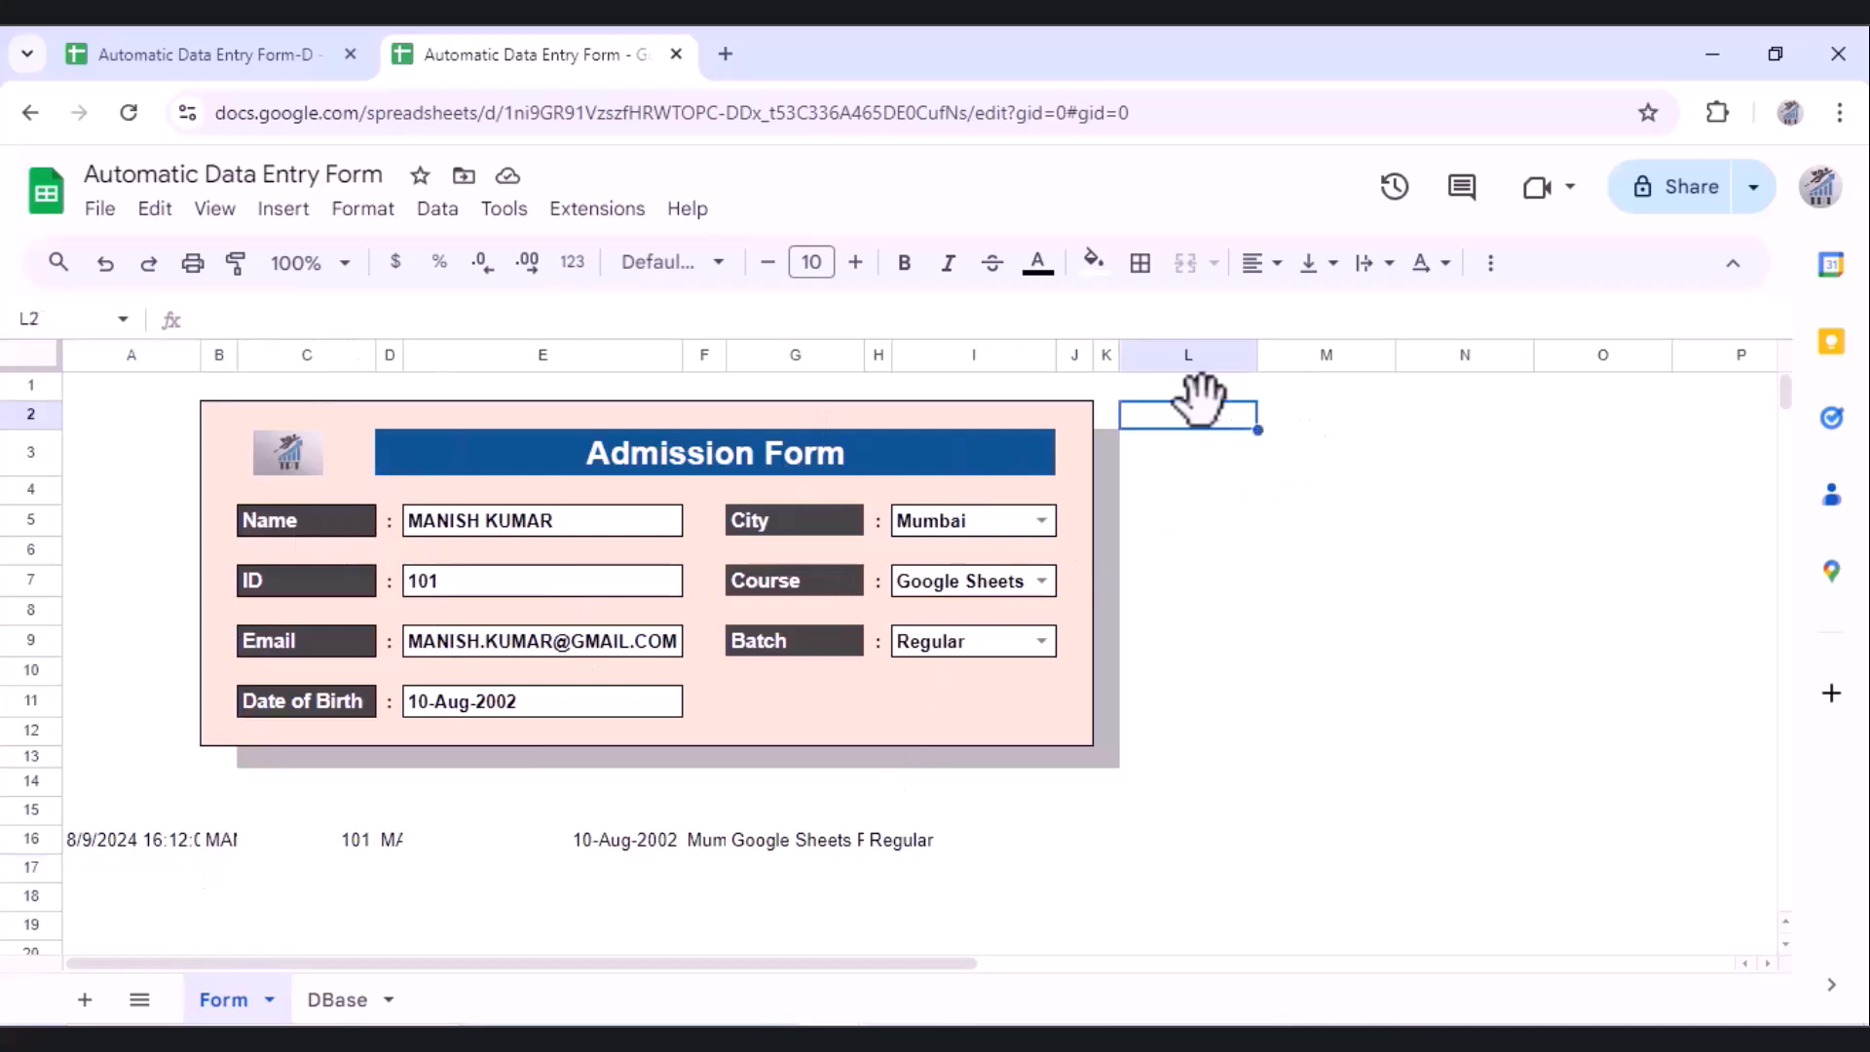
pyautogui.click(346, 1003)
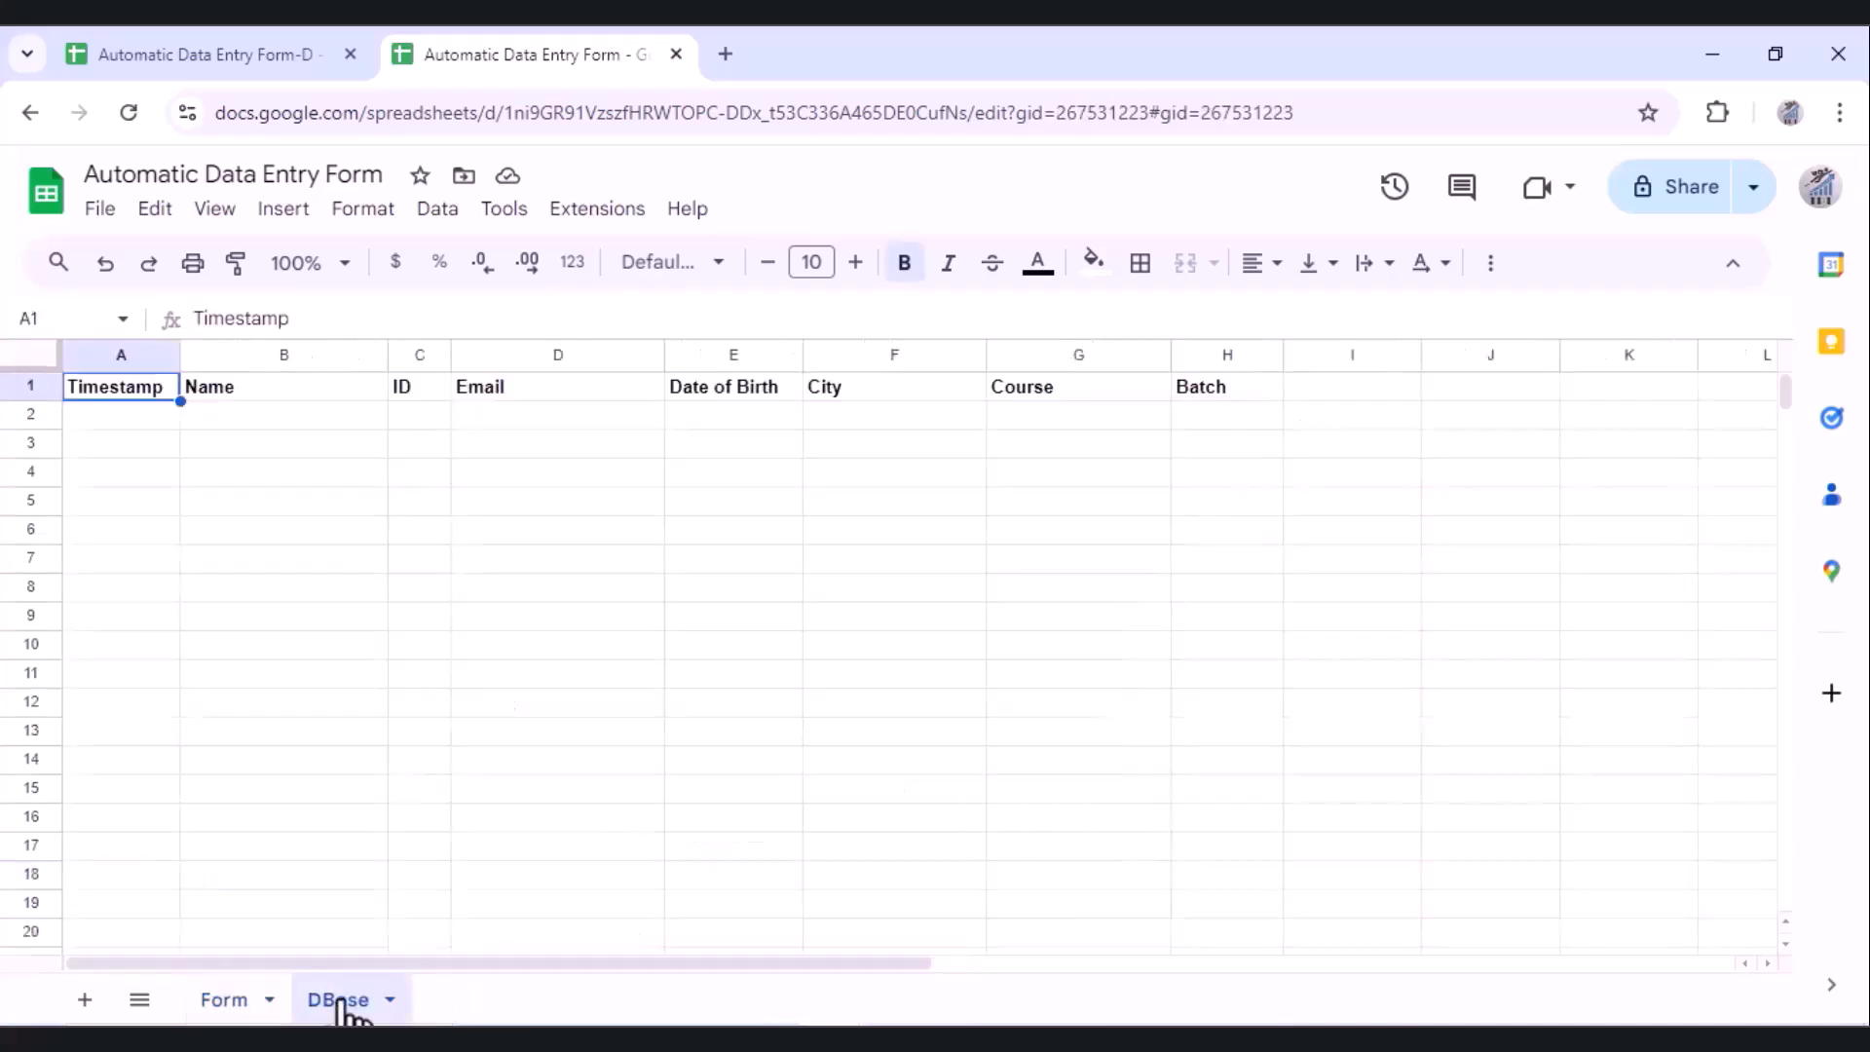
pyautogui.click(1306, 396)
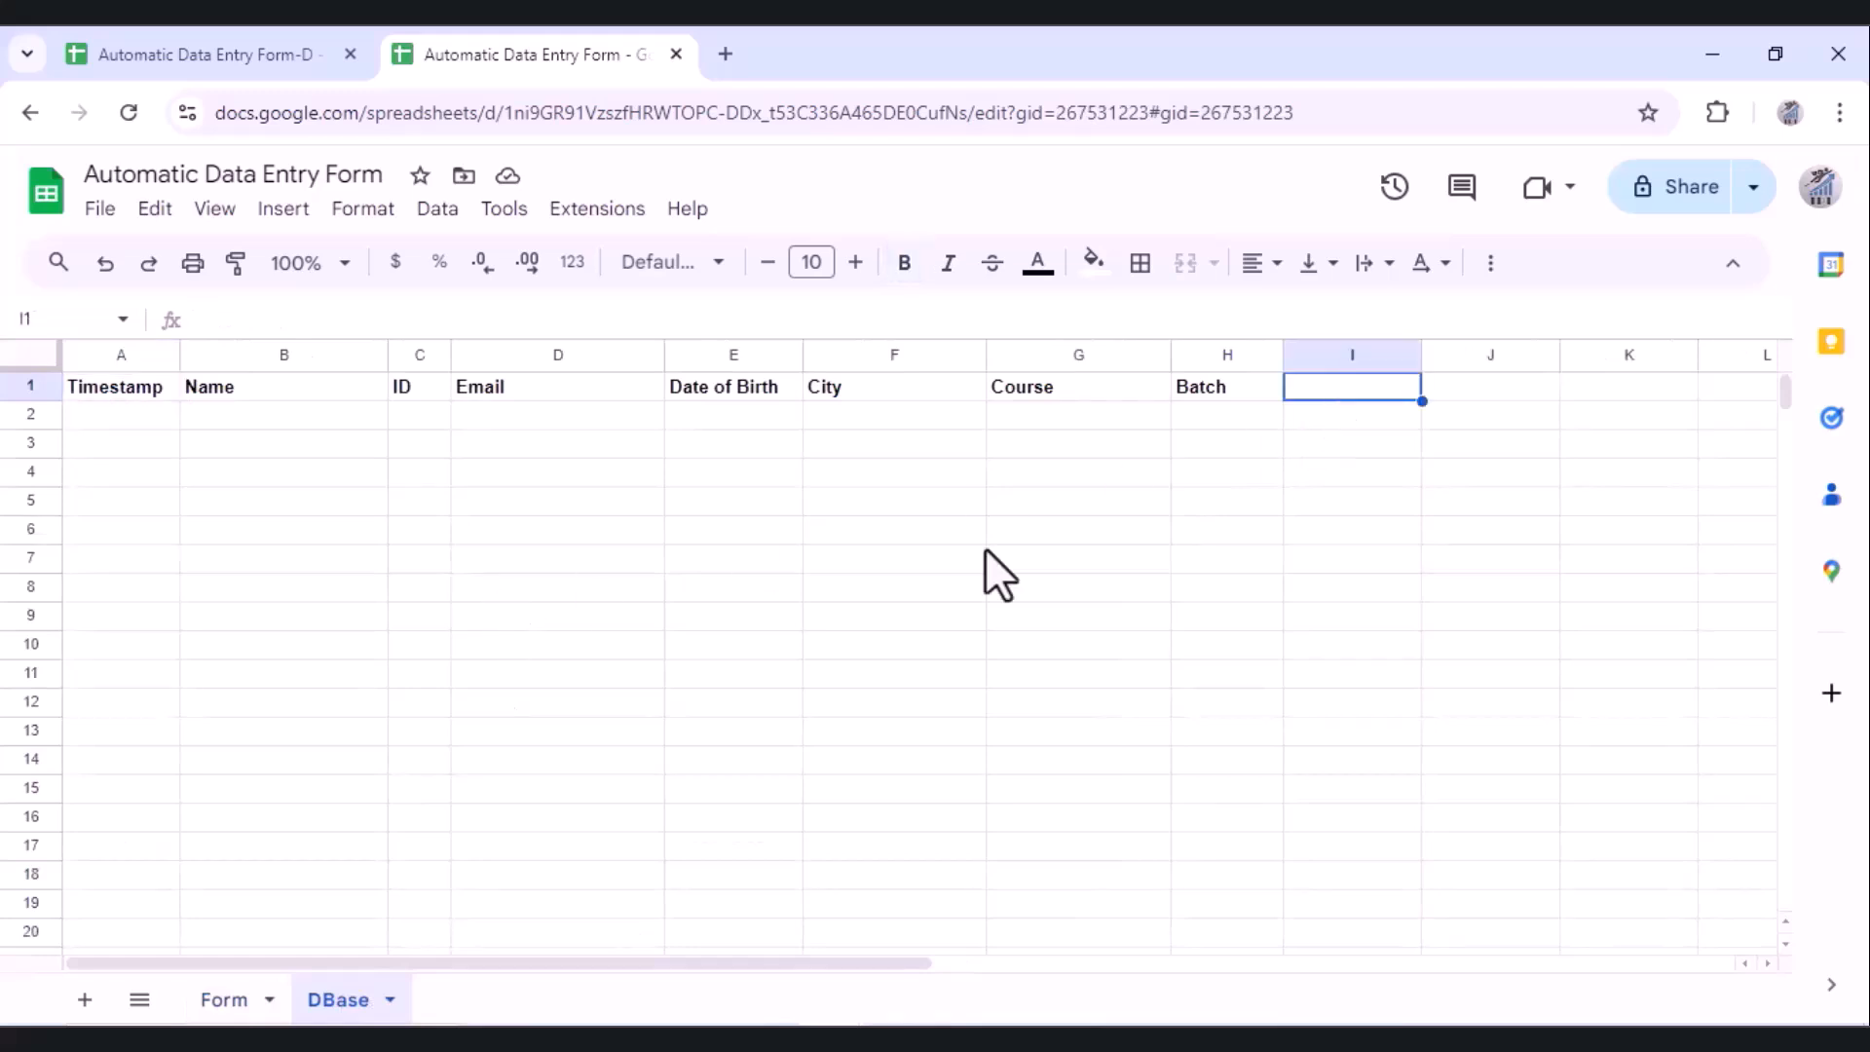
pyautogui.click(244, 1002)
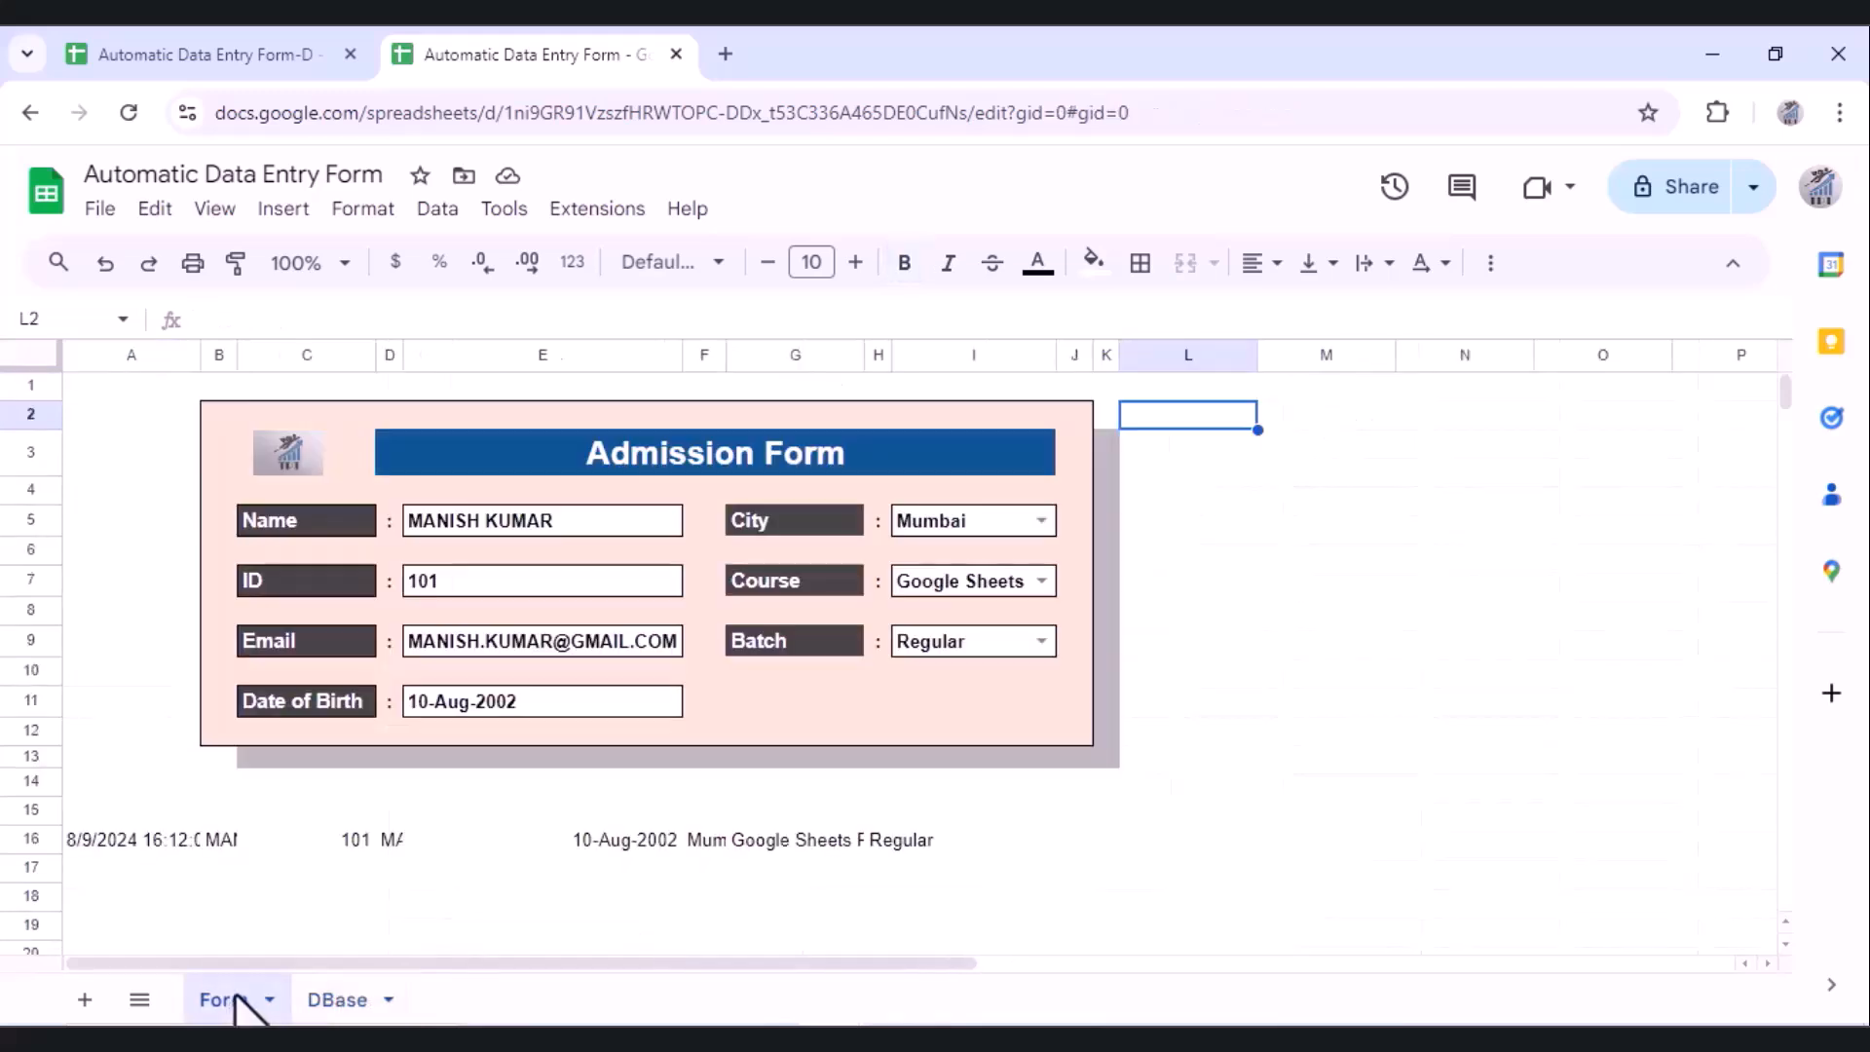
# Step: Start recording a new macro with absolute references, first selecting timestamp cell A16
pyautogui.click(584, 209)
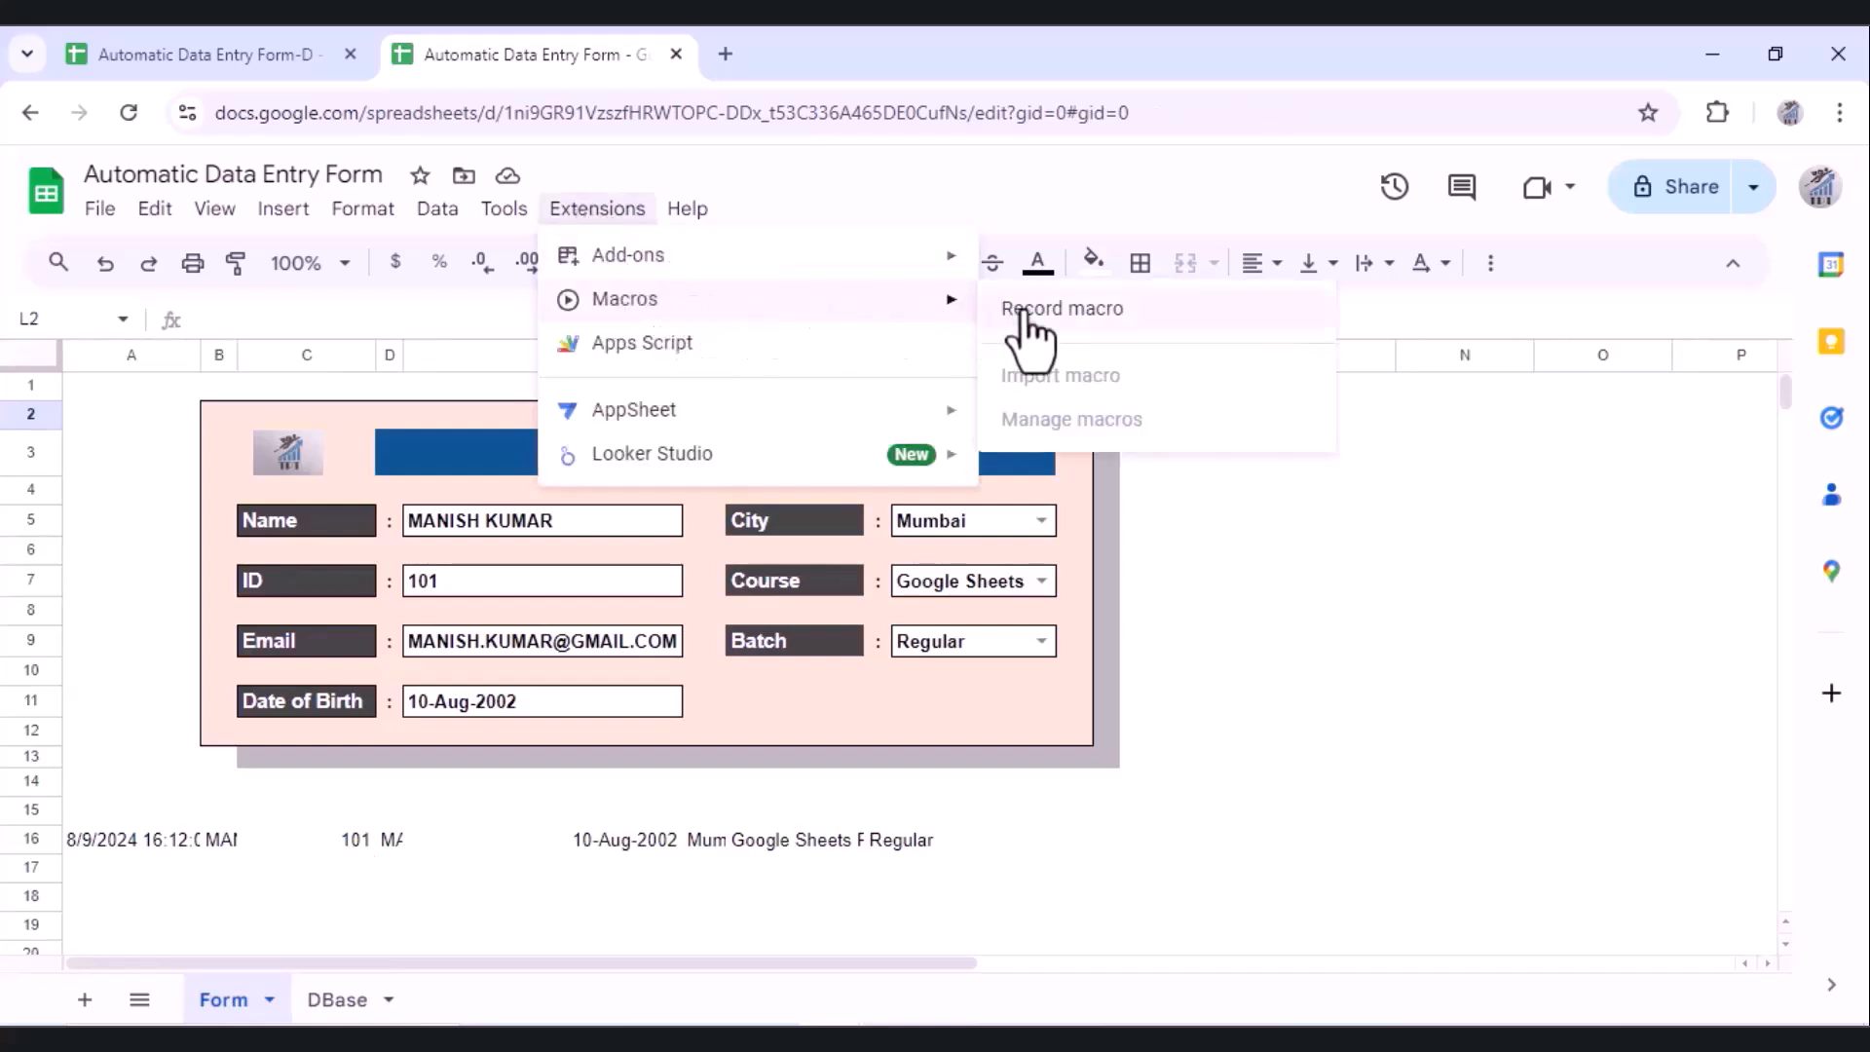
pyautogui.click(1023, 310)
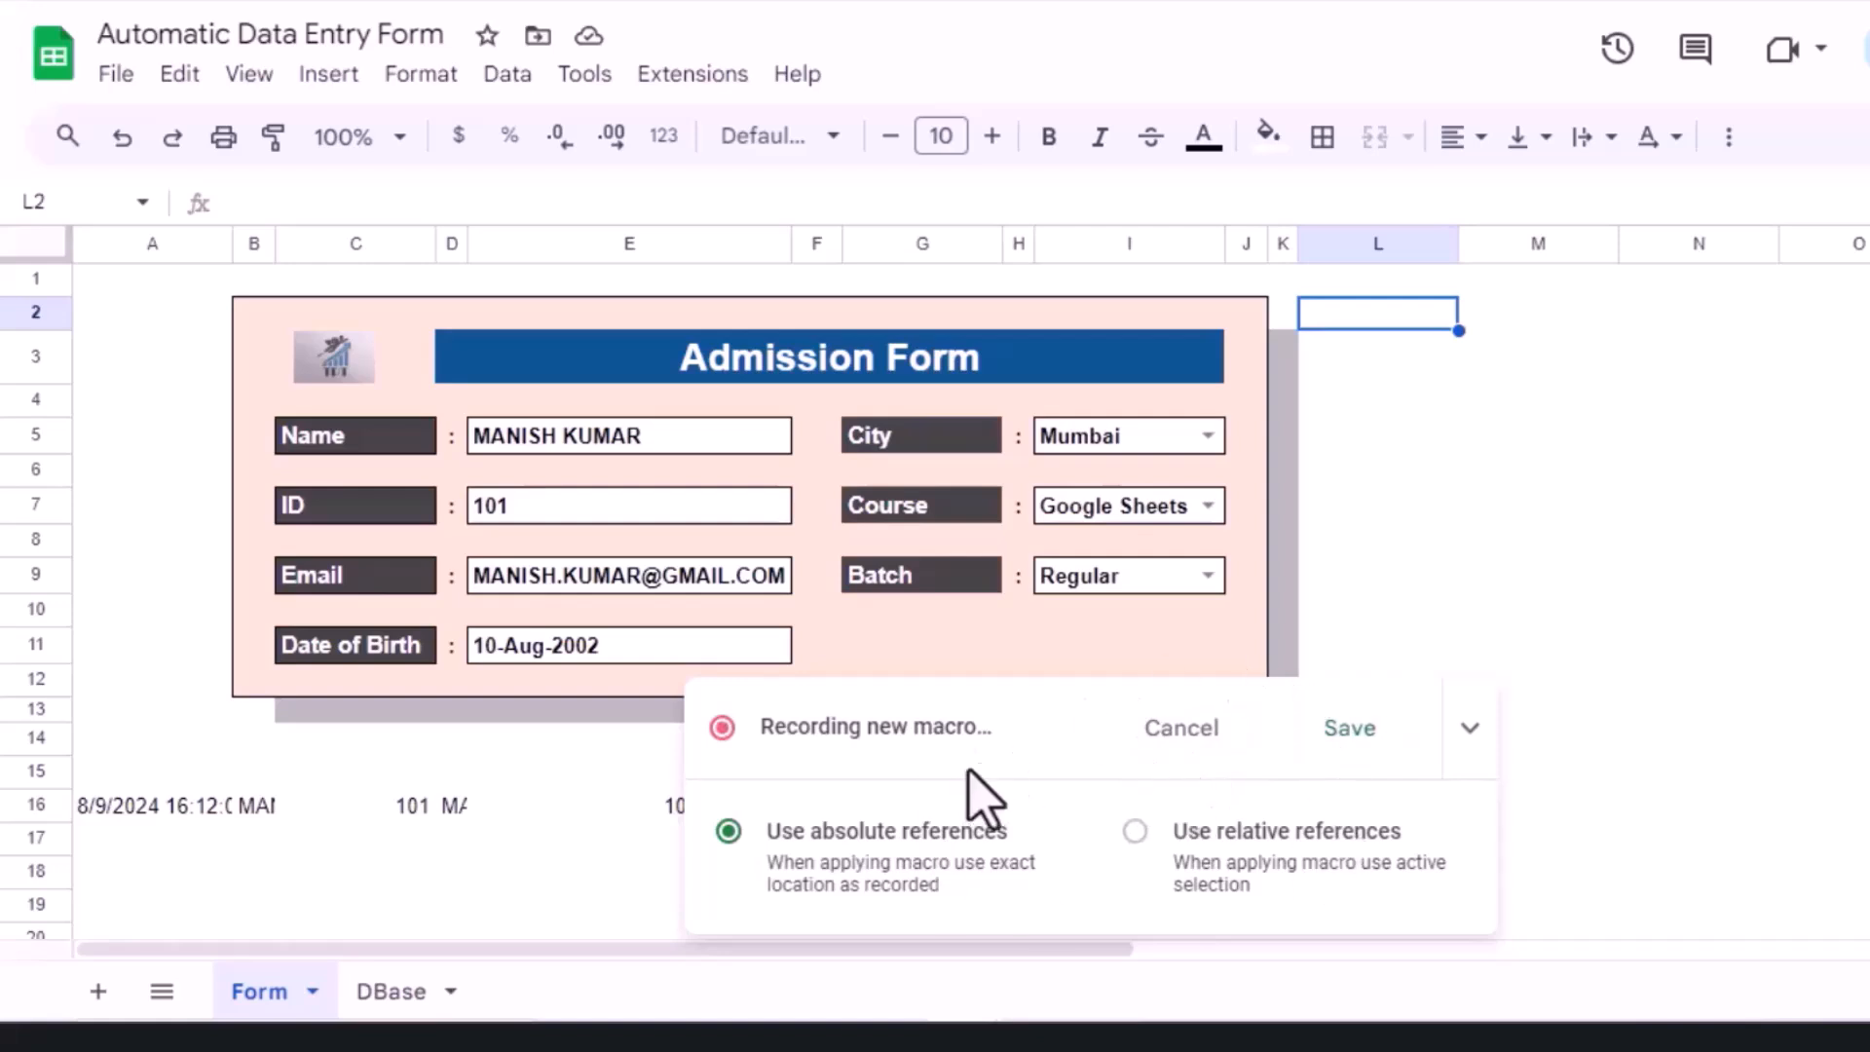
pyautogui.click(1470, 730)
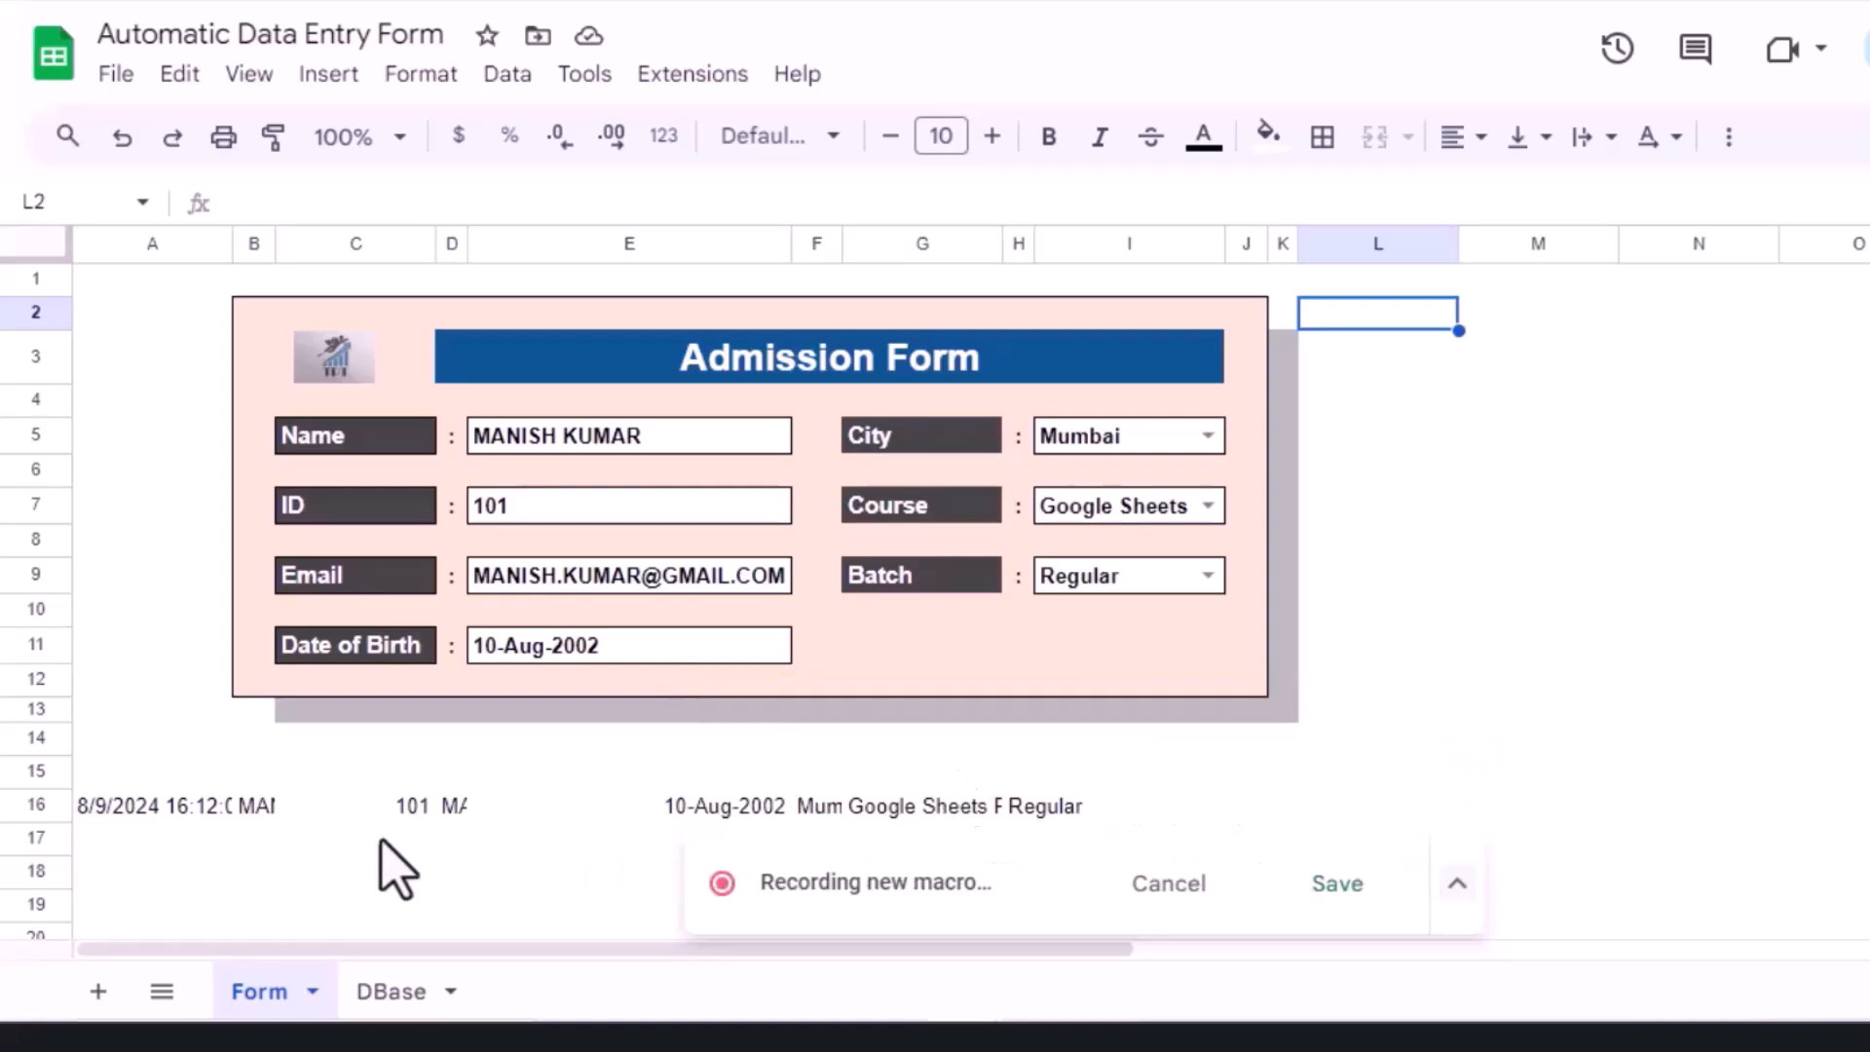
pyautogui.click(136, 808)
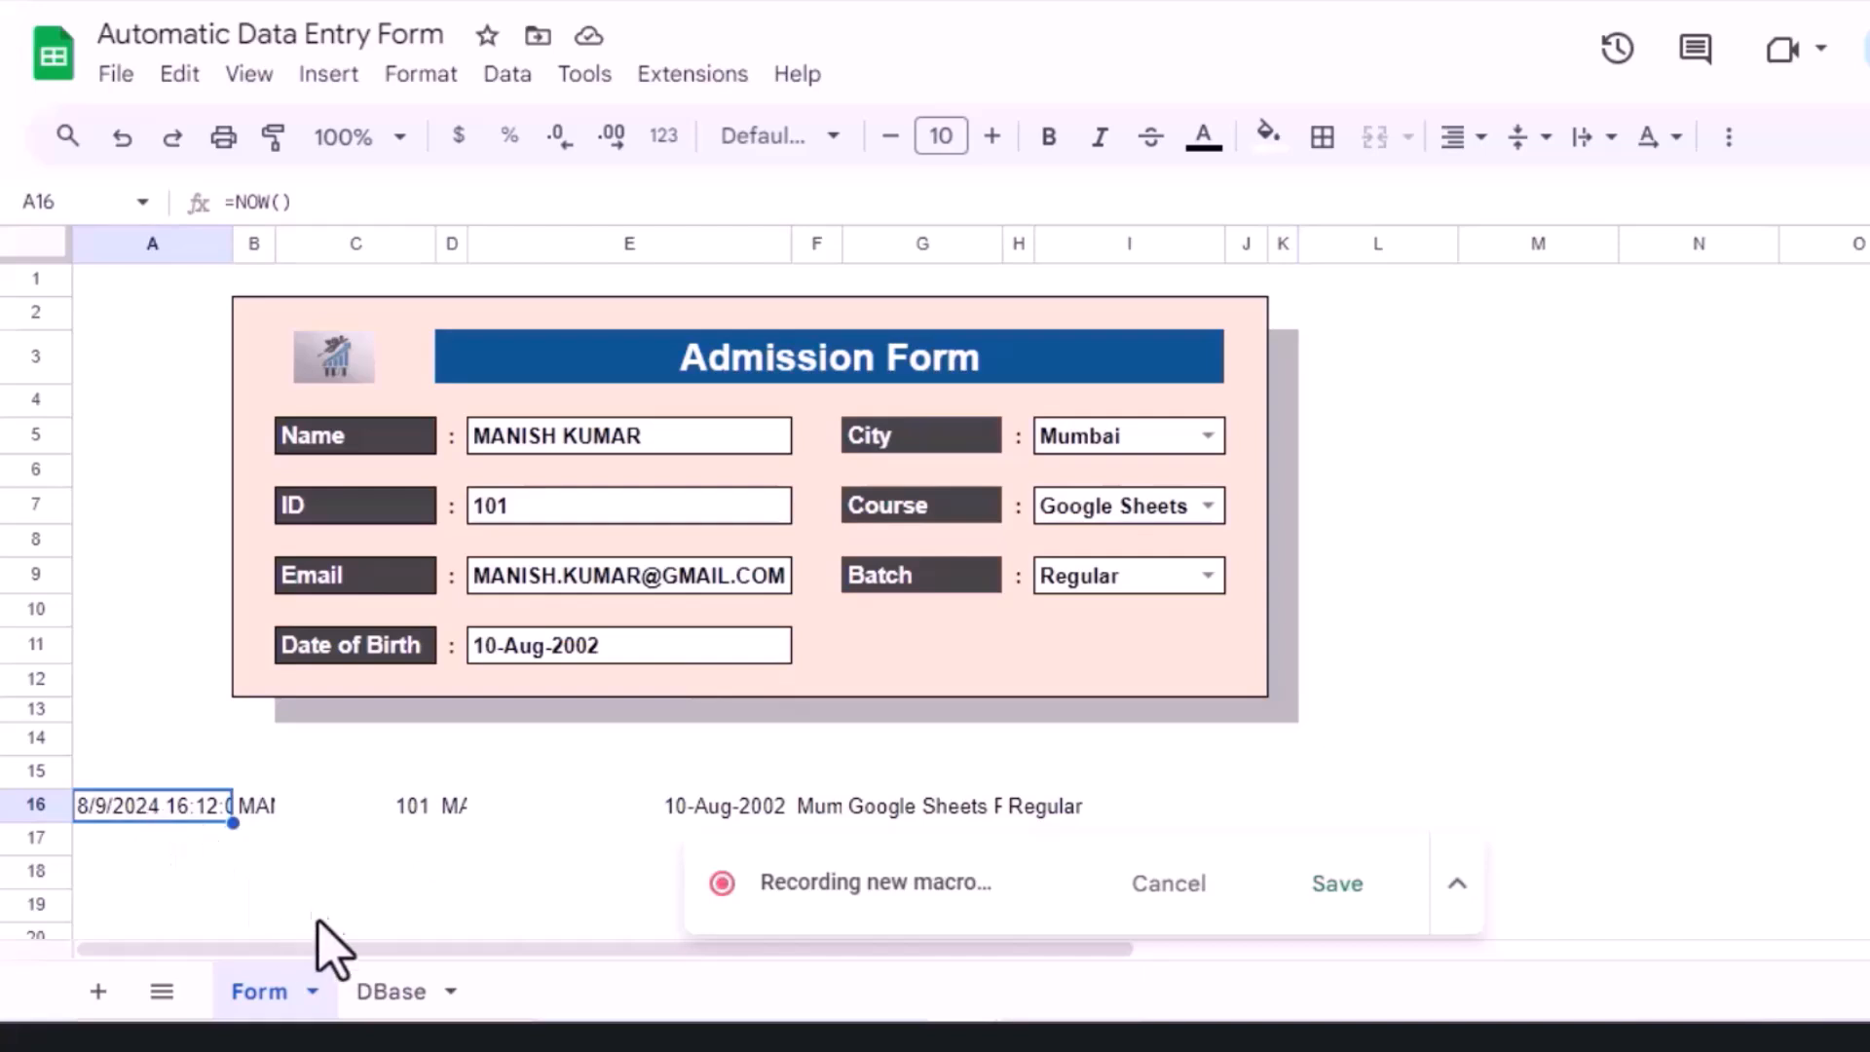
# Step: On DBase, insert one blank row above row 2 under the headers, then return to Form
pyautogui.click(384, 991)
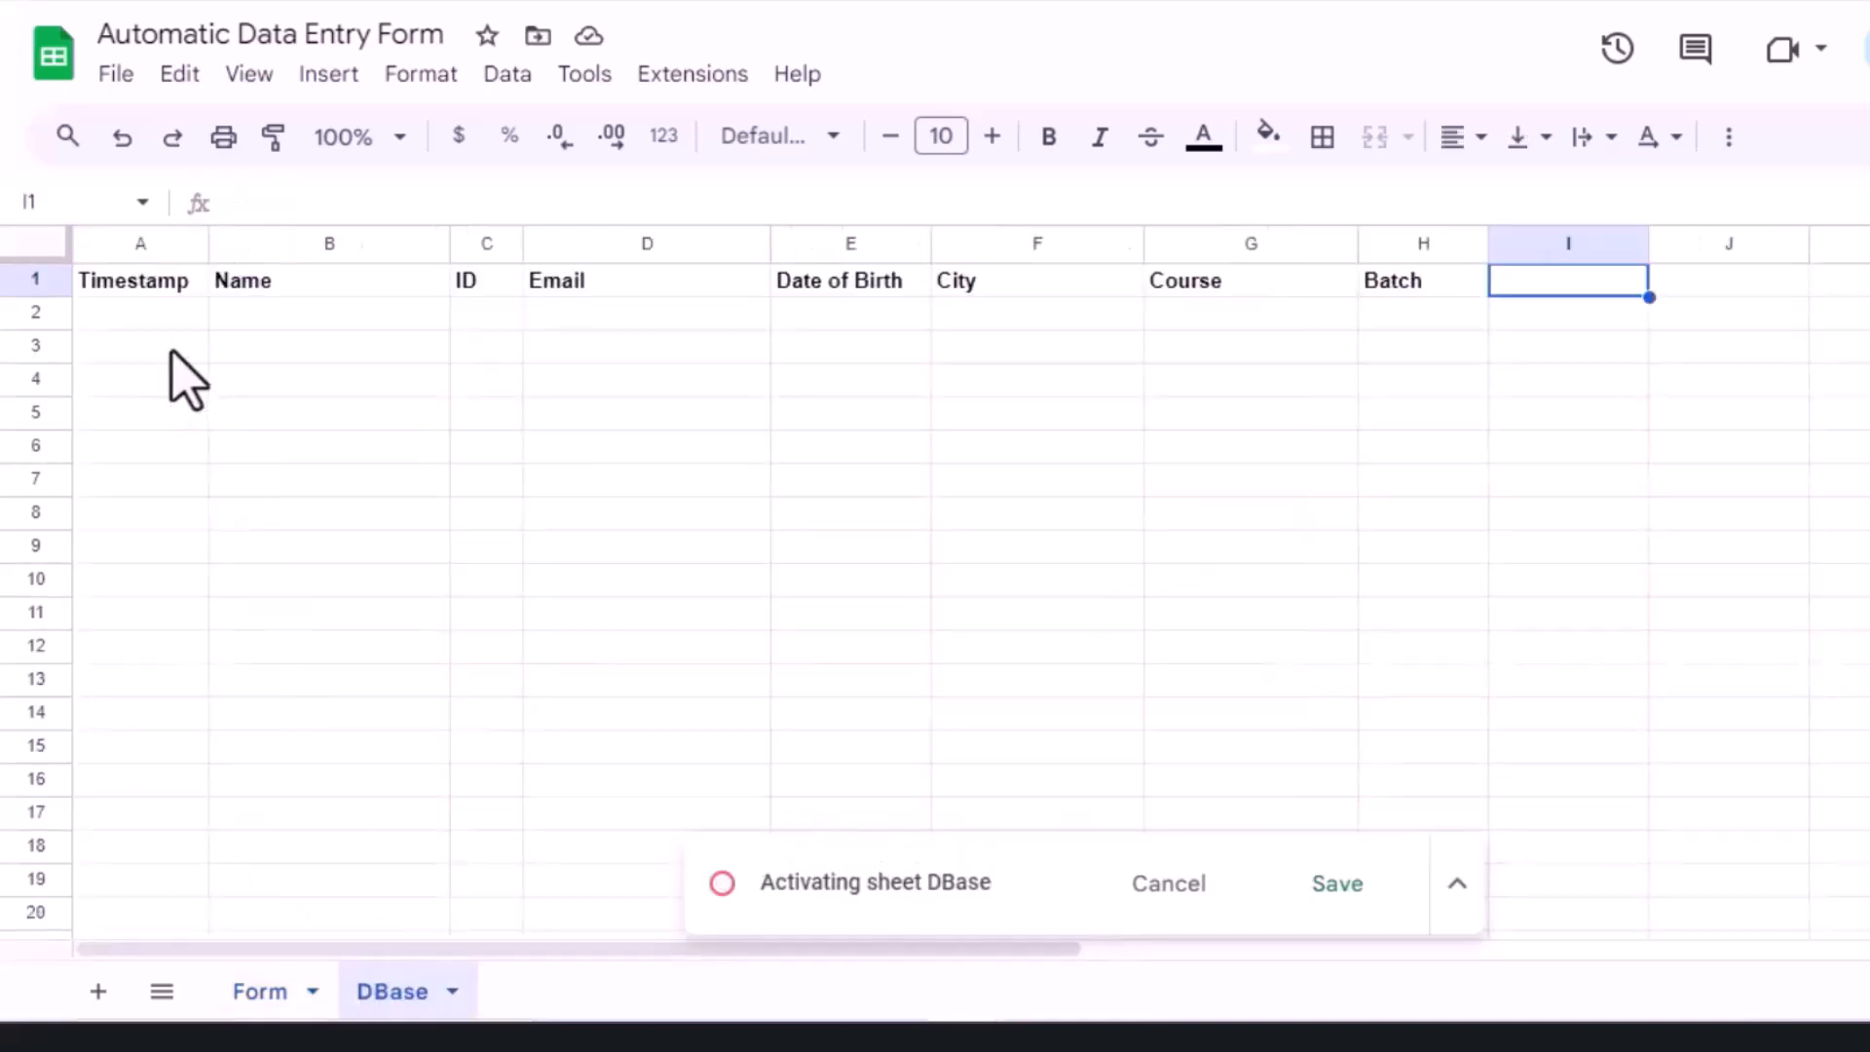
pyautogui.click(142, 325)
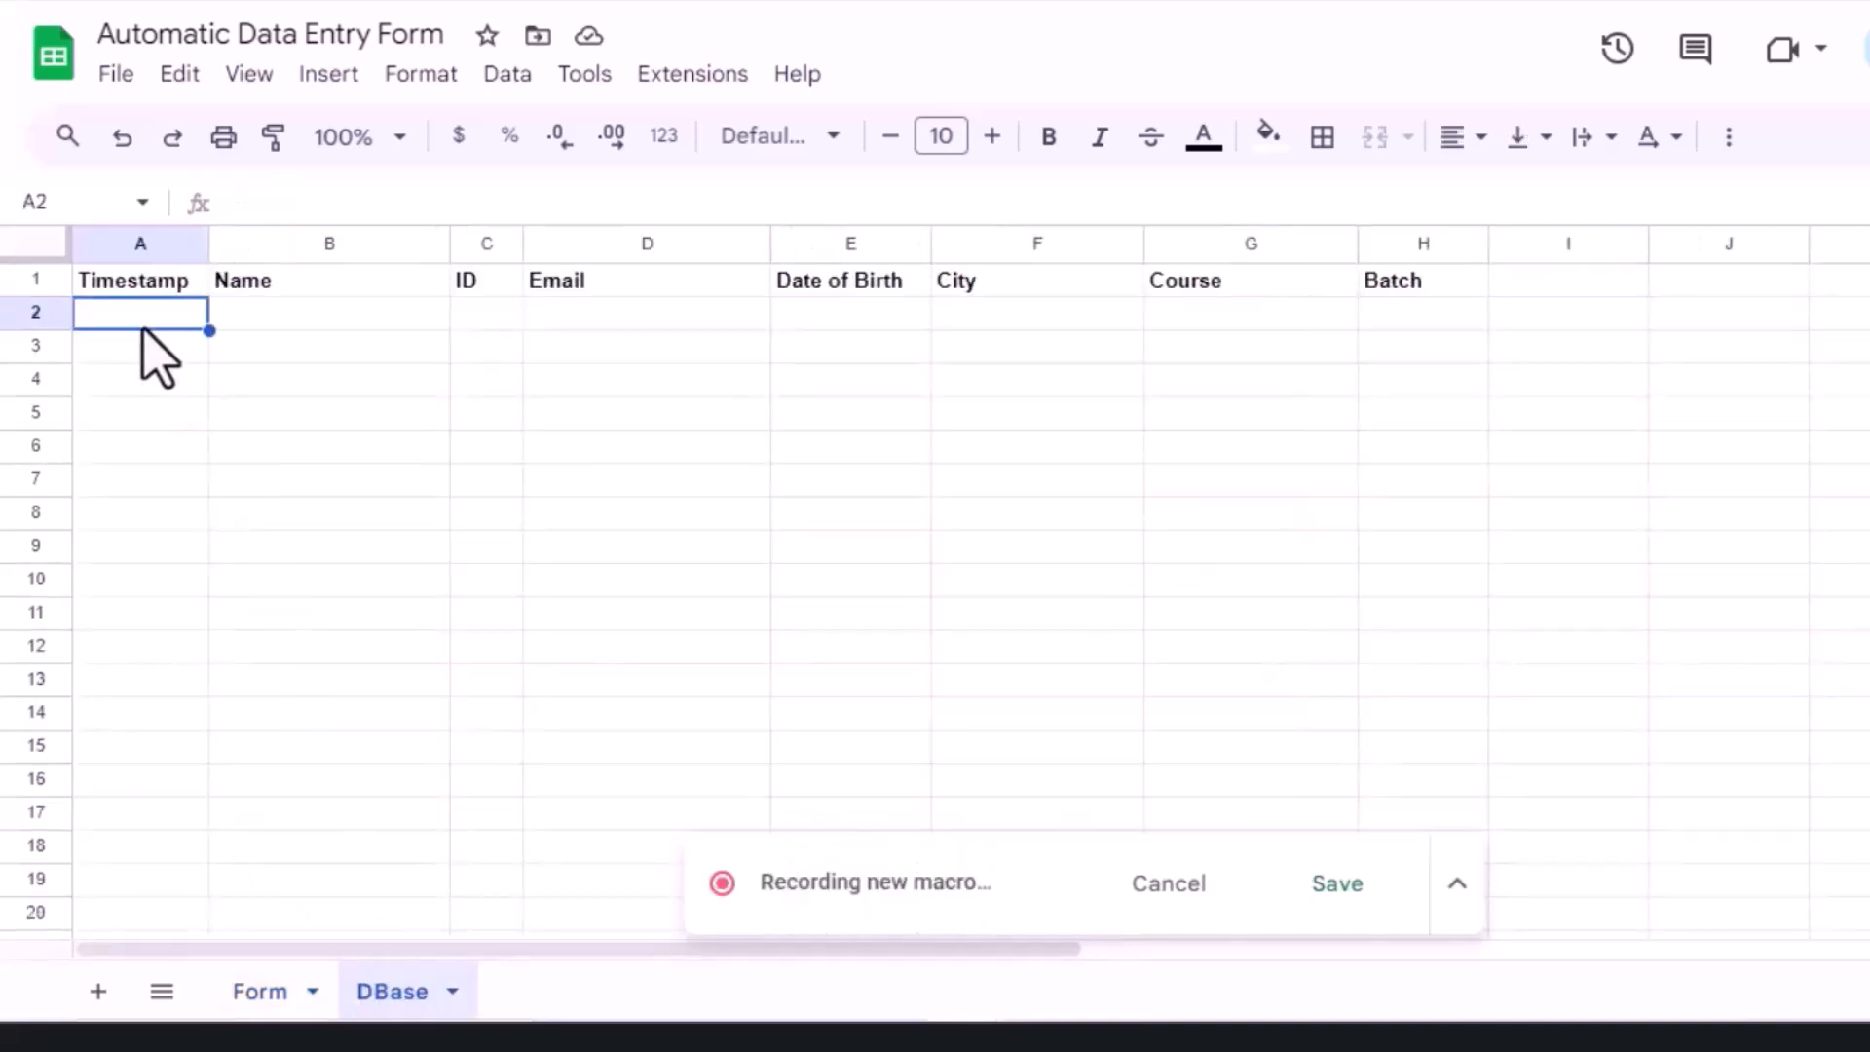
pyautogui.rightClick(142, 326)
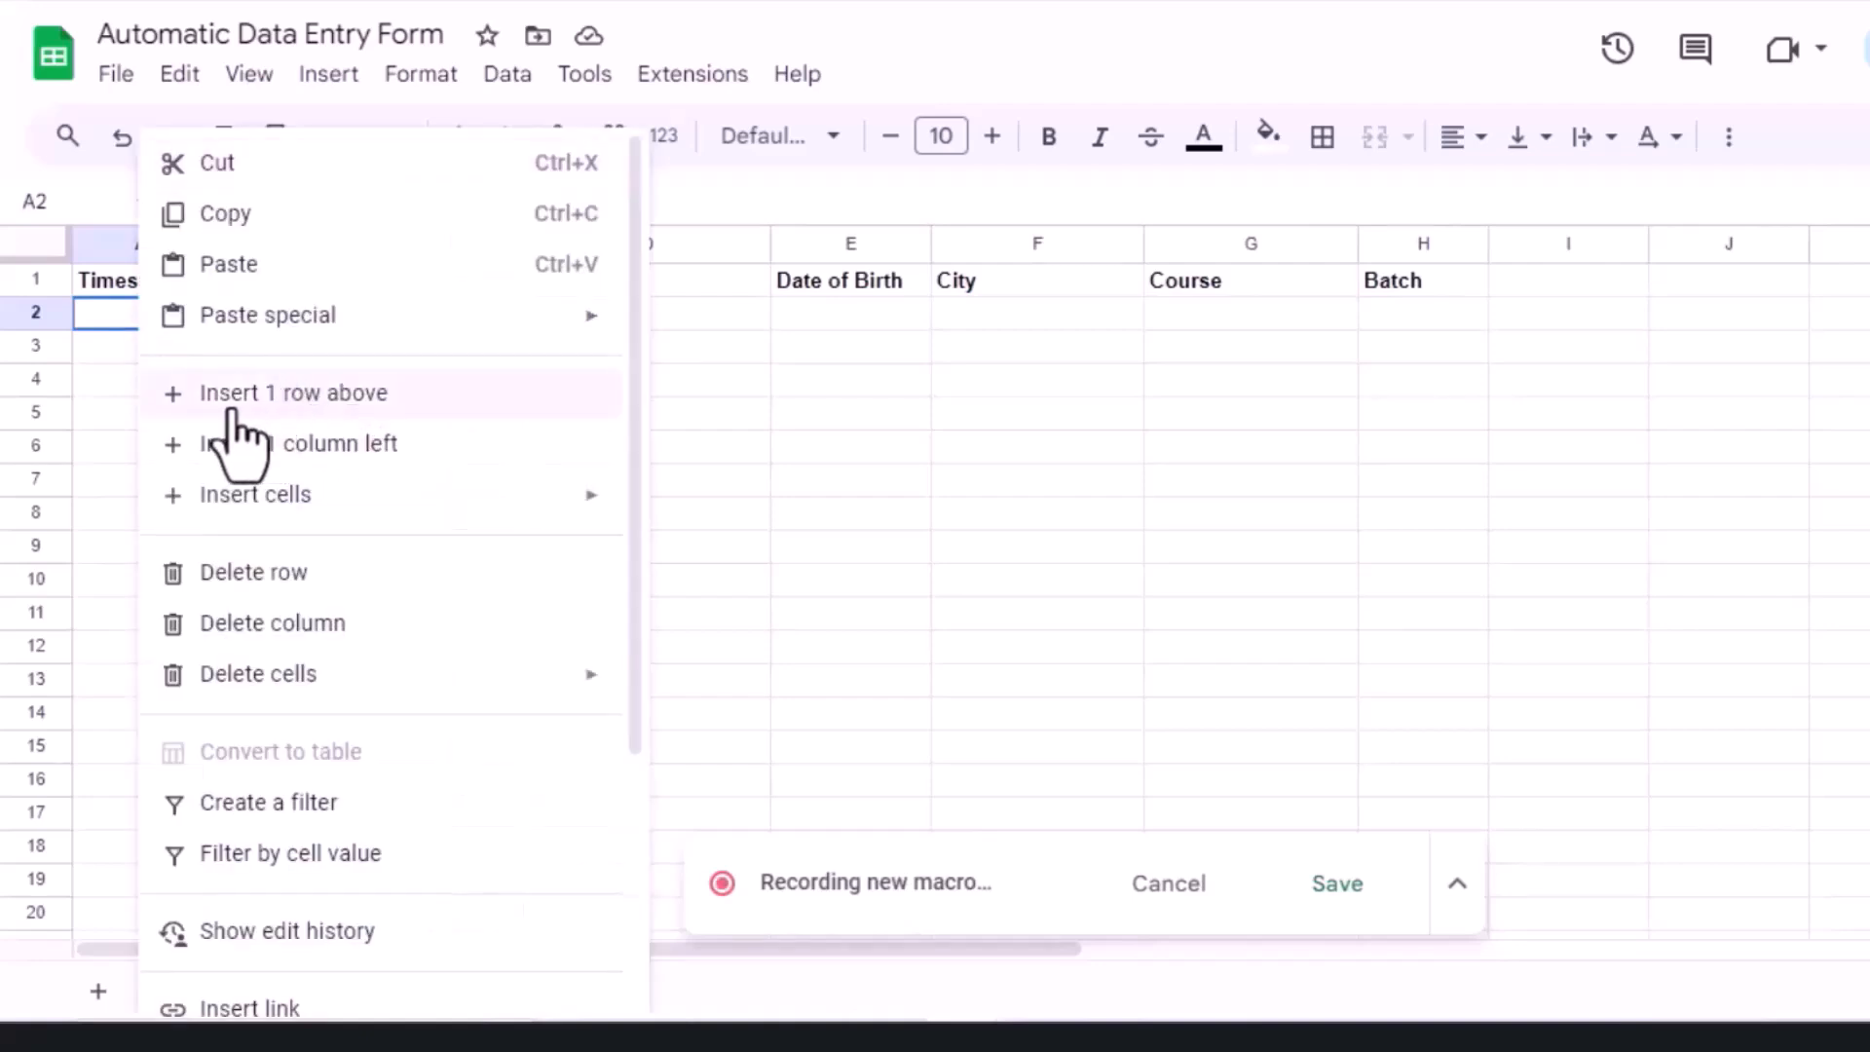
pyautogui.click(383, 407)
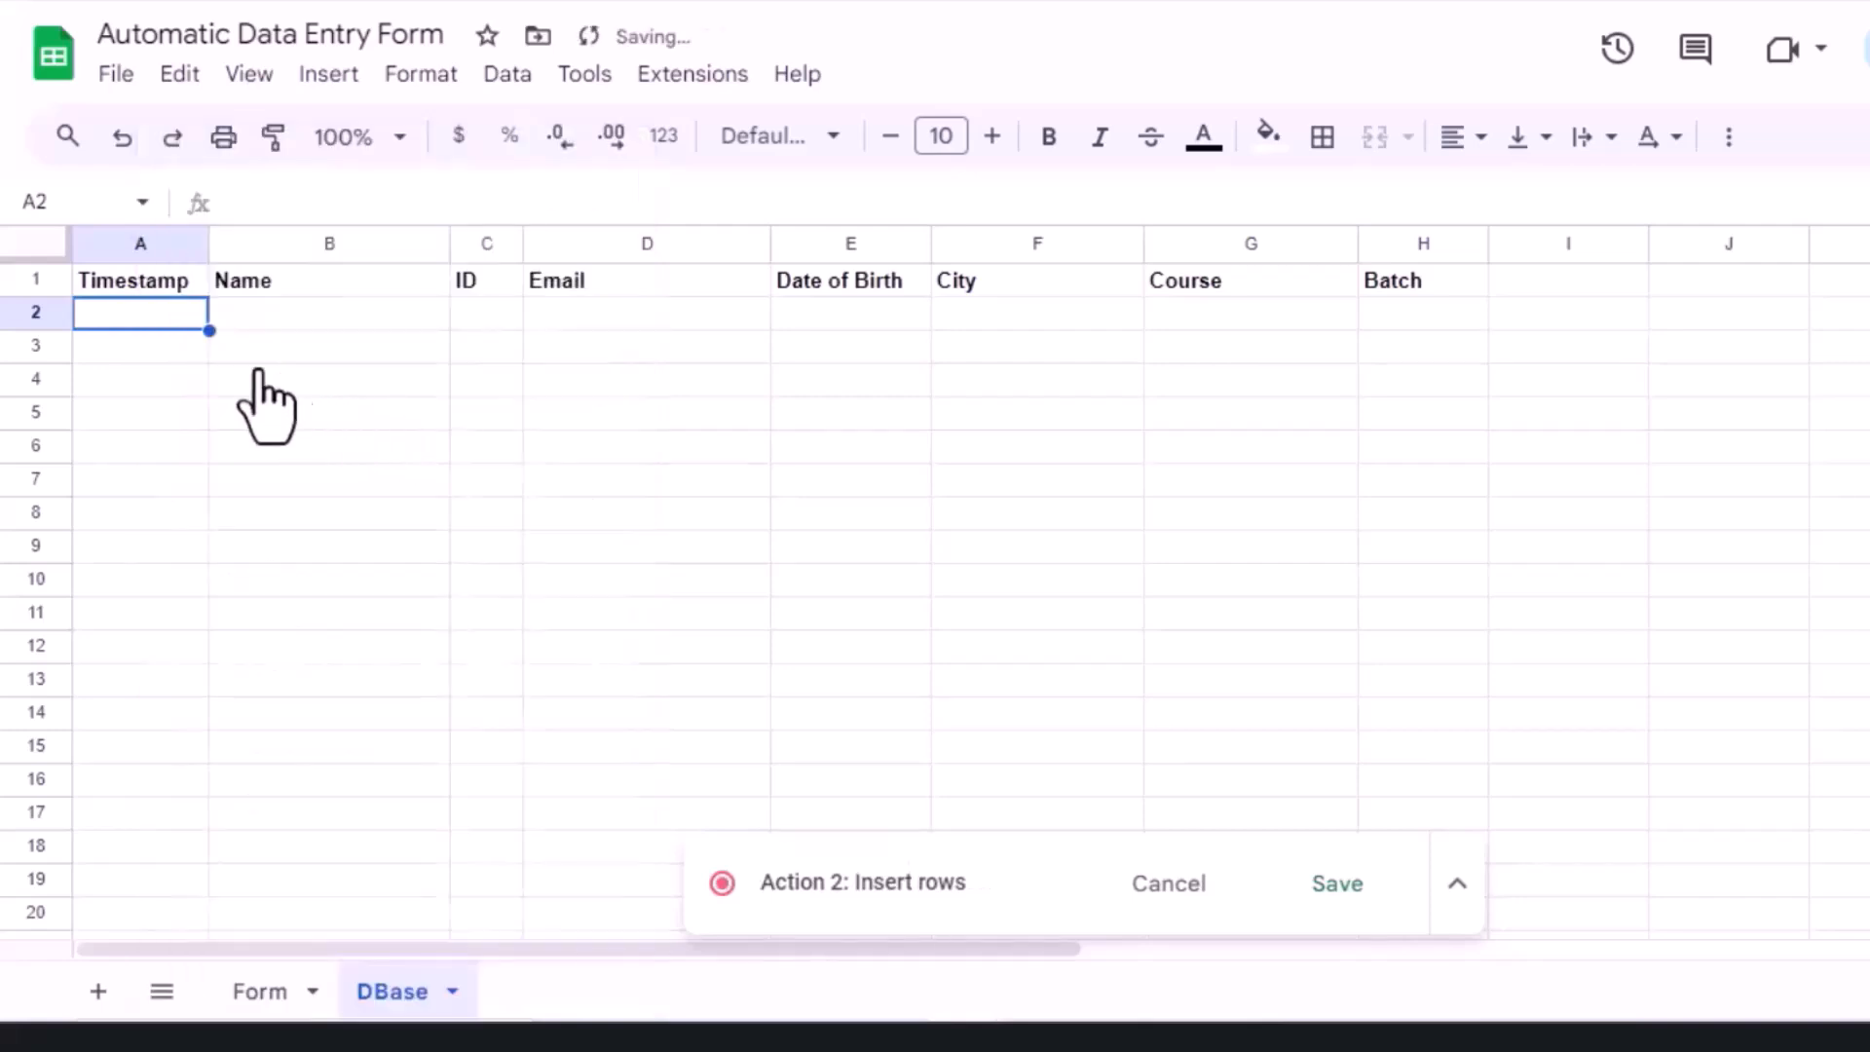
pyautogui.click(261, 1006)
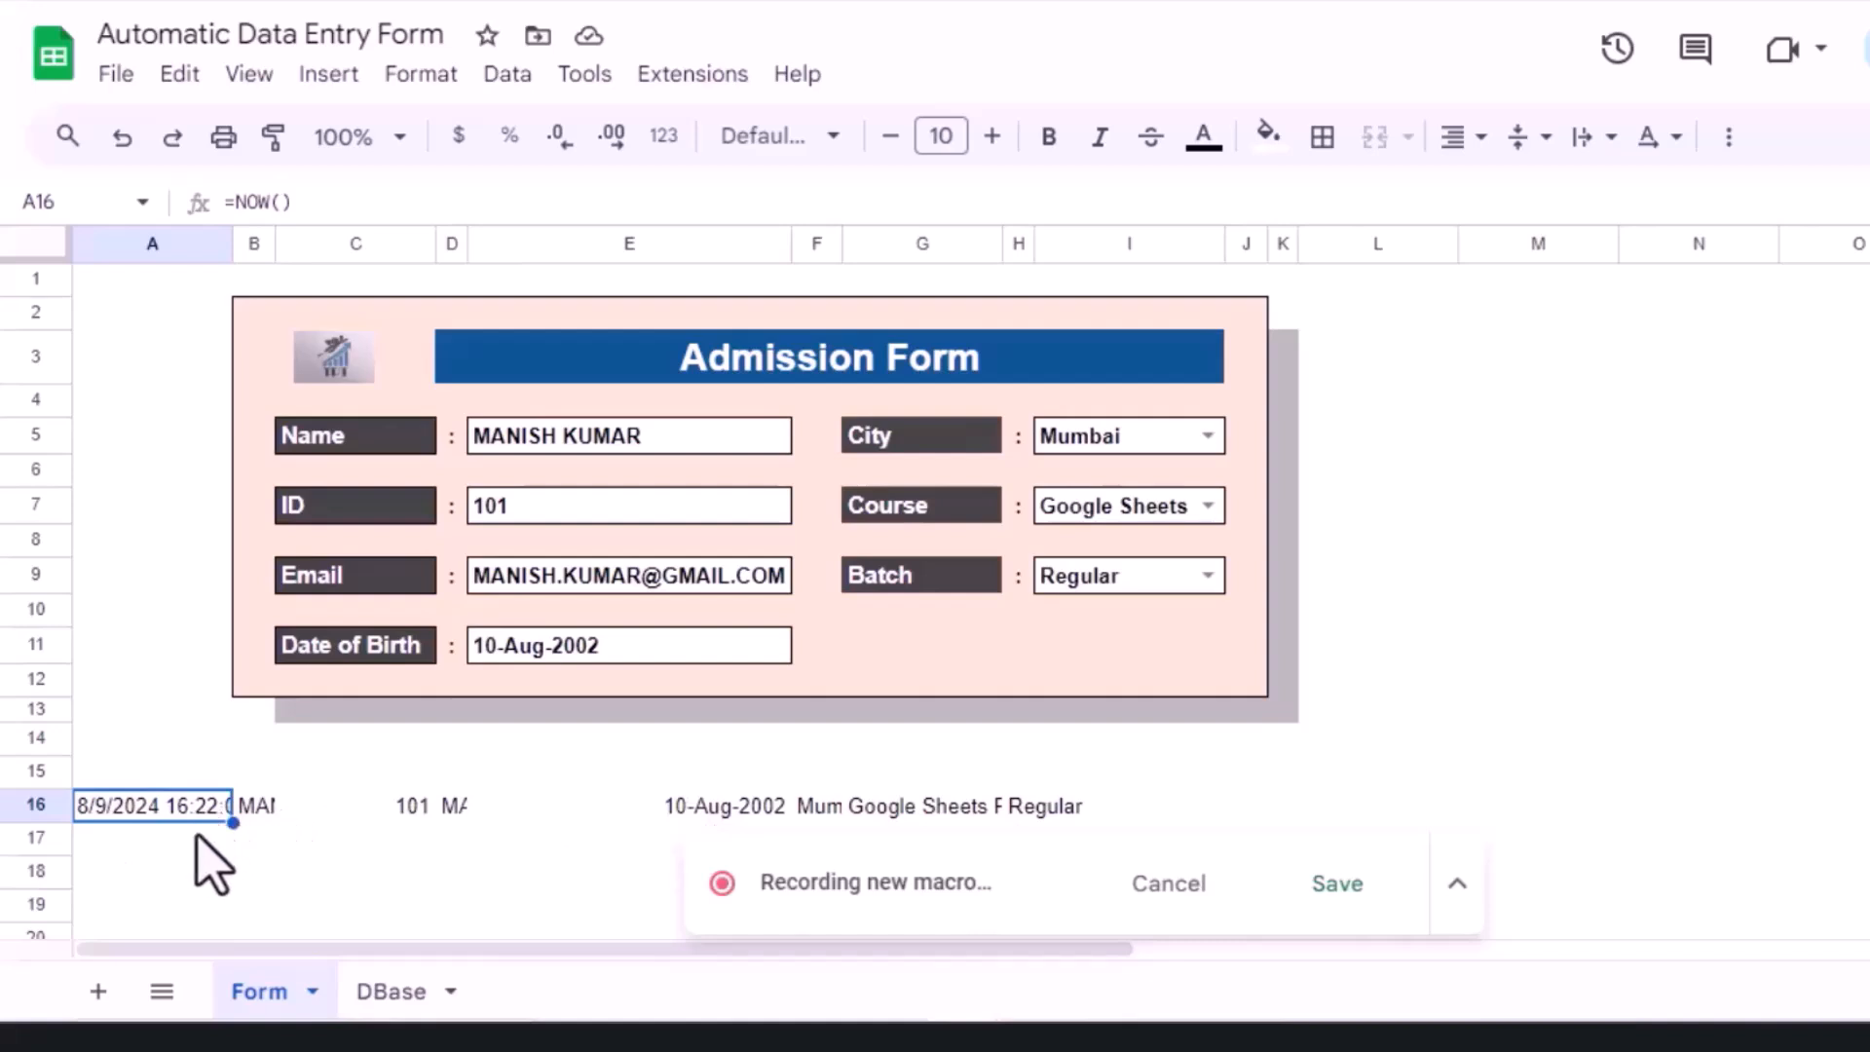
# Step: Copy A16:H16 and paste it as values only into DBase A2, then return to Form
pyautogui.hotkey('ctrl', 'shift', 'Right')
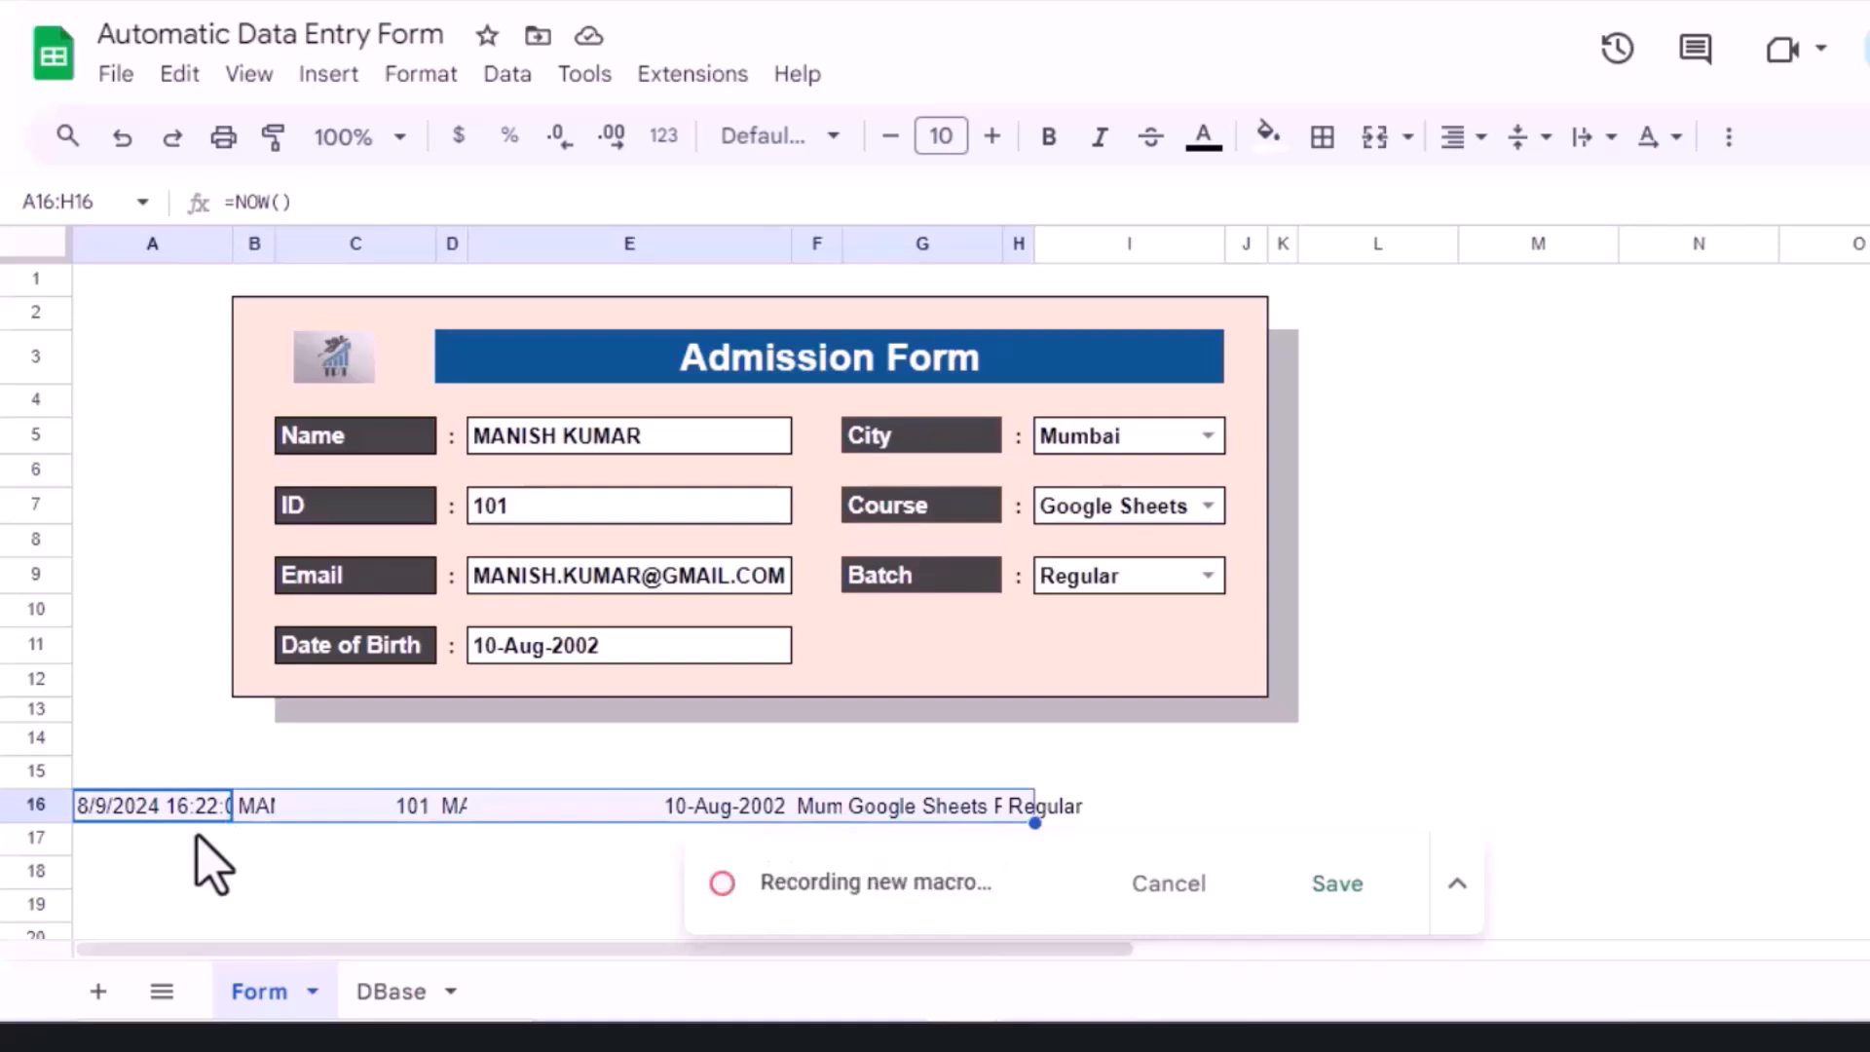
pyautogui.hotkey('ctrl', 'c')
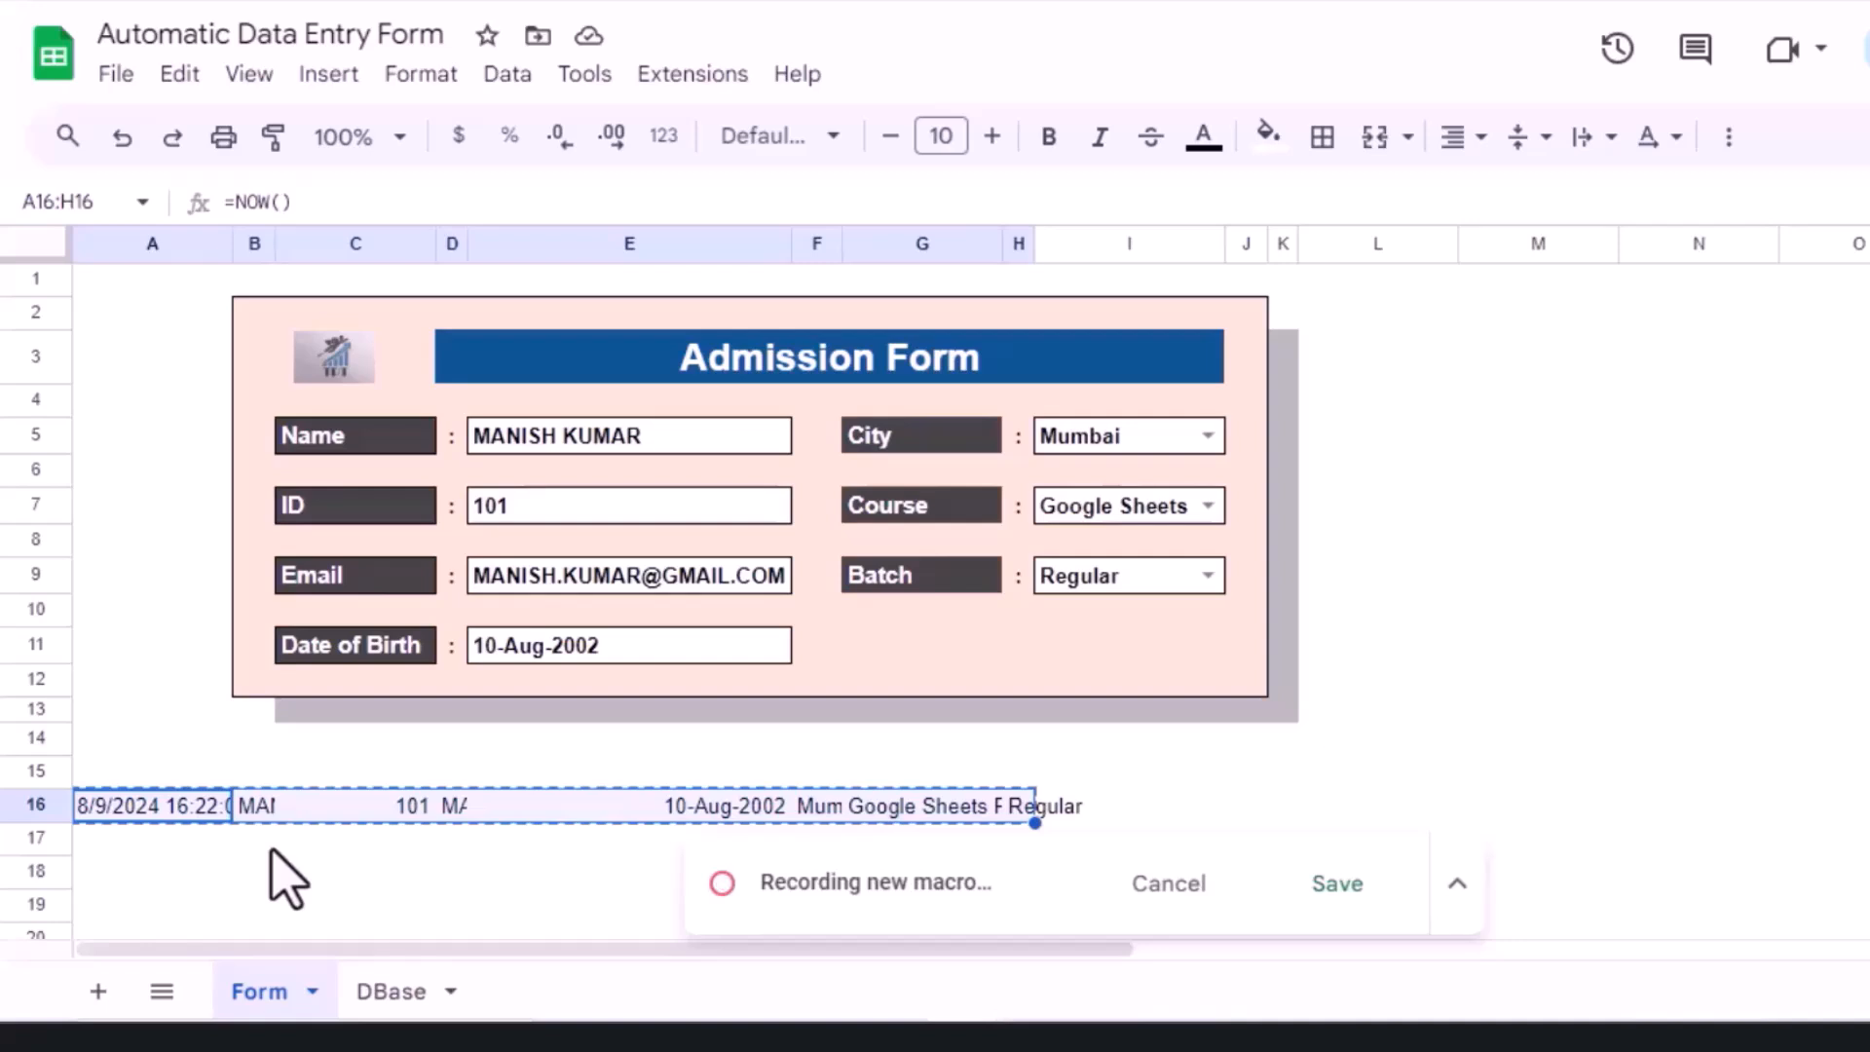
pyautogui.click(391, 992)
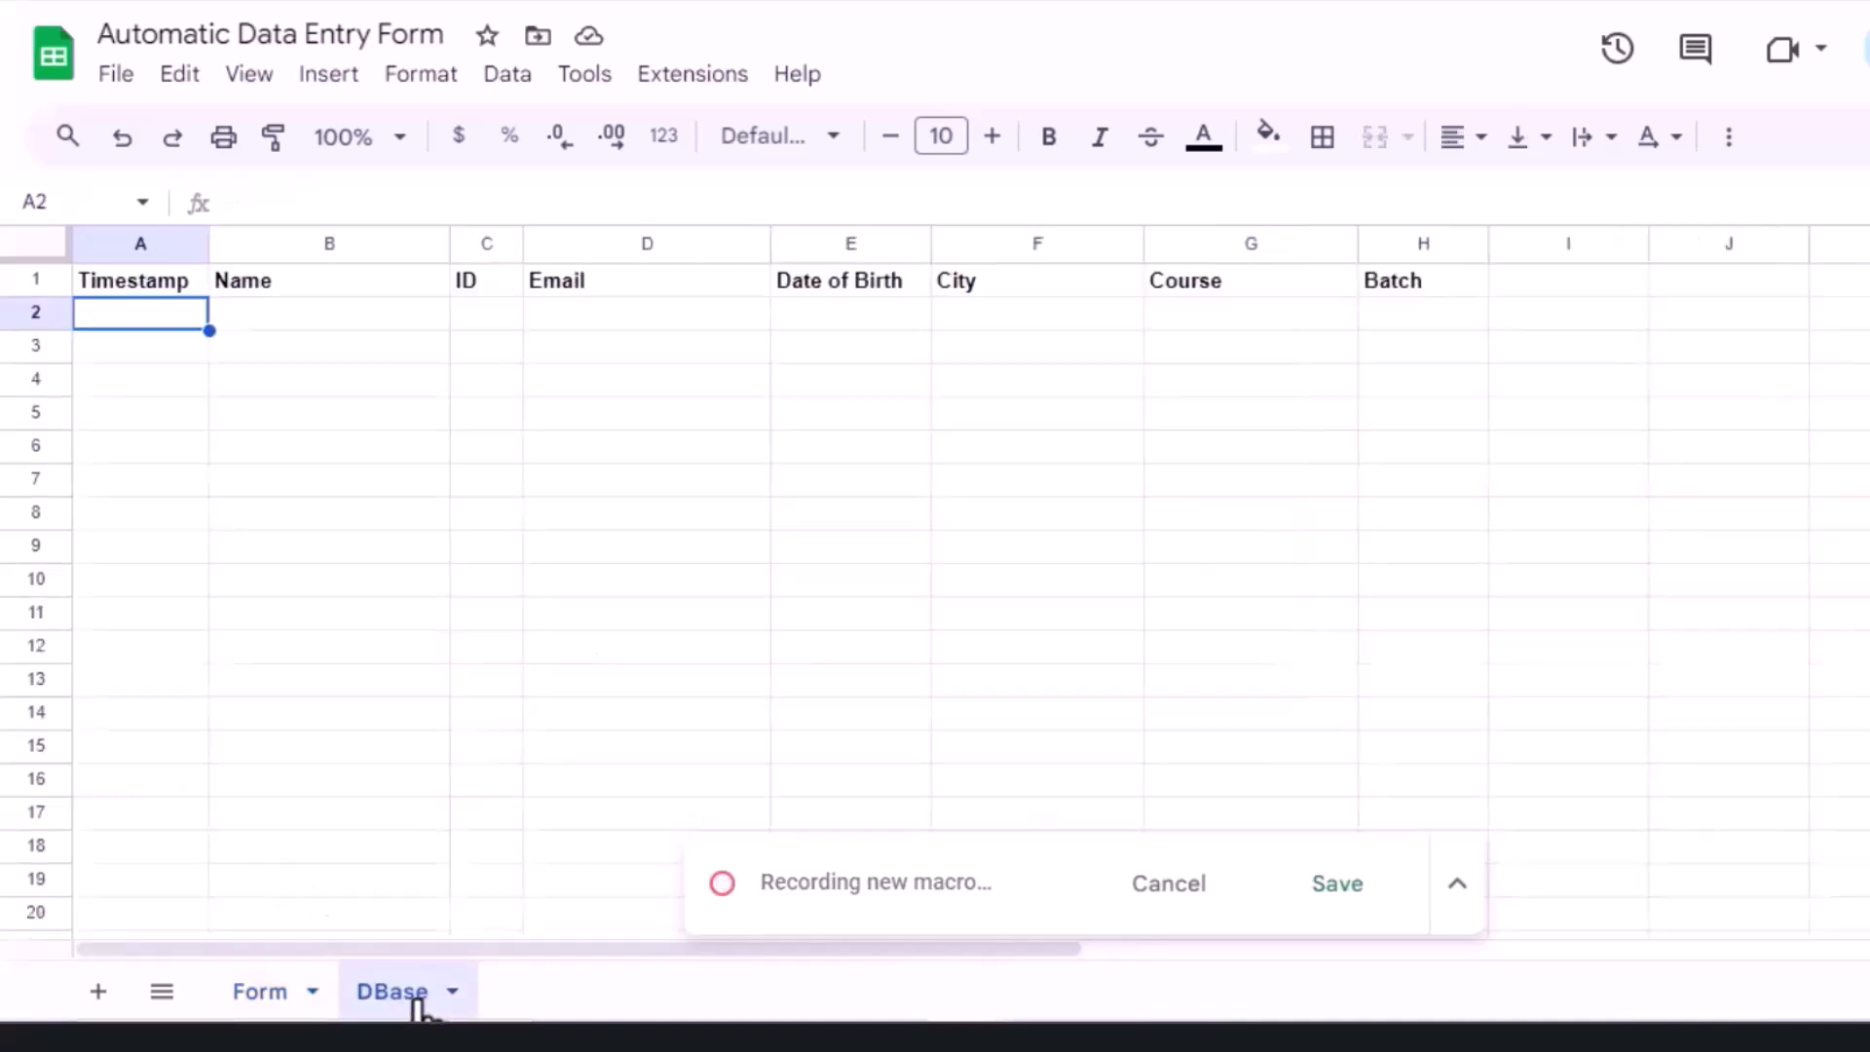
pyautogui.rightClick(137, 322)
pyautogui.moveTo(282, 317)
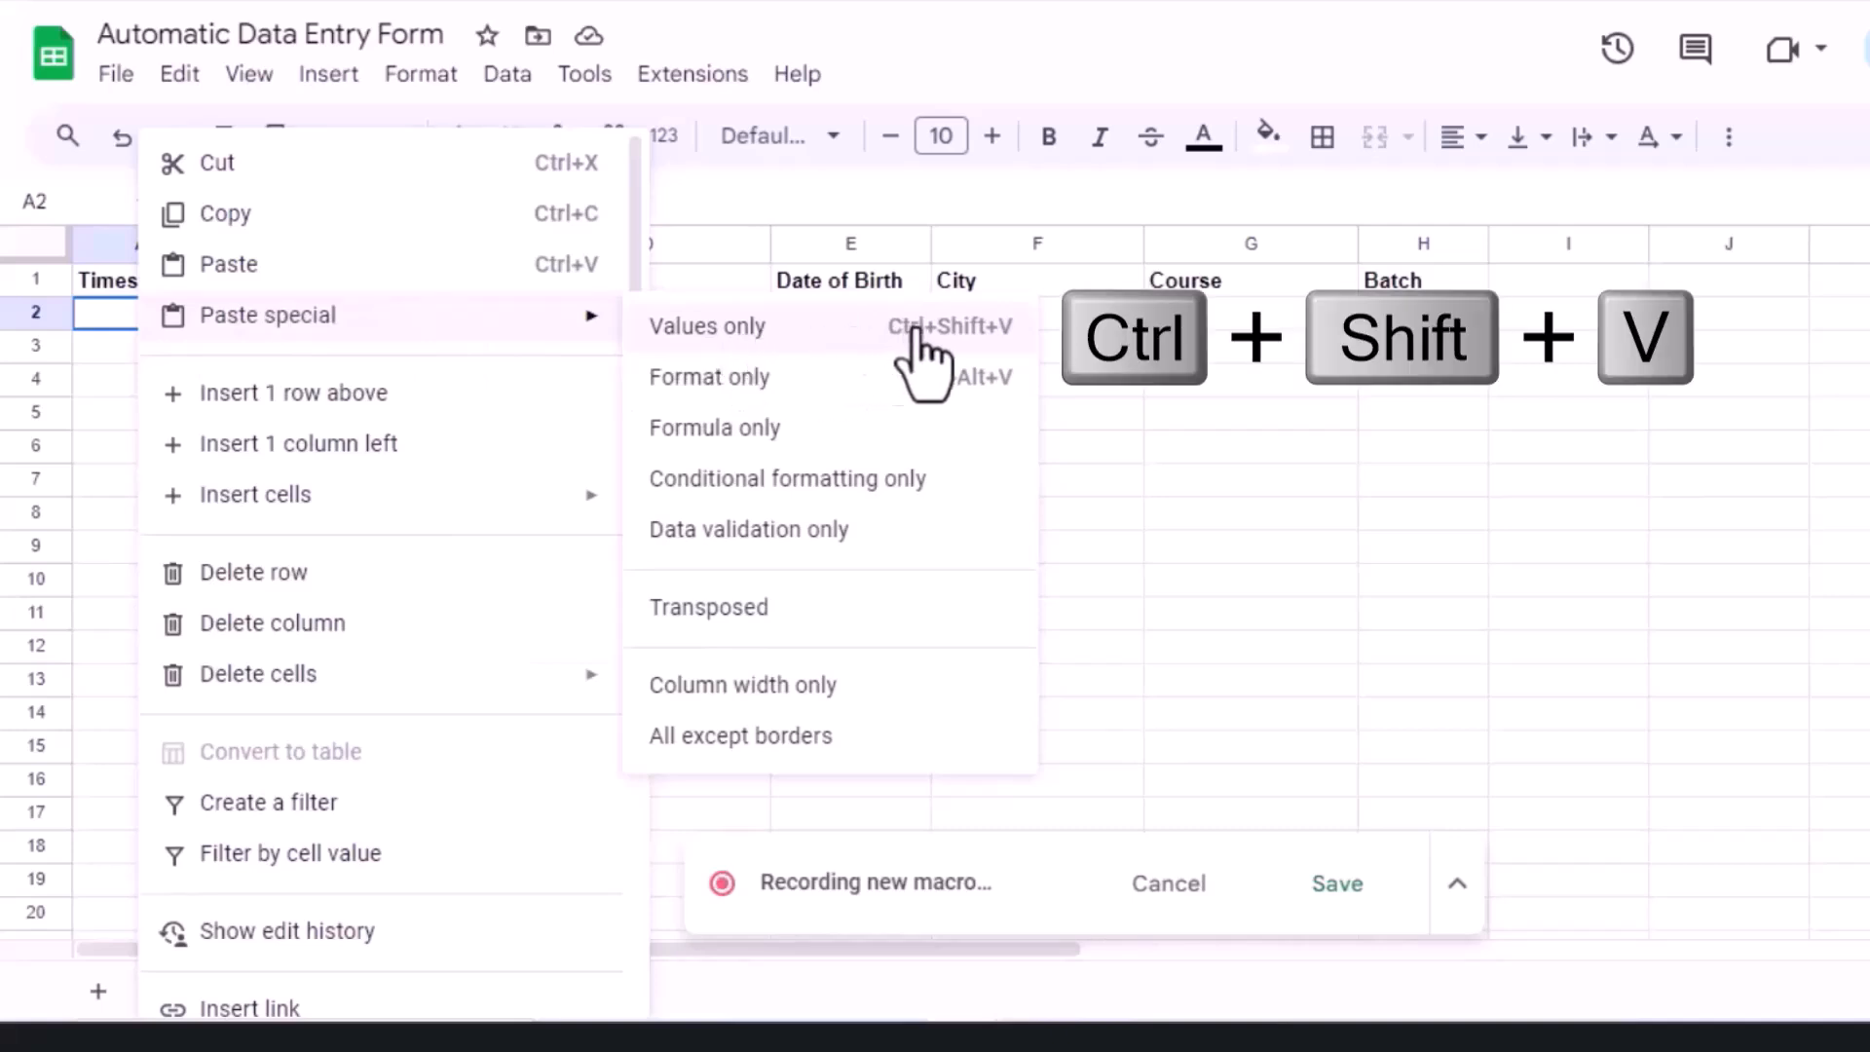
pyautogui.click(752, 327)
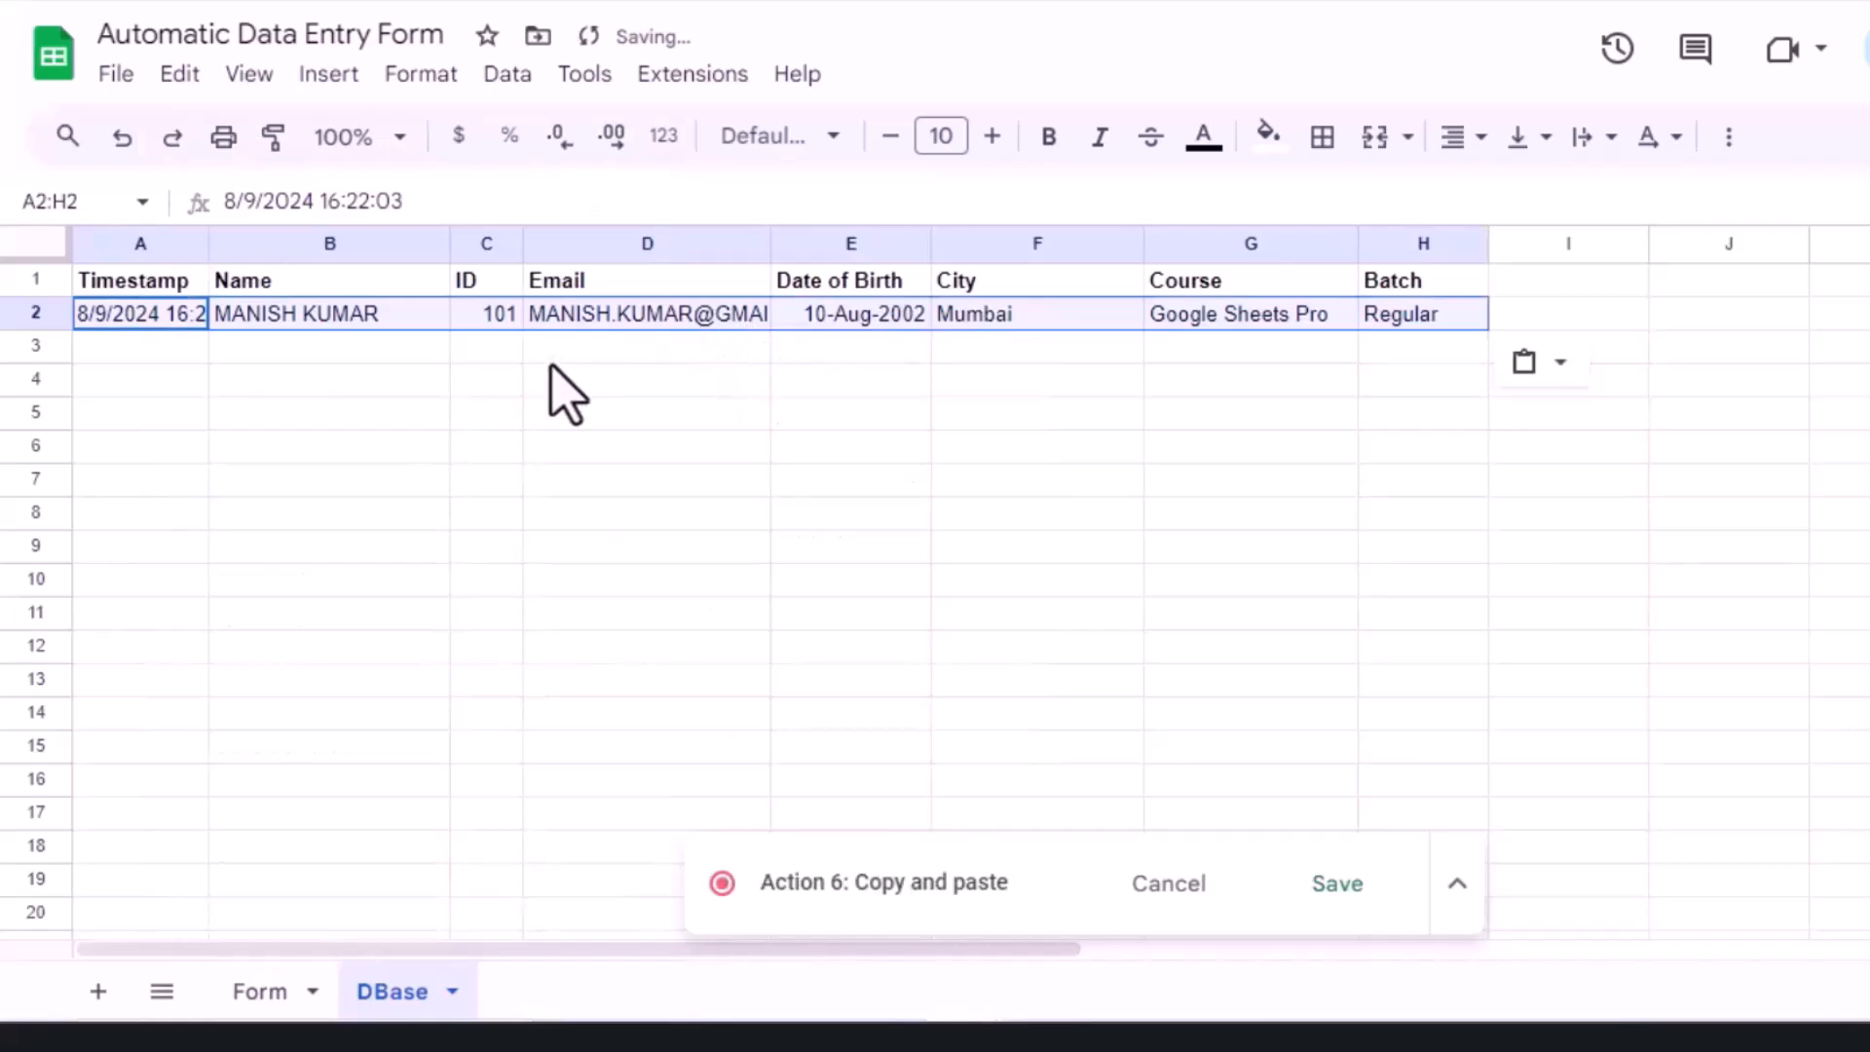
pyautogui.click(261, 1004)
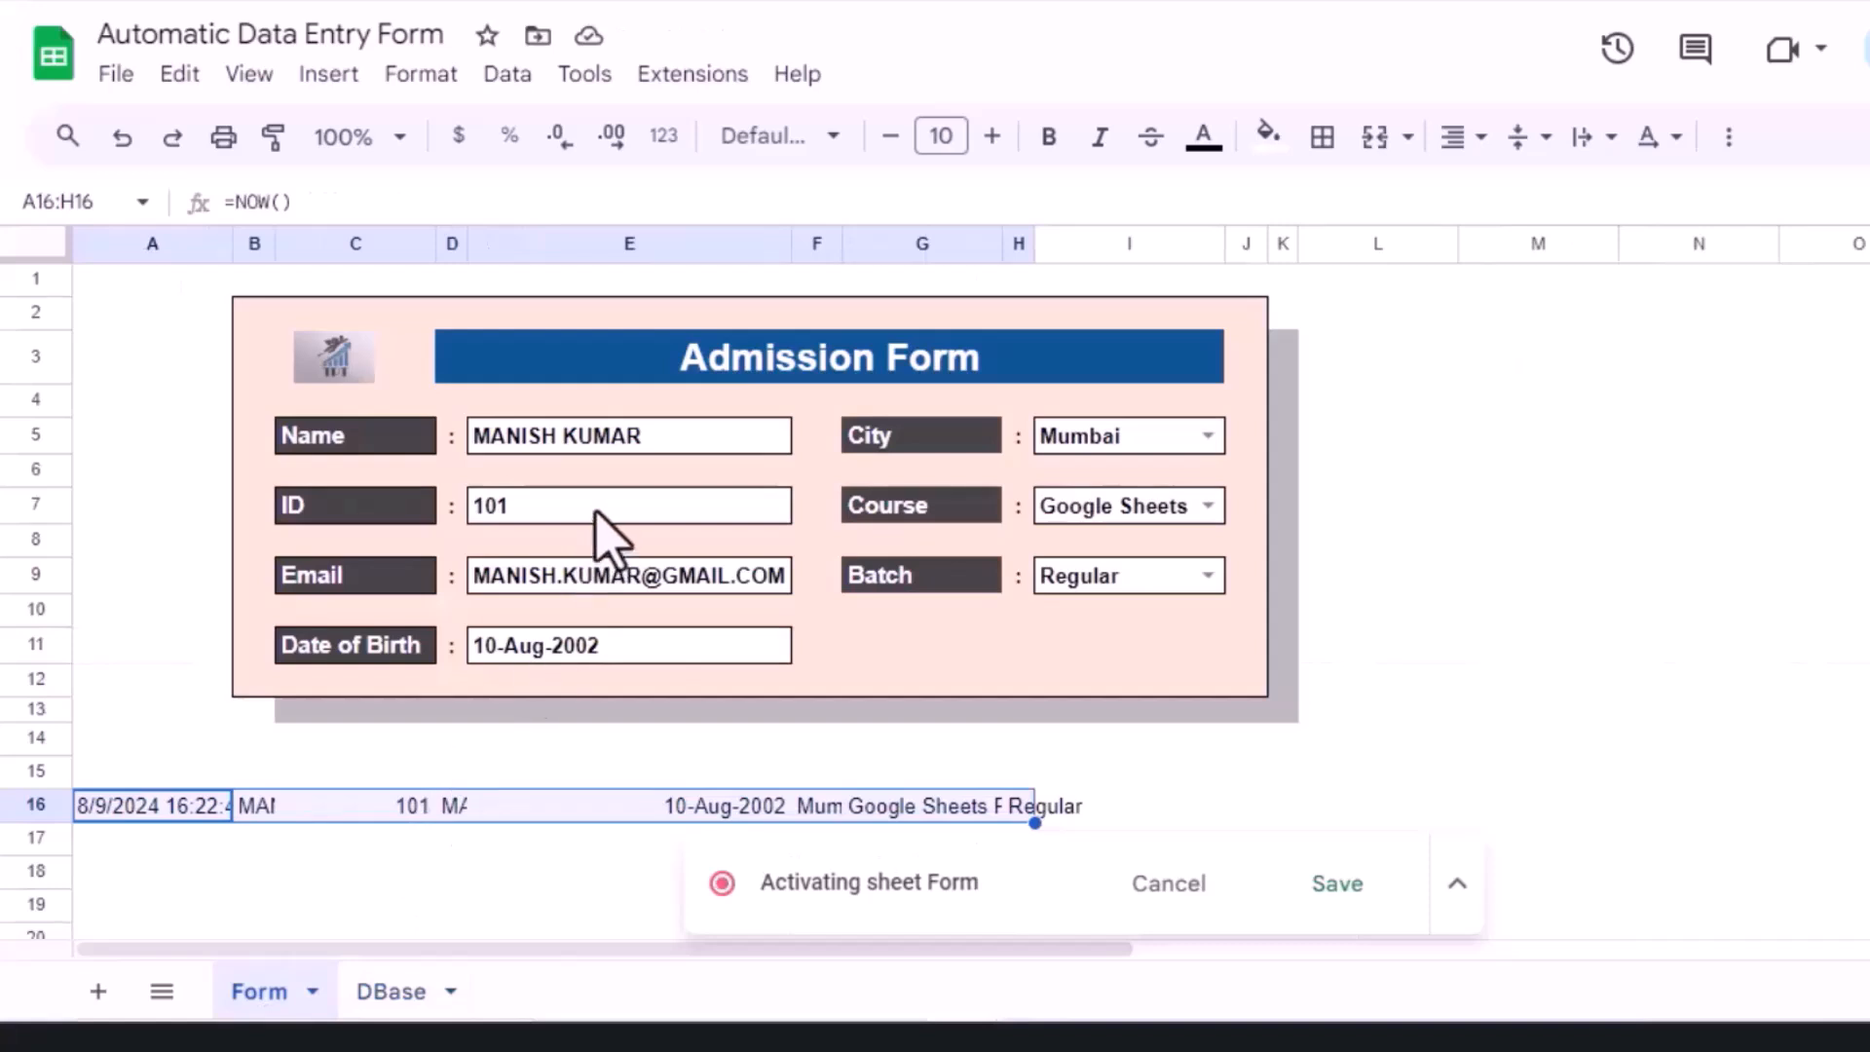
# Step: Clear fields E5, E7, E9, E11, I5, I7 and I9 together, finishing on cell G11
pyautogui.click(604, 443)
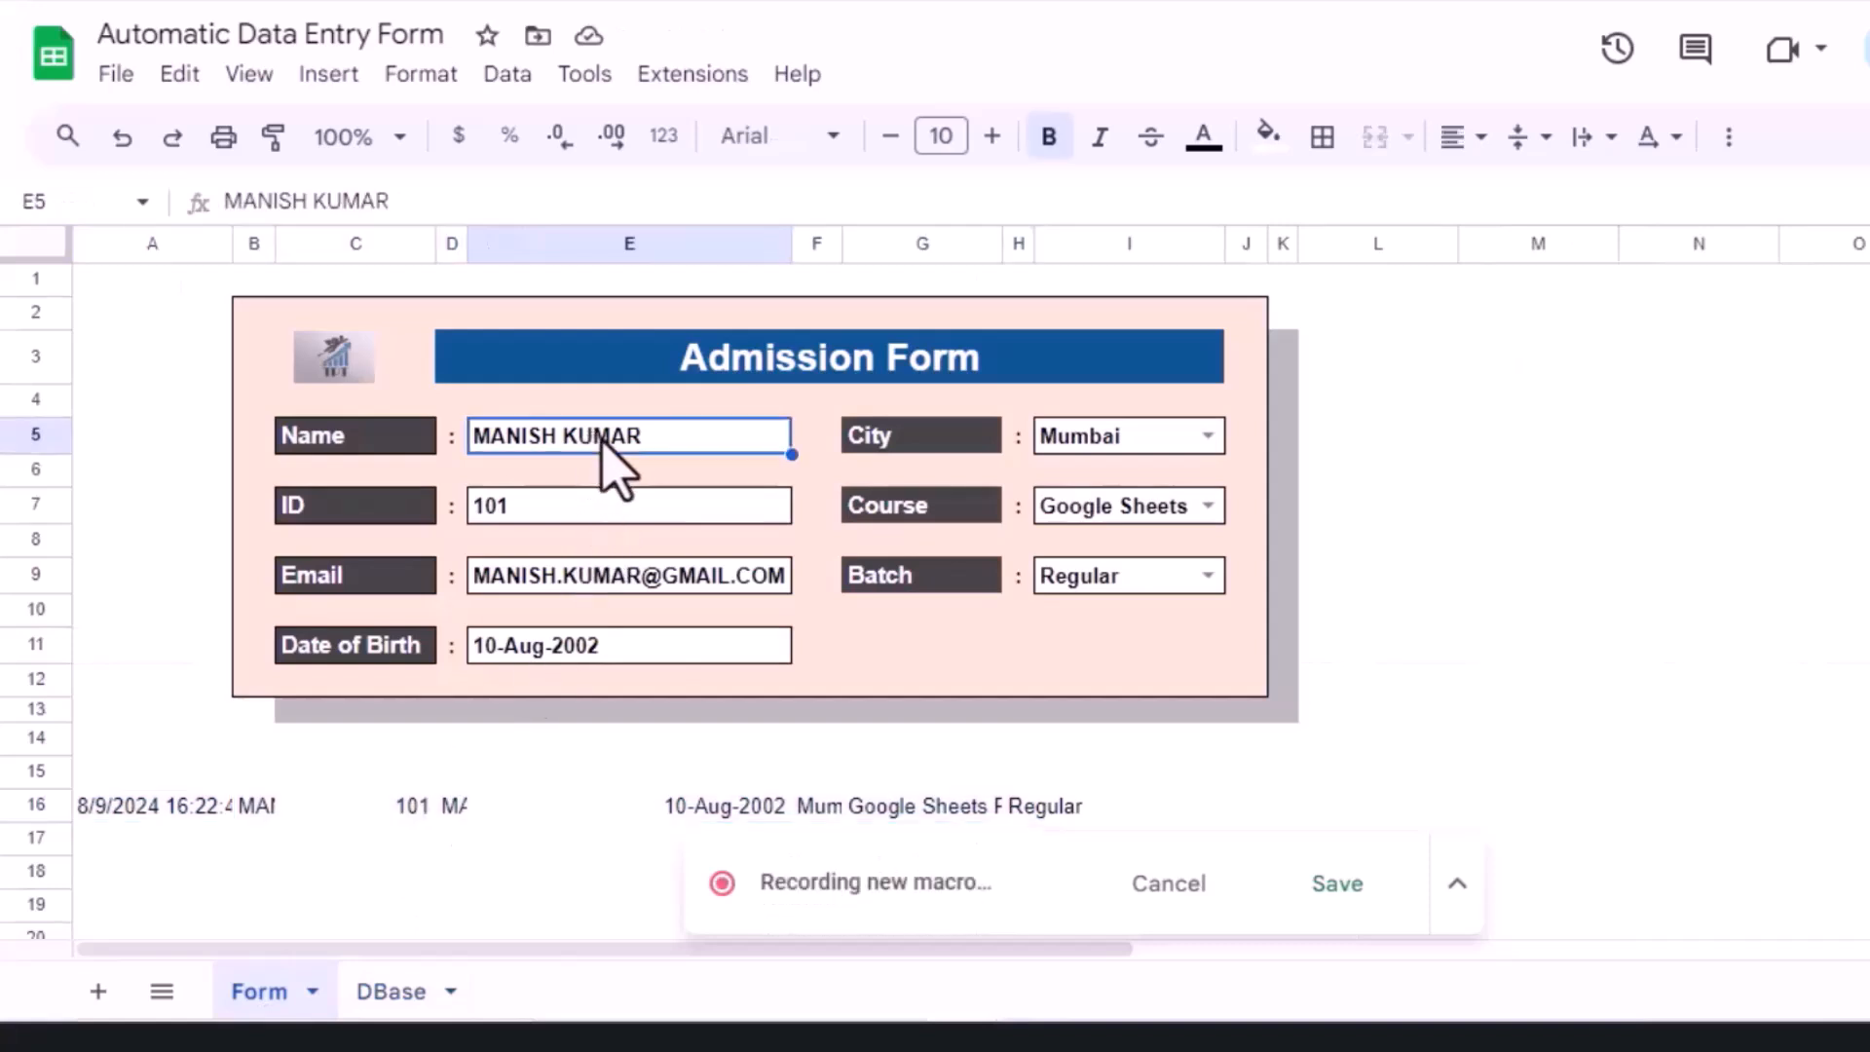
pyautogui.keyDown('ctrl'); pyautogui.click(552, 516); pyautogui.keyUp('ctrl')
pyautogui.keyDown('ctrl'); pyautogui.click(553, 579); pyautogui.keyUp('ctrl')
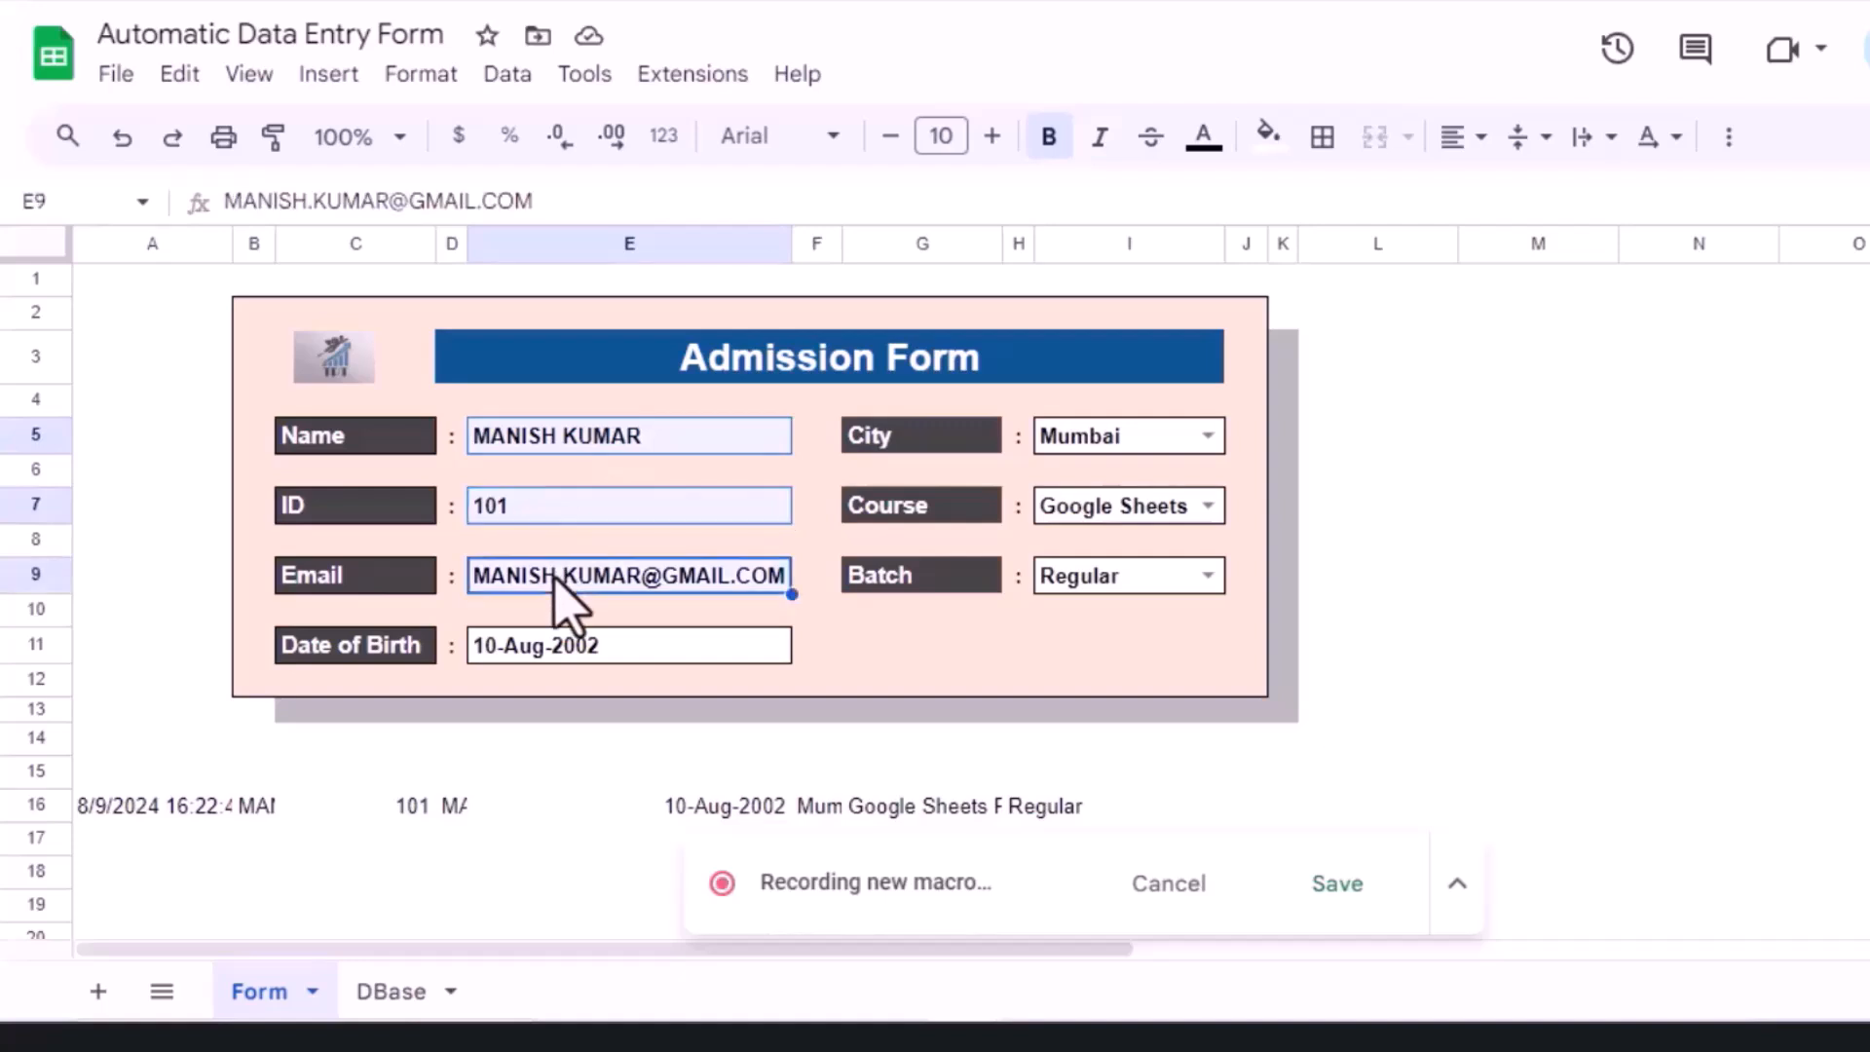
pyautogui.keyDown('ctrl'); pyautogui.click(534, 651); pyautogui.keyUp('ctrl')
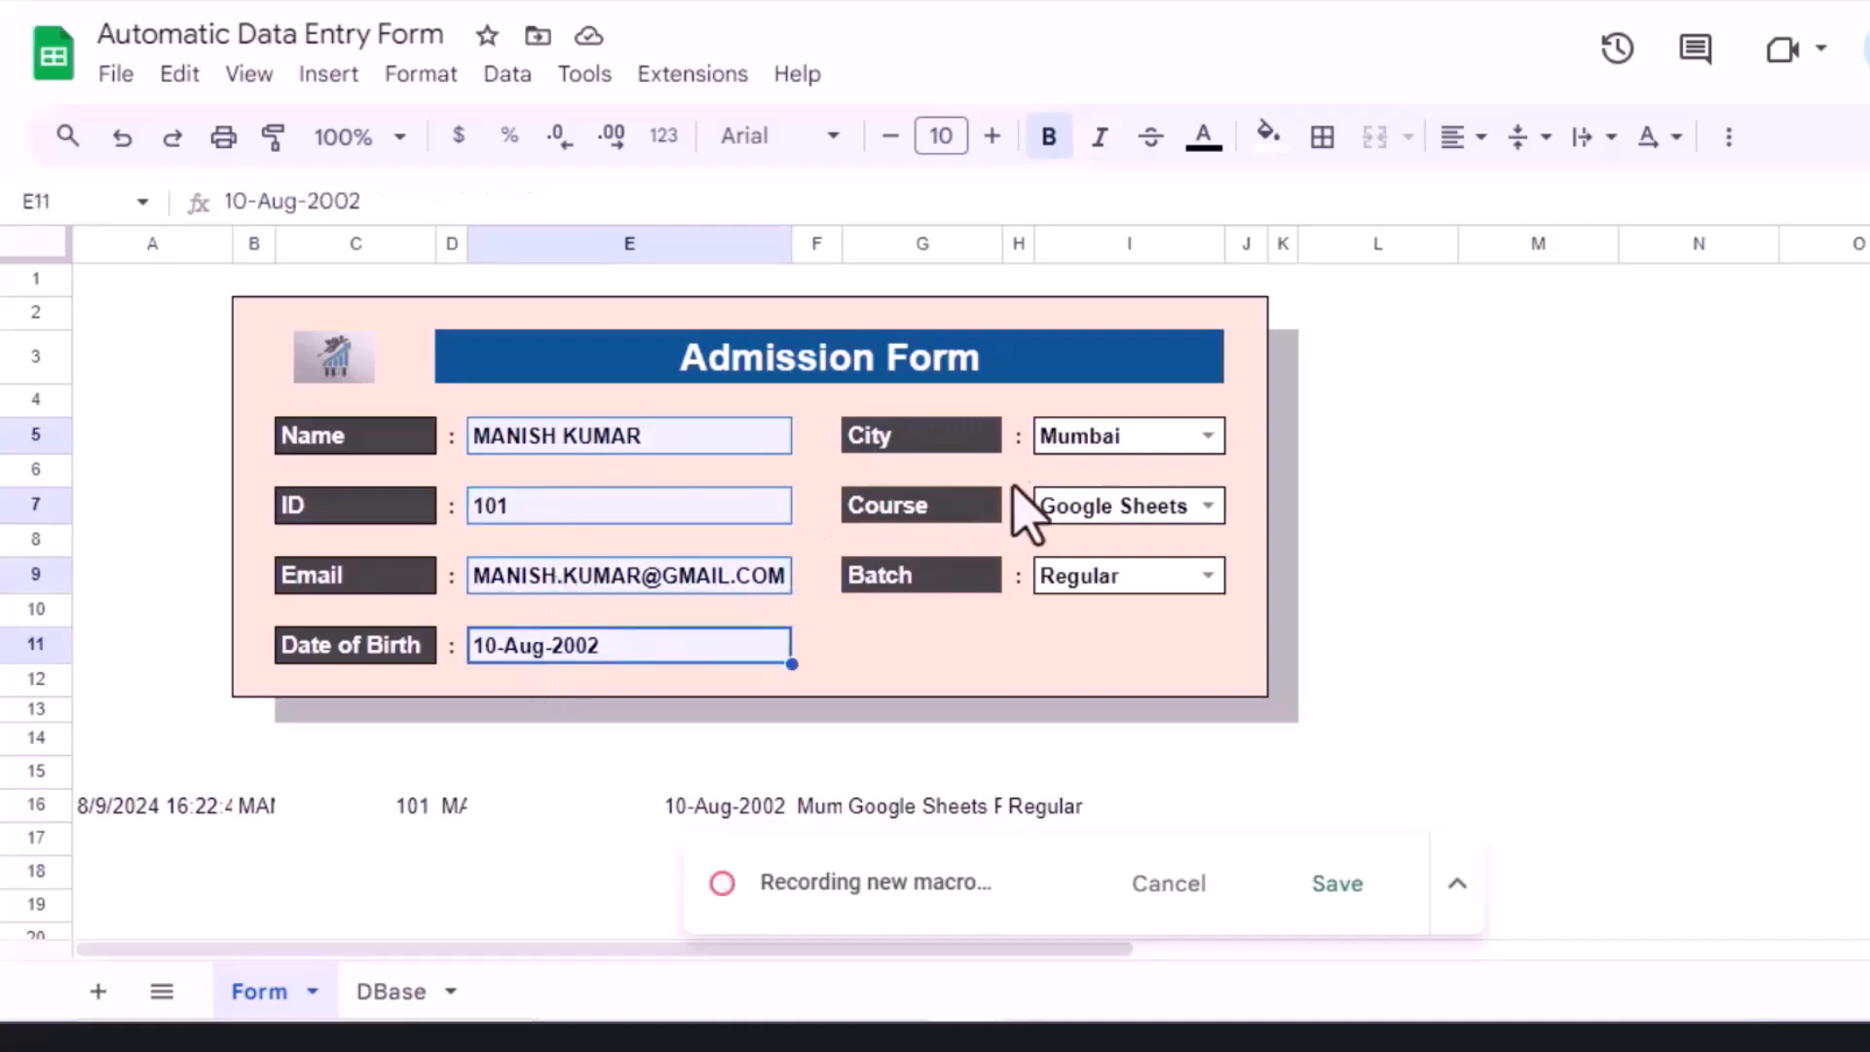
pyautogui.keyDown('ctrl'); pyautogui.click(1067, 443); pyautogui.keyUp('ctrl')
pyautogui.keyDown('ctrl'); pyautogui.click(1074, 516); pyautogui.keyUp('ctrl')
pyautogui.keyDown('ctrl'); pyautogui.click(1072, 585); pyautogui.keyUp('ctrl')
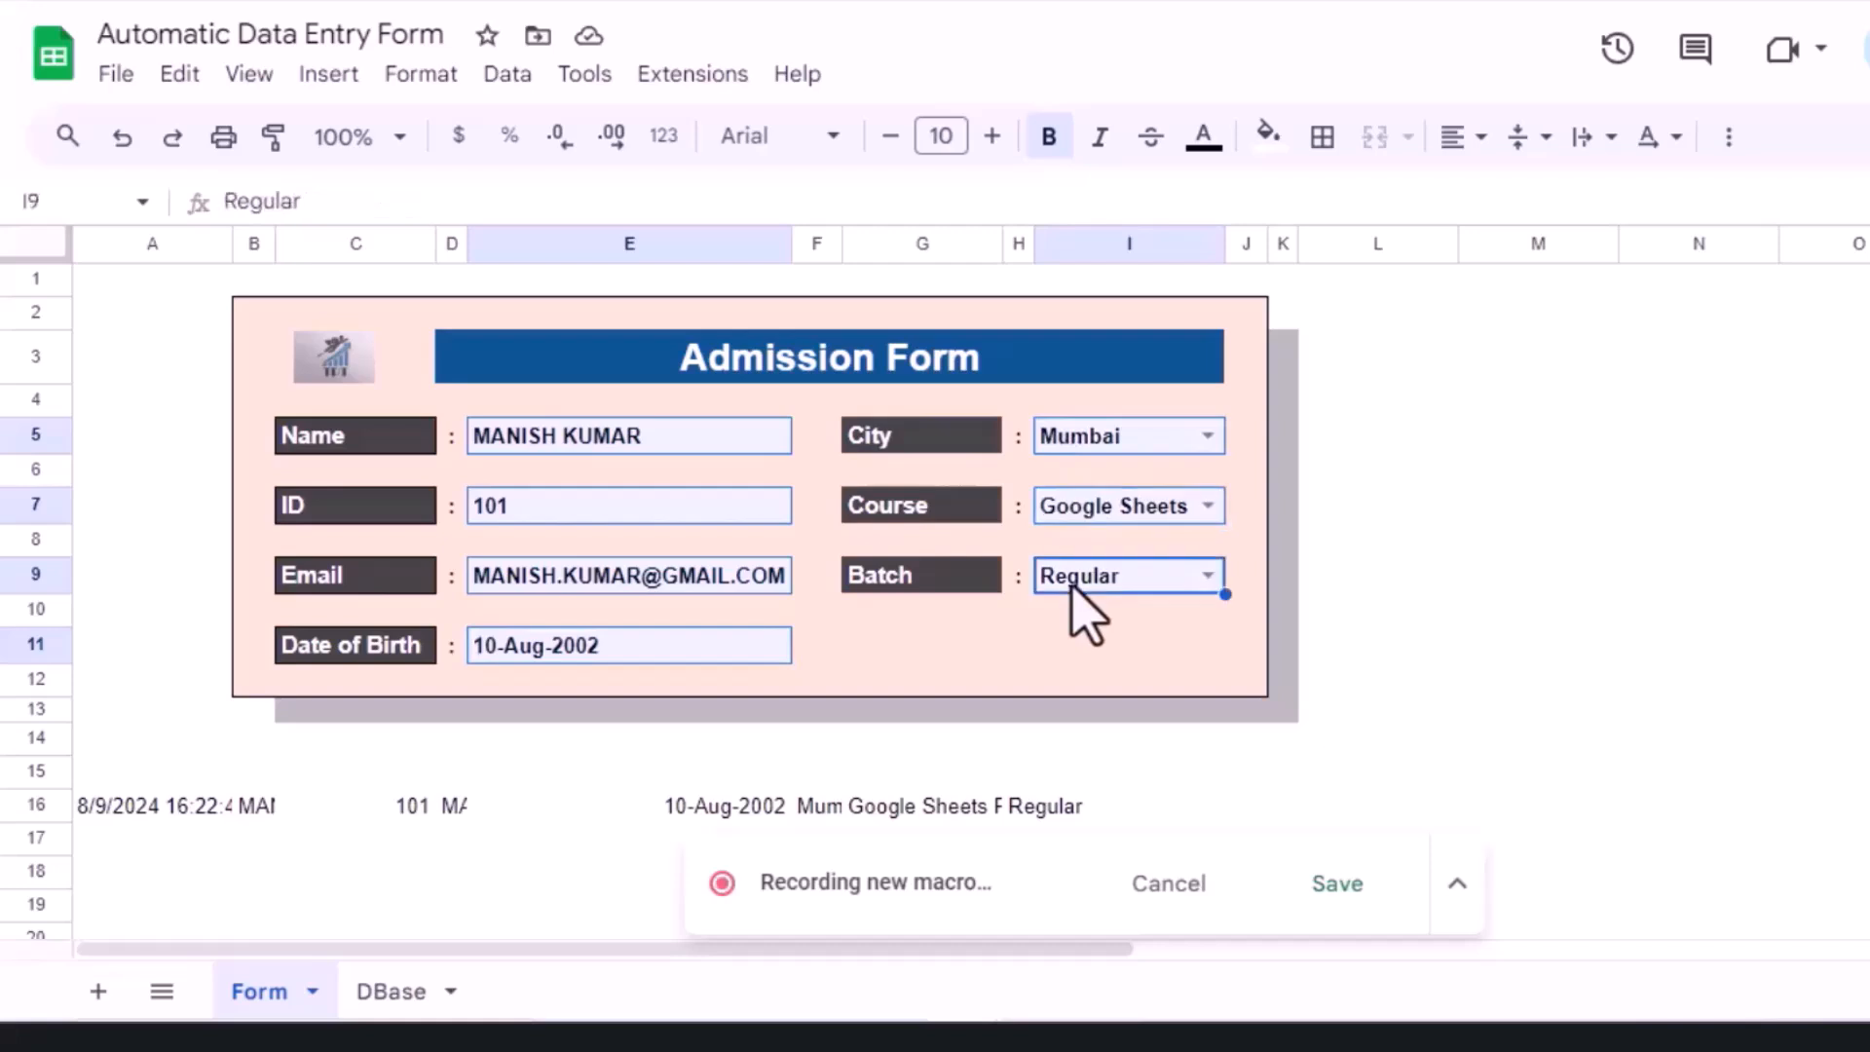
pyautogui.press('Delete')
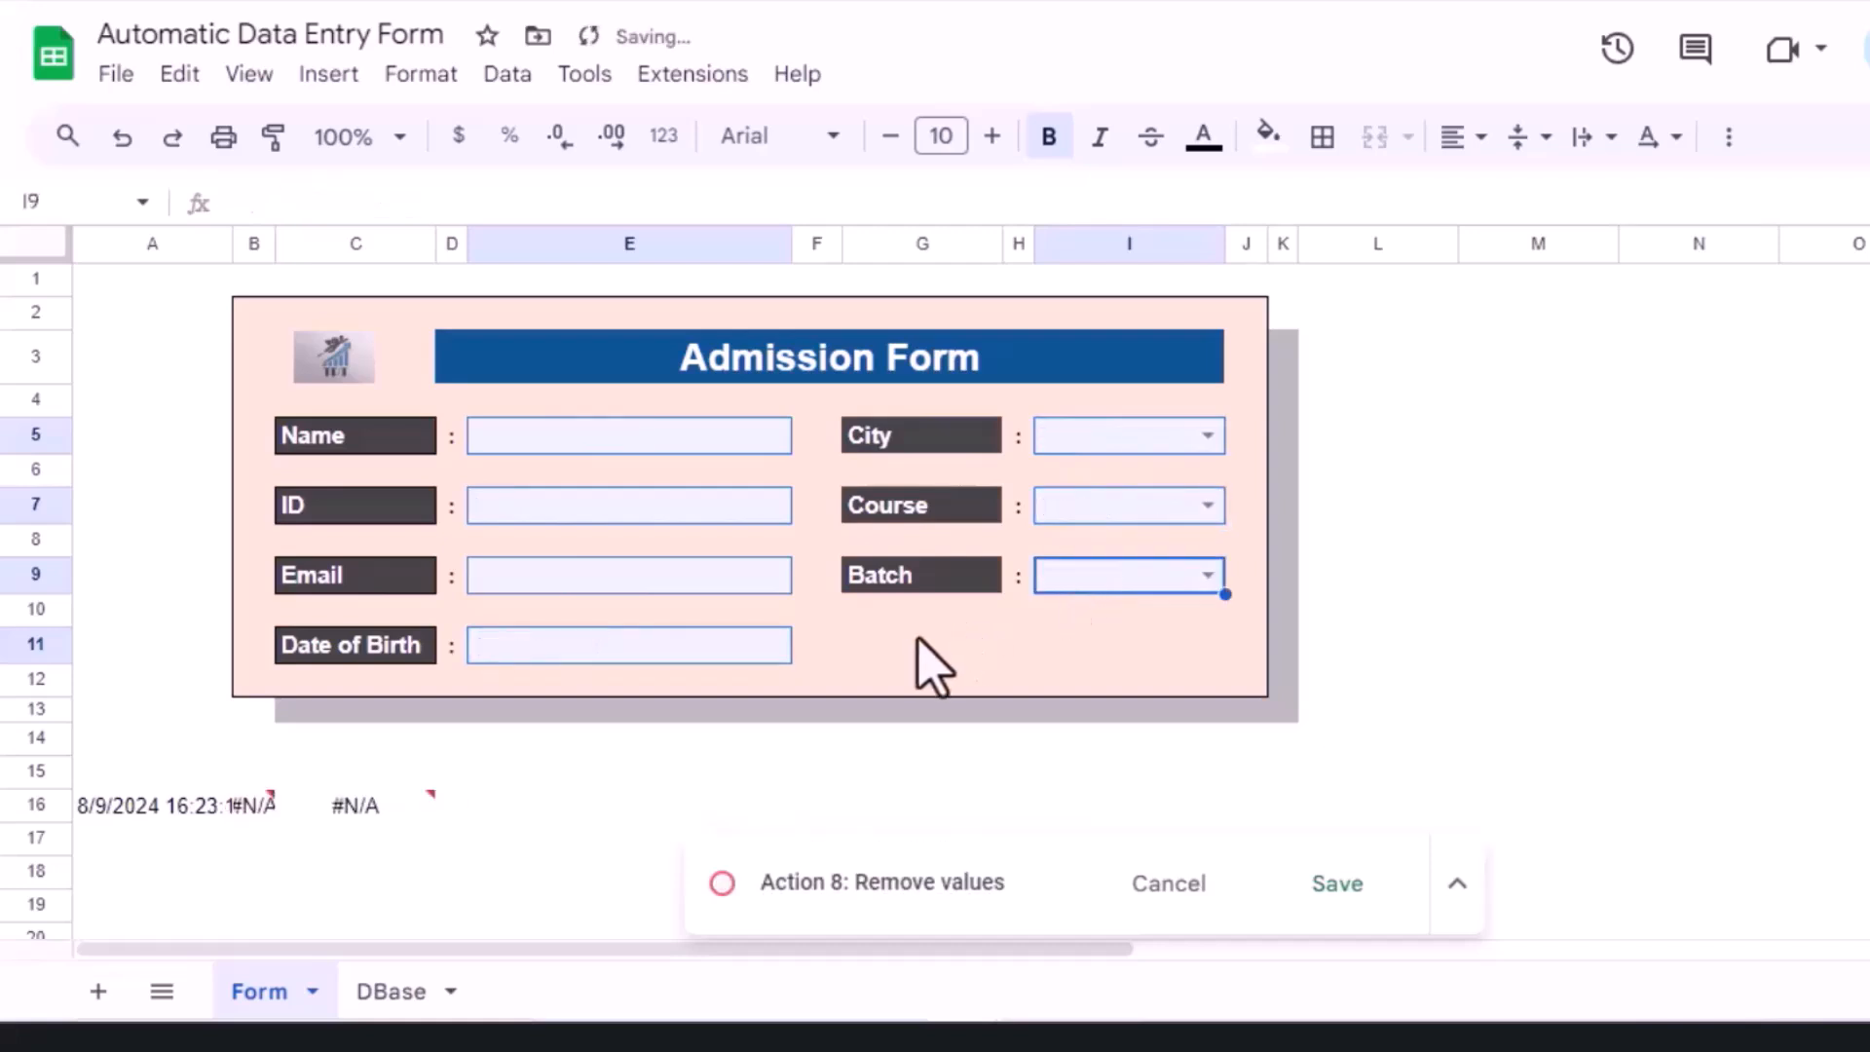
pyautogui.click(917, 669)
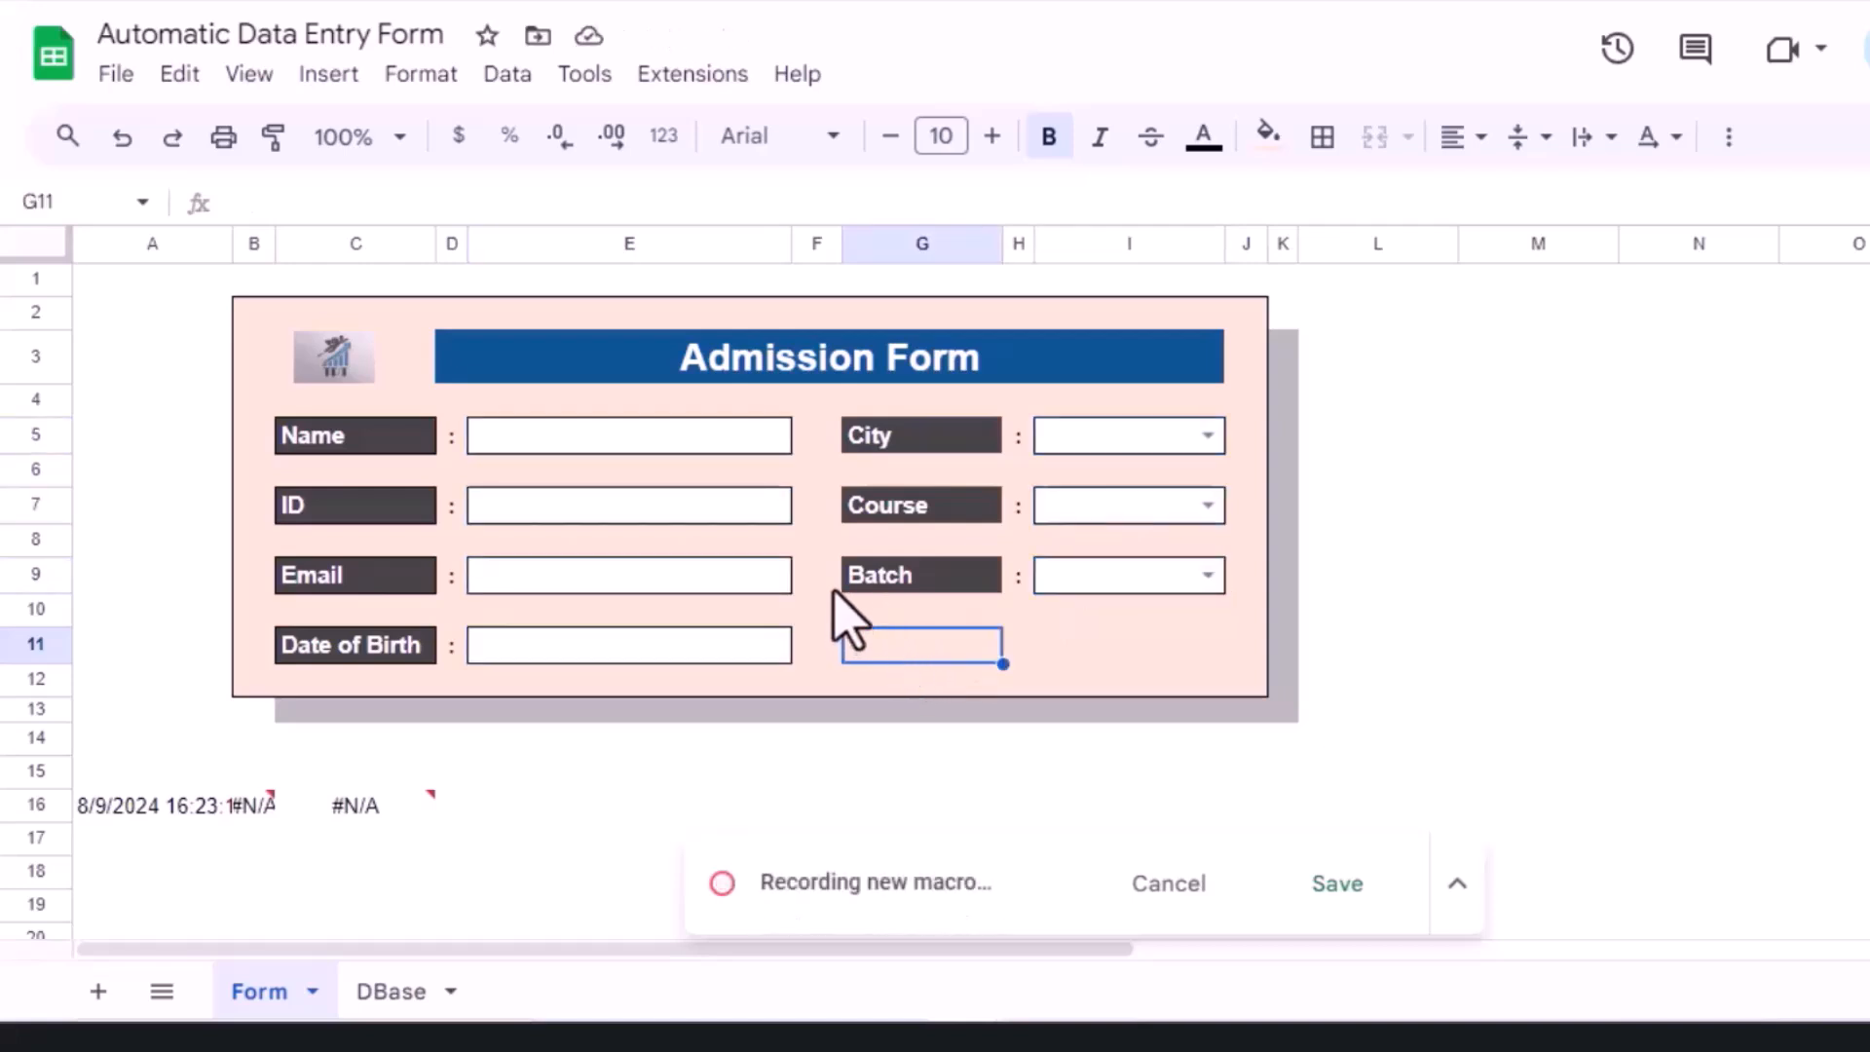
# Step: Stop recording and save the macro, replacing 'Untitled Macro' with the name Form
pyautogui.click(1334, 902)
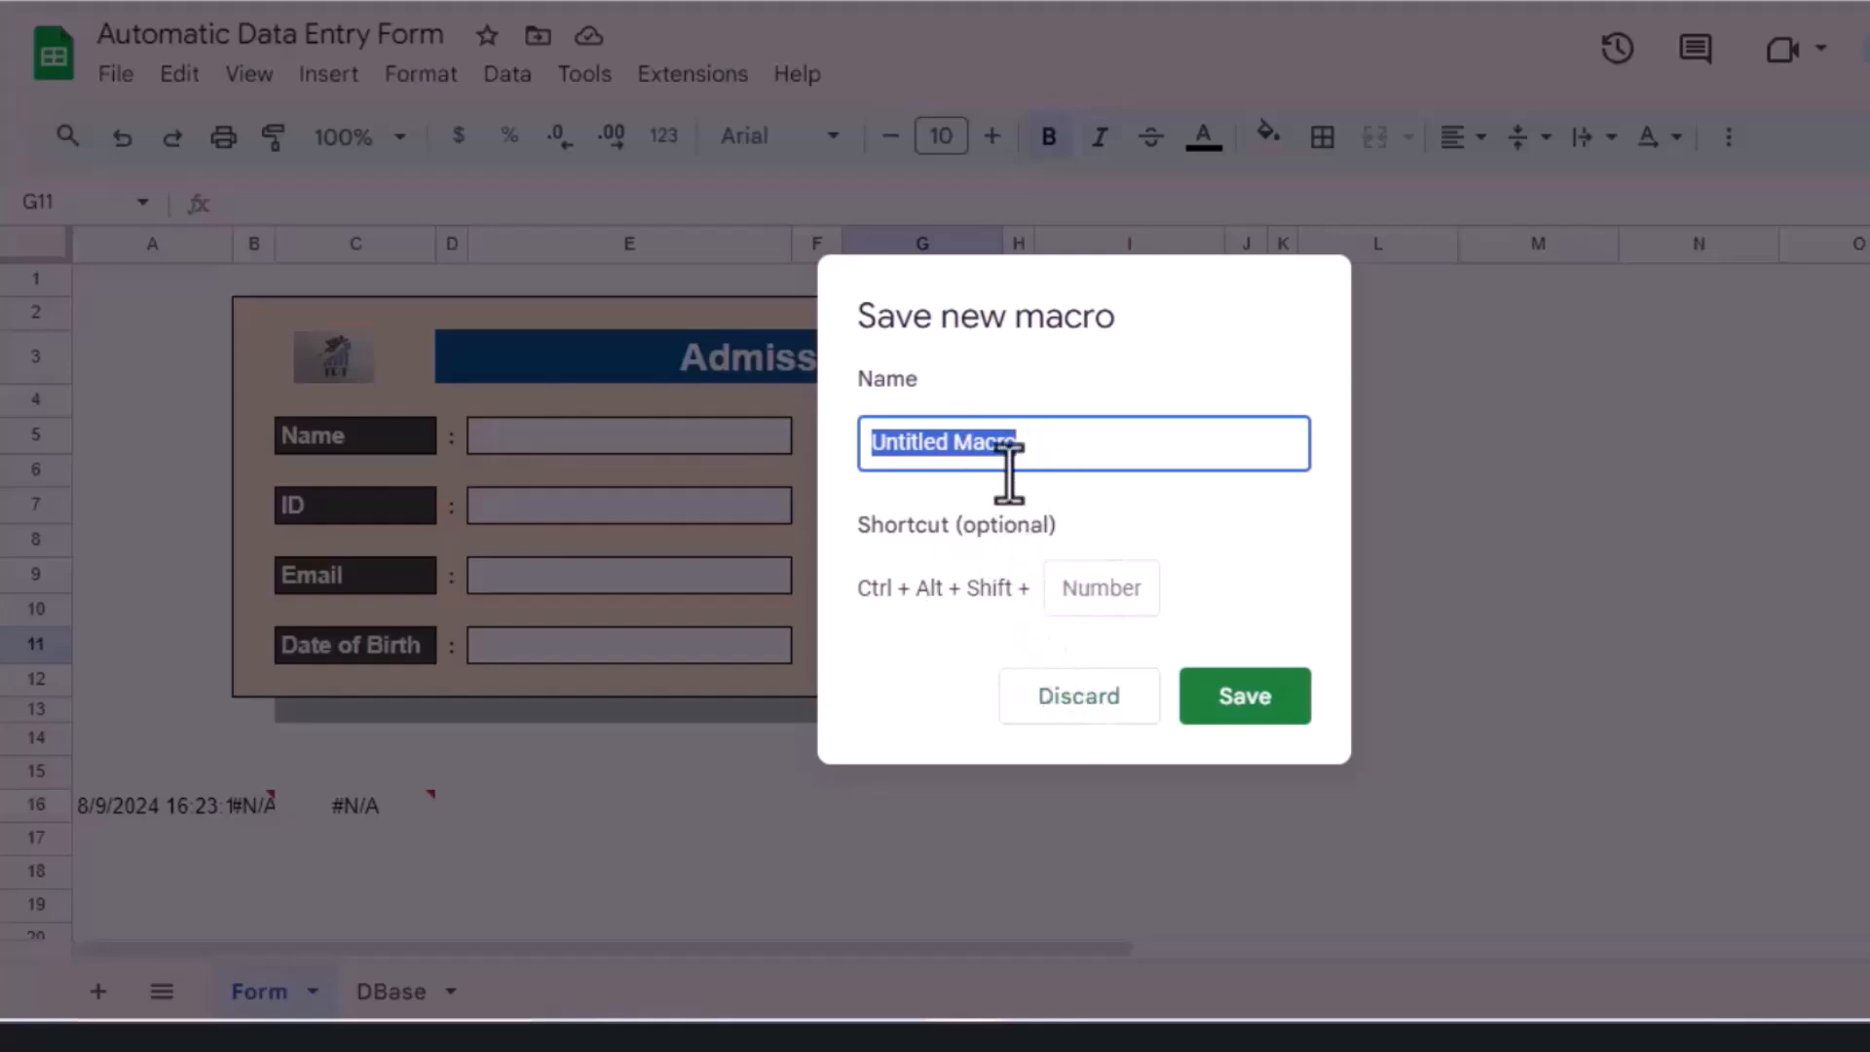
pyautogui.press('BackSpace')
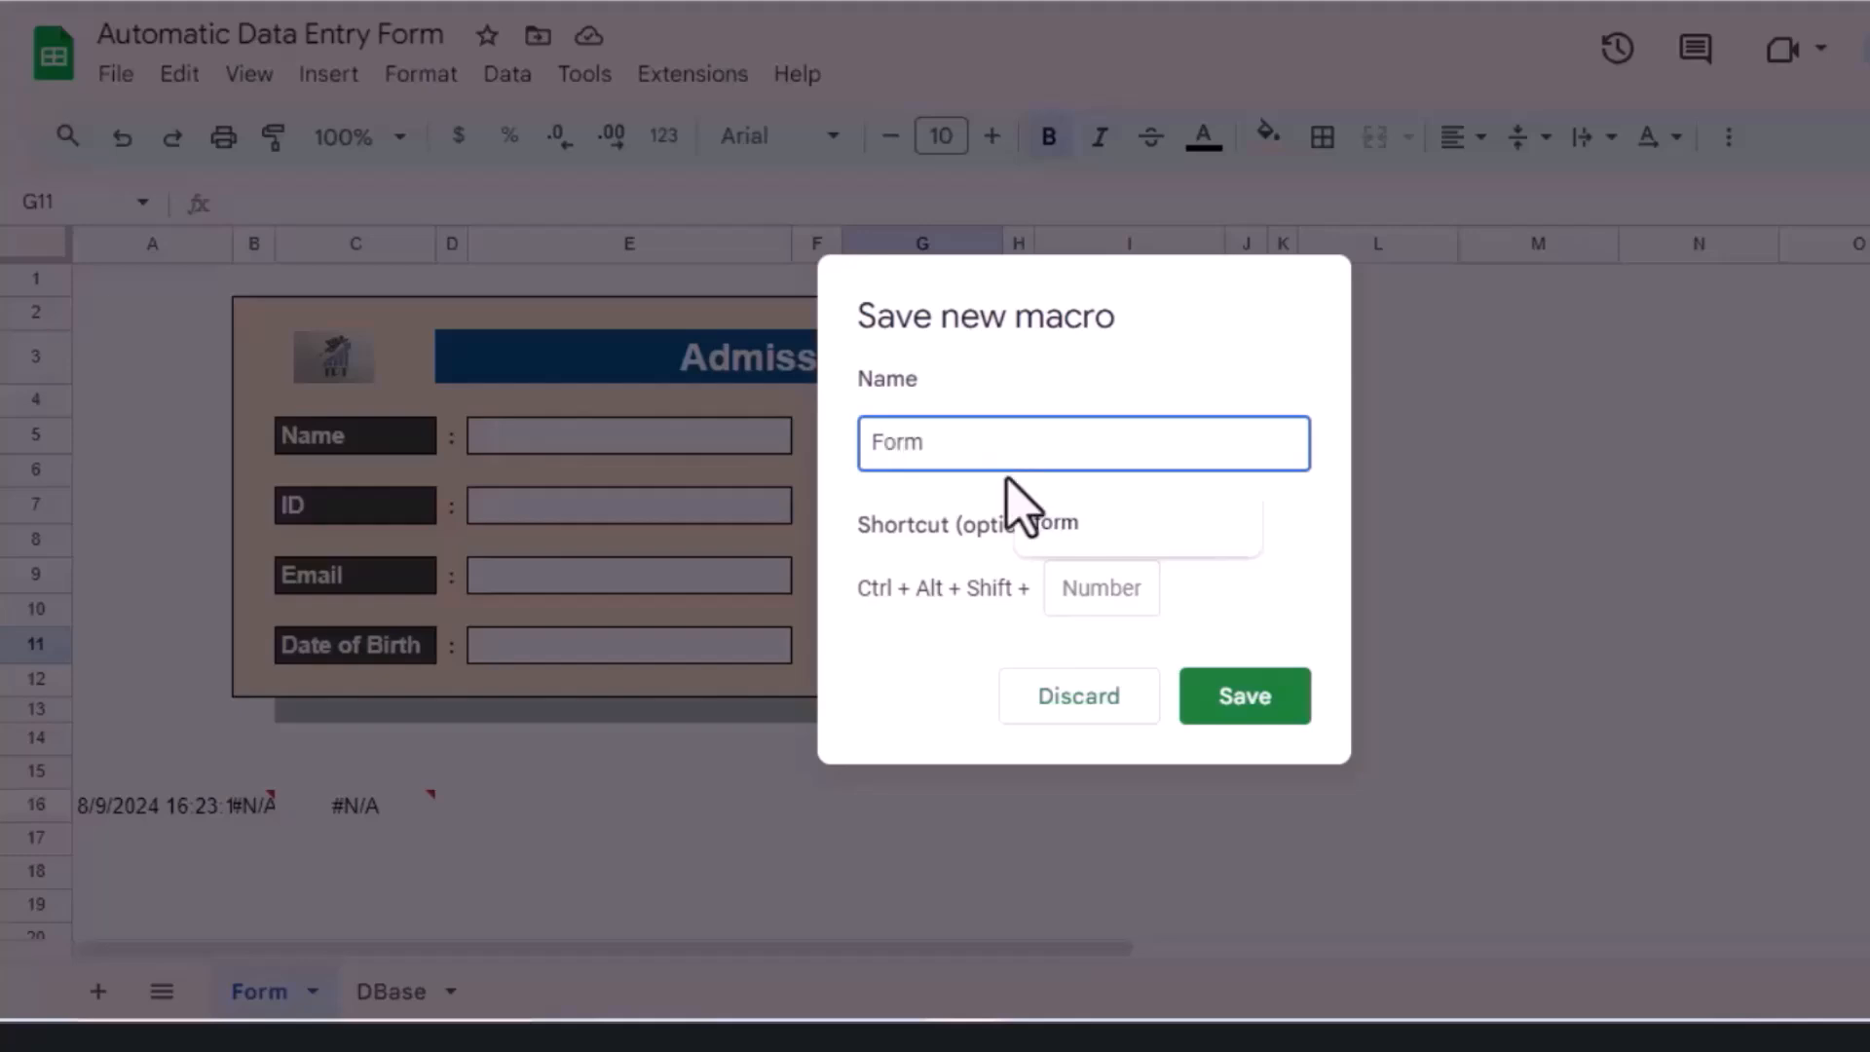
pyautogui.click(946, 498)
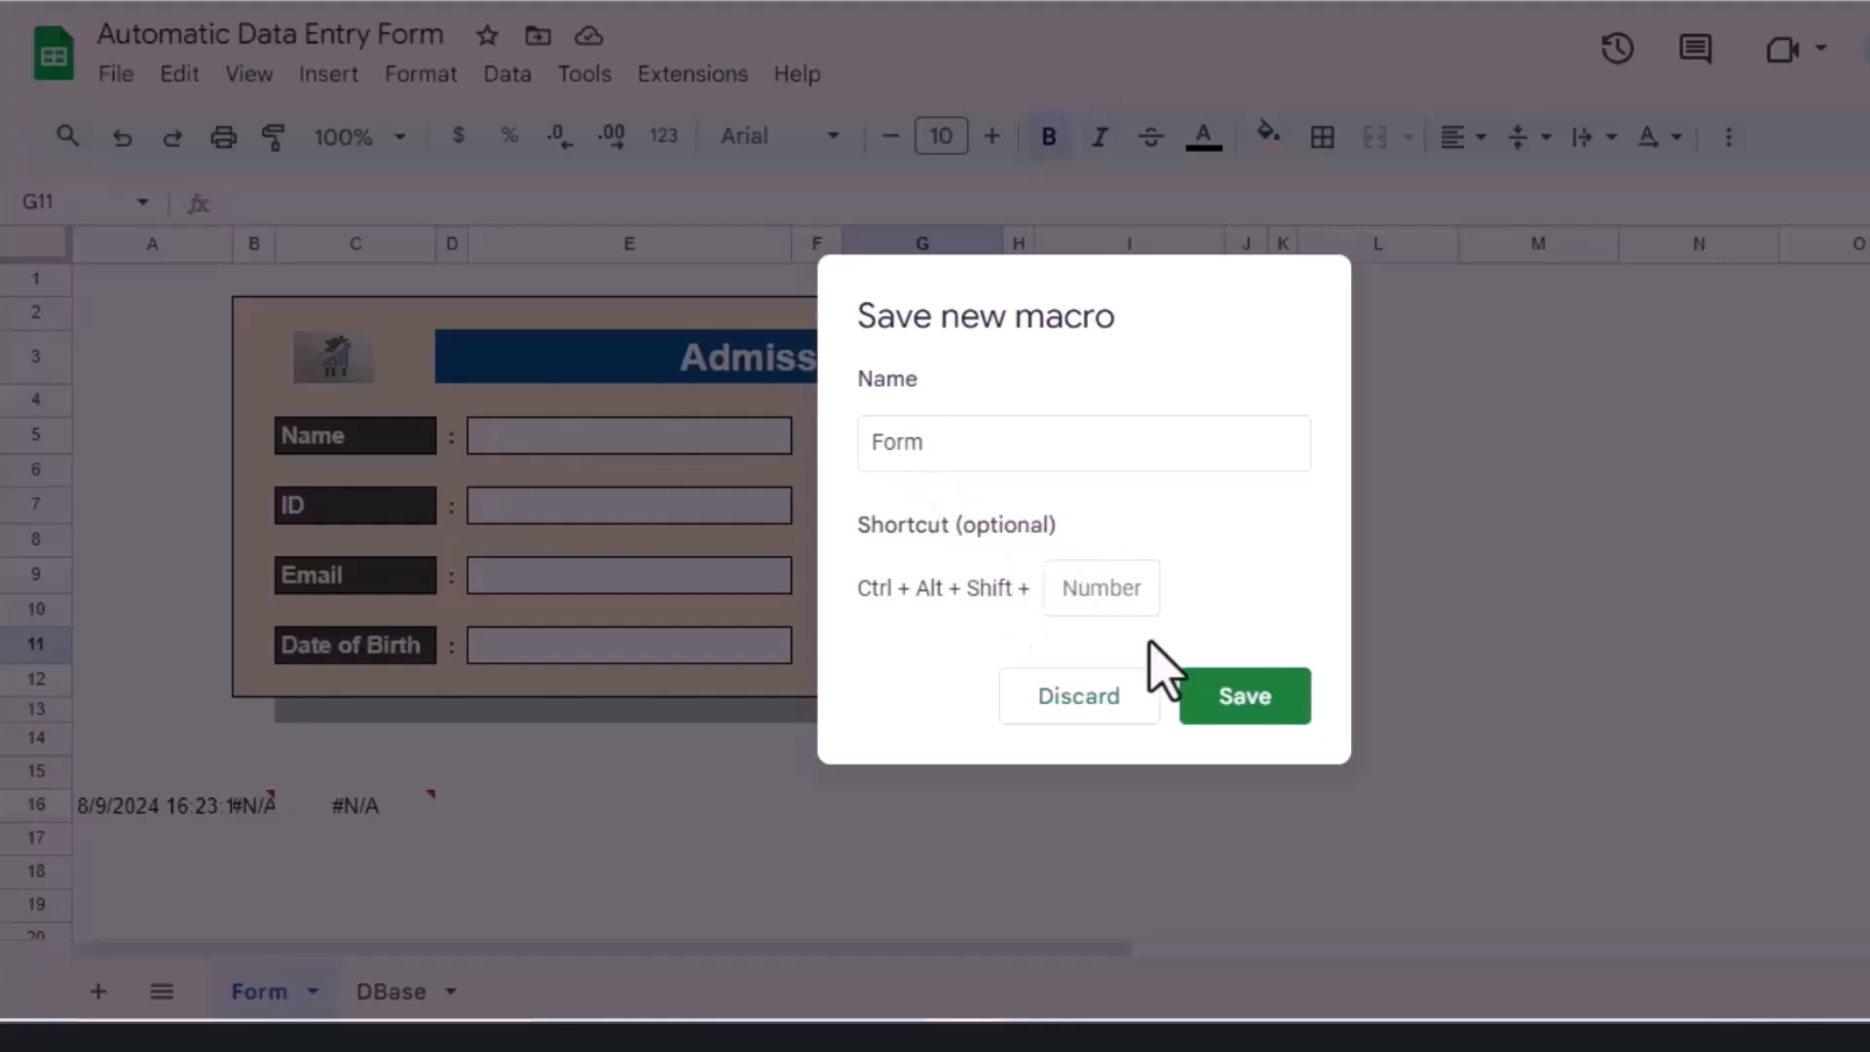
pyautogui.click(1249, 709)
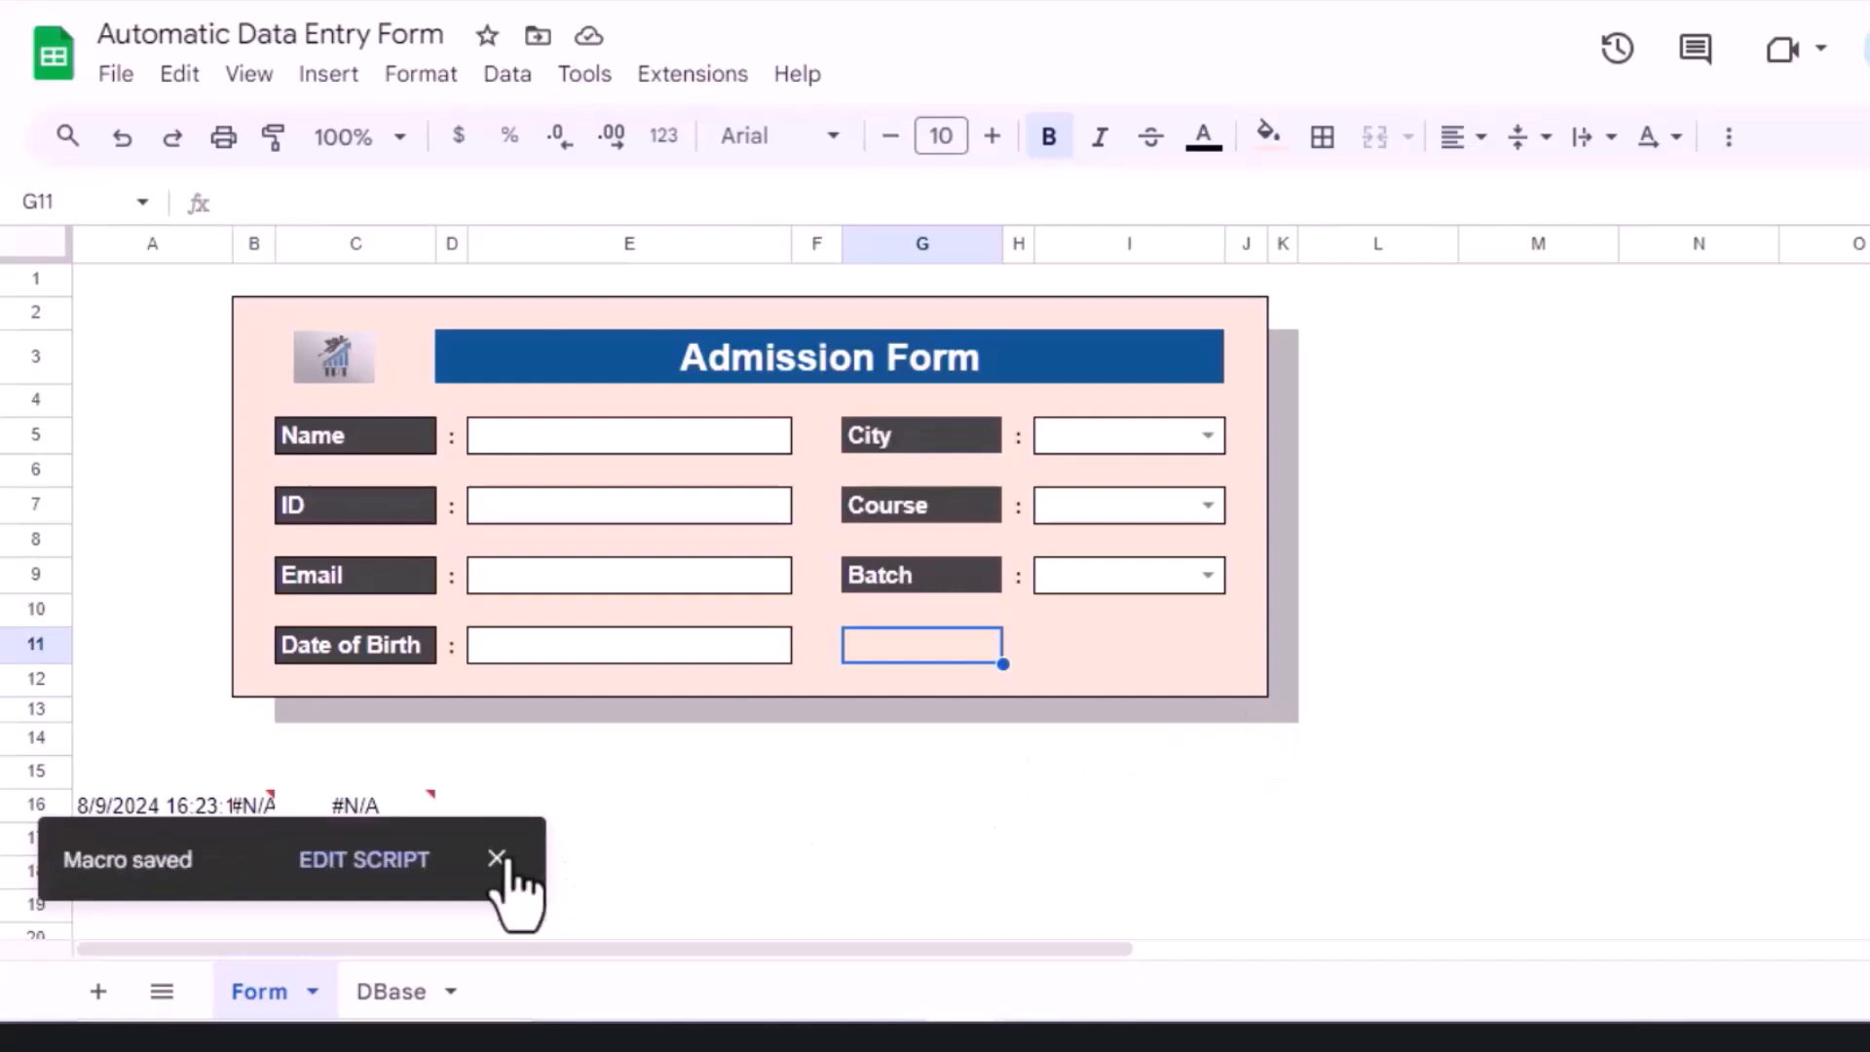
# Step: Dismiss the saved-macro notice and insert a new drawing for the Submit button
pyautogui.click(496, 858)
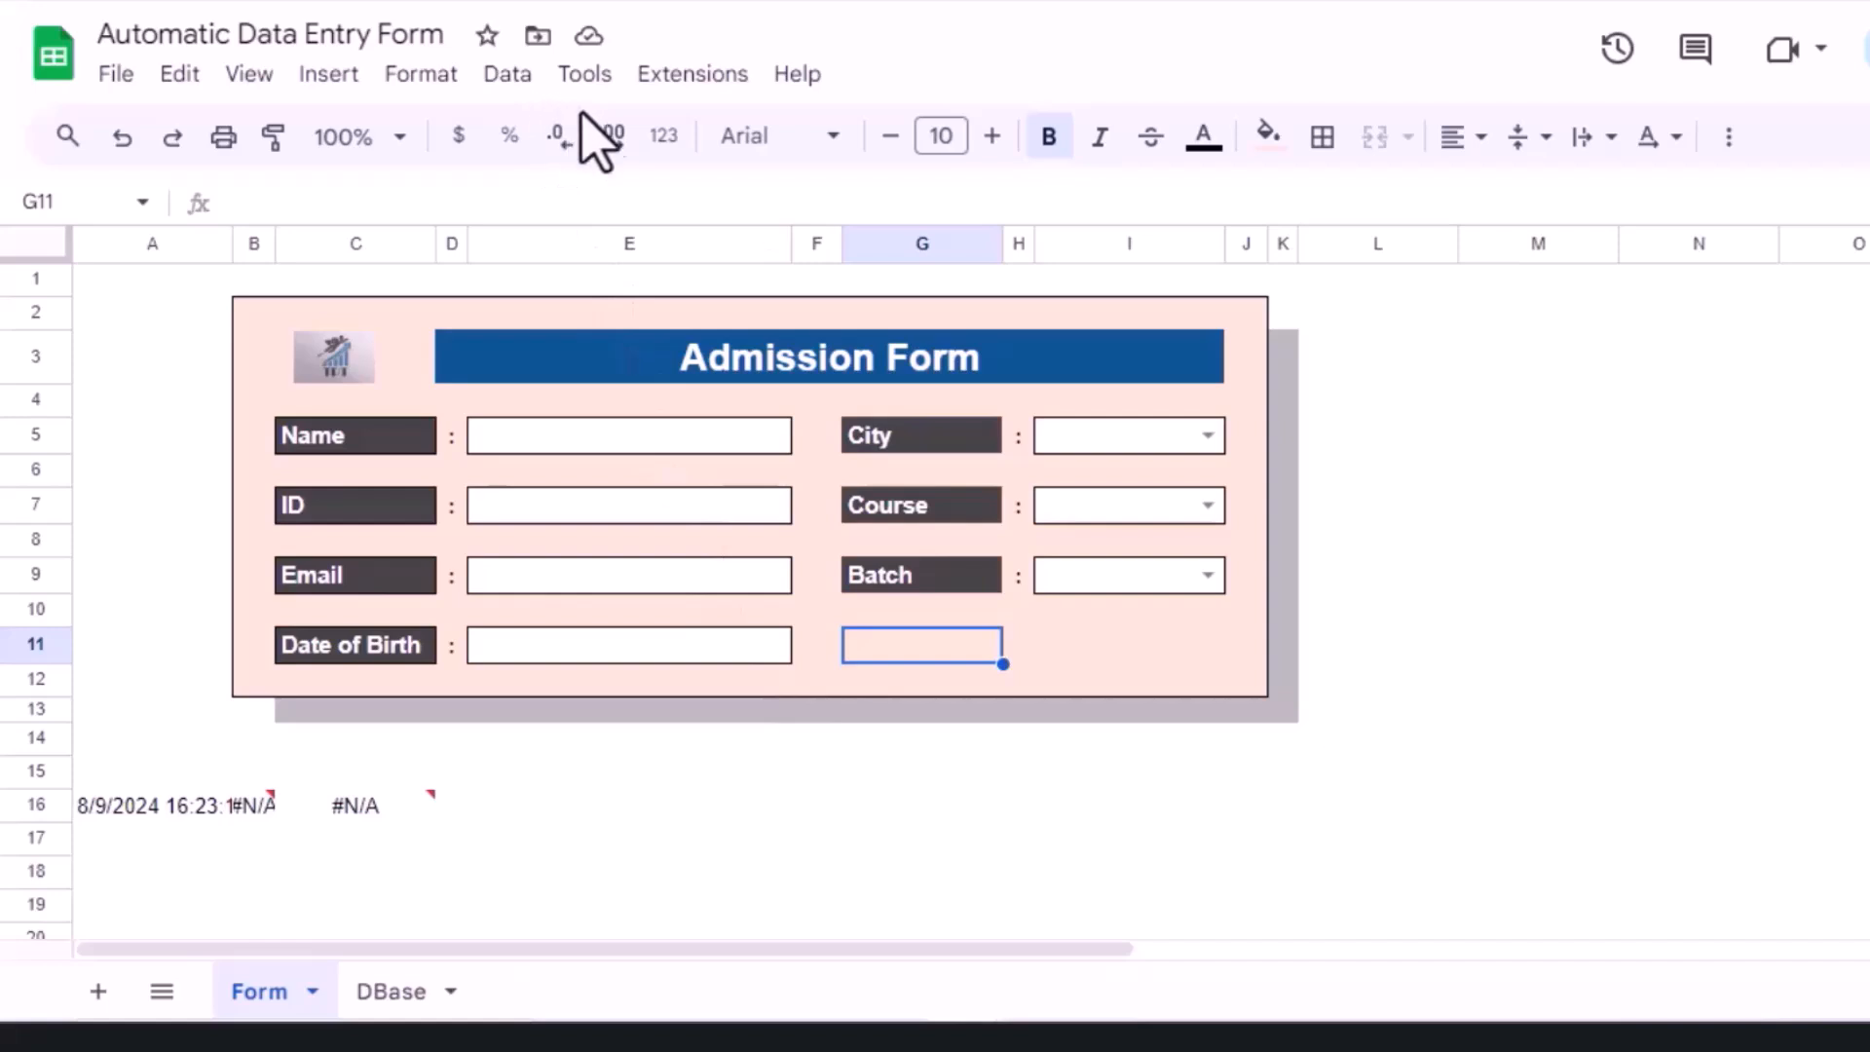
pyautogui.click(1084, 657)
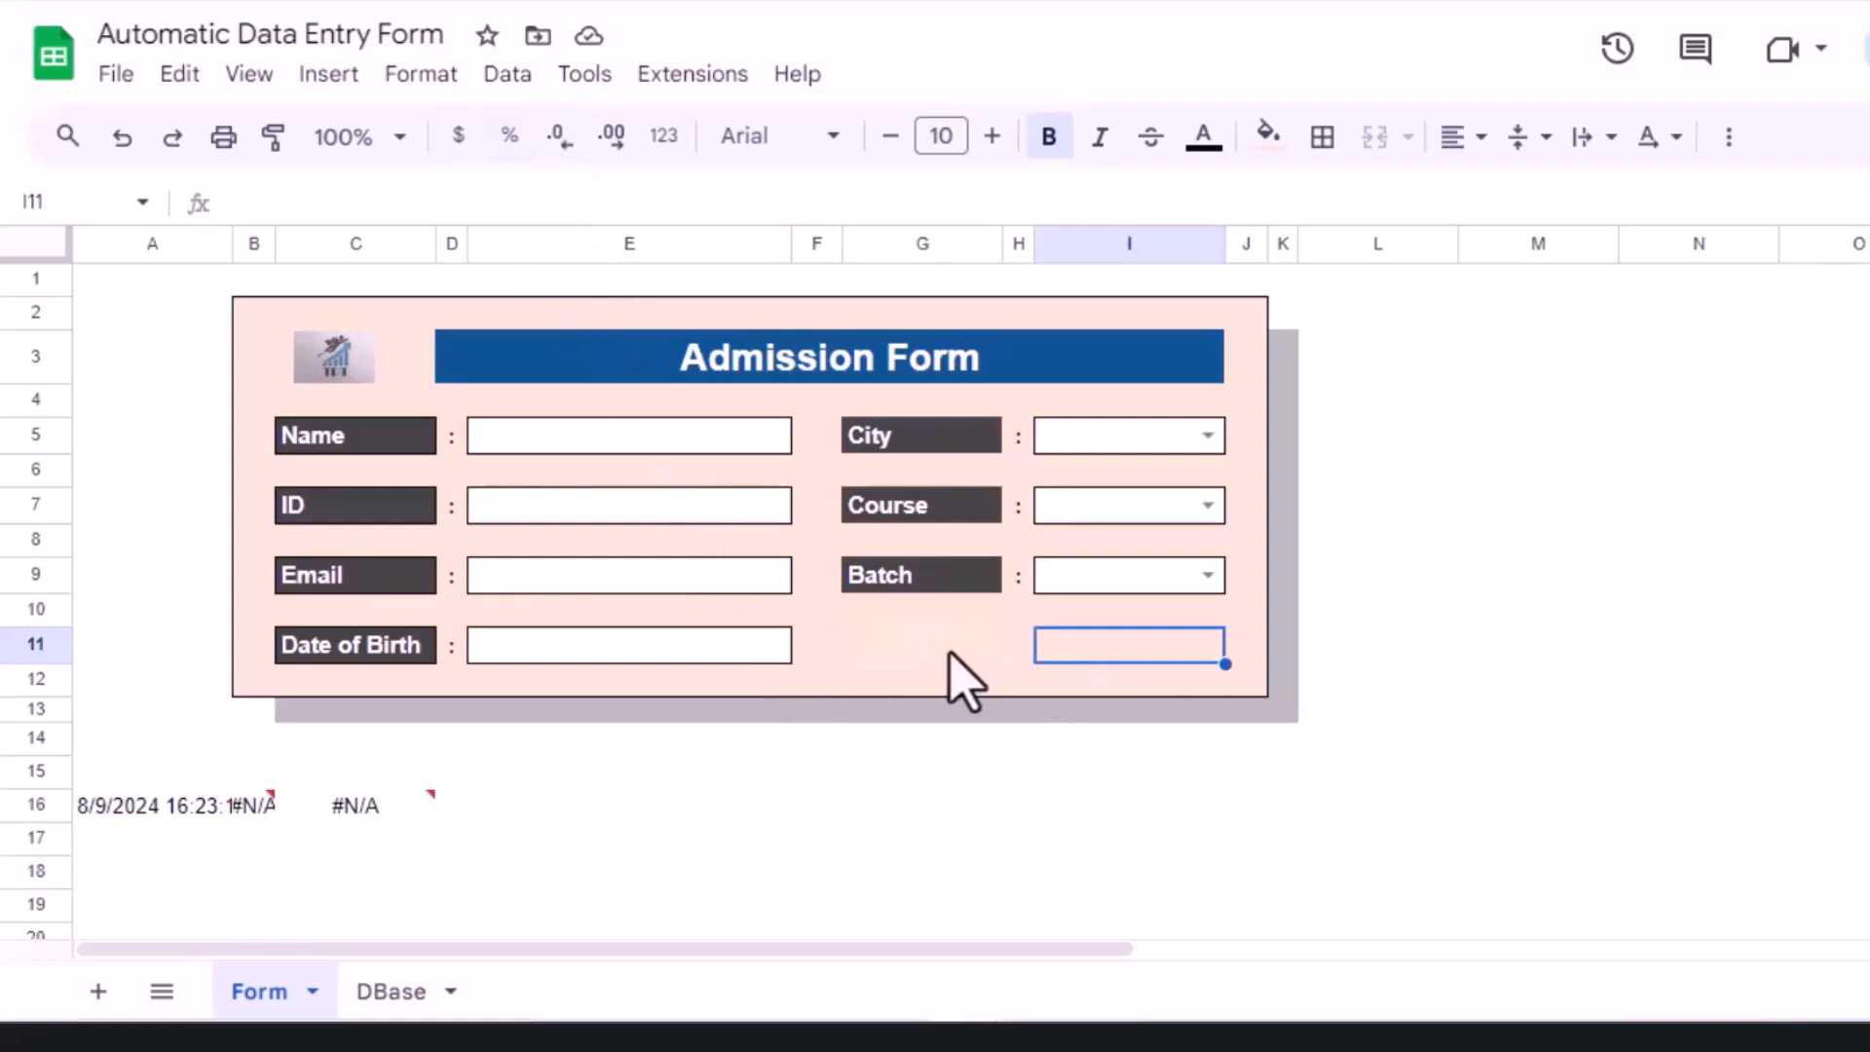
pyautogui.click(949, 655)
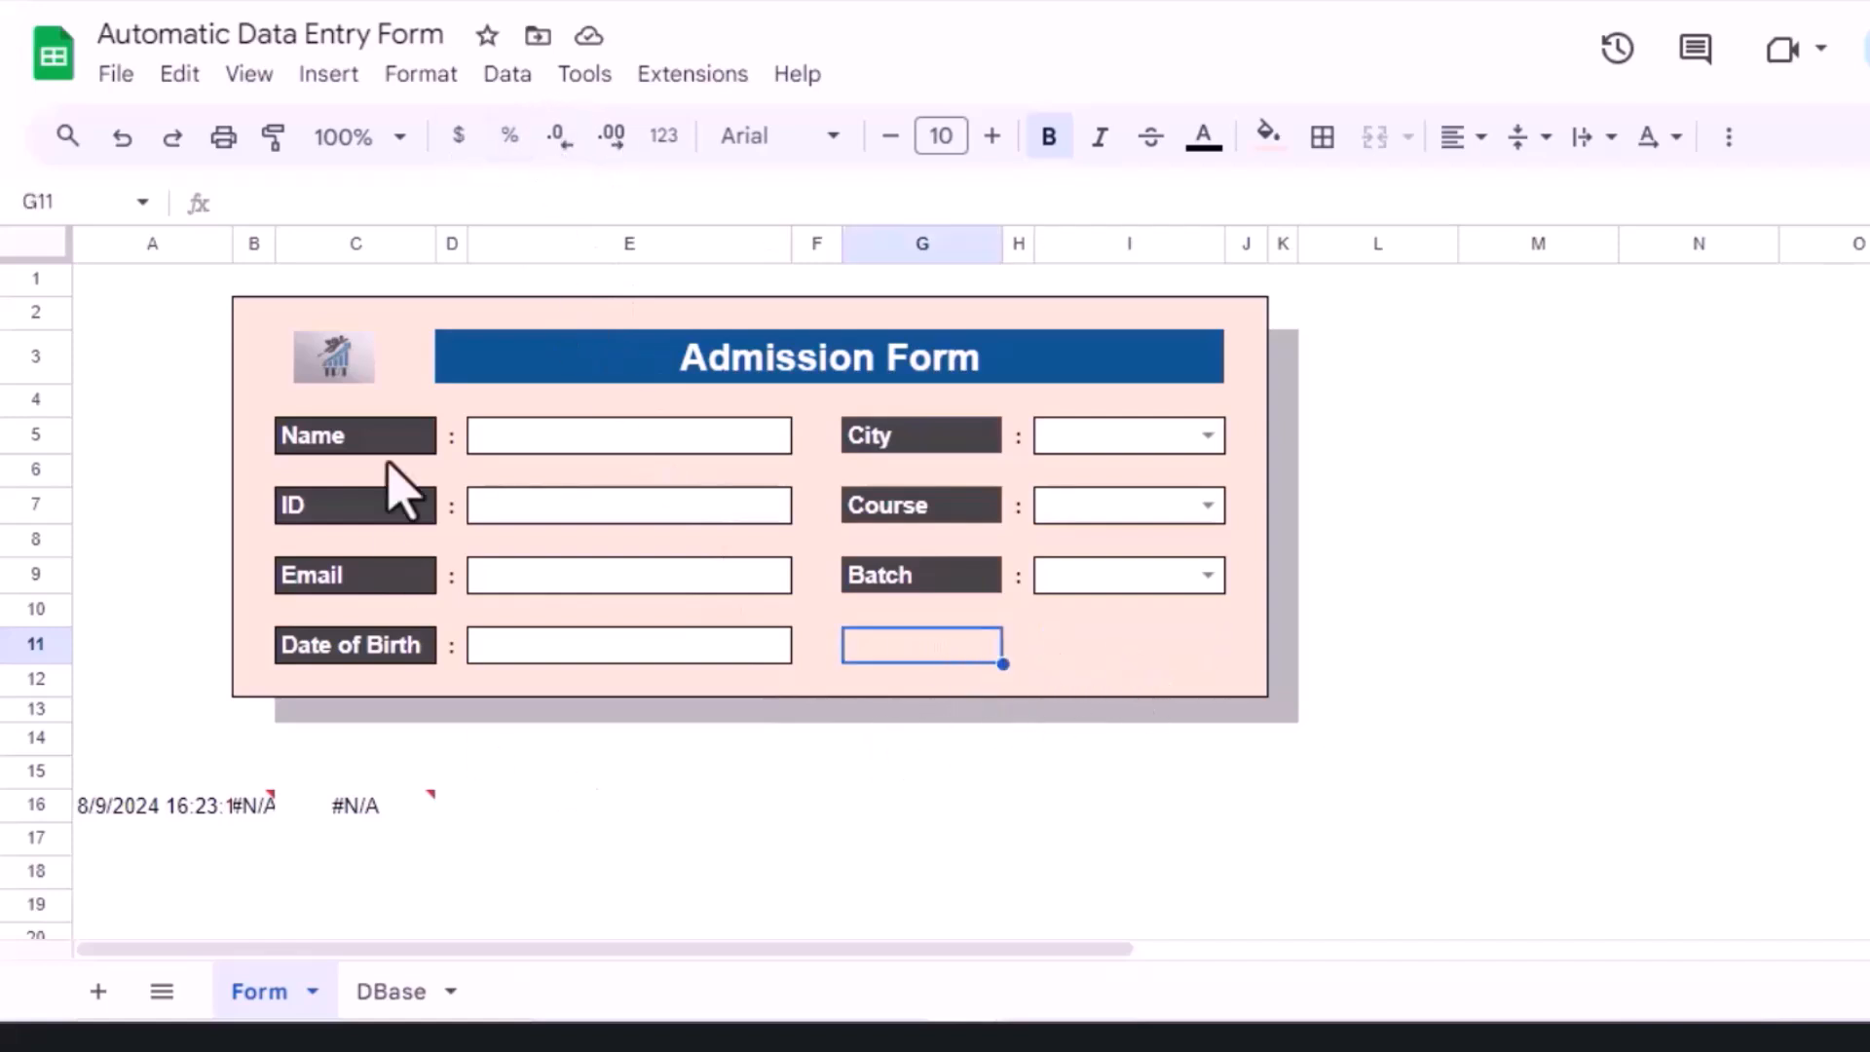
pyautogui.click(331, 78)
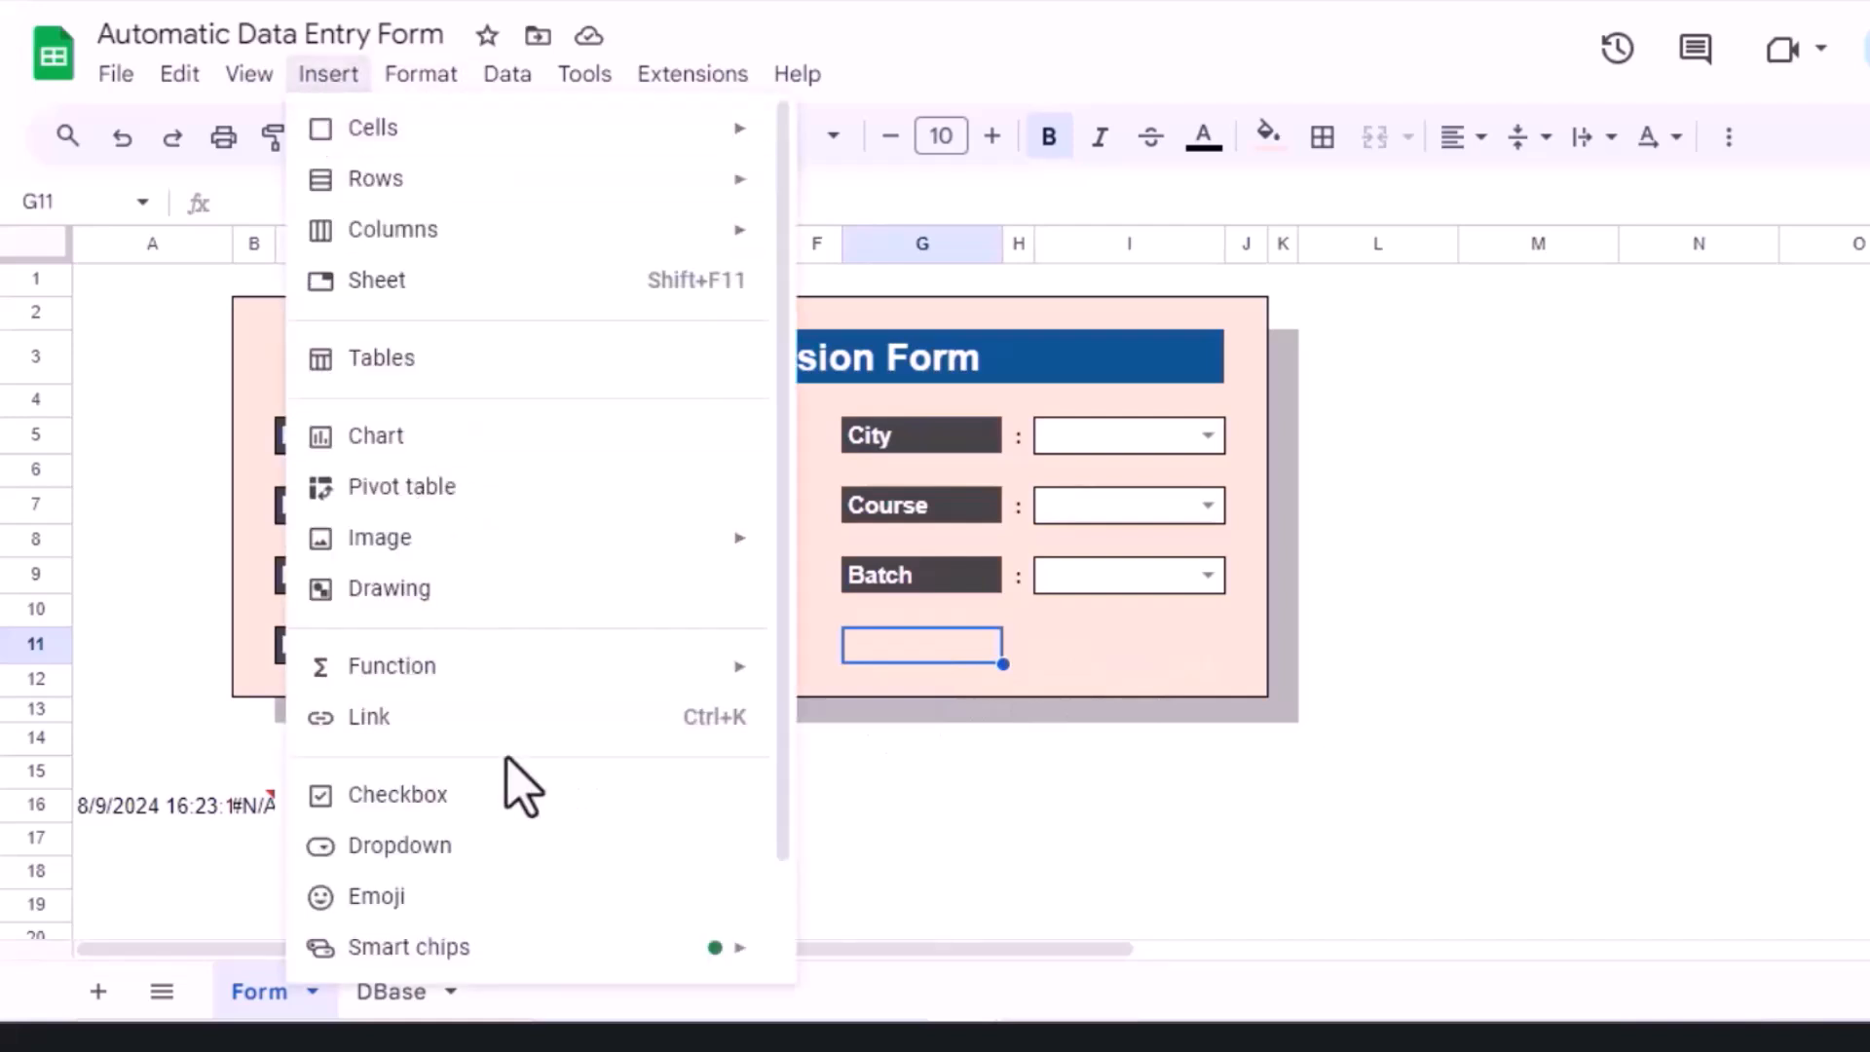
pyautogui.click(490, 596)
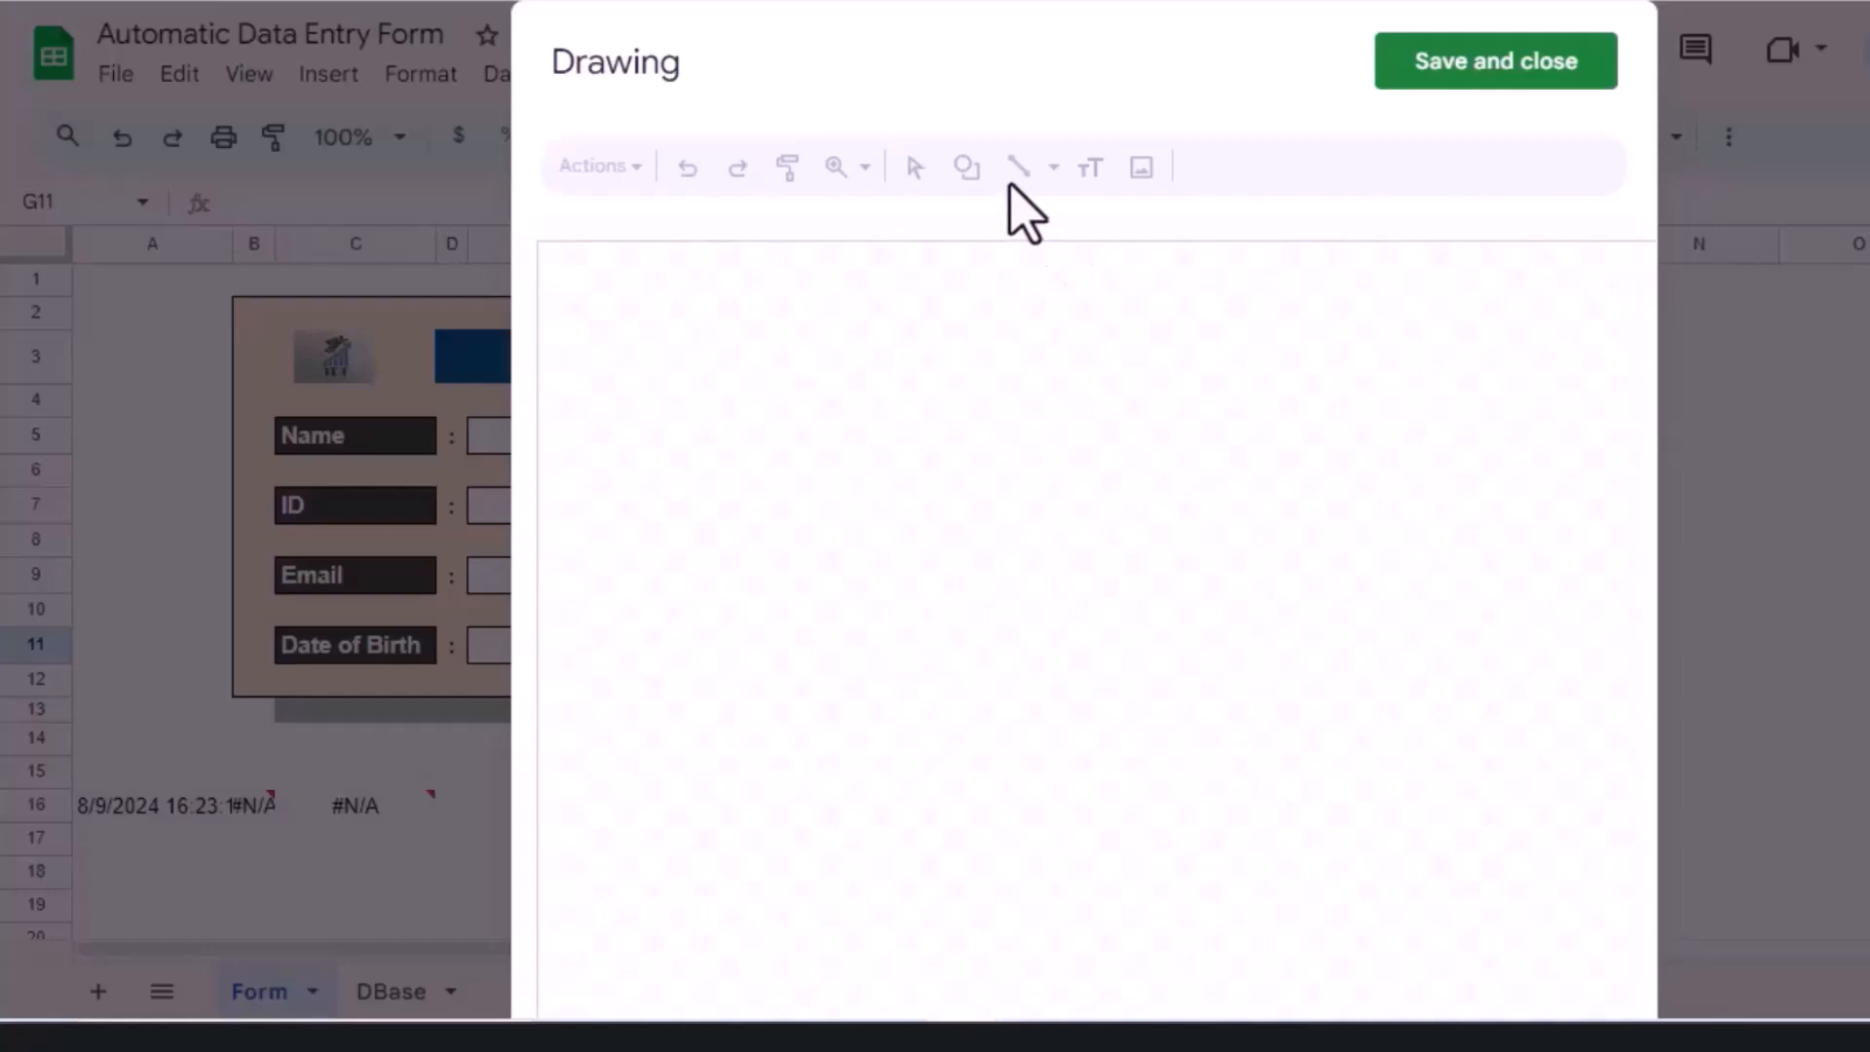
# Step: Draw a rounded rectangle and label it Submit in bold
pyautogui.click(967, 170)
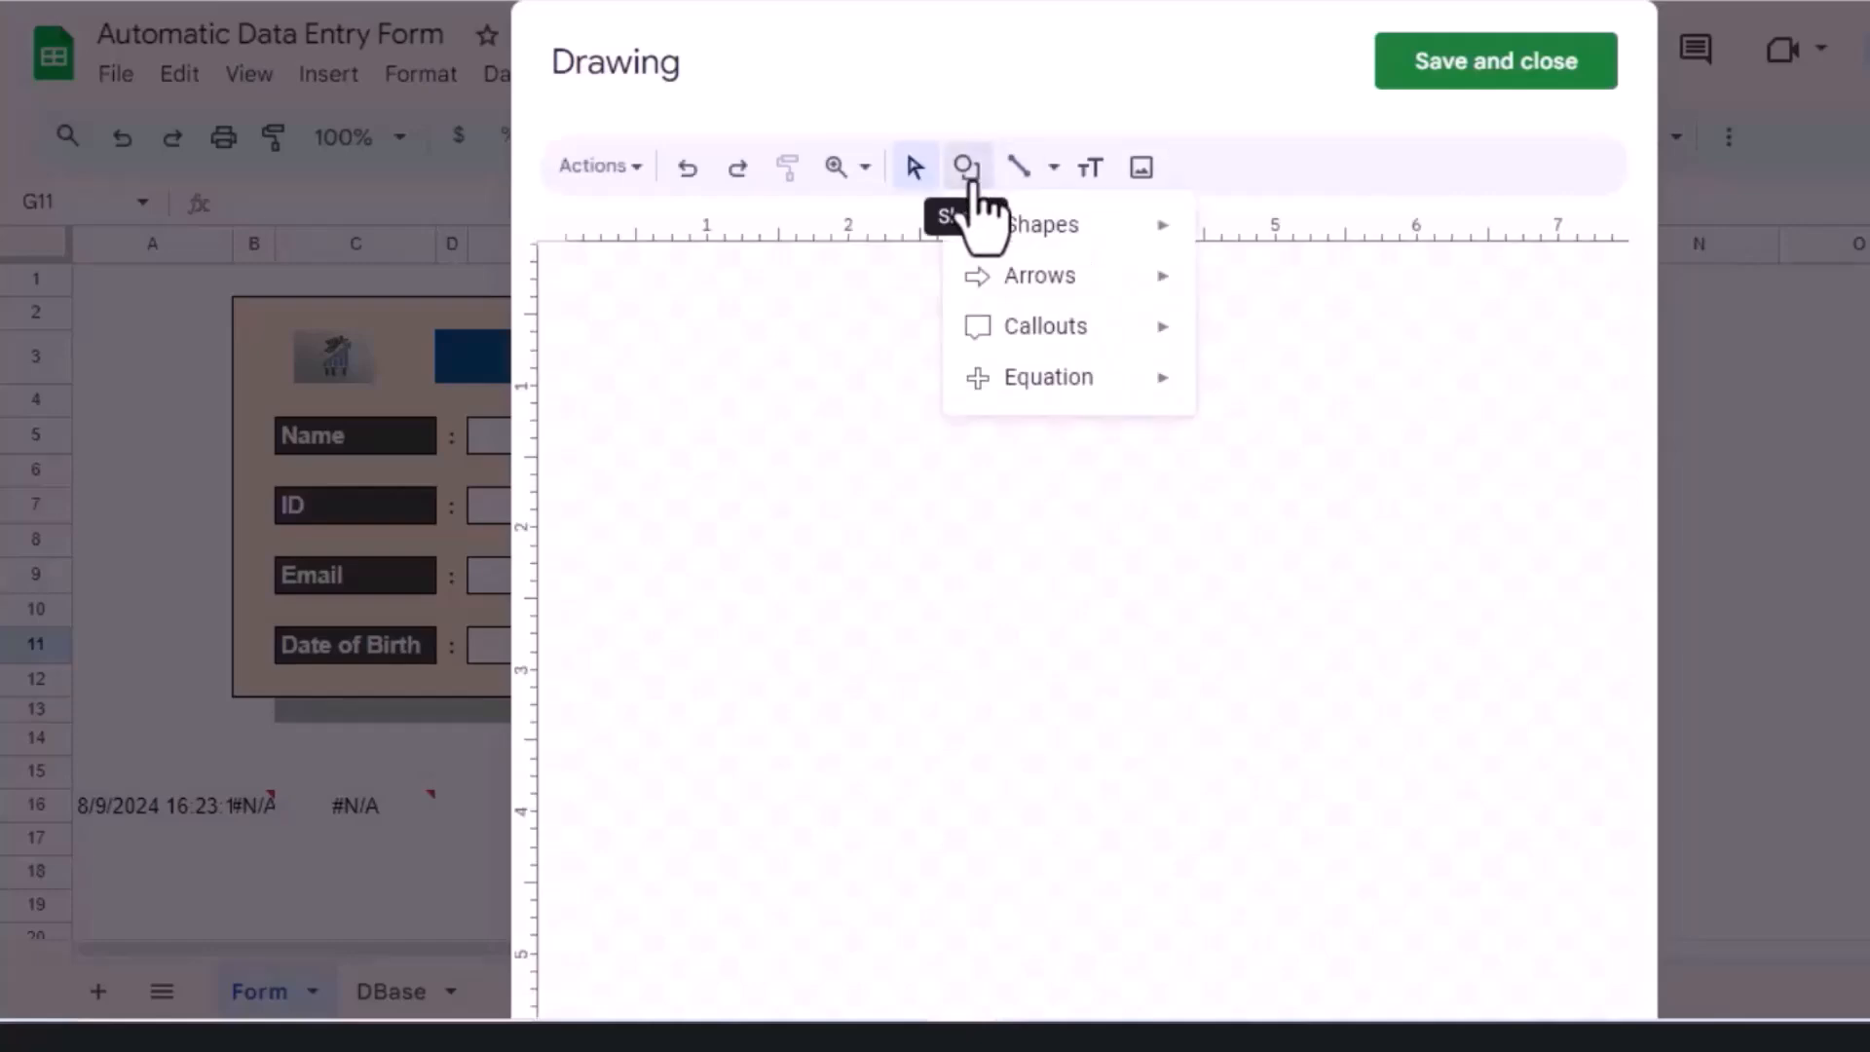
pyautogui.moveTo(1089, 234)
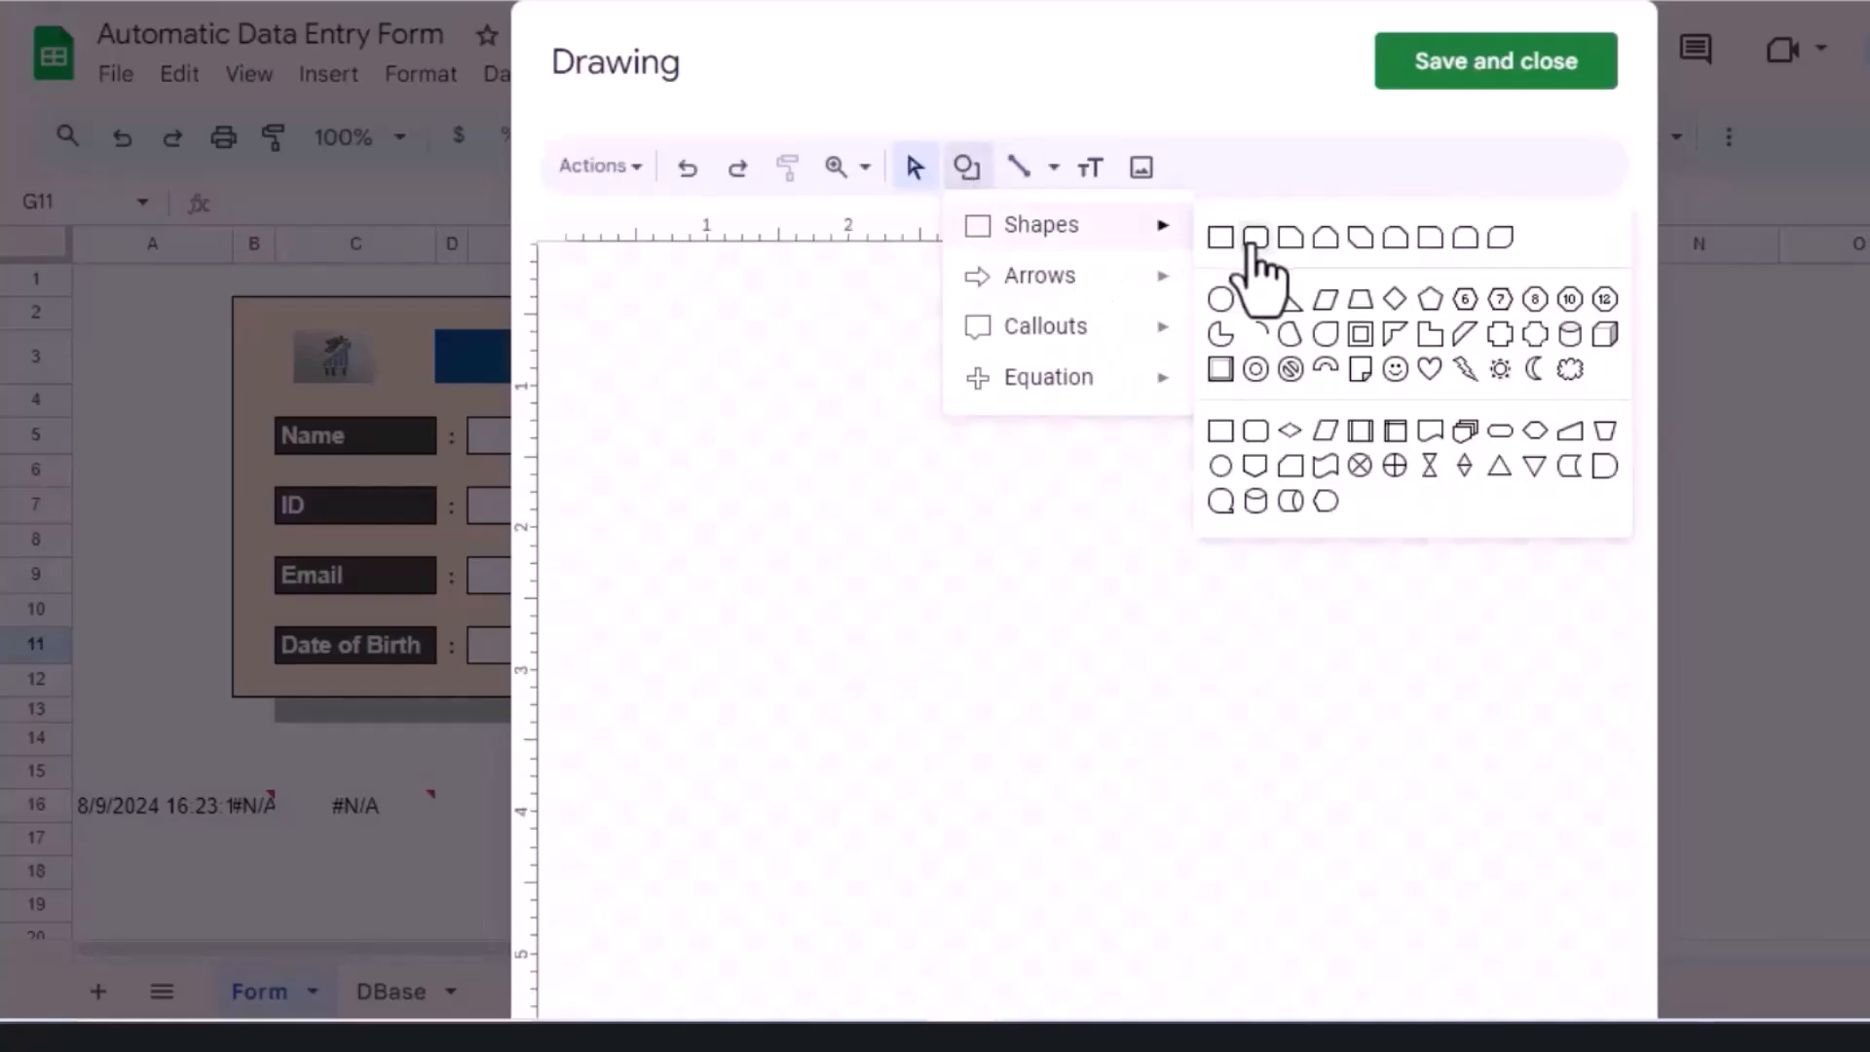
pyautogui.click(1256, 236)
pyautogui.moveTo(893, 463); pyautogui.dragTo(1059, 505)
pyautogui.doubleClick(943, 485)
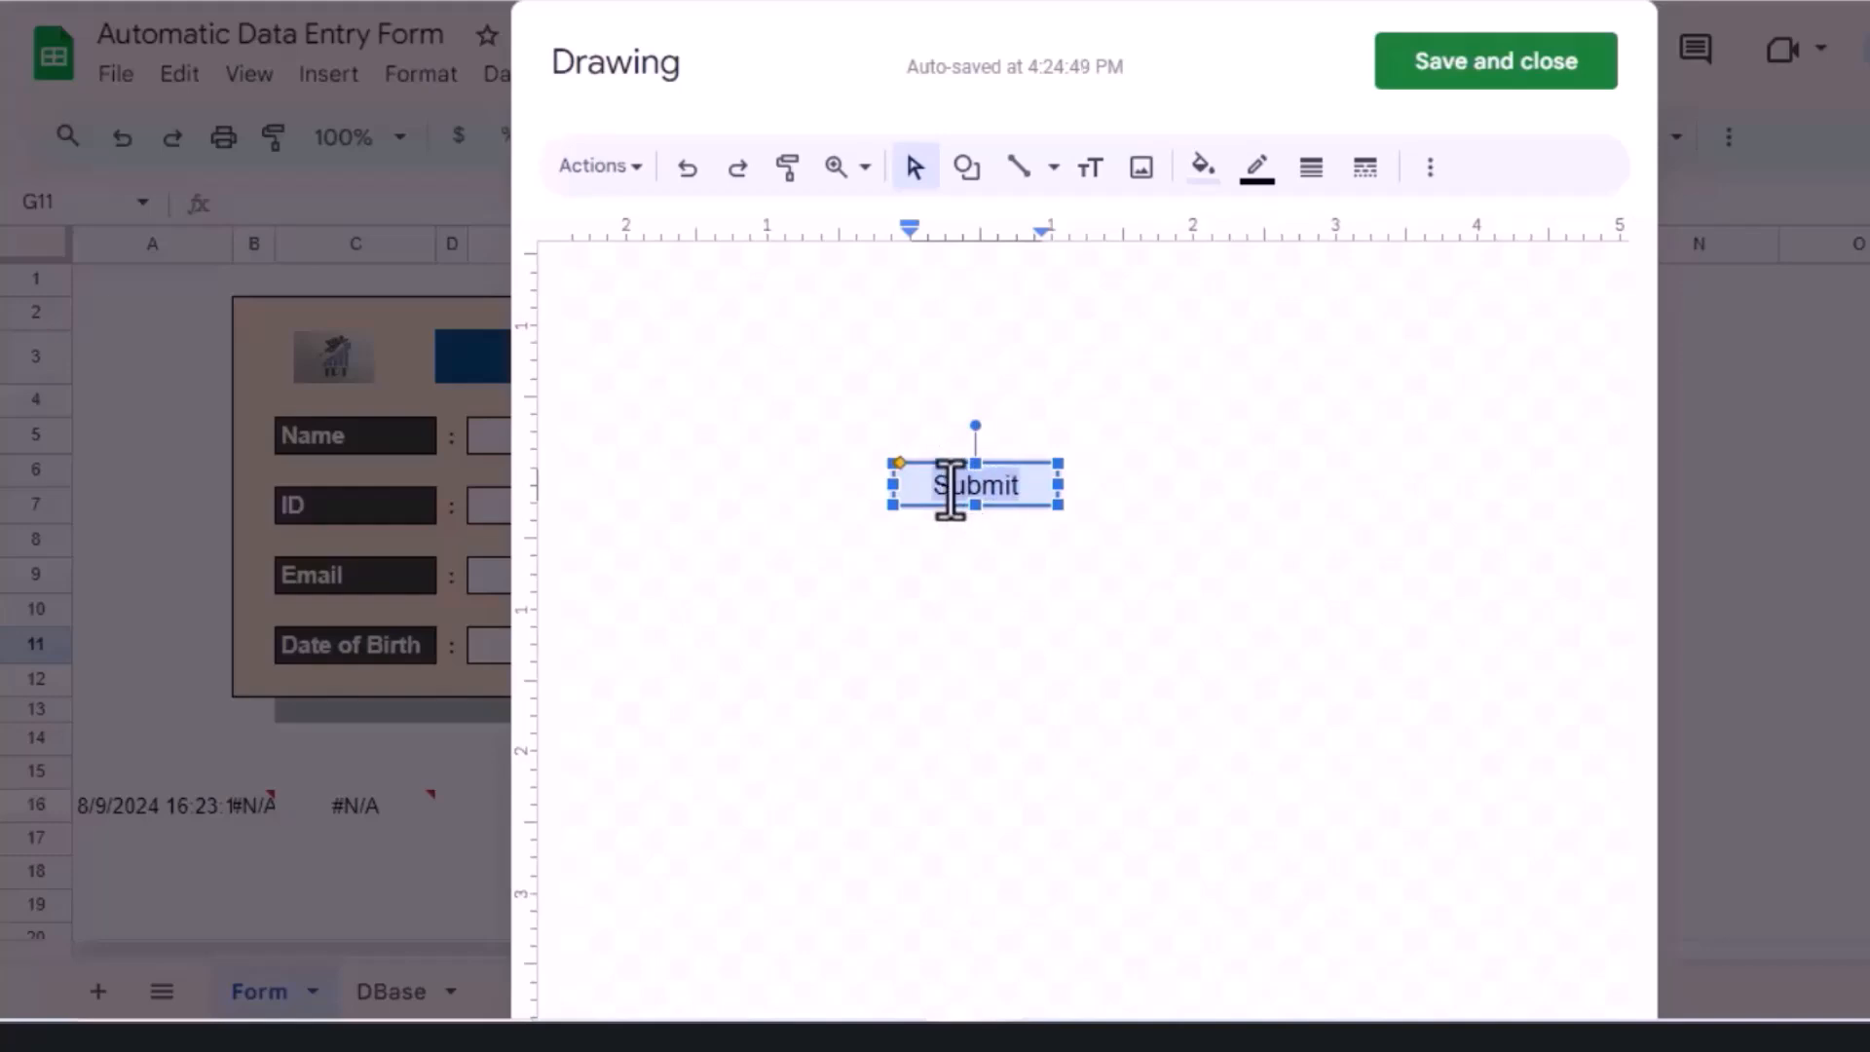
pyautogui.hotkey('ctrl', 'b')
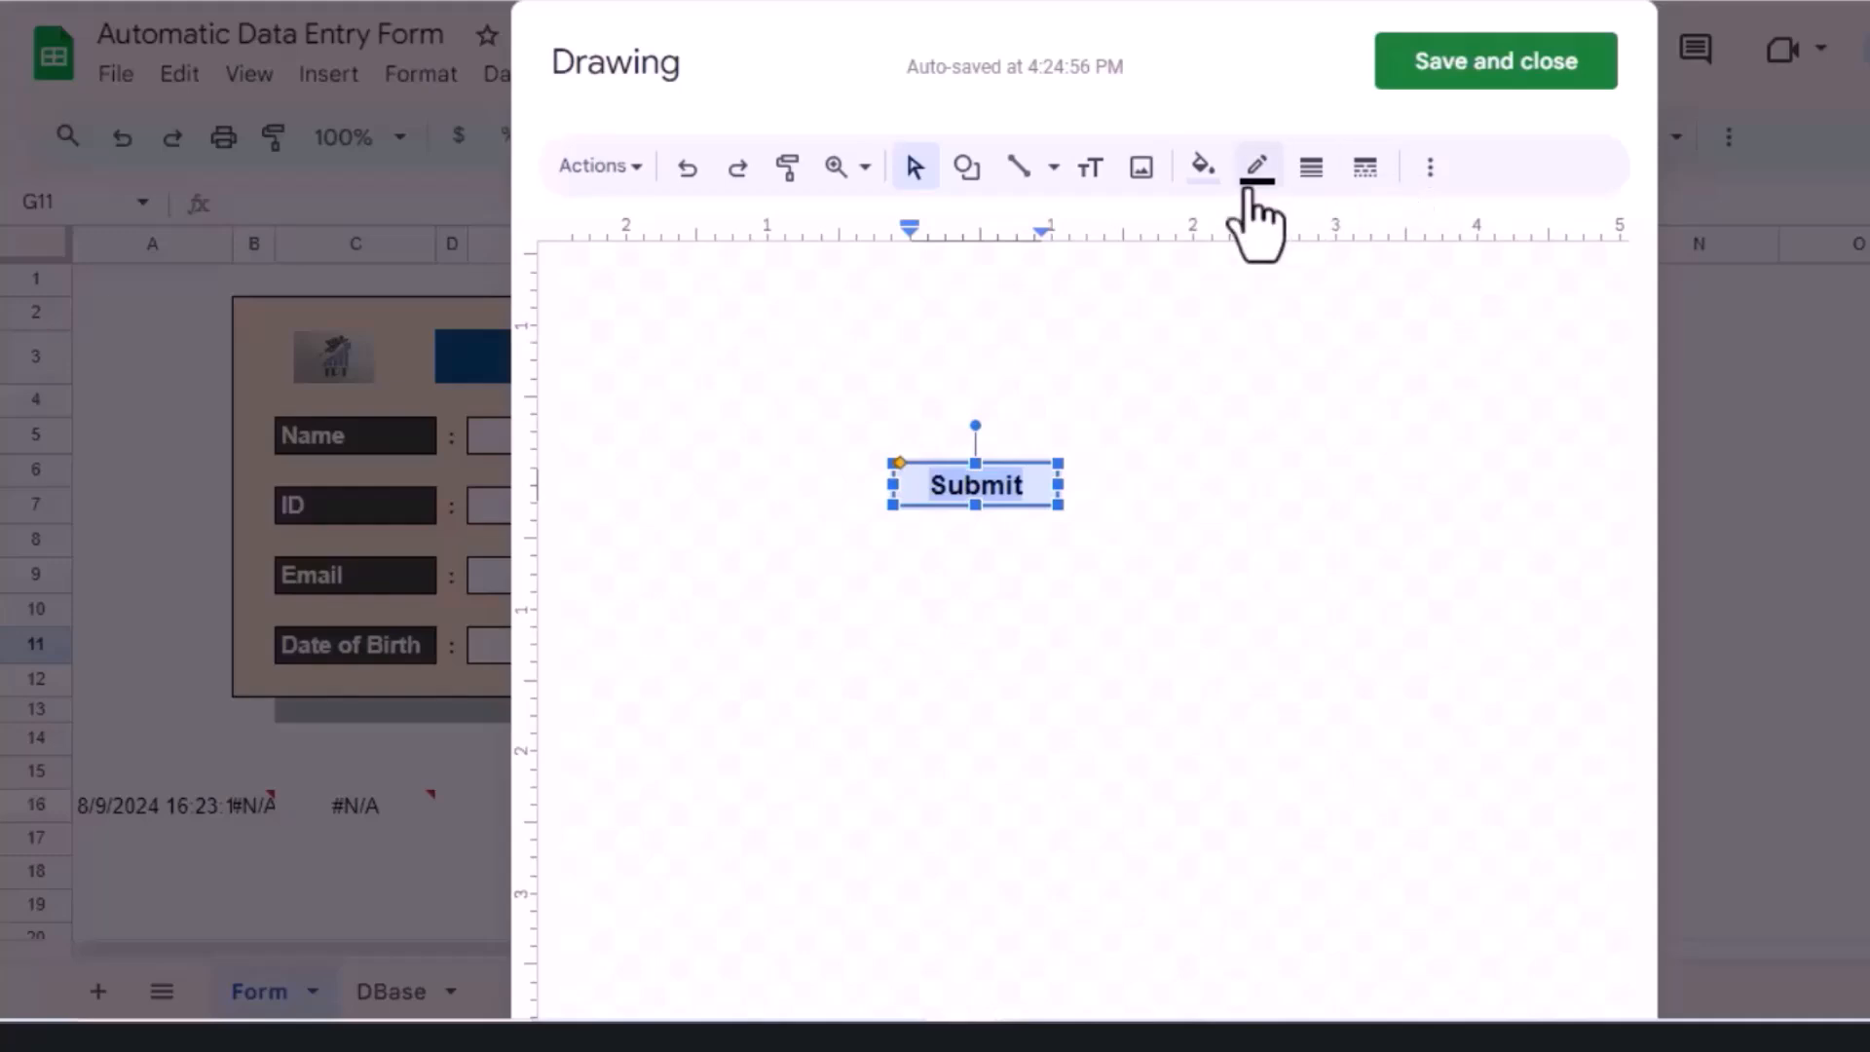
# Step: Give the Submit shape a blue gradient fill and a transparent border
pyautogui.click(959, 531)
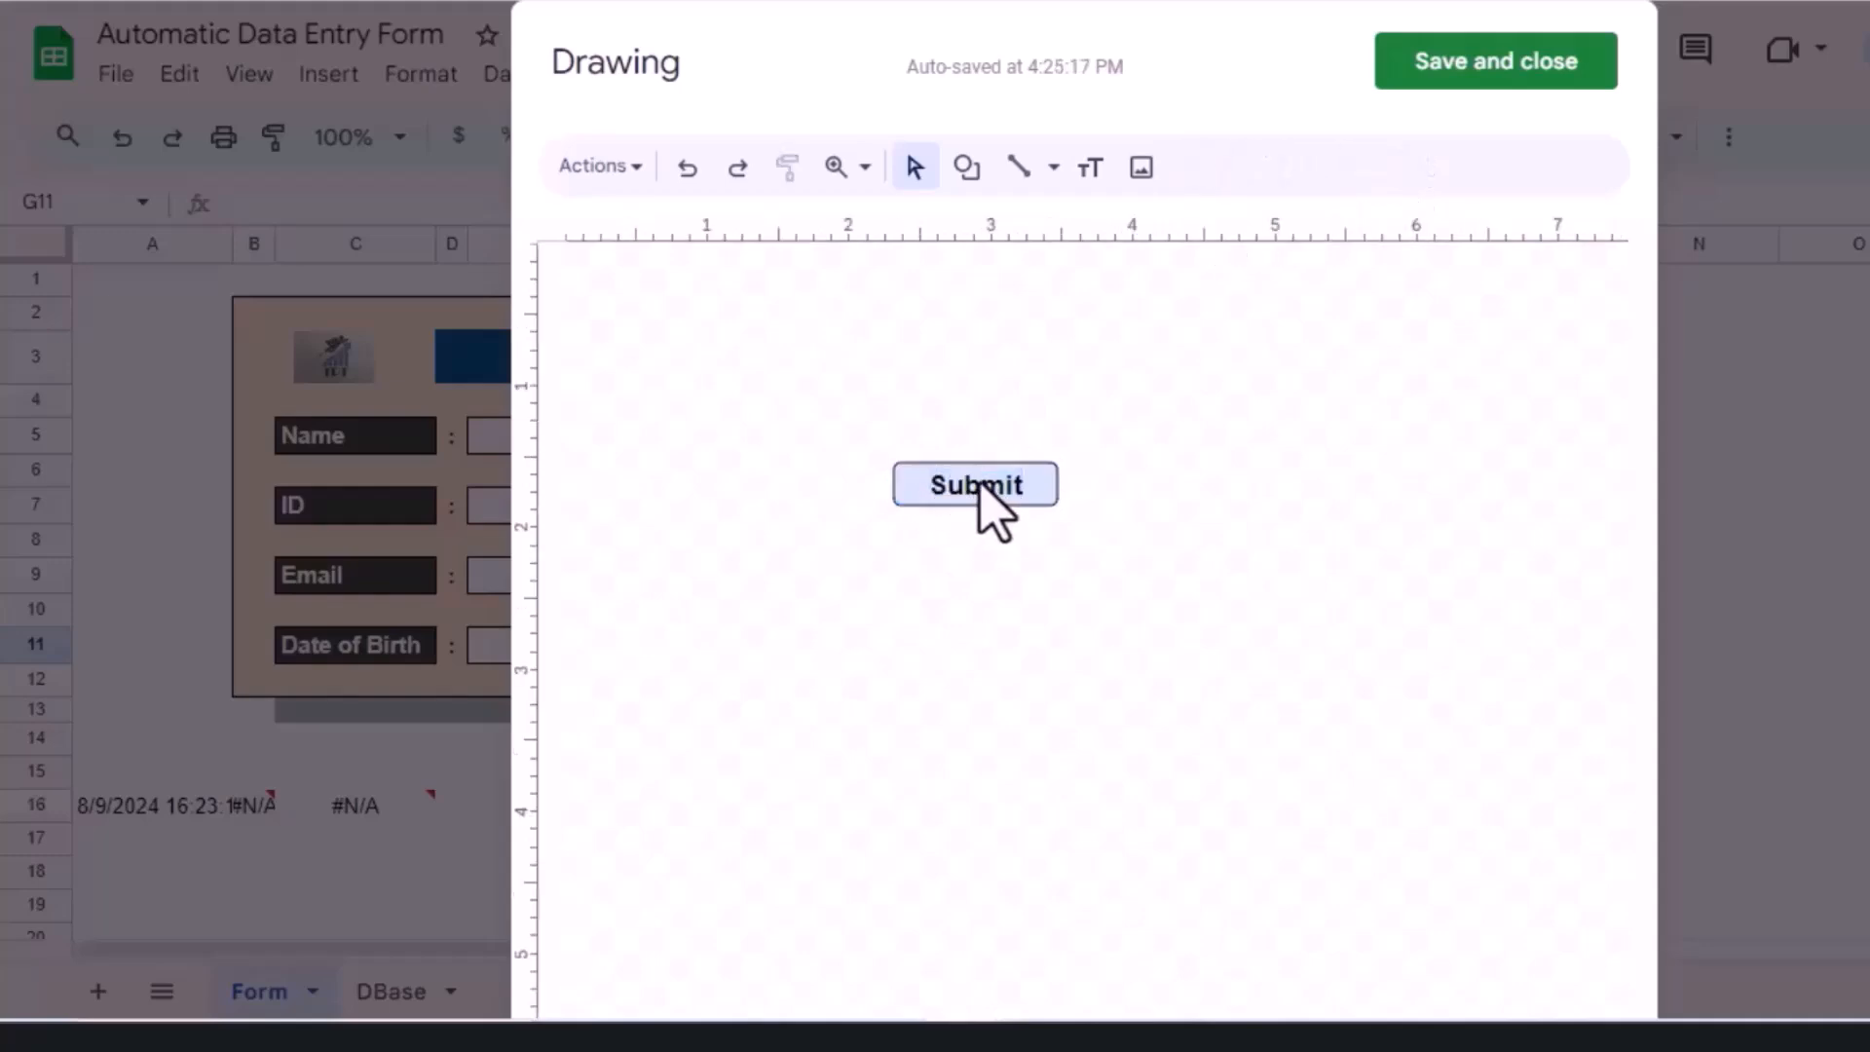
pyautogui.click(984, 492)
pyautogui.click(1204, 170)
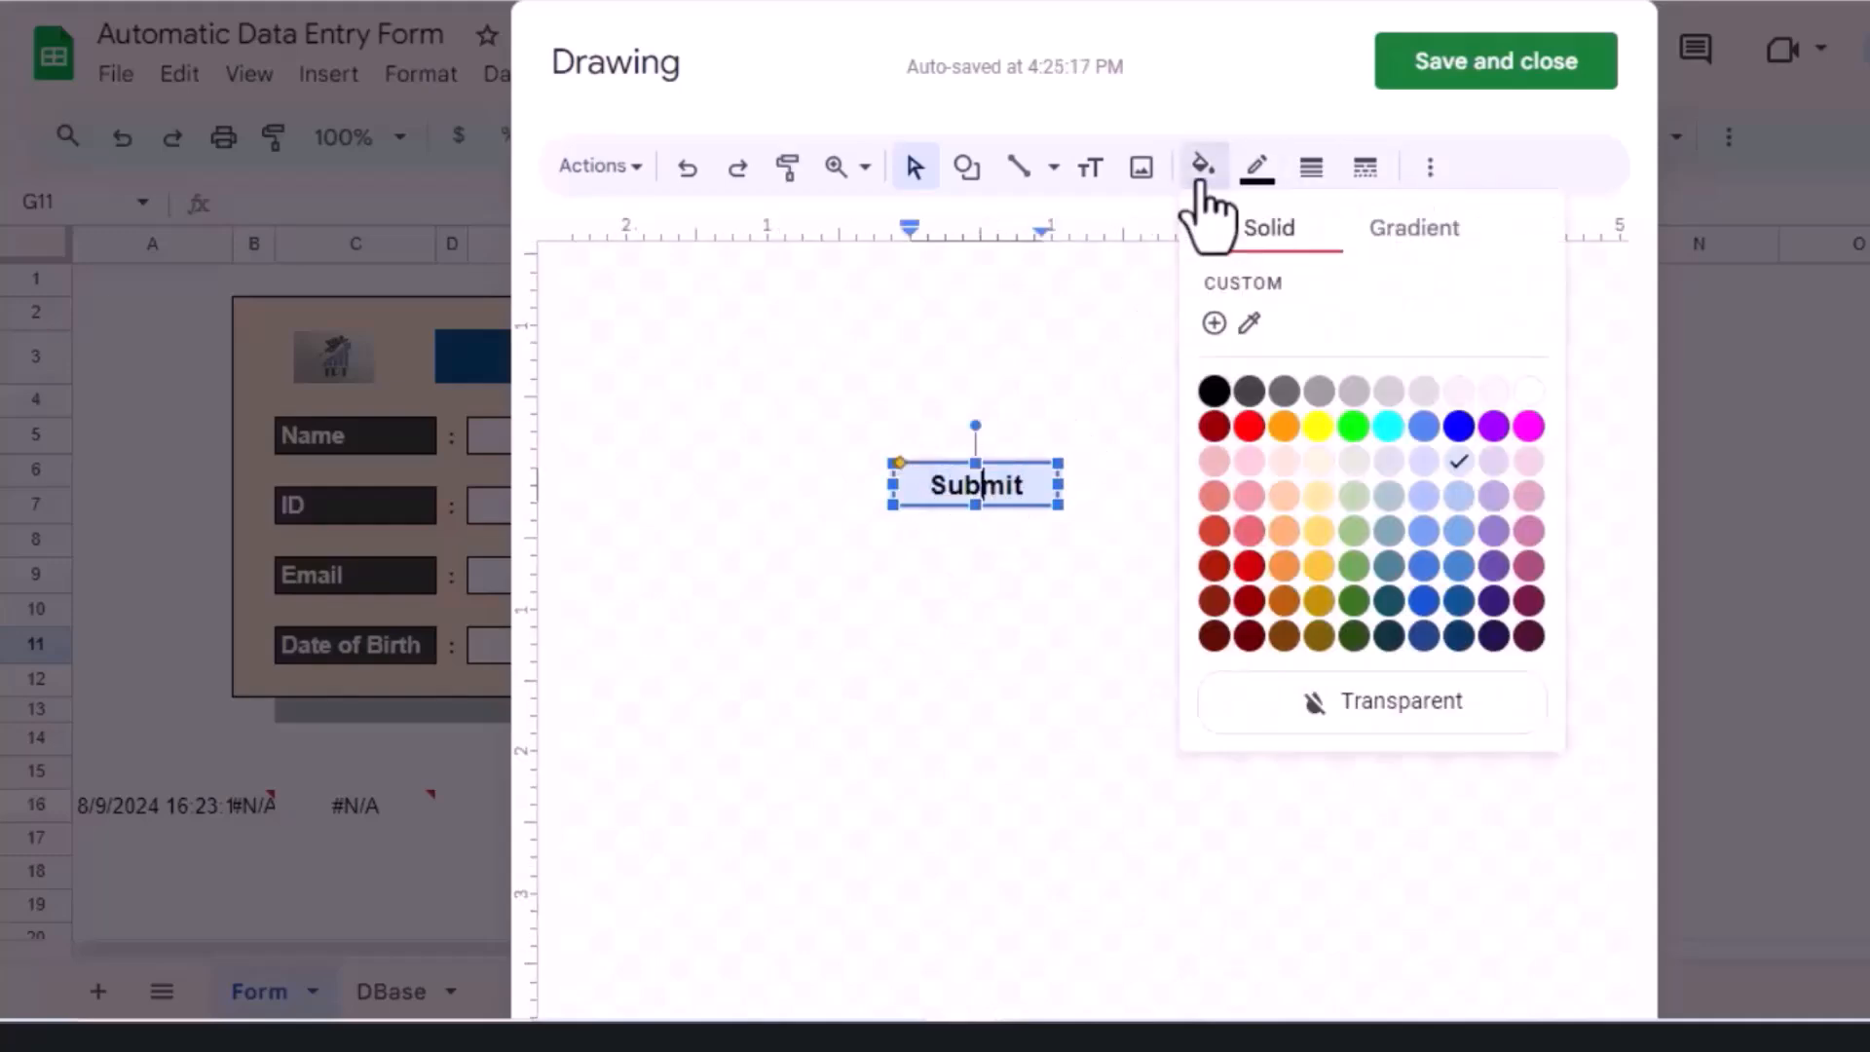
pyautogui.click(1399, 241)
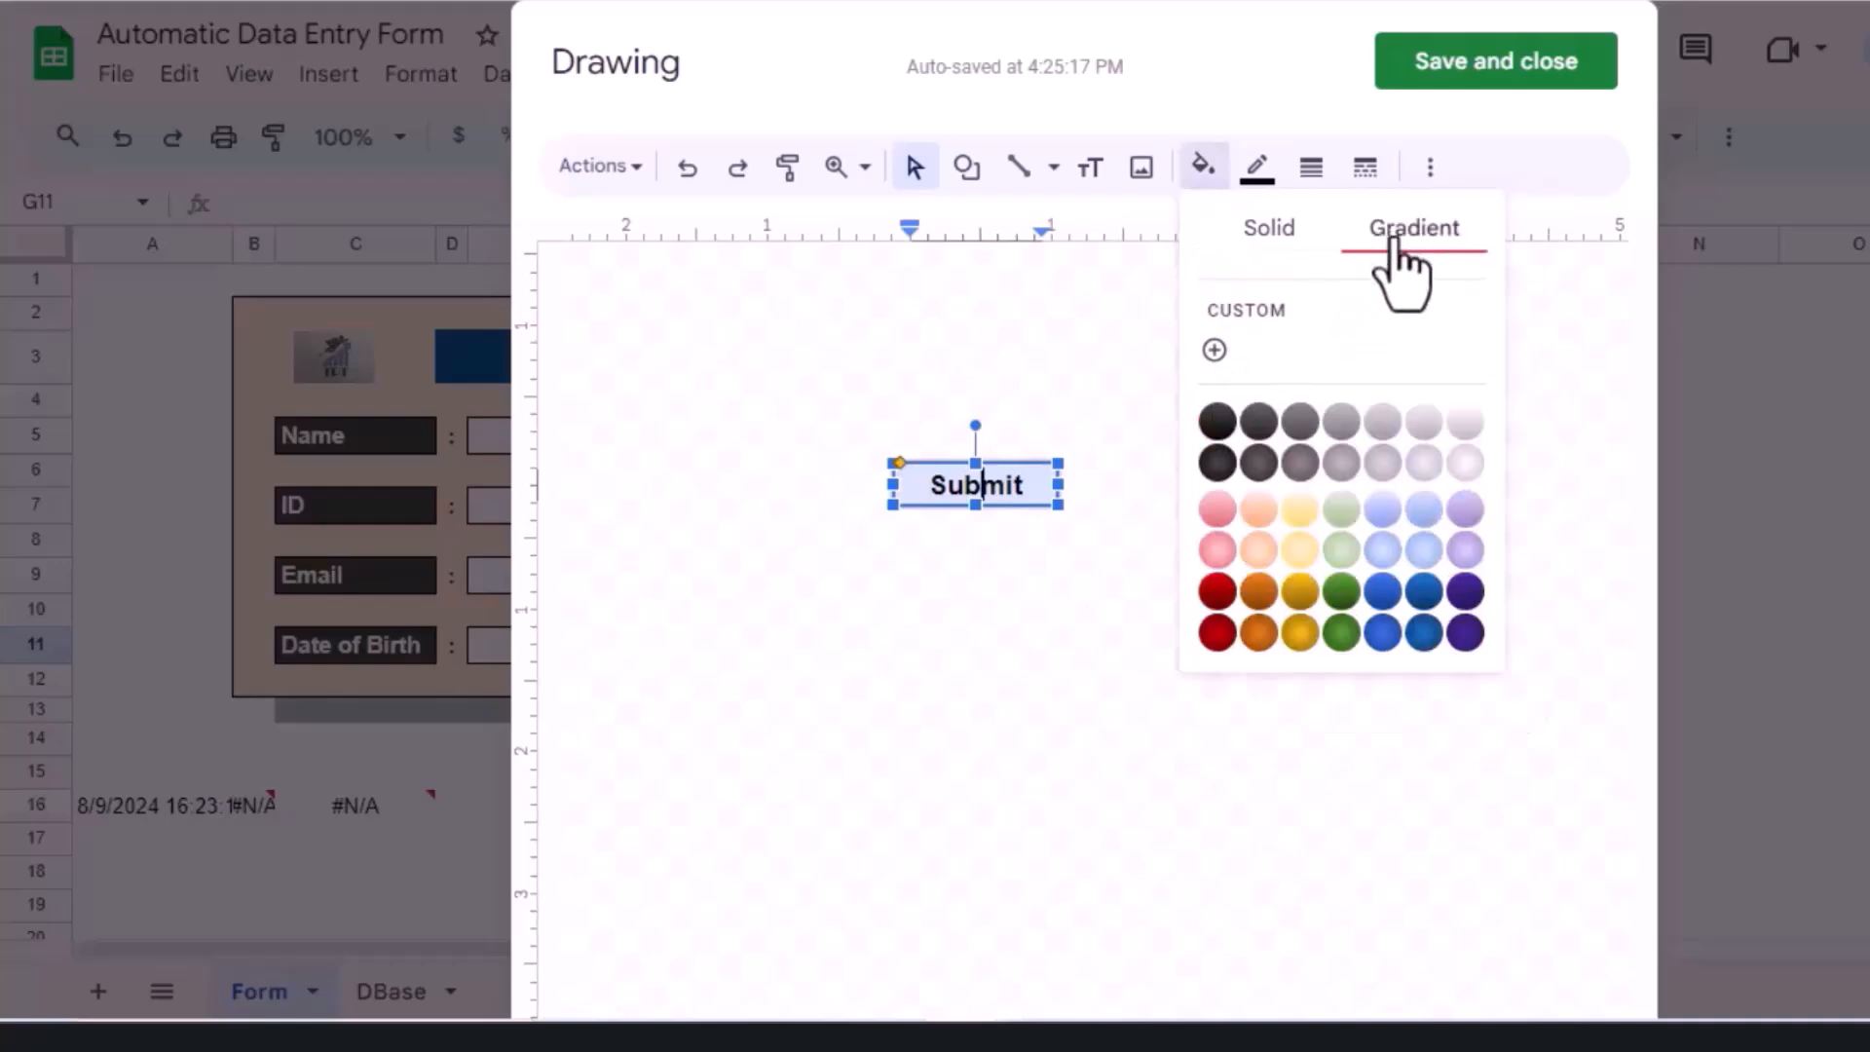
pyautogui.click(1383, 638)
pyautogui.click(1181, 589)
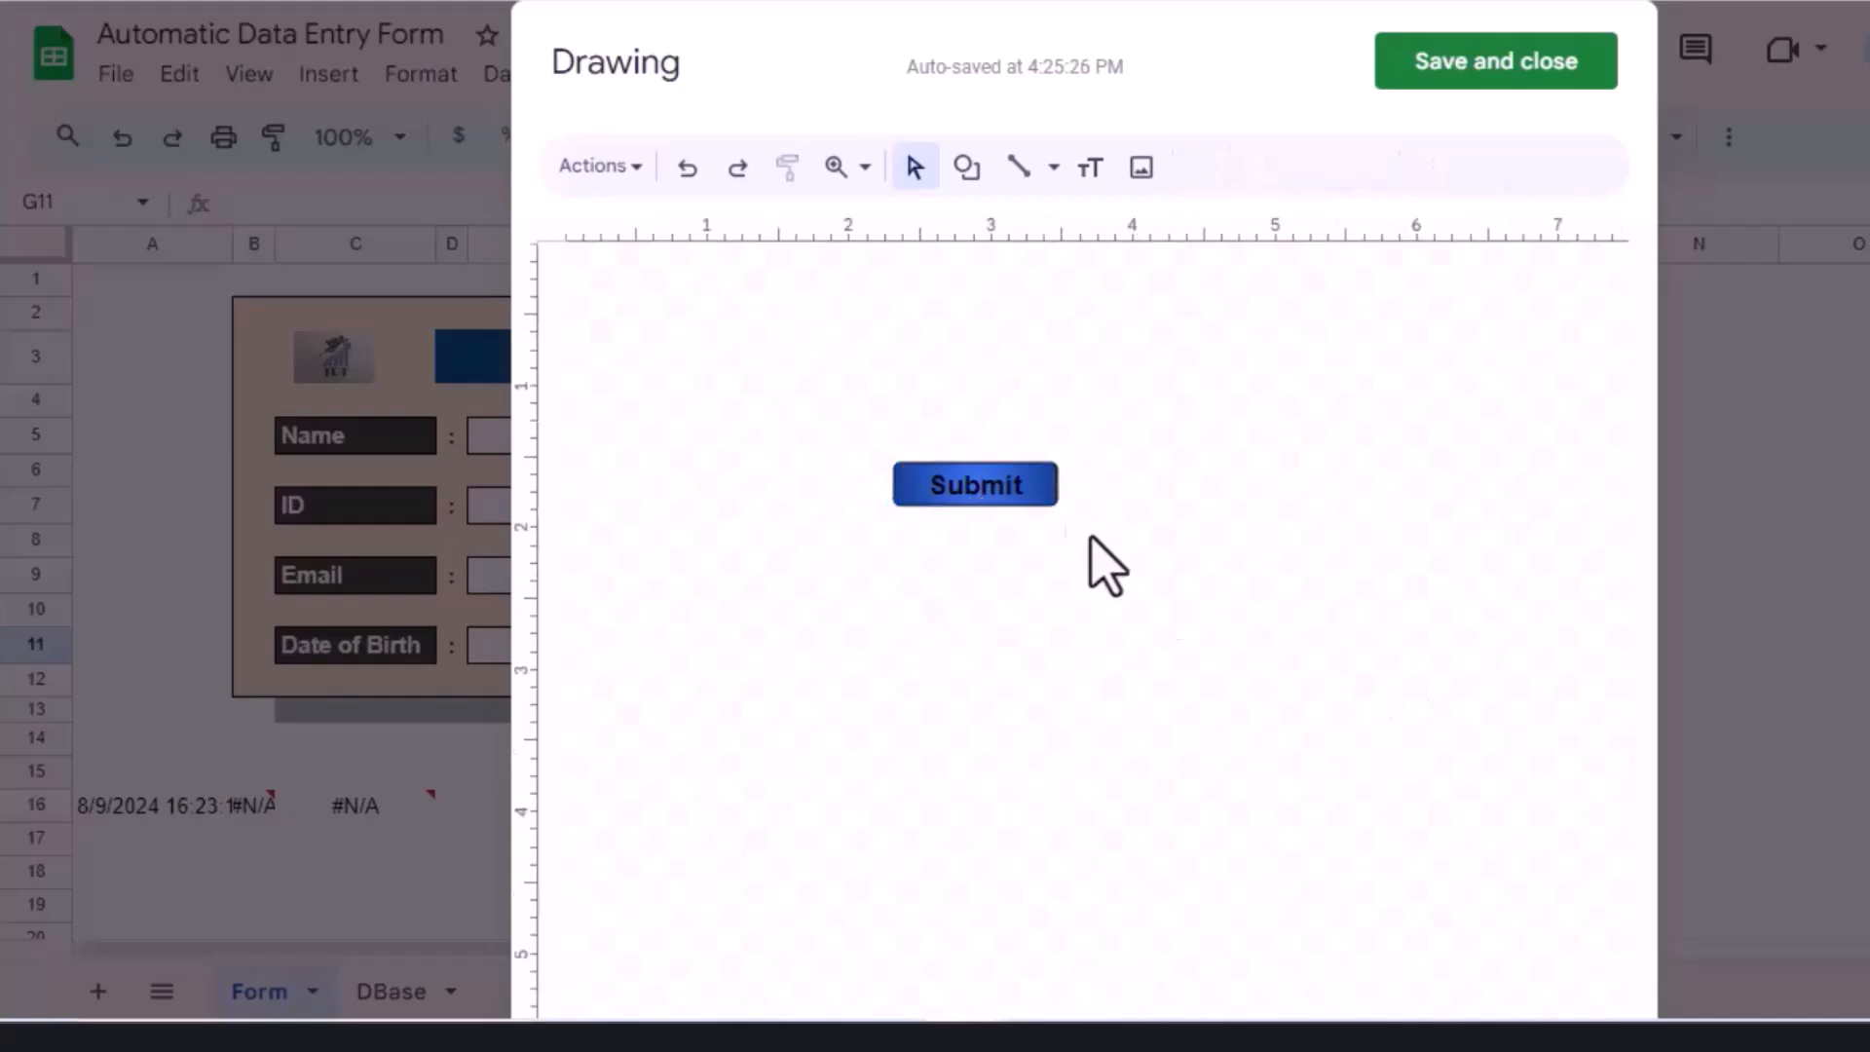
pyautogui.click(1012, 489)
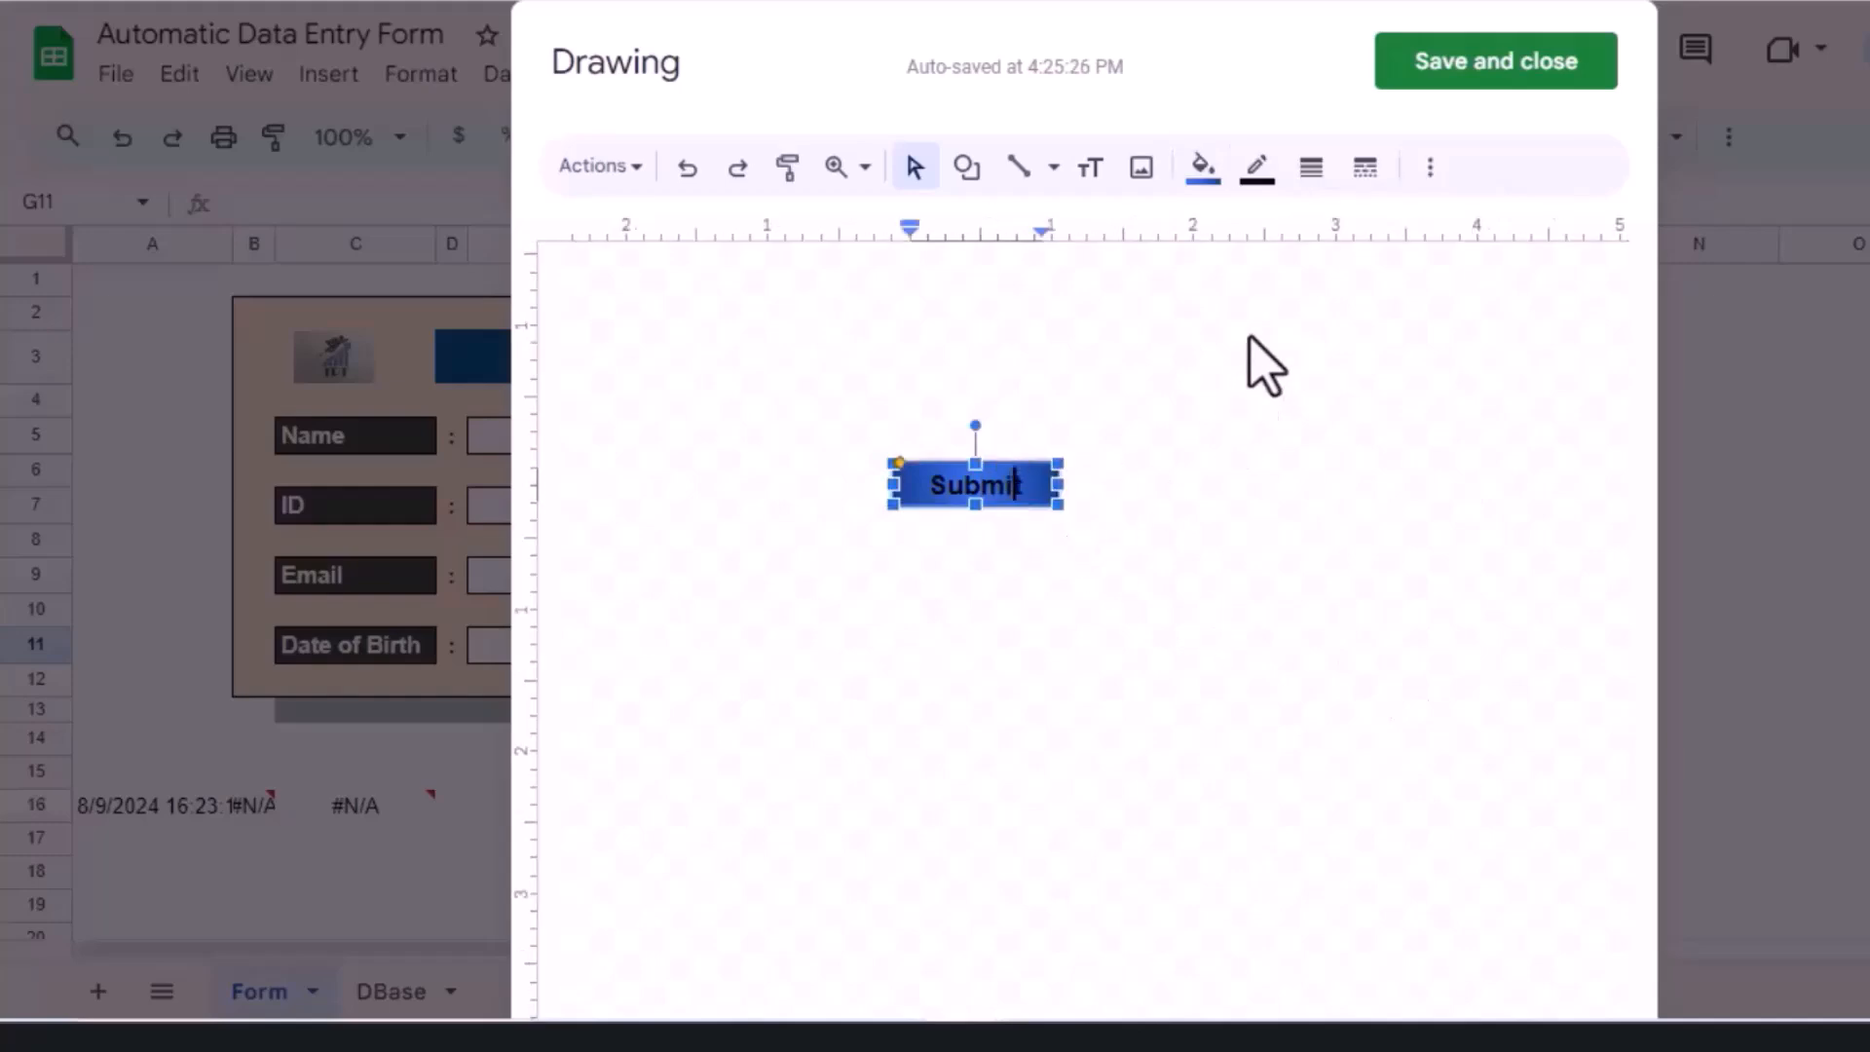
pyautogui.click(1269, 187)
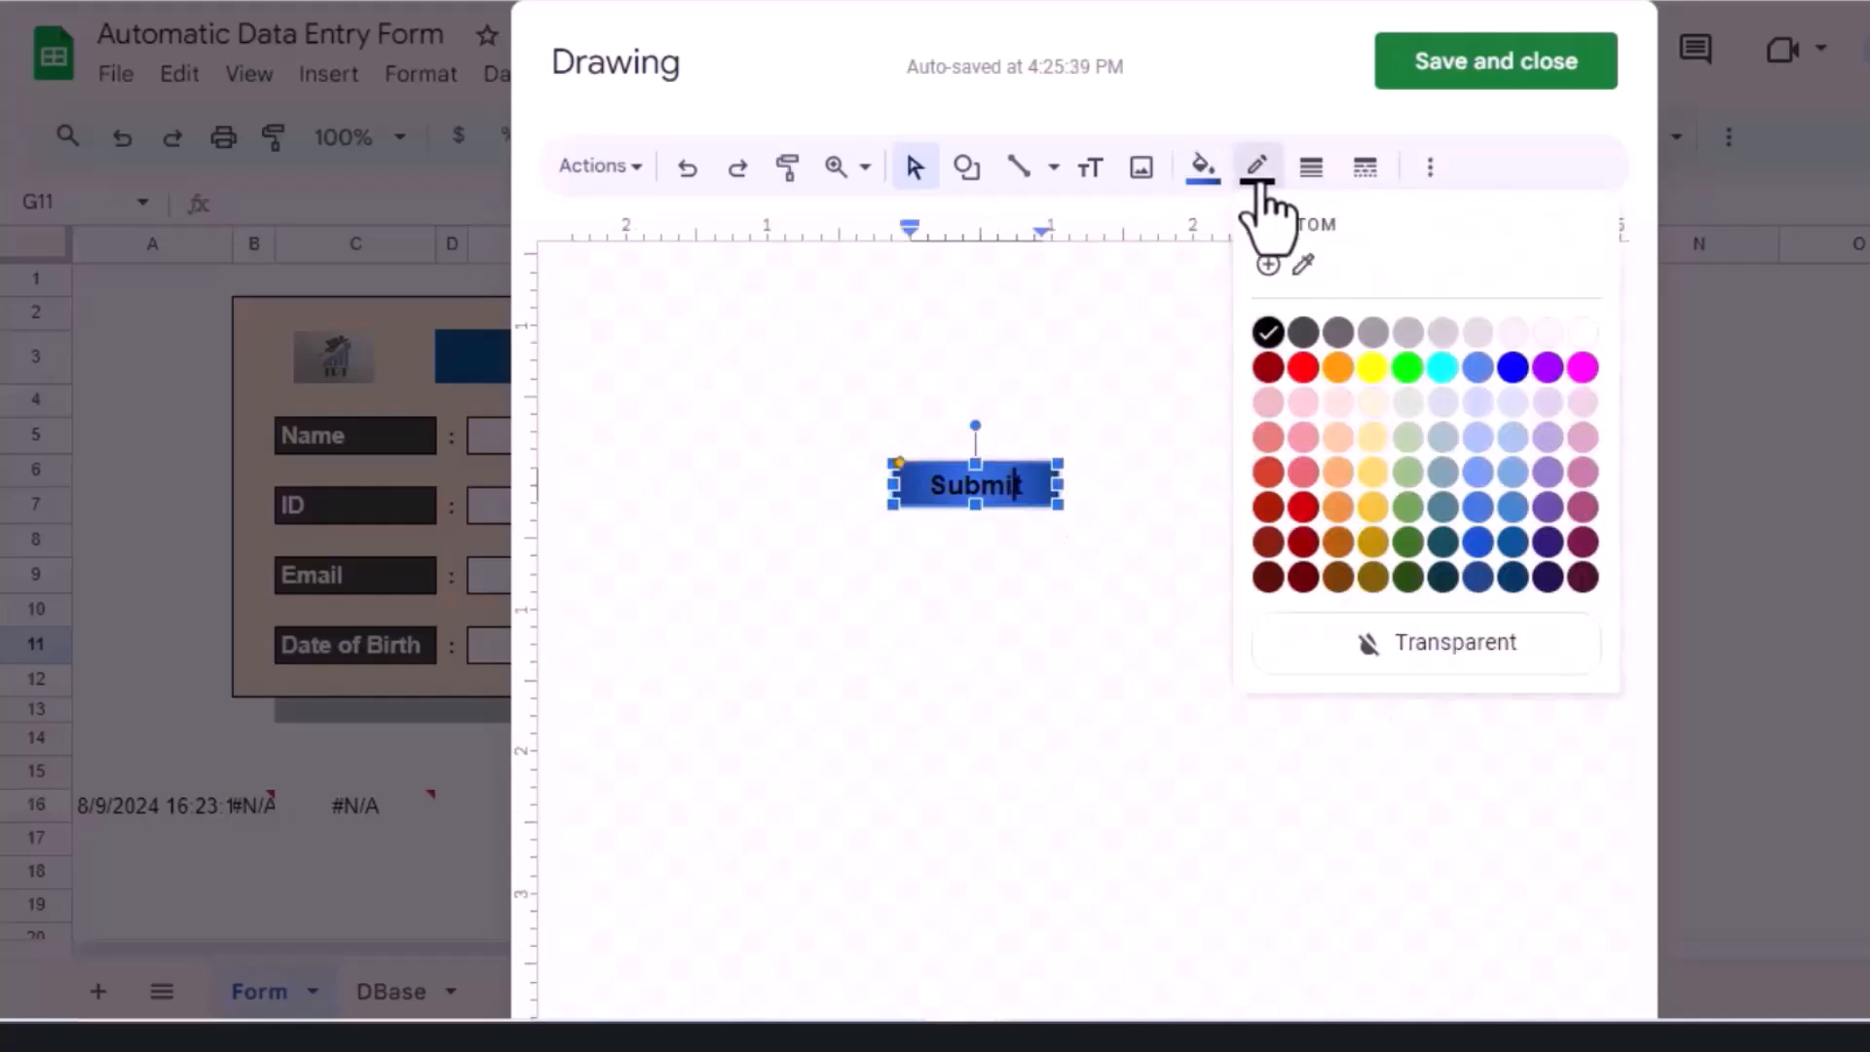
pyautogui.click(1417, 661)
pyautogui.click(996, 531)
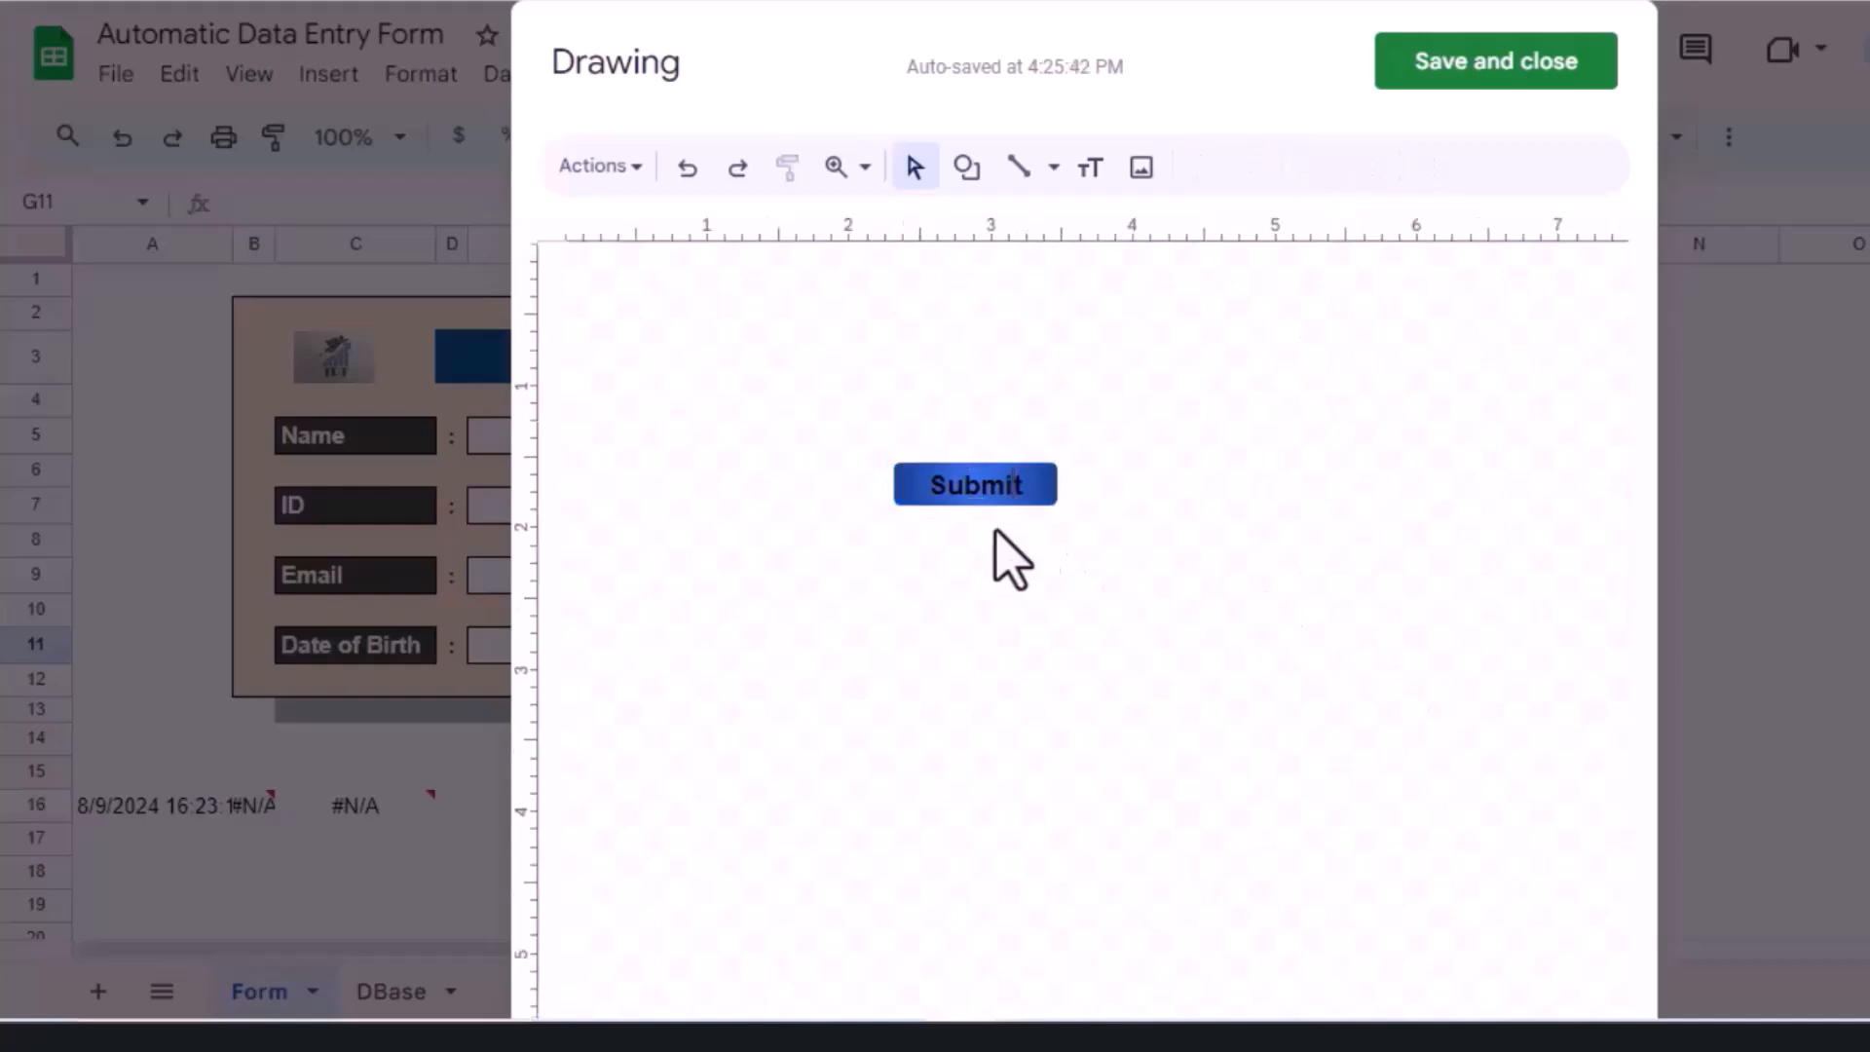
# Step: Narrow the shape, save the drawing, and place it in the form beside Date of Birth
pyautogui.click(1039, 501)
pyautogui.moveTo(1058, 503)
pyautogui.mouseDown()
pyautogui.moveTo(1023, 500)
pyautogui.moveTo(1039, 505)
pyautogui.mouseUp()
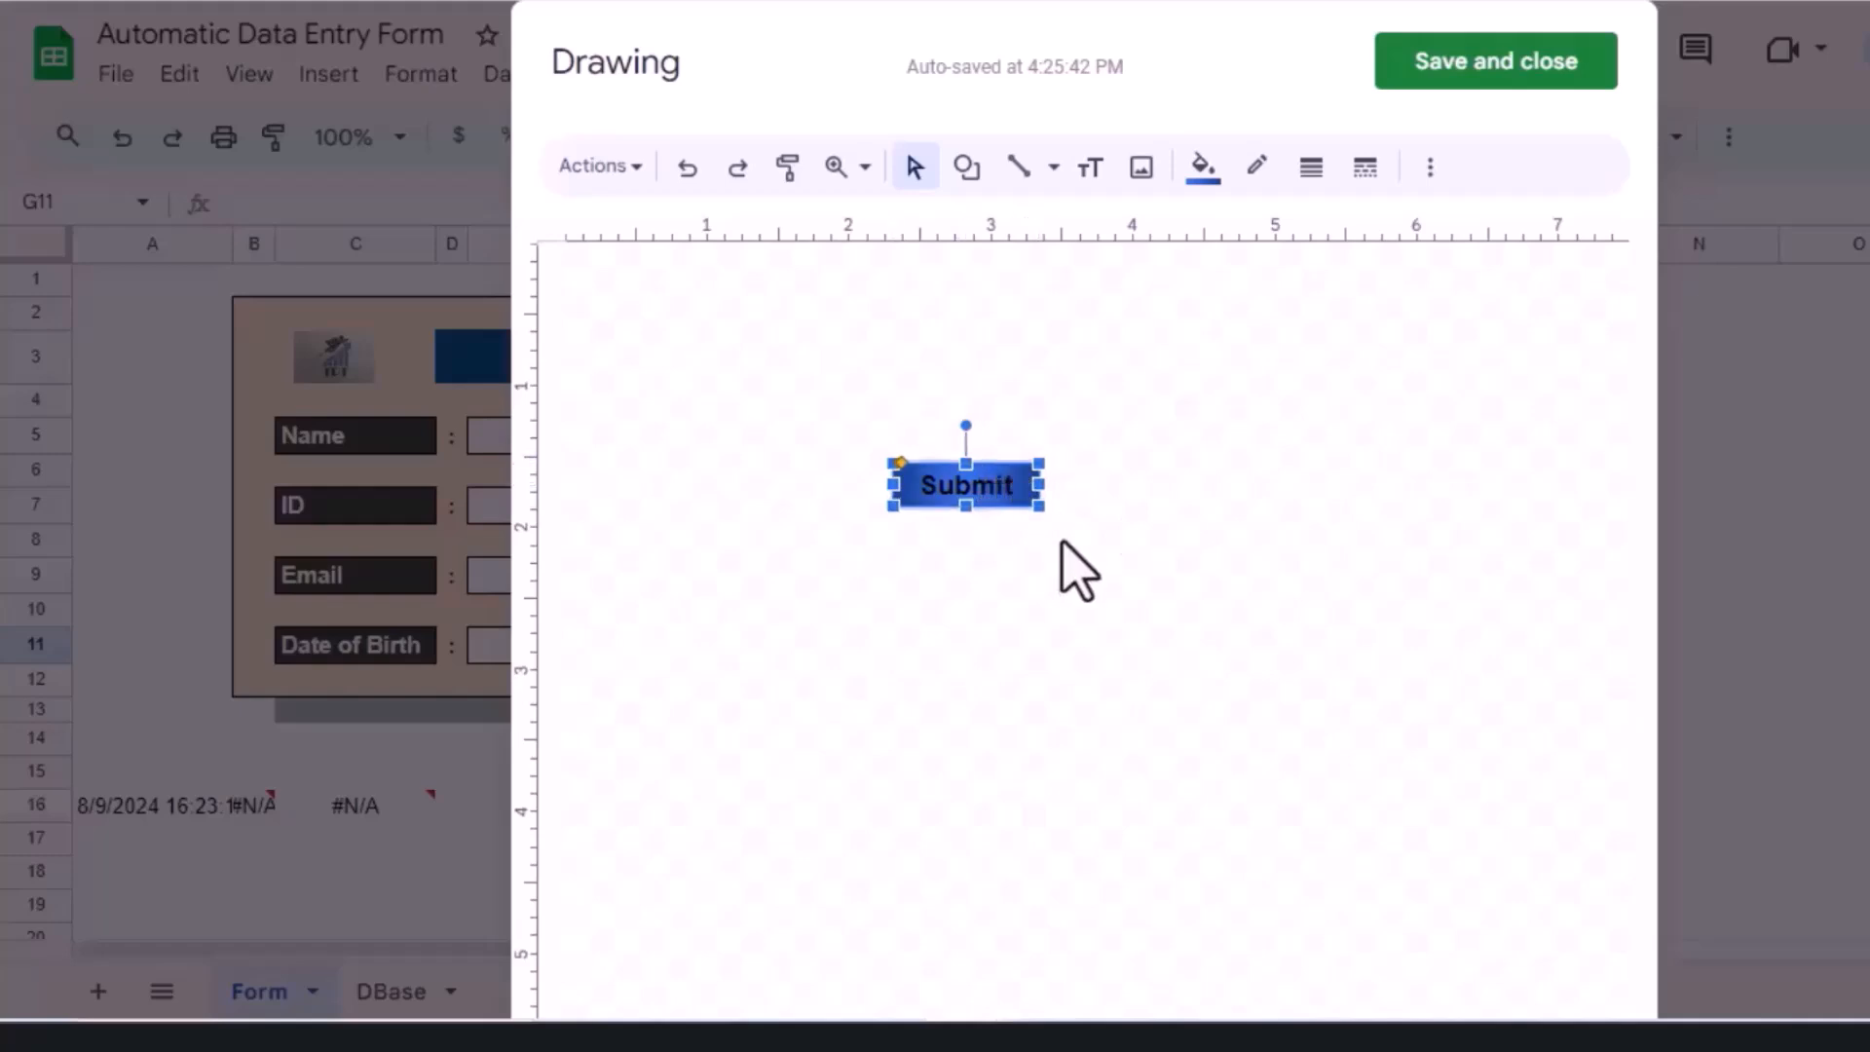
pyautogui.click(994, 560)
pyautogui.click(1007, 505)
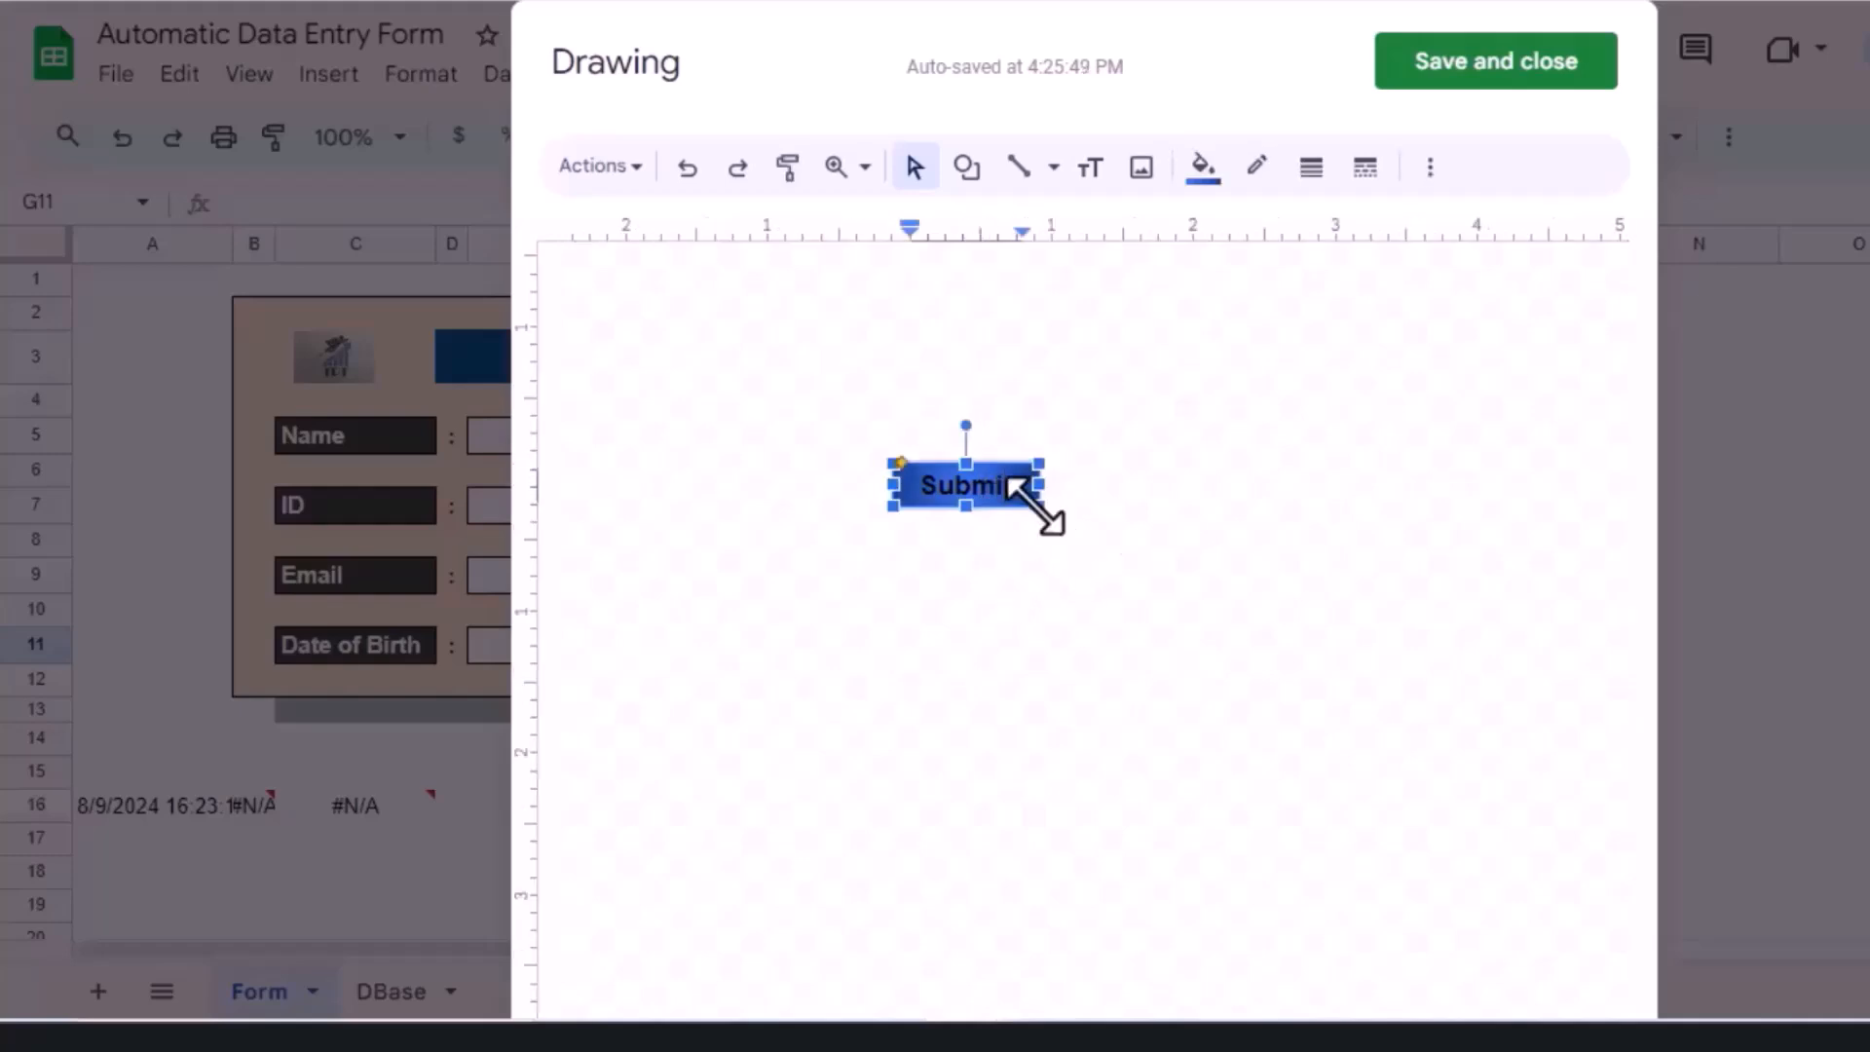
pyautogui.click(1019, 555)
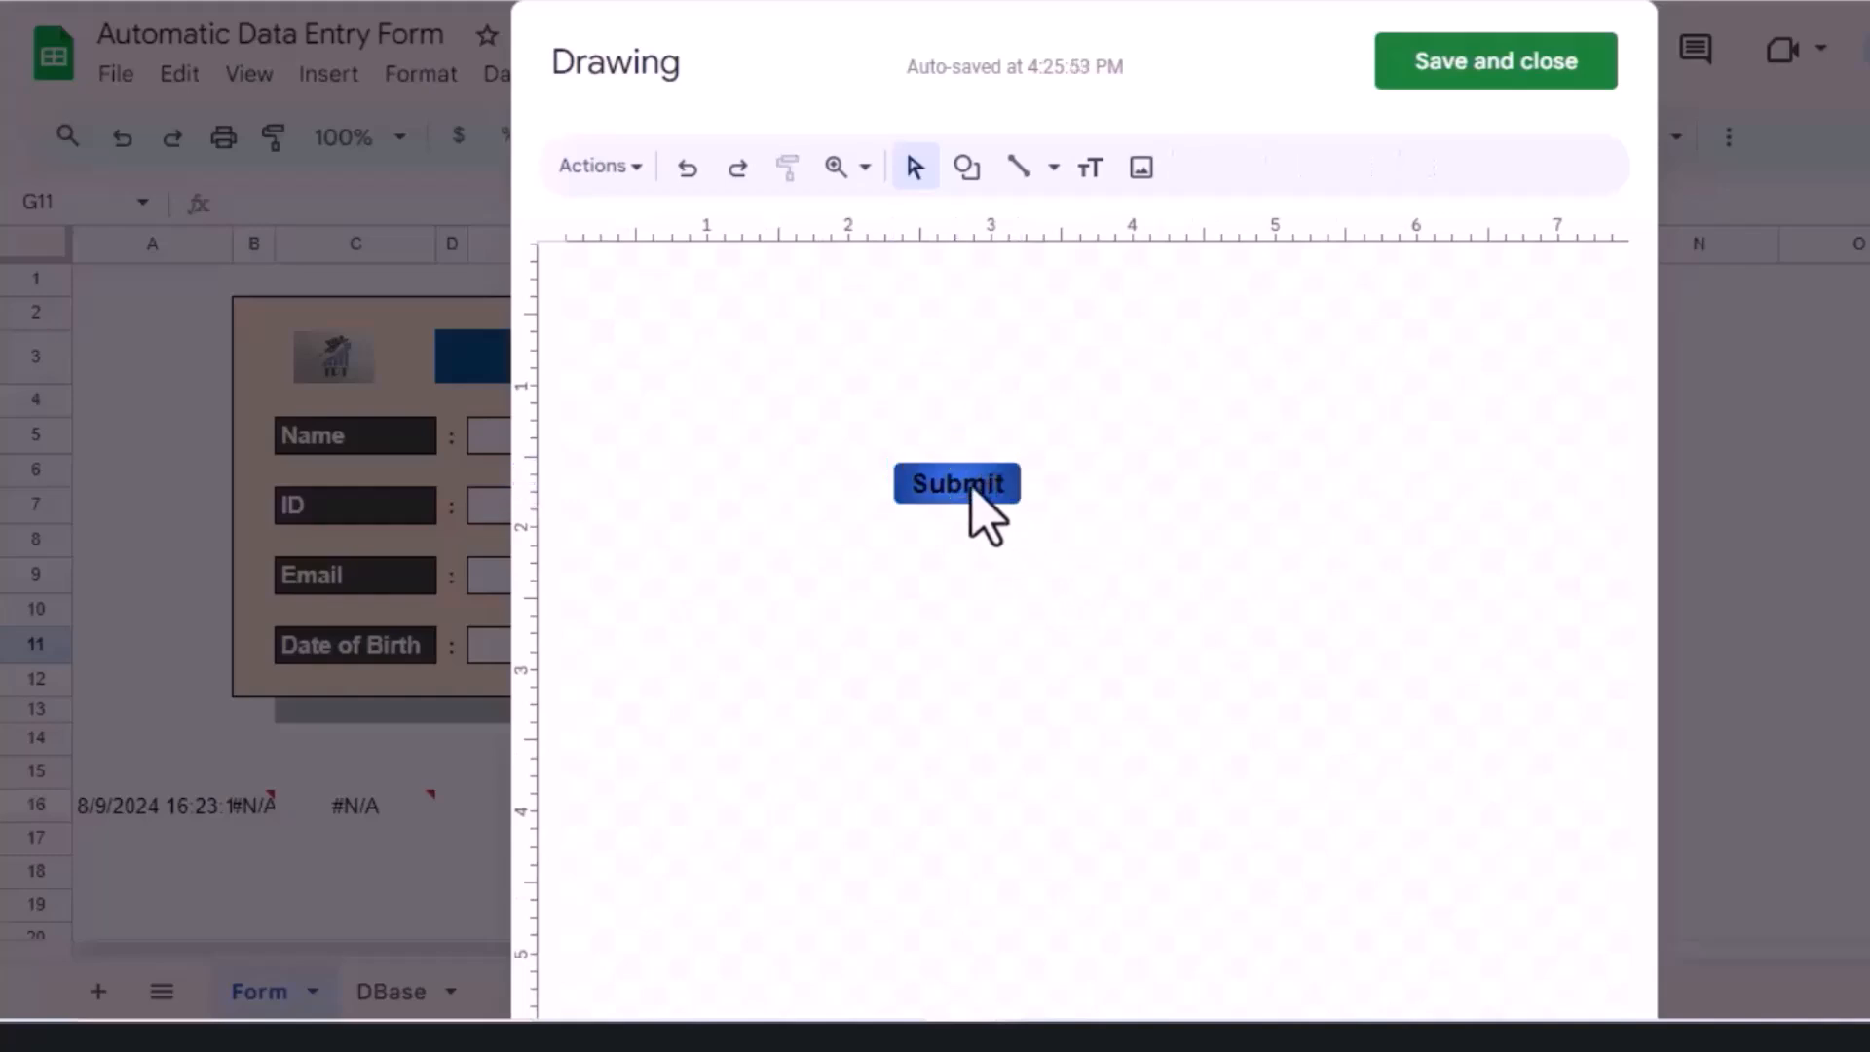
pyautogui.click(1482, 68)
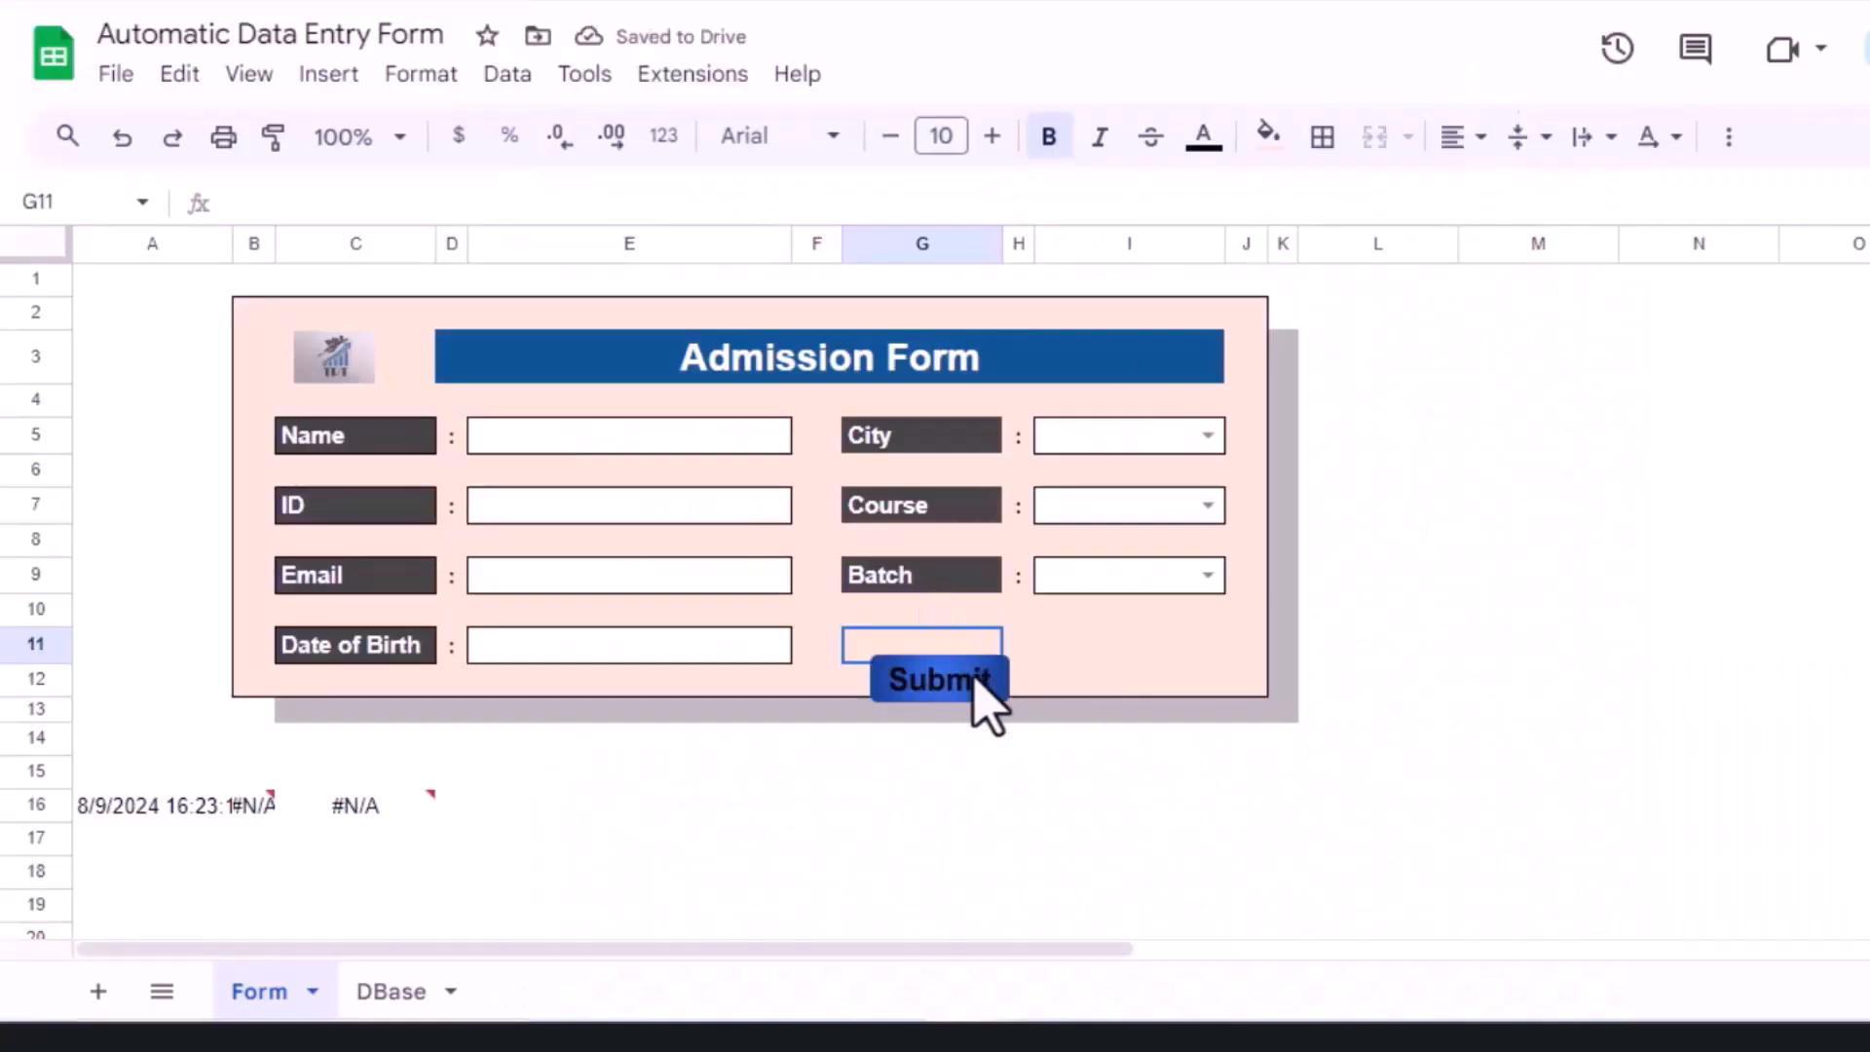
pyautogui.moveTo(978, 682)
pyautogui.mouseDown()
pyautogui.moveTo(618, 480)
pyautogui.moveTo(1577, 400)
pyautogui.moveTo(1516, 321)
pyautogui.moveTo(1136, 734)
pyautogui.moveTo(1094, 643)
pyautogui.moveTo(1116, 638)
pyautogui.mouseUp()
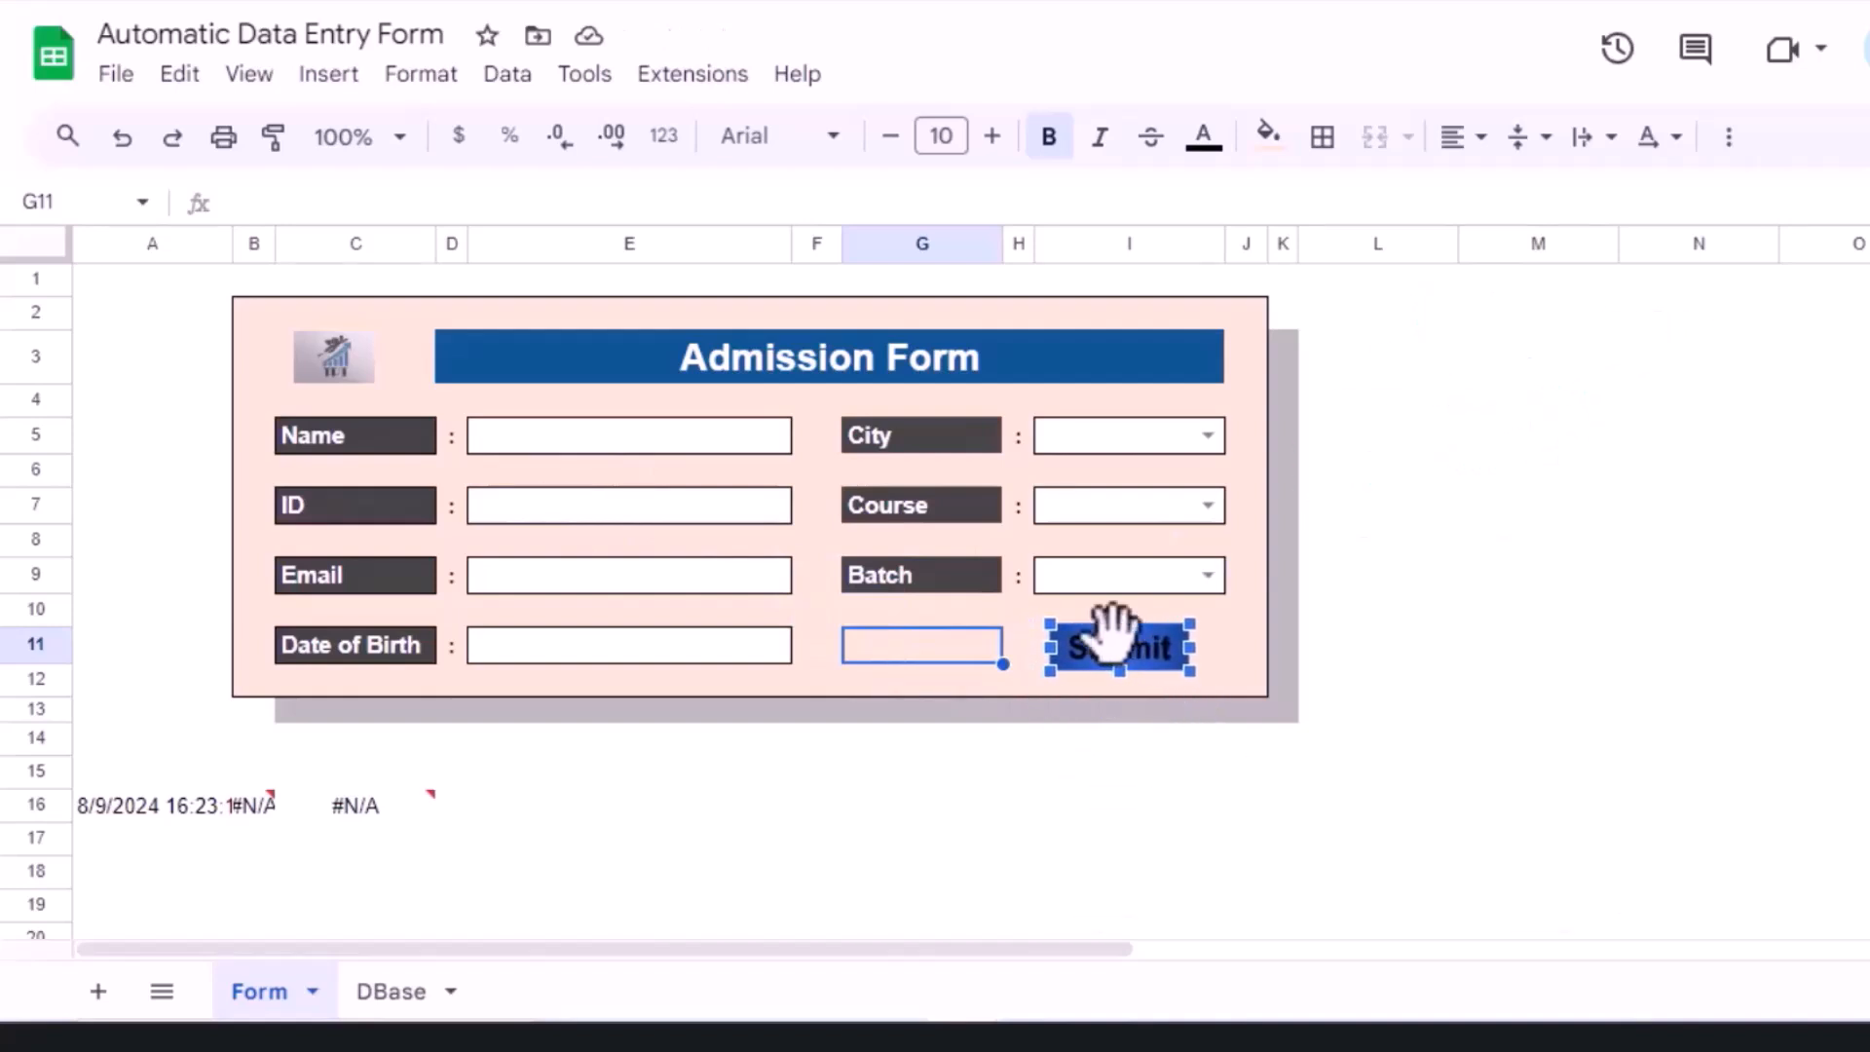
pyautogui.click(911, 773)
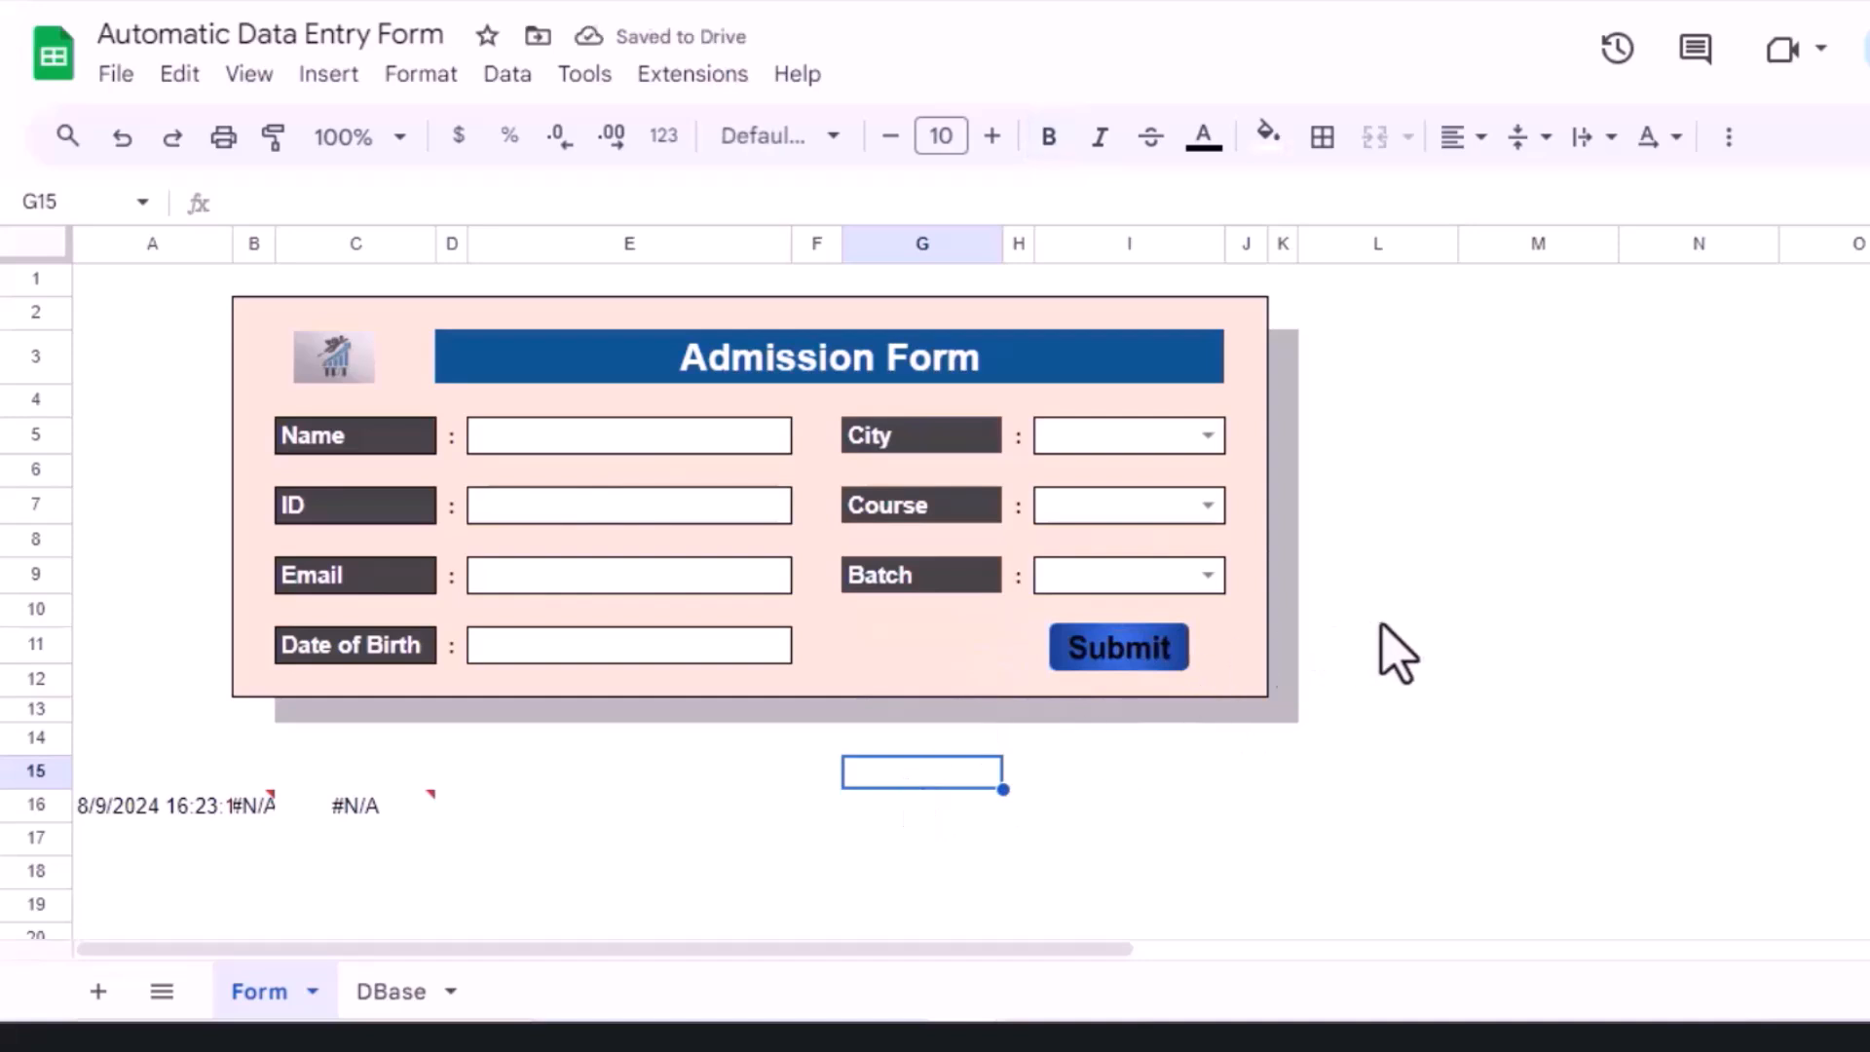
pyautogui.click(1391, 612)
pyautogui.click(1473, 583)
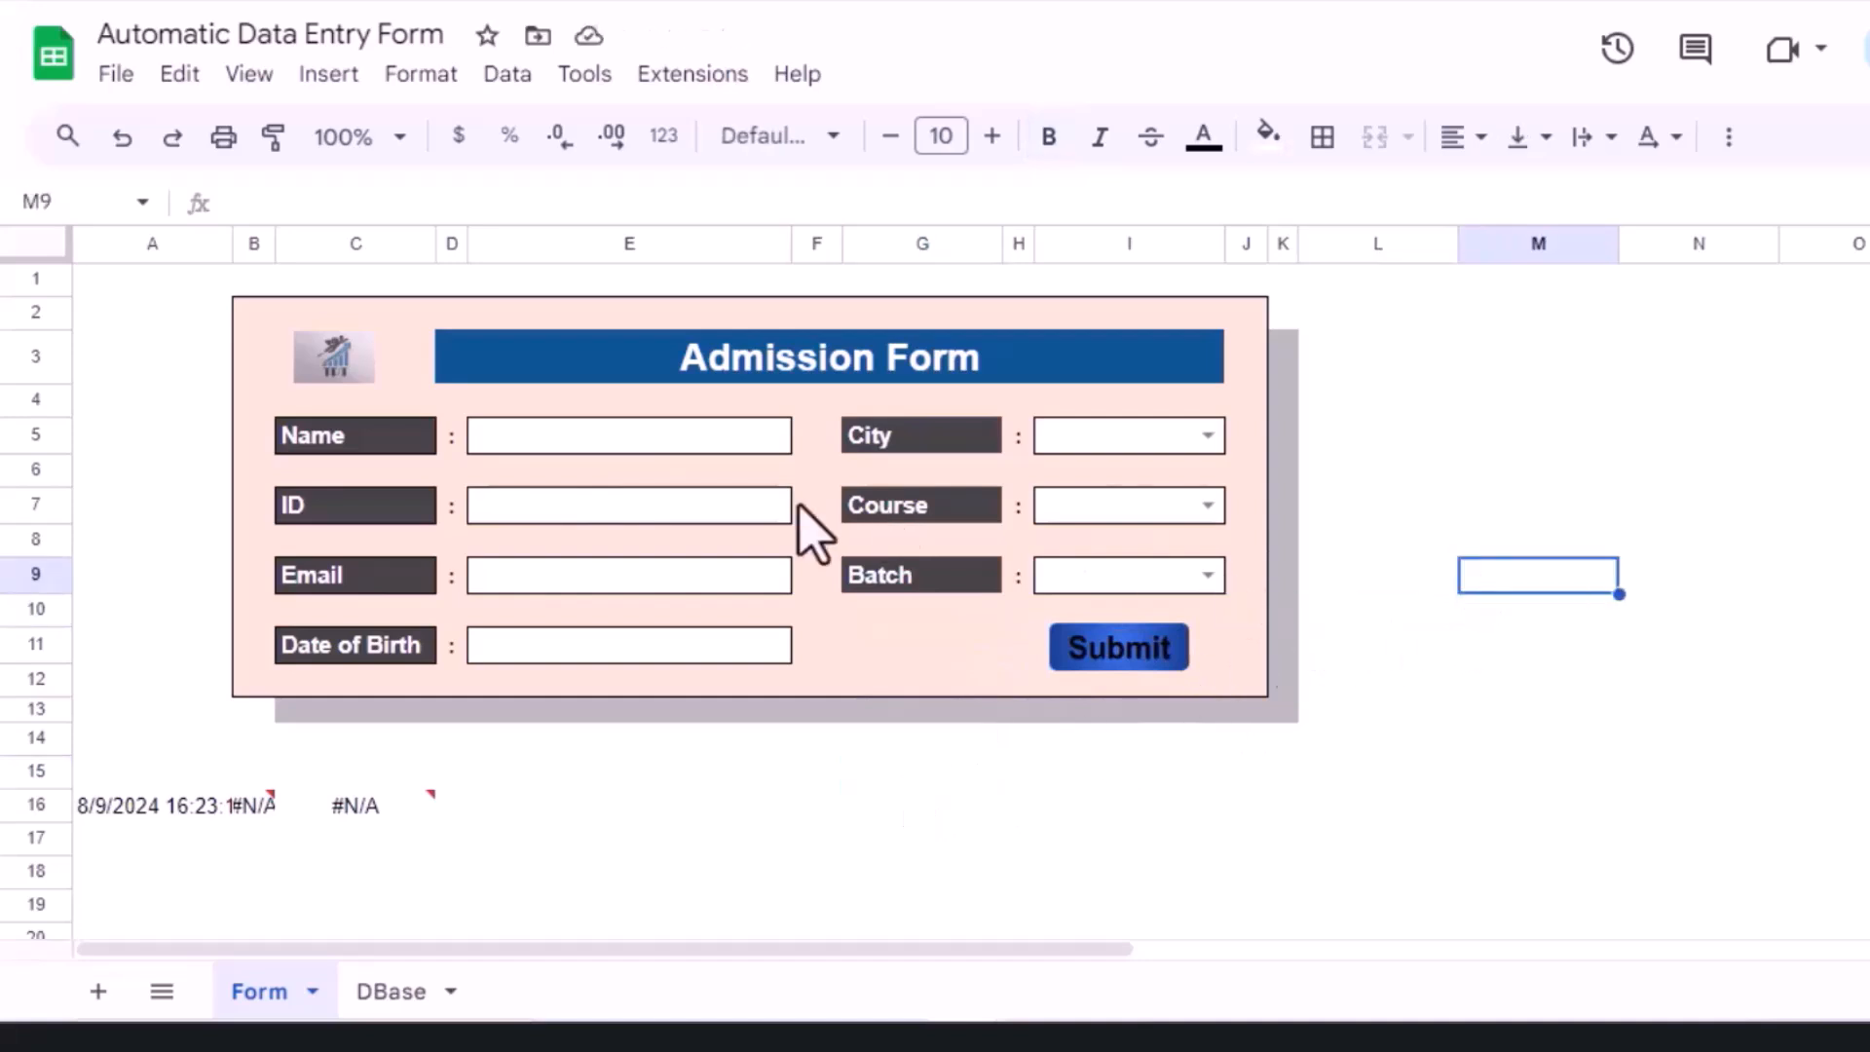
# Step: Enter the student's name, ID 102, e-mail address and birth date 25-Apr-2007 in E5–E11
pyautogui.click(575, 450)
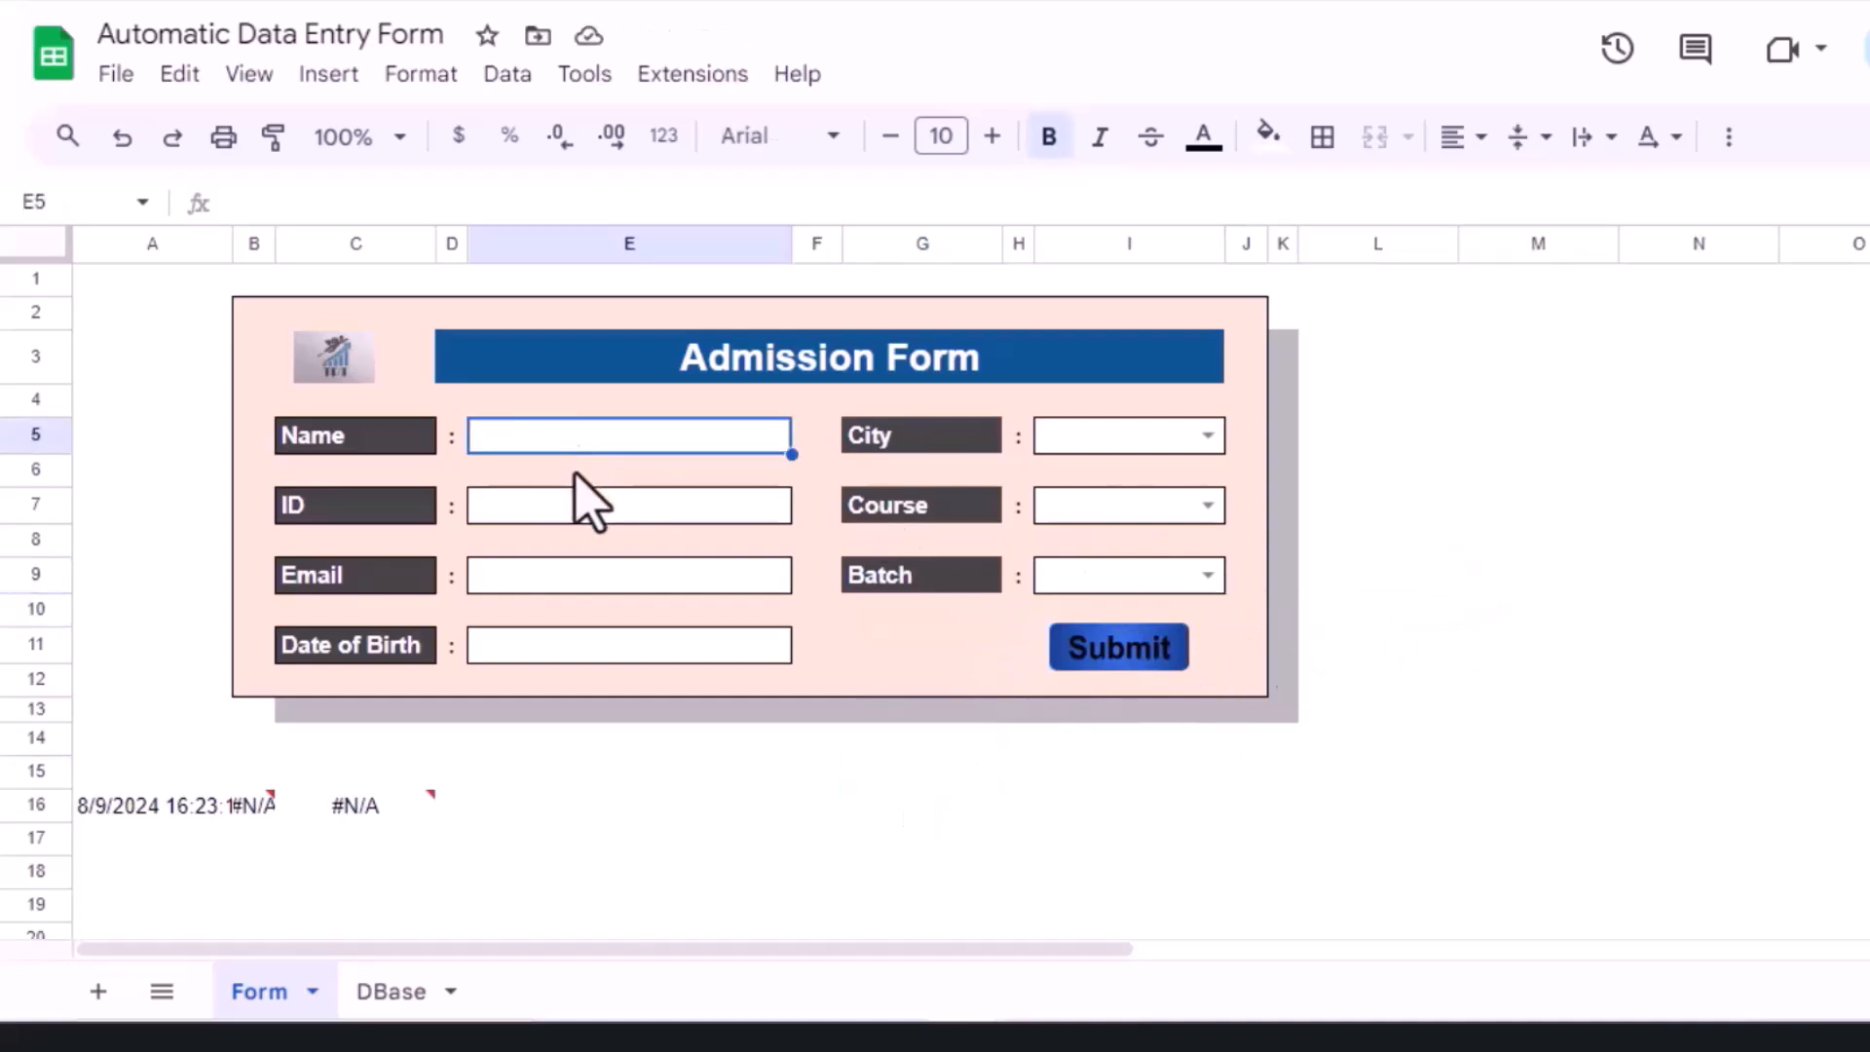
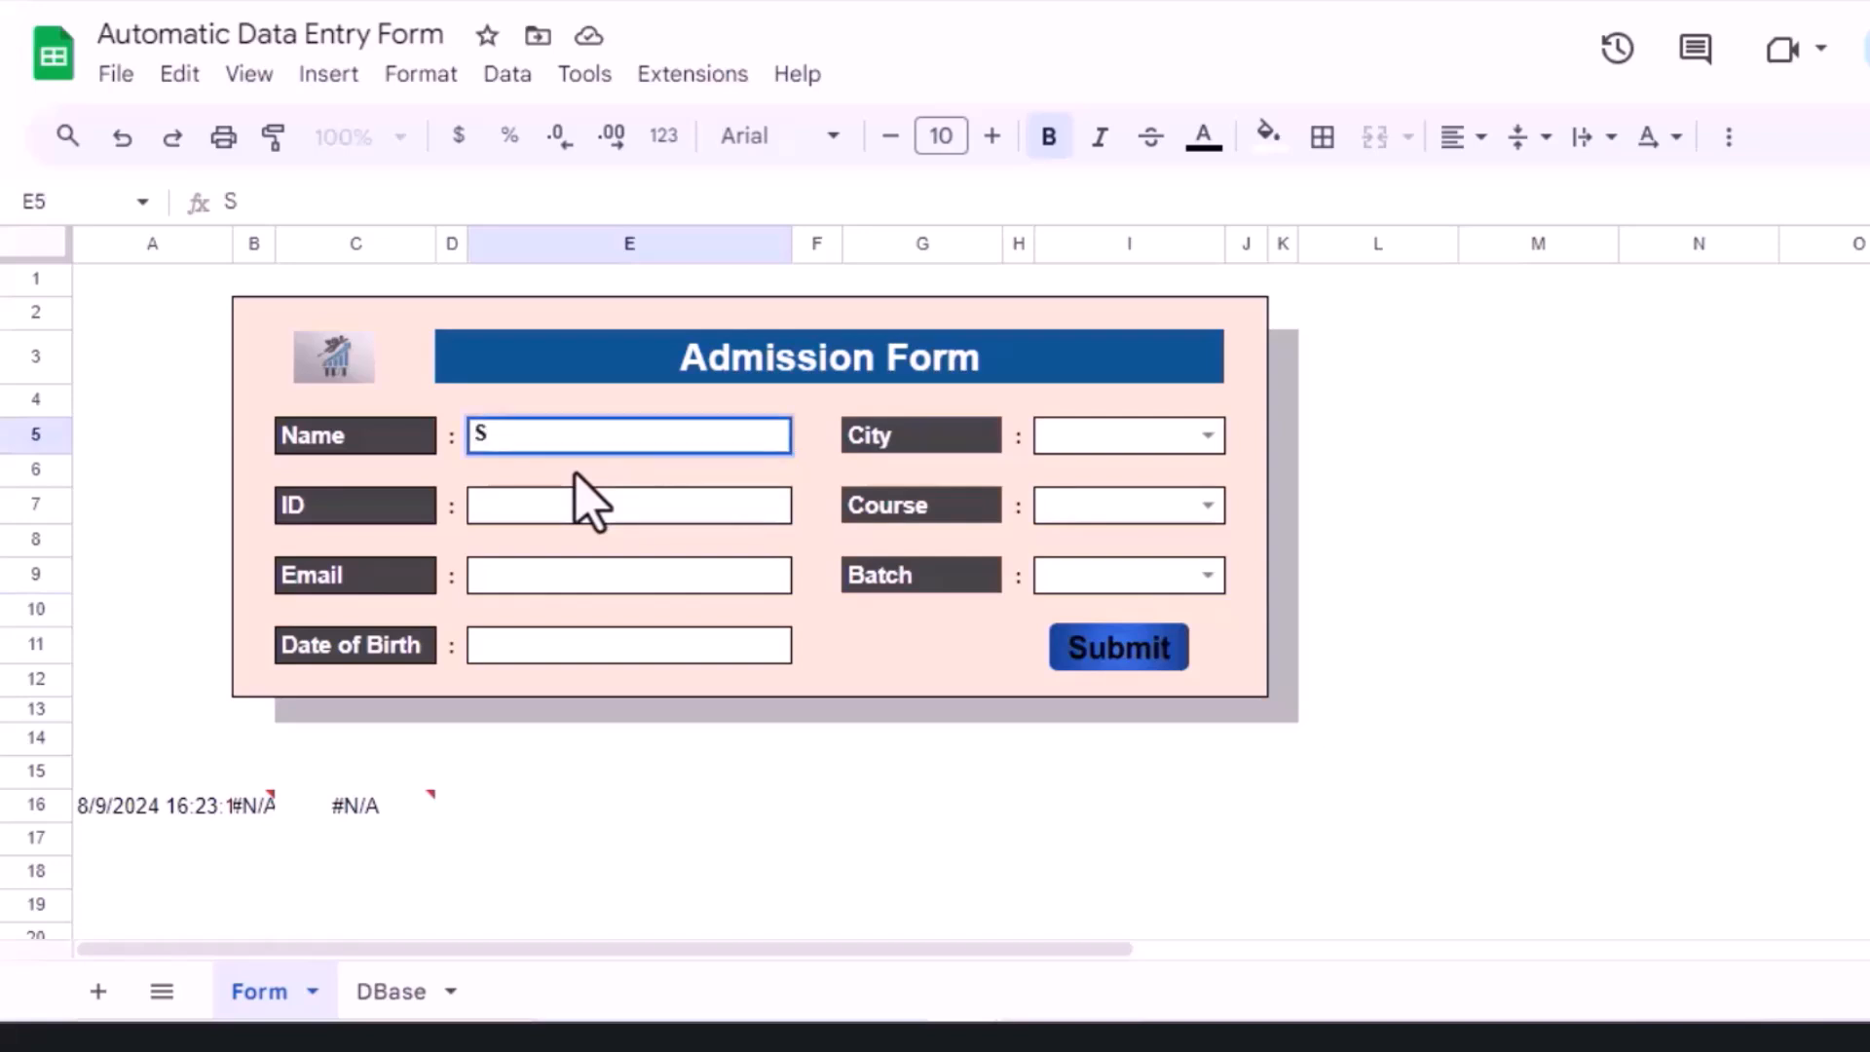
pyautogui.click(517, 513)
pyautogui.write('102')
pyautogui.click(506, 572)
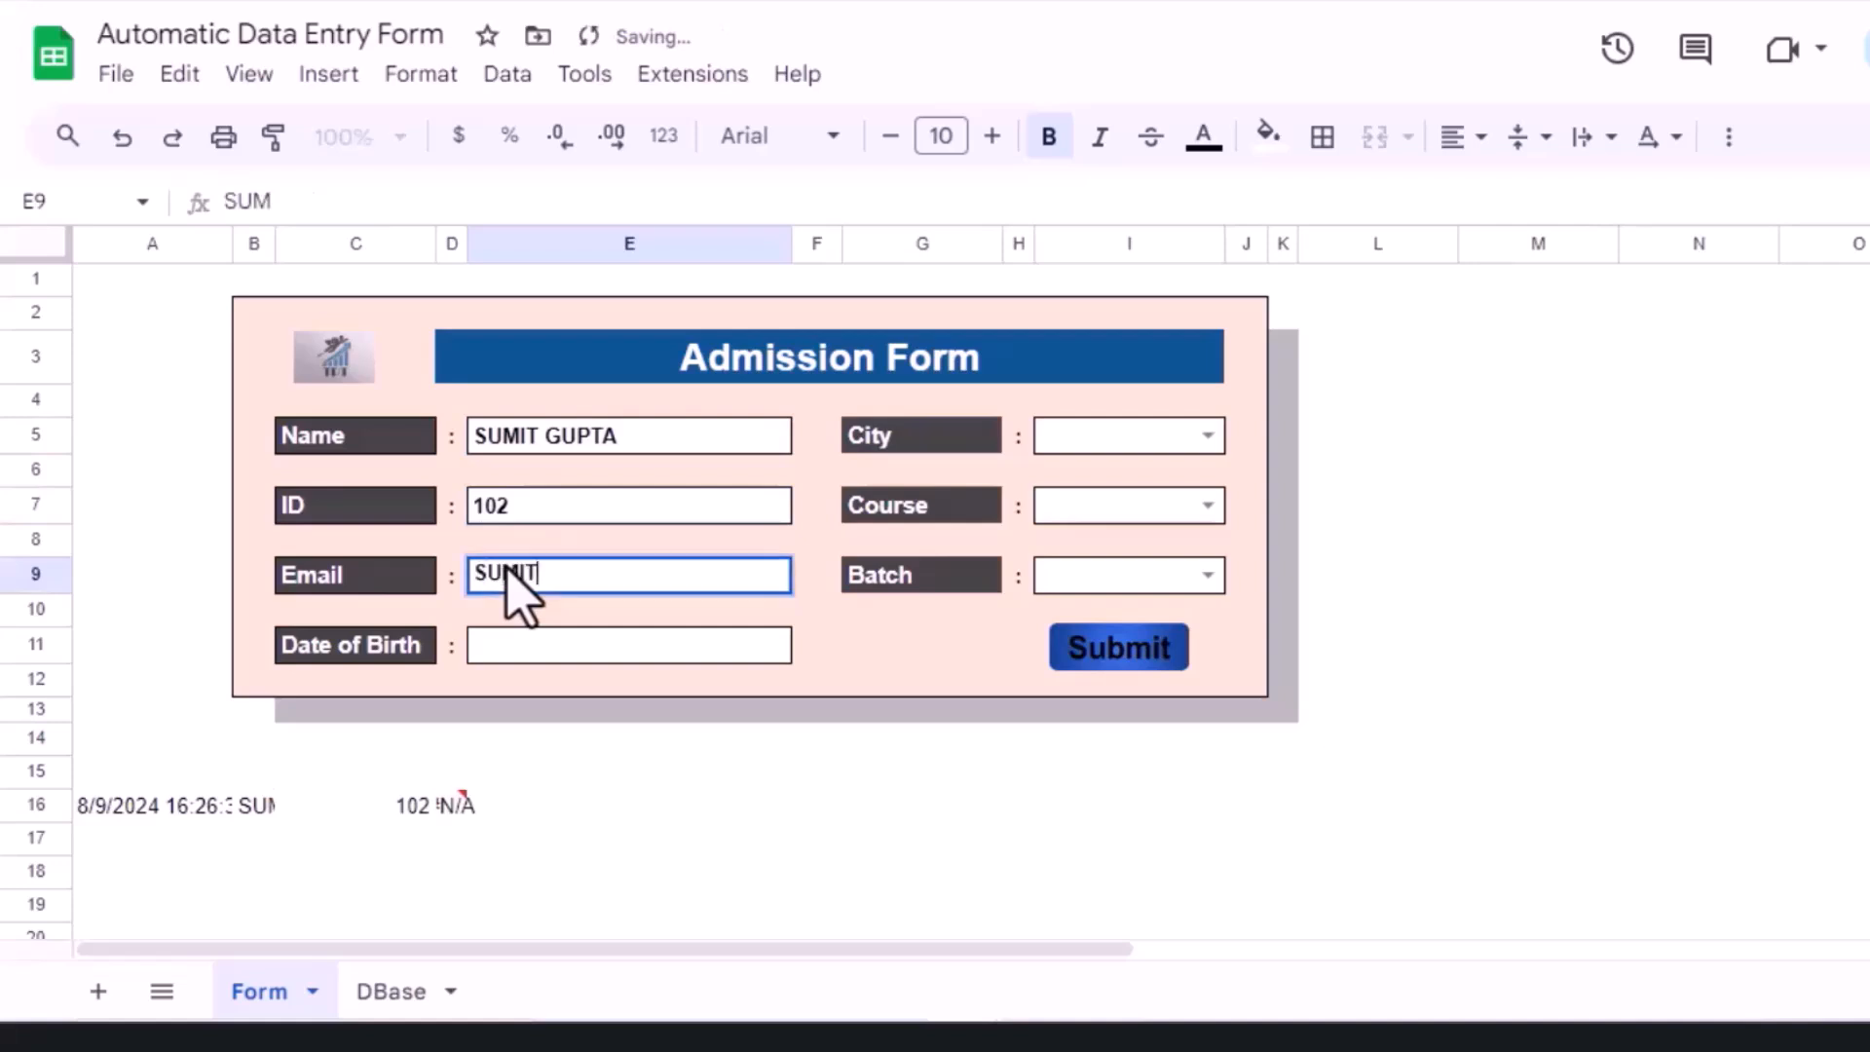
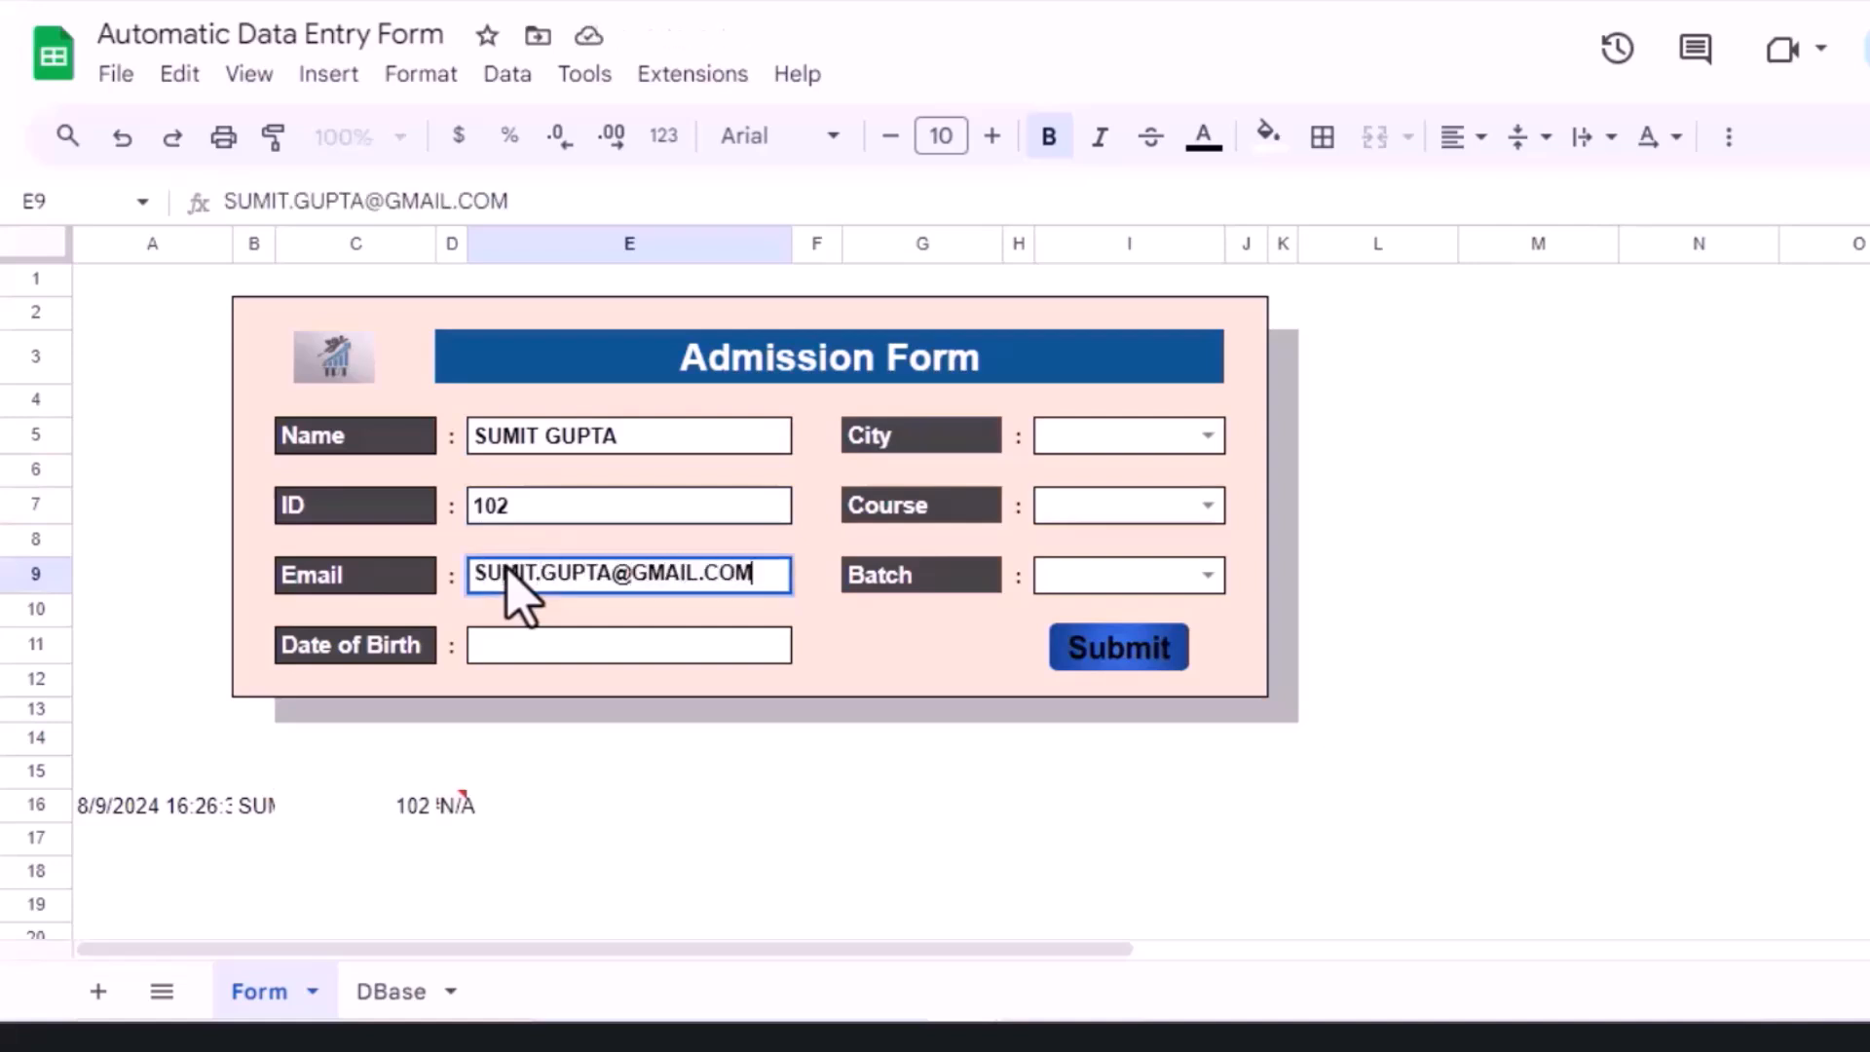
pyautogui.click(521, 653)
pyautogui.write('25-APR-2007')
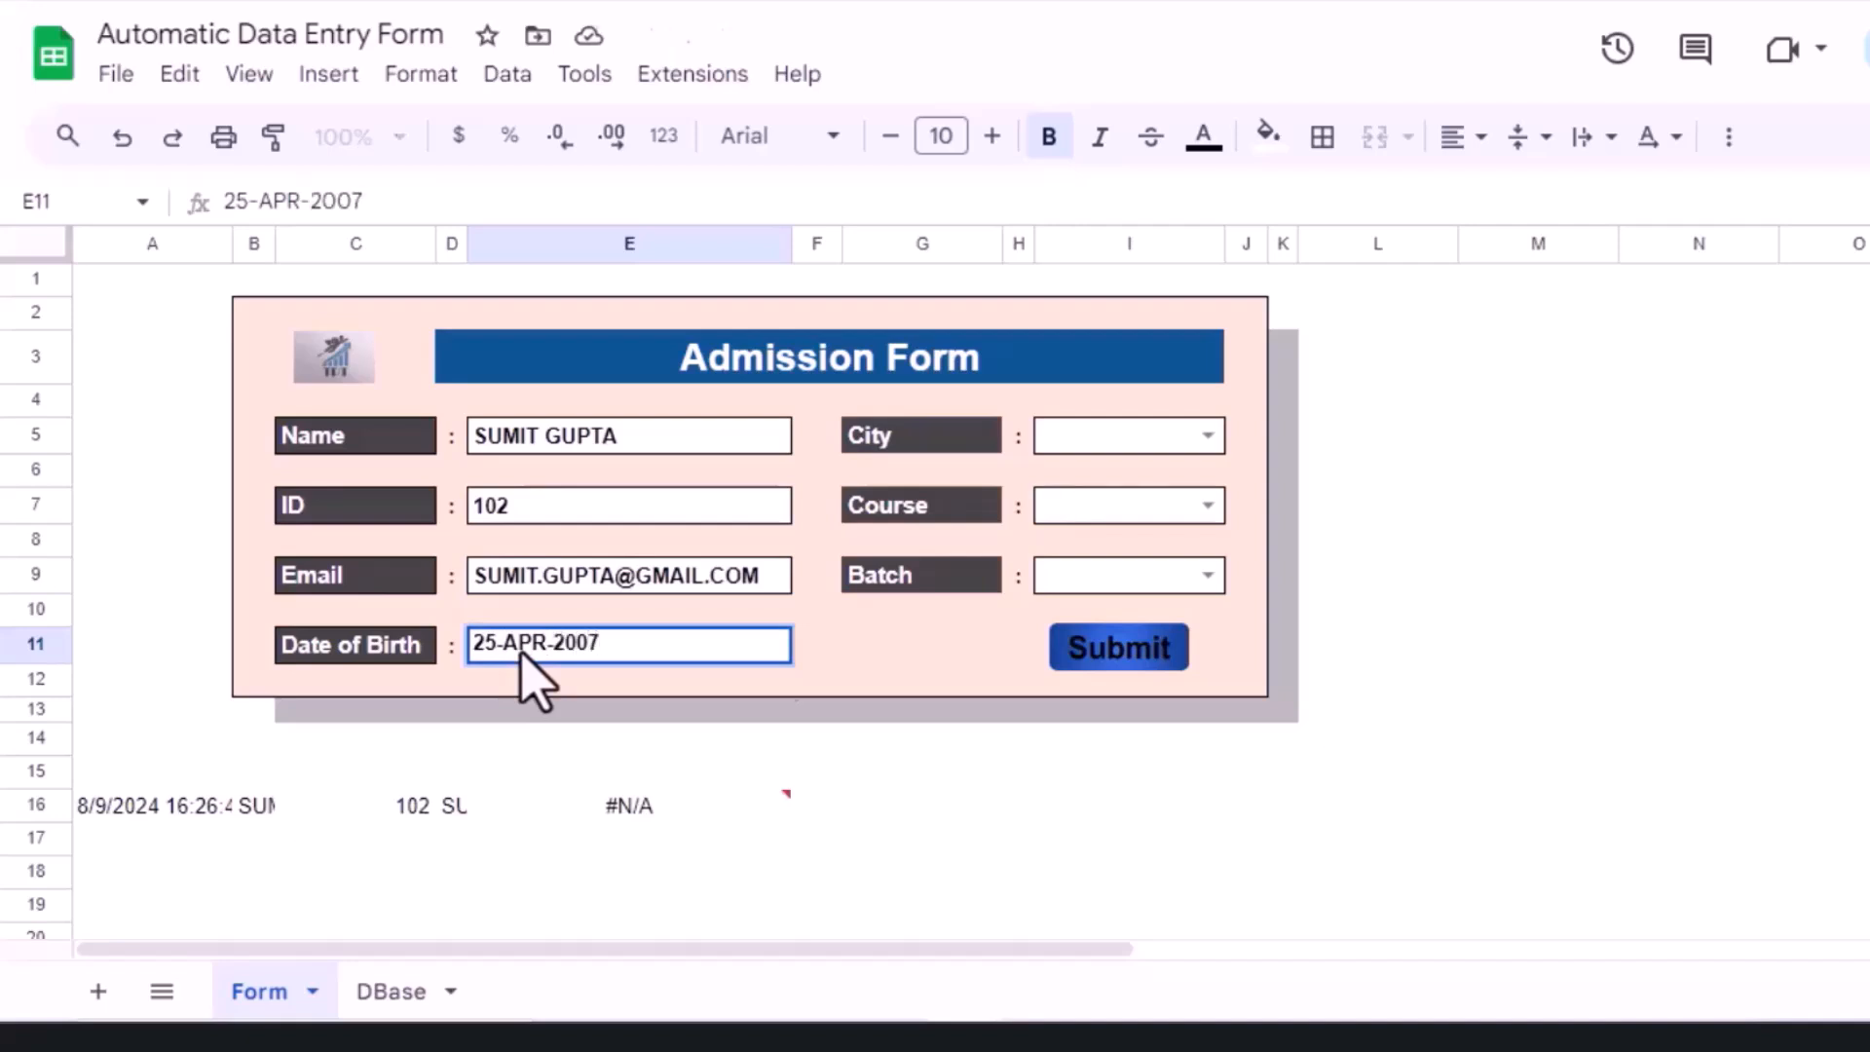
pyautogui.press('Return')
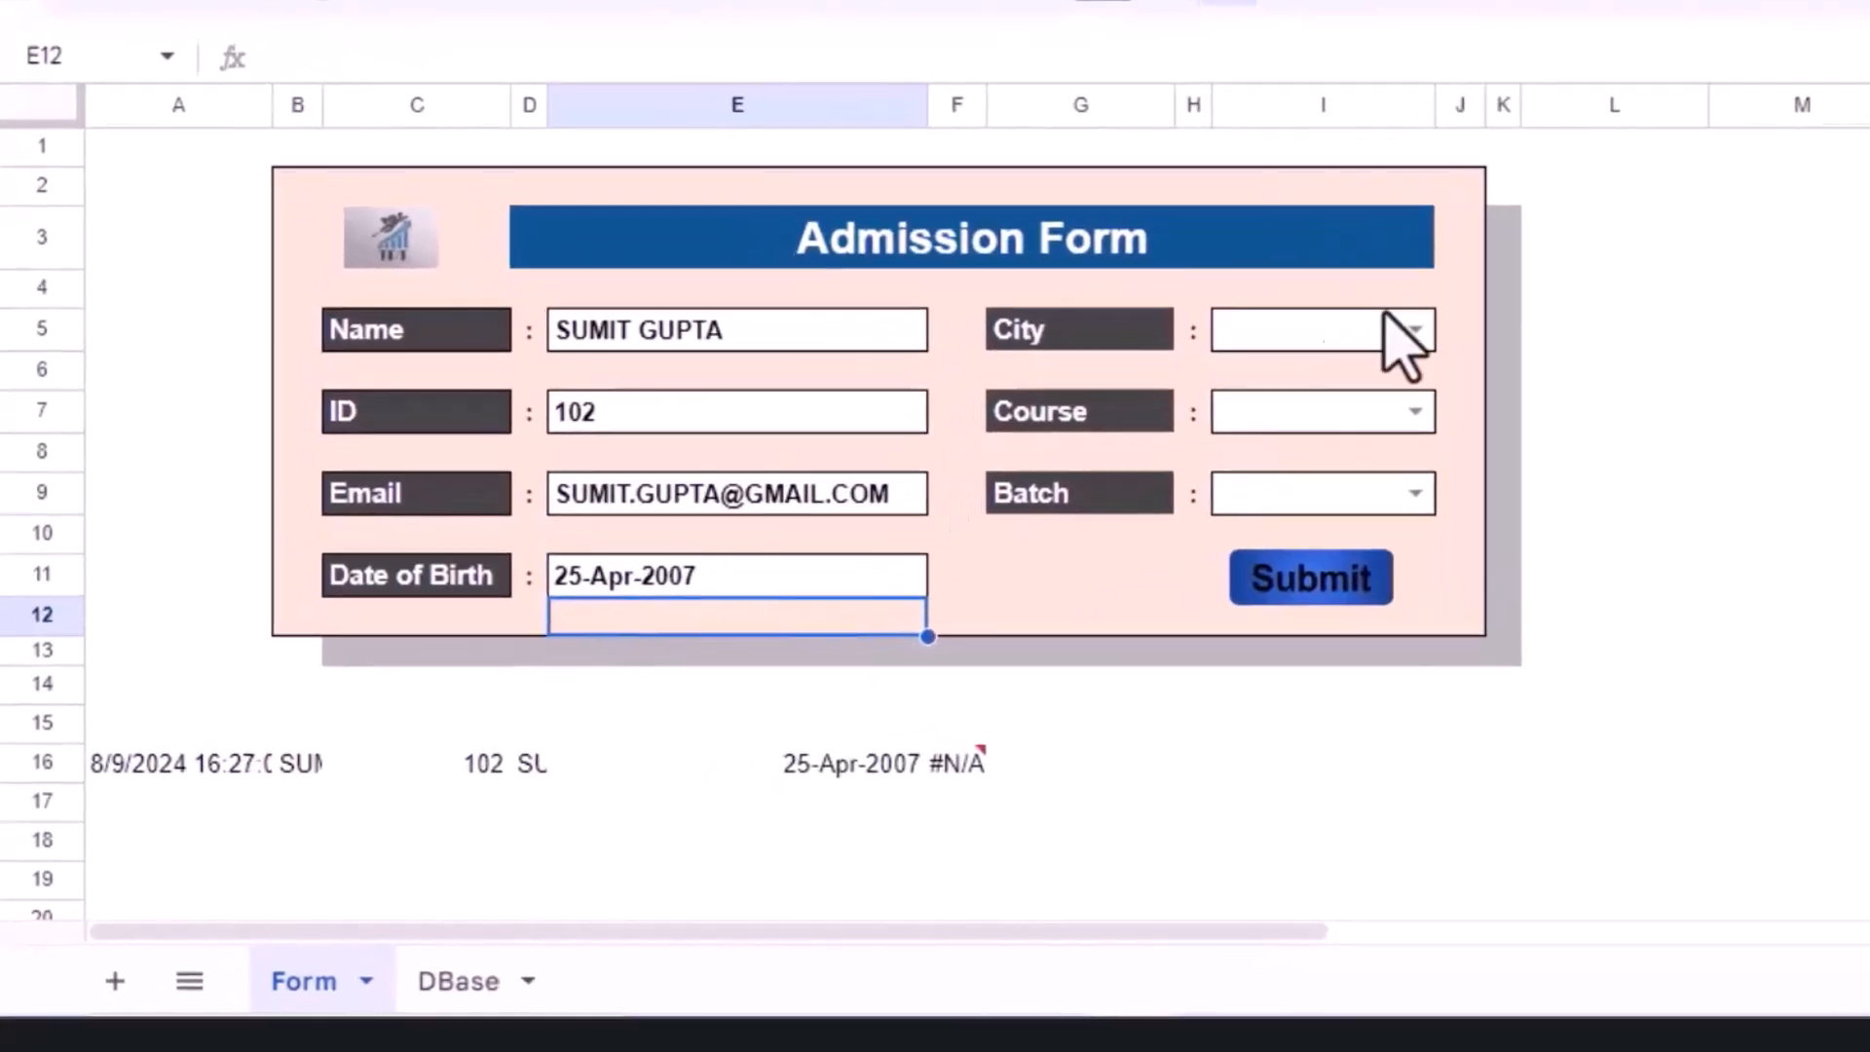
# Step: Choose Delhi, Python Gold Plus and Weekend from the dropdowns, widening column I, then select row 16
pyautogui.click(1421, 322)
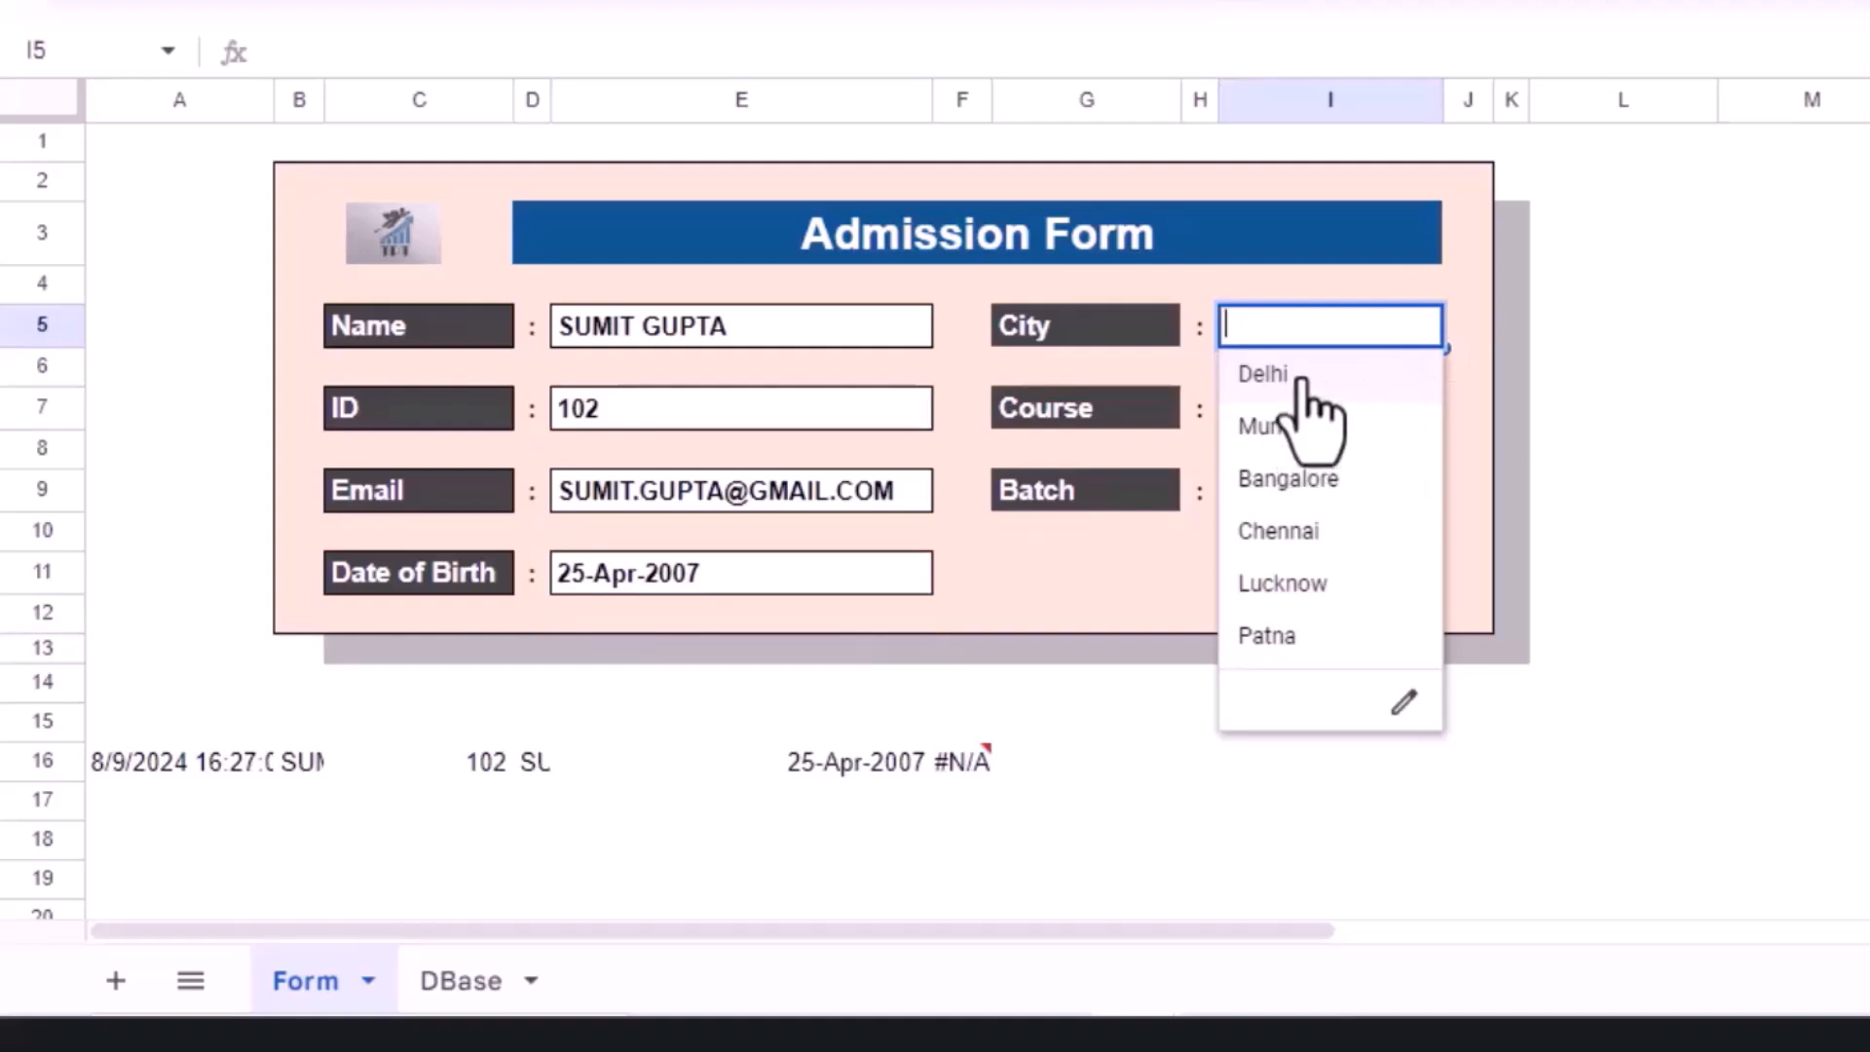
pyautogui.click(1297, 383)
pyautogui.click(1421, 407)
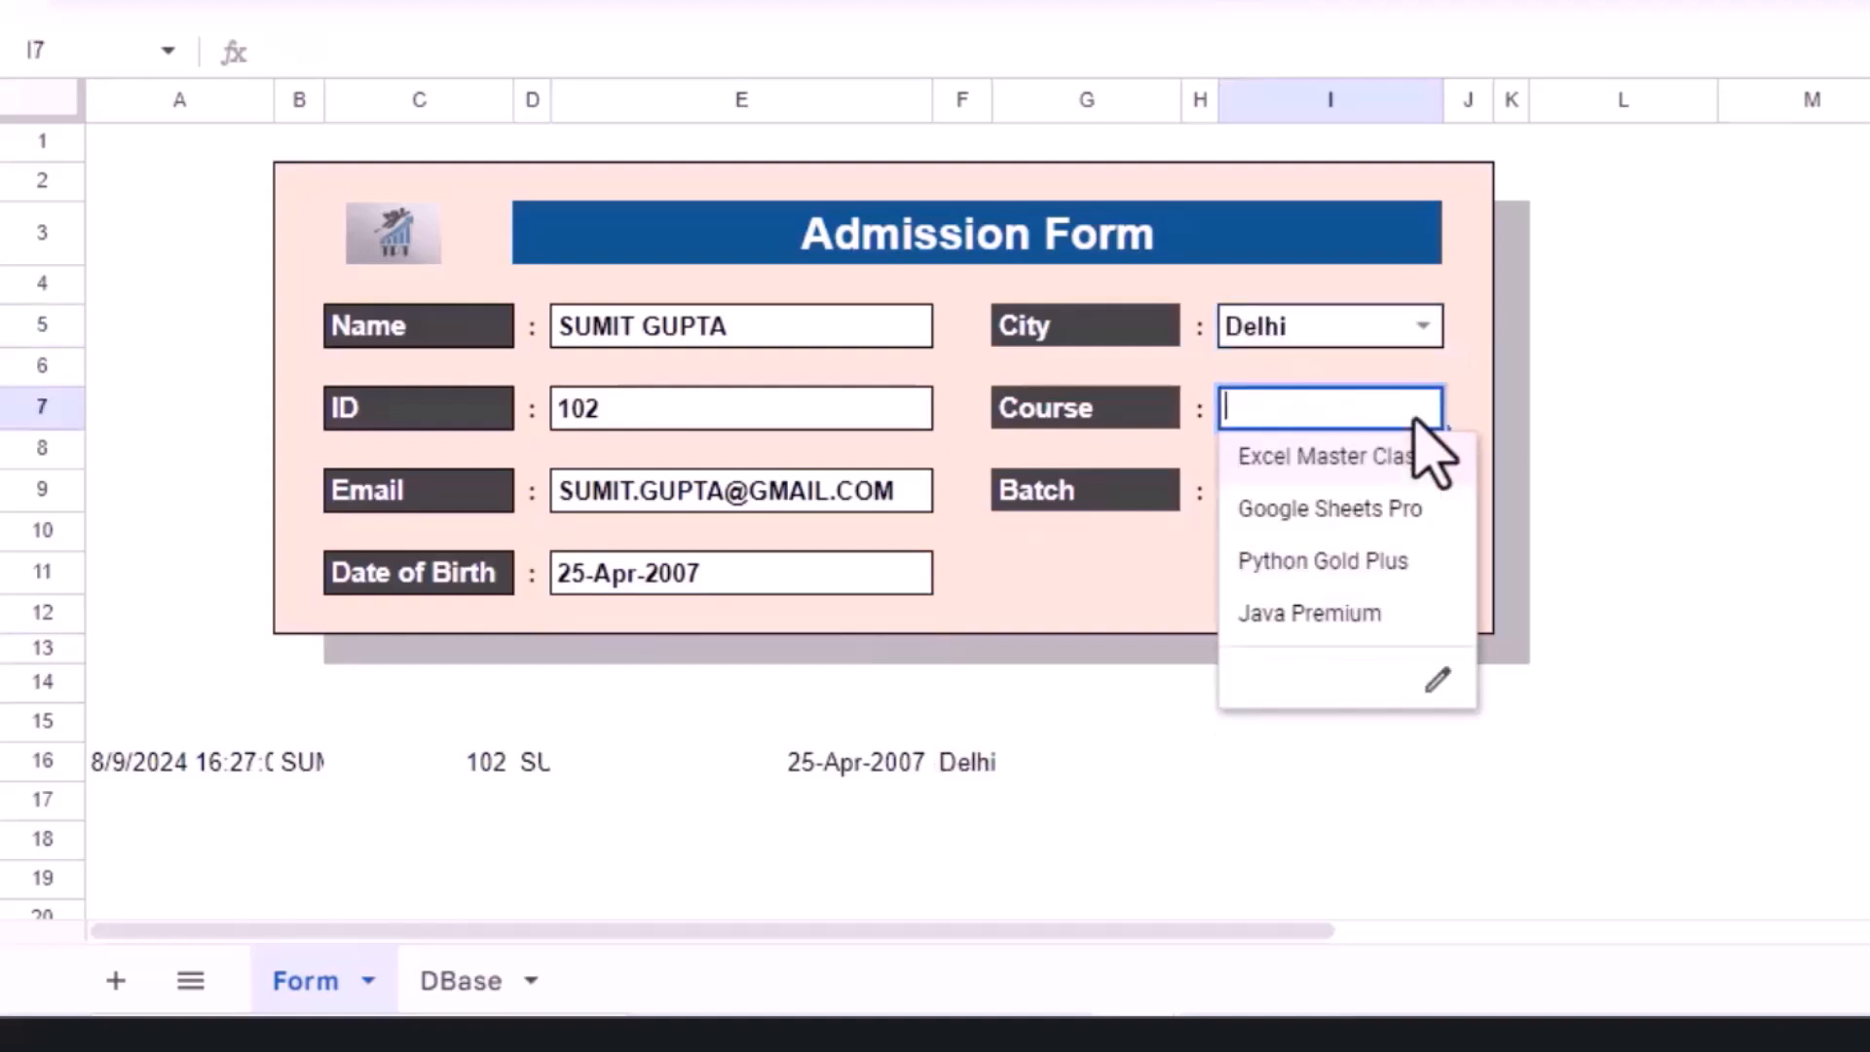
pyautogui.click(1346, 570)
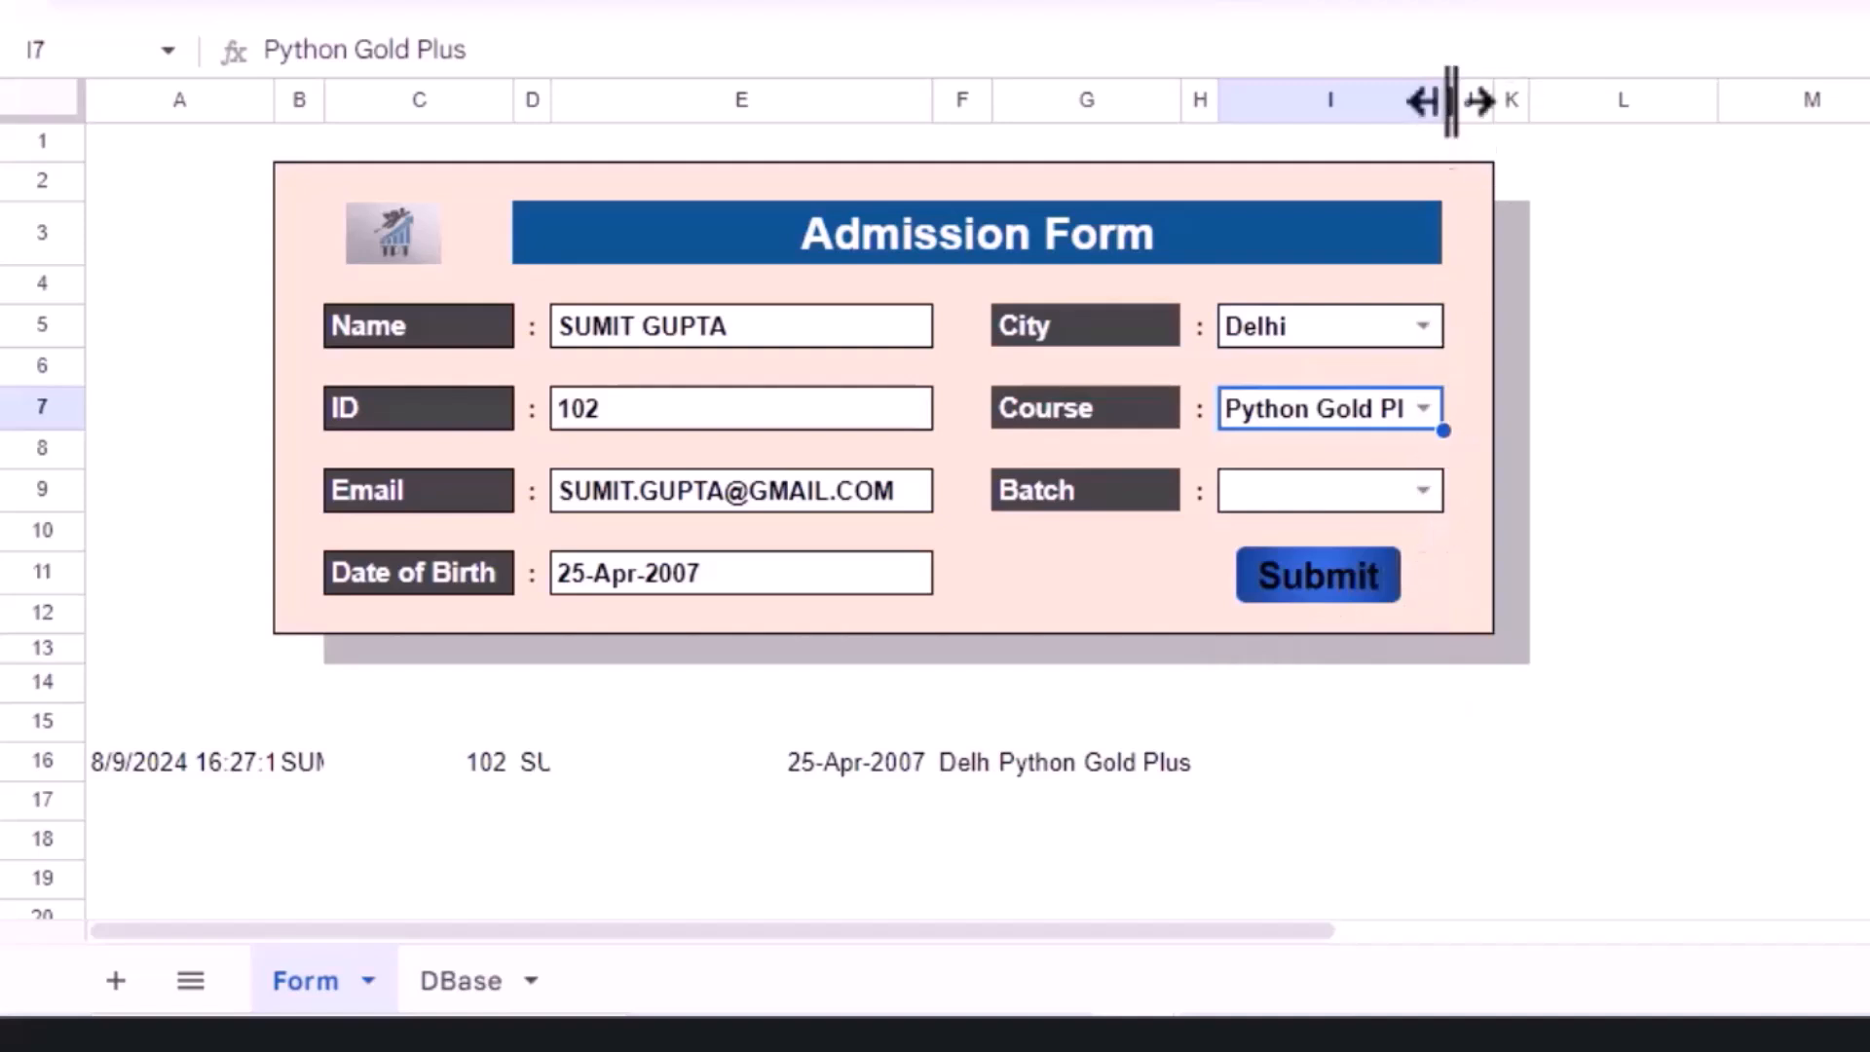
pyautogui.moveTo(1447, 99); pyautogui.dragTo(1486, 97)
pyautogui.click(1460, 490)
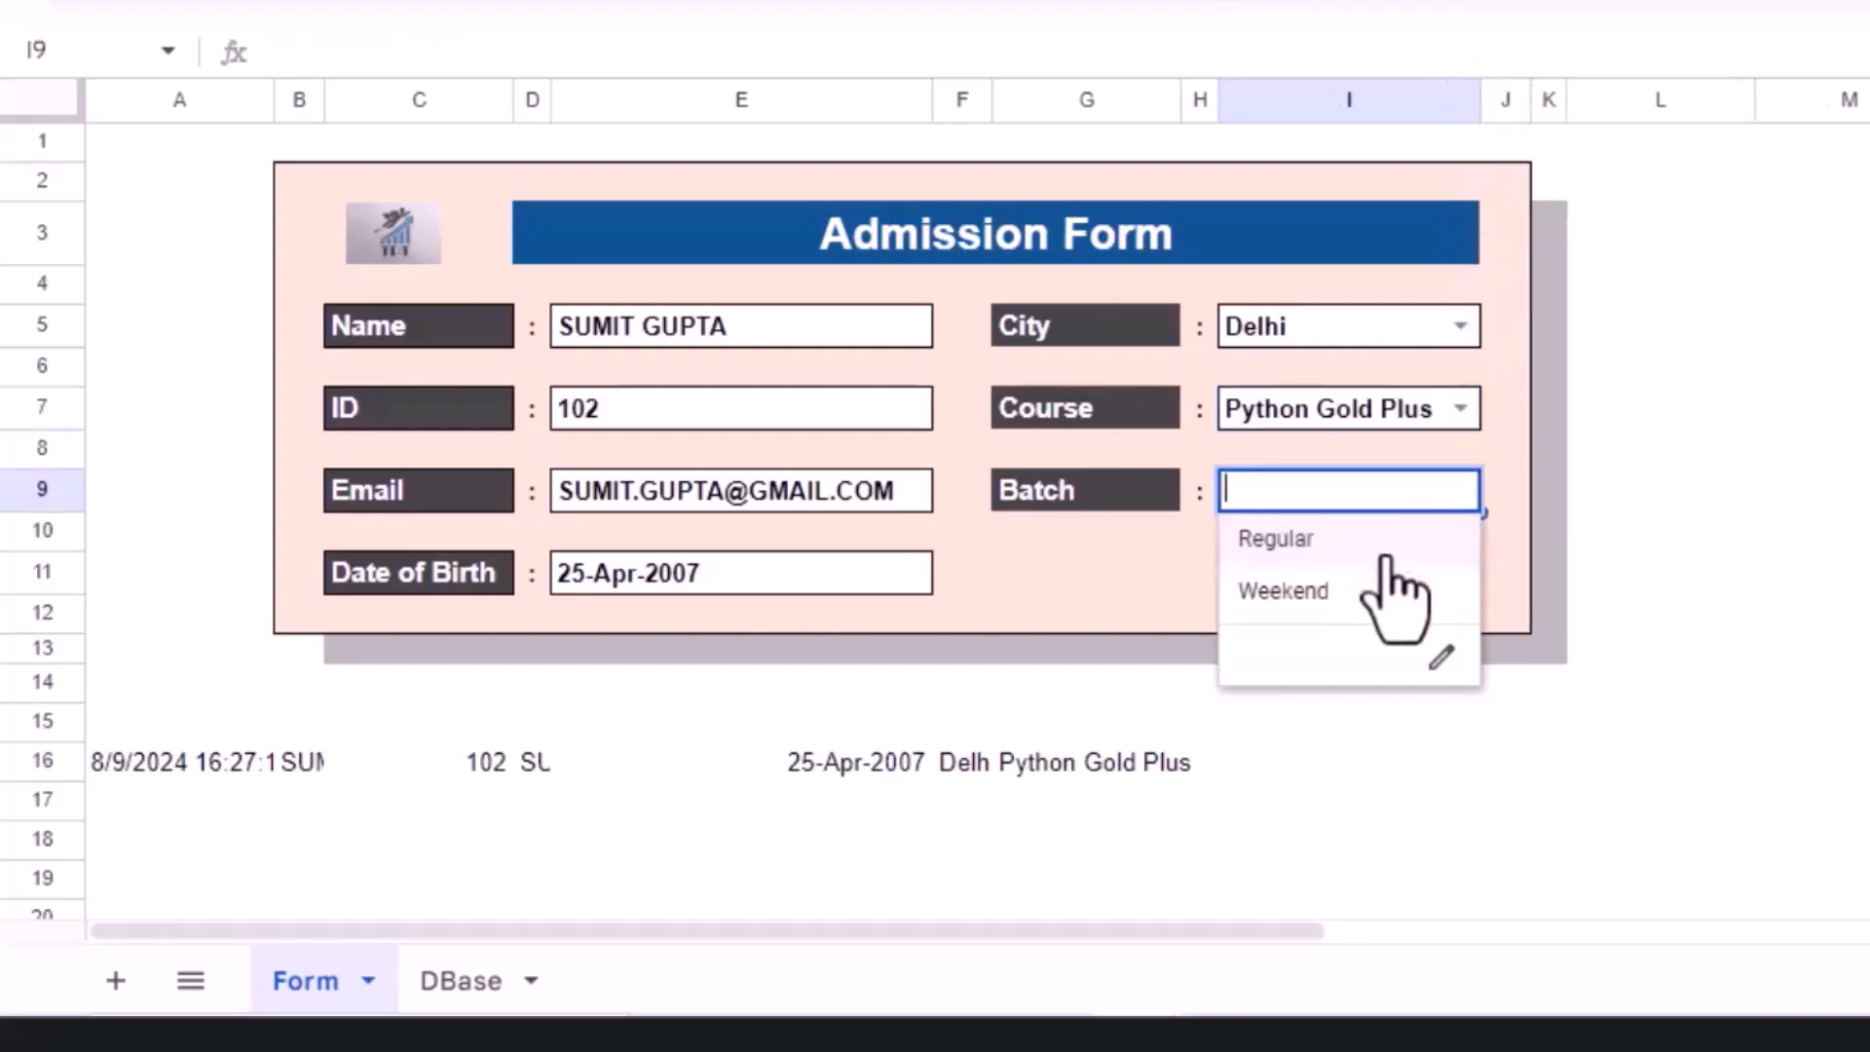
pyautogui.click(1282, 591)
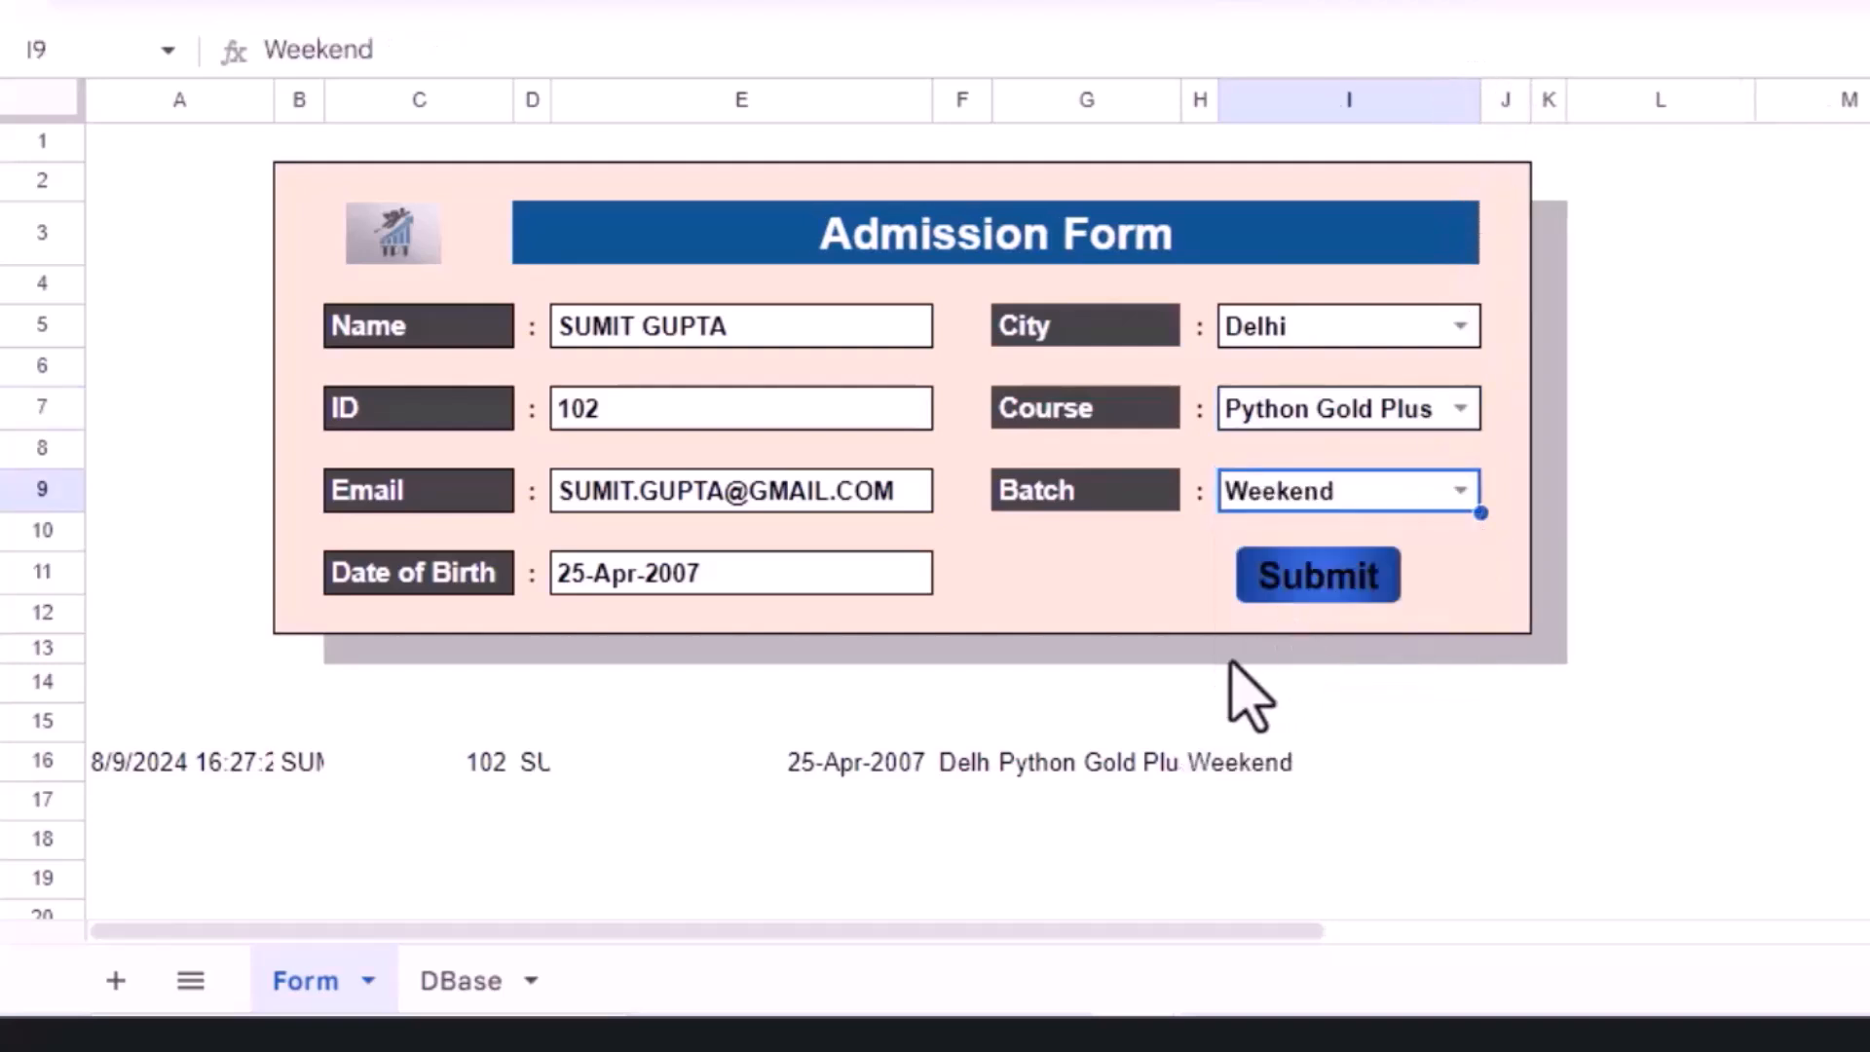
pyautogui.moveTo(107, 770); pyautogui.dragTo(1211, 753)
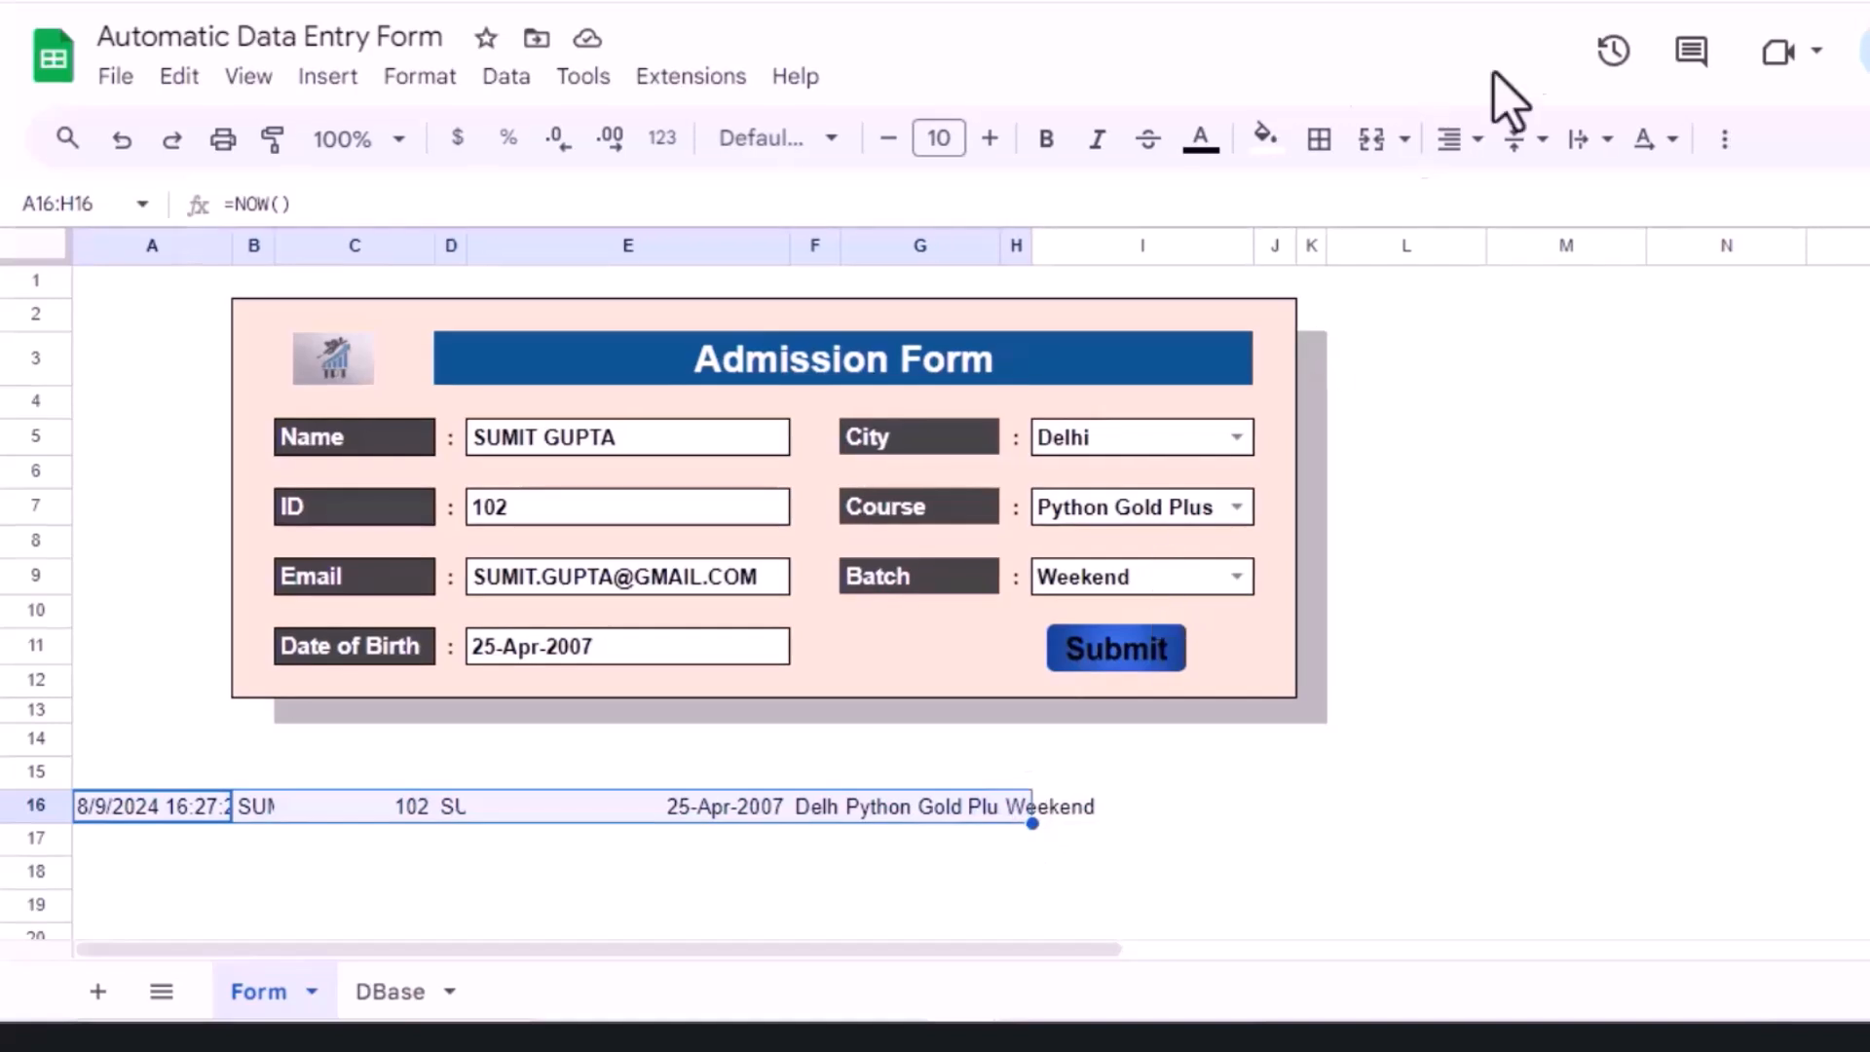
# Step: Make the A16:H16 helper formulas white so they are hidden beneath the form
pyautogui.click(1201, 138)
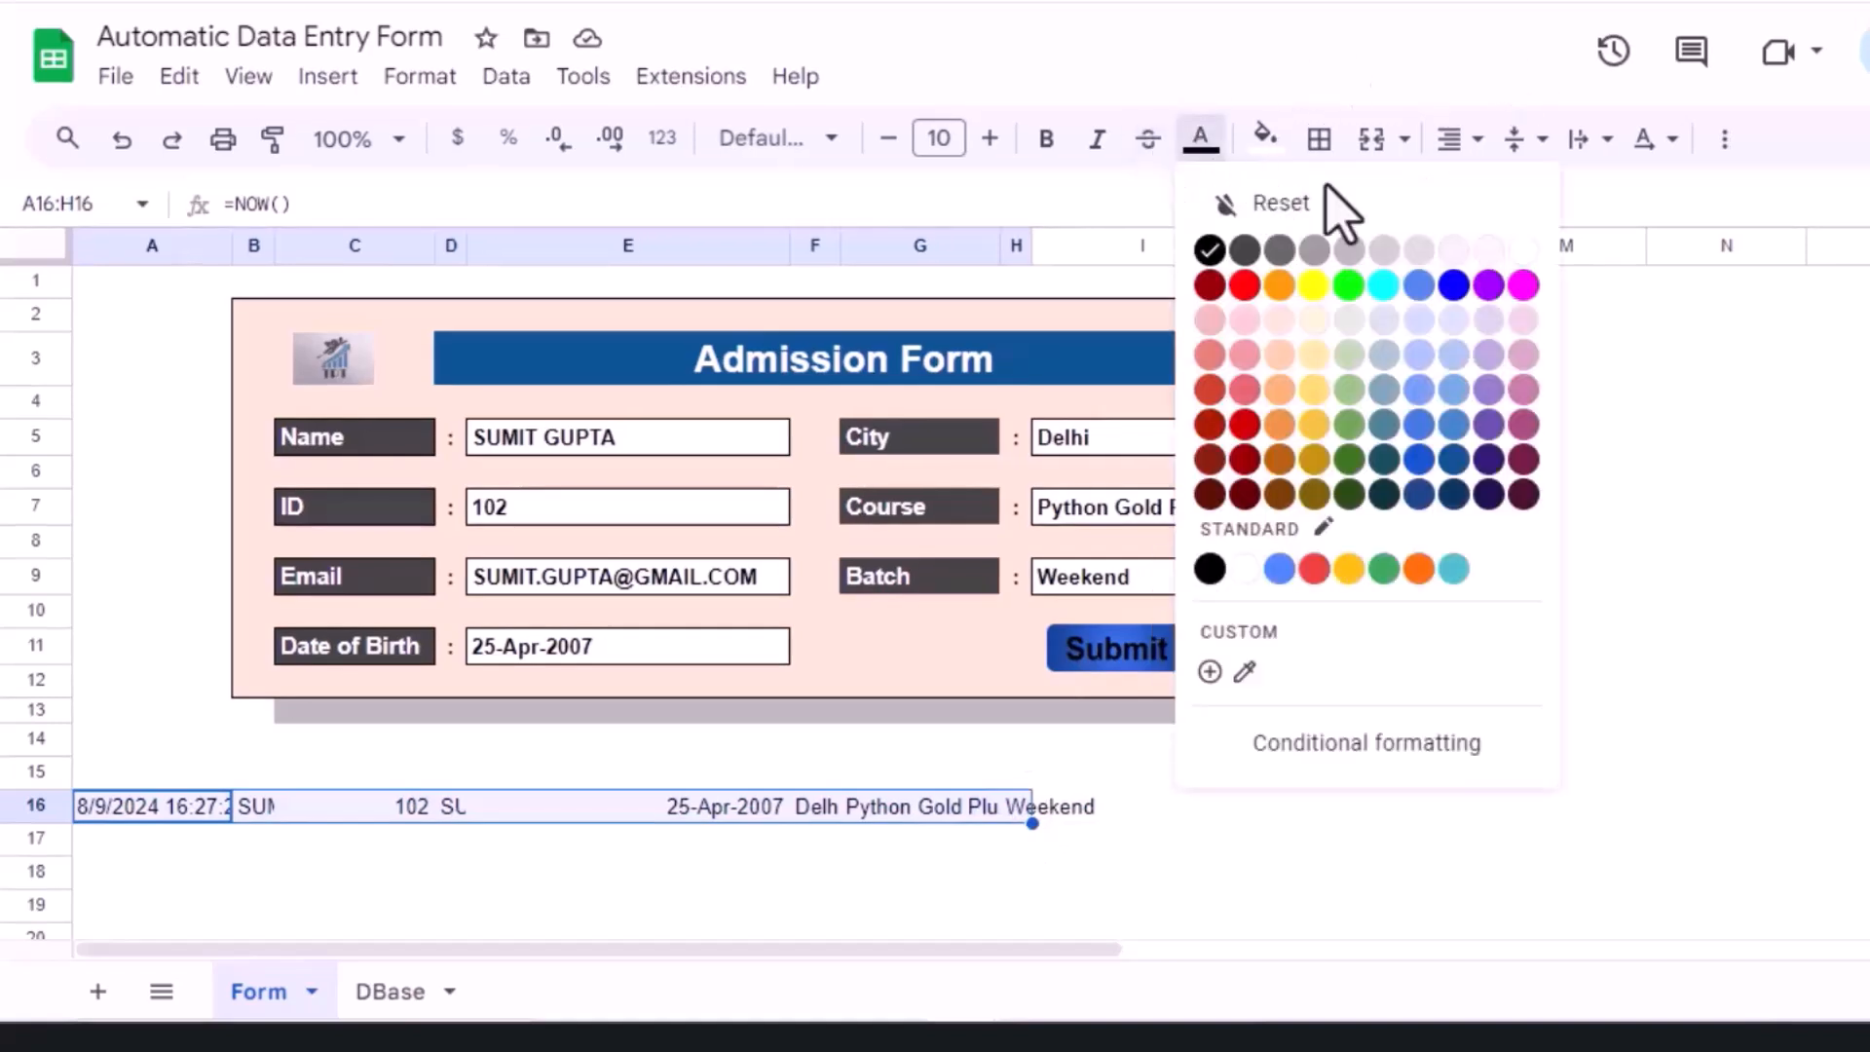
pyautogui.click(1520, 255)
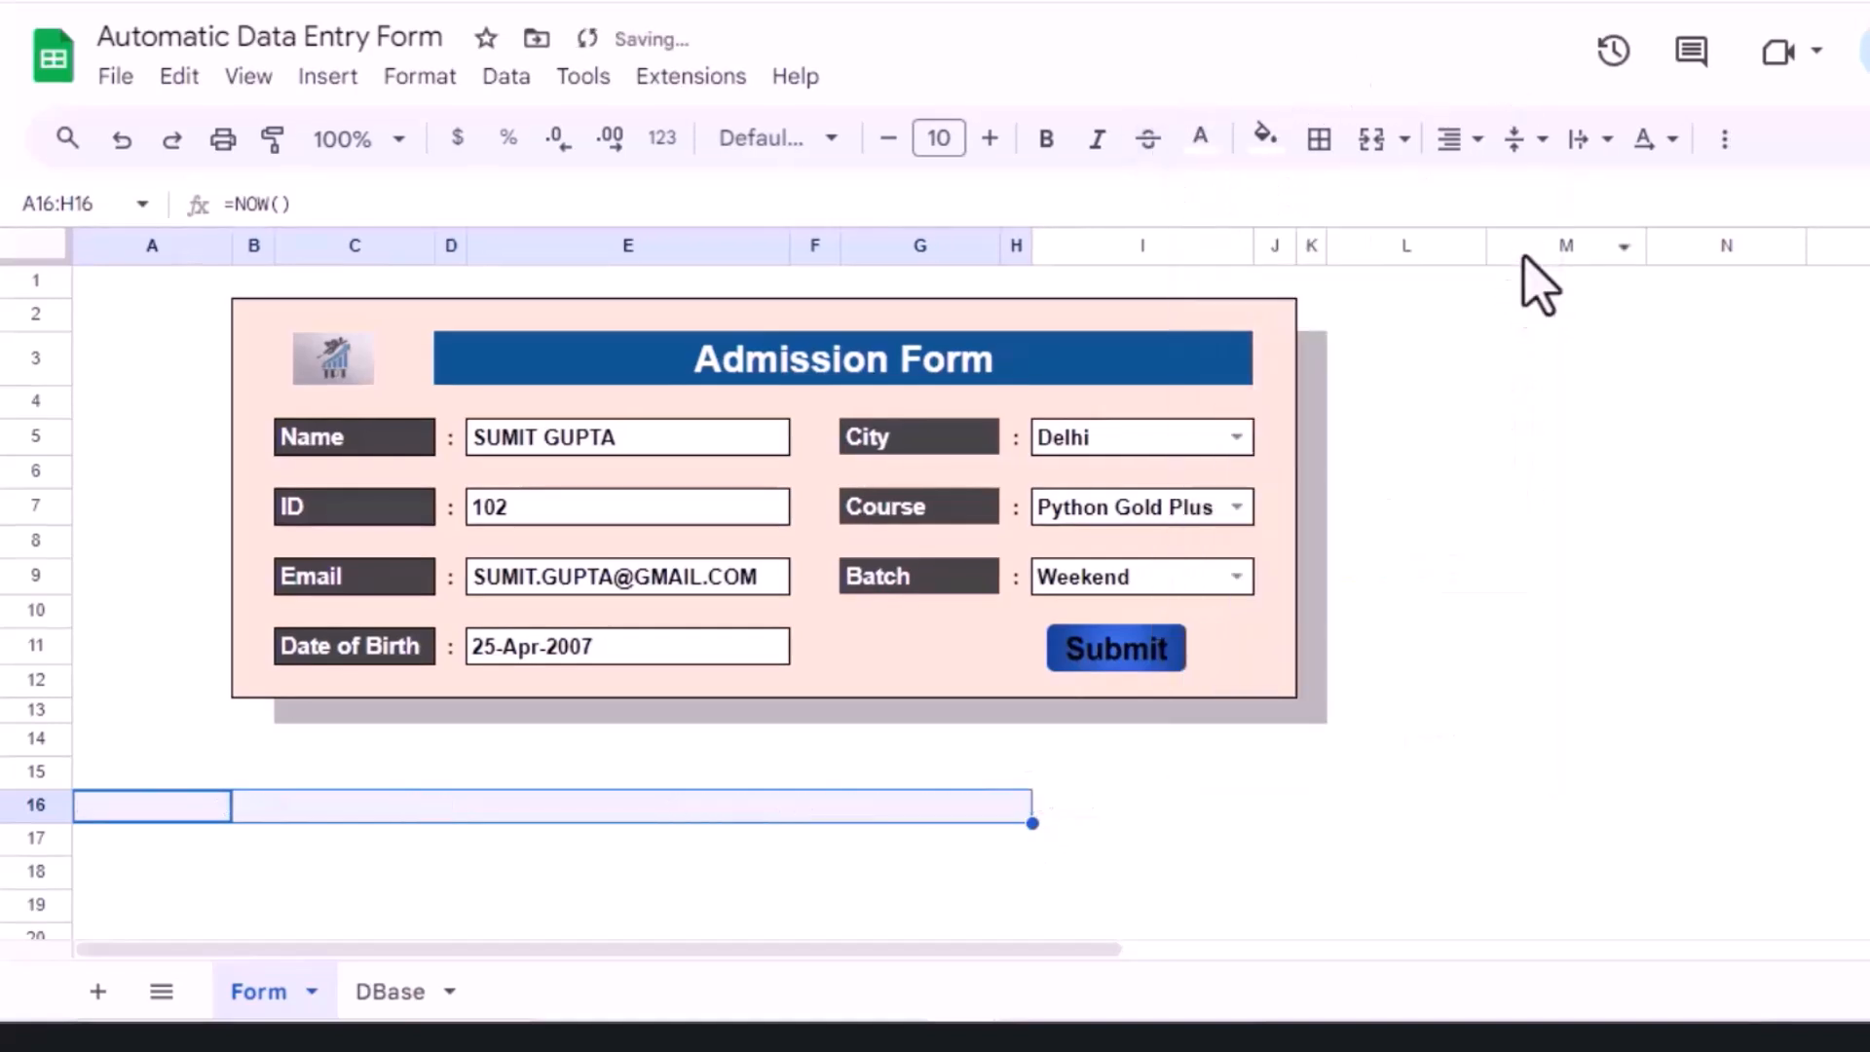
pyautogui.click(192, 754)
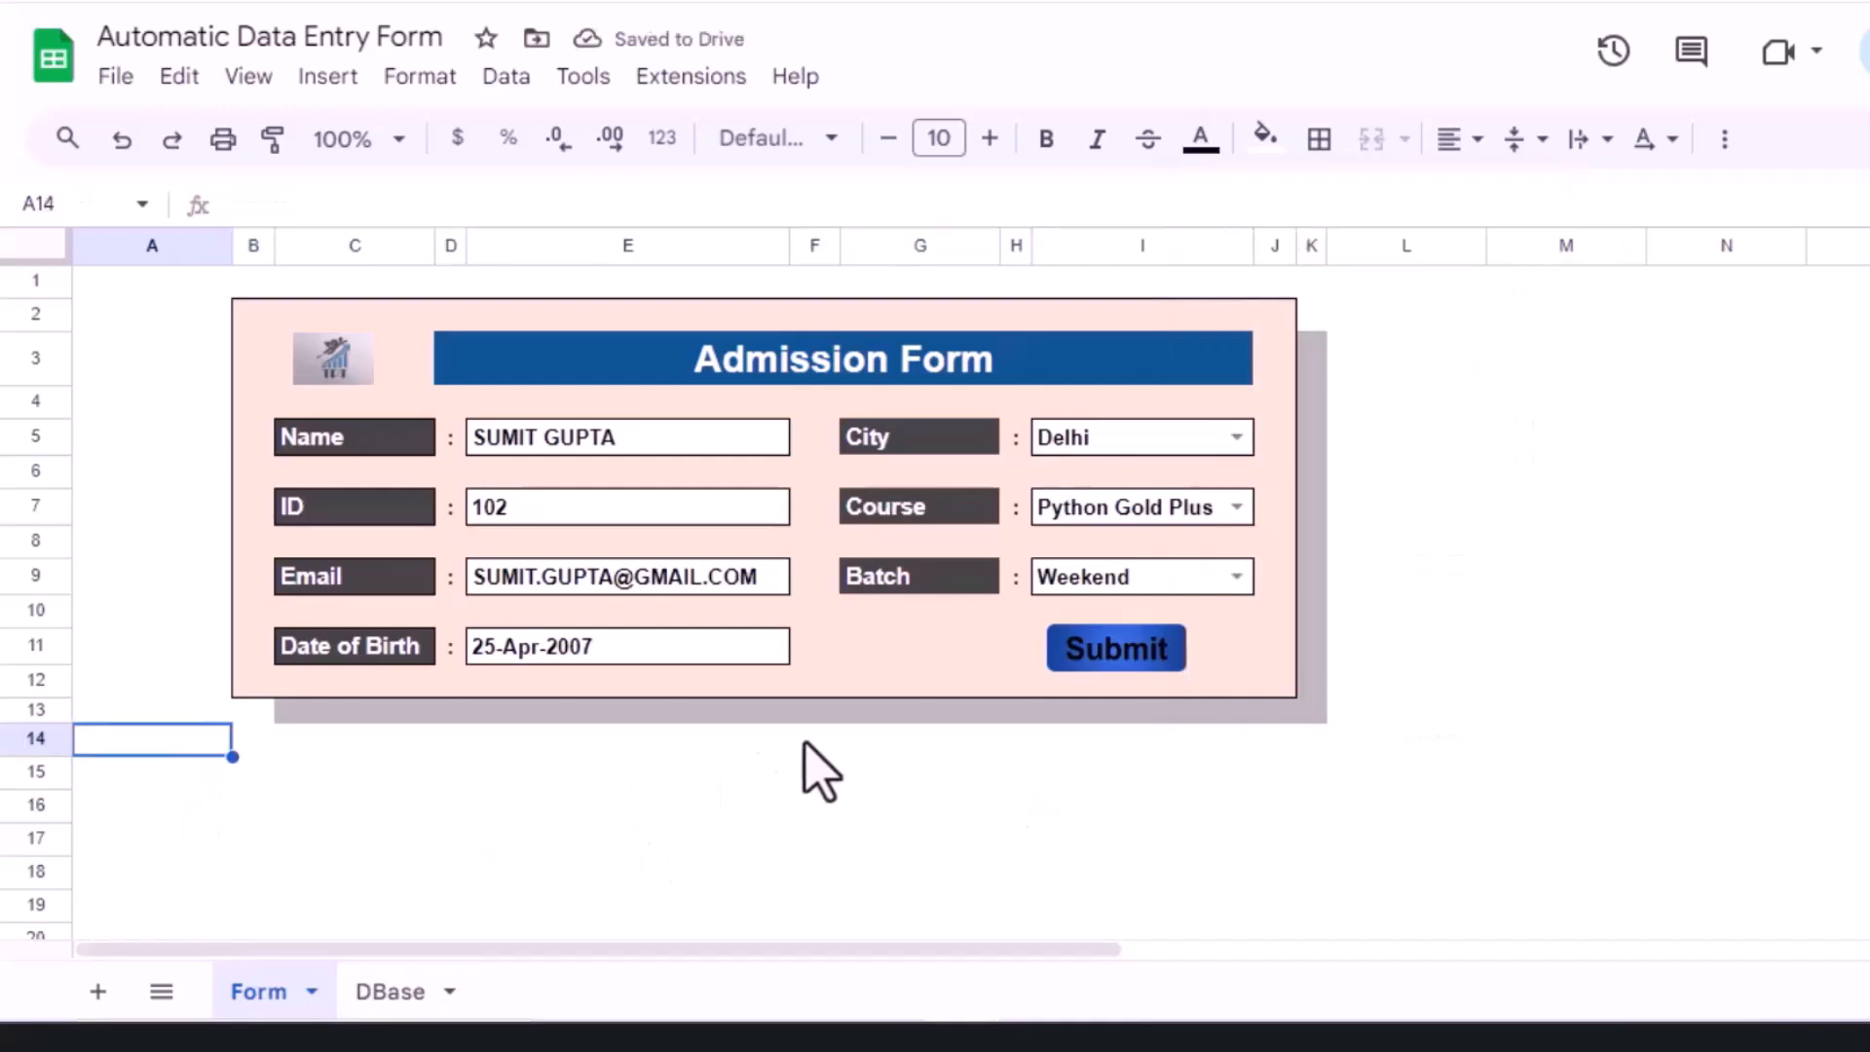
# Step: Assign the recorded submit macro to the Submit drawing on the form
pyautogui.click(1132, 655)
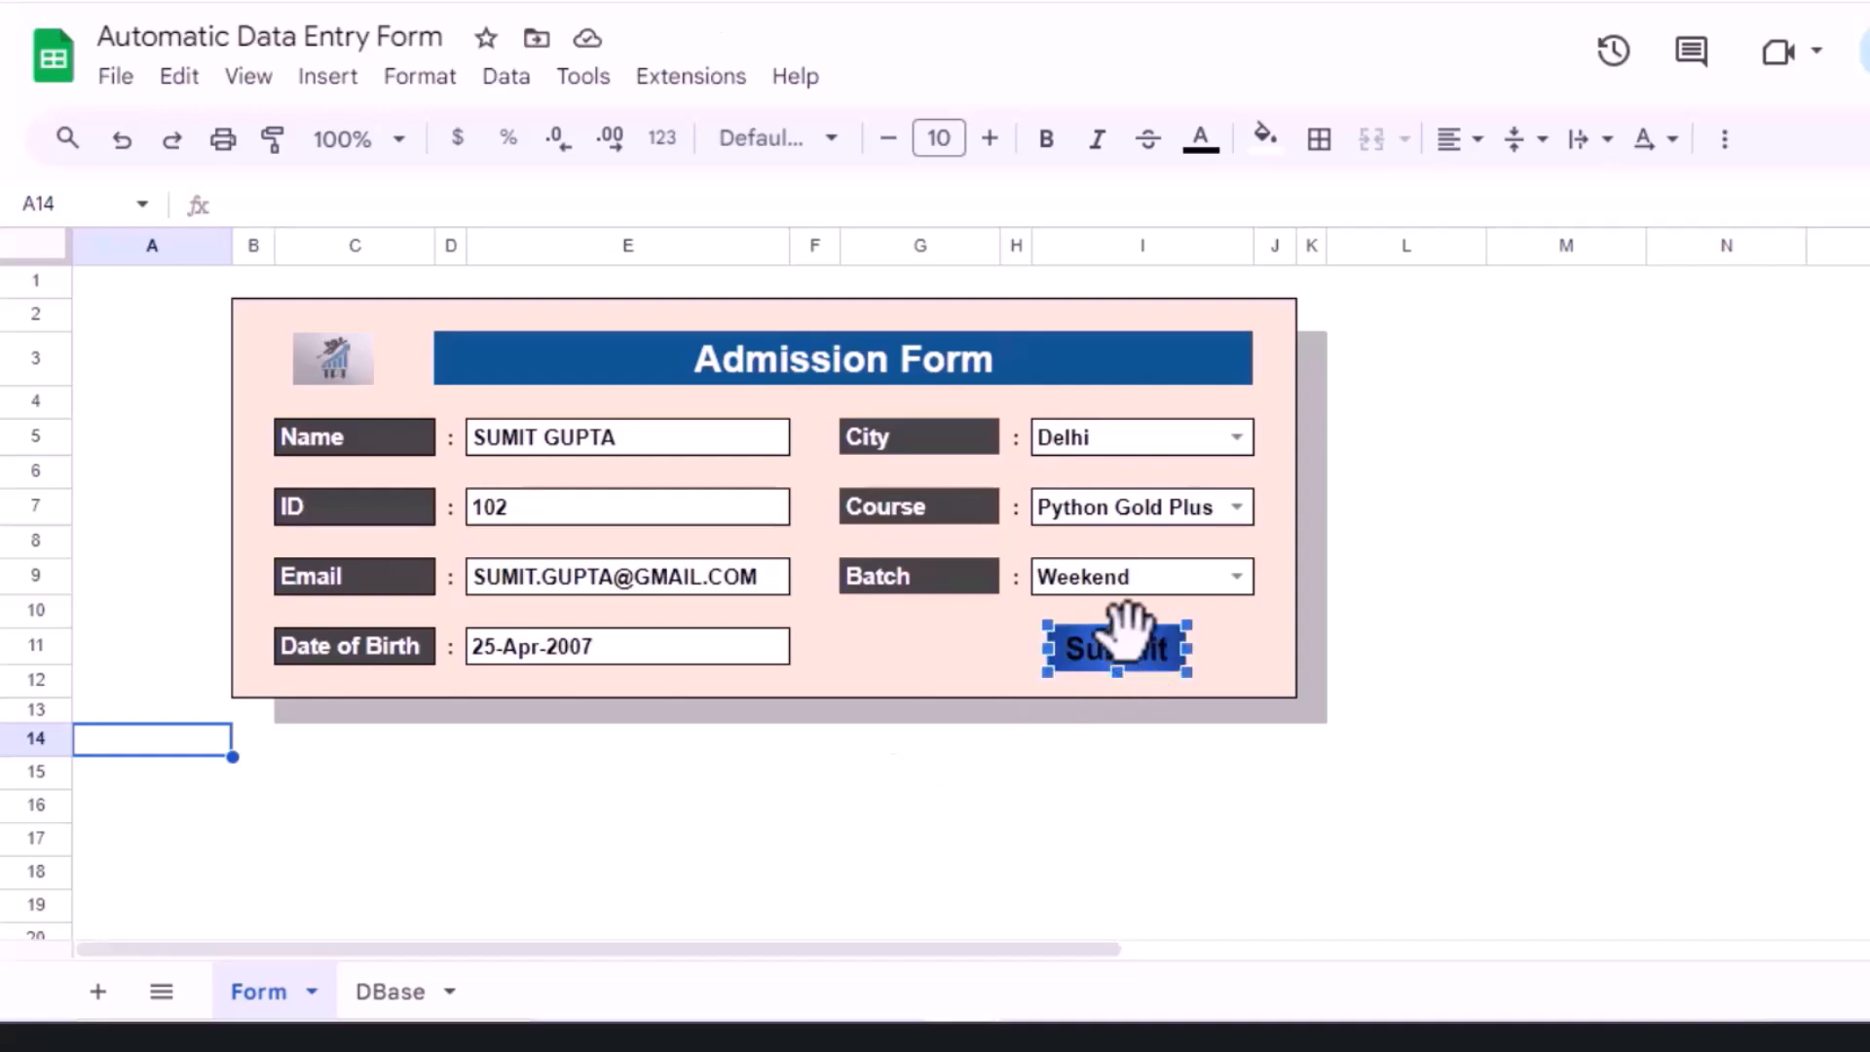
pyautogui.rightClick(1167, 660)
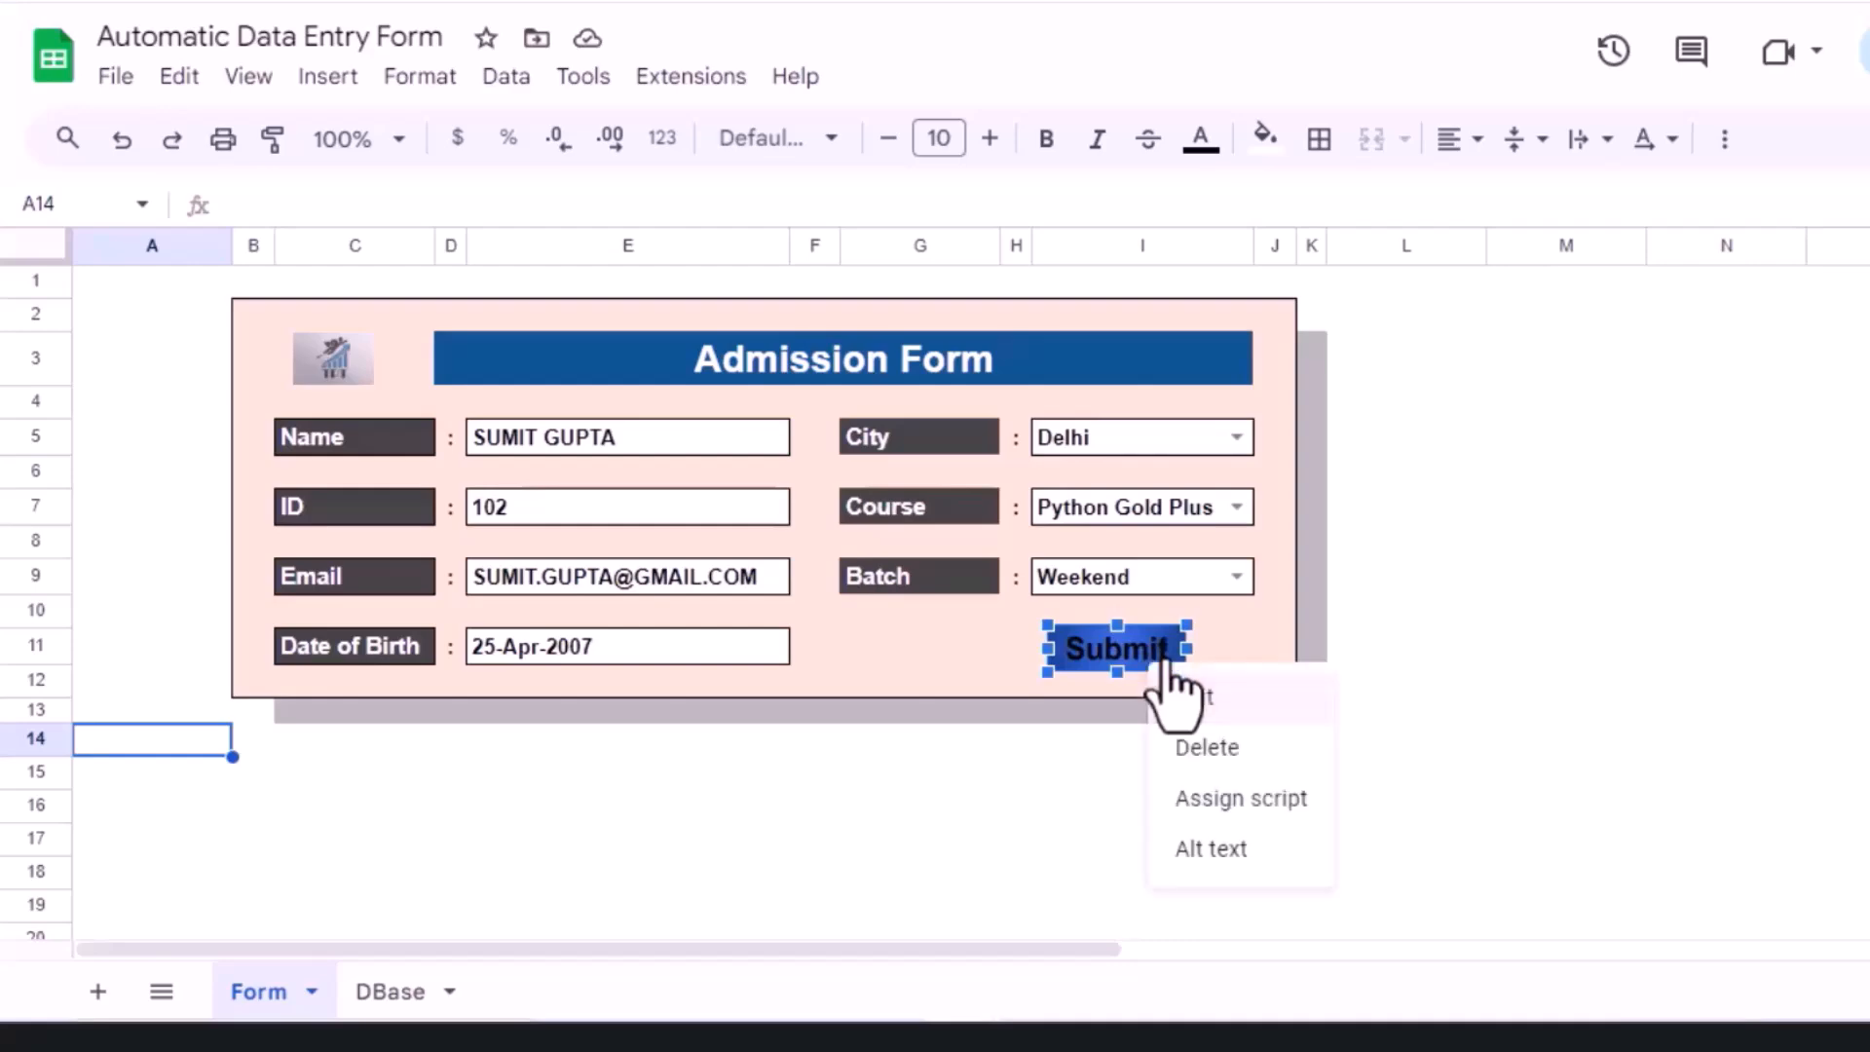
pyautogui.click(1242, 801)
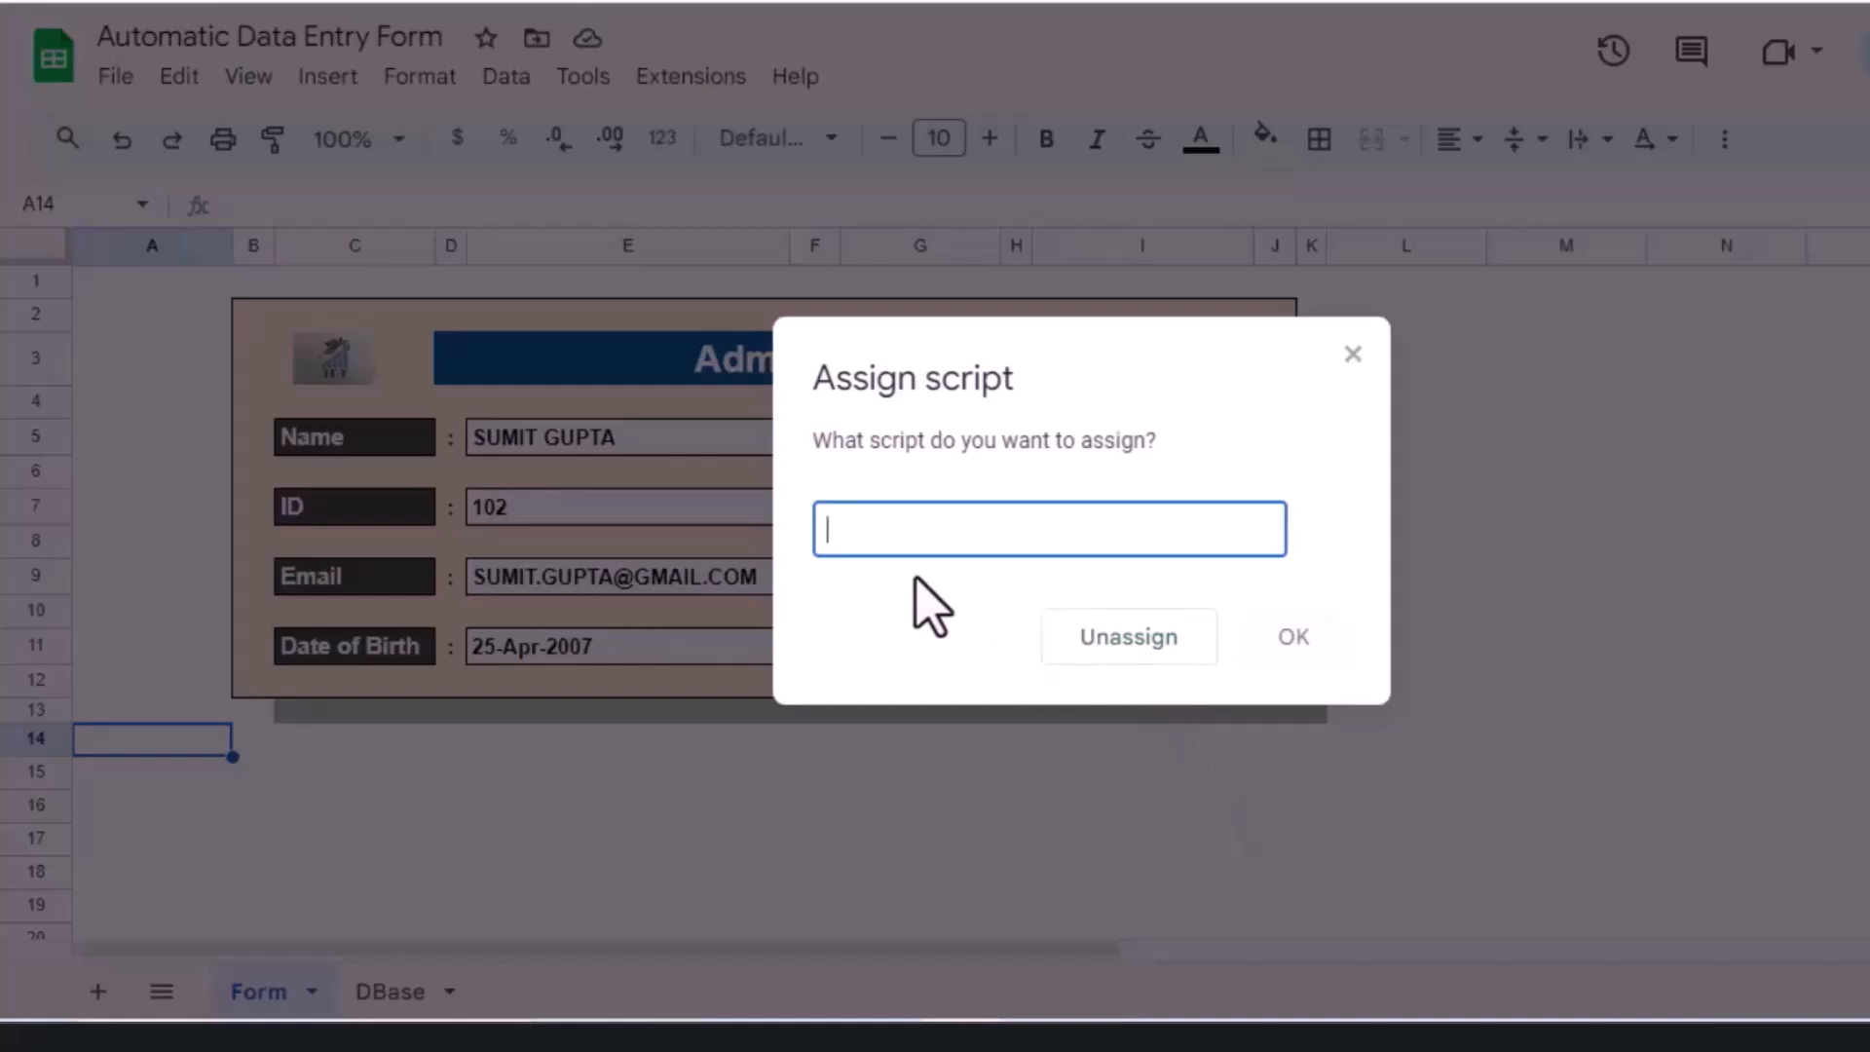
pyautogui.write('Form')
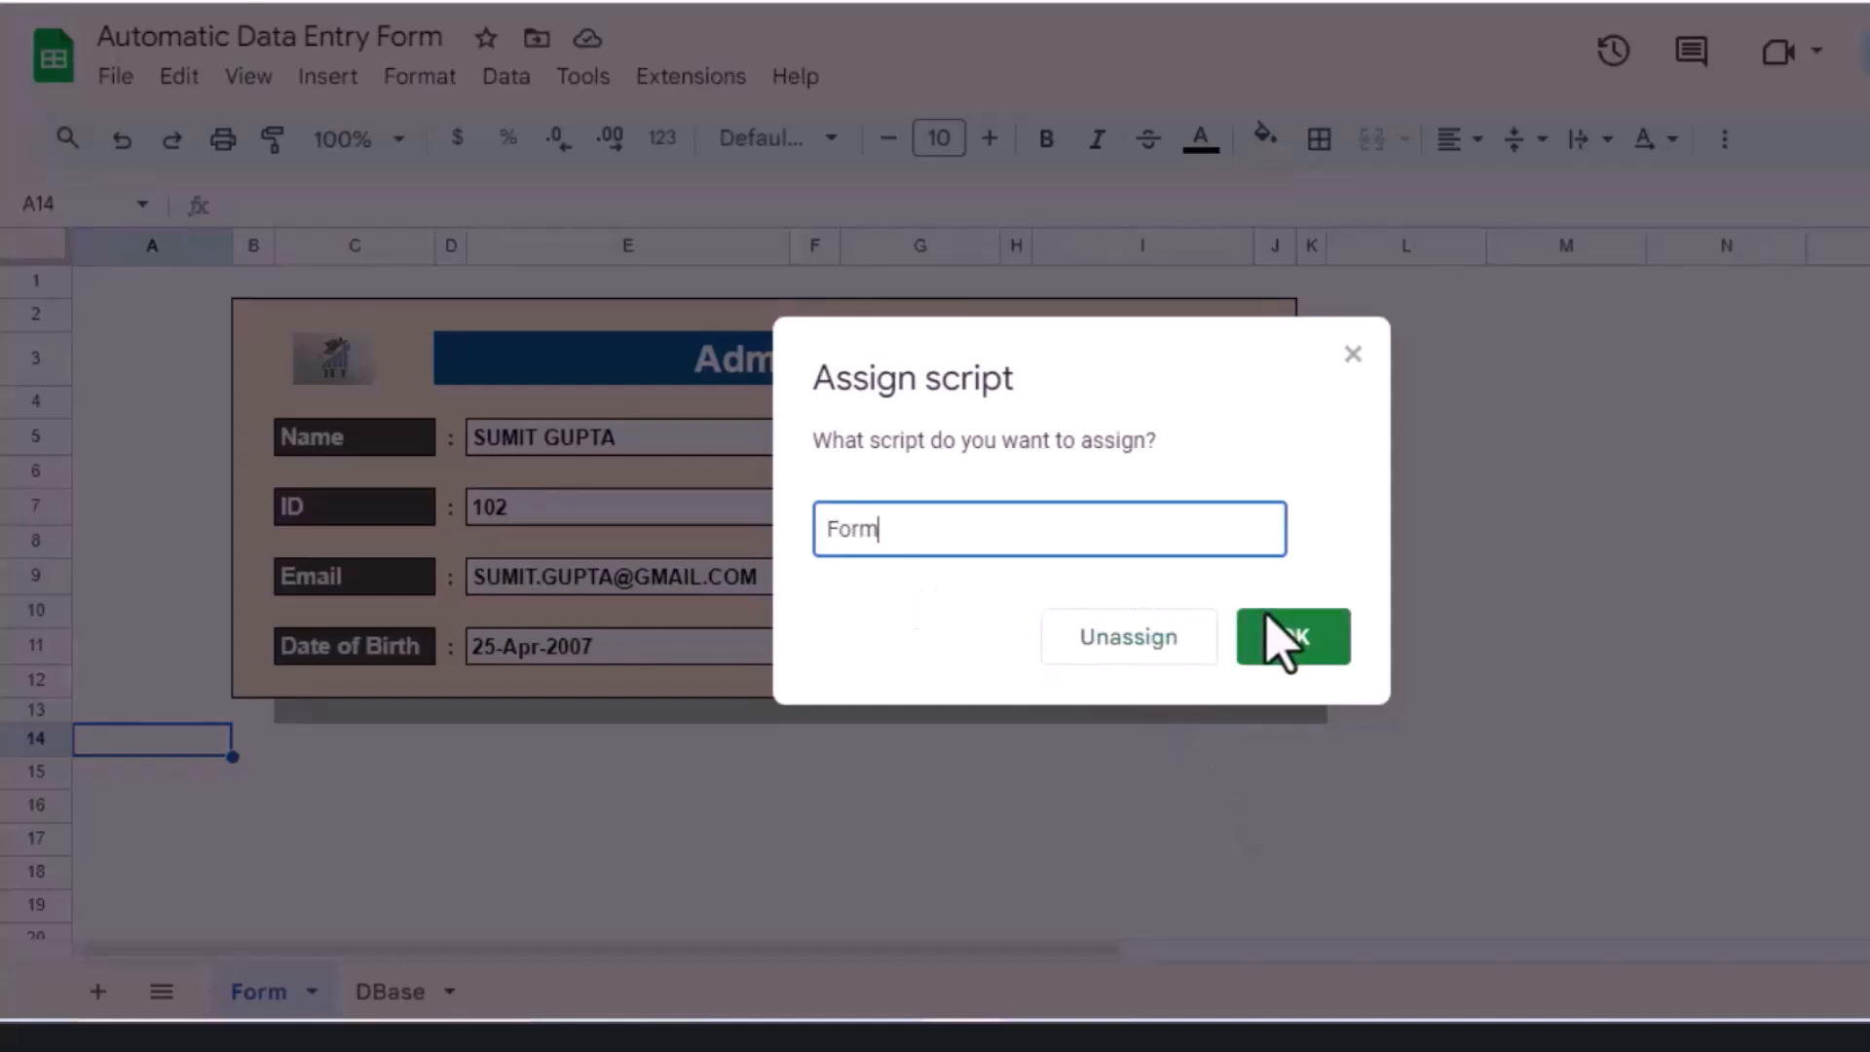
pyautogui.click(1294, 639)
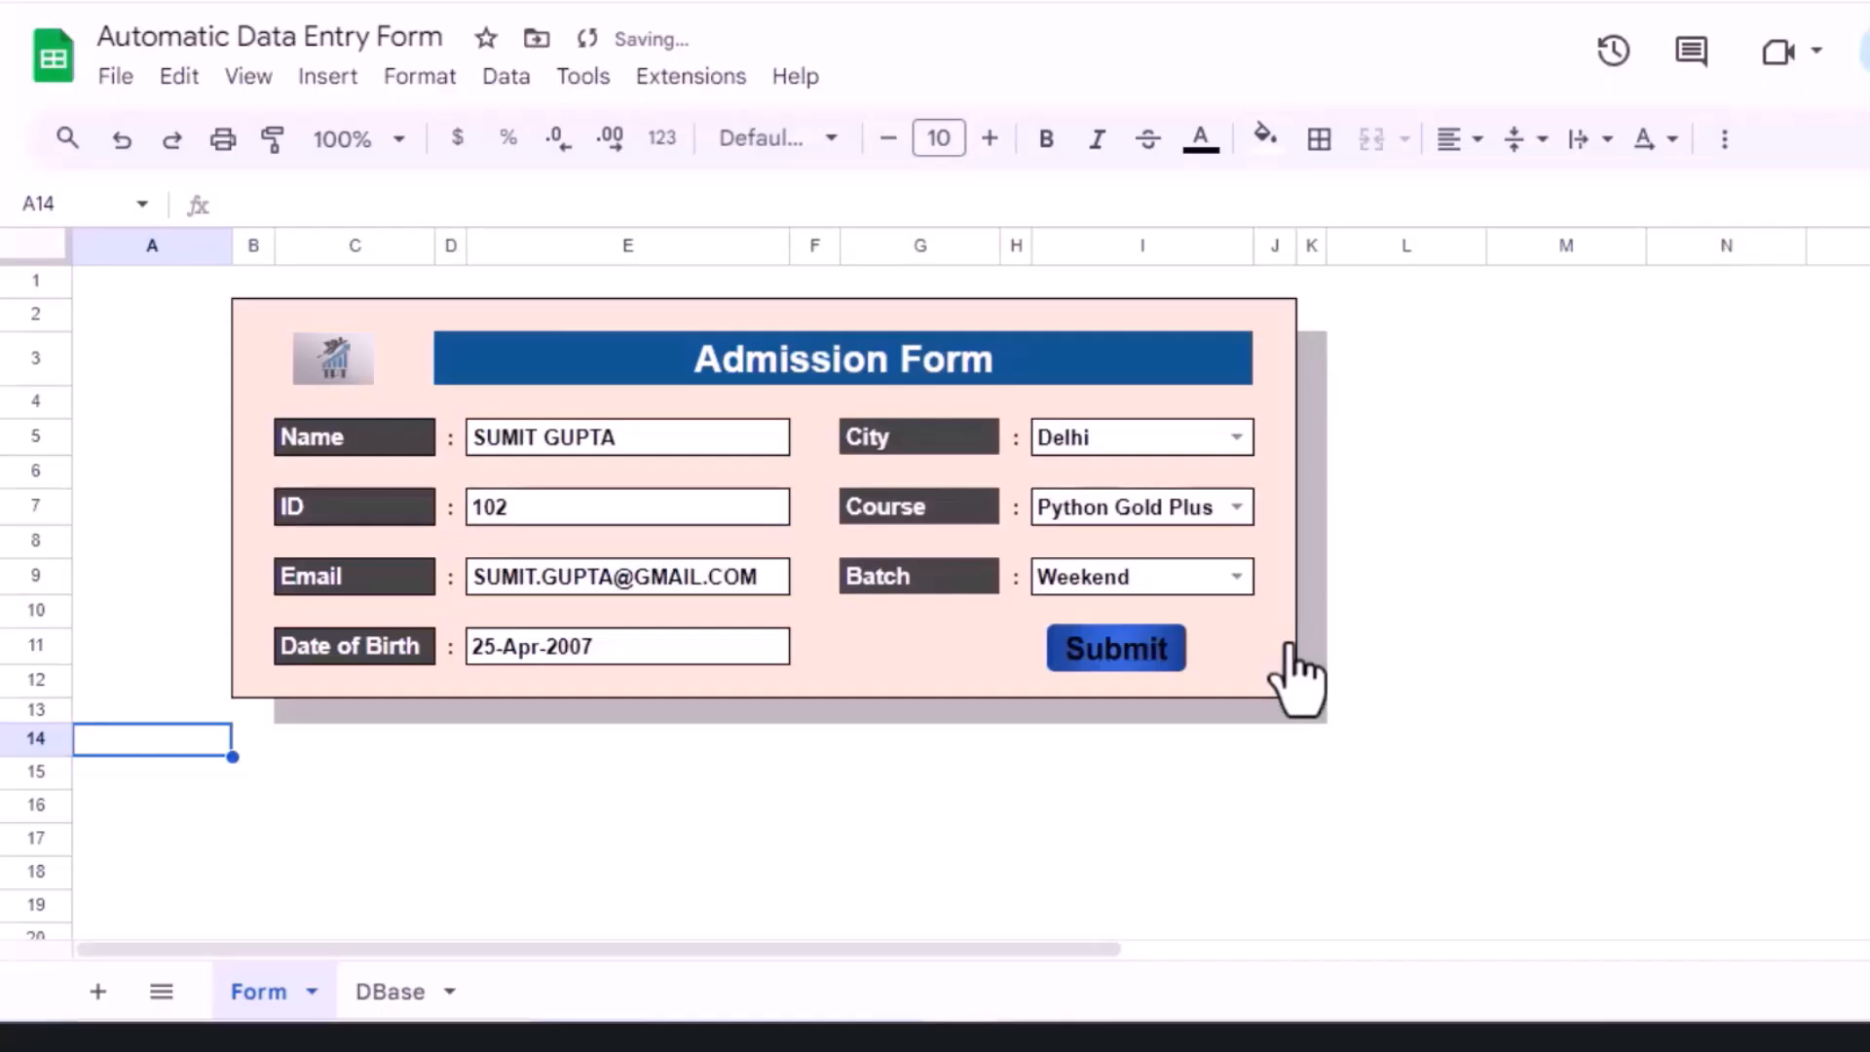
# Step: Run the Submit button once and authorize the script with the chosen account
pyautogui.click(1114, 658)
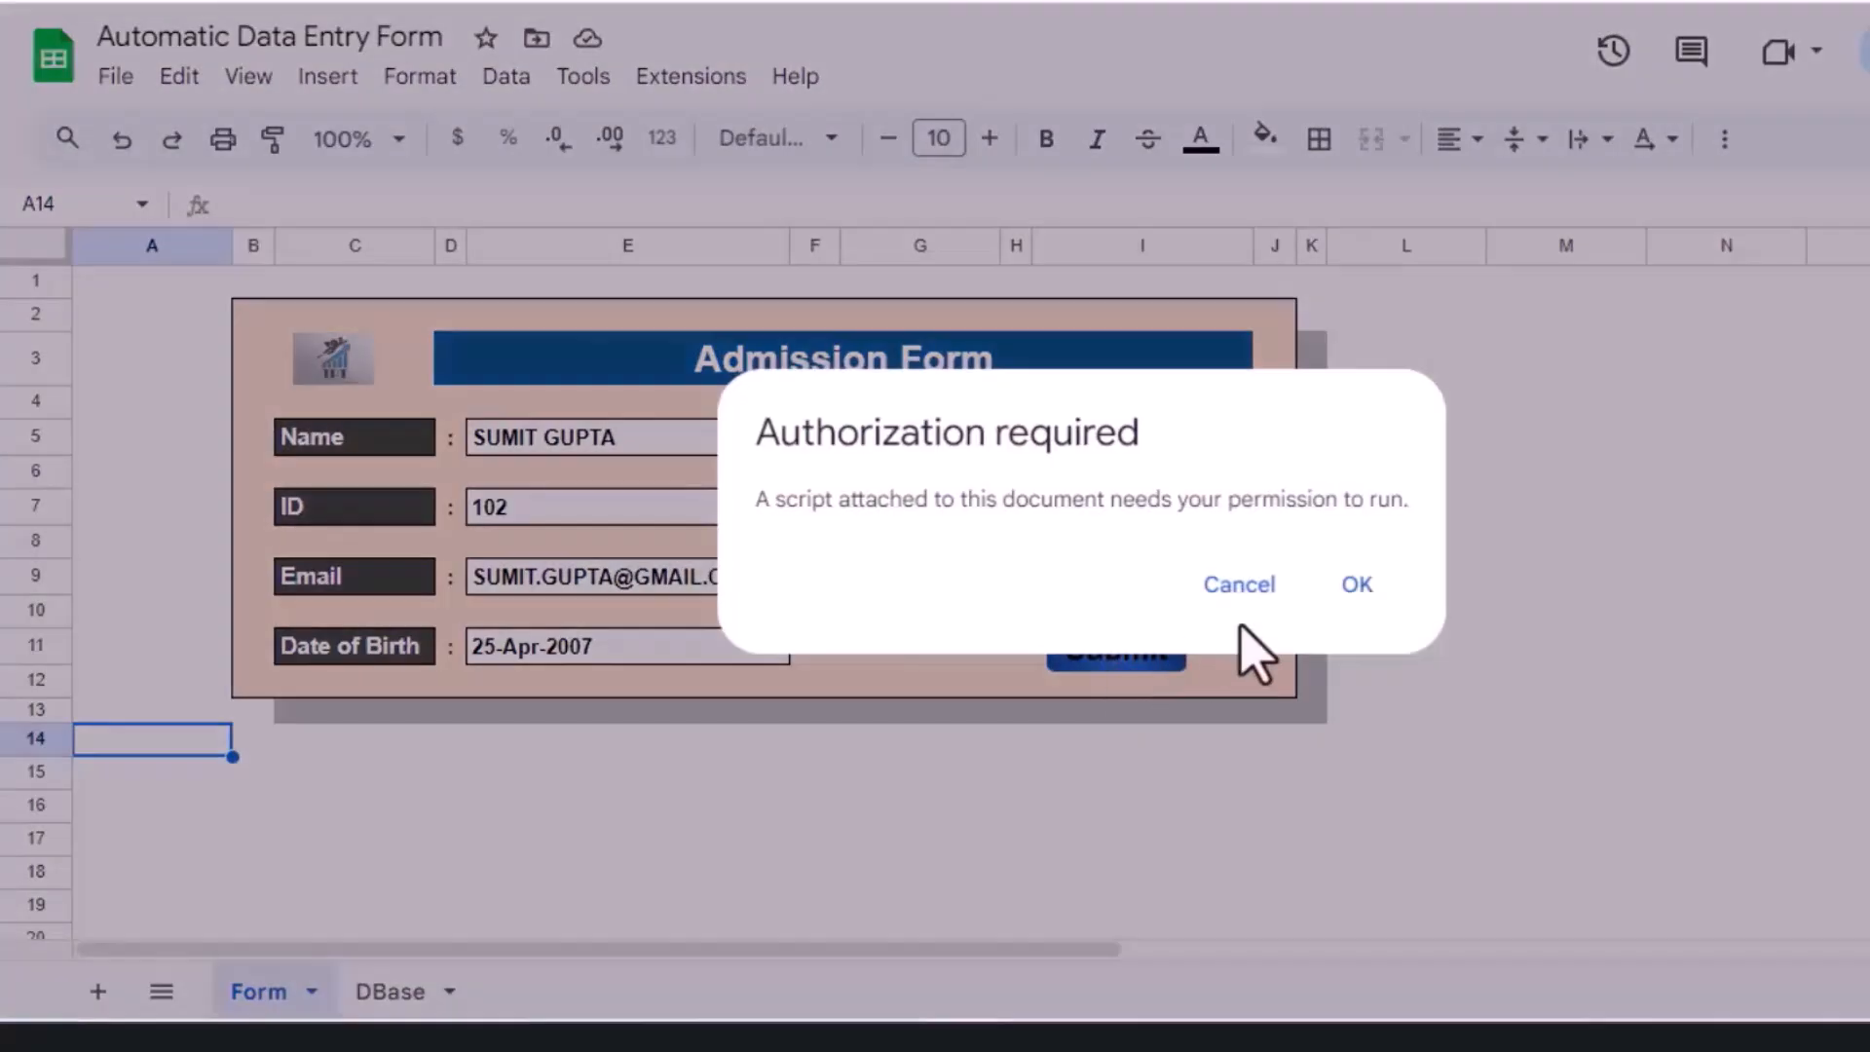
pyautogui.click(1358, 587)
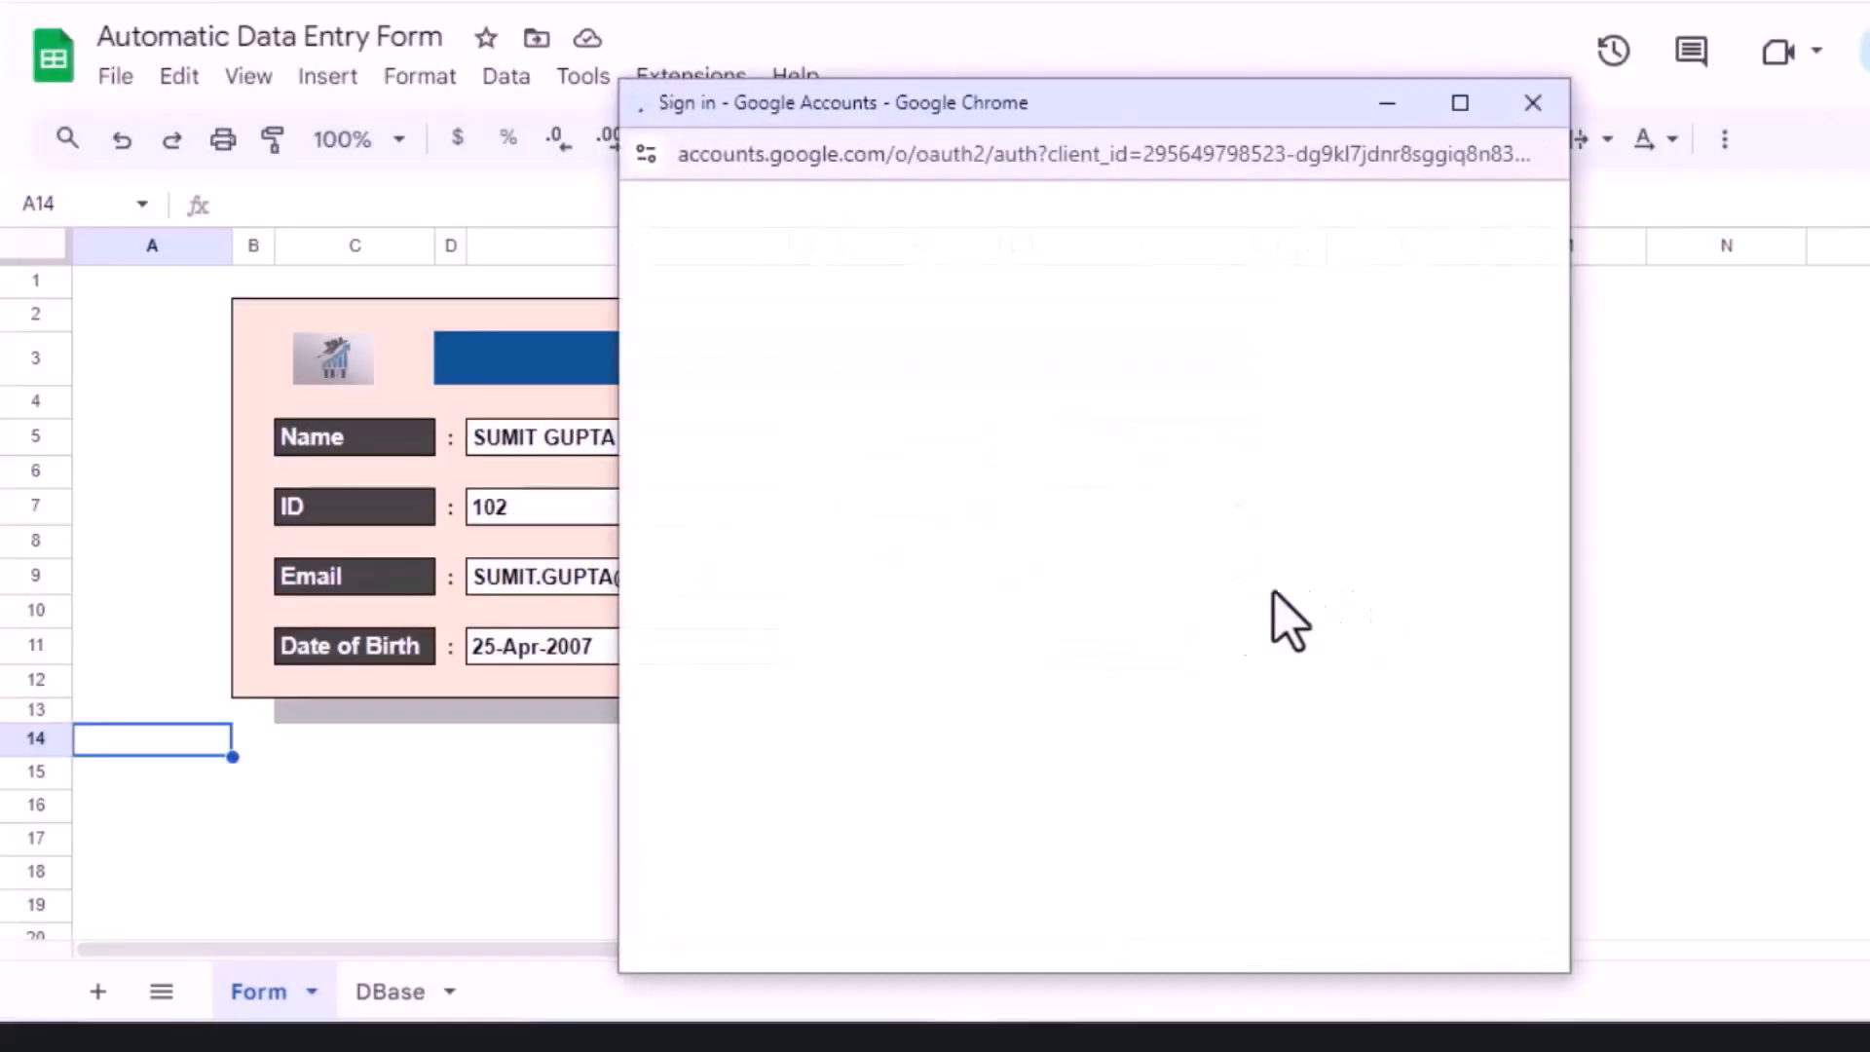
pyautogui.click(1313, 425)
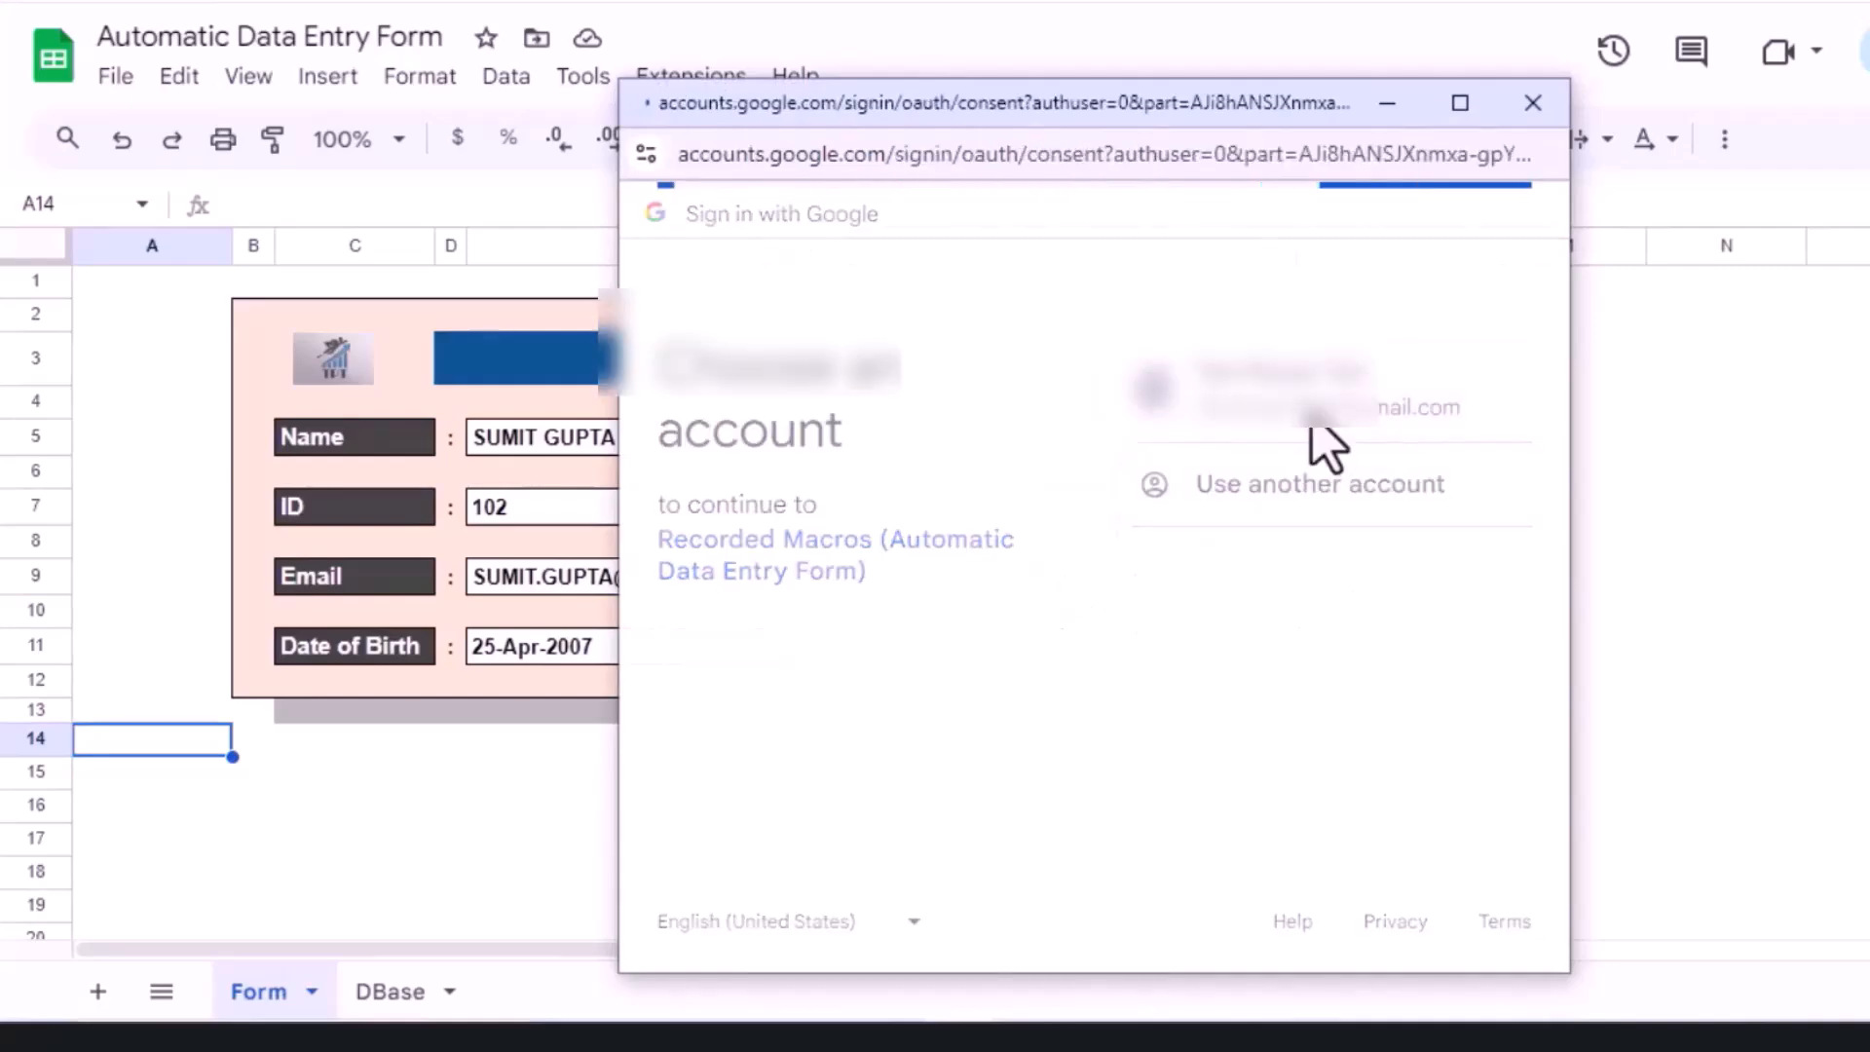
pyautogui.scroll(-5, 1549, 585)
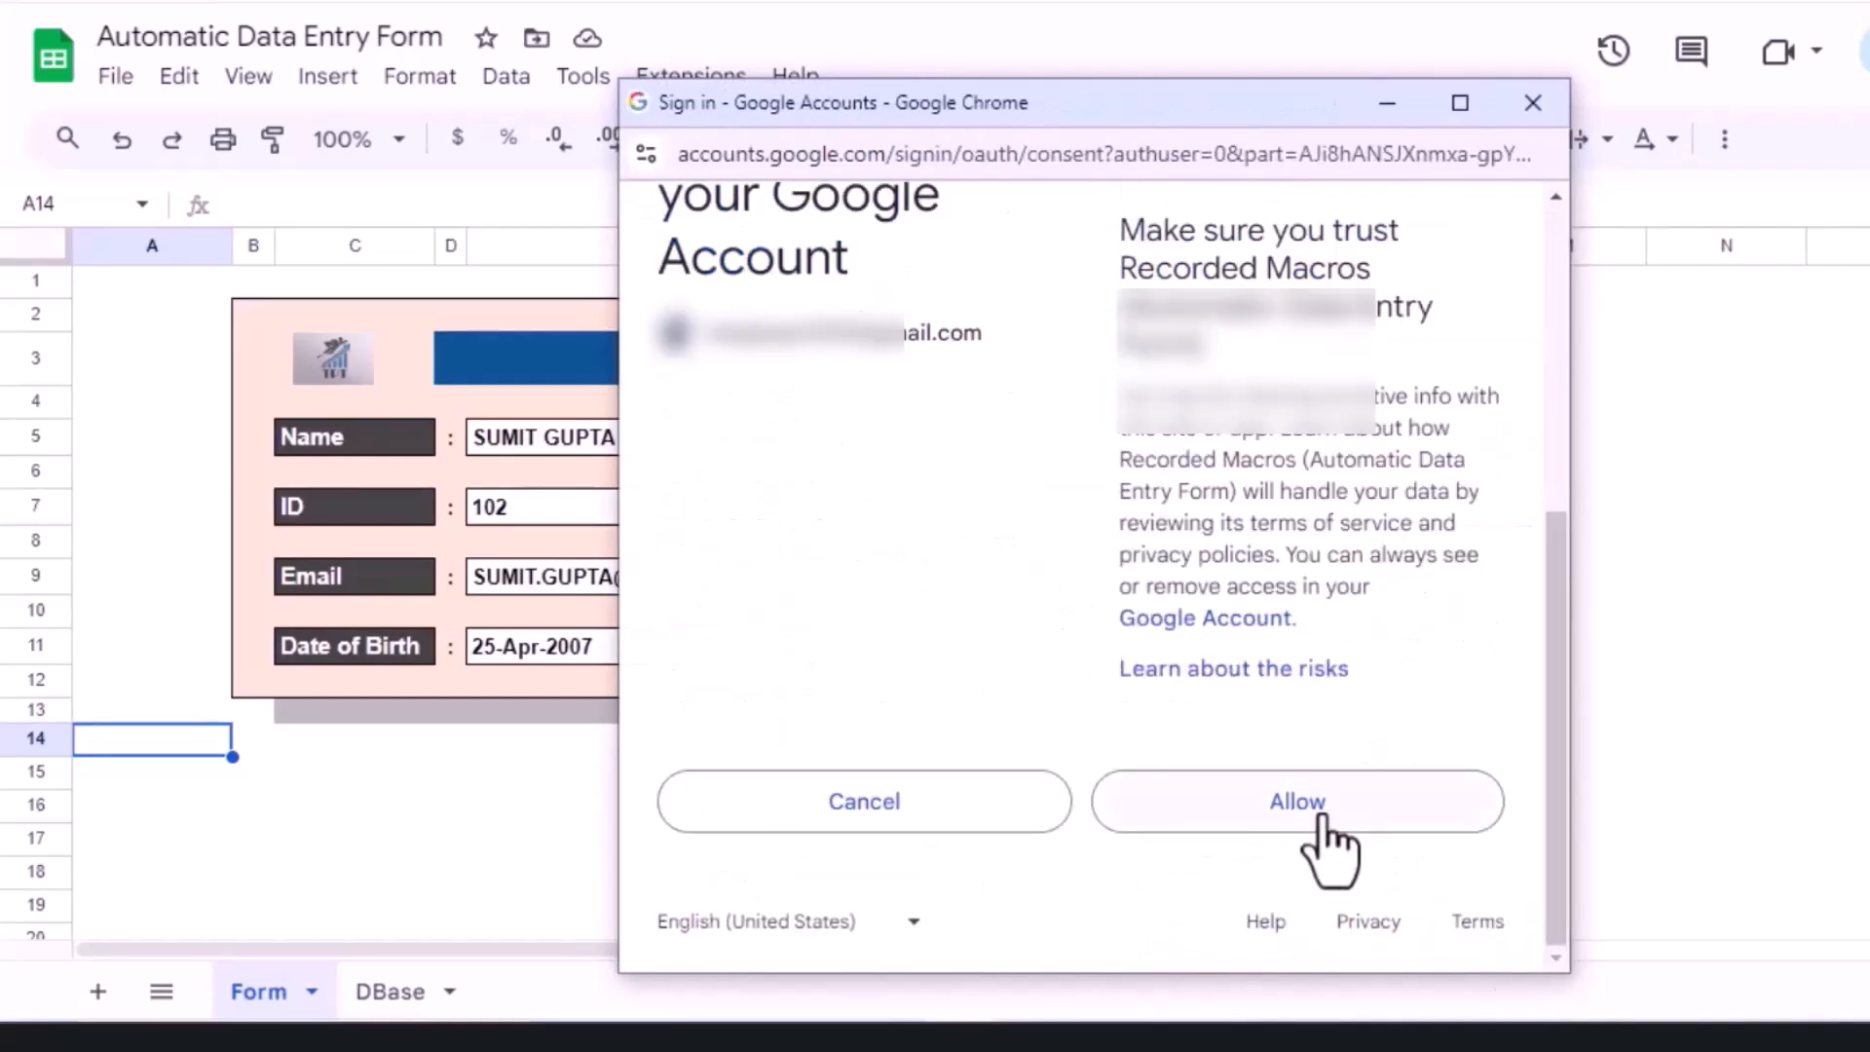
pyautogui.click(1312, 818)
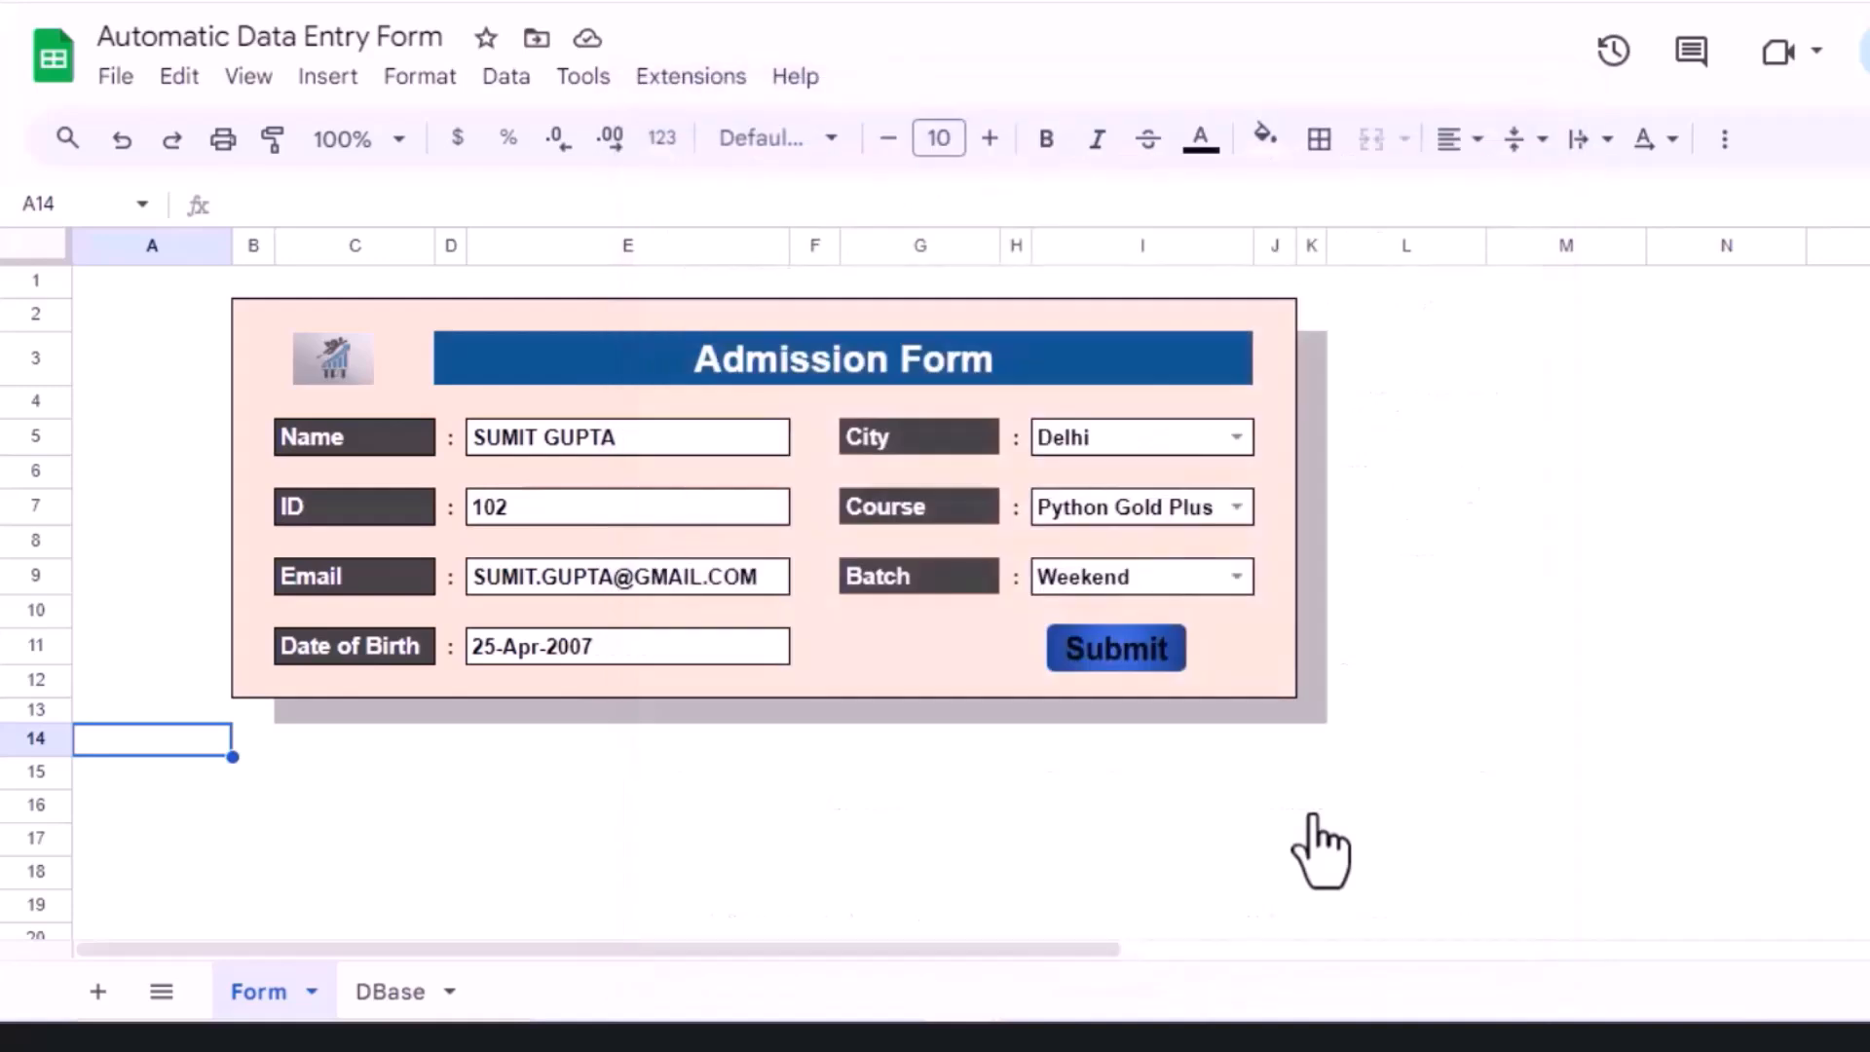
# Step: Submit the ID 102 entry, confirm its timestamped record in DBase row 2, then return to Form
pyautogui.click(1582, 646)
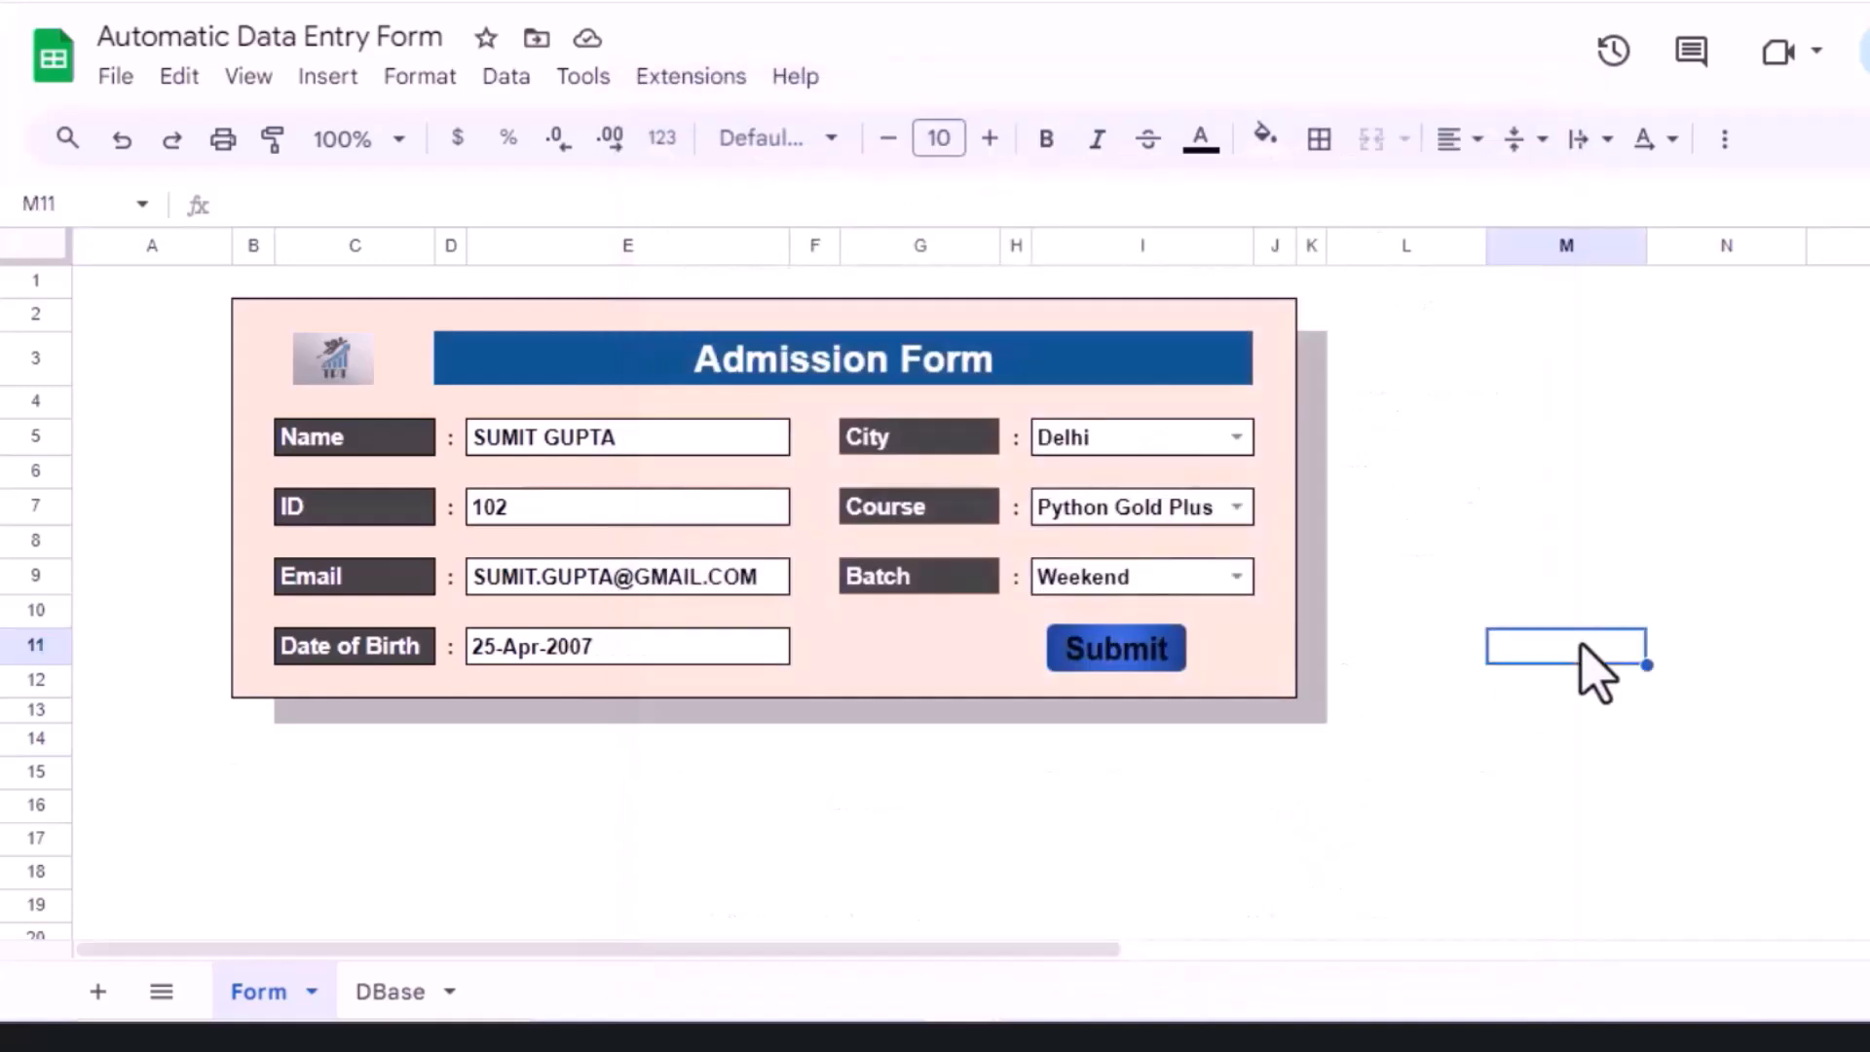
pyautogui.click(1140, 661)
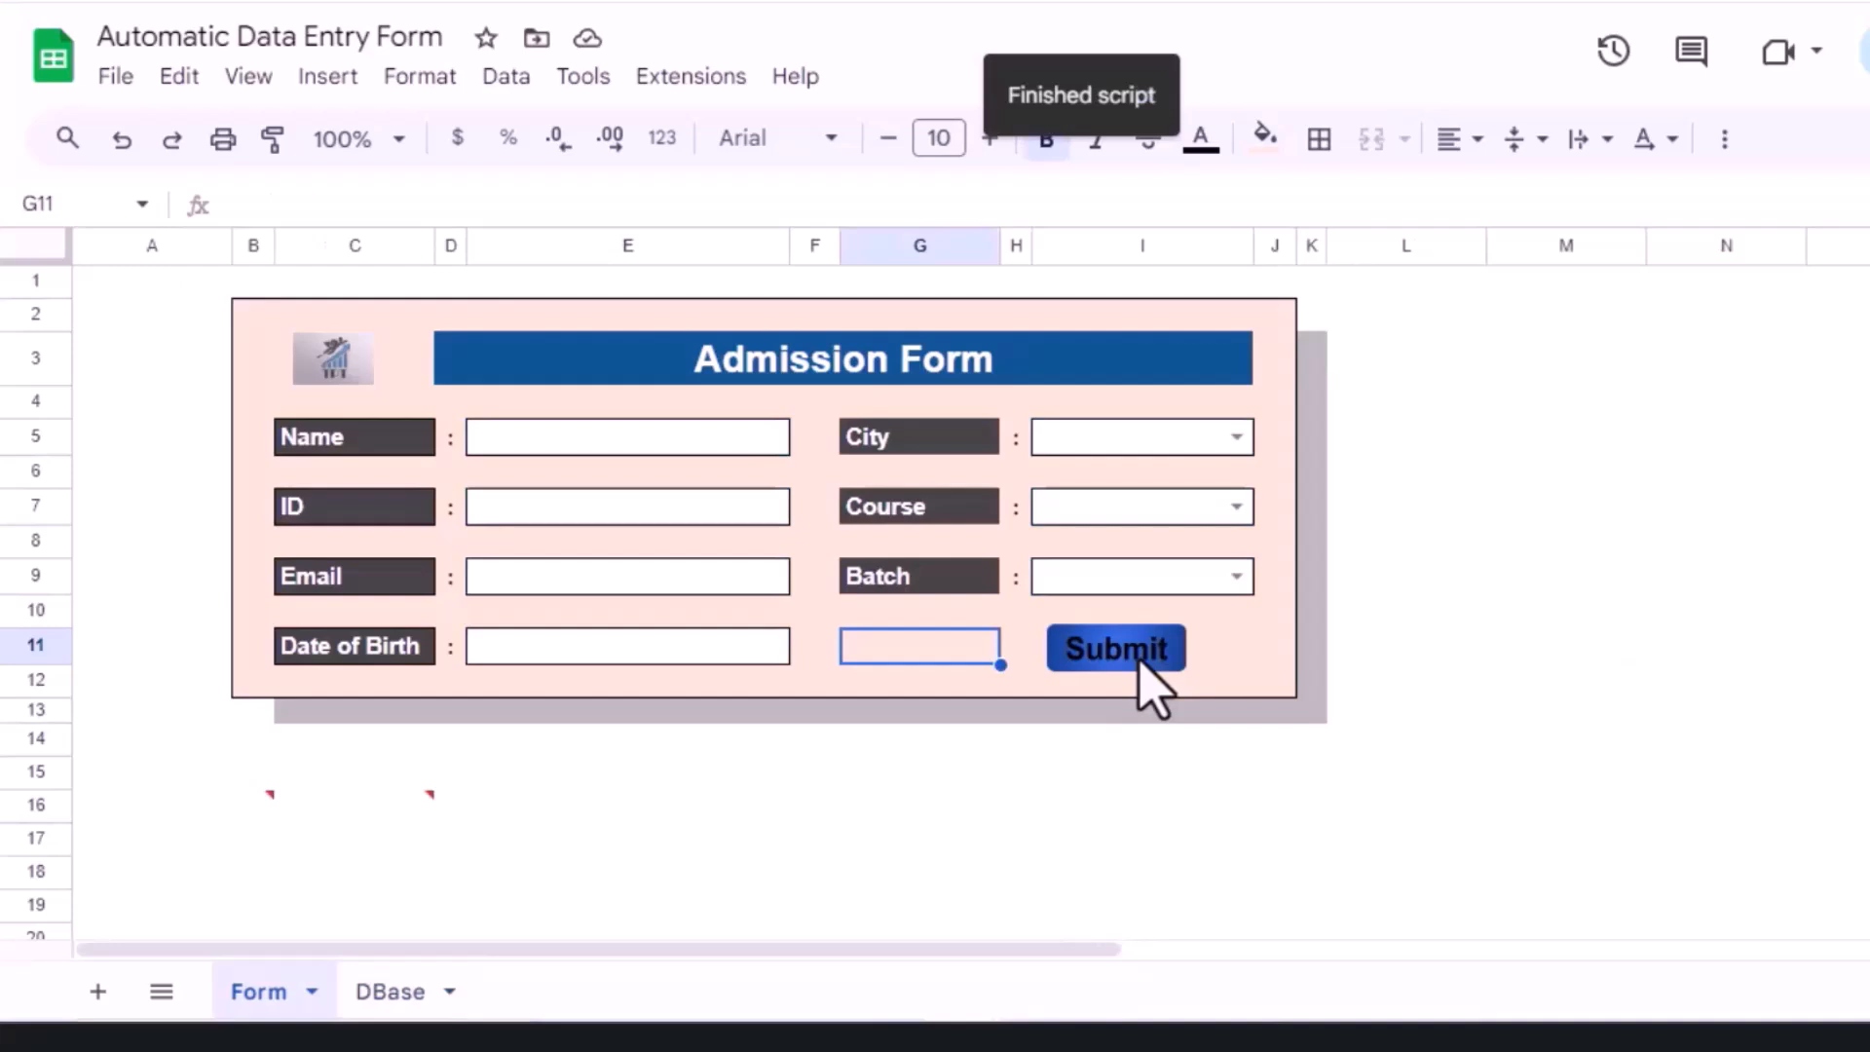
pyautogui.click(375, 991)
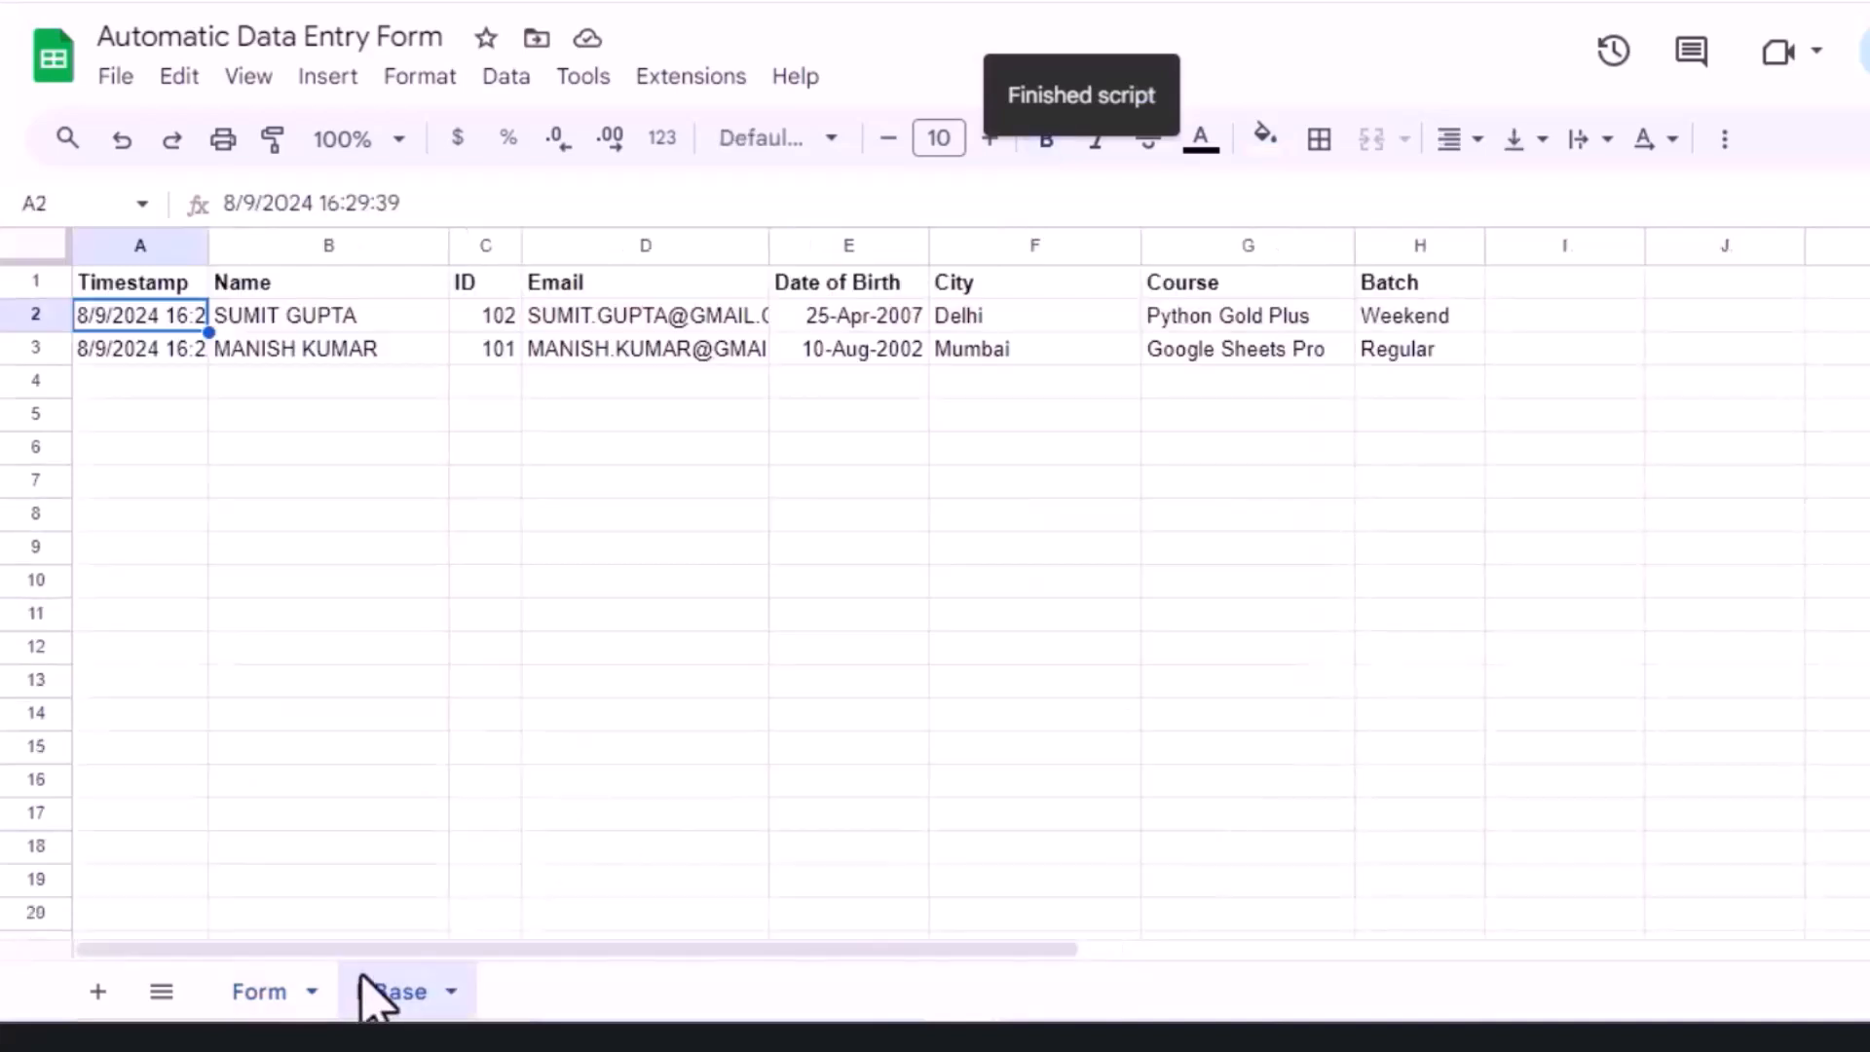
pyautogui.click(298, 319)
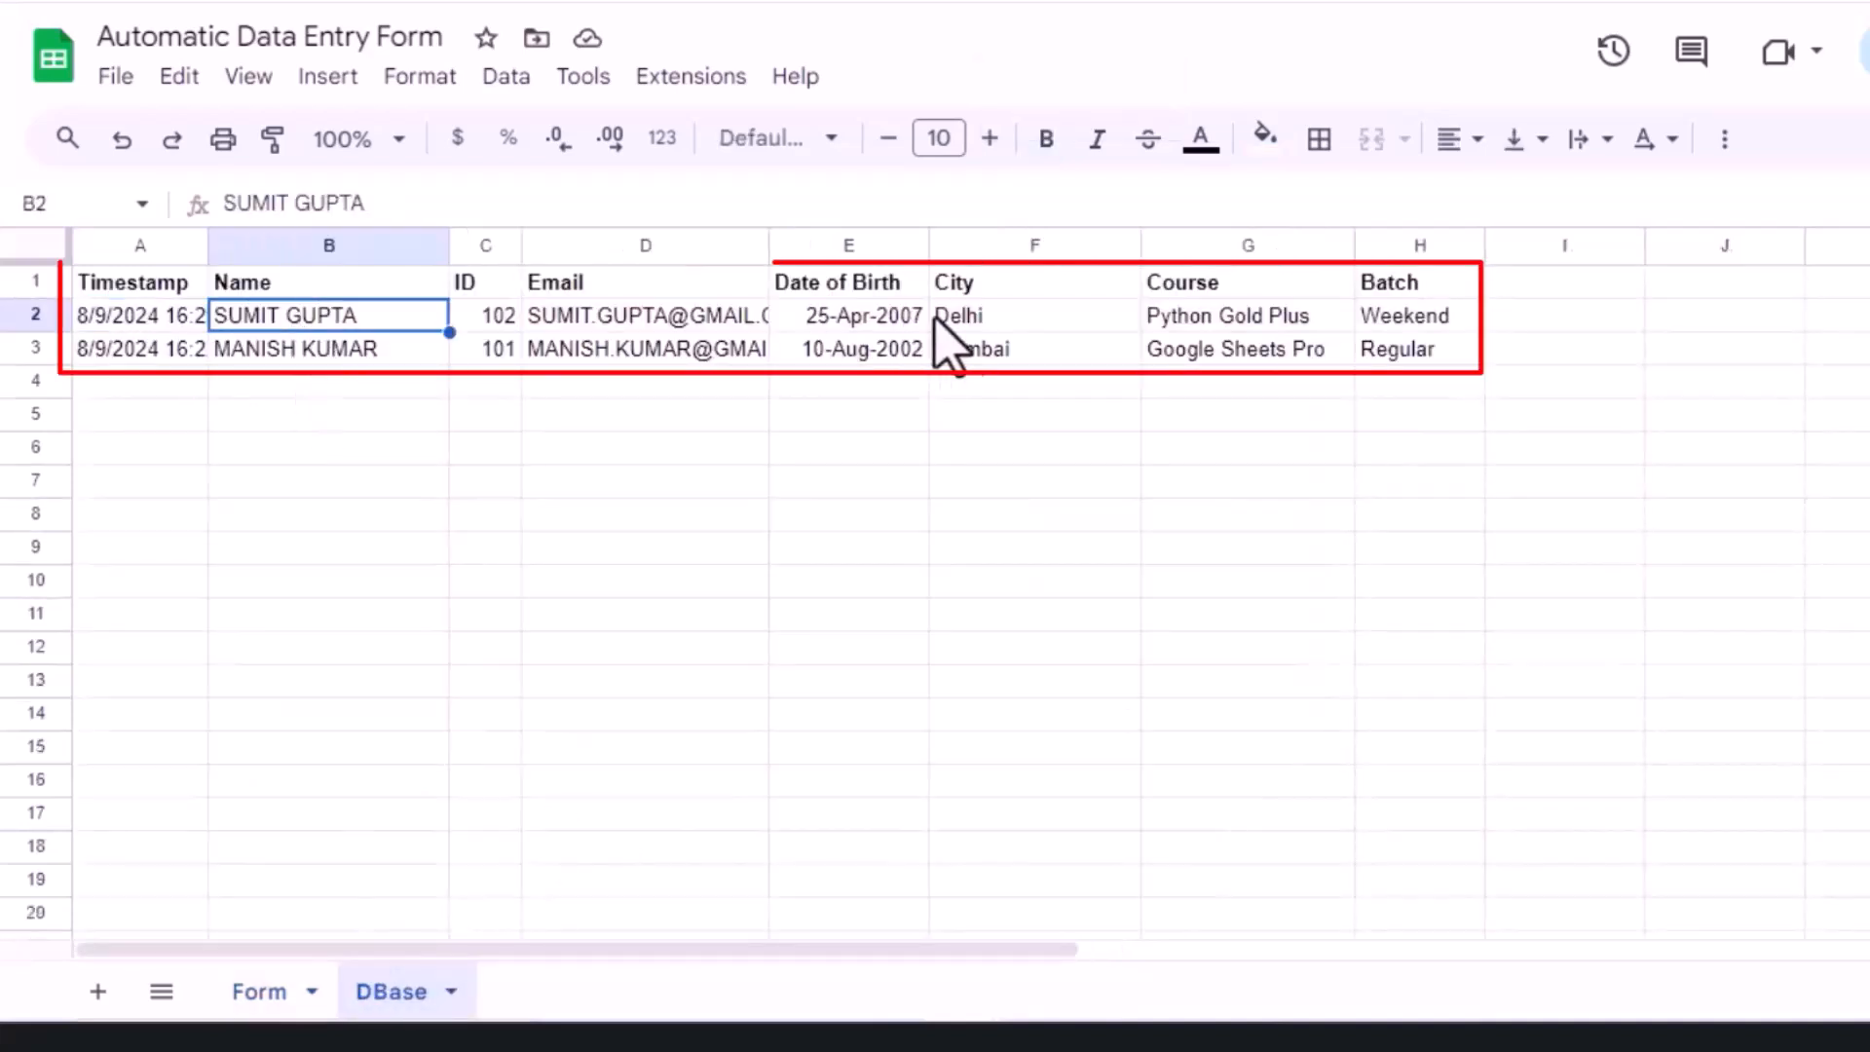
pyautogui.click(256, 993)
# Step: Enter the student's name, ID 103, email and birth date 25-MAY-2004 in the form
pyautogui.click(733, 472)
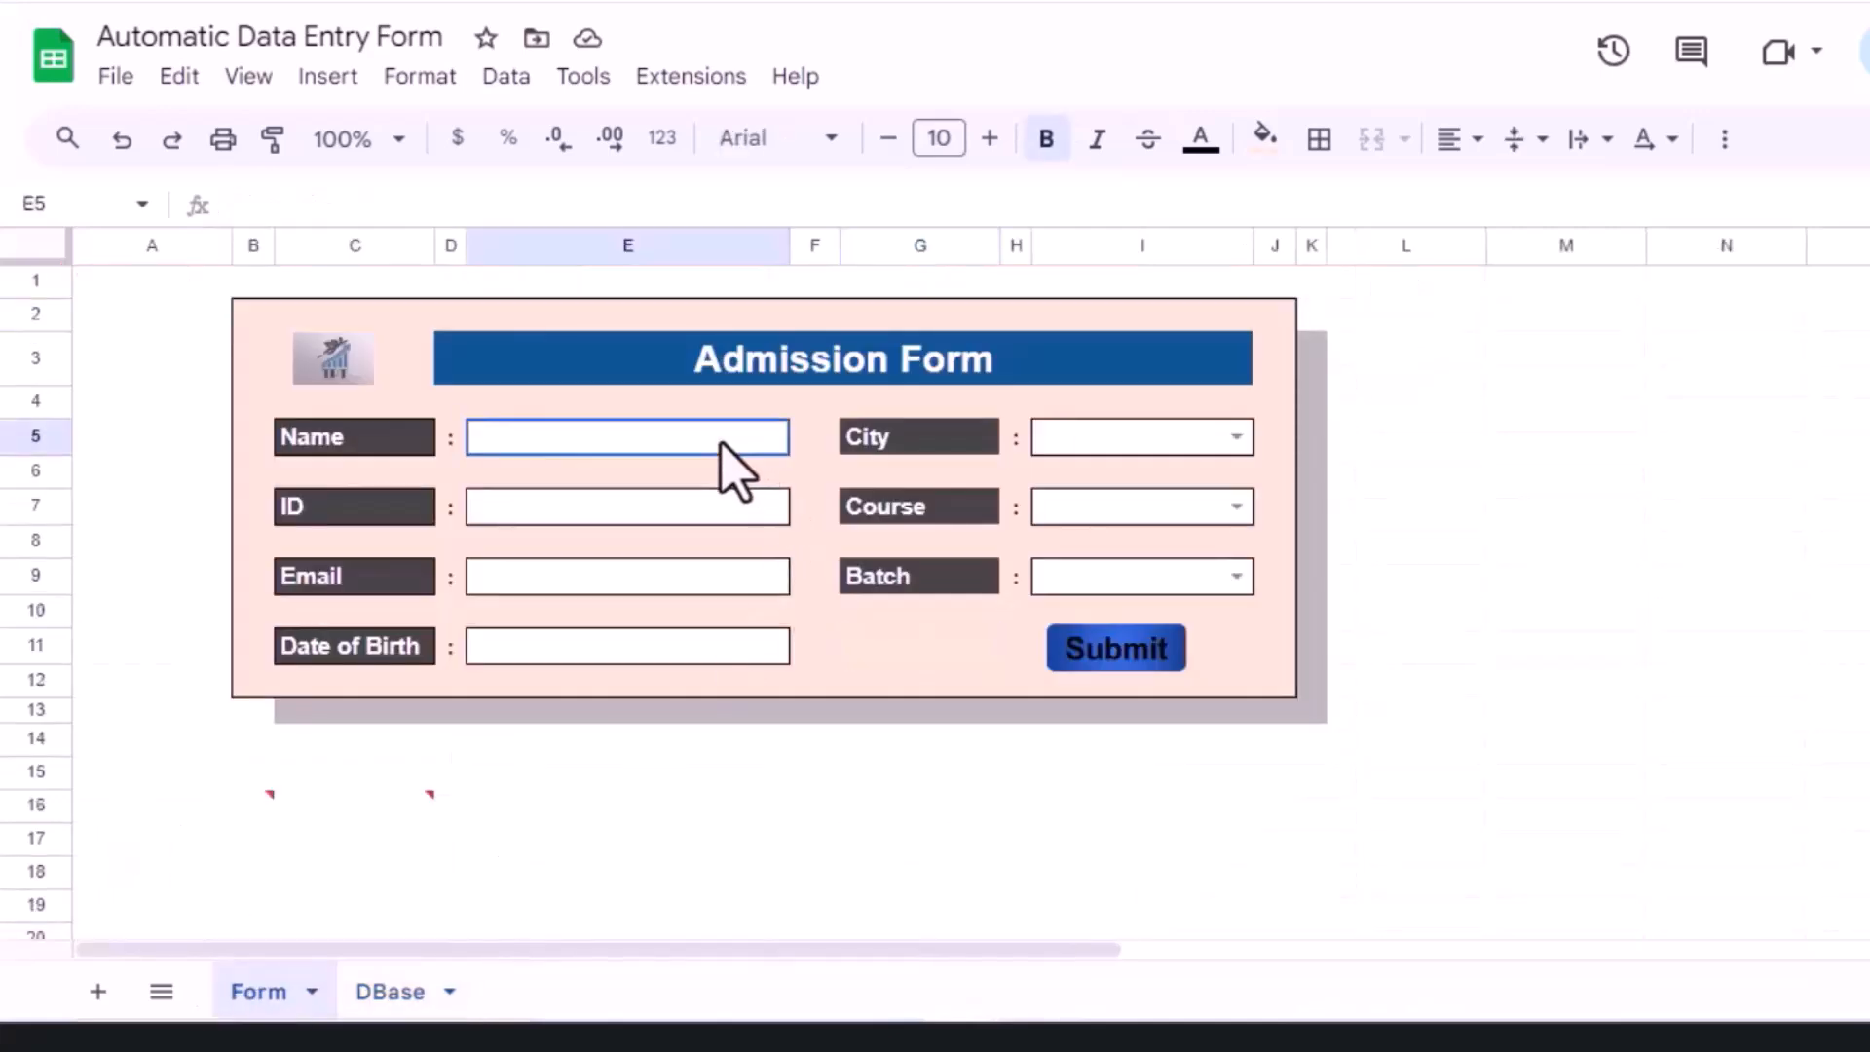
pyautogui.write('PAWAN ')
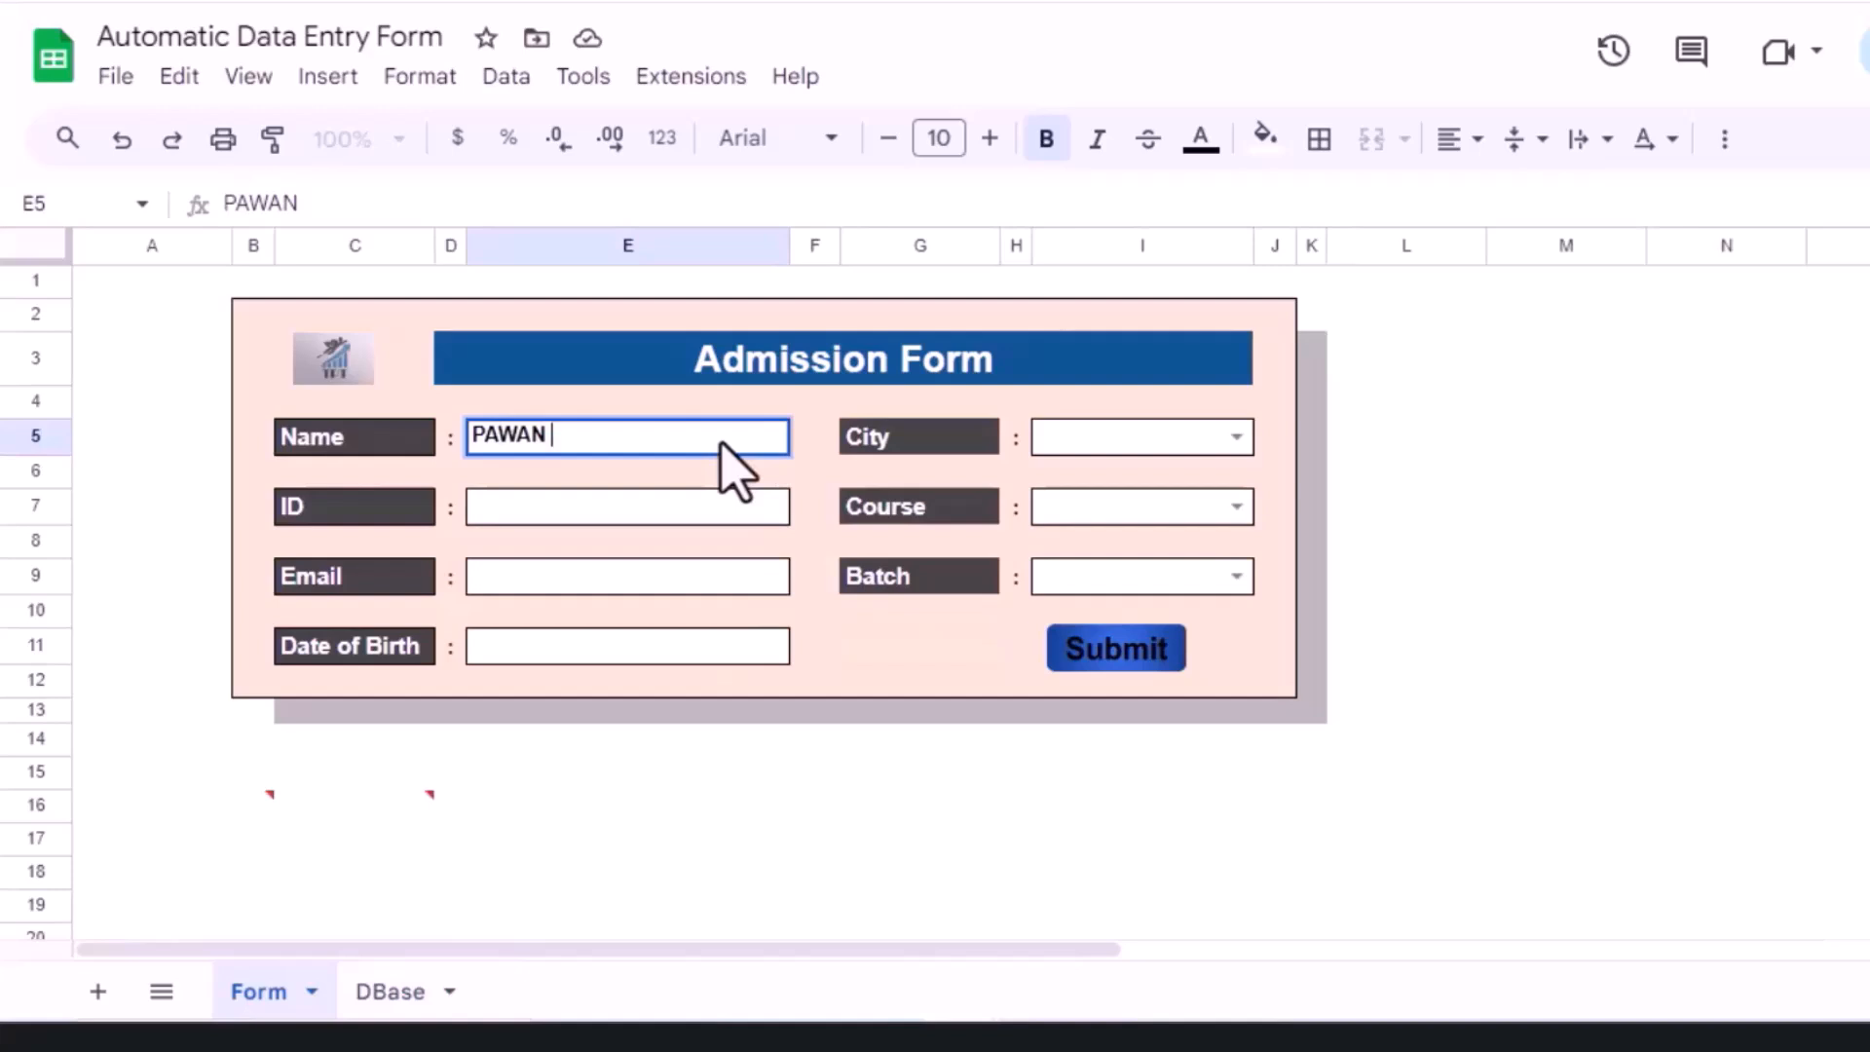
pyautogui.write('S')
pyautogui.click(589, 516)
pyautogui.write('103')
pyautogui.click(564, 577)
pyautogui.write('PAWAN.')
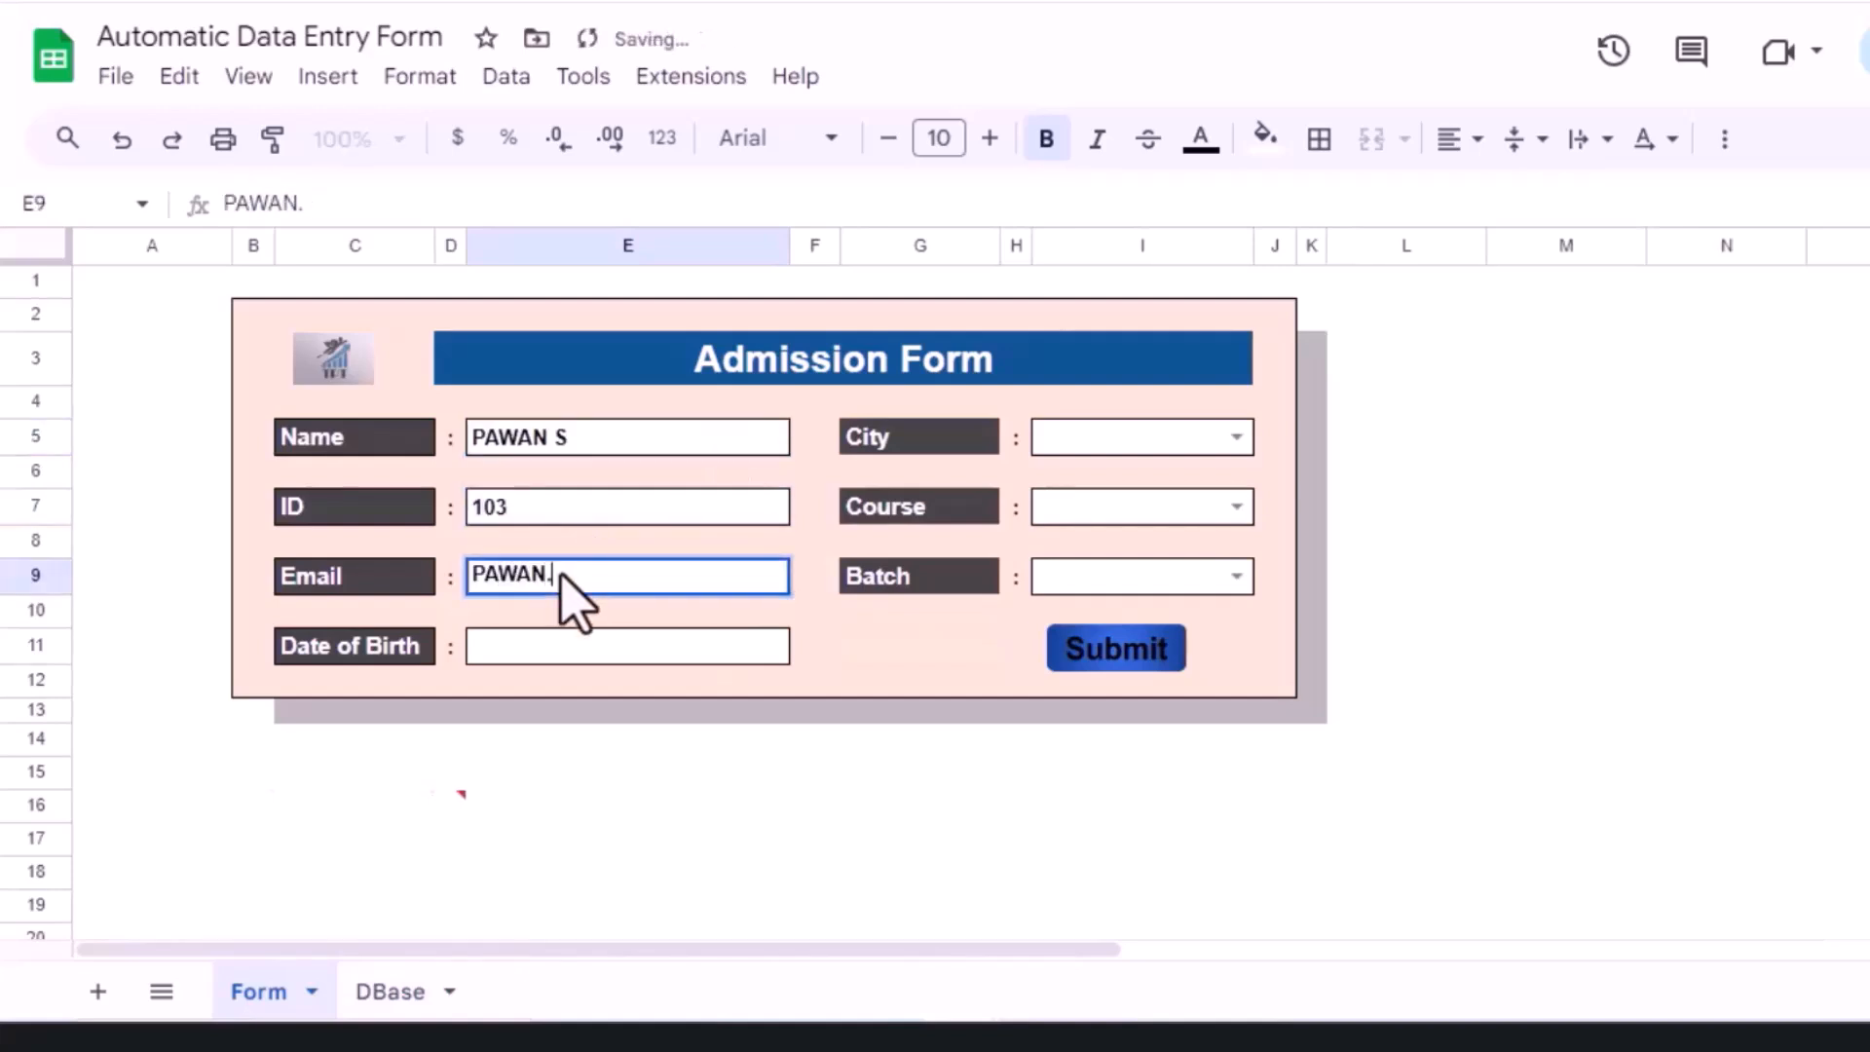
pyautogui.click(565, 648)
pyautogui.write('25')
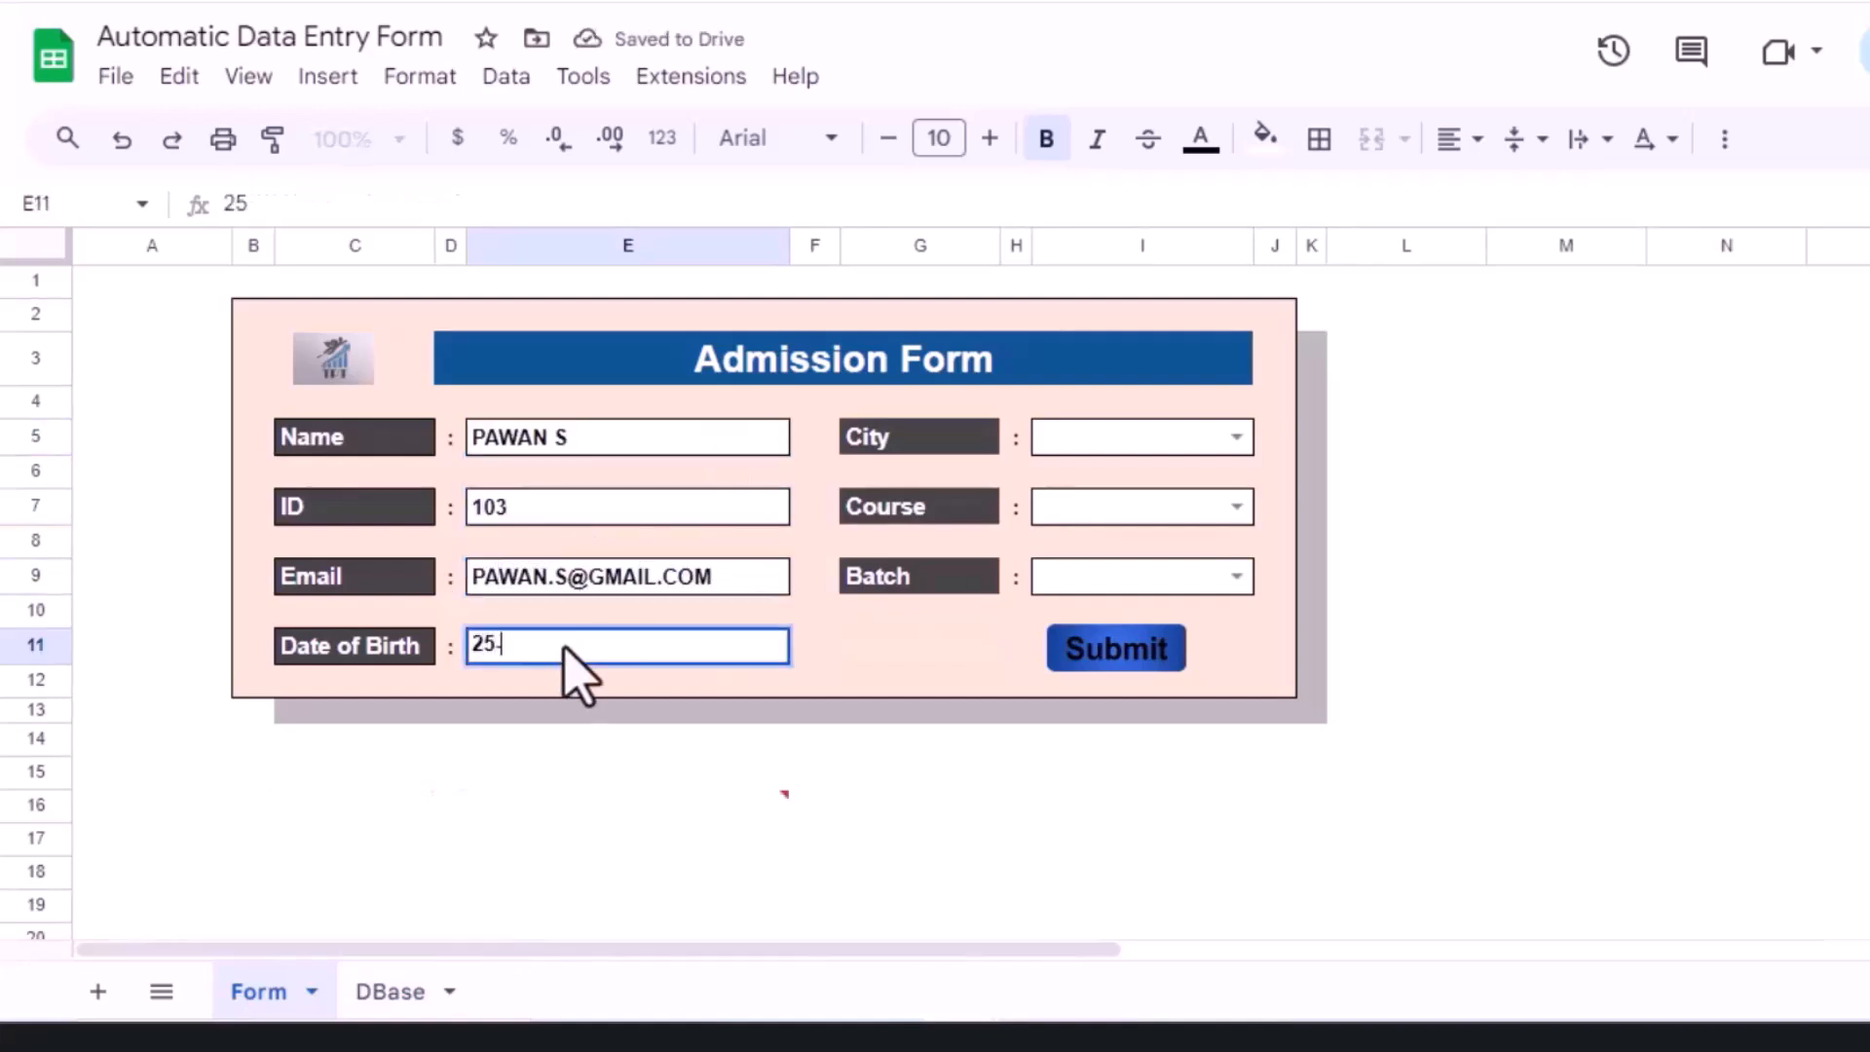
pyautogui.write('-MAY-2004')
pyautogui.click(872, 647)
# Step: Choose Mumbai, Google Sheets Pro and Regular batch, widening column I, then submit
pyautogui.click(1236, 438)
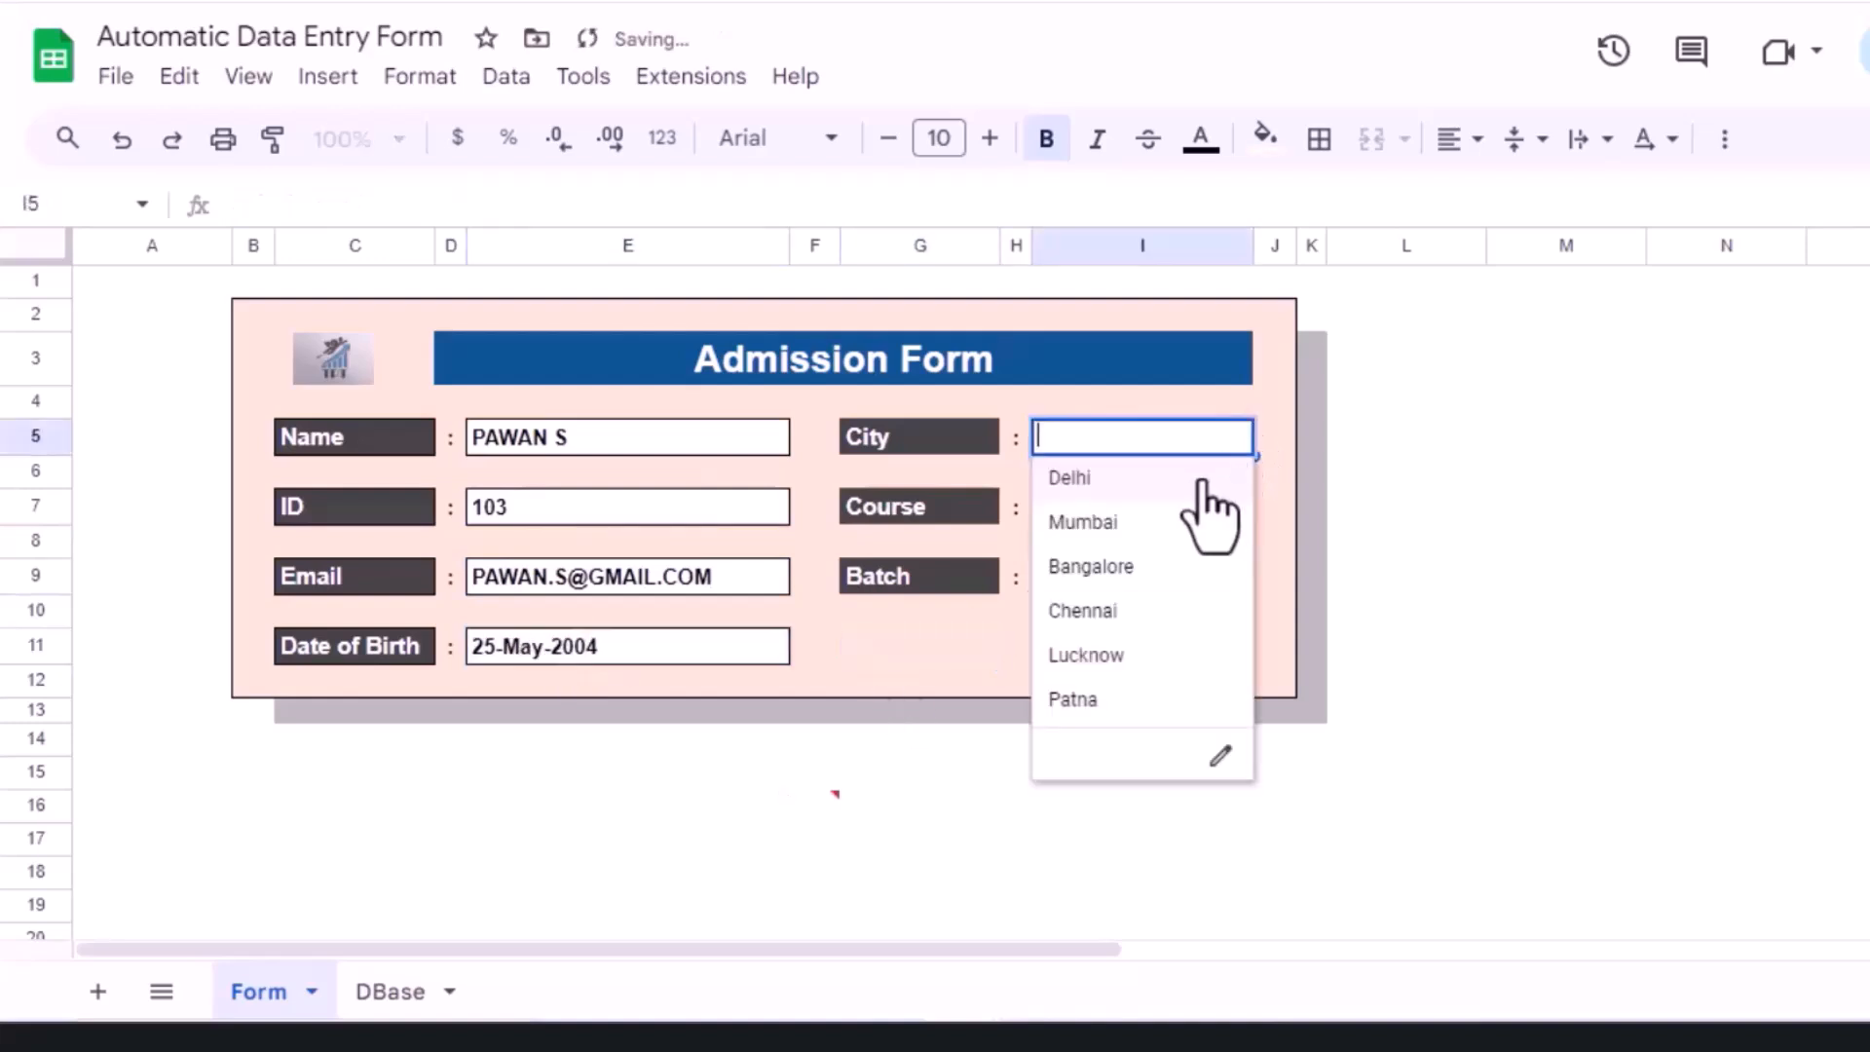
pyautogui.click(1147, 522)
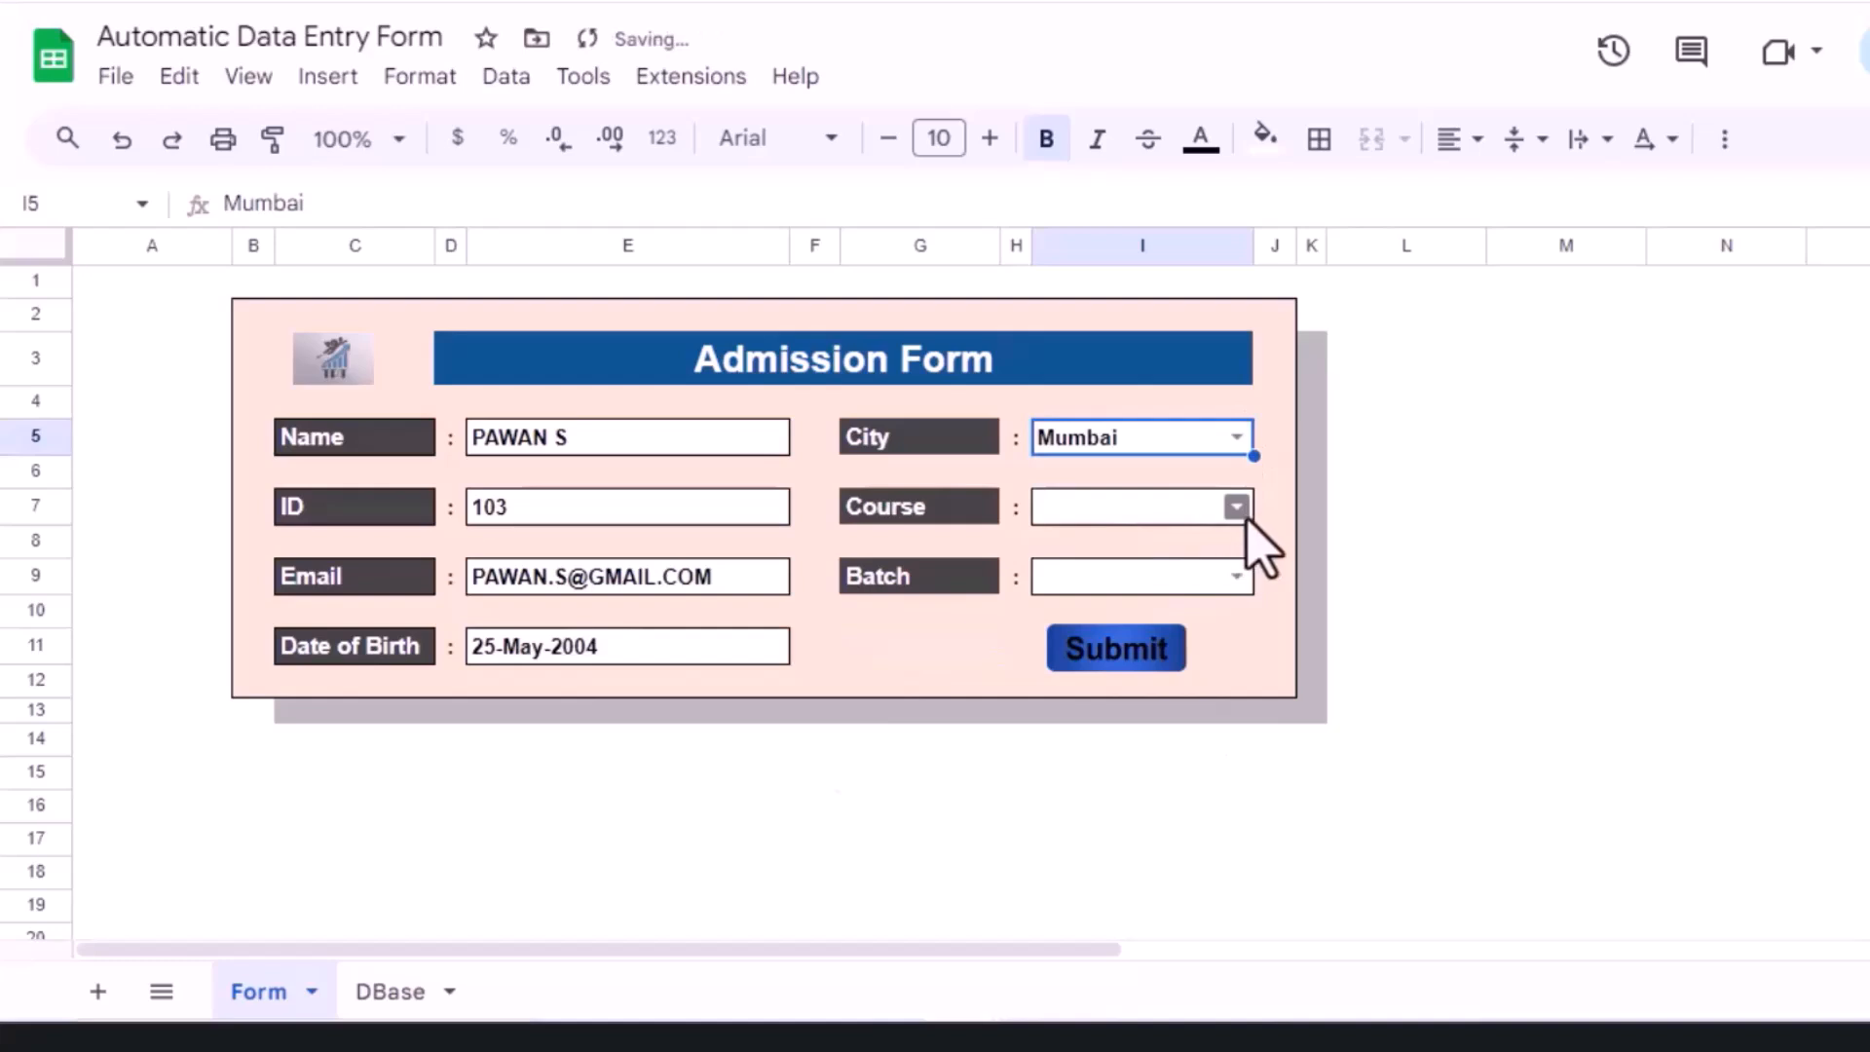
pyautogui.click(1237, 507)
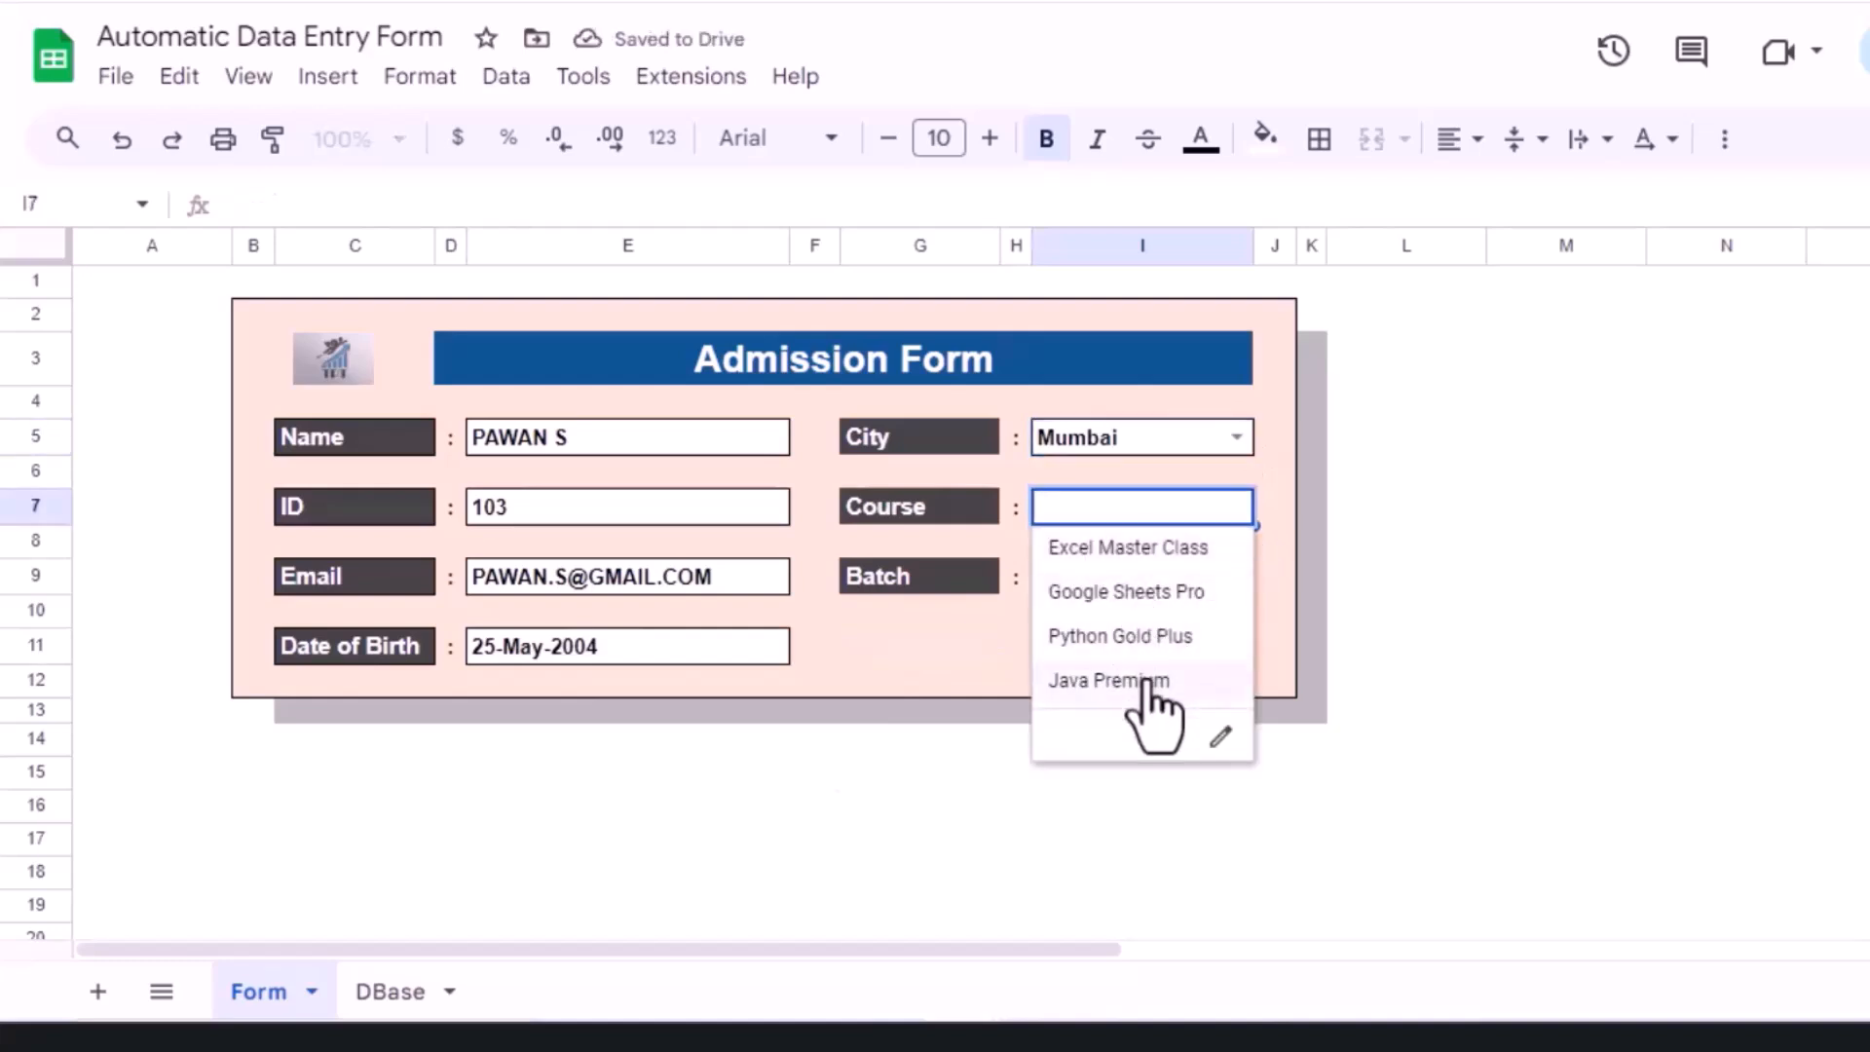
pyautogui.click(1159, 594)
pyautogui.click(1237, 575)
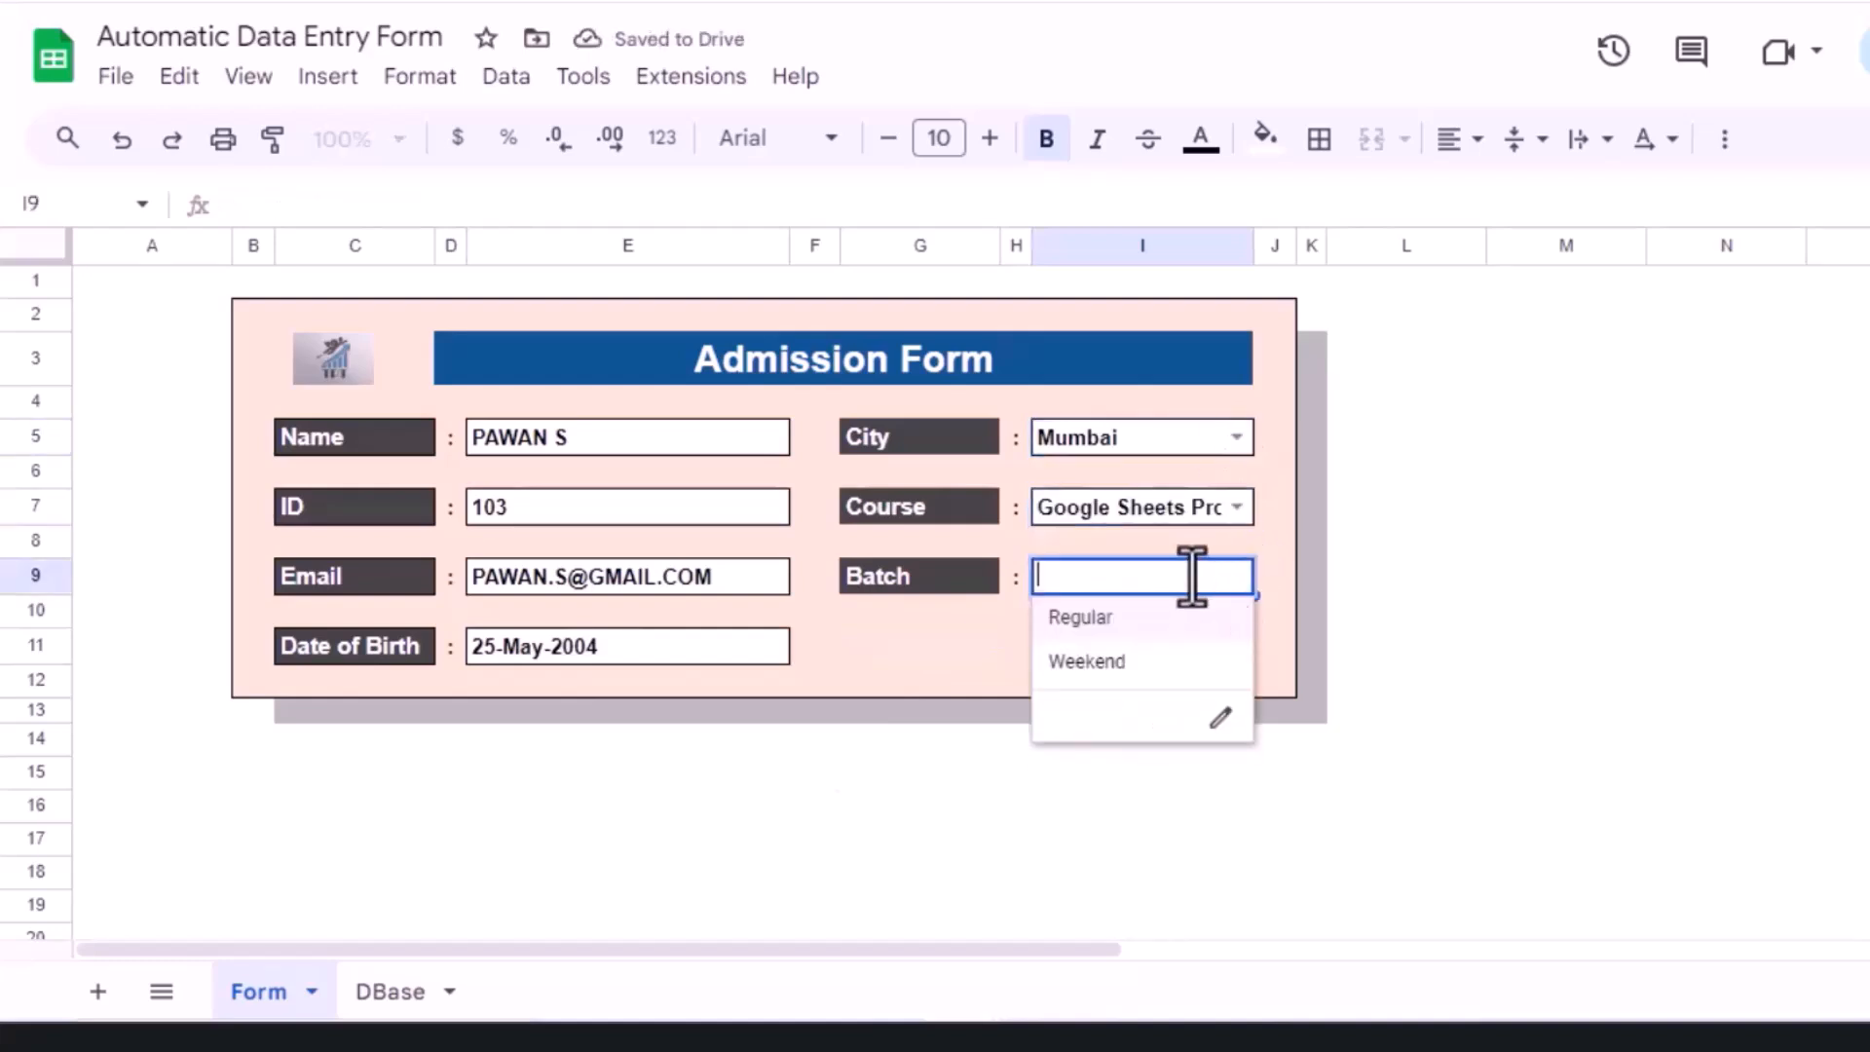
pyautogui.click(1150, 541)
pyautogui.moveTo(1256, 244); pyautogui.dragTo(1267, 244)
pyautogui.click(1249, 575)
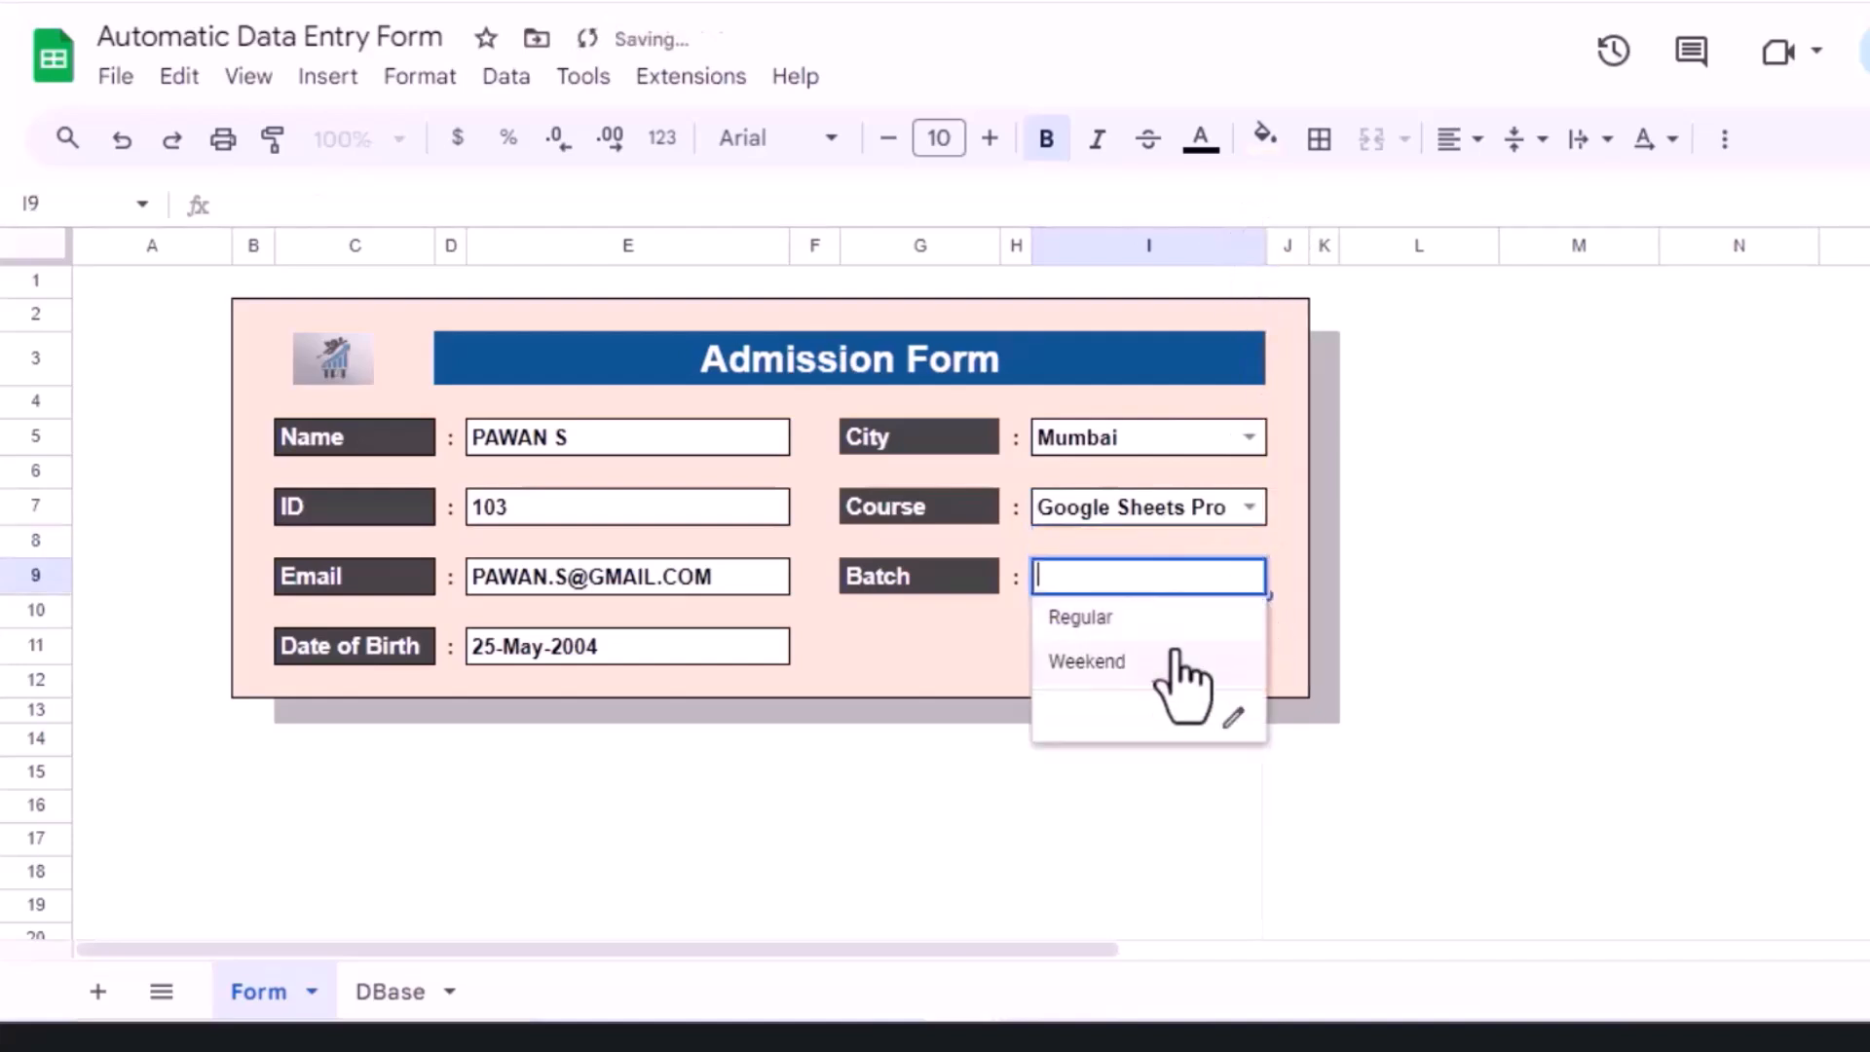
pyautogui.click(1082, 614)
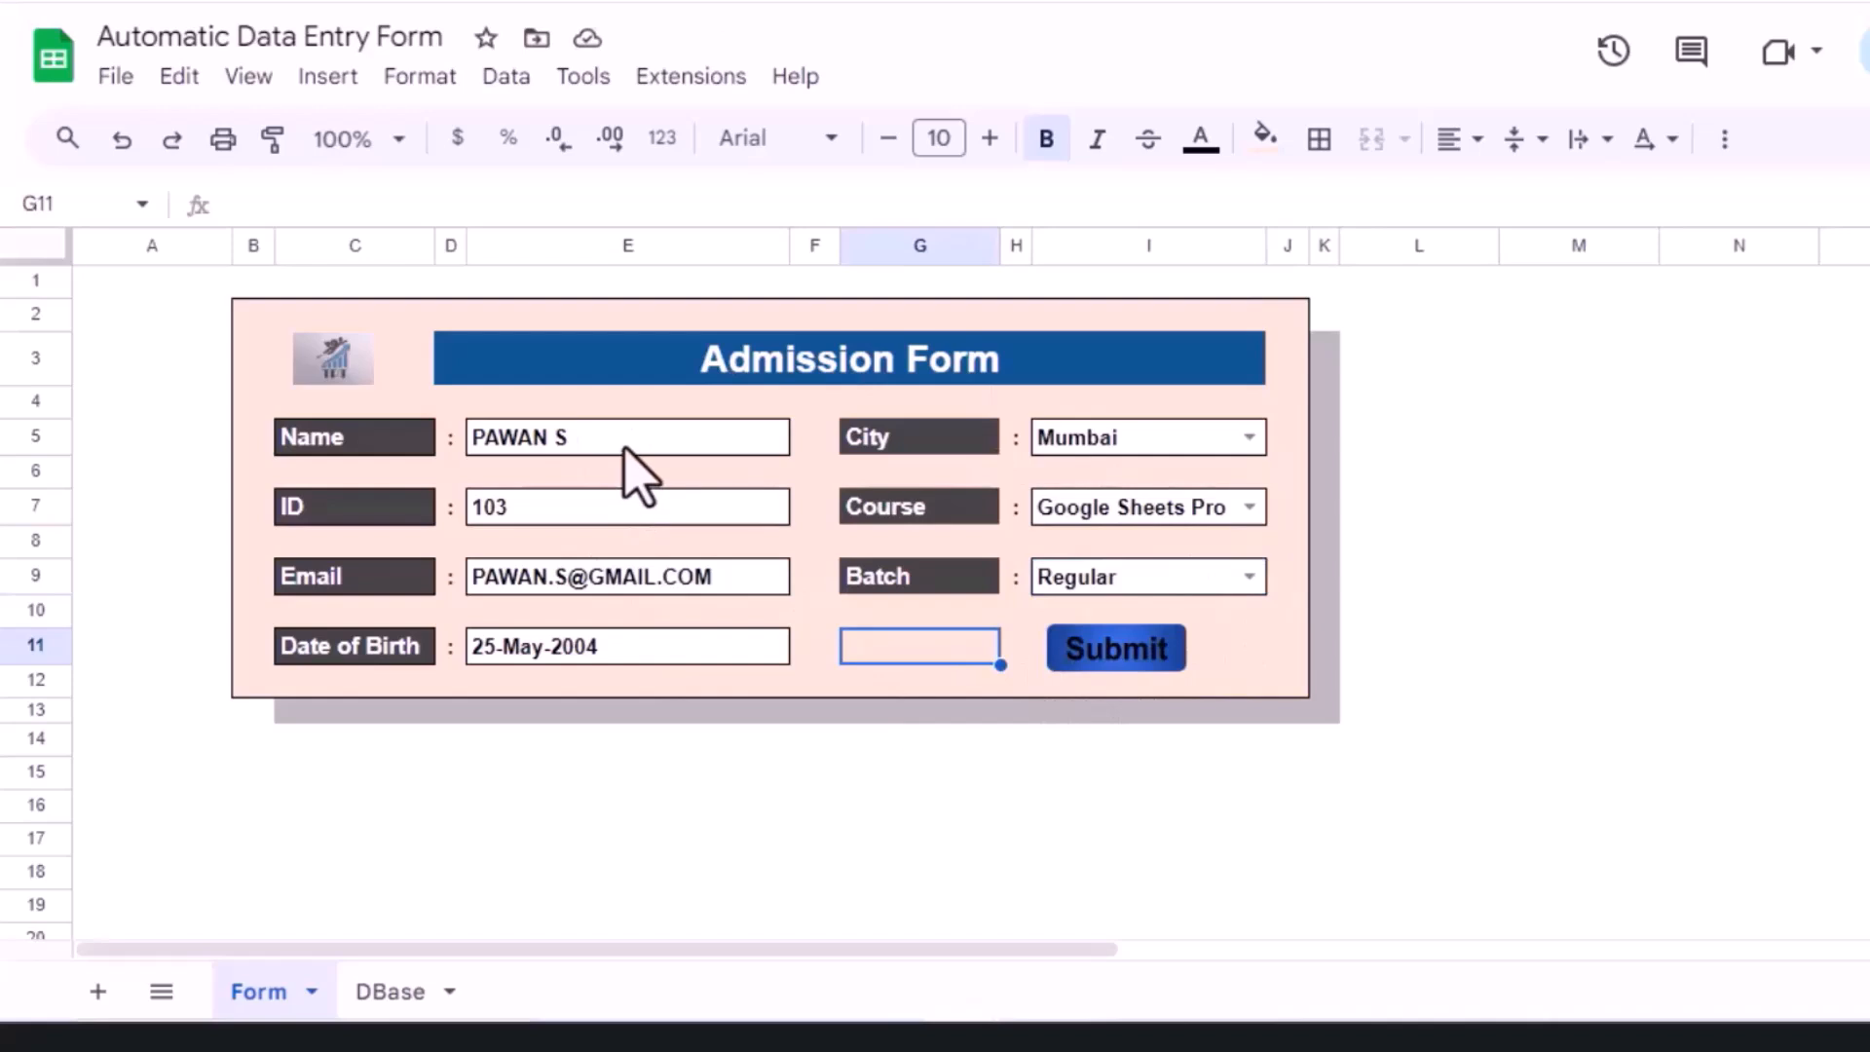
pyautogui.click(1118, 670)
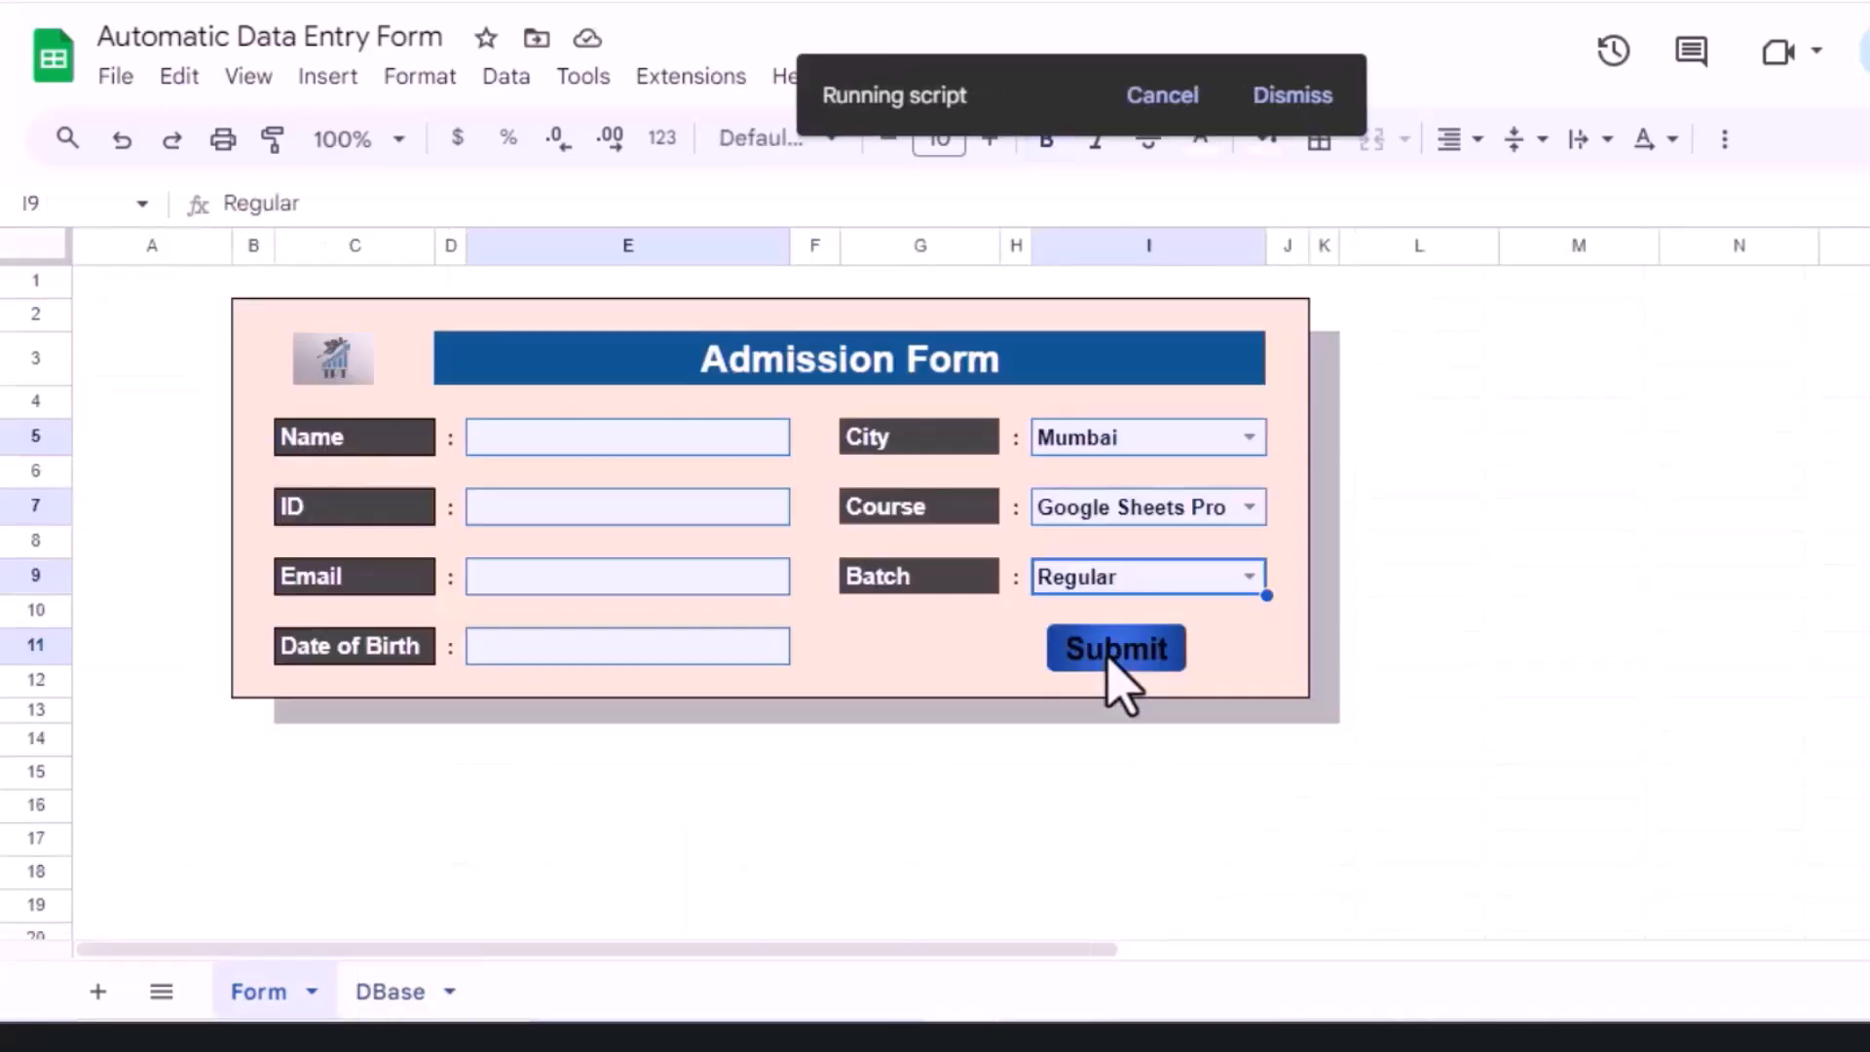
# Step: Check that the ID 103 record heads DBase row 2, then return to the cleared Form
pyautogui.click(401, 991)
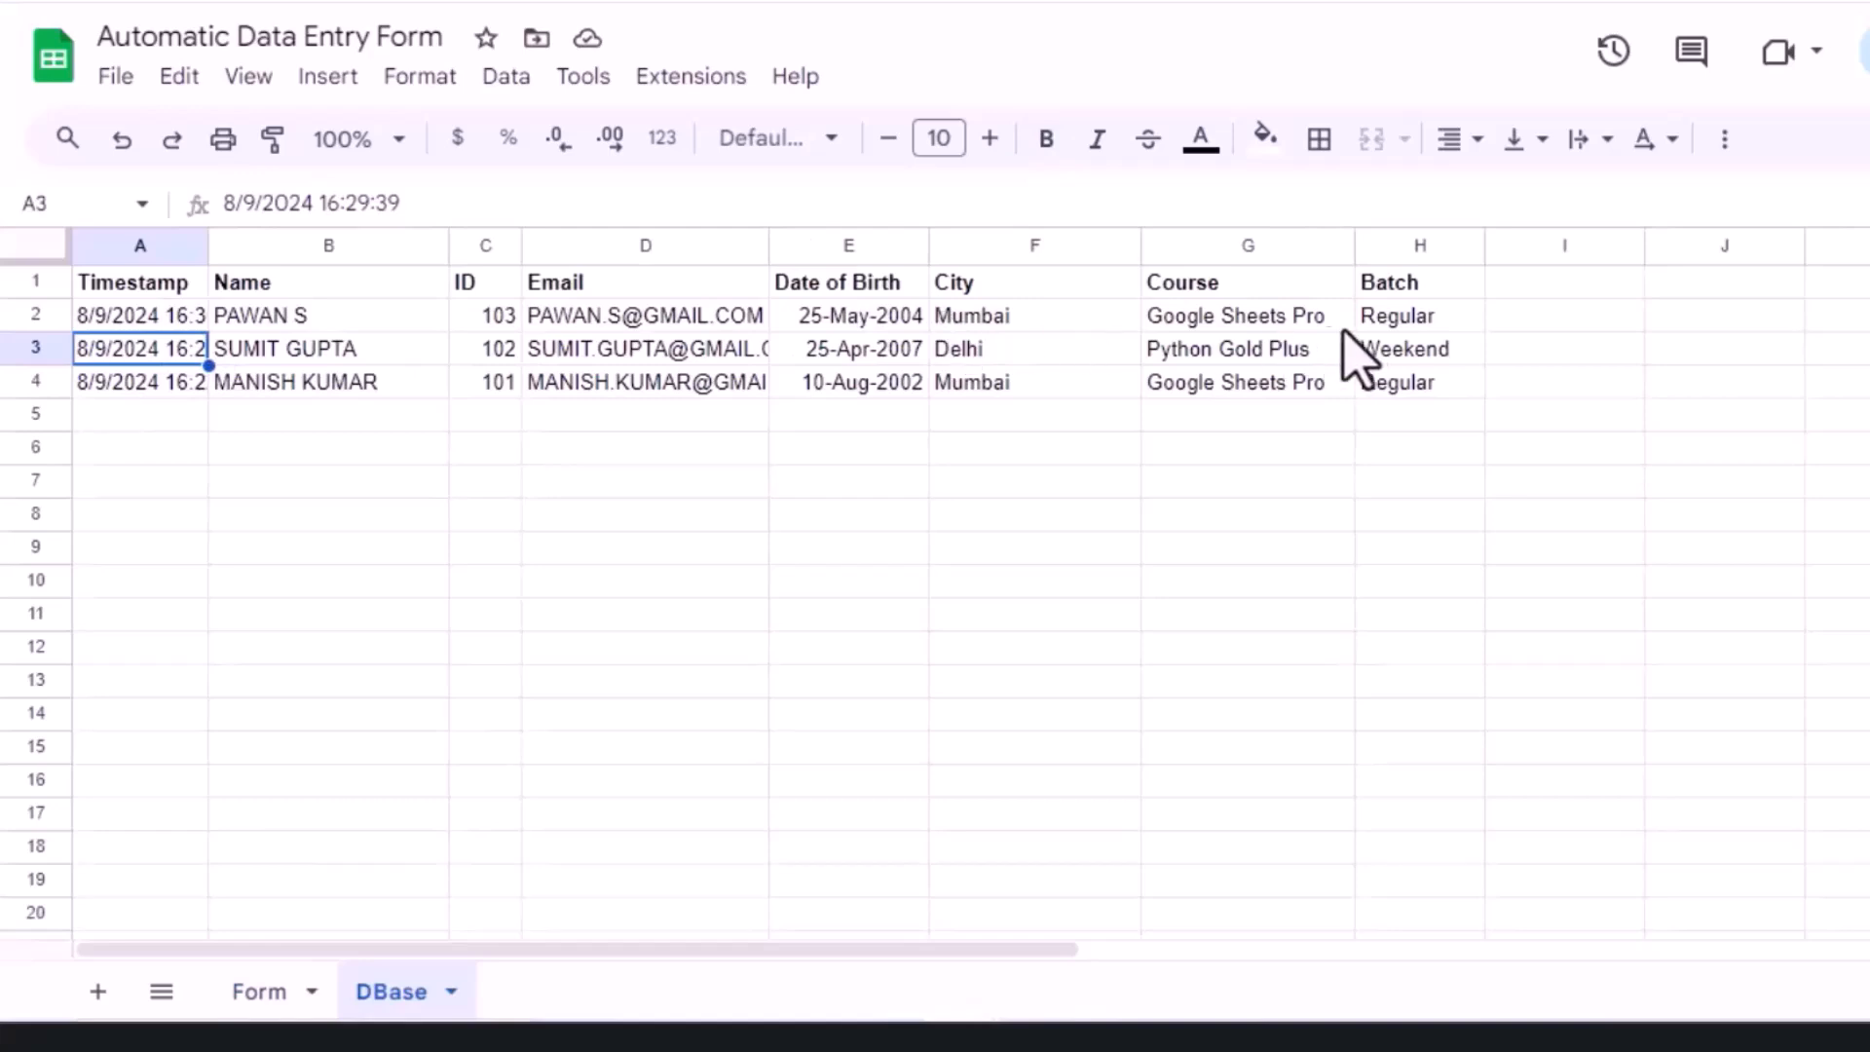
pyautogui.click(261, 992)
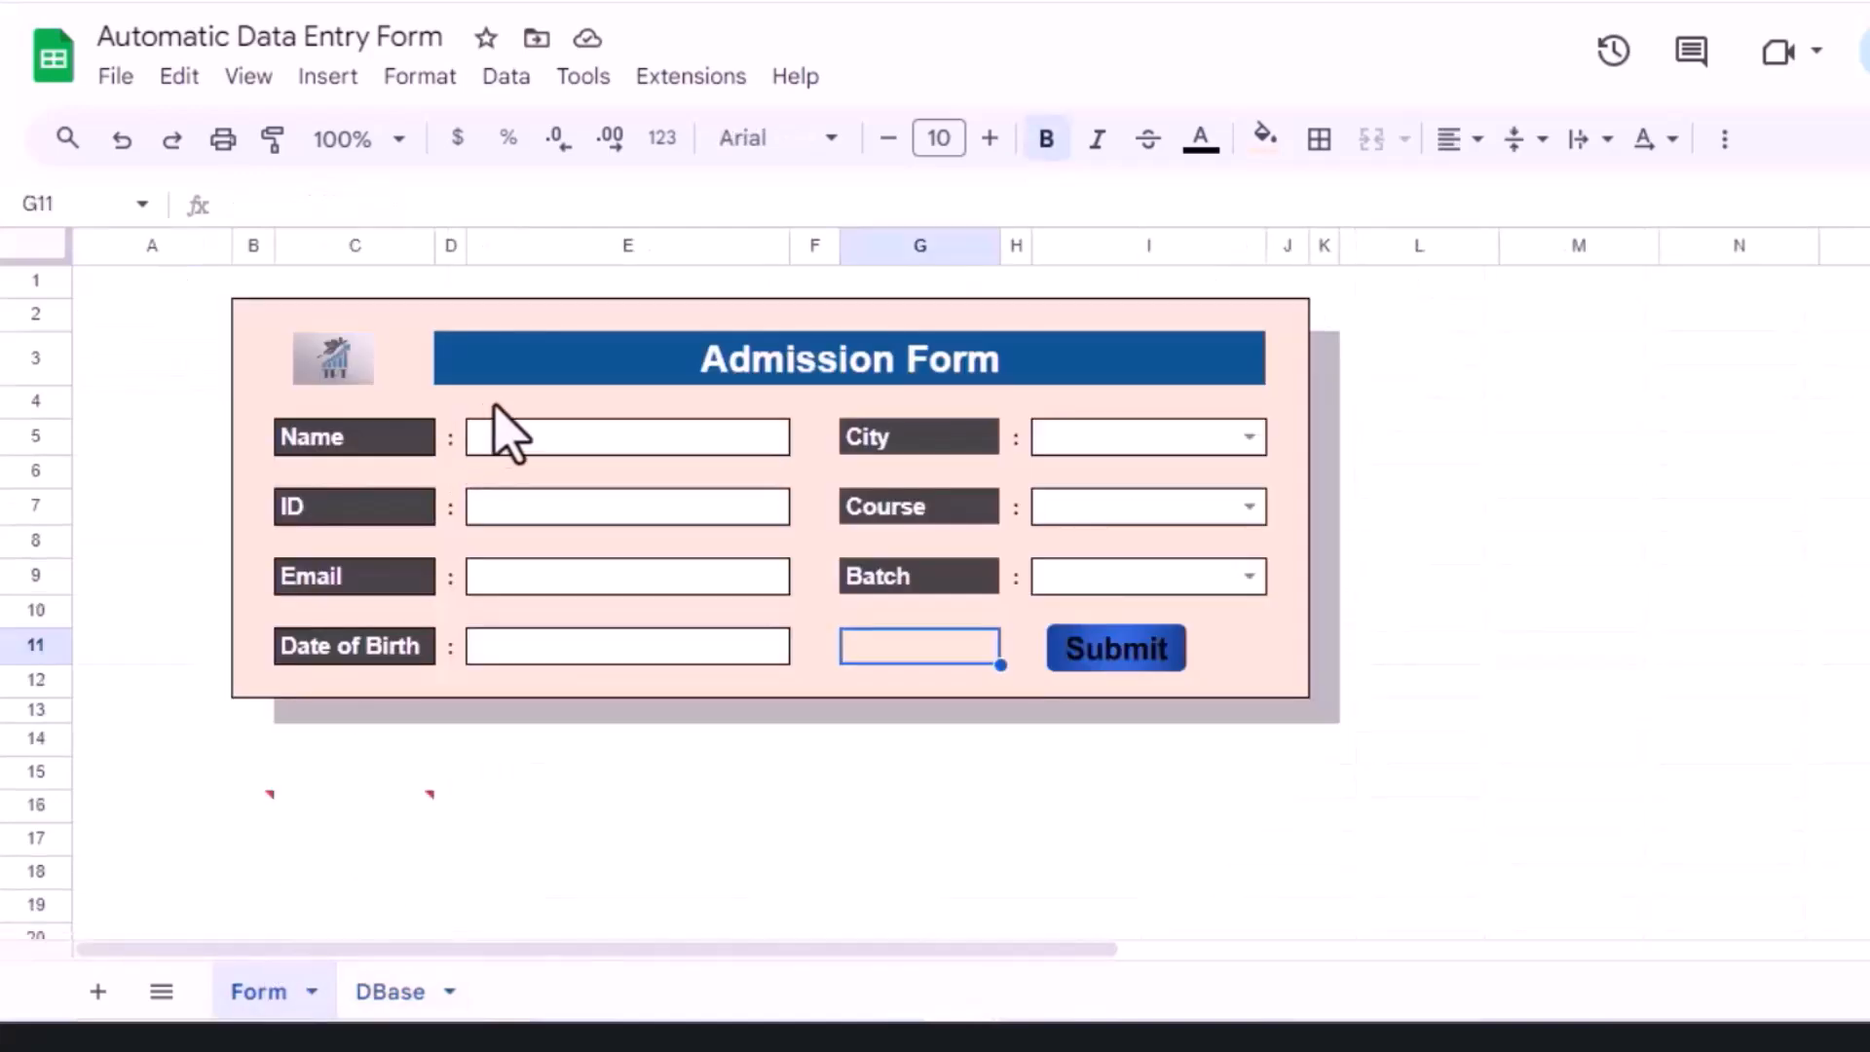